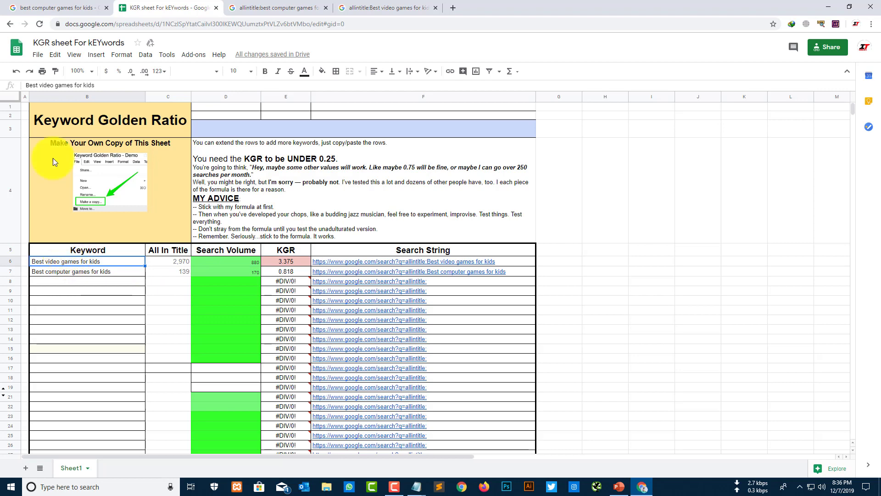
# Step: Try a red fill on keyword cell B6, then undo it
pyautogui.click(321, 71)
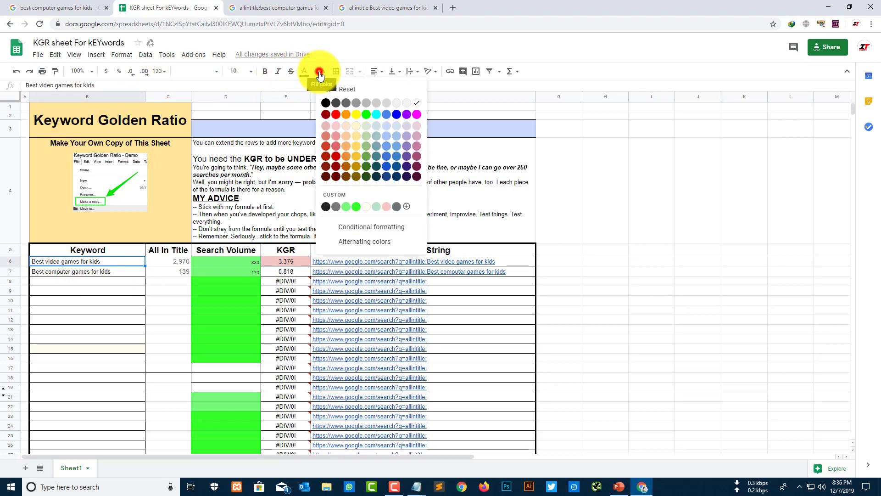
pyautogui.click(332, 115)
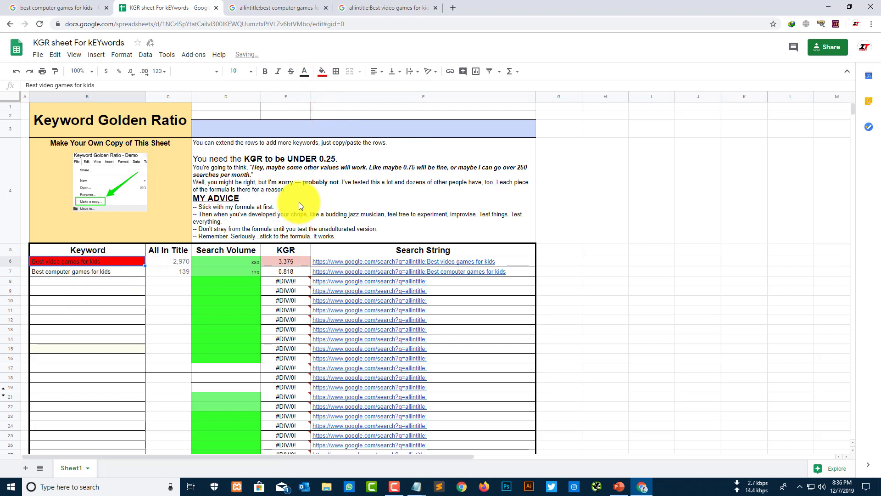
pyautogui.hotkey('ctrl', 'z')
# Step: Check the KGR formula in E7 and bring up the allintitle results for 'Best video games for kids'
pyautogui.click(120, 275)
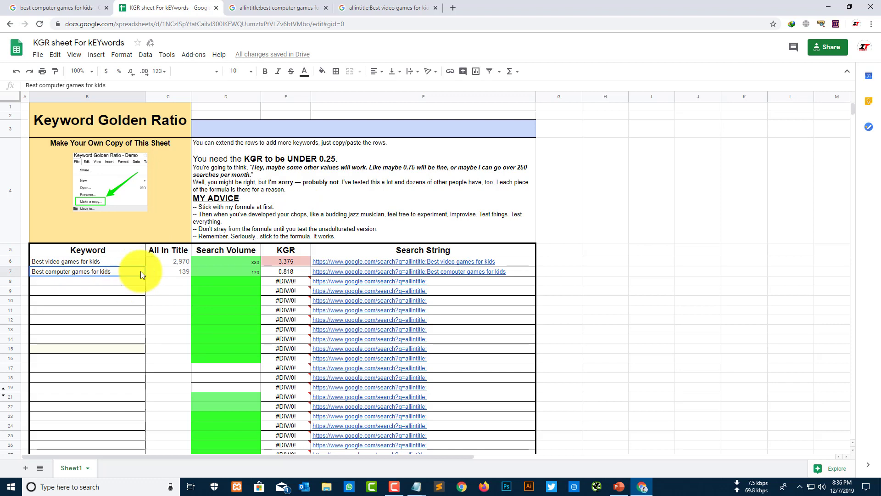
pyautogui.click(286, 271)
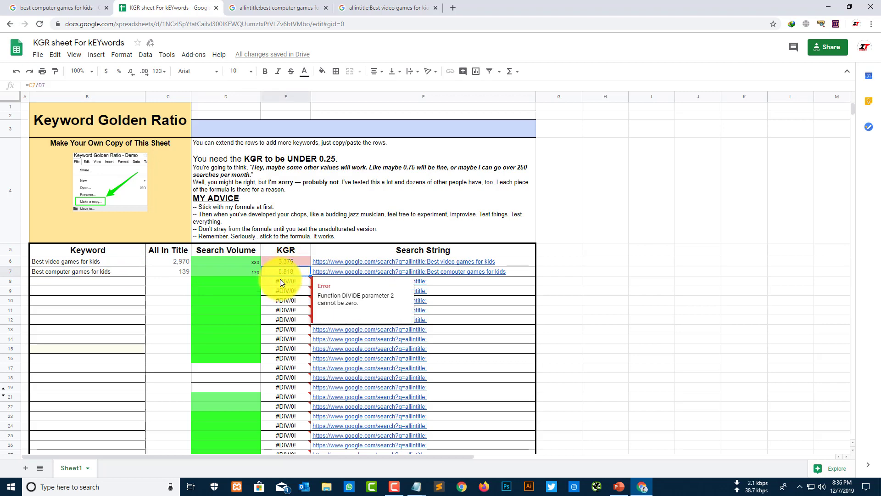
pyautogui.click(355, 7)
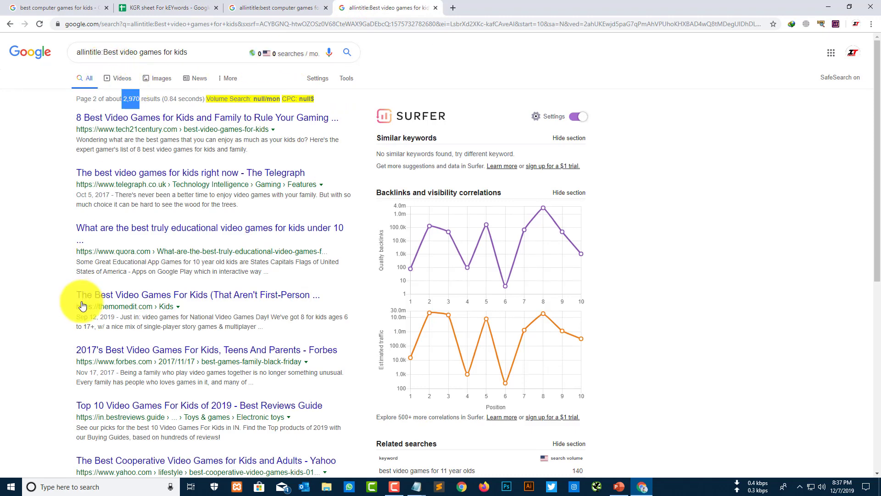
# Step: Open the top result's '8 Best Video Games' article in a new tab, skim it, then close it
pyautogui.scroll(-2, 59, 403)
pyautogui.scroll(2, 59, 164)
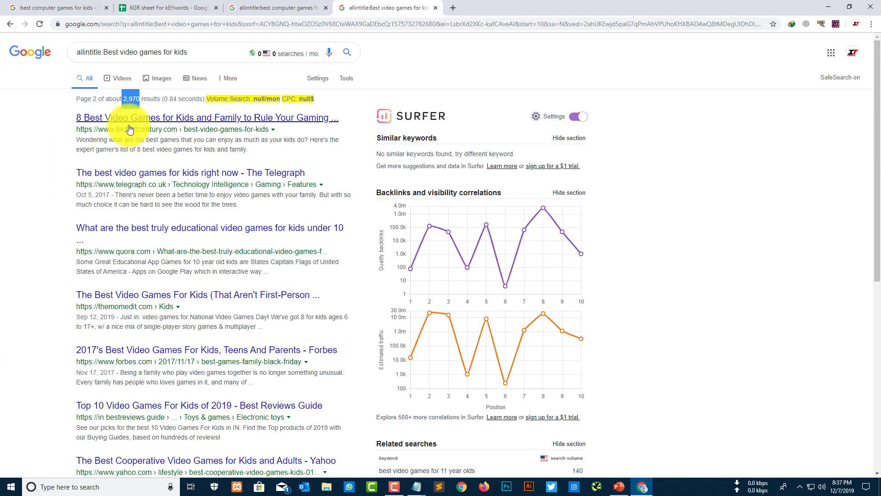
pyautogui.rightClick(224, 128)
pyautogui.click(231, 130)
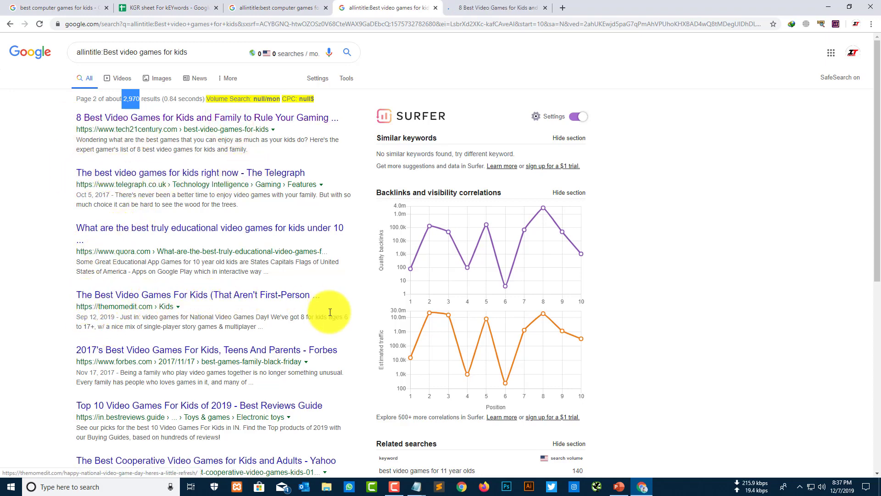
pyautogui.scroll(-4, 236, 291)
pyautogui.scroll(3, 209, 459)
pyautogui.scroll(1, 128, 109)
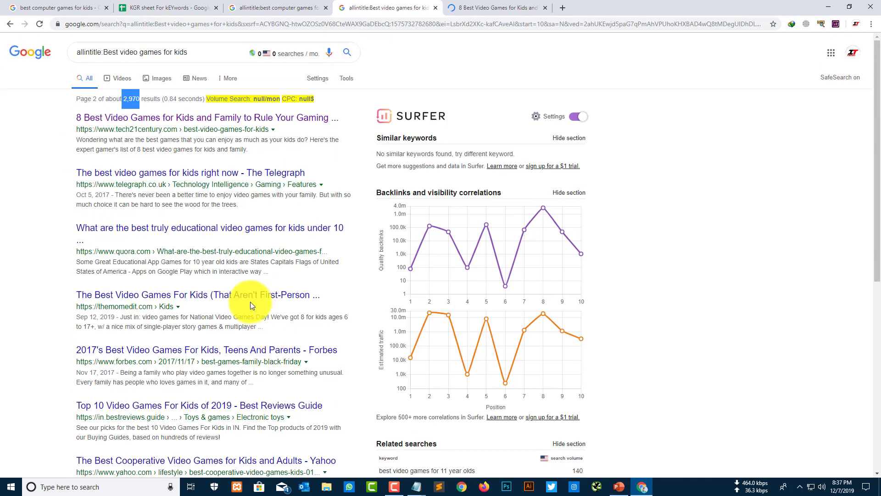
pyautogui.click(481, 6)
pyautogui.scroll(-15, 171, 202)
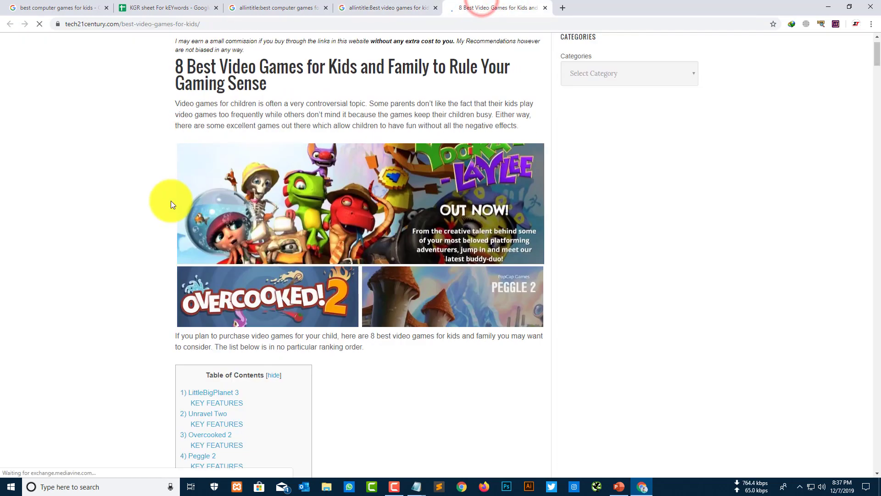
pyautogui.scroll(-10, 167, 226)
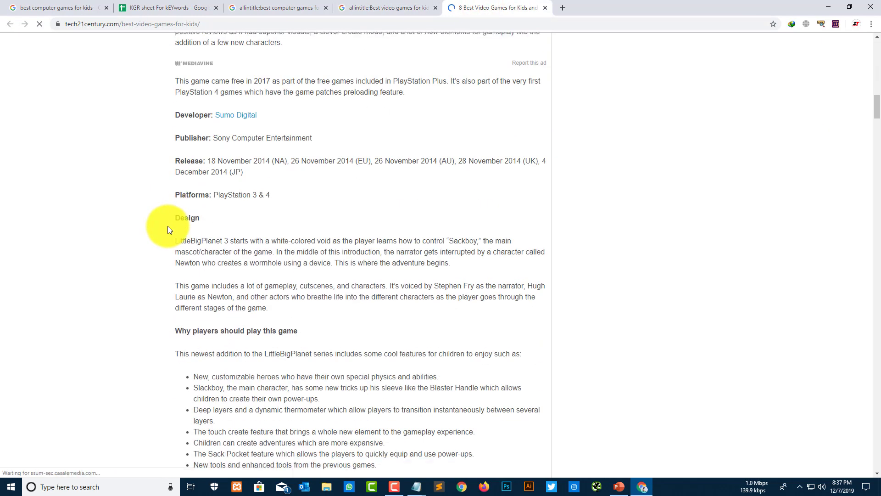
pyautogui.hotkey('ctrl', 'w')
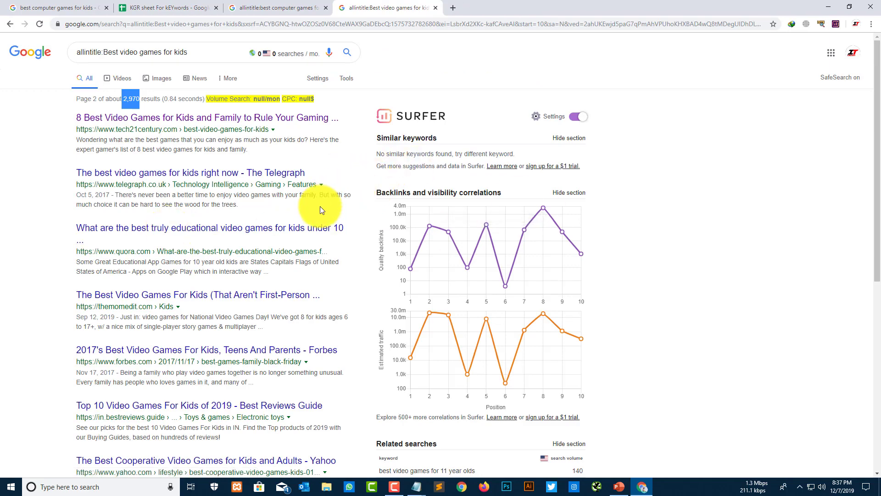
# Step: Close the allintitle results page to return to the KGR sheet
pyautogui.scroll(-6, 321, 207)
pyautogui.scroll(5, 312, 216)
pyautogui.scroll(1, 293, 225)
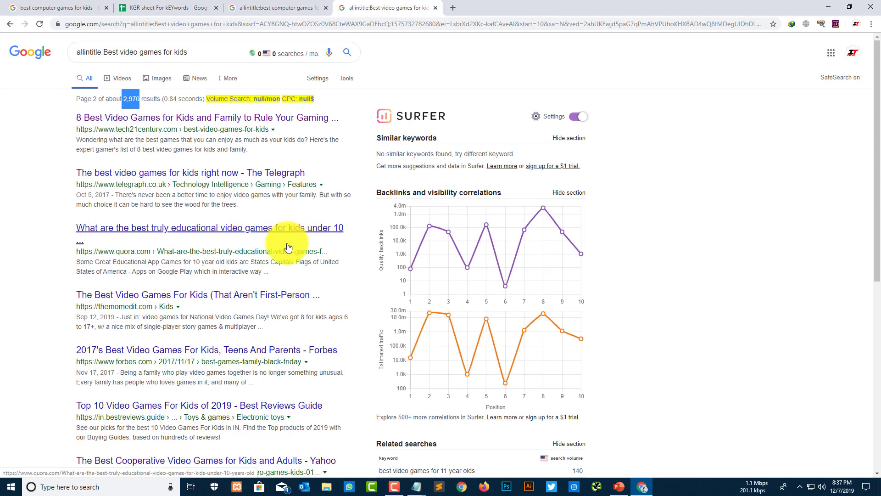
pyautogui.hotkey('ctrl', 'w')
pyautogui.hotkey('ctrl', 'w')
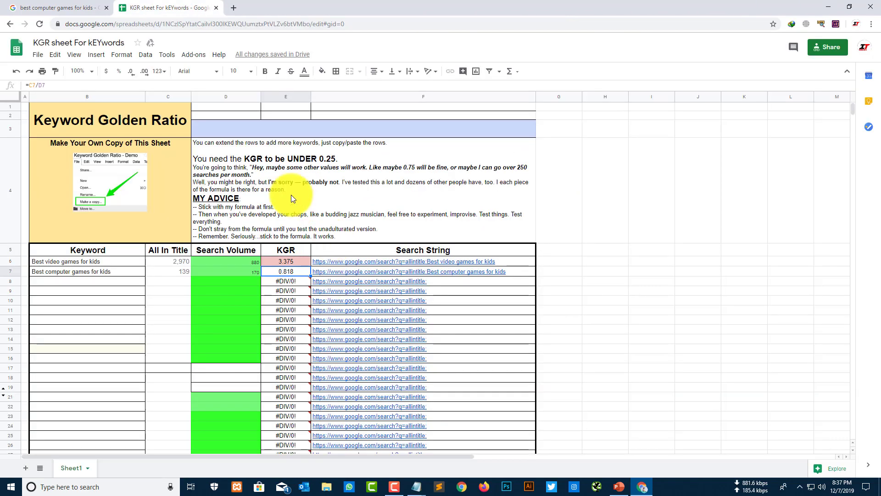
# Step: Select the two video-game keywords, then close the Google tabs, leaving a new blank tab
pyautogui.click(126, 266)
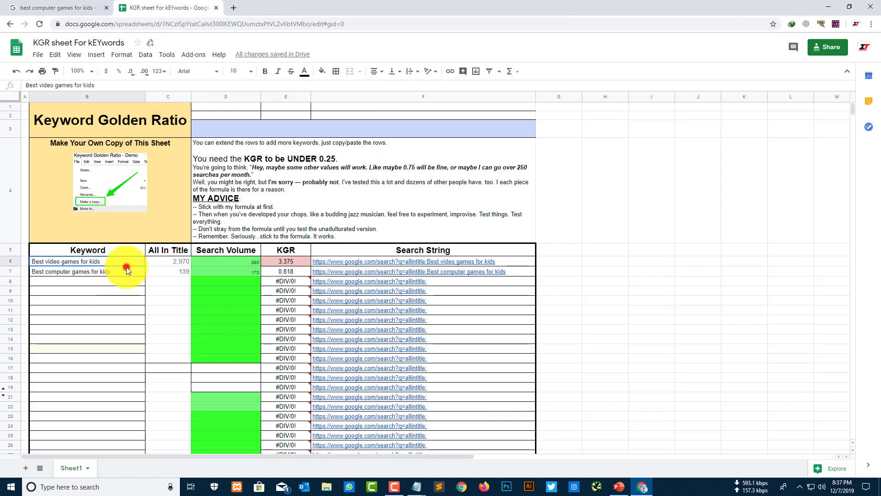
pyautogui.click(126, 270)
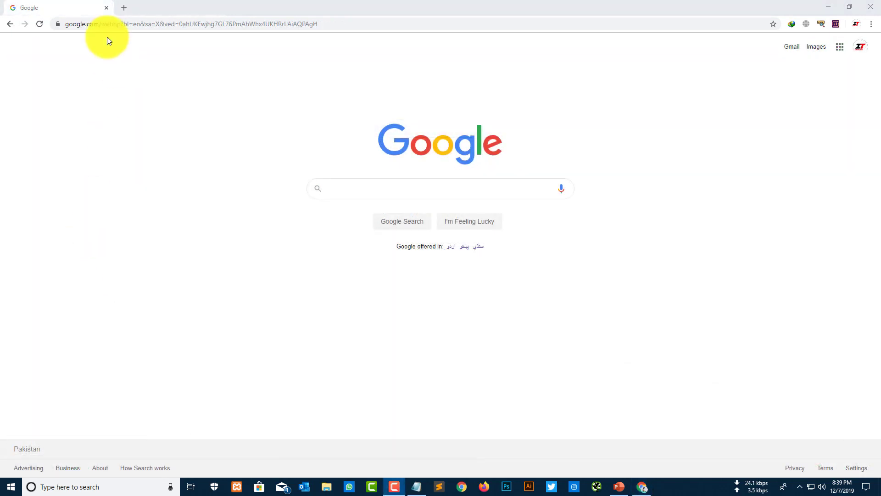
pyautogui.click(120, 7)
pyautogui.click(107, 5)
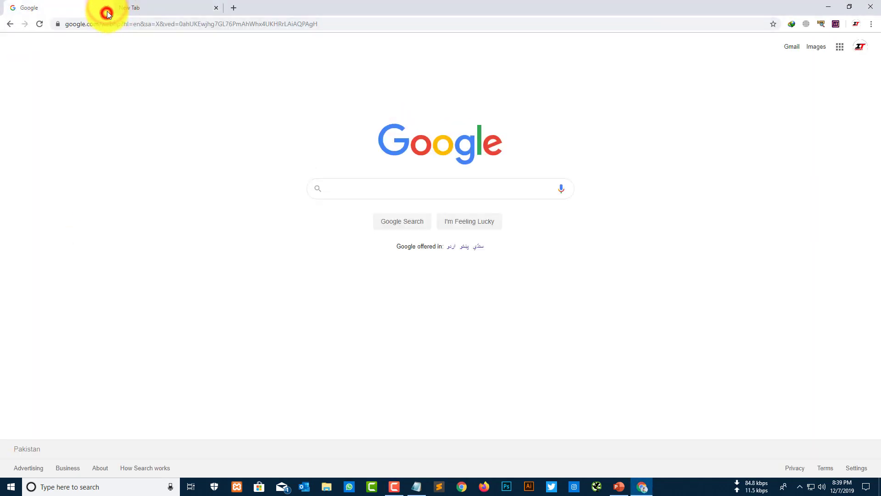
pyautogui.click(106, 8)
# Step: Search Google for 'goddady' and open the GoDaddy Pakistan website
pyautogui.write('goddady')
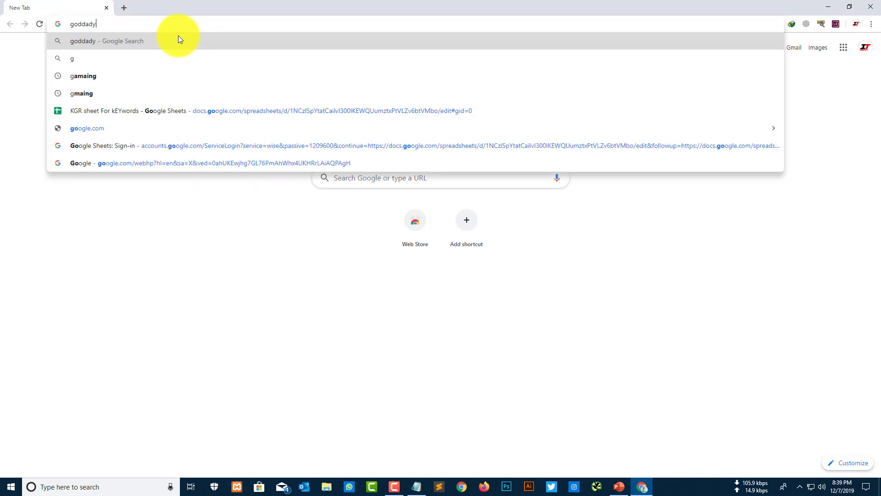
pyautogui.press('Return')
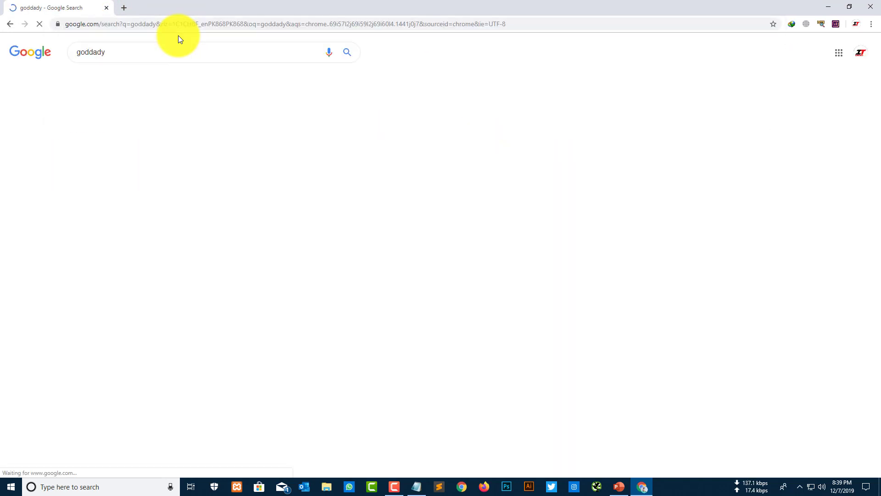
pyautogui.click(92, 296)
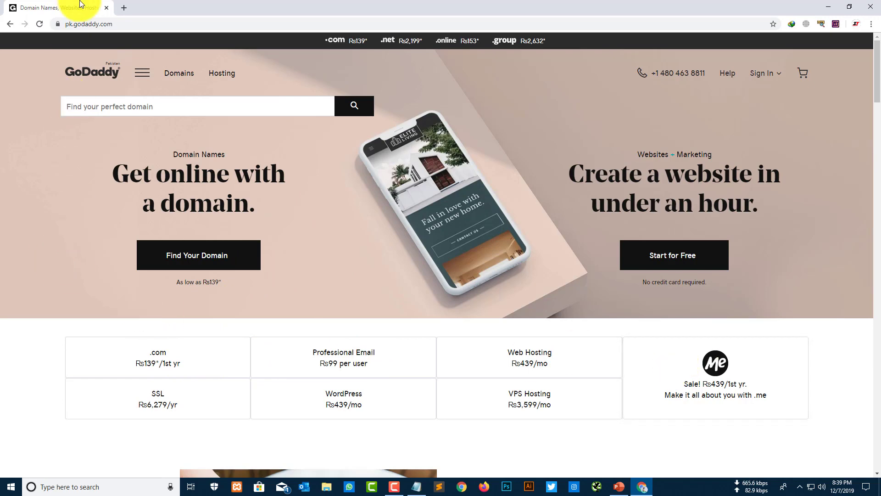
# Step: Search Google for 'namecheap', open the Namecheap site, and close the GoDaddy page
pyautogui.click(125, 8)
pyautogui.write('namecheap')
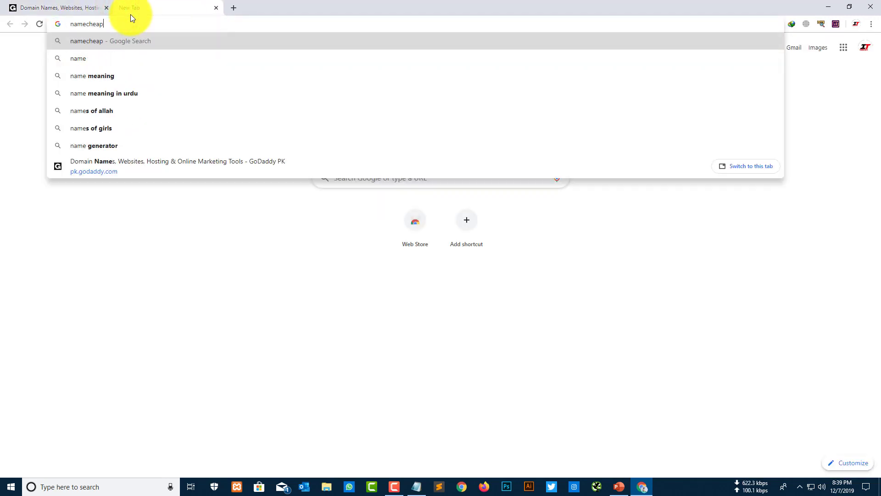
pyautogui.press('Return')
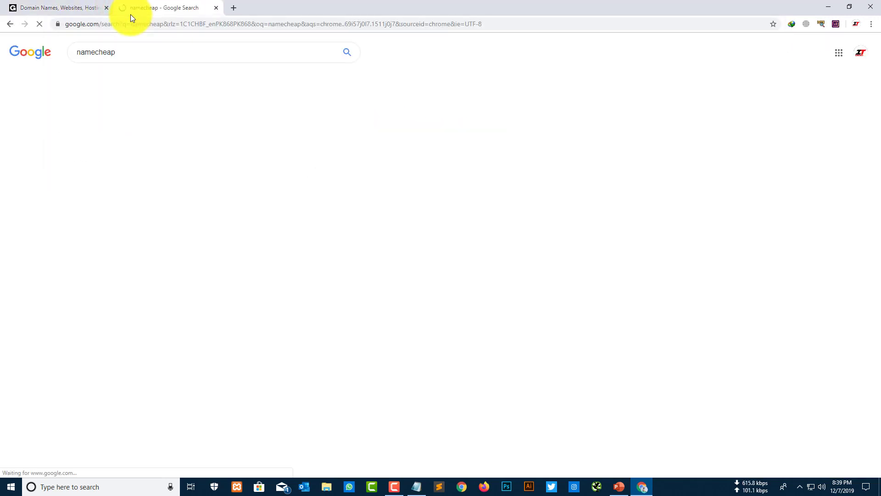
pyautogui.click(174, 275)
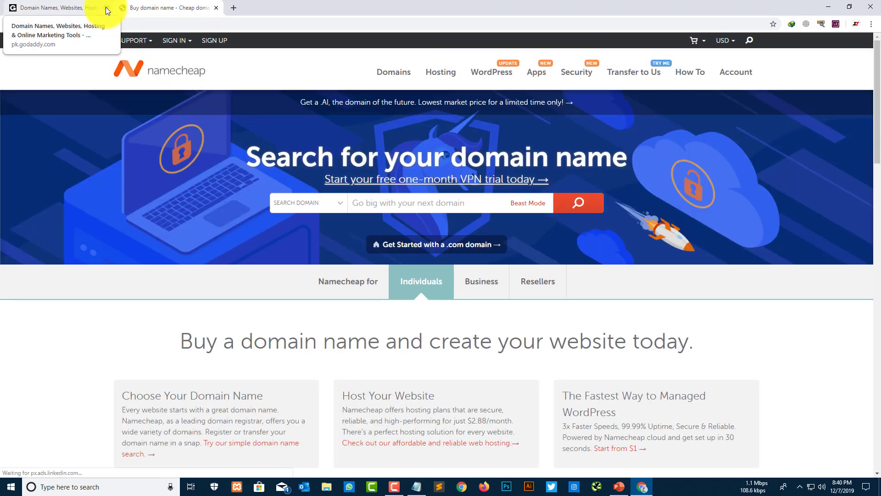
pyautogui.click(107, 9)
# Step: Open Namecheap's Web Hosting page and show the plans for online beginners
pyautogui.scroll(-5, 330, 209)
pyautogui.scroll(5, 328, 208)
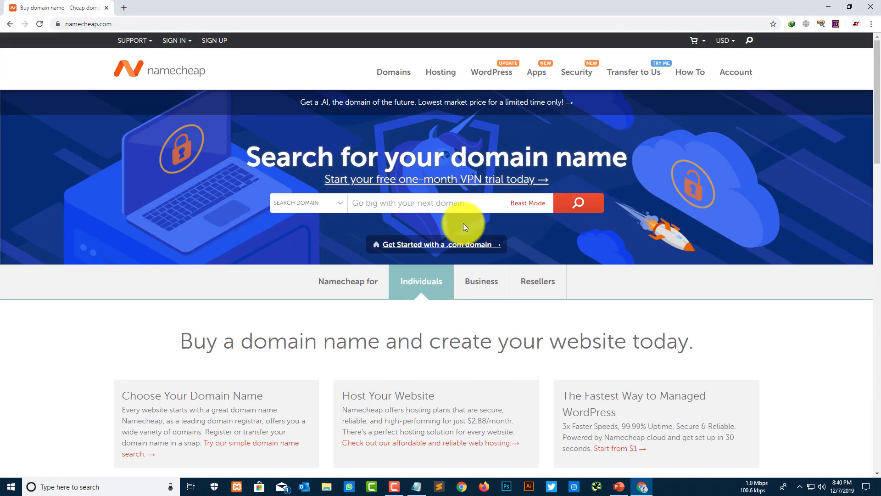
pyautogui.click(452, 84)
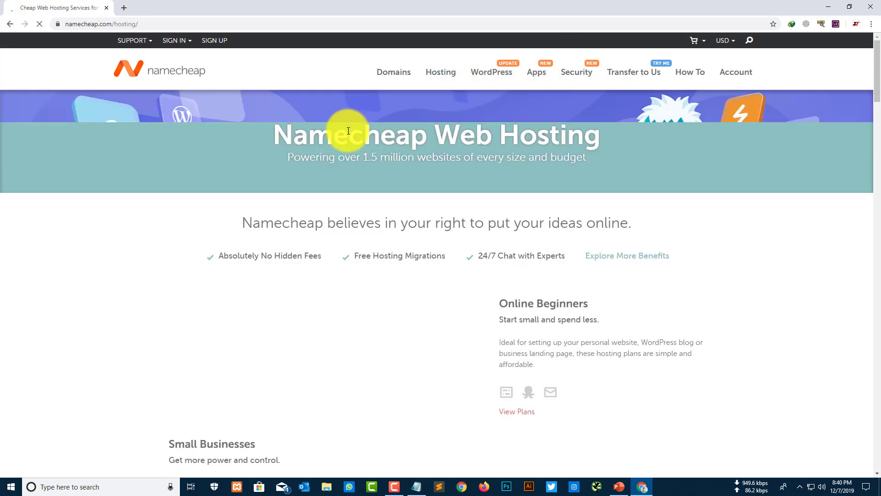
pyautogui.scroll(-15, 340, 142)
pyautogui.scroll(-11, 337, 154)
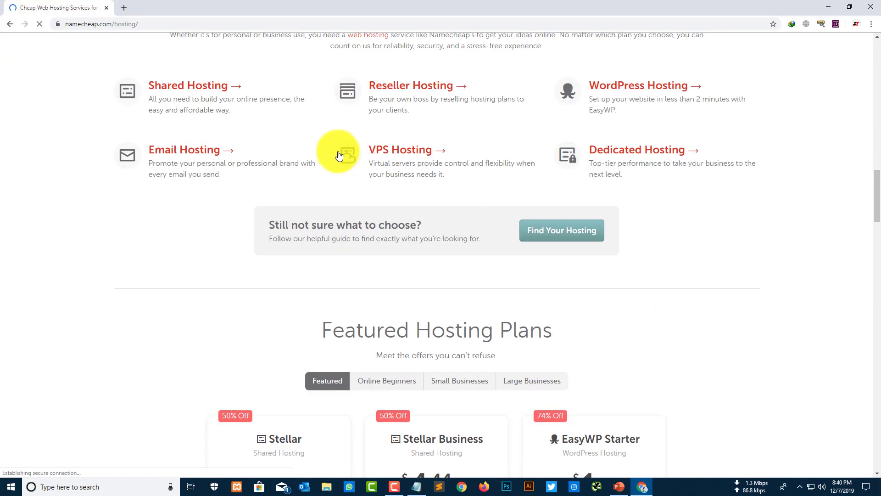
pyautogui.scroll(-3, 473, 216)
pyautogui.scroll(3, 429, 256)
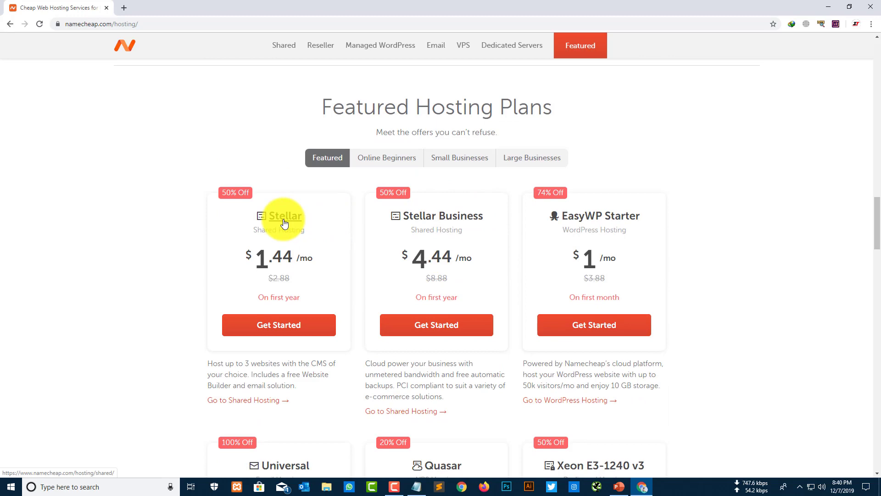
pyautogui.scroll(-6, 283, 222)
pyautogui.scroll(-5, 473, 203)
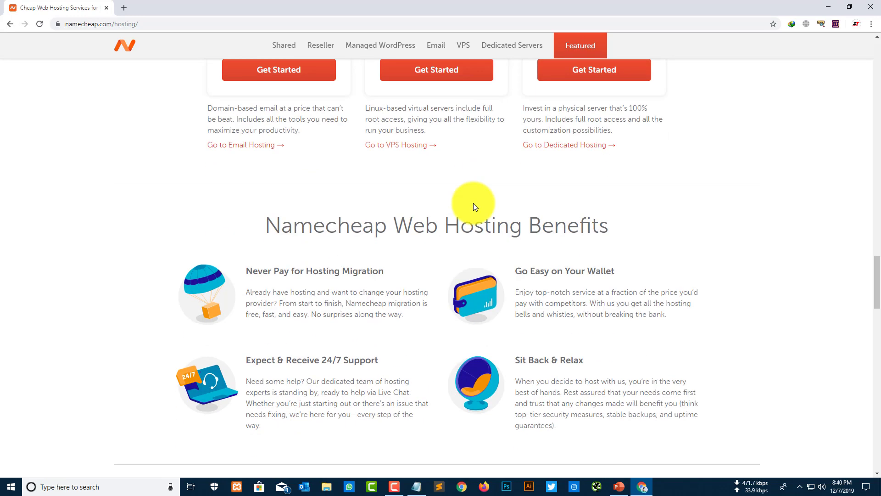
pyautogui.scroll(10, 478, 206)
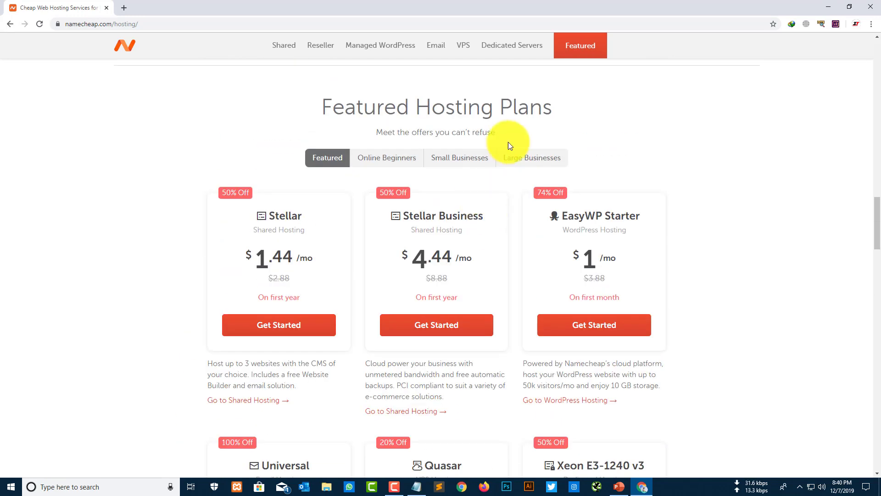
pyautogui.click(402, 162)
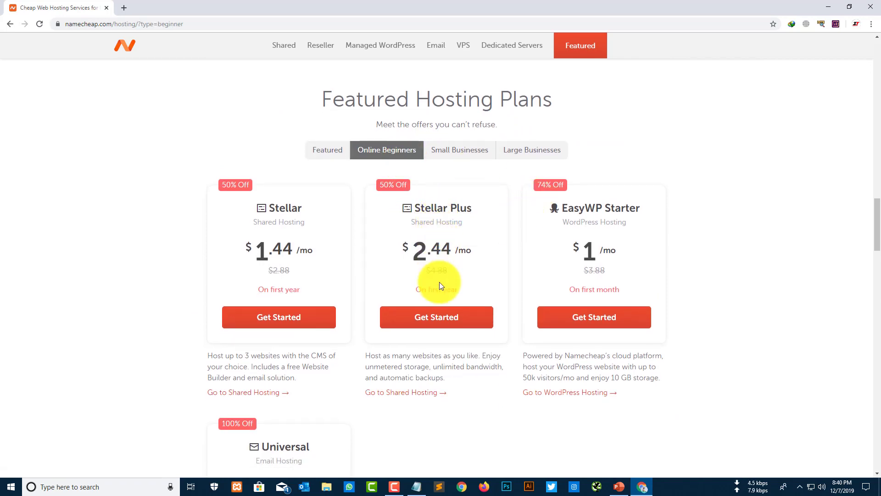
# Step: Highlight the Stellar Plus $2.44 price and its first-year note, then return to the top
pyautogui.moveTo(429, 289); pyautogui.dragTo(465, 290)
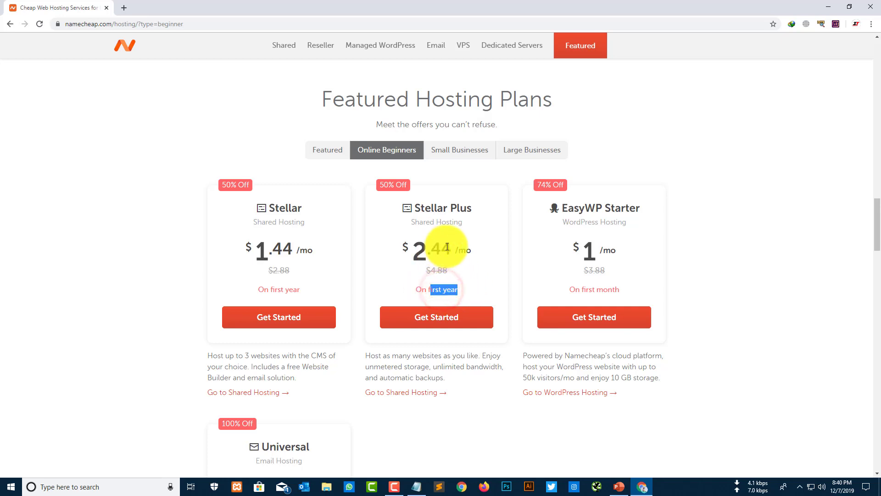
pyautogui.moveTo(449, 247); pyautogui.dragTo(409, 248)
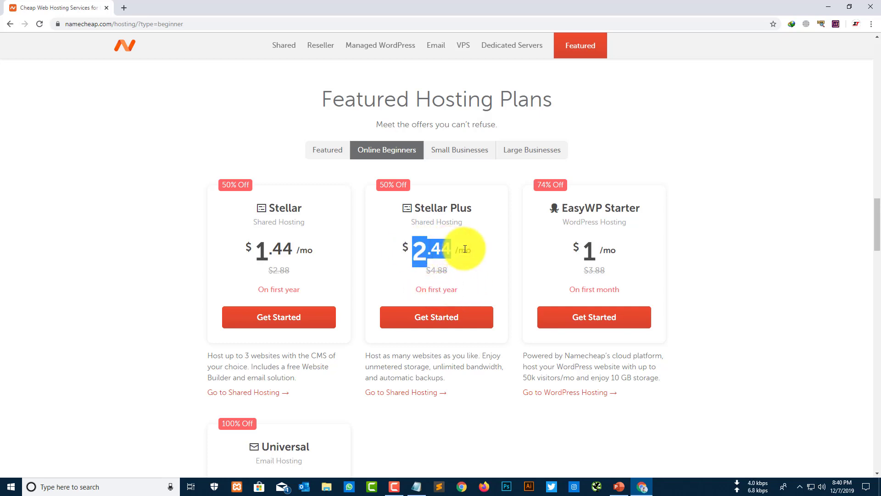
pyautogui.click(486, 246)
pyautogui.click(482, 271)
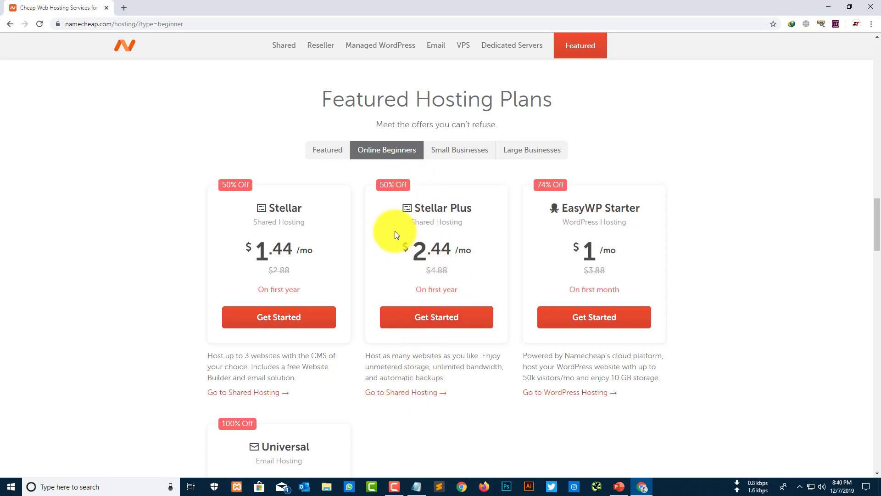
pyautogui.scroll(3, 409, 323)
pyautogui.scroll(15, 449, 350)
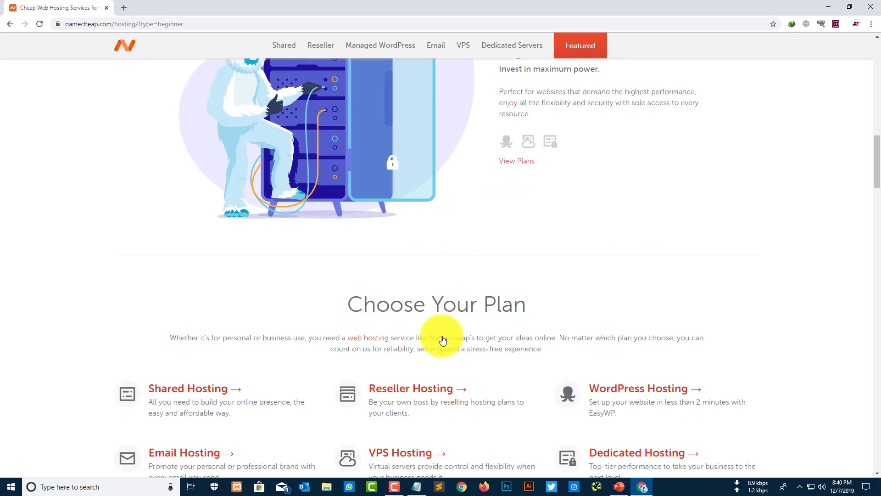
pyautogui.scroll(15, 393, 269)
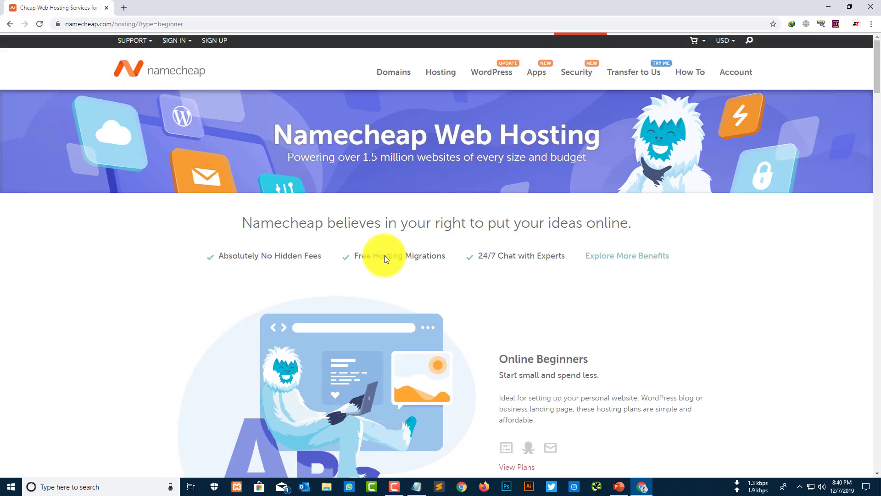
# Step: Close the Namecheap tab, search 'dynadot domain suggestions' and open Dynadot's Domain Suggestion Tool
pyautogui.click(124, 7)
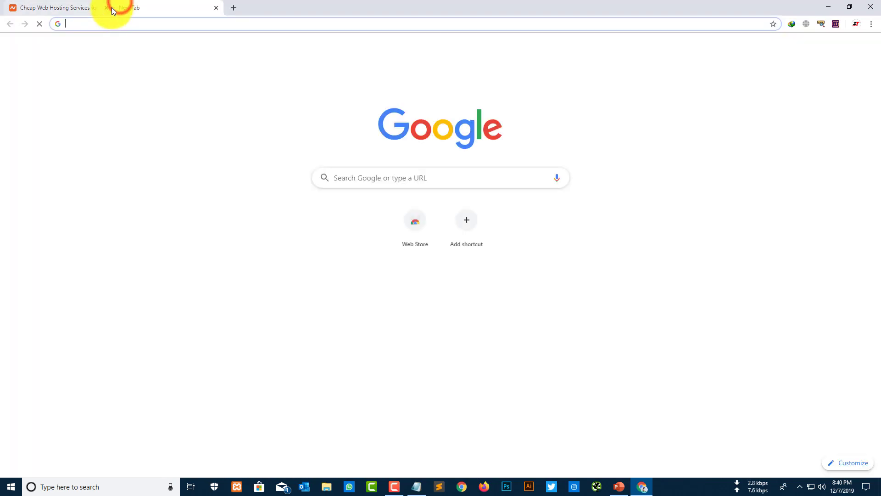
pyautogui.click(107, 8)
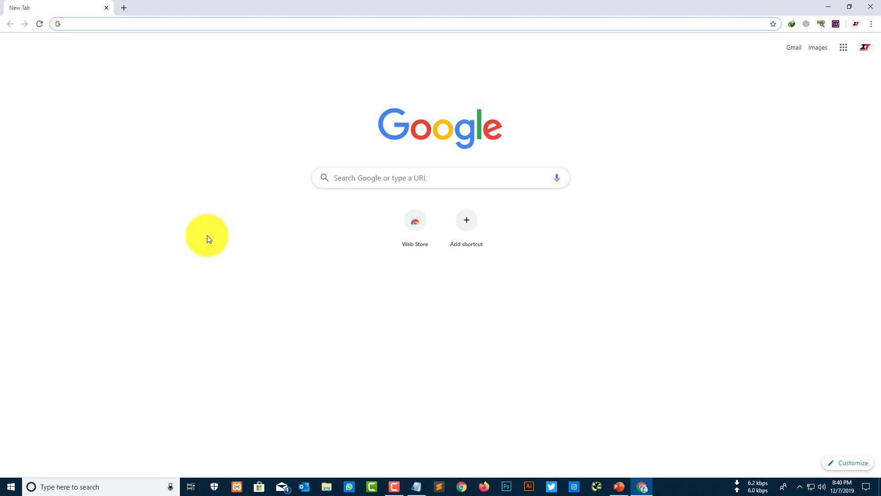
pyautogui.click(384, 169)
pyautogui.moveTo(424, 477)
pyautogui.write('dynadot')
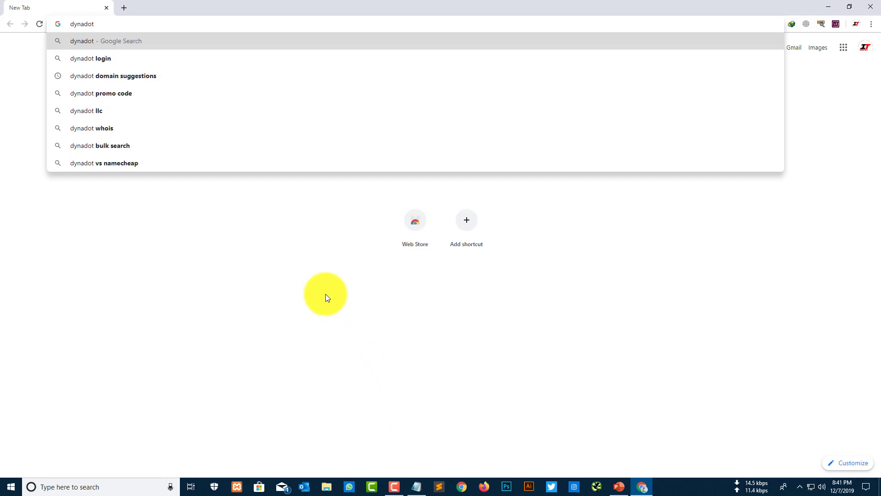
pyautogui.press('Down')
pyautogui.press('Down')
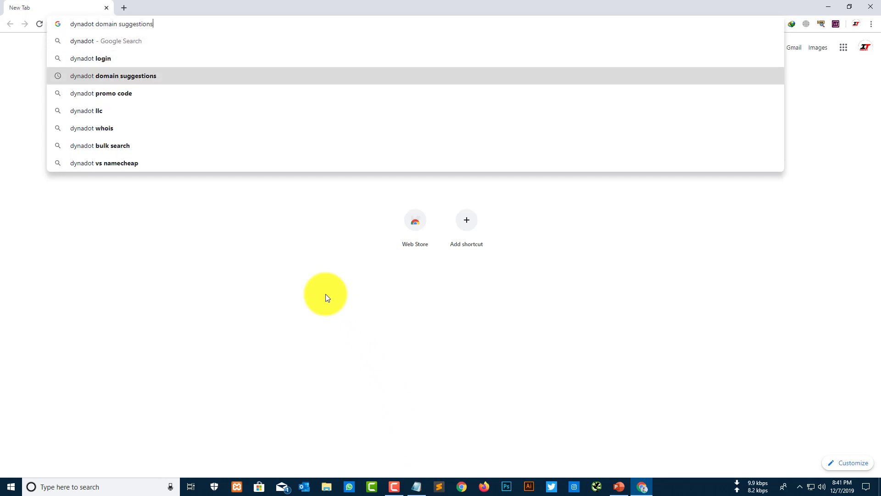
pyautogui.press('Return')
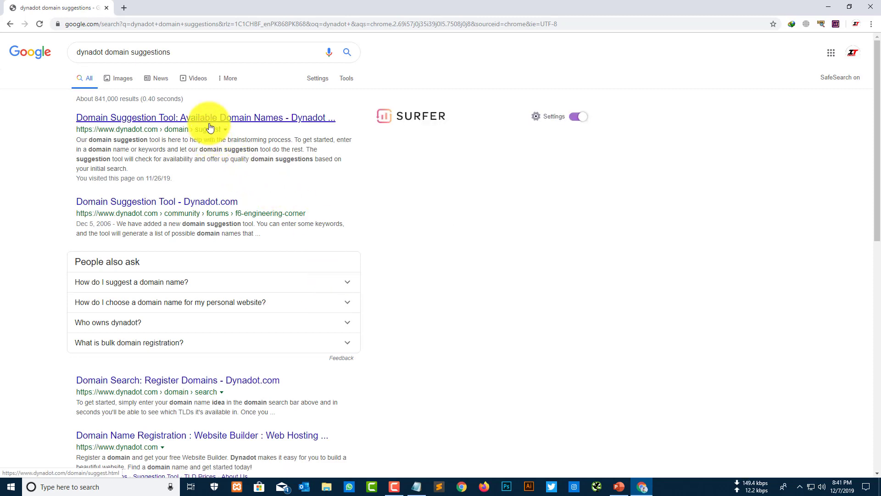
pyautogui.click(209, 121)
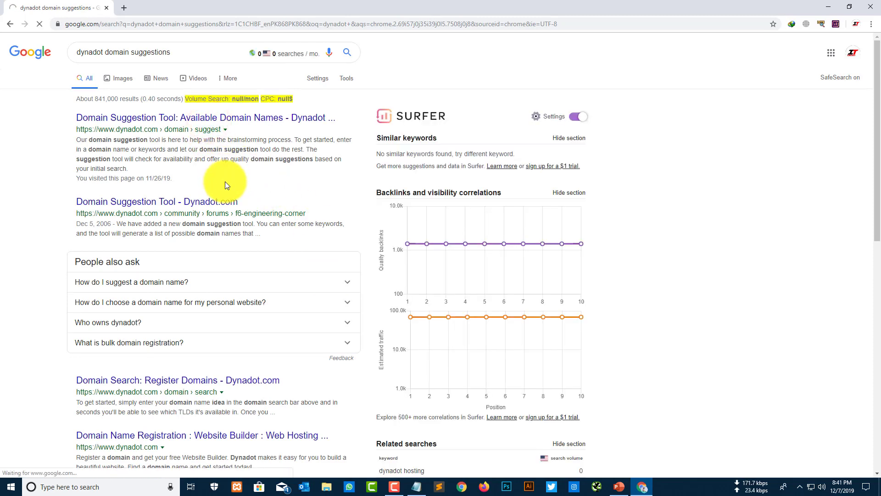
pyautogui.click(108, 120)
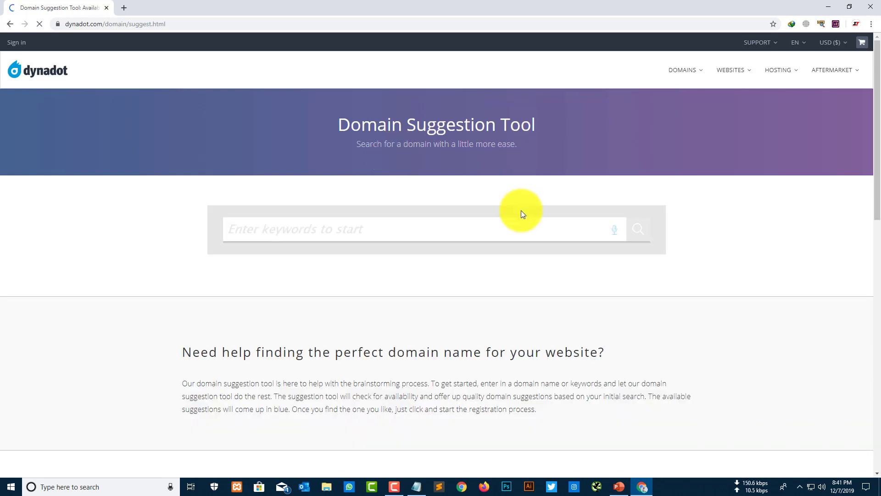
# Step: Enter gaming.com in the Domain Suggestion Tool and review the suggestions
pyautogui.click(475, 227)
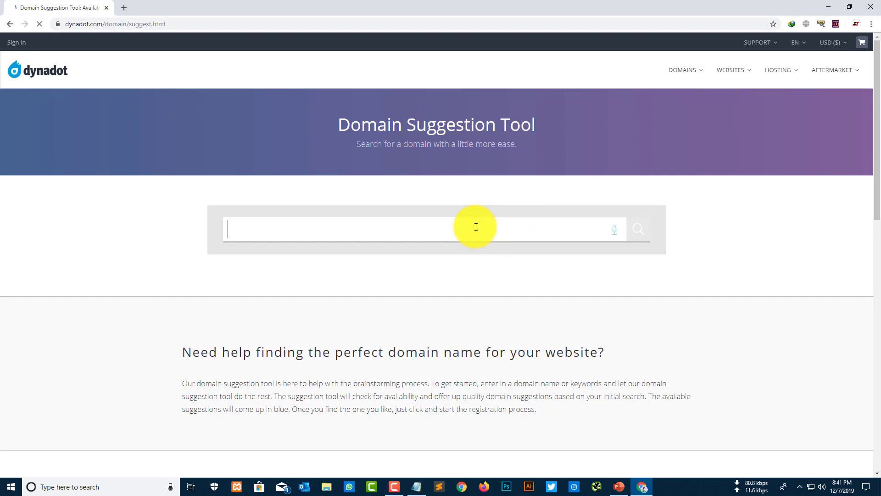
pyautogui.write('gaming.com')
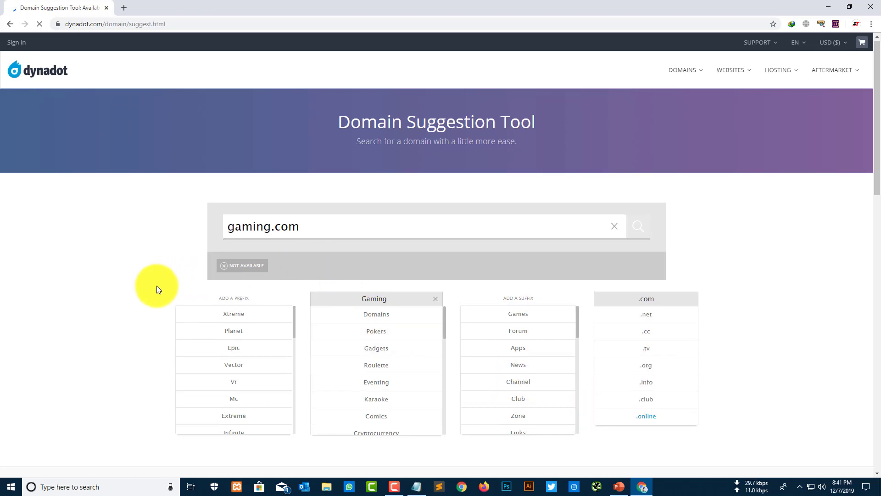
pyautogui.scroll(-5, 156, 284)
pyautogui.scroll(2, 156, 287)
pyautogui.scroll(3, 157, 286)
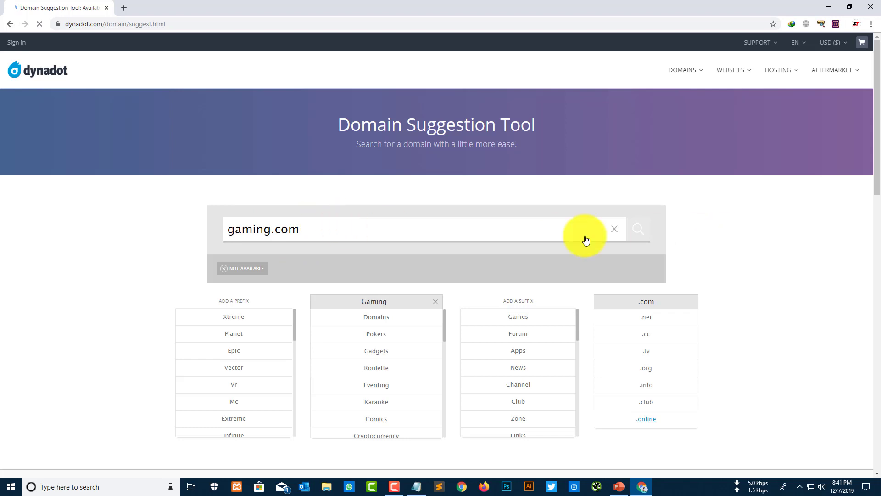
pyautogui.click(254, 271)
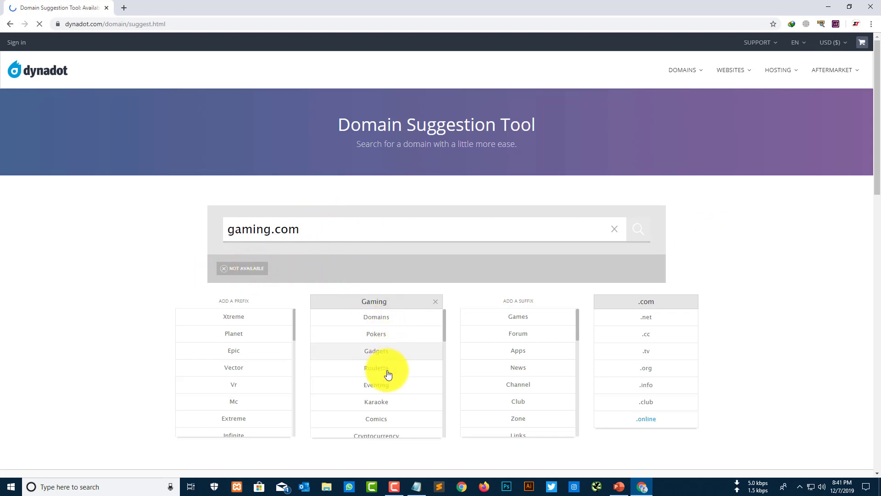
pyautogui.click(446, 317)
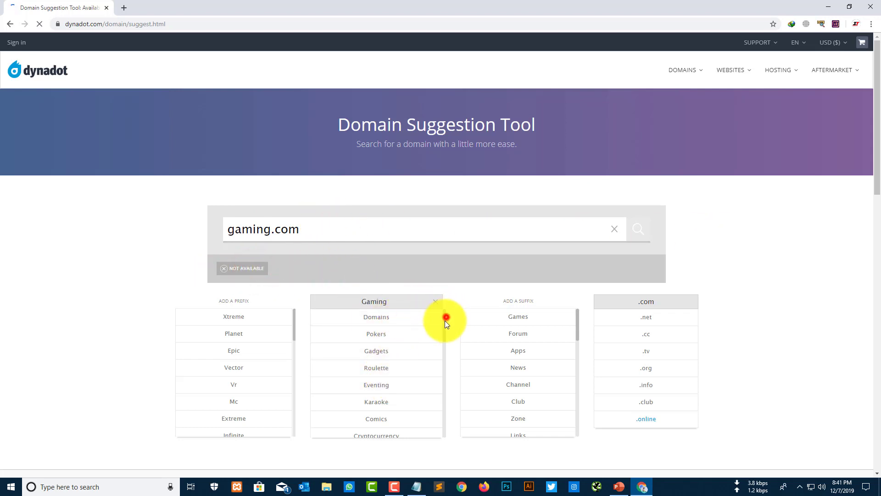
pyautogui.scroll(-10, 426, 419)
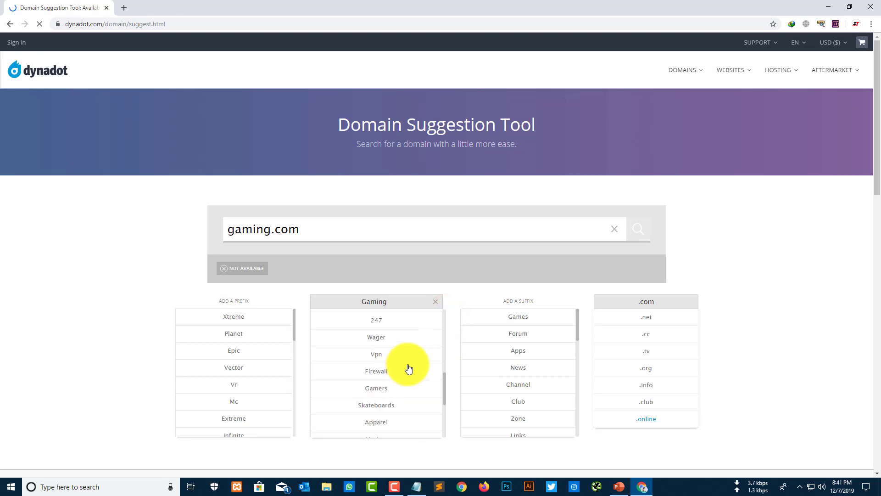
pyautogui.scroll(5, 408, 395)
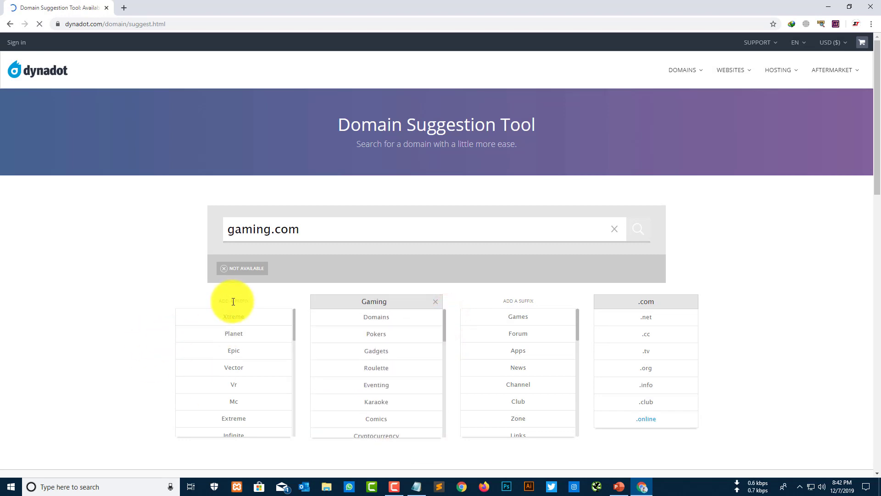
pyautogui.click(521, 302)
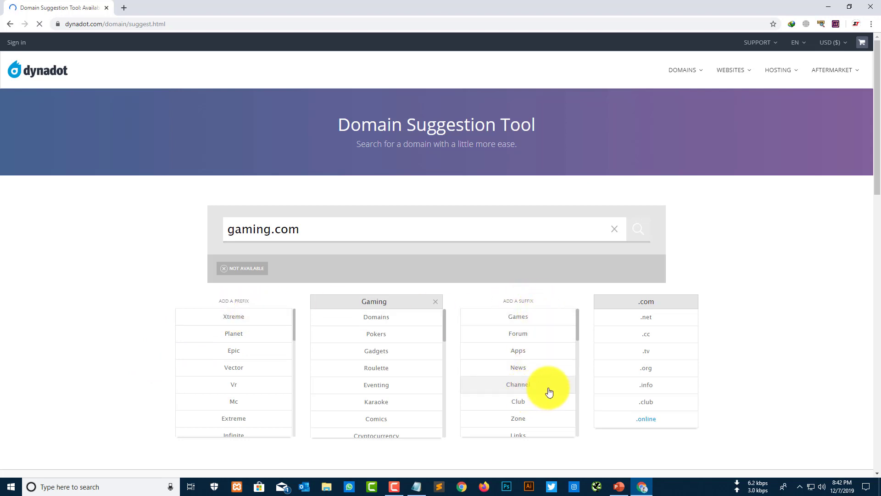
pyautogui.scroll(-2, 549, 391)
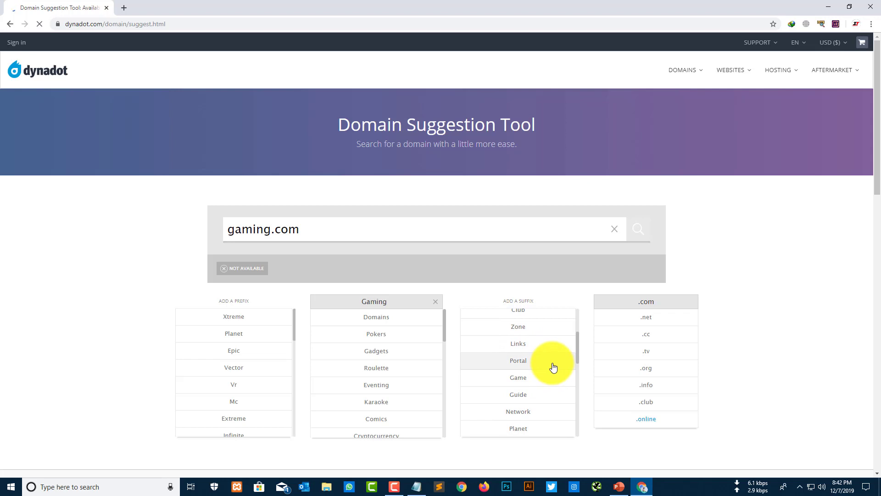
# Step: Add Portal as a suffix and Digital as a prefix to the domain
pyautogui.click(553, 366)
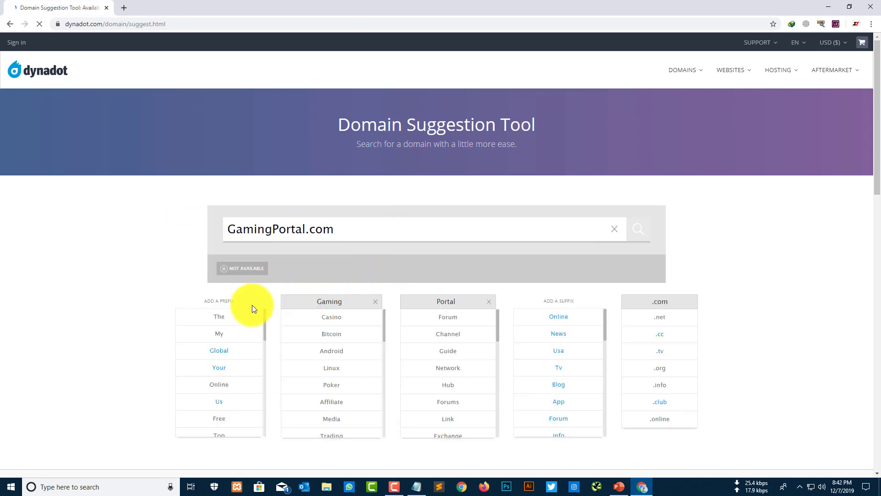
pyautogui.scroll(-2, 244, 360)
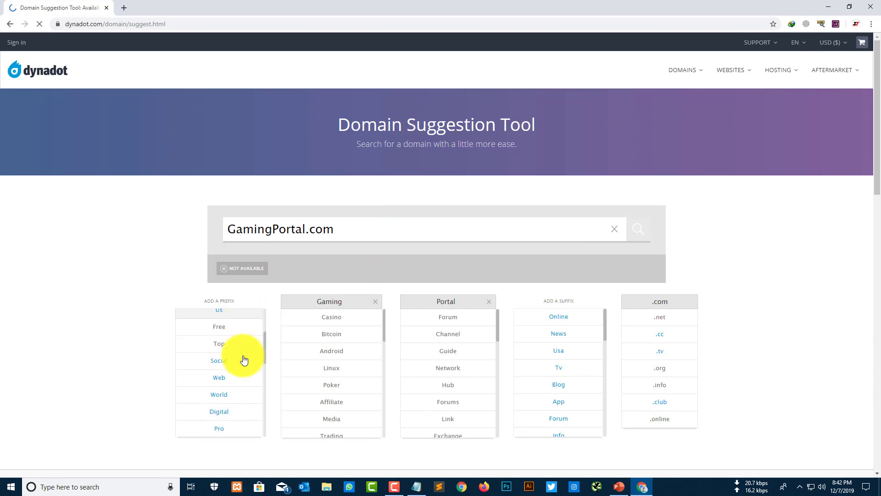
pyautogui.scroll(-2, 243, 362)
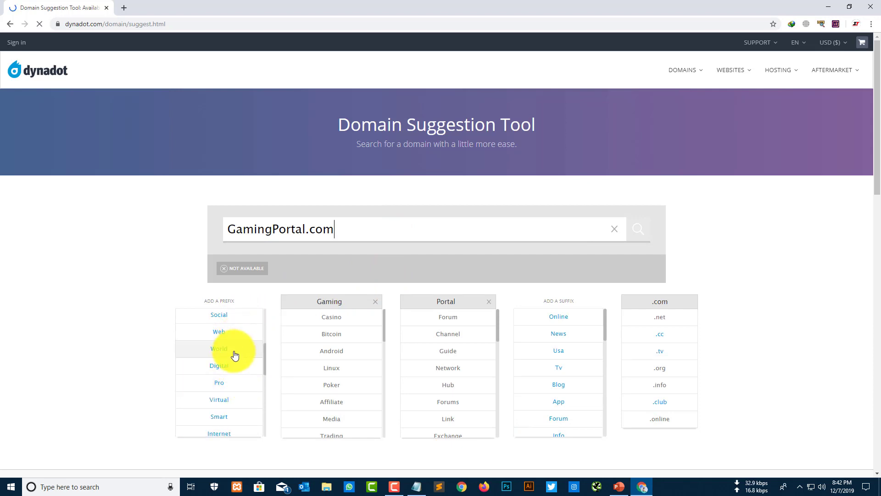
pyautogui.click(234, 366)
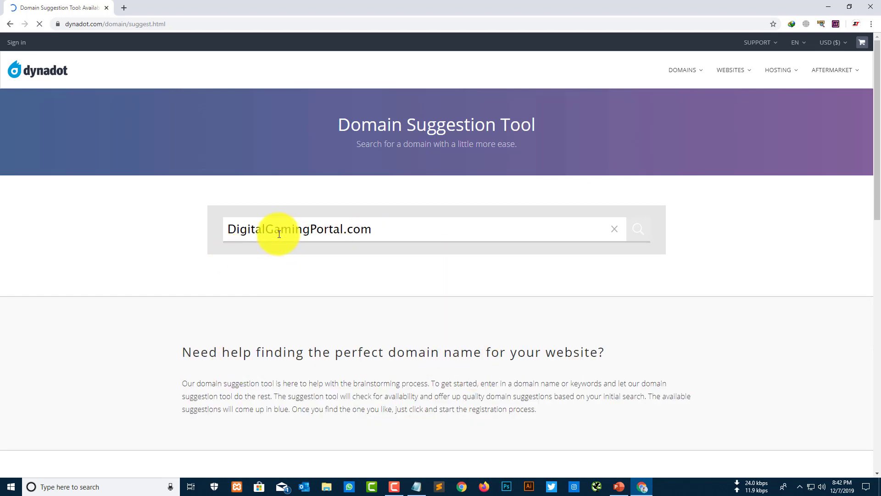
# Step: Select the available DigitalGamingPortal.com domain name text
pyautogui.click(269, 271)
pyautogui.click(404, 278)
pyautogui.click(390, 228)
pyautogui.moveTo(390, 228); pyautogui.dragTo(182, 213)
pyautogui.moveTo(452, 227); pyautogui.dragTo(209, 234)
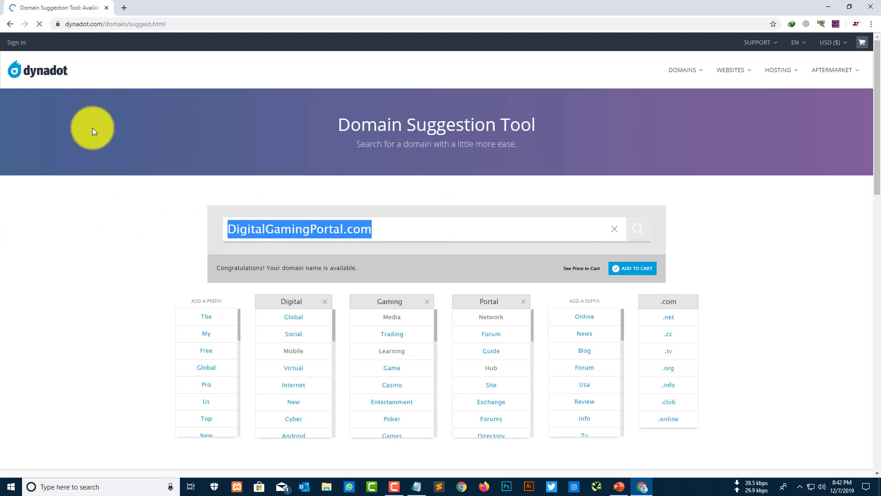
# Step: Search Google for 'cartv' and open the cartvela.com site
pyautogui.click(120, 8)
pyautogui.write('cartvela')
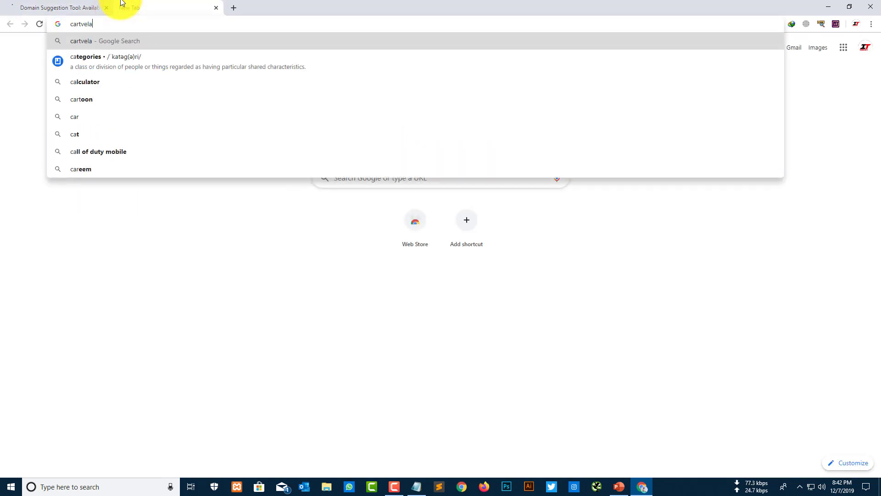
pyautogui.press('Return')
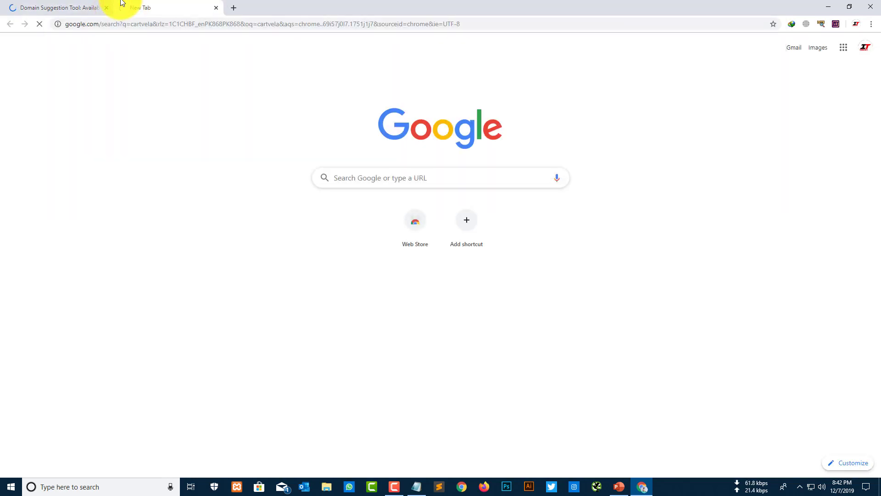
pyautogui.click(138, 118)
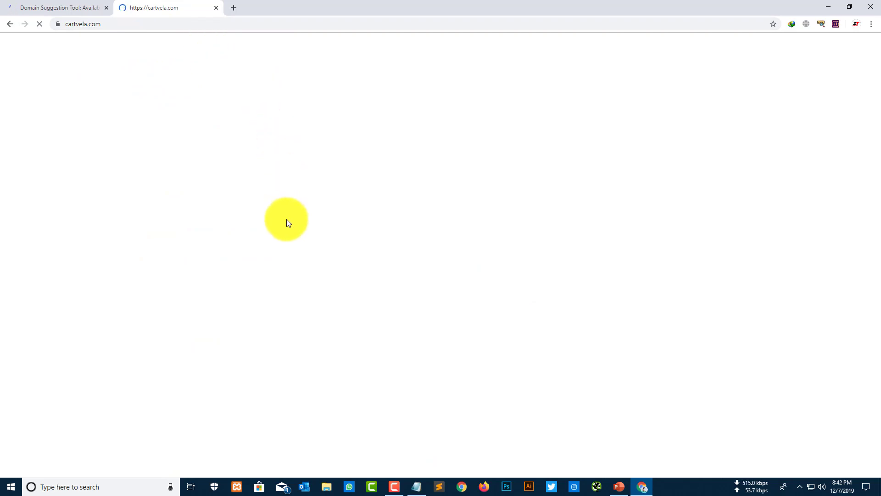
# Step: In a new tab, search Google for 'storevela' and look over the results
pyautogui.click(228, 4)
pyautogui.click(187, 4)
pyautogui.click(288, 5)
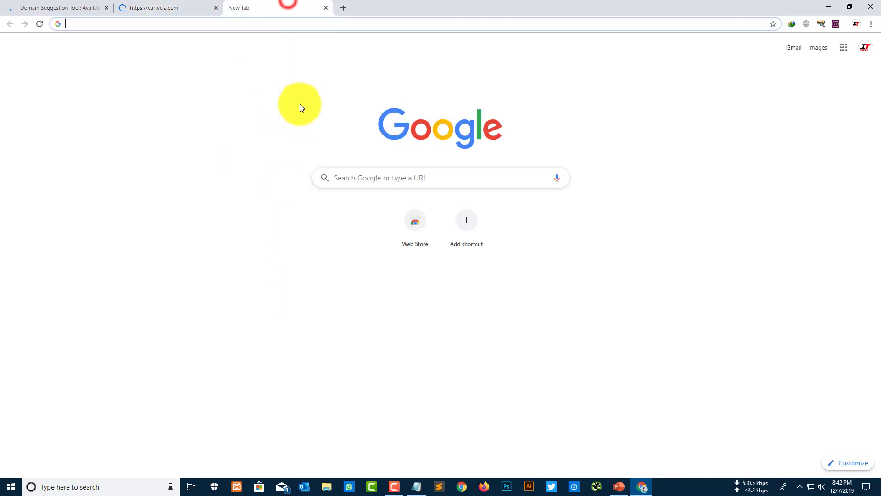
pyautogui.write('store')
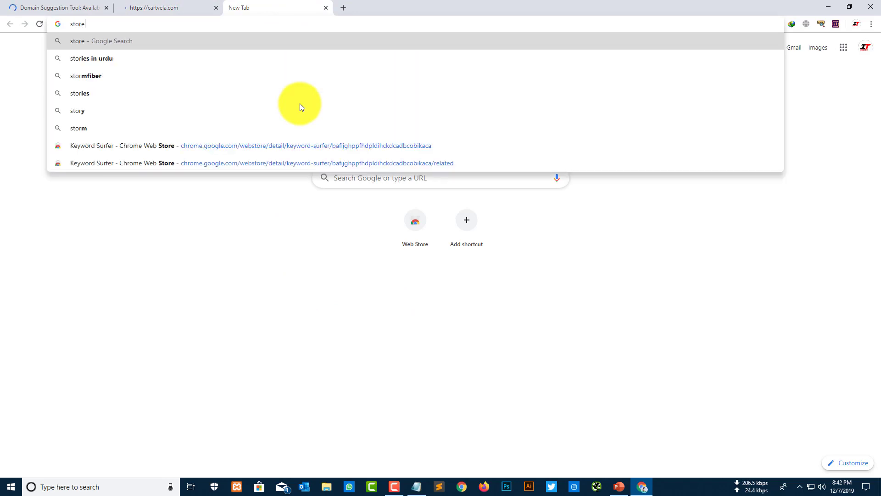
pyautogui.write('vela')
pyautogui.press('Return')
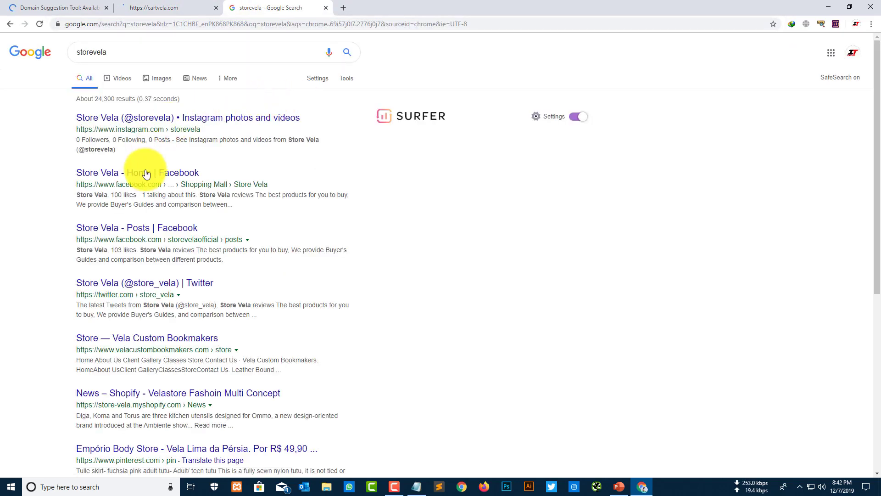
pyautogui.scroll(-2, 301, 260)
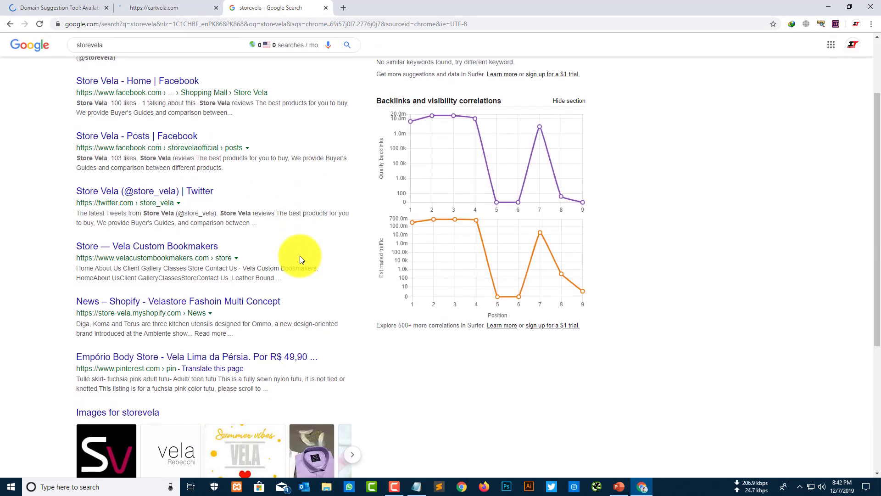
pyautogui.scroll(-4, 300, 259)
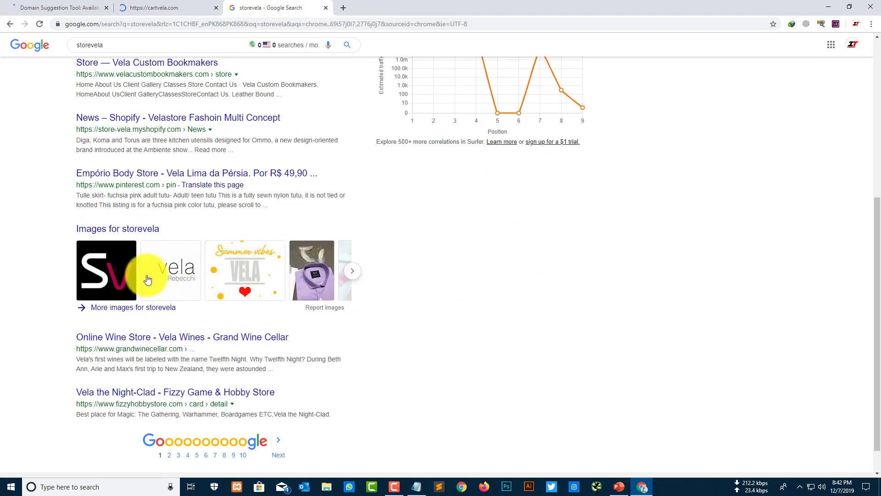
pyautogui.scroll(6, 332, 288)
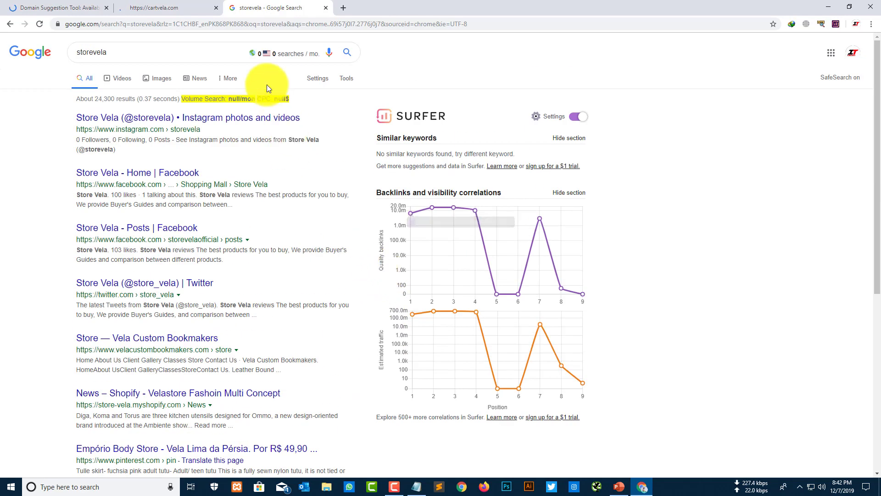
# Step: Go to storevela.com, confirm it can't be reached, and close the tab
pyautogui.click(216, 22)
pyautogui.write('sto')
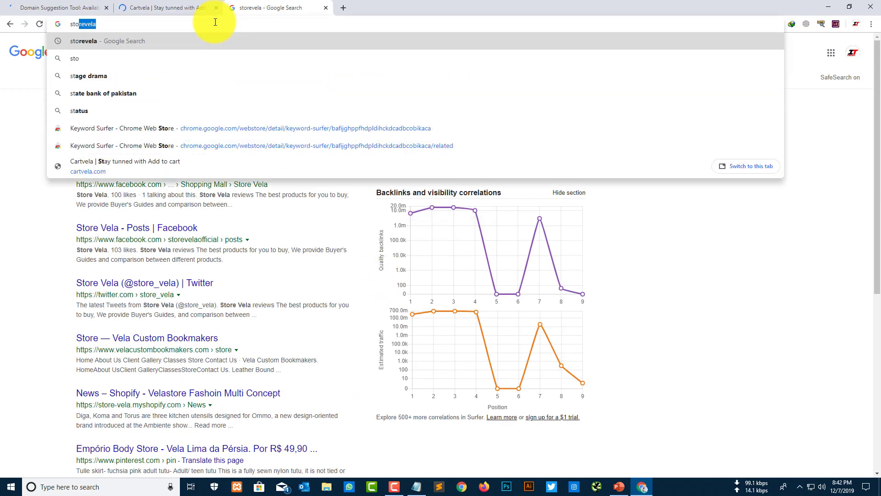
pyautogui.write('revela.com')
pyautogui.press('Return')
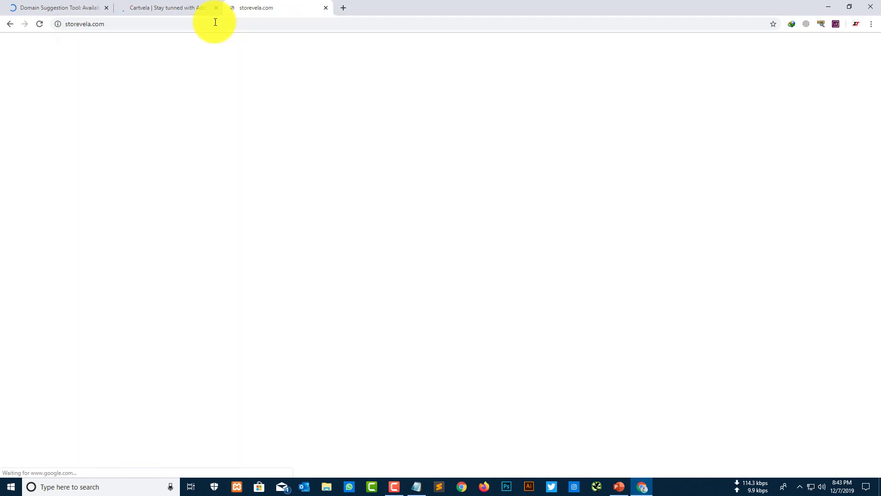
pyautogui.moveTo(305, 168); pyautogui.dragTo(204, 155)
pyautogui.click(15, 81)
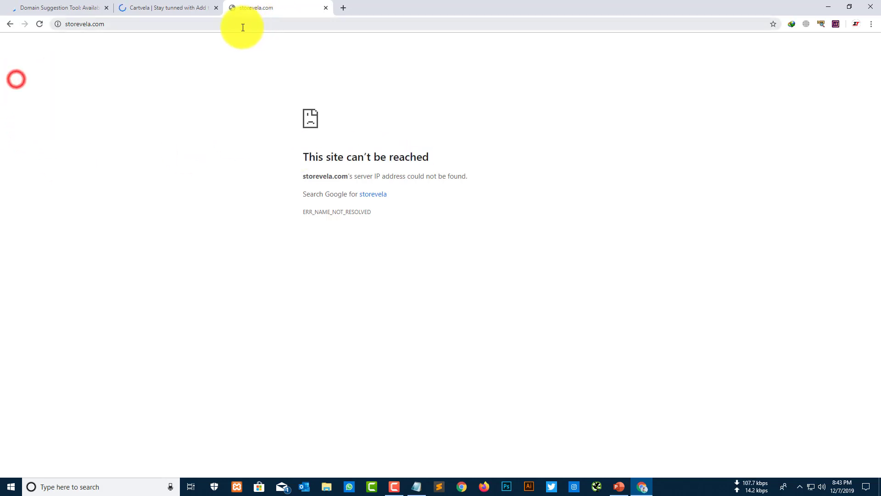
pyautogui.hotkey('ctrl', 'w')
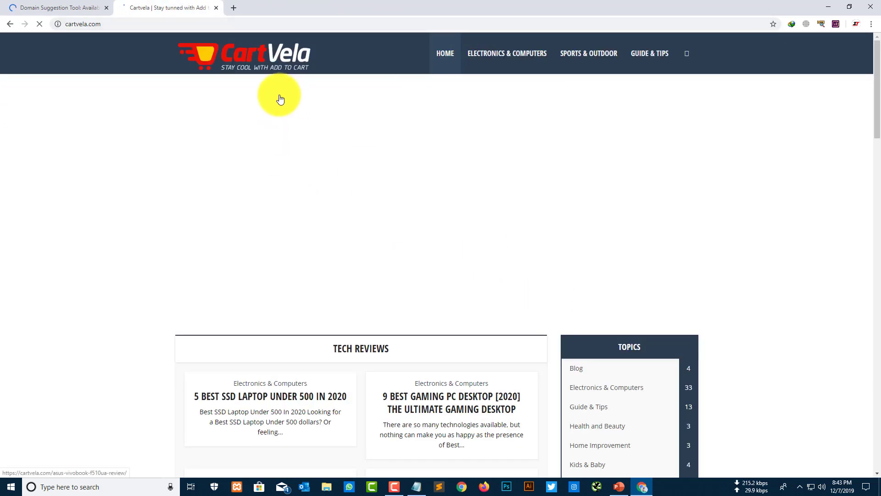
# Step: Scroll through the cartvela.com homepage review sections and pagination
pyautogui.scroll(-4, 518, 161)
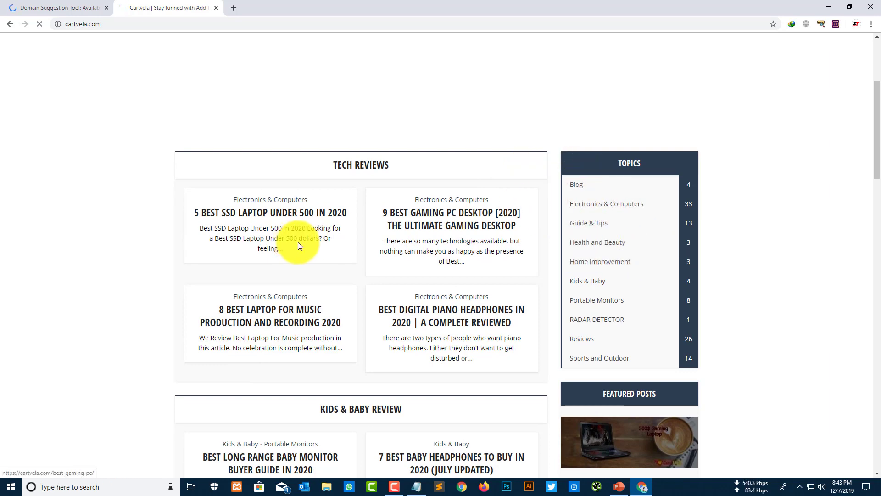
pyautogui.scroll(-4, 413, 183)
pyautogui.scroll(1, 298, 267)
pyautogui.scroll(6, 116, 268)
pyautogui.moveTo(117, 28); pyautogui.dragTo(55, 30)
pyautogui.click(54, 293)
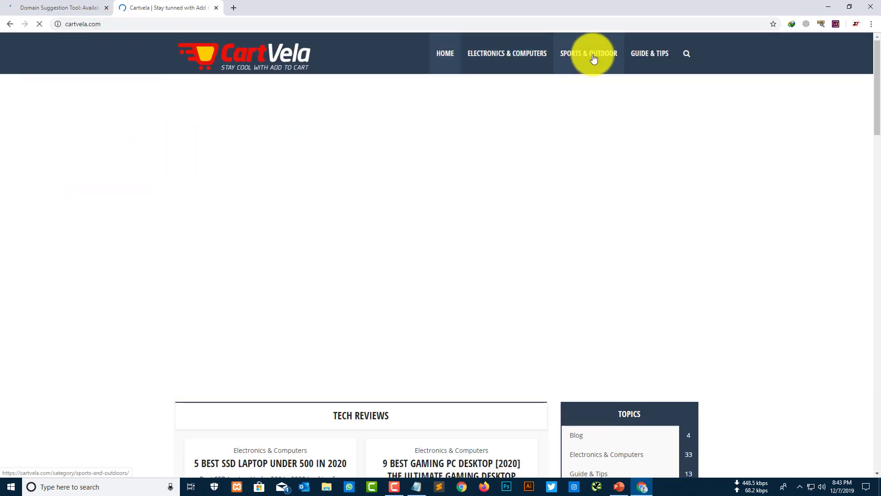
pyautogui.scroll(-10, 252, 157)
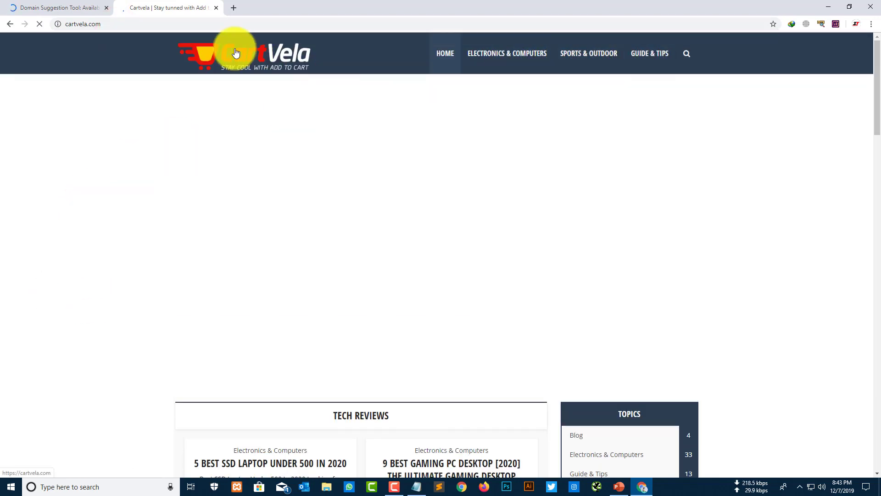
pyautogui.scroll(-9, 278, 157)
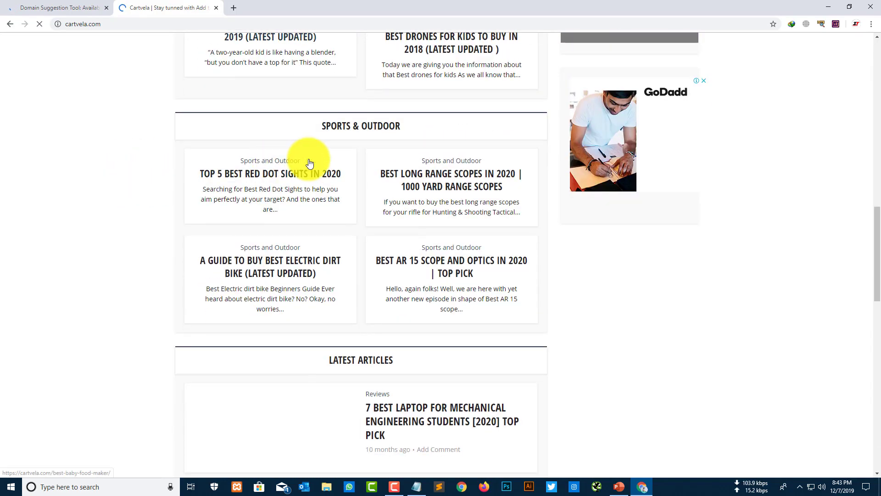
pyautogui.scroll(-6, 424, 167)
pyautogui.scroll(-10, 197, 190)
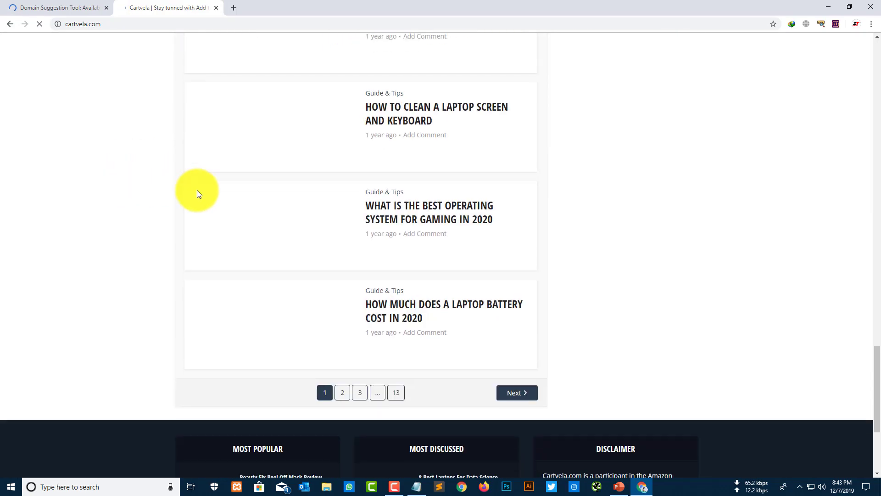
pyautogui.scroll(4, 285, 257)
pyautogui.scroll(15, 296, 267)
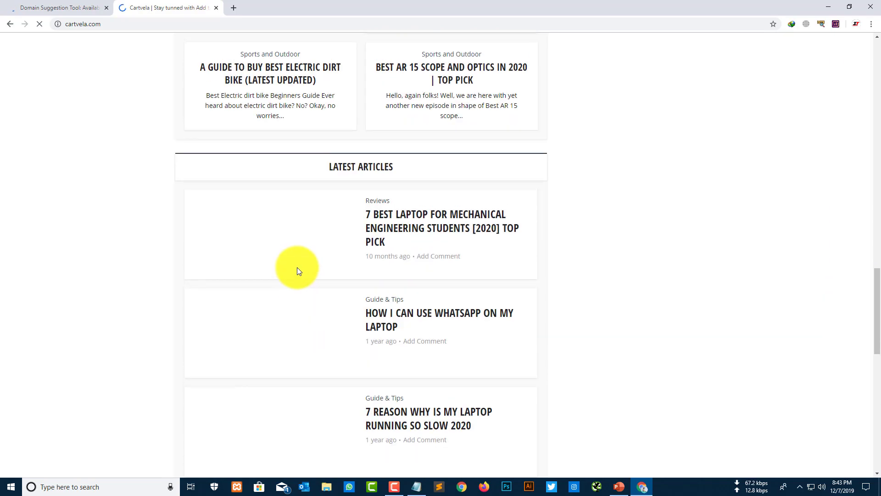
pyautogui.scroll(7, 191, 272)
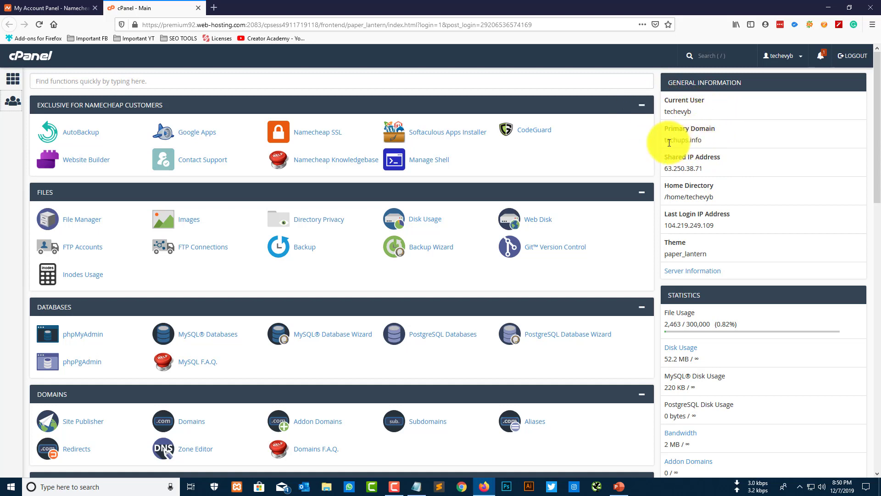
# Step: Open the primary domain techups.info in a new tab to preview it, then close it
pyautogui.moveTo(697, 141); pyautogui.dragTo(741, 142)
pyautogui.rightClick(730, 149)
pyautogui.click(734, 155)
pyautogui.click(234, 7)
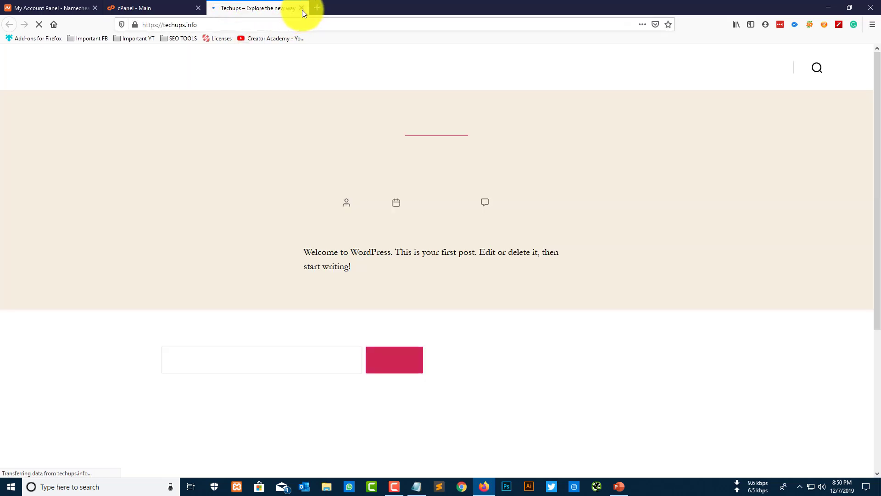
pyautogui.click(302, 10)
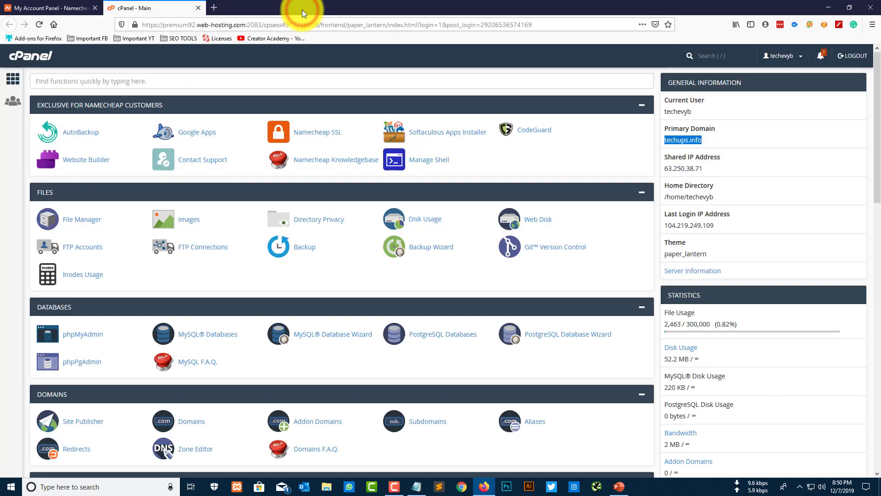
# Step: Open the Email Accounts list from cPanel's Email section
pyautogui.click(516, 177)
pyautogui.scroll(-5, 243, 290)
pyautogui.click(94, 277)
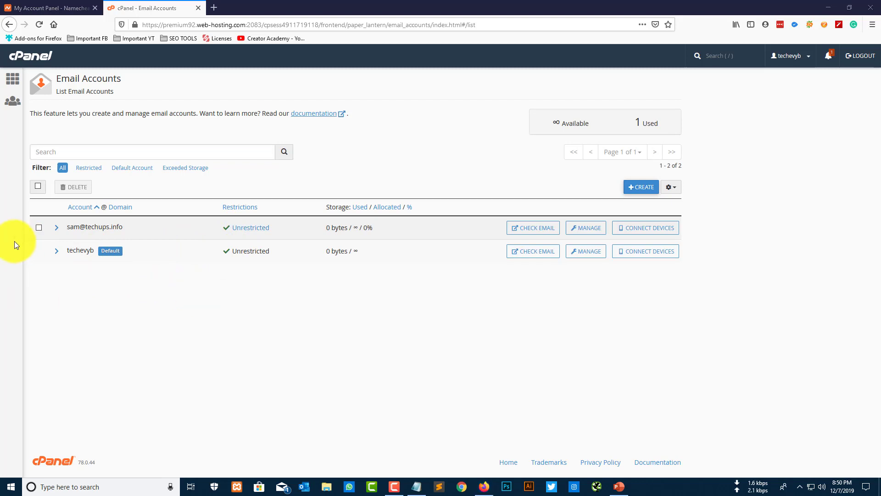
# Step: Start a new email account and enter its username on the techups.info domain
pyautogui.click(74, 152)
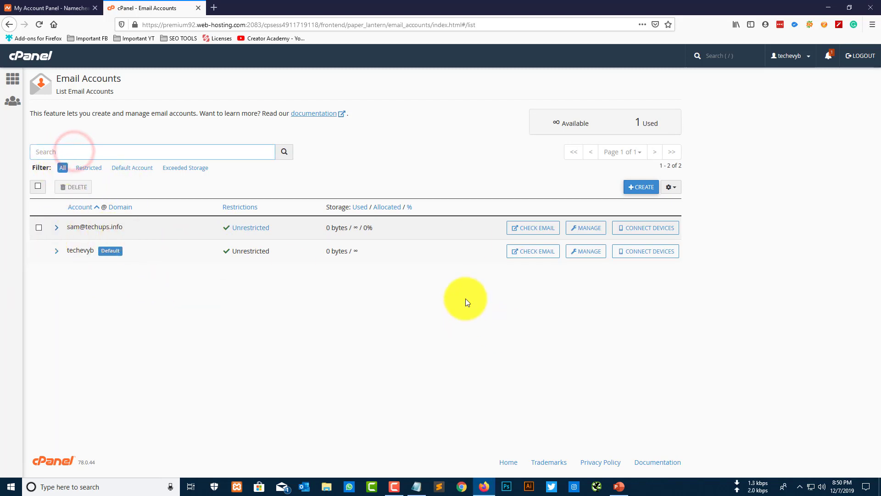
pyautogui.click(640, 189)
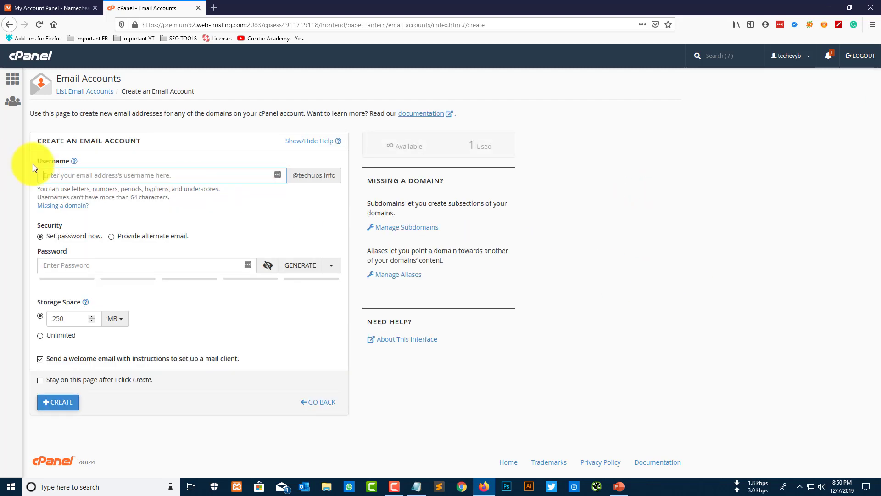
pyautogui.click(96, 174)
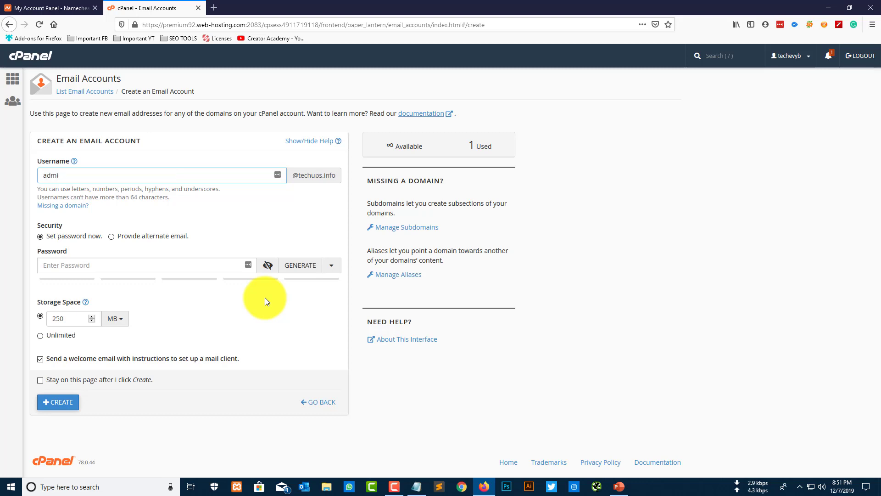
pyautogui.press('BackSpace')
pyautogui.press('BackSpace')
pyautogui.press('BackSpace')
pyautogui.press('BackSpace')
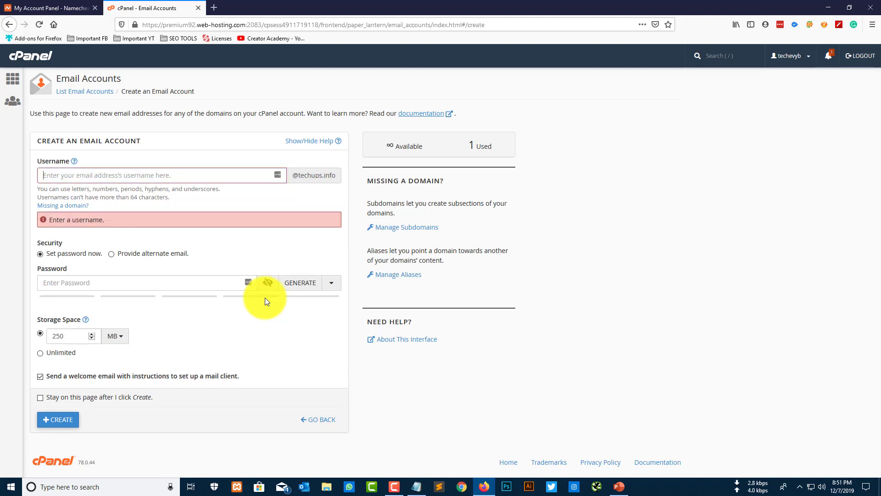
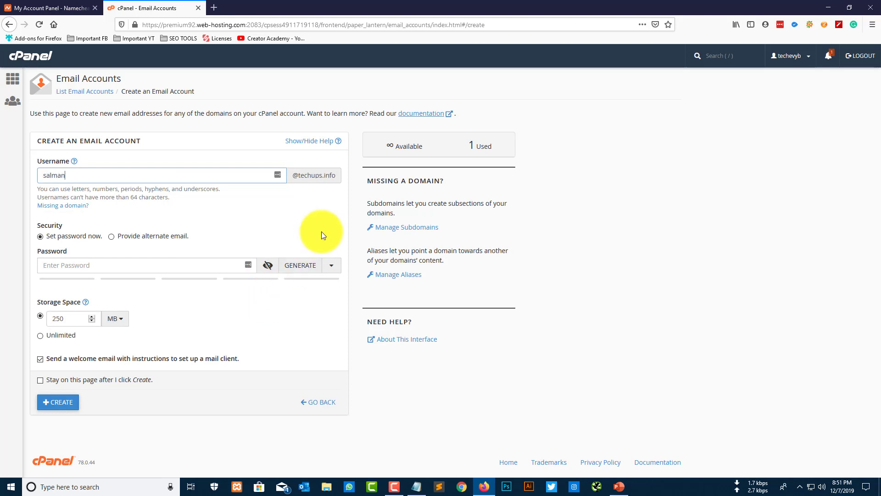
pyautogui.click(306, 175)
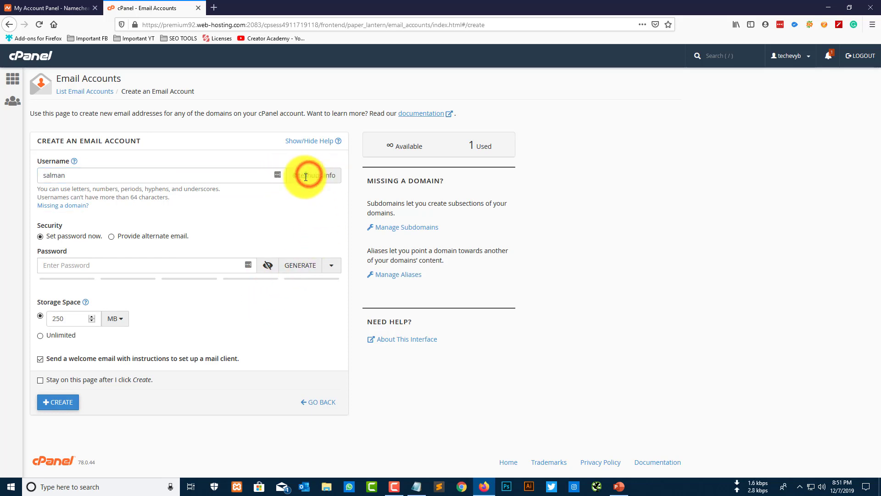
pyautogui.moveTo(300, 174); pyautogui.dragTo(340, 175)
pyautogui.click(315, 205)
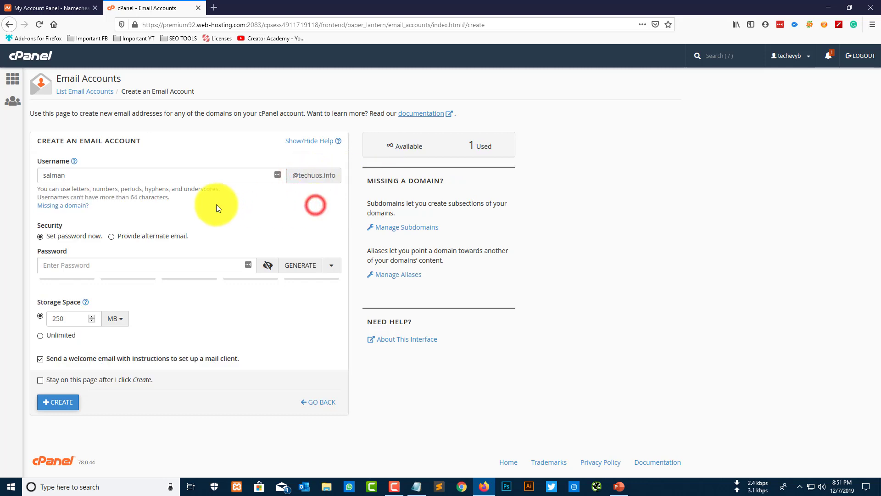
# Step: Generate a strong password, choose Unlimited storage, and create the mailbox
pyautogui.click(112, 235)
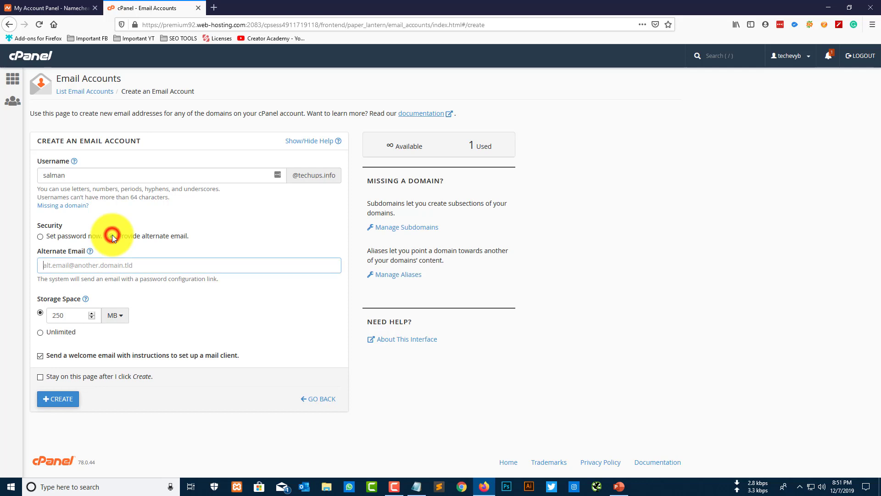
pyautogui.click(41, 236)
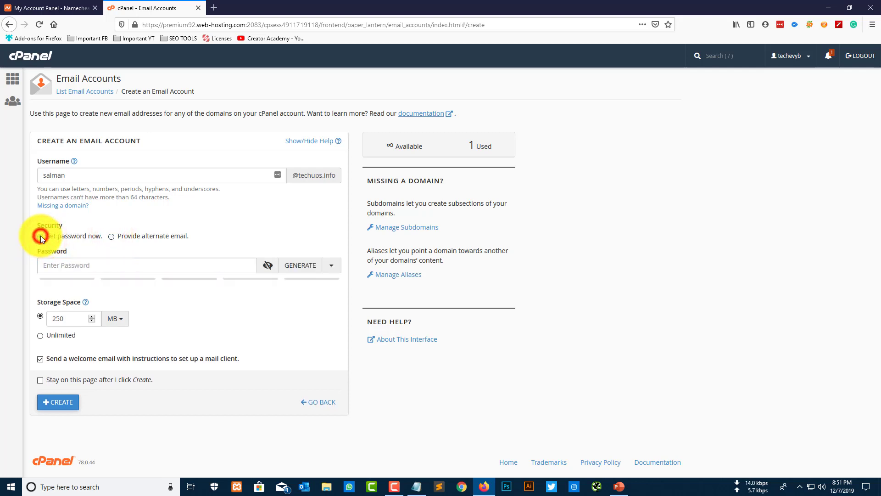
pyautogui.click(301, 264)
pyautogui.click(267, 265)
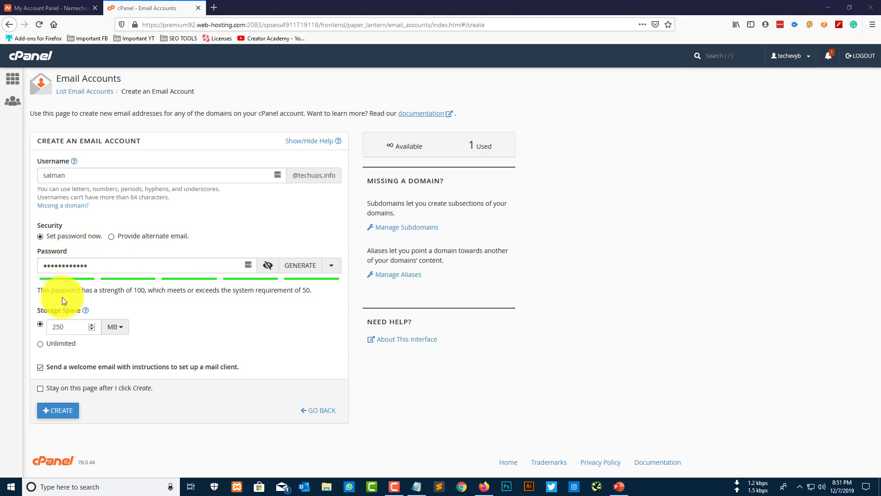
pyautogui.click(59, 343)
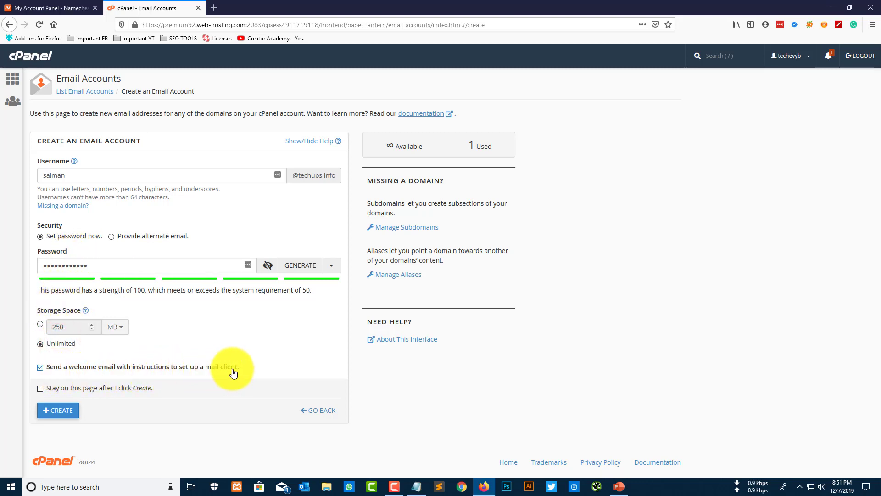
pyautogui.click(72, 410)
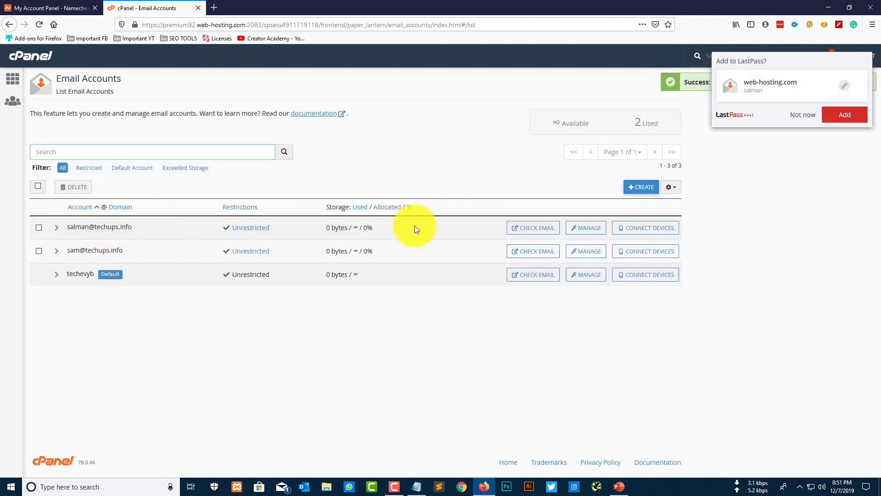
# Step: Save the new mailbox login, open its Webmail, then close the Webmail tab
pyautogui.click(838, 121)
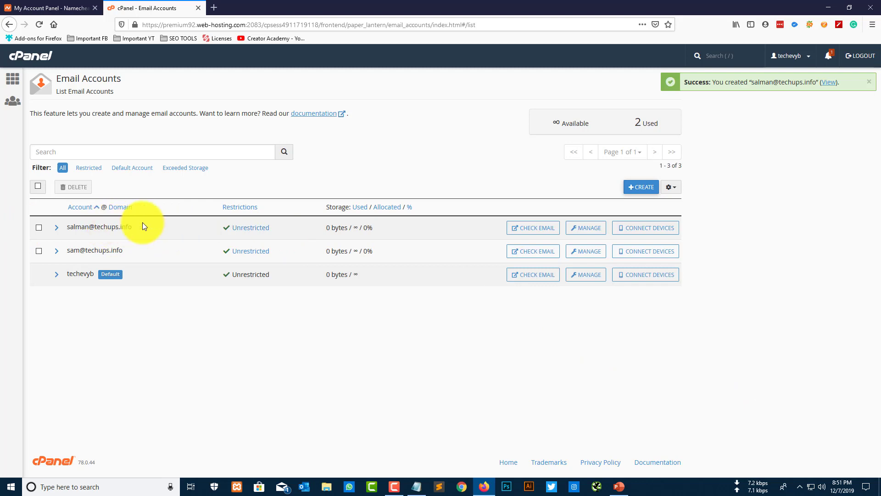
pyautogui.click(525, 233)
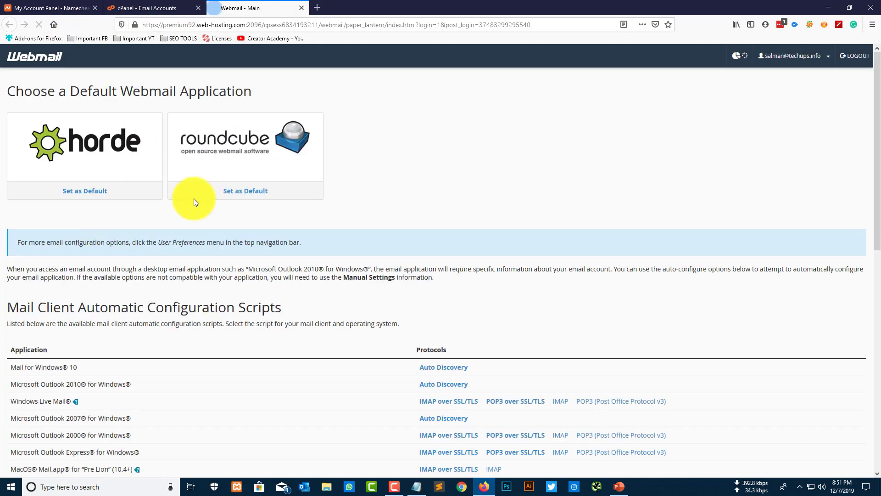
pyautogui.scroll(-1, 294, 287)
pyautogui.scroll(1, 293, 288)
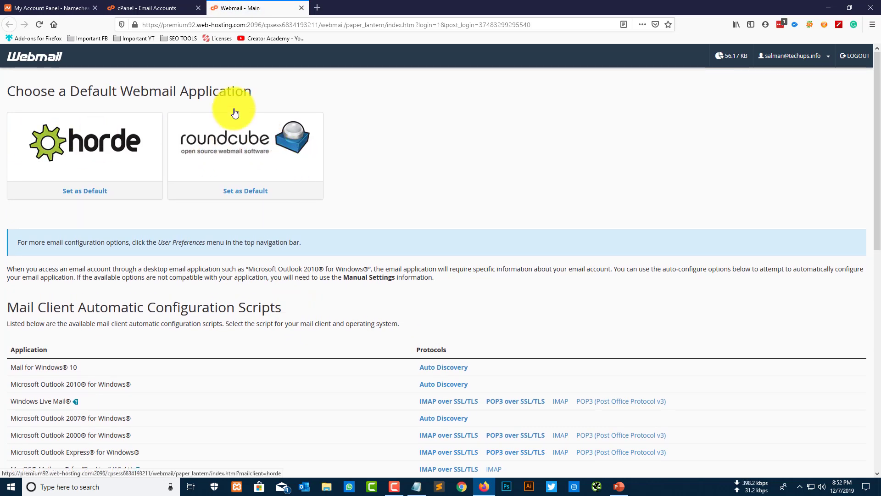
pyautogui.click(302, 8)
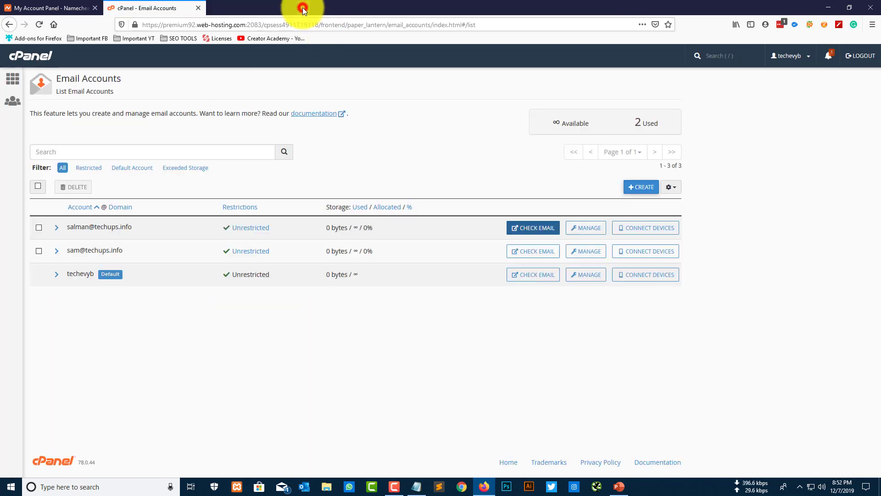
# Step: Open Manage for the new techups.info mailbox, then switch to Outlook desktop
pyautogui.click(592, 231)
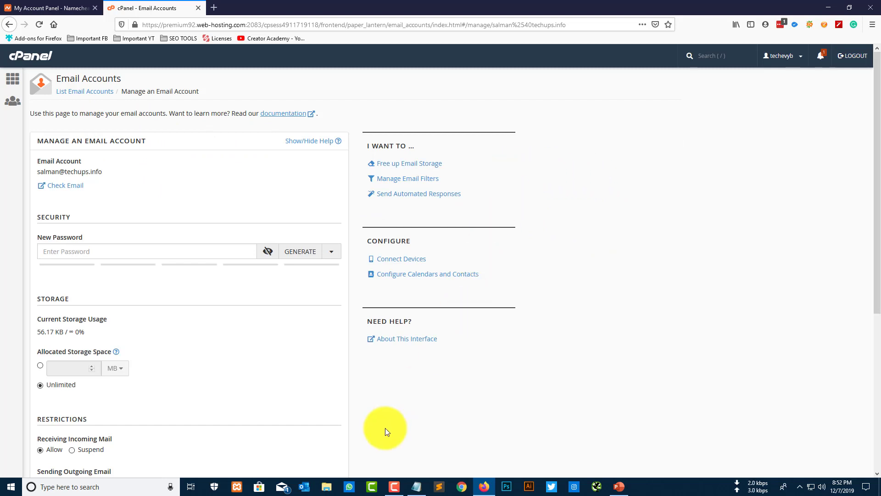
pyautogui.click(305, 487)
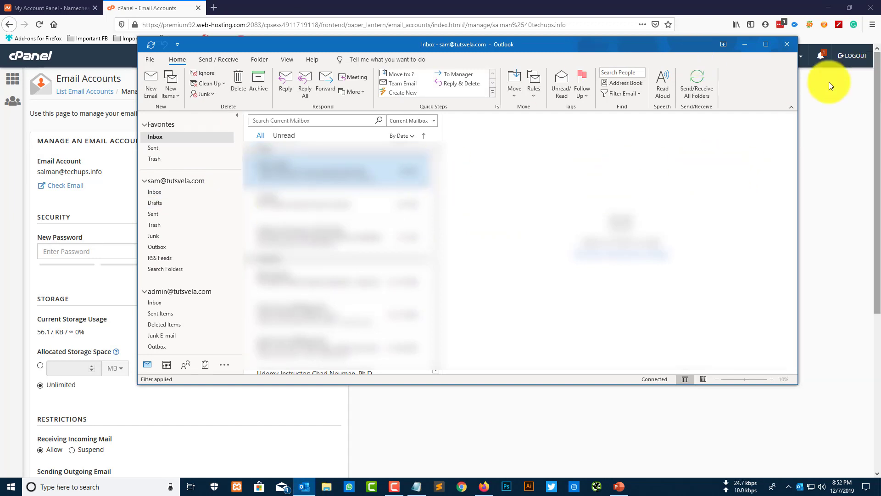
# Step: Scroll through the three Outlook mail accounts' folders, then close Outlook
pyautogui.scroll(-3, 176, 255)
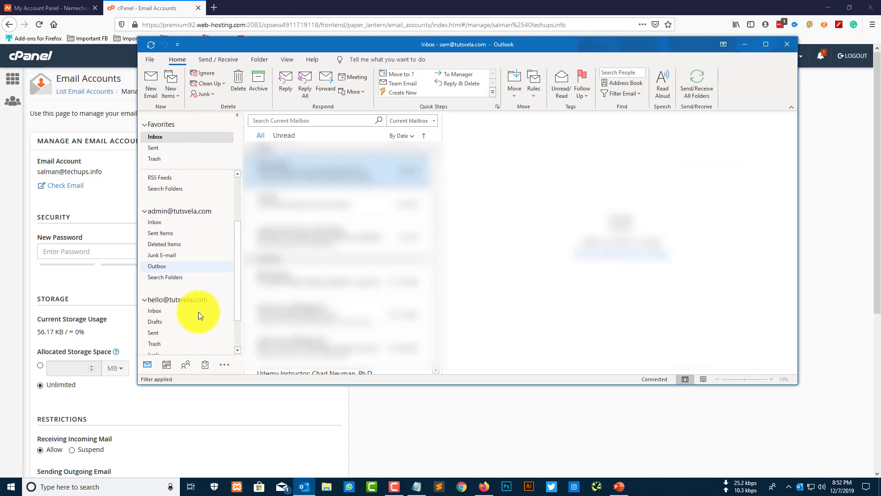
pyautogui.scroll(-2, 189, 196)
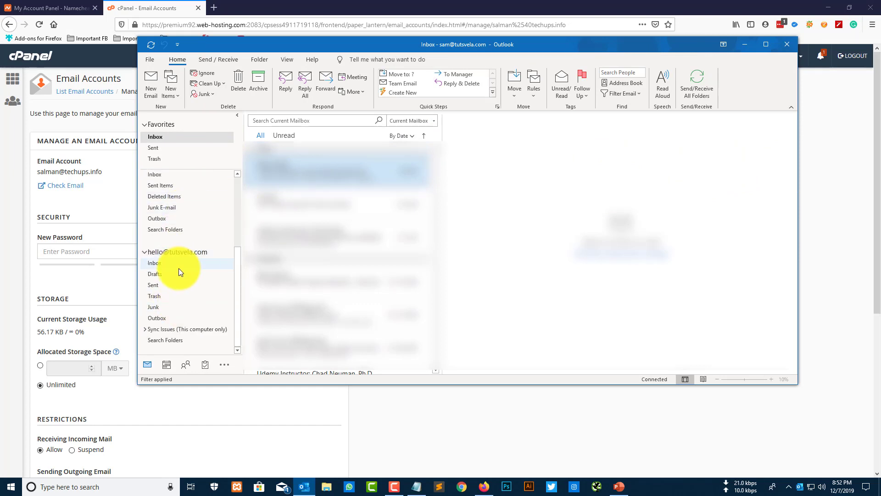
pyautogui.scroll(5, 170, 197)
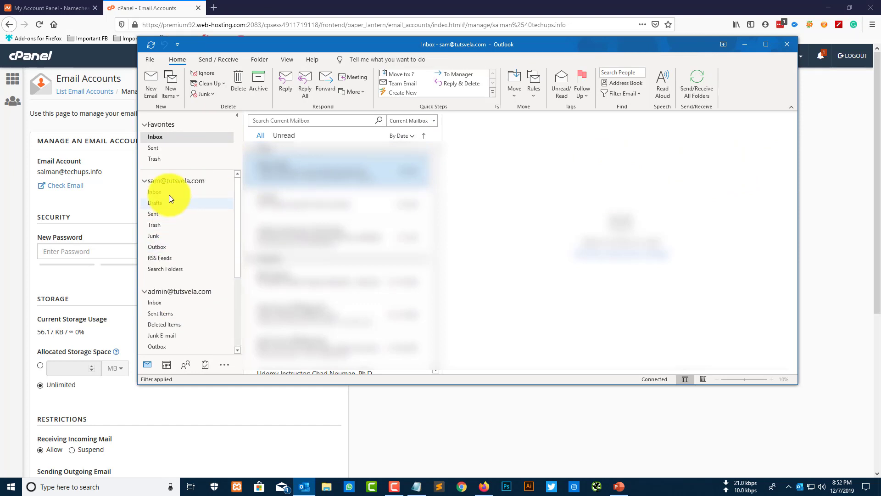
pyautogui.click(787, 45)
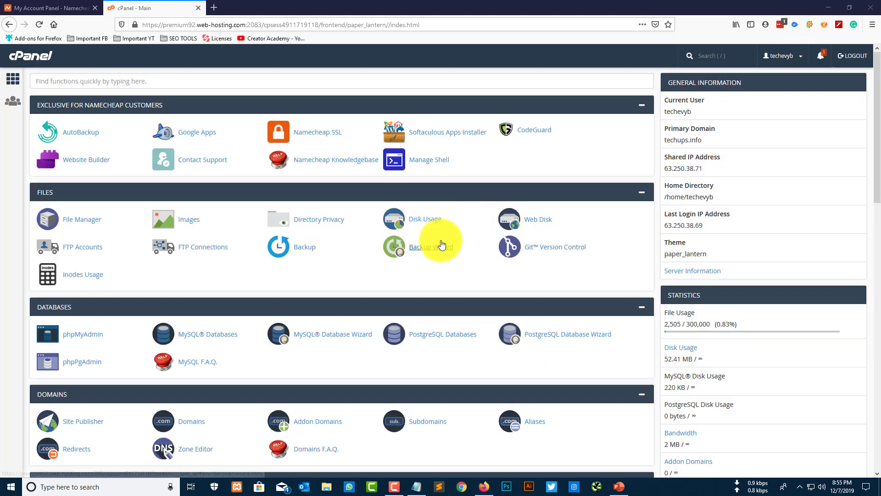
# Step: Open Softaculous, browse the Top Scripts, and start the WordPress install
pyautogui.click(431, 134)
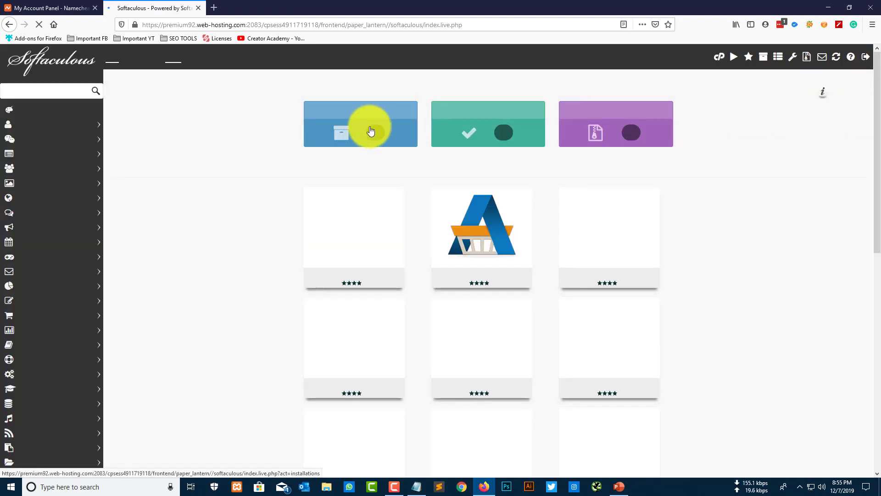
pyautogui.moveTo(390, 271)
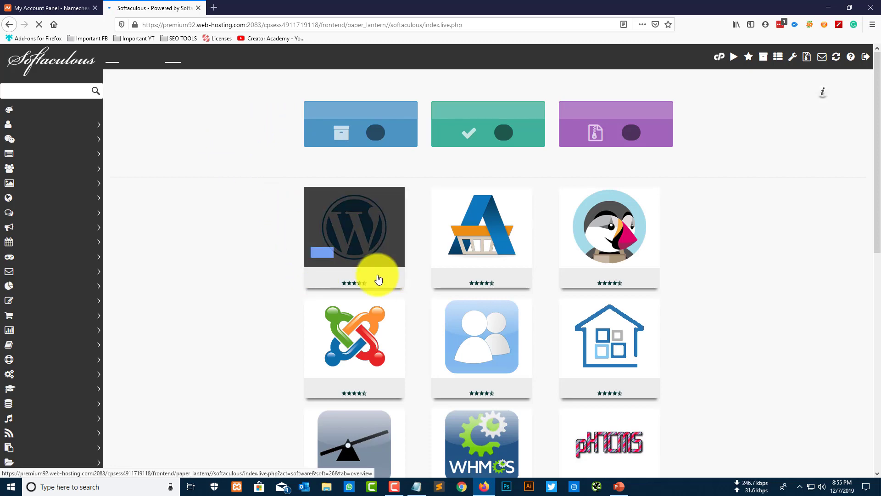
pyautogui.moveTo(455, 222)
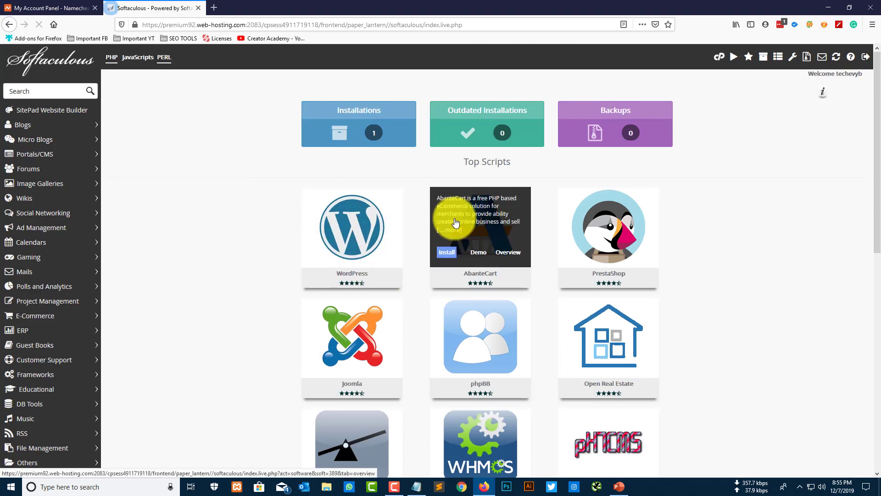
pyautogui.scroll(-4, 246, 254)
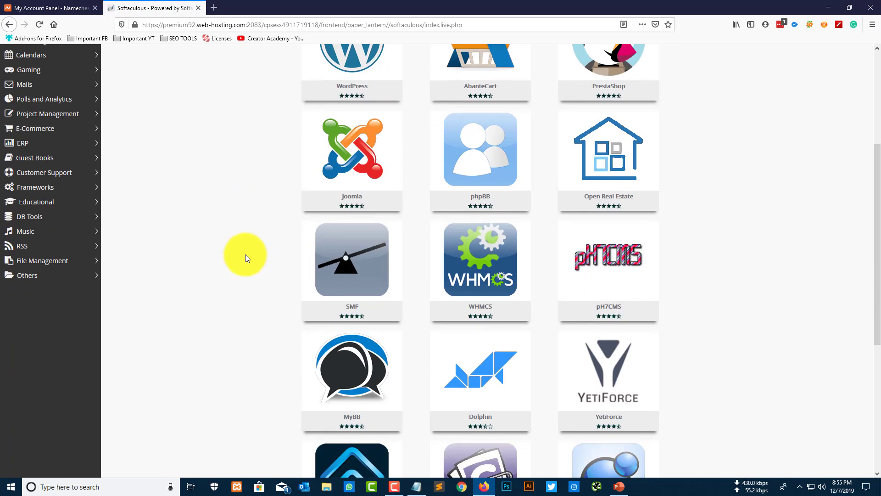
pyautogui.scroll(-3, 648, 232)
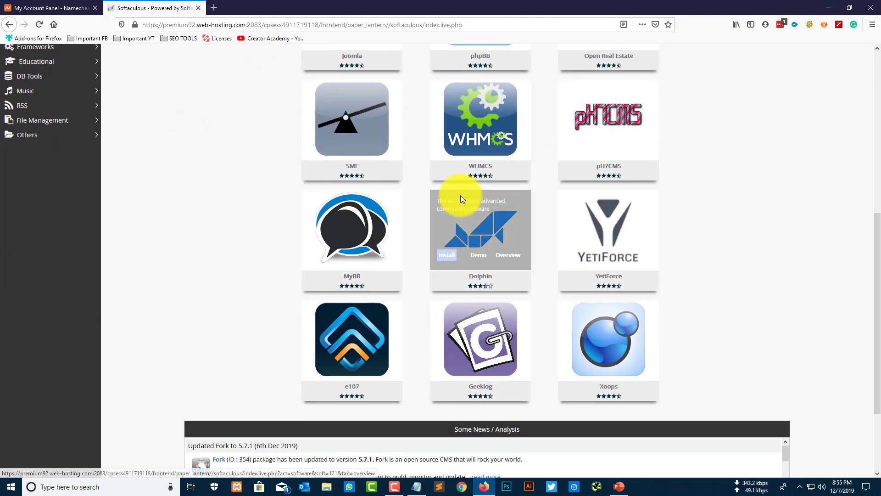
pyautogui.scroll(-3, 211, 184)
pyautogui.scroll(10, 208, 192)
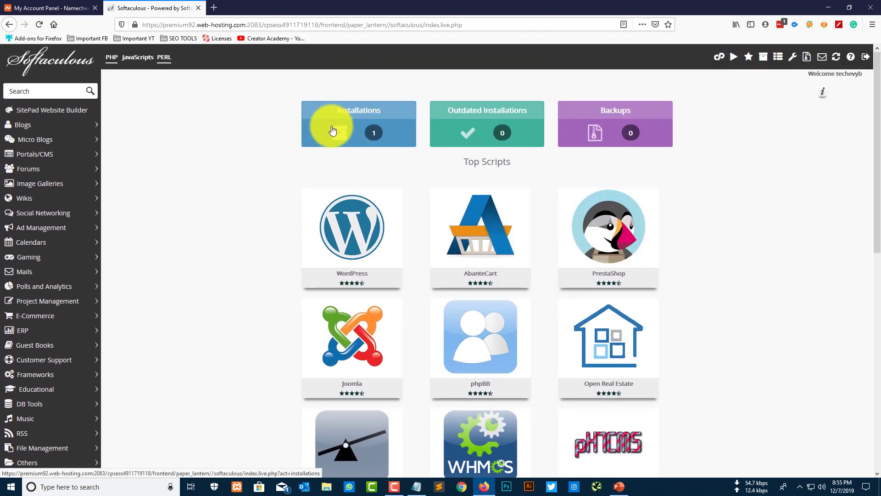
pyautogui.moveTo(339, 252)
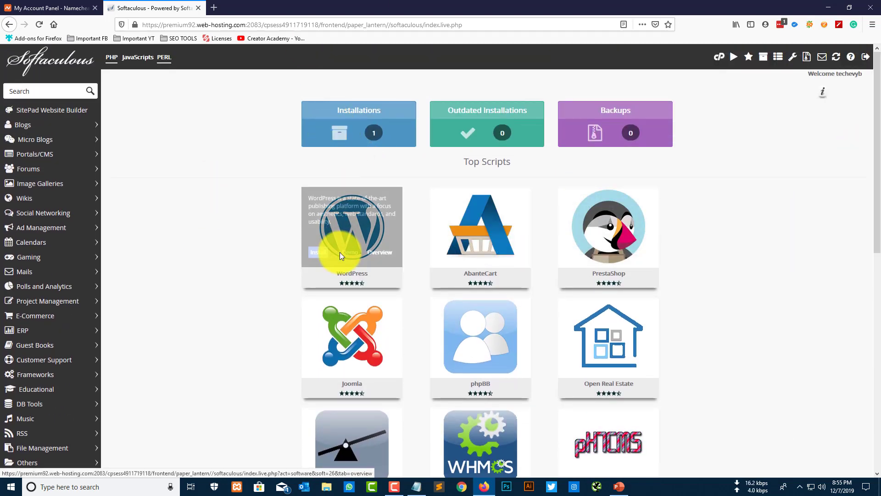
pyautogui.click(315, 259)
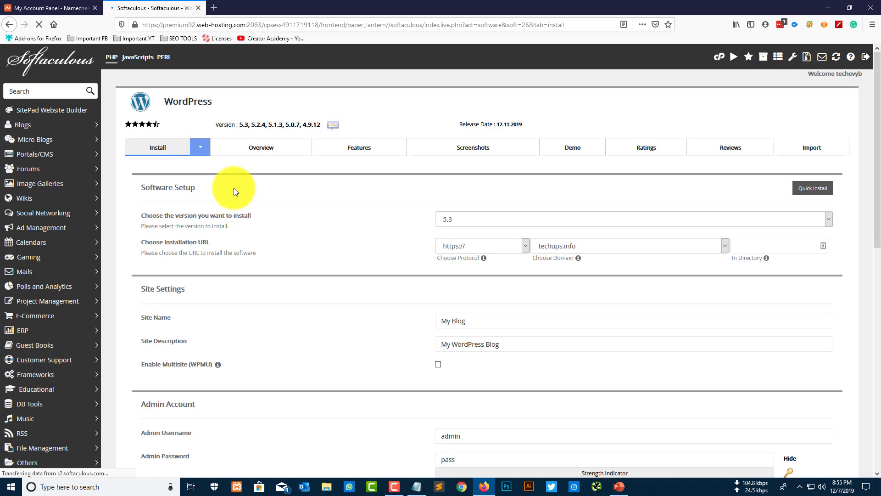
pyautogui.click(63, 6)
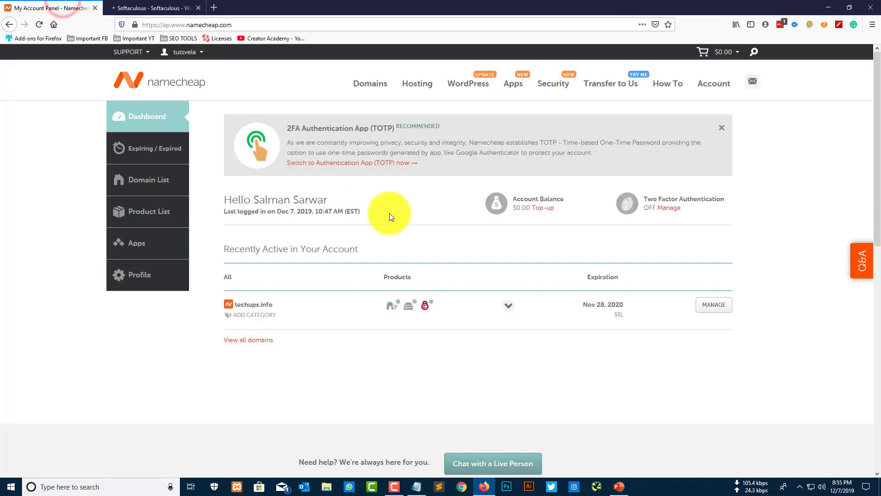
pyautogui.click(181, 6)
pyautogui.click(471, 239)
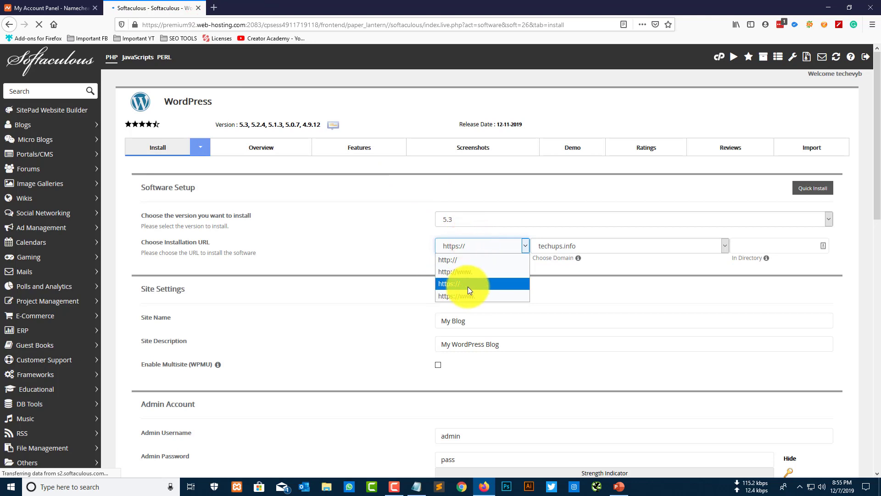
pyautogui.click(474, 260)
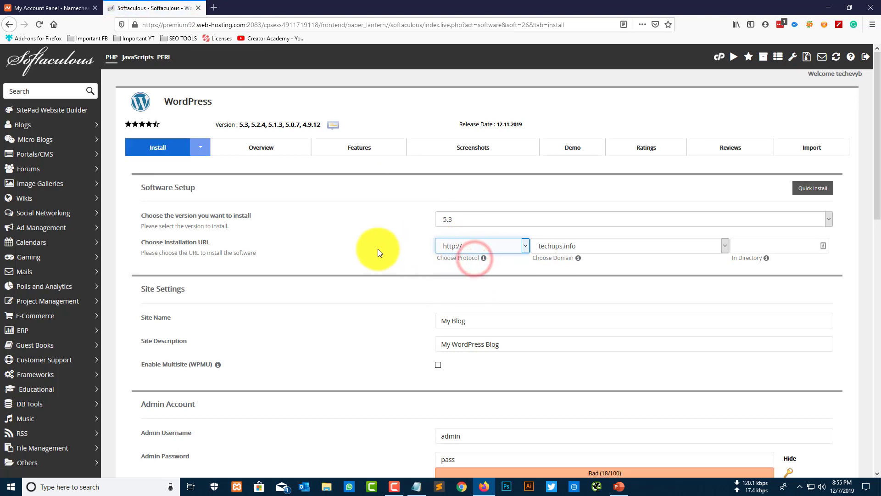
pyautogui.click(473, 244)
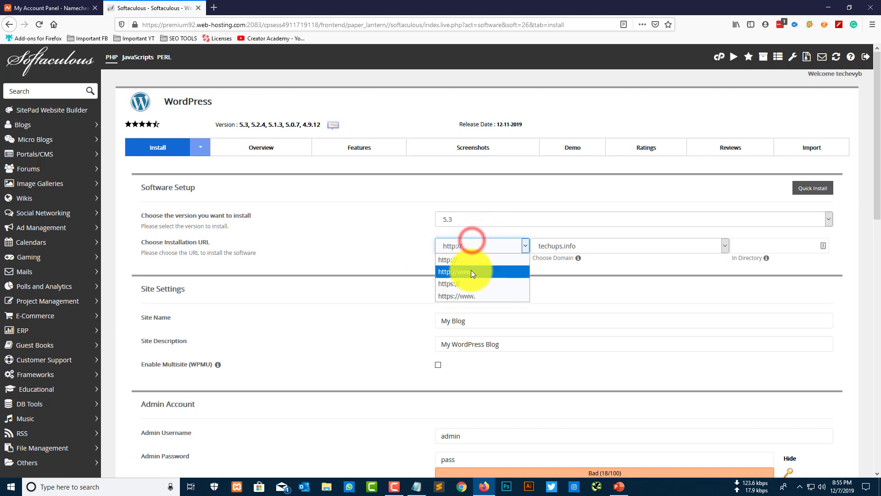
pyautogui.click(475, 282)
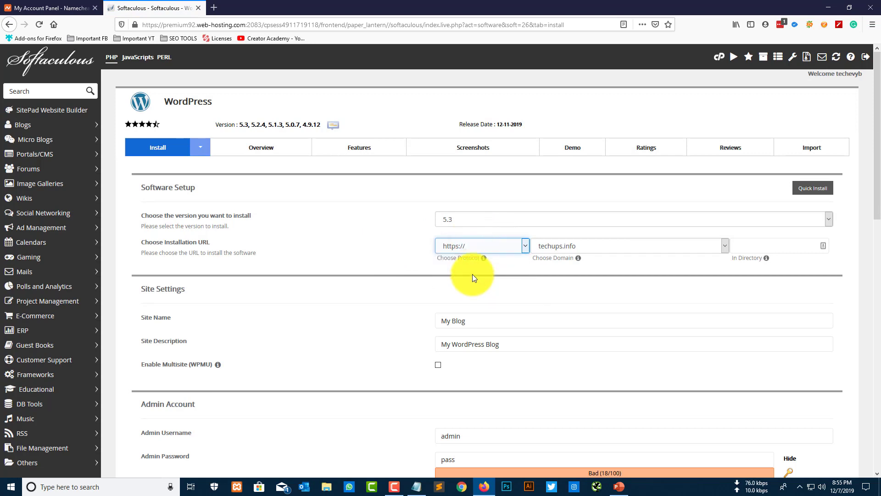
pyautogui.click(538, 244)
pyautogui.click(601, 246)
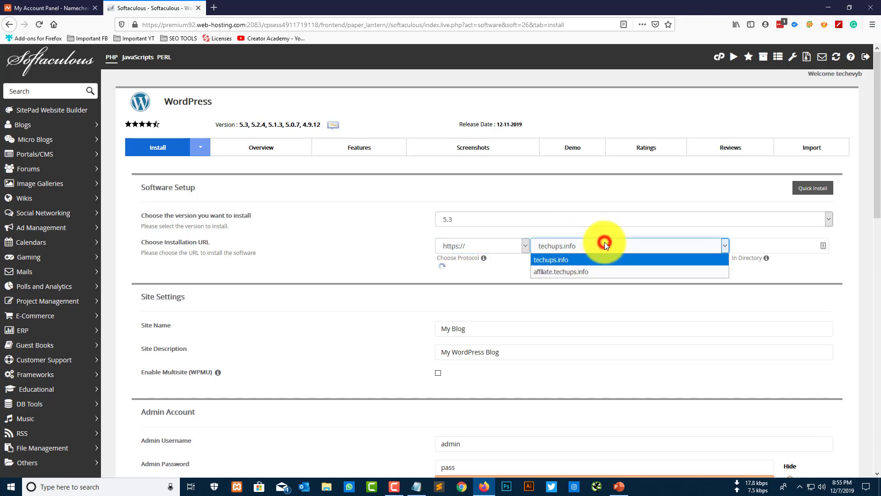
pyautogui.click(605, 272)
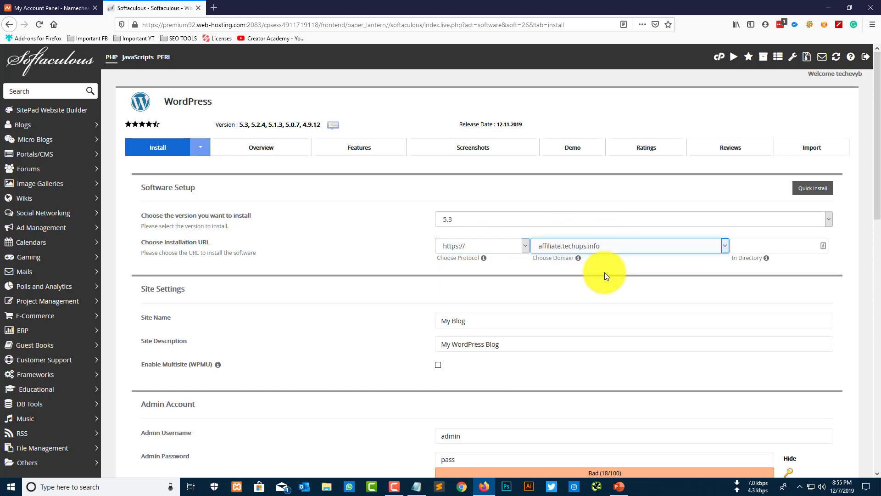
pyautogui.click(571, 244)
pyautogui.click(570, 245)
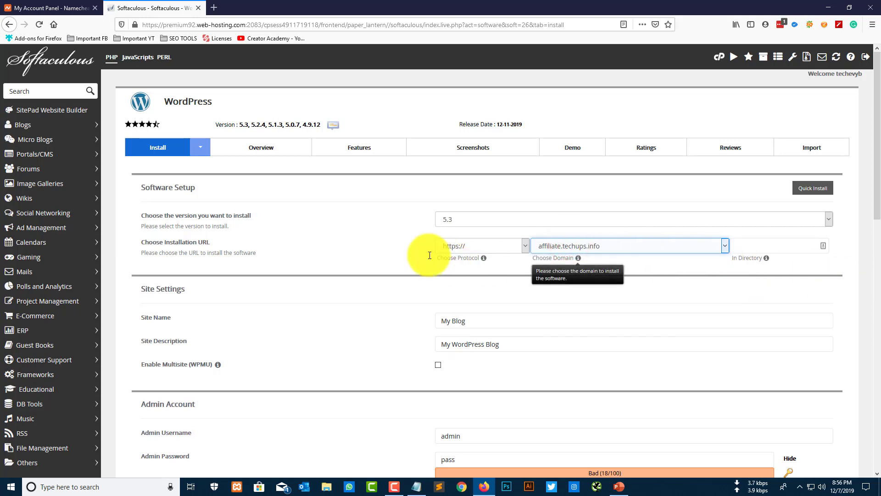
pyautogui.scroll(-2, 449, 236)
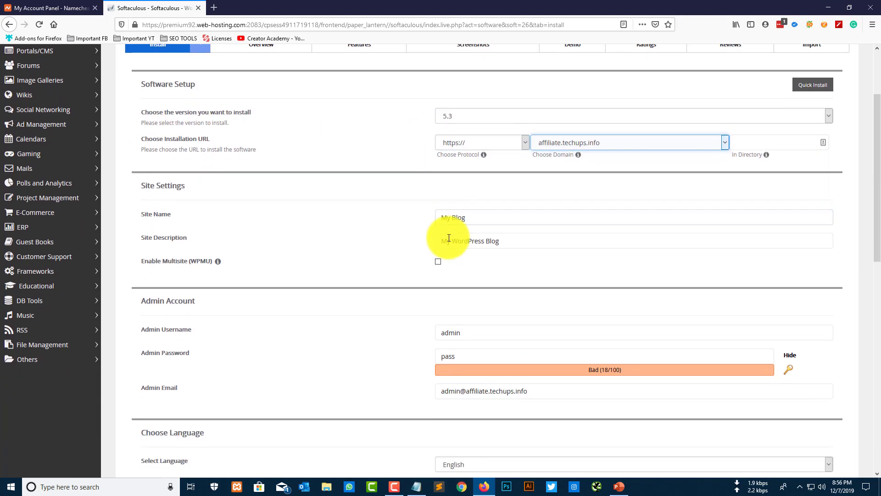
pyautogui.scroll(-1, 449, 237)
pyautogui.scroll(3, 252, 291)
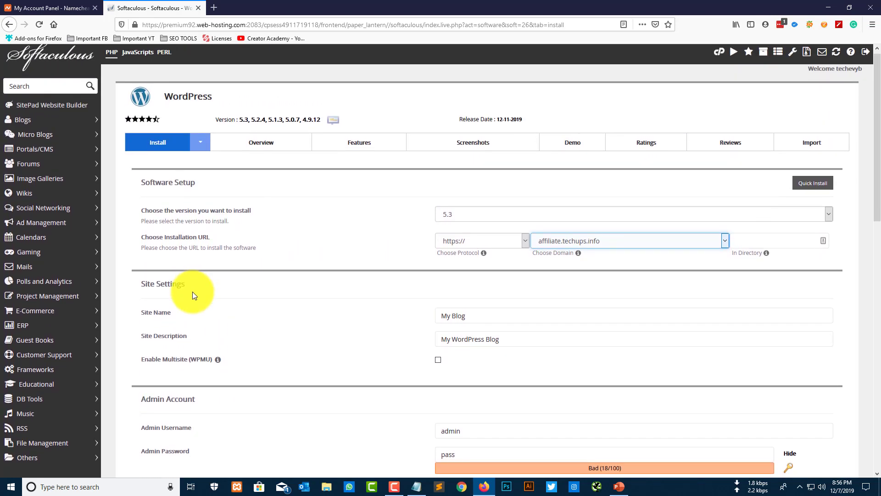
pyautogui.scroll(-2, 193, 291)
pyautogui.moveTo(143, 219); pyautogui.dragTo(195, 221)
pyautogui.moveTo(514, 245); pyautogui.dragTo(391, 249)
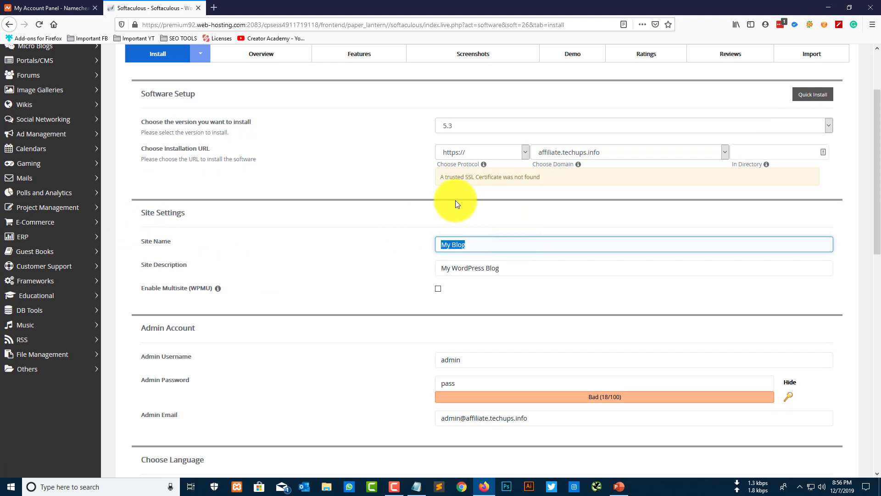
pyautogui.moveTo(439, 177); pyautogui.dragTo(548, 182)
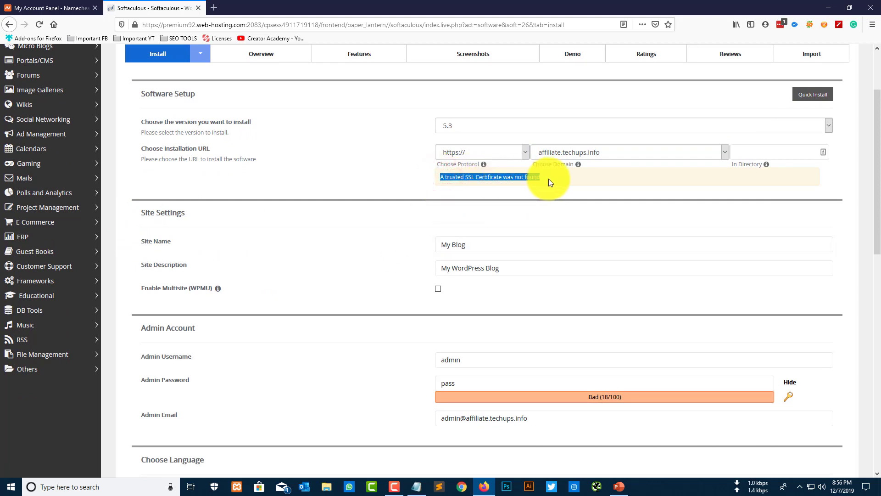
pyautogui.click(486, 153)
pyautogui.click(476, 180)
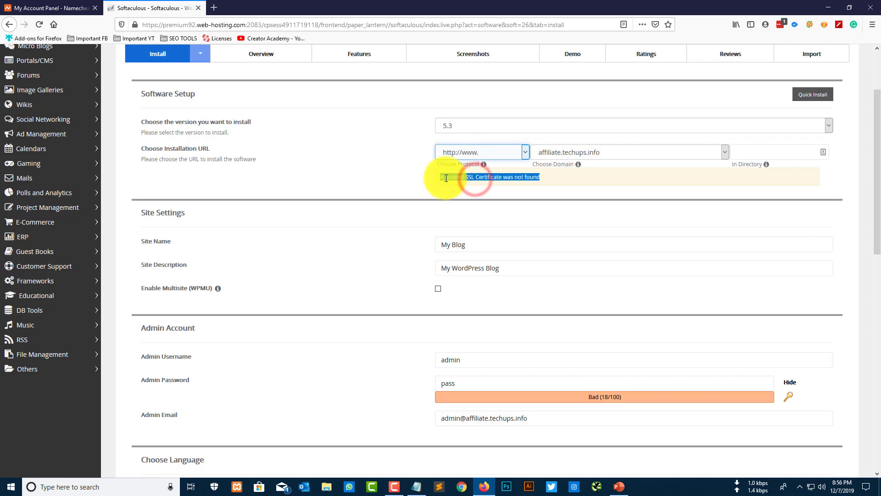
pyautogui.click(516, 242)
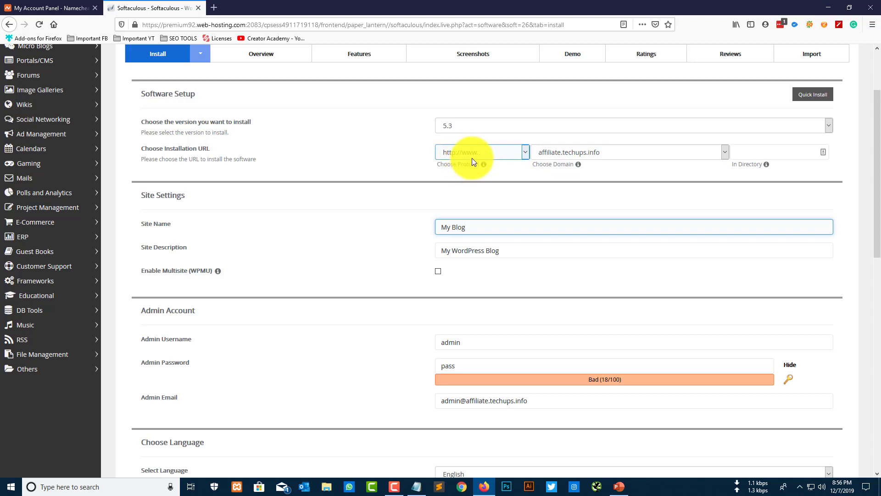
pyautogui.moveTo(484, 231); pyautogui.dragTo(304, 233)
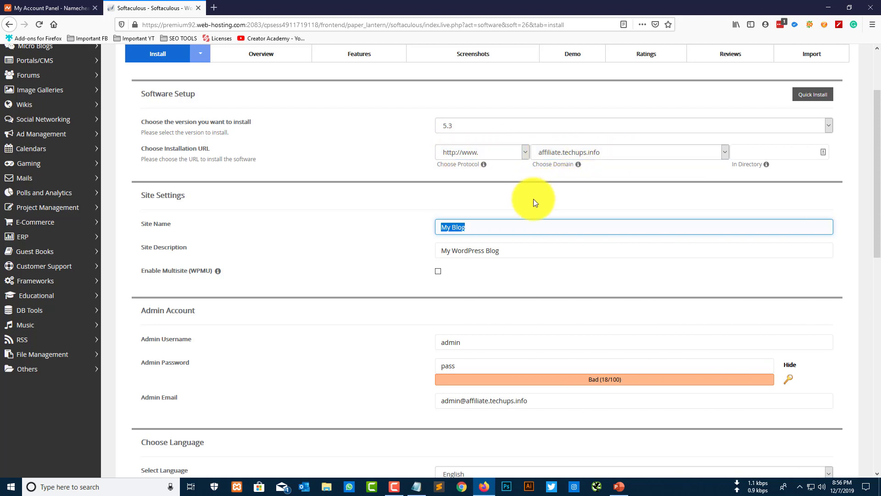
# Step: Name the site Techups with the description 'Explore the new way'
pyautogui.click(476, 226)
pyautogui.moveTo(485, 224); pyautogui.dragTo(365, 239)
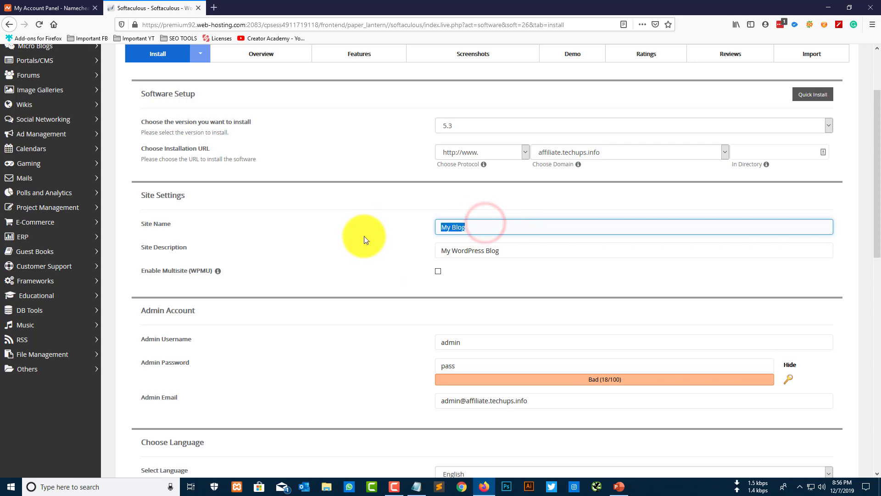
pyautogui.write('y')
pyautogui.press('BackSpace')
pyautogui.write('techUps')
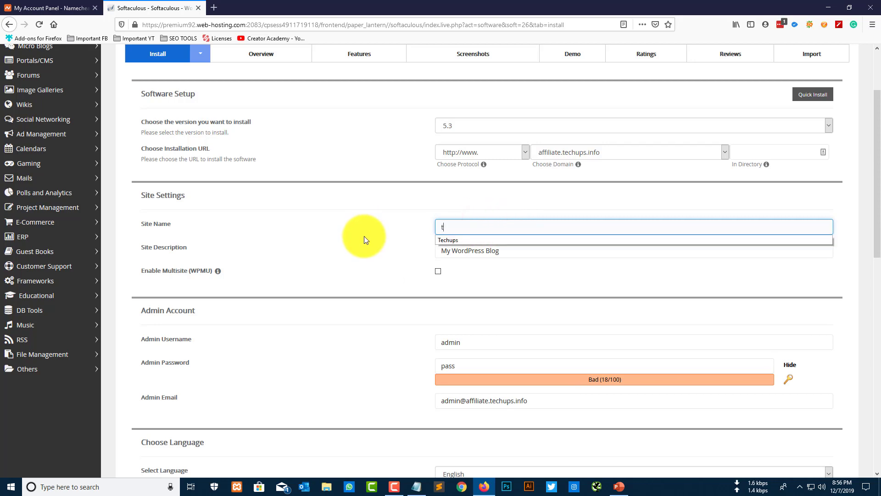
pyautogui.press('Down')
pyautogui.press('Return')
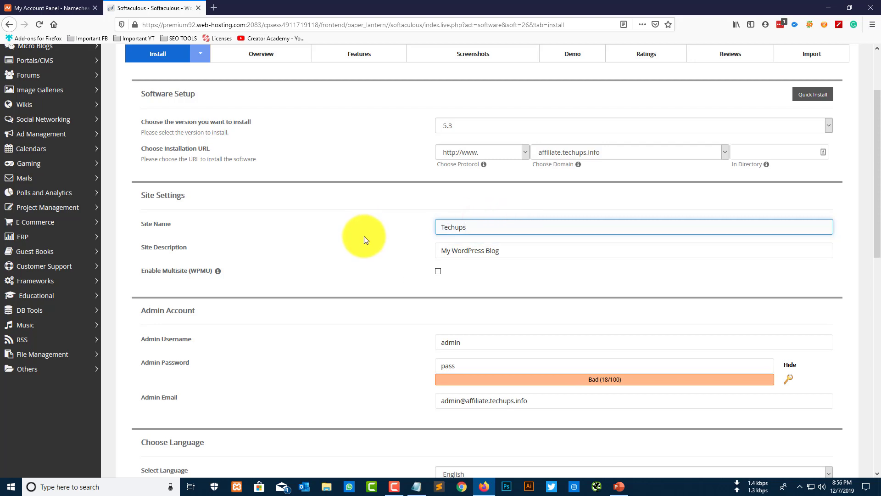
pyautogui.press('Tab')
pyautogui.press('BackSpace')
pyautogui.write('E')
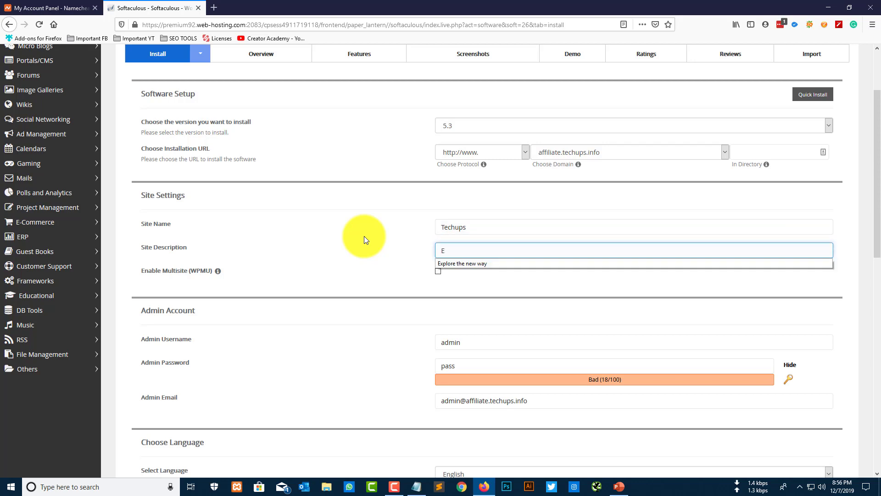
pyautogui.write('xplore the new way')
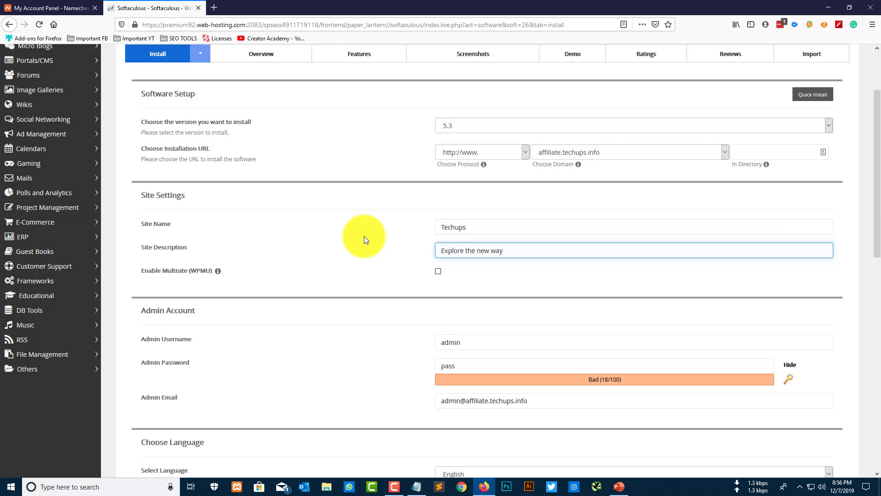
pyautogui.click(523, 252)
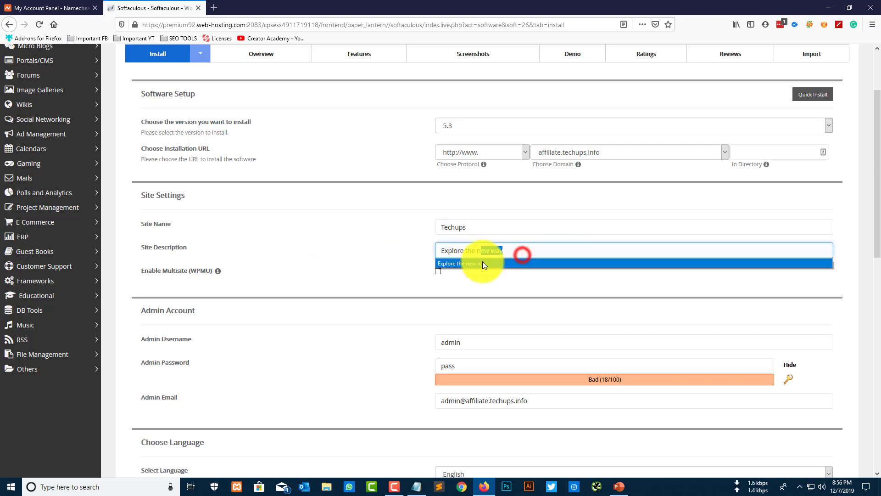
pyautogui.click(341, 263)
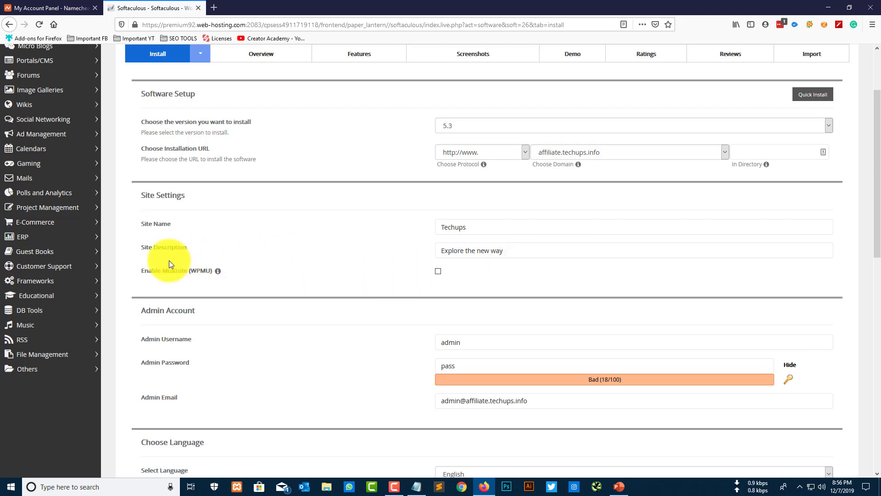
# Step: Replace the default admin username and password with the new credentials
pyautogui.scroll(-1, 143, 276)
pyautogui.scroll(-1, 142, 275)
pyautogui.moveTo(140, 264); pyautogui.dragTo(196, 264)
pyautogui.click(789, 318)
pyautogui.doubleClick(477, 294)
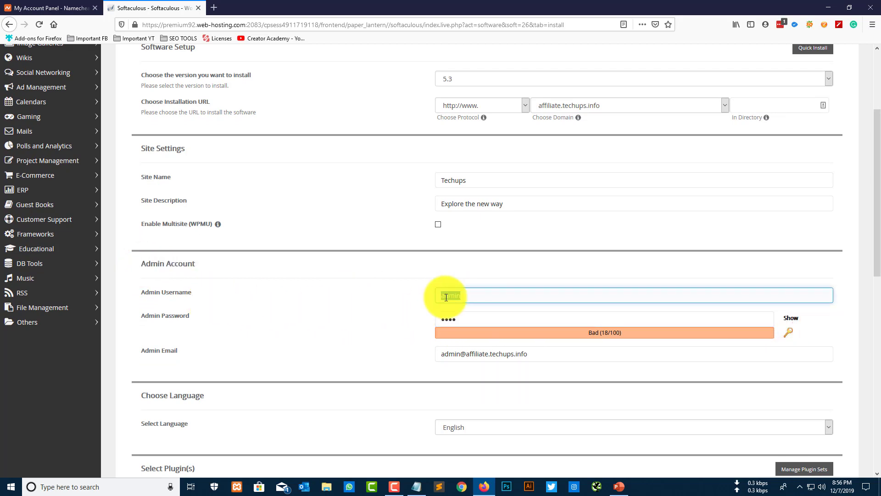
pyautogui.write('Salman')
pyautogui.press('Tab')
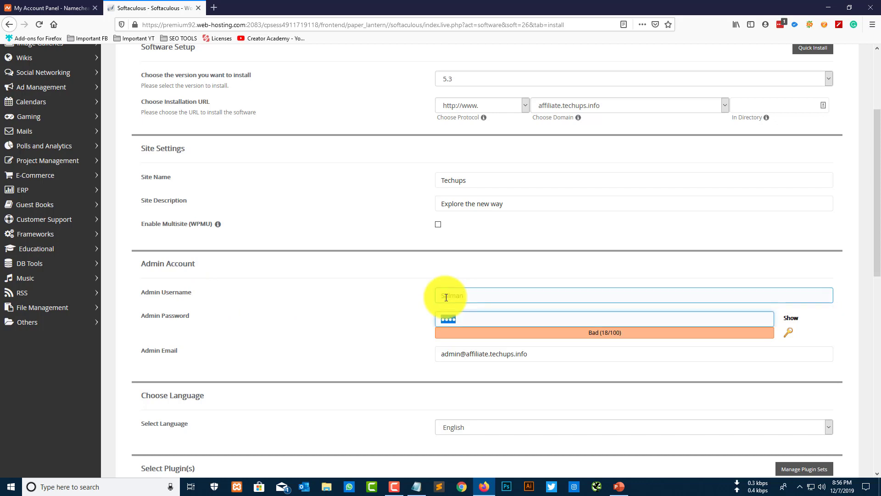
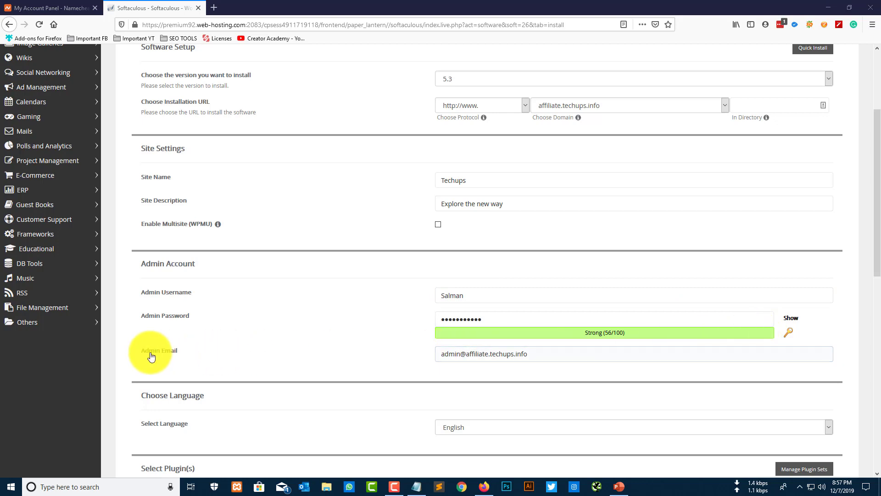
# Step: Enter the new admin email address and scroll down to the Install button
pyautogui.moveTo(592, 353); pyautogui.dragTo(374, 354)
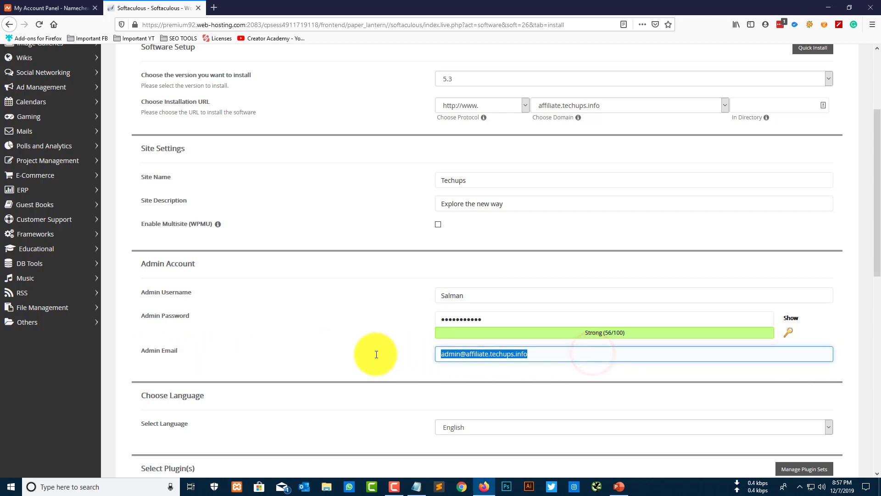
pyautogui.write('sam@')
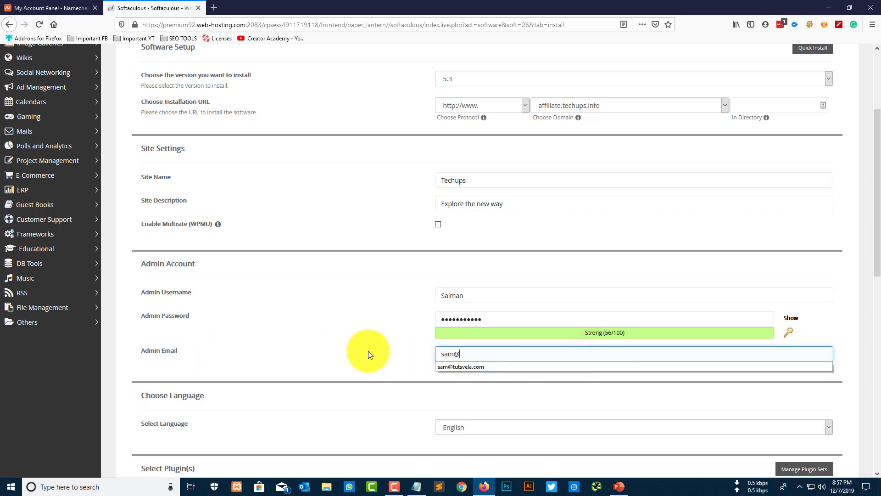
pyautogui.press('BackSpace')
pyautogui.press('BackSpace')
pyautogui.press('BackSpace')
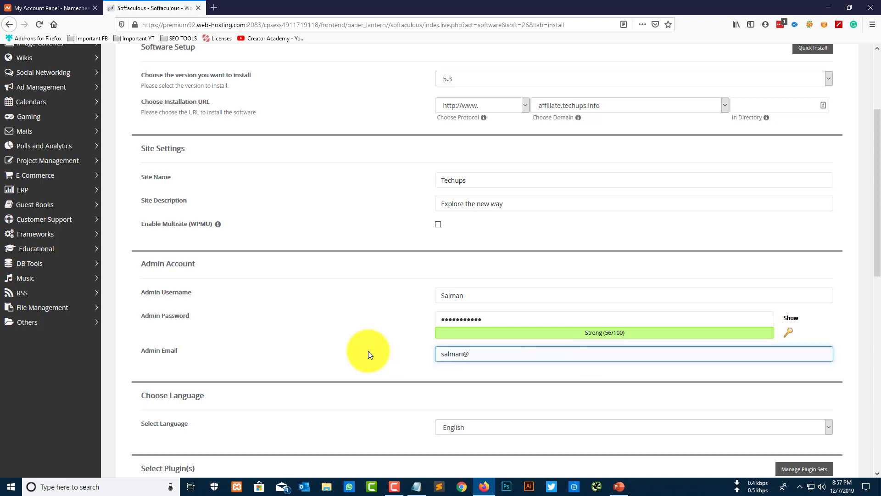
pyautogui.scroll(-2, 368, 350)
pyautogui.scroll(-3, 382, 342)
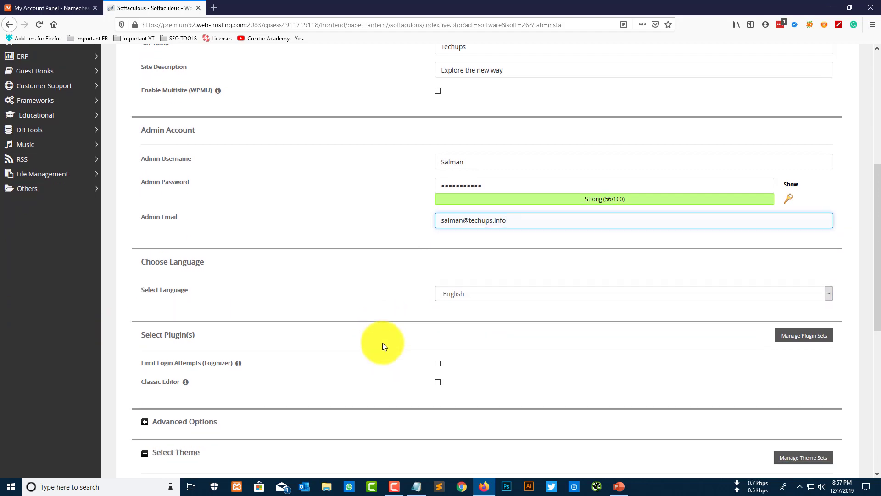
pyautogui.scroll(-1, 443, 304)
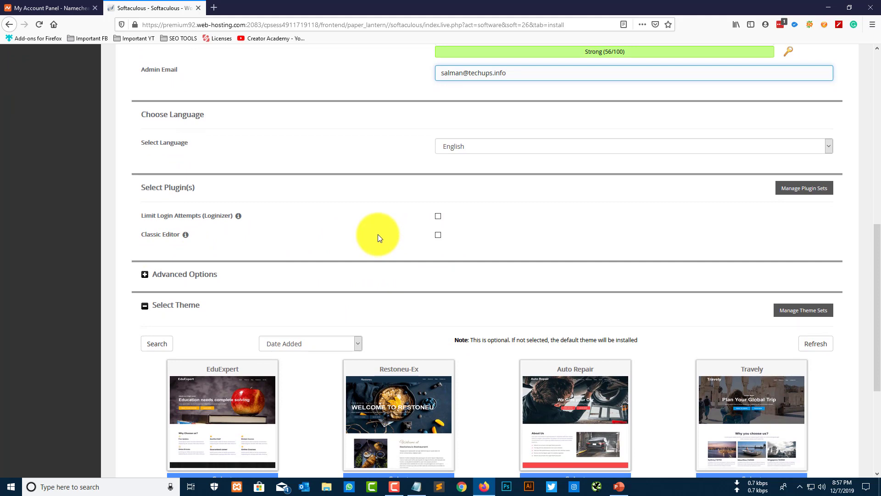
pyautogui.scroll(-4, 378, 234)
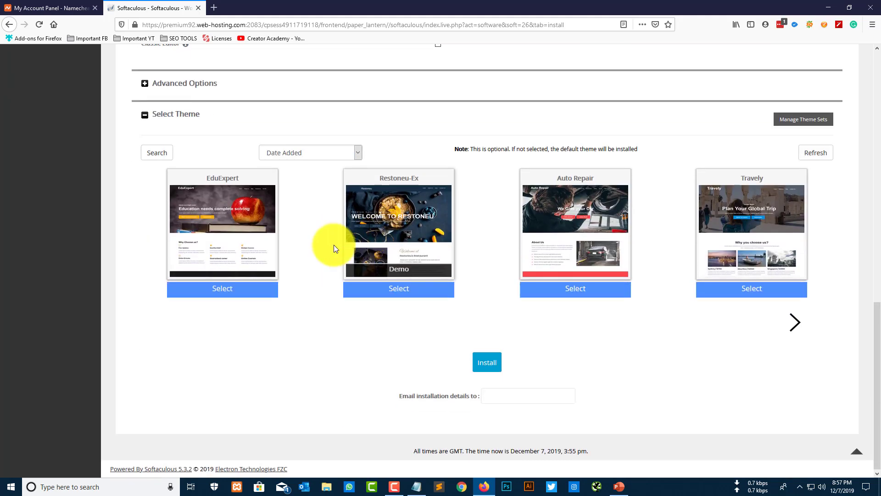
# Step: Install WordPress, declining to save the login in the browser
pyautogui.click(490, 363)
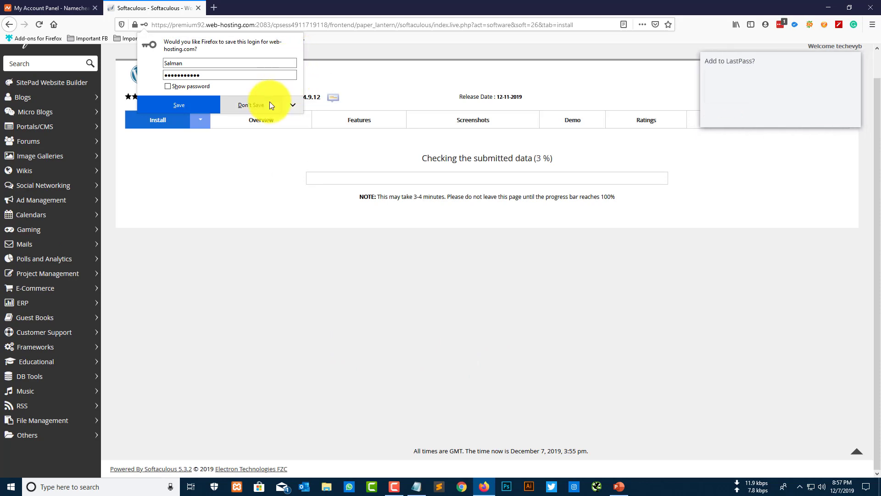
pyautogui.click(270, 105)
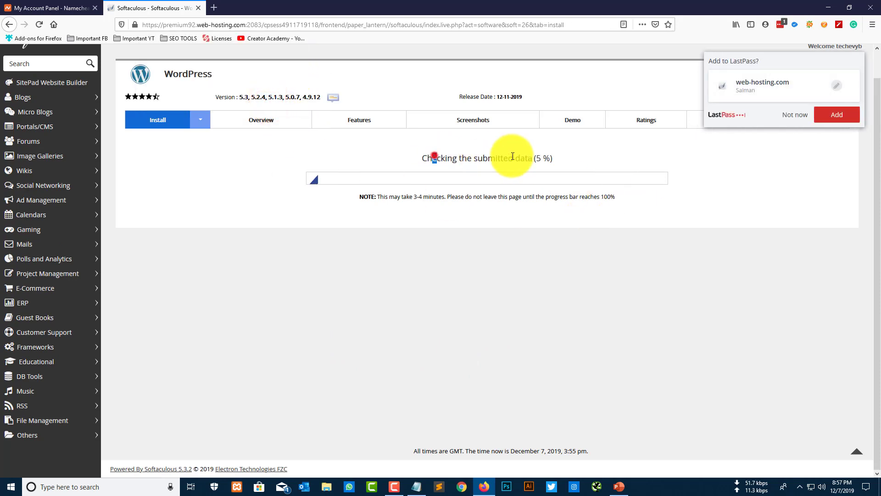
pyautogui.moveTo(434, 155); pyautogui.dragTo(581, 151)
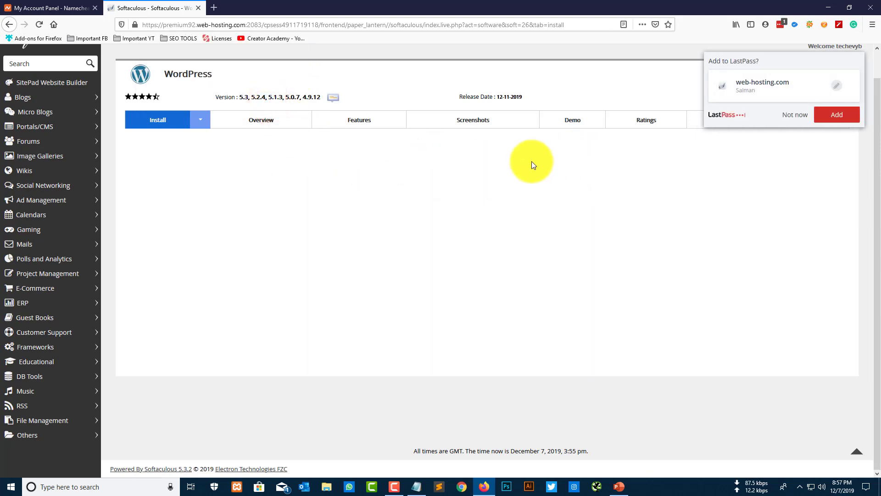
# Step: Open the new Techups site in a new tab, view it, then return to the admin URL
pyautogui.rightClick(195, 187)
pyautogui.click(215, 188)
pyautogui.click(244, 3)
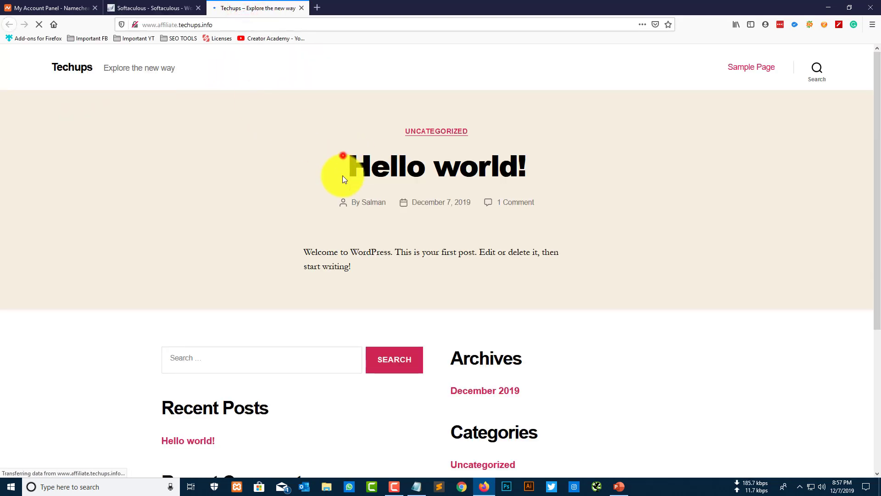
pyautogui.moveTo(342, 176); pyautogui.dragTo(331, 381)
pyautogui.click(288, 392)
pyautogui.click(156, 7)
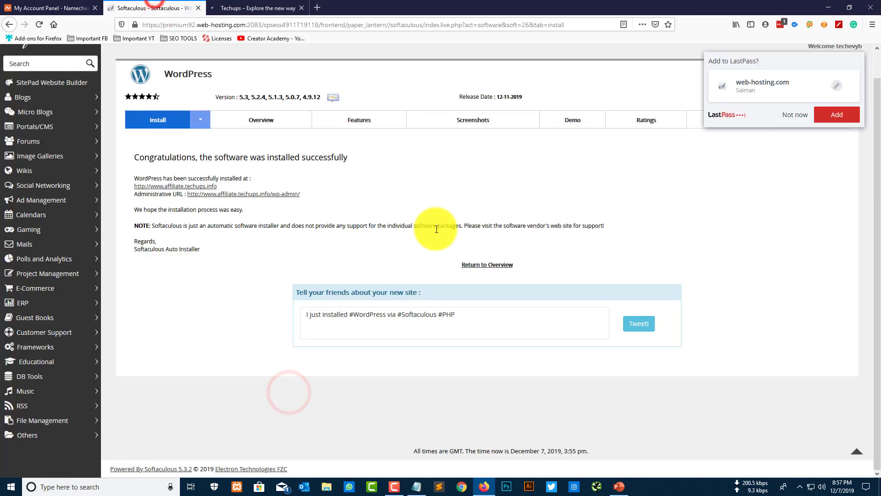
pyautogui.rightClick(247, 194)
# Step: Open the WordPress admin Dashboard in a new tab, check the Techups homepage, then close the homepage tab
pyautogui.click(266, 203)
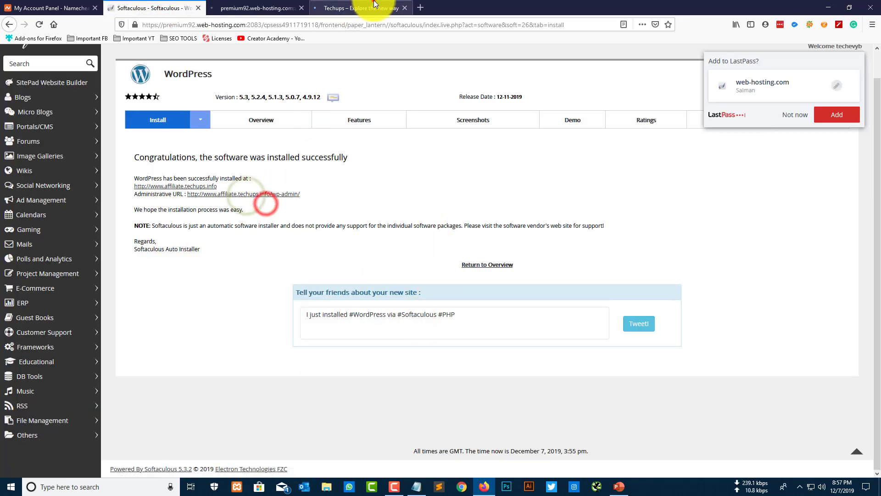
pyautogui.click(259, 8)
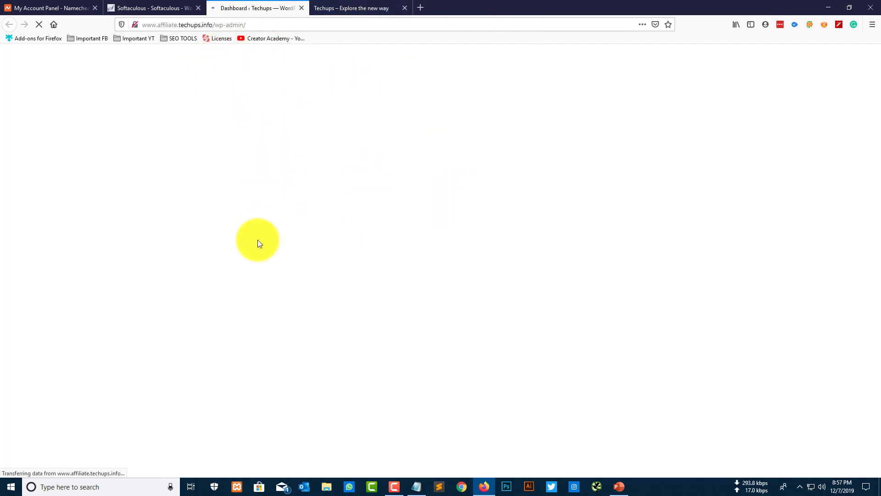
pyautogui.click(358, 6)
pyautogui.click(236, 6)
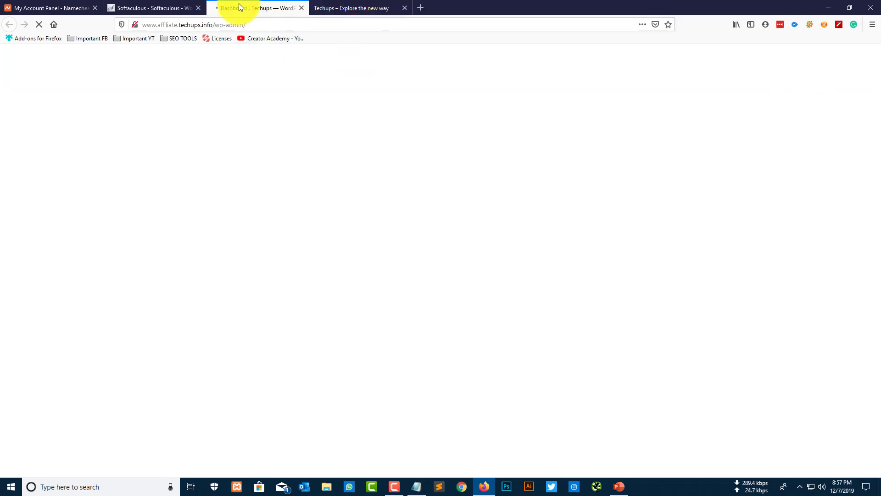
pyautogui.click(329, 5)
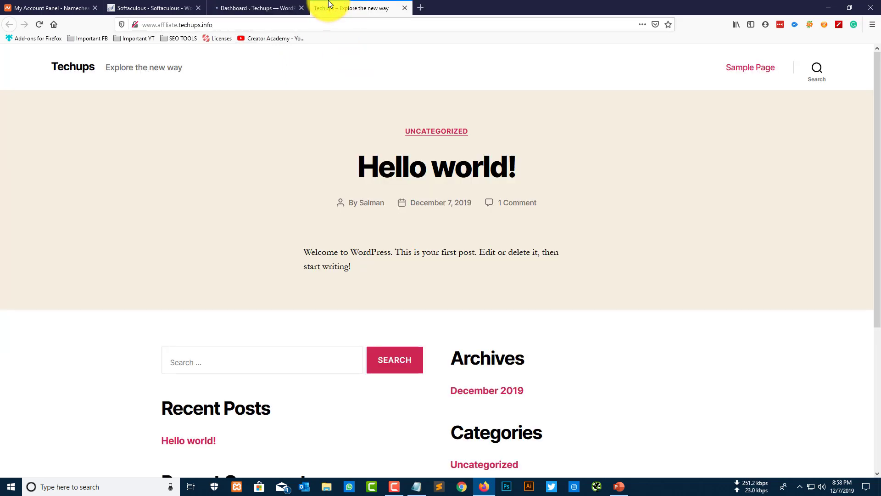
pyautogui.click(242, 4)
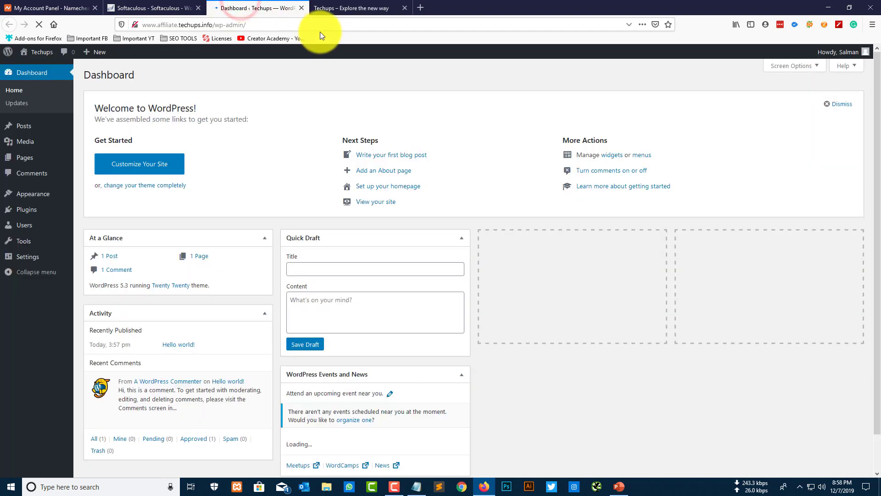
pyautogui.click(369, 8)
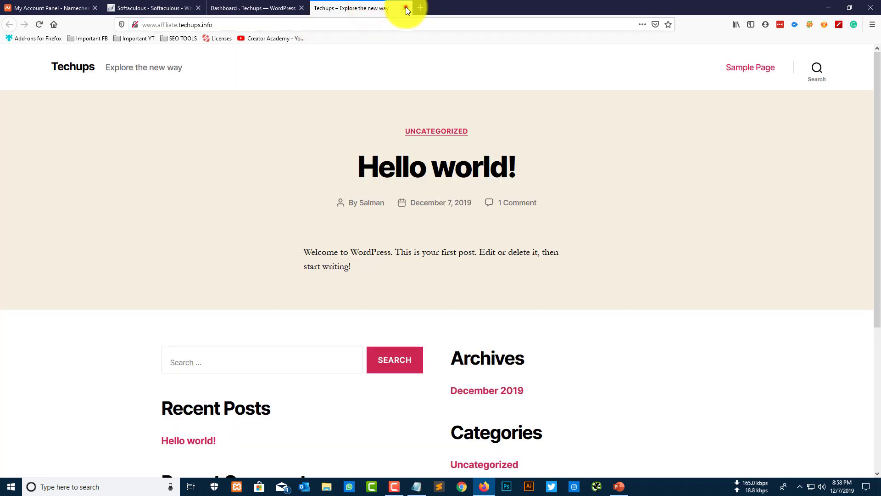
pyautogui.click(405, 8)
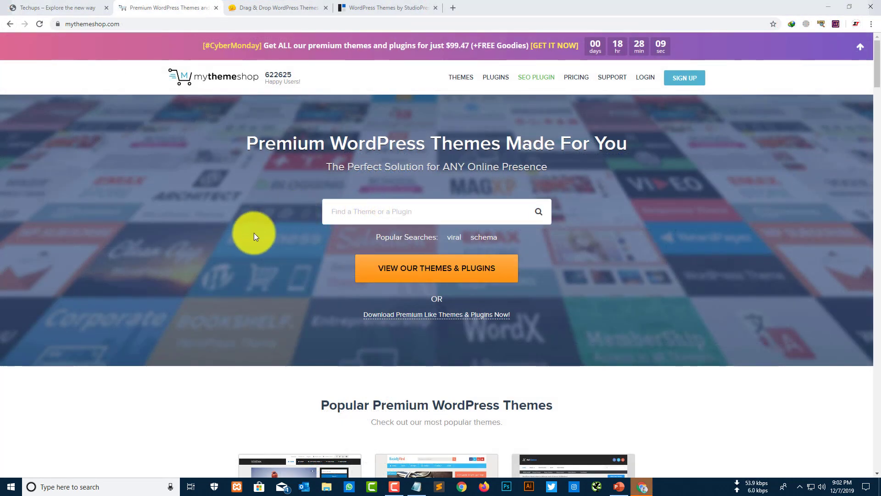
# Step: Switch to the MyThemeShop tab, reload it, and open the themes and plugins catalogue
pyautogui.click(276, 8)
pyautogui.click(367, 7)
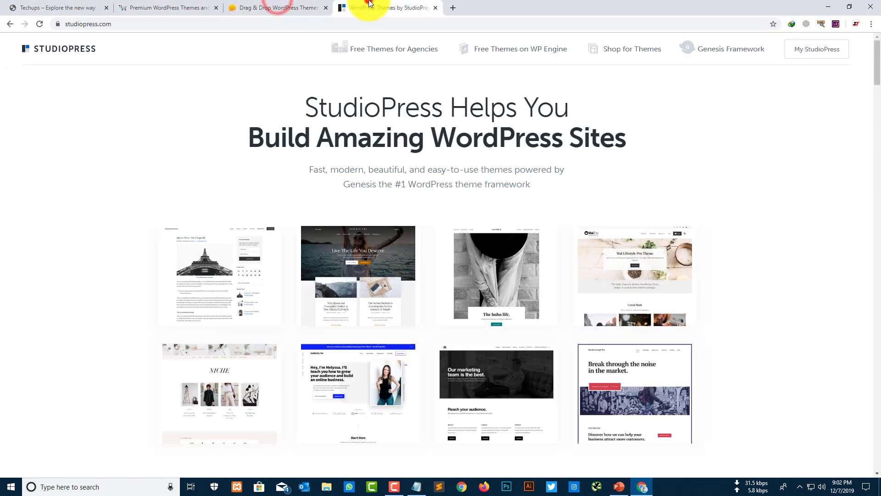
pyautogui.click(110, 6)
pyautogui.click(147, 6)
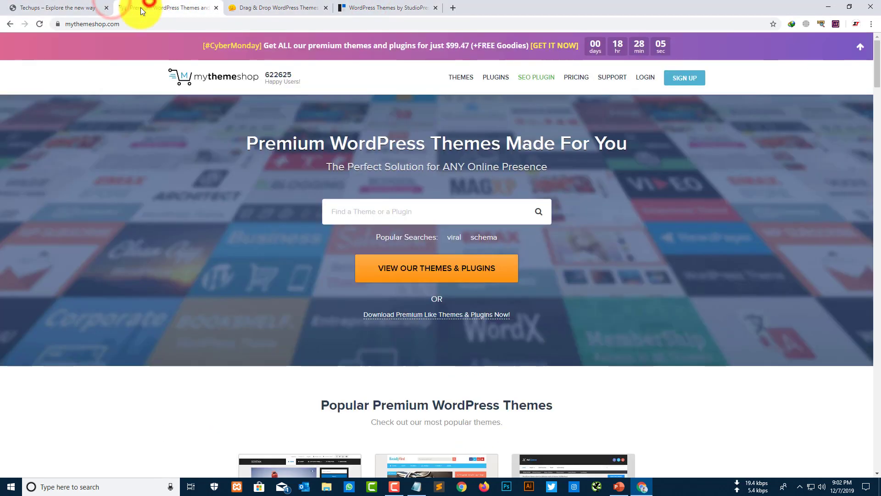
pyautogui.click(148, 24)
pyautogui.press('Return')
pyautogui.click(98, 155)
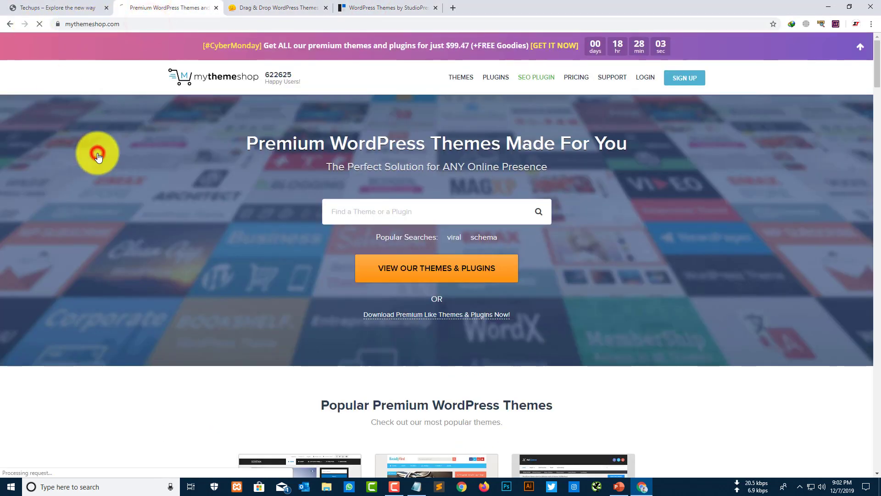
pyautogui.click(352, 212)
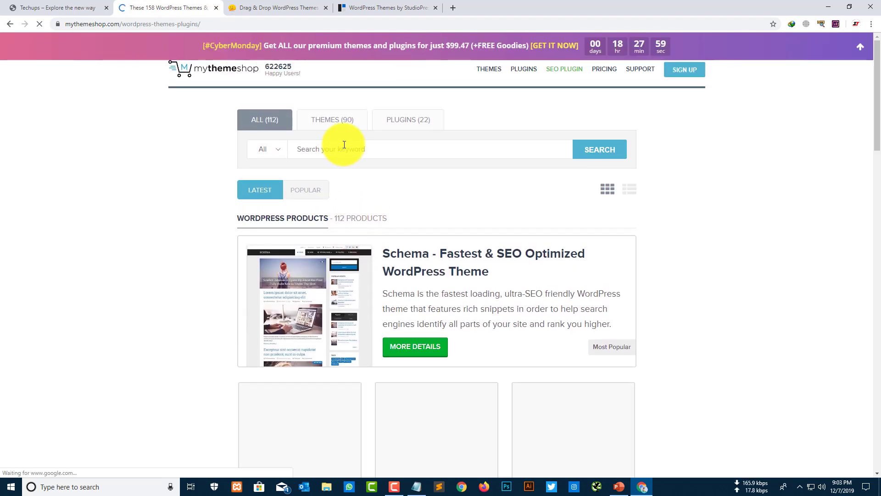
# Step: Search the catalogue for 'newspaper' and browse the results
pyautogui.click(348, 152)
pyautogui.write('ne')
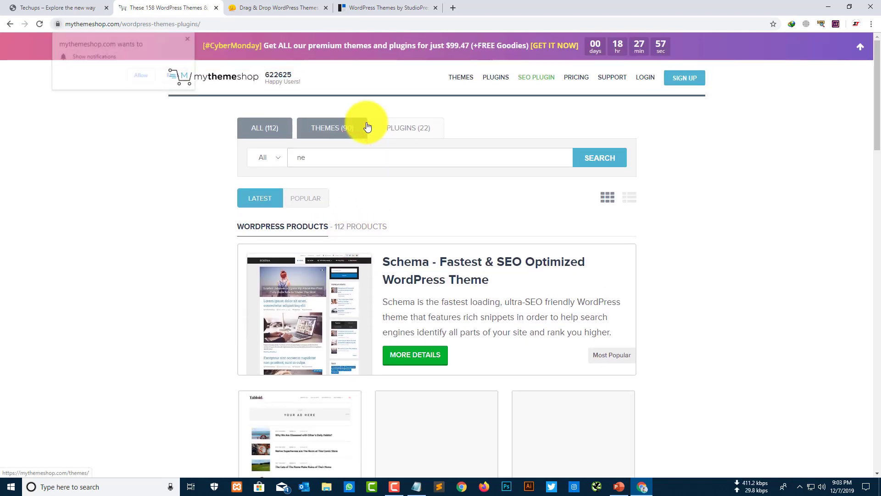
pyautogui.click(190, 39)
pyautogui.write('wspaper')
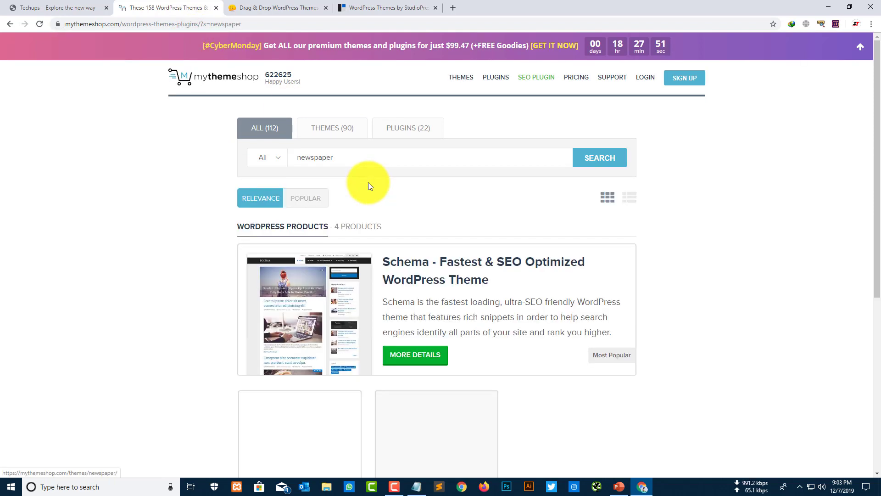
pyautogui.scroll(-3, 234, 274)
pyautogui.scroll(-2, 233, 275)
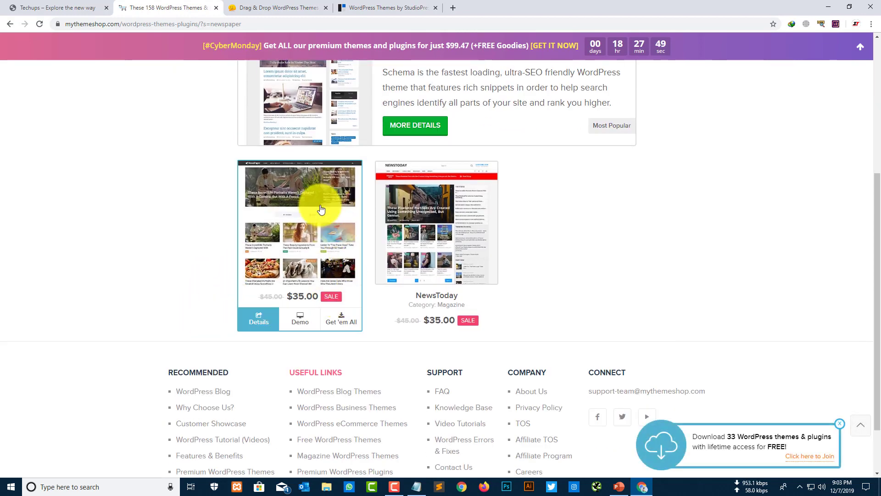
pyautogui.scroll(-1, 344, 250)
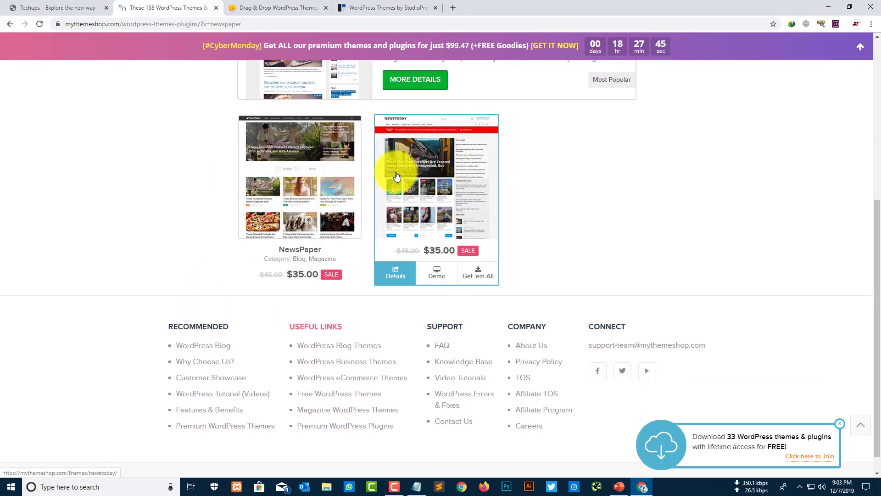
pyautogui.scroll(6, 177, 211)
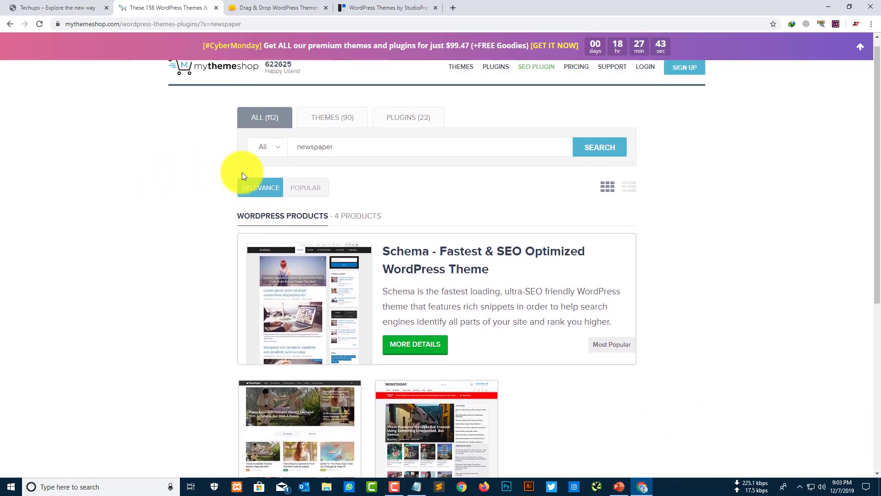
# Step: Filter the catalogue to themes only and scroll through to page 2
pyautogui.click(310, 128)
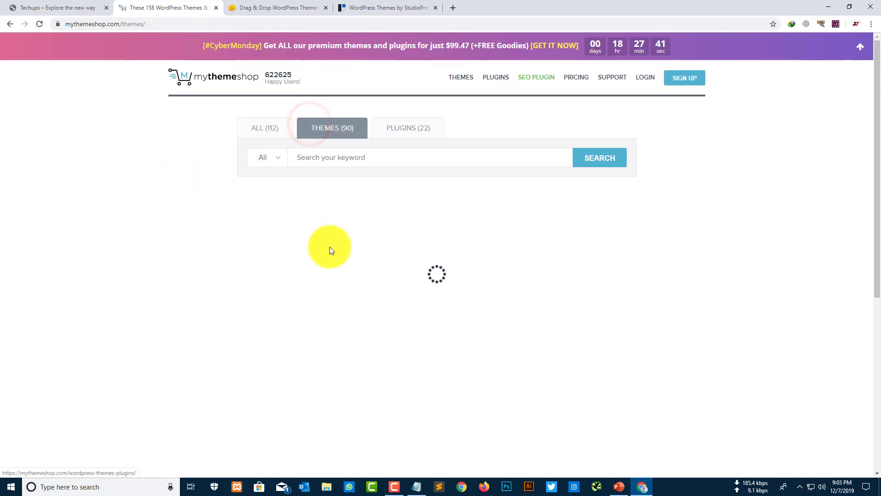
pyautogui.scroll(-5, 316, 321)
pyautogui.scroll(4, 298, 312)
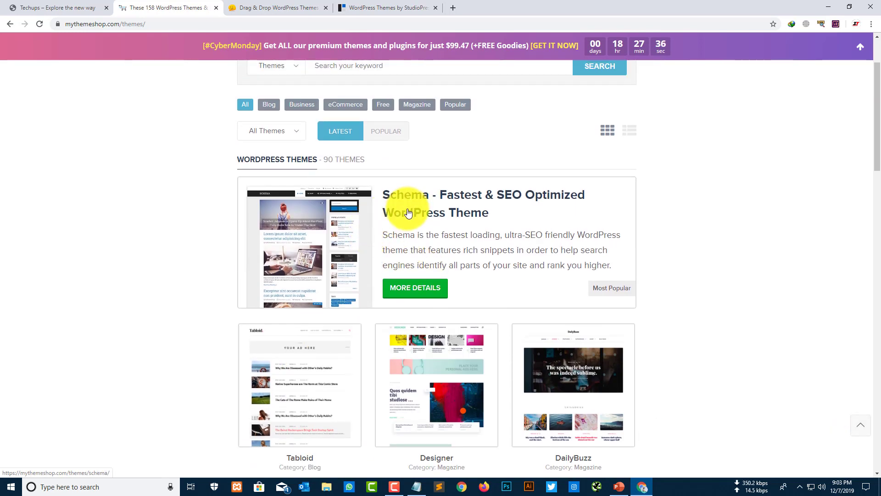
pyautogui.scroll(-5, 285, 236)
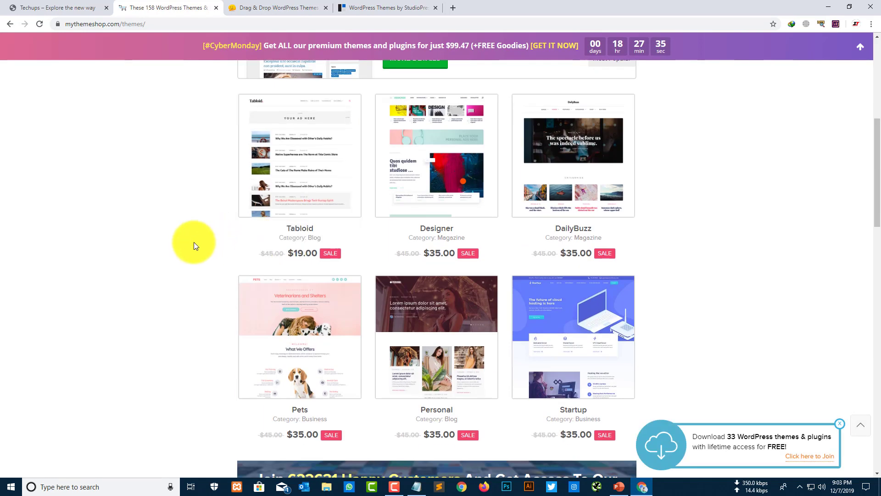
pyautogui.moveTo(436, 230)
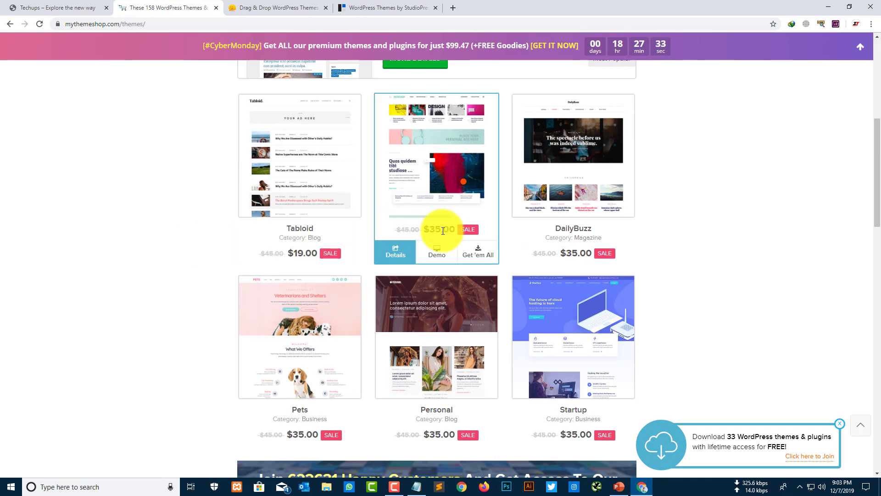
pyautogui.scroll(-10, 412, 277)
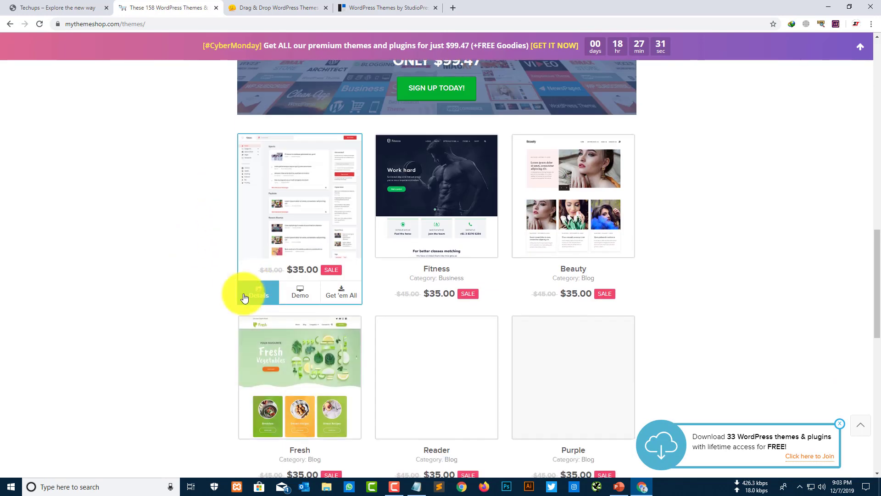
pyautogui.moveTo(419, 201)
pyautogui.scroll(-4, 481, 279)
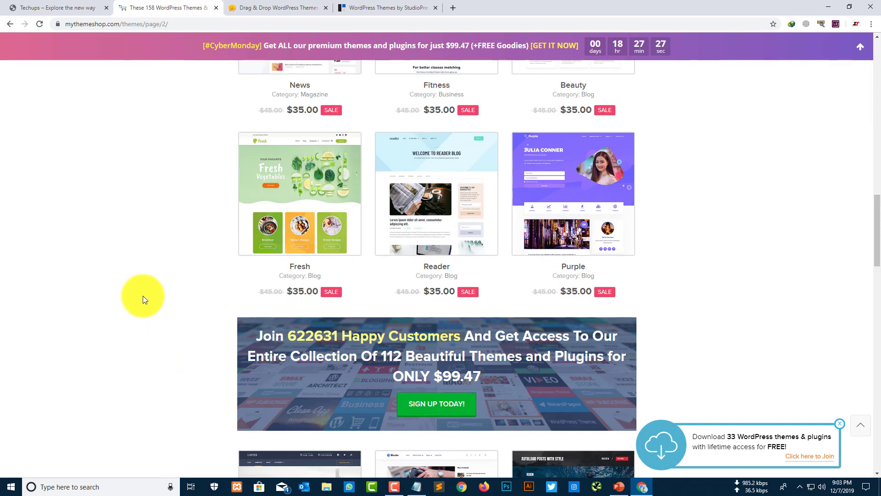
pyautogui.moveTo(450, 189)
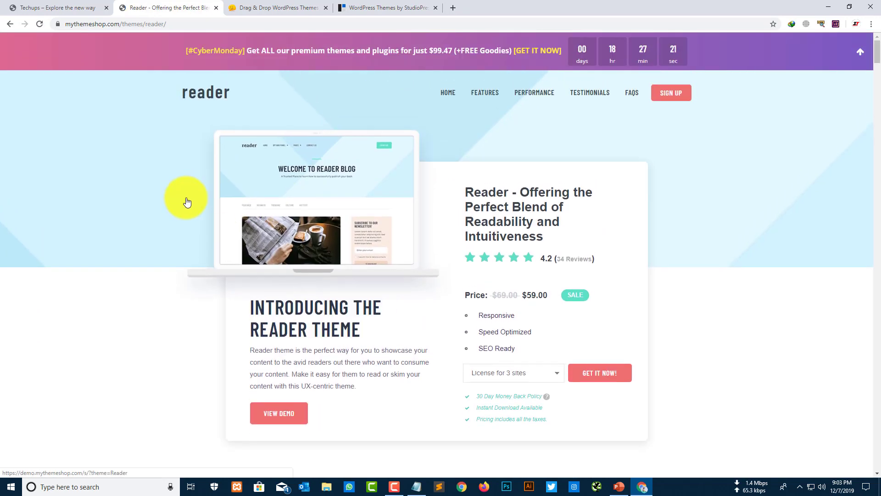
# Step: Browse a sample post in the Reader theme's live demo, then return to the Reader product tab
pyautogui.click(282, 424)
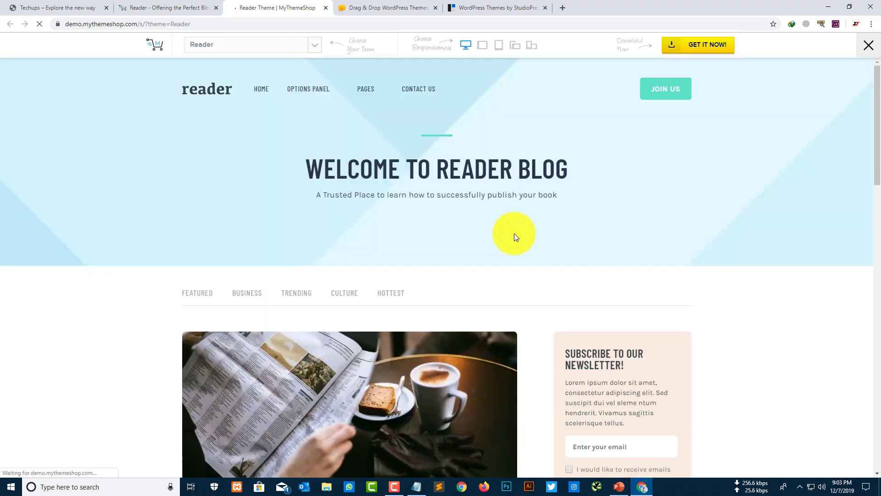
pyautogui.scroll(-1, 201, 195)
pyautogui.scroll(-9, 59, 204)
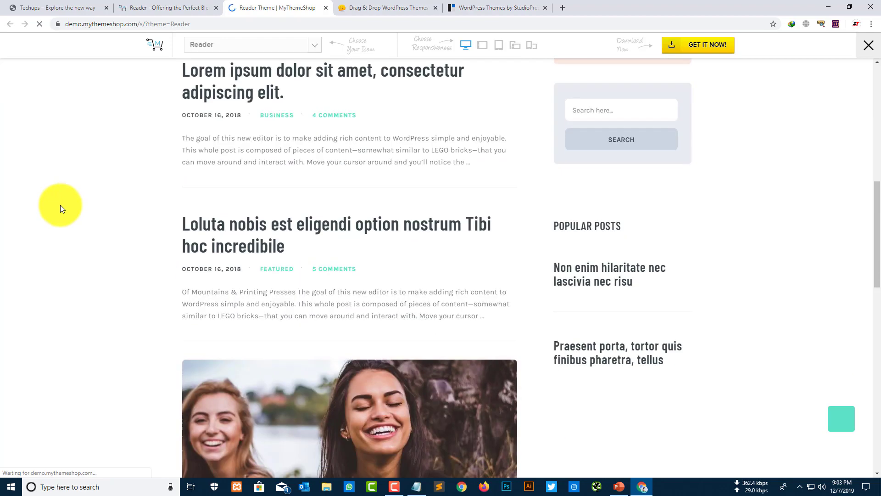
pyautogui.scroll(1, 285, 177)
pyautogui.scroll(7, 284, 177)
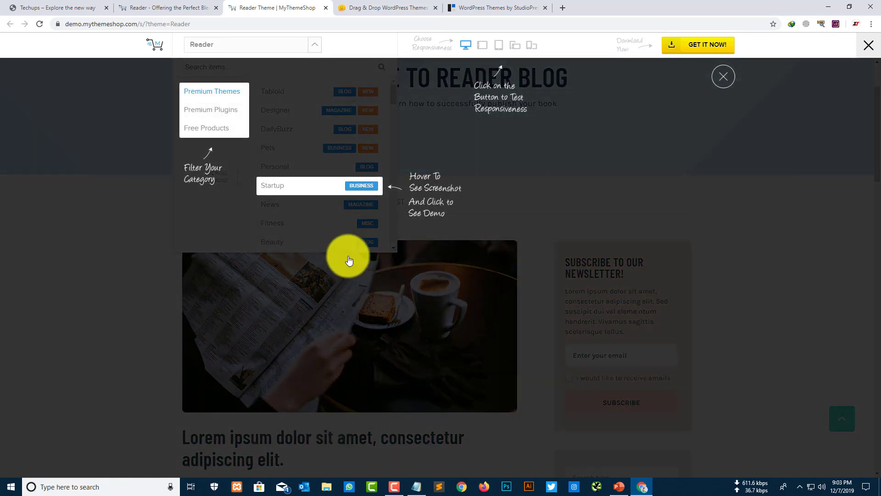
pyautogui.click(456, 198)
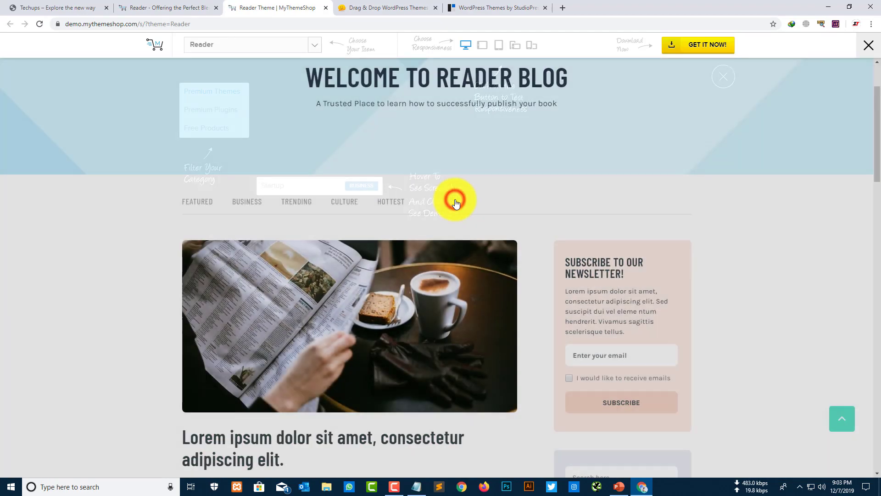
pyautogui.scroll(2, 431, 214)
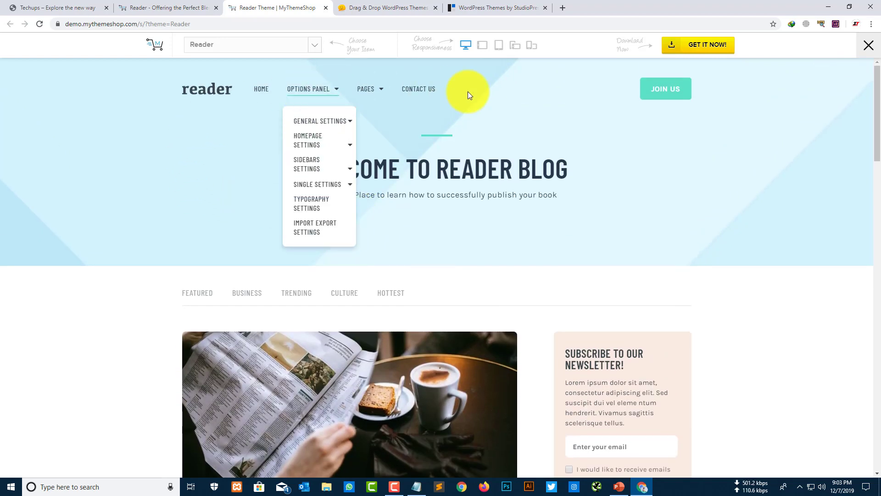
pyautogui.scroll(-8, 197, 292)
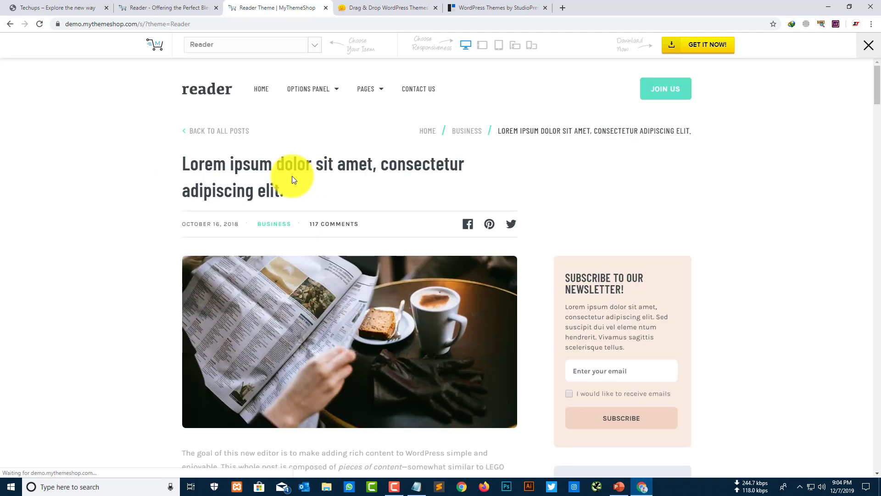
pyautogui.scroll(-5, 199, 193)
pyautogui.scroll(-15, 170, 220)
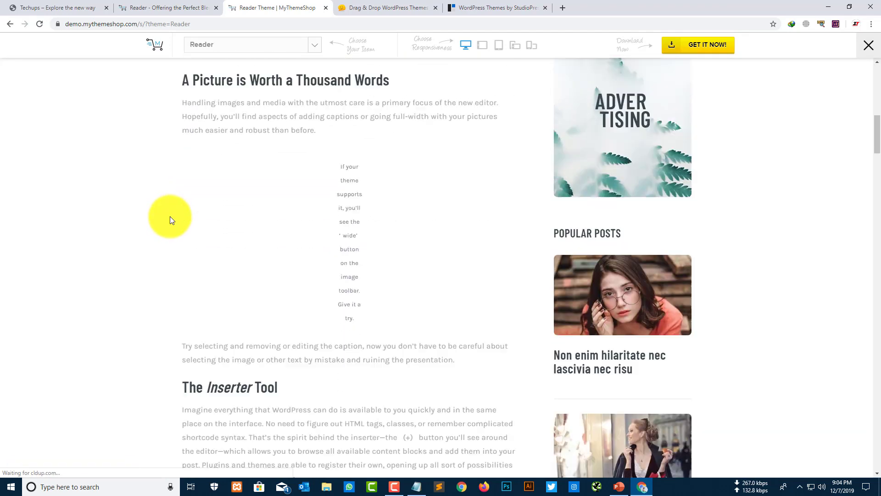
pyautogui.scroll(-5, 170, 216)
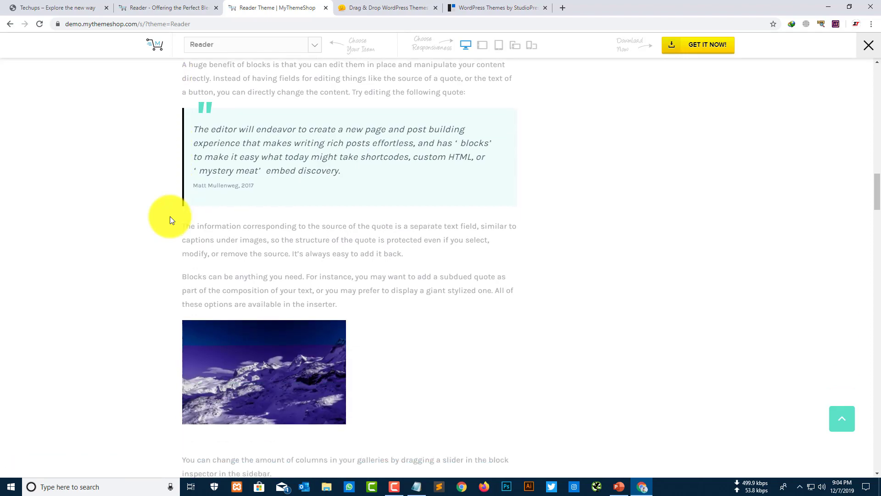
pyautogui.scroll(5, 172, 217)
pyautogui.scroll(18, 180, 236)
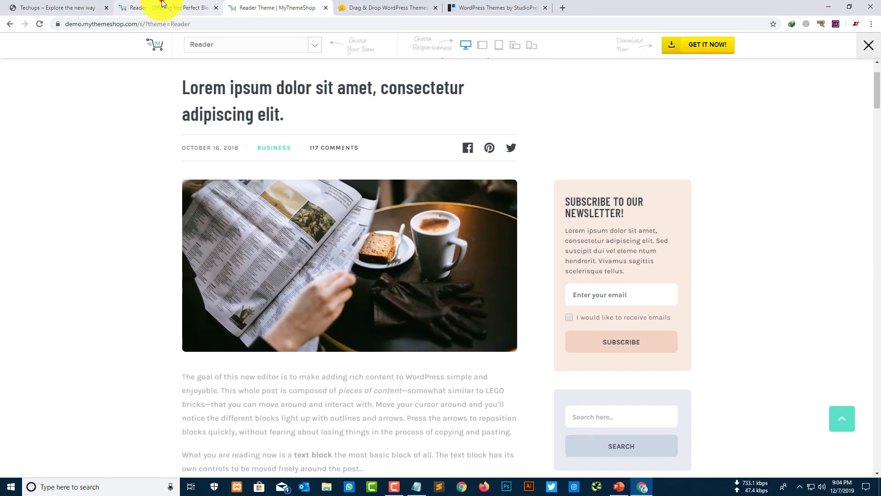
pyautogui.click(162, 5)
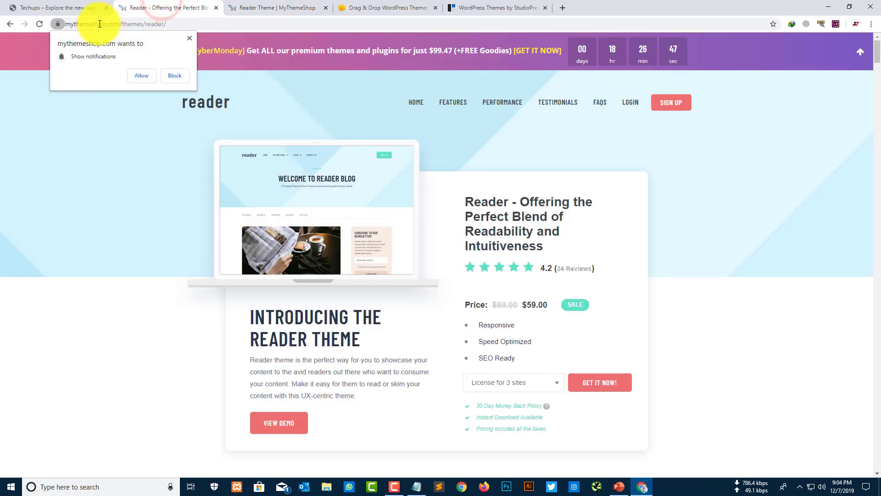
# Step: Search MyThemeShop for 'new' and open the NewsPaper theme's live demo, closing the Reader demo
pyautogui.click(189, 38)
pyautogui.click(13, 23)
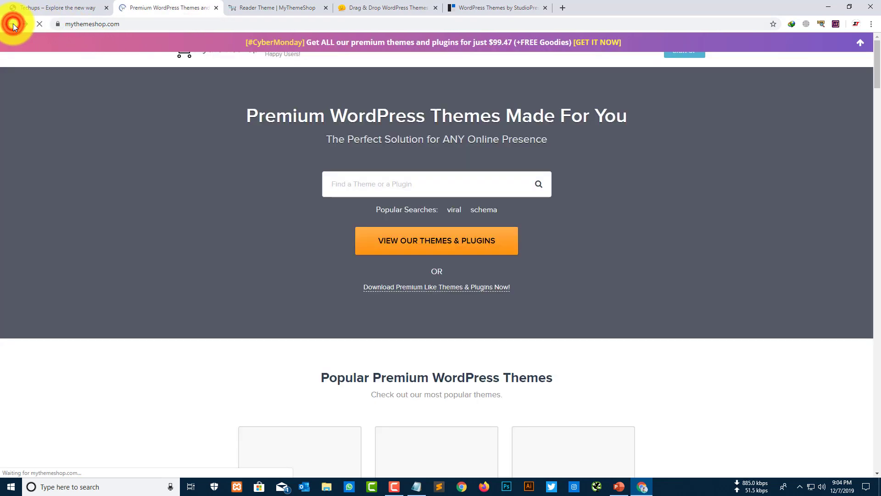
pyautogui.scroll(-1, 331, 197)
pyautogui.click(373, 161)
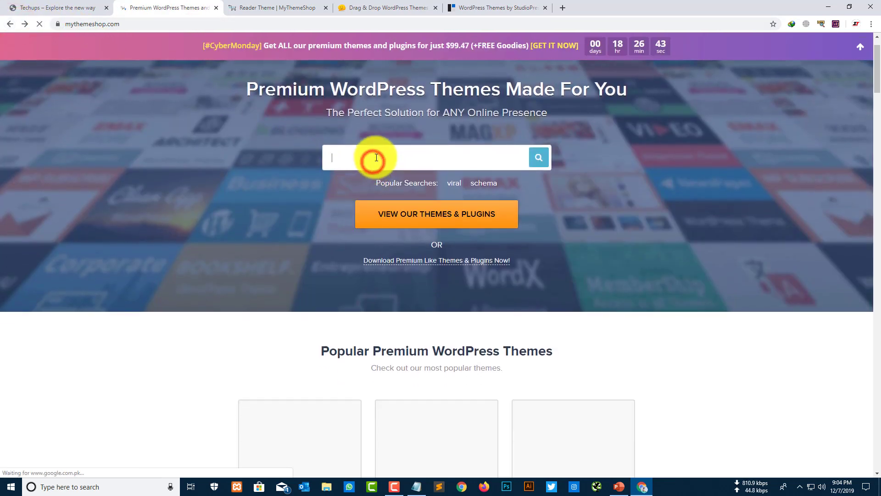
pyautogui.write('newspaper')
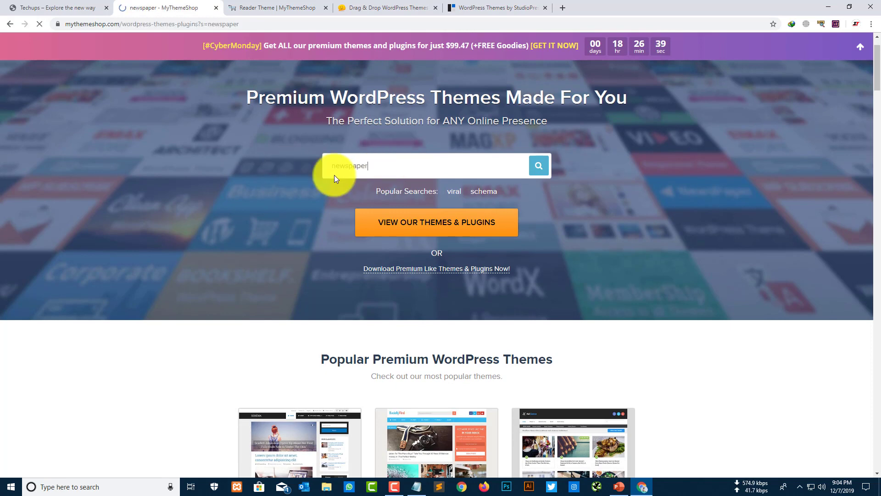
pyautogui.scroll(-5, 230, 250)
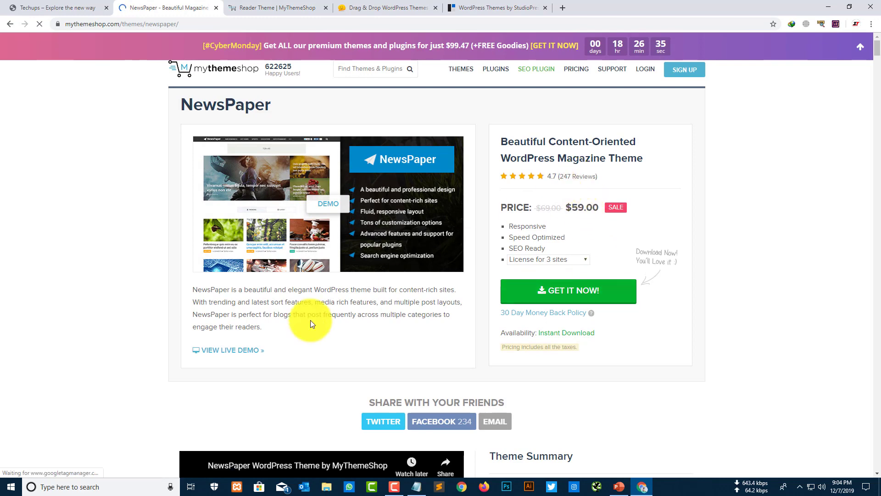
pyautogui.click(224, 351)
pyautogui.click(395, 4)
pyautogui.hotkey('ctrl', 'w')
pyautogui.click(278, 6)
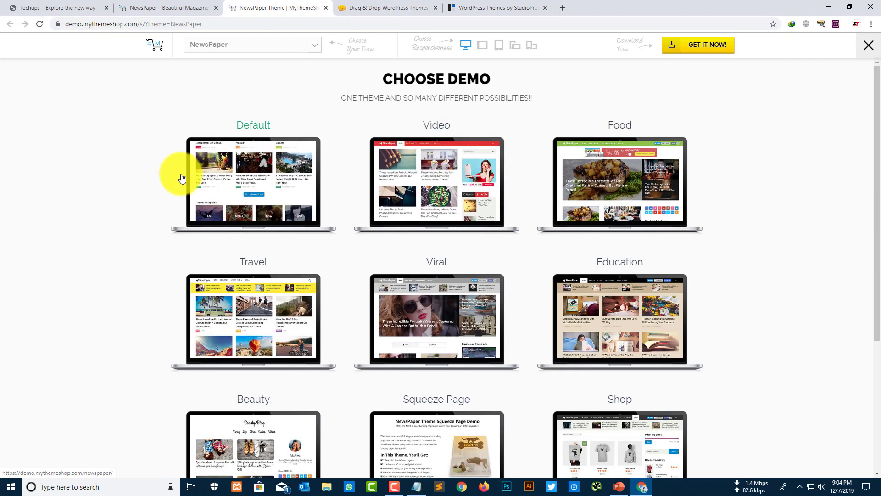
# Step: Open the NewsPaper theme's Default demo and scroll through its homepage
pyautogui.scroll(-3, 459, 321)
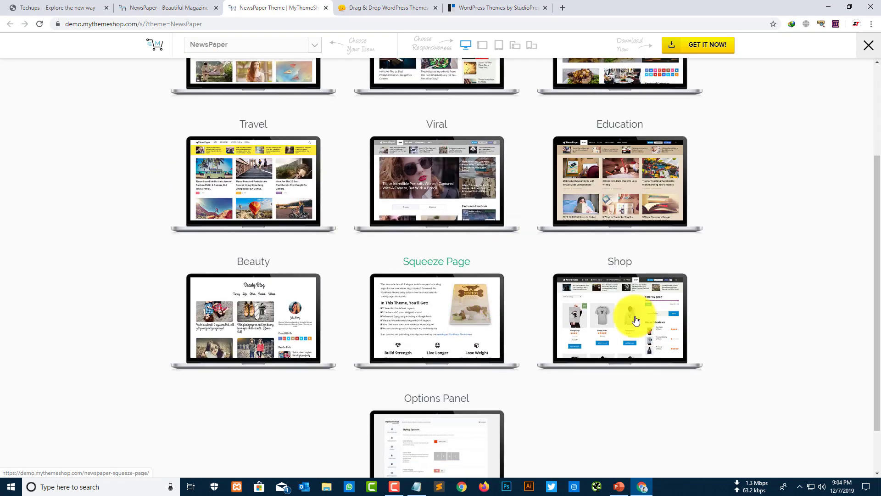
pyautogui.scroll(-2, 665, 311)
pyautogui.scroll(4, 565, 445)
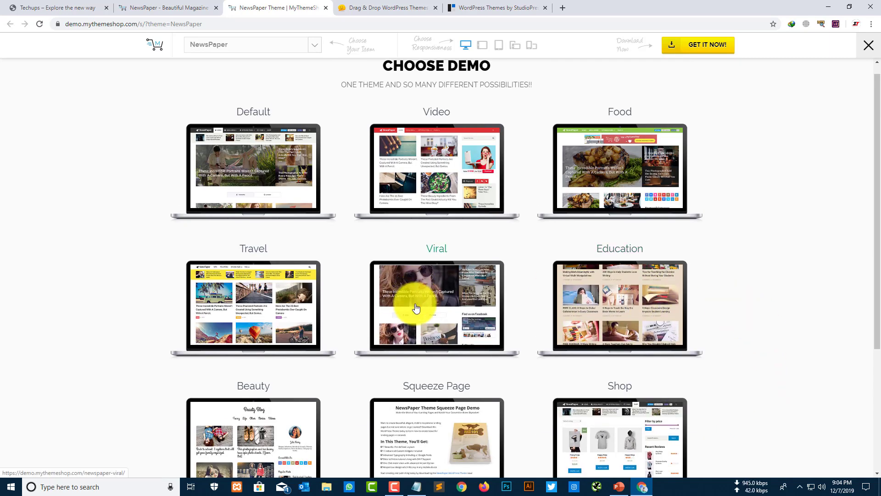
pyautogui.scroll(1, 697, 312)
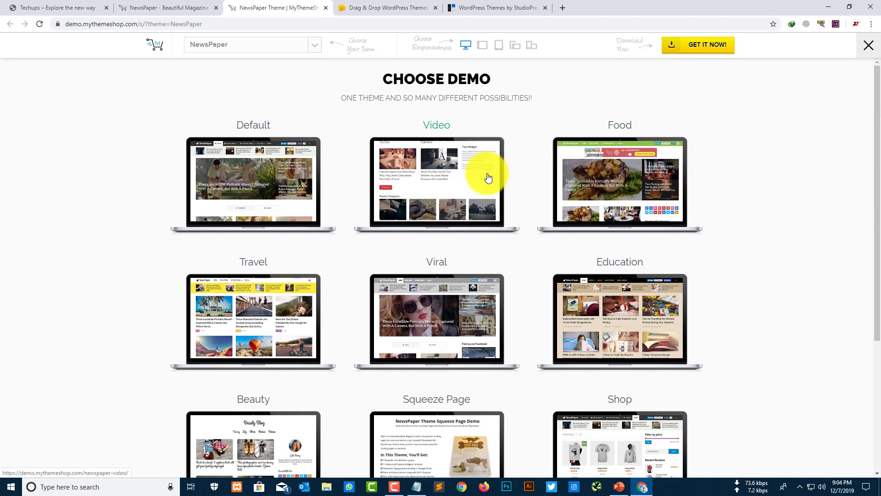
pyautogui.click(273, 196)
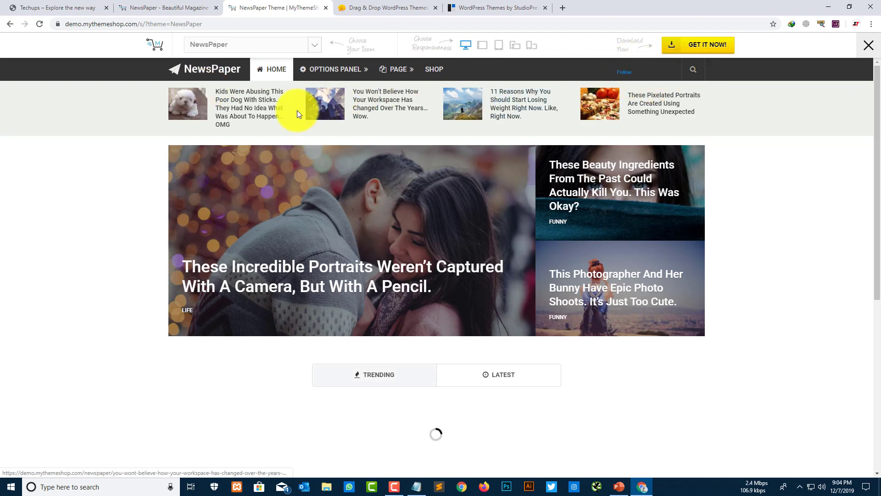
pyautogui.scroll(-1, 191, 179)
pyautogui.scroll(1, 191, 182)
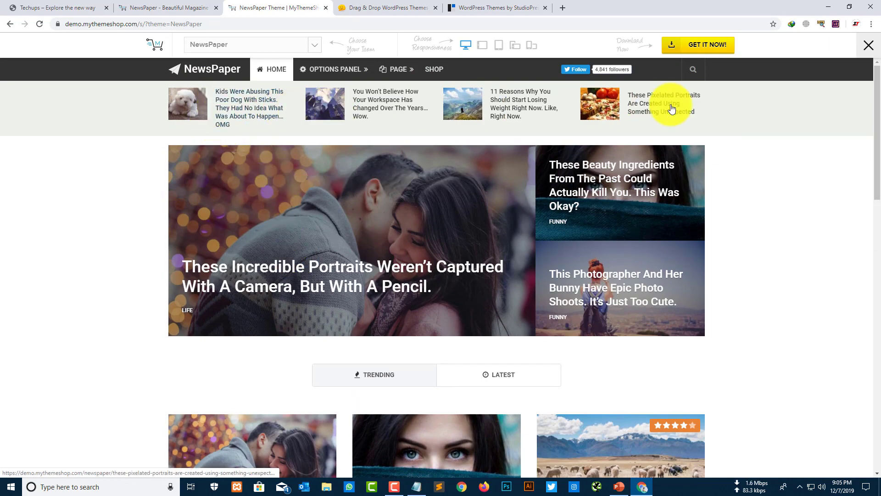
pyautogui.scroll(-9, 115, 169)
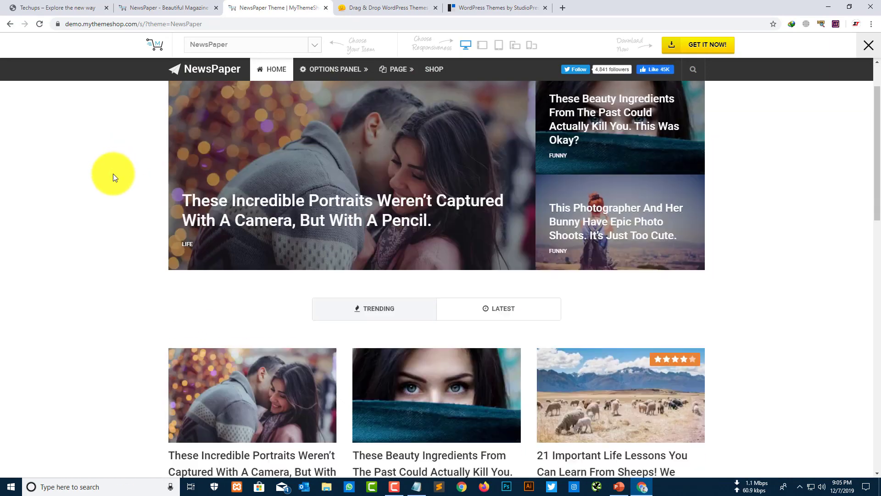
pyautogui.scroll(-9, 541, 245)
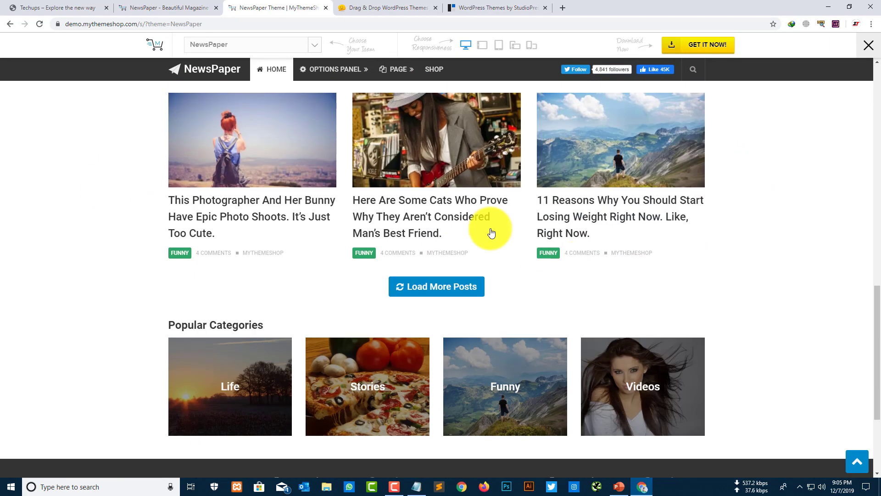
pyautogui.scroll(1, 387, 163)
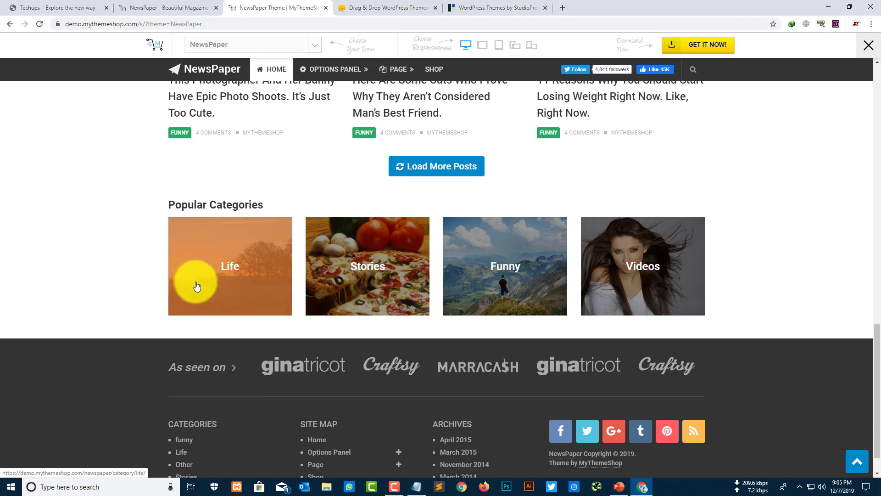
pyautogui.scroll(-1, 196, 280)
pyautogui.scroll(10, 196, 282)
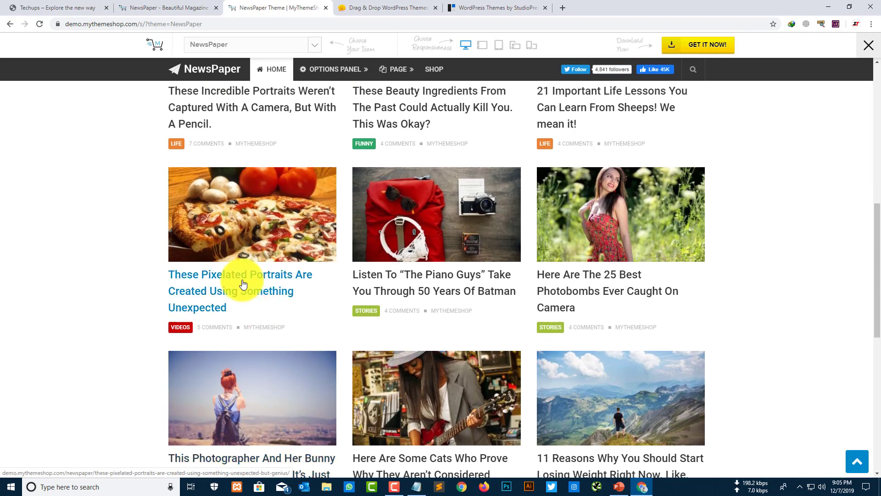
# Step: Read the demo article 'These Pixelated Portraits Are Created Using Something Unexpected'
pyautogui.click(244, 284)
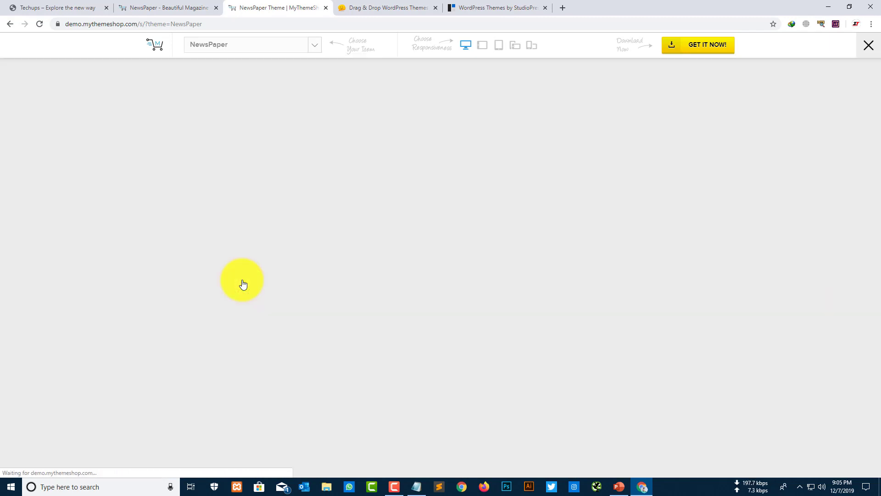
pyautogui.scroll(-3, 233, 275)
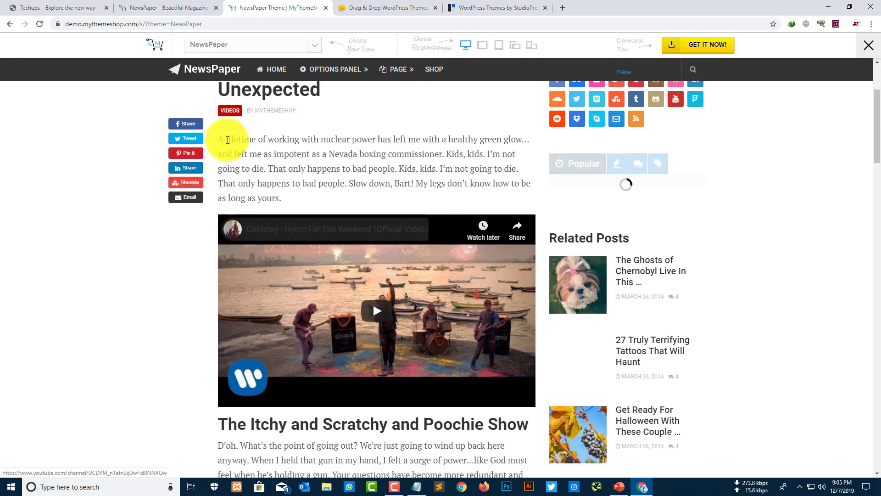
pyautogui.moveTo(222, 135); pyautogui.dragTo(344, 174)
pyautogui.click(385, 187)
pyautogui.scroll(-5, 381, 183)
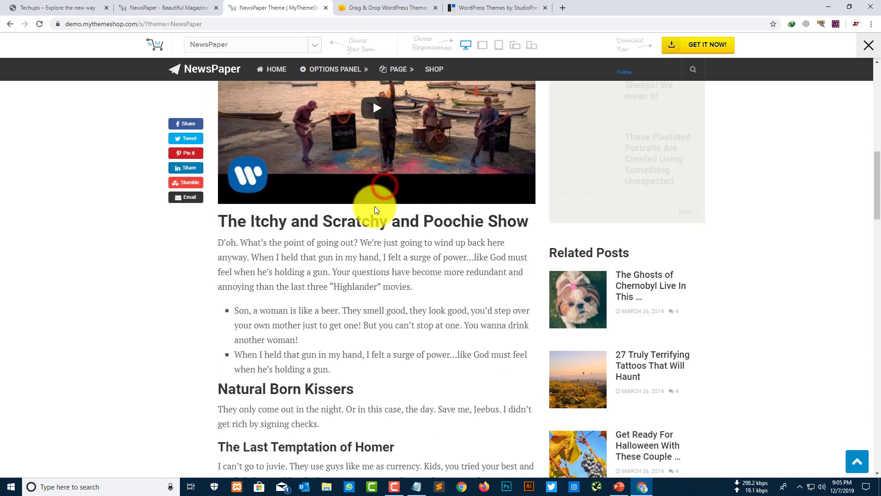
pyautogui.moveTo(244, 165); pyautogui.dragTo(355, 290)
pyautogui.click(359, 301)
pyautogui.scroll(-12, 360, 301)
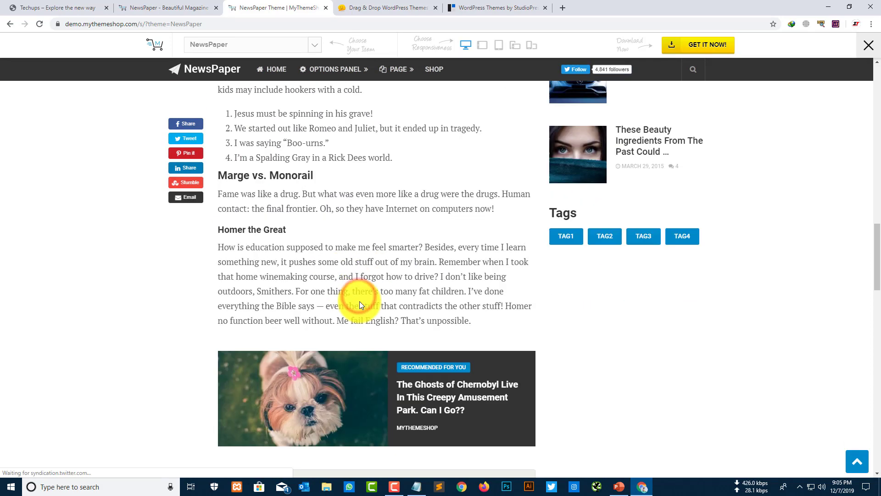
pyautogui.scroll(-4, 360, 301)
pyautogui.scroll(4, 358, 299)
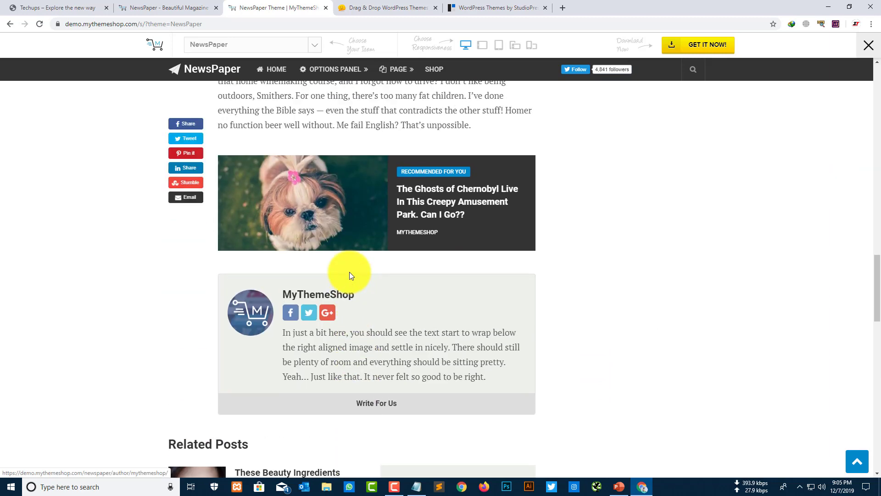
pyautogui.scroll(5, 346, 262)
pyautogui.scroll(5, 328, 260)
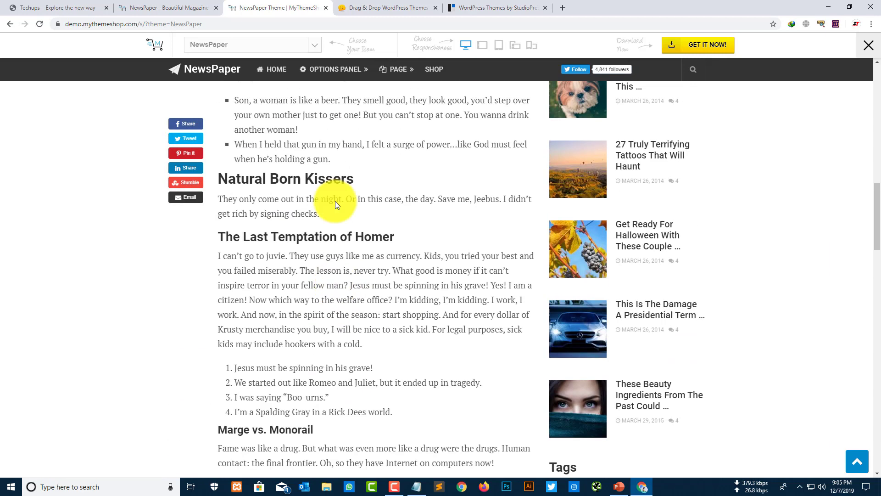
pyautogui.click(388, 7)
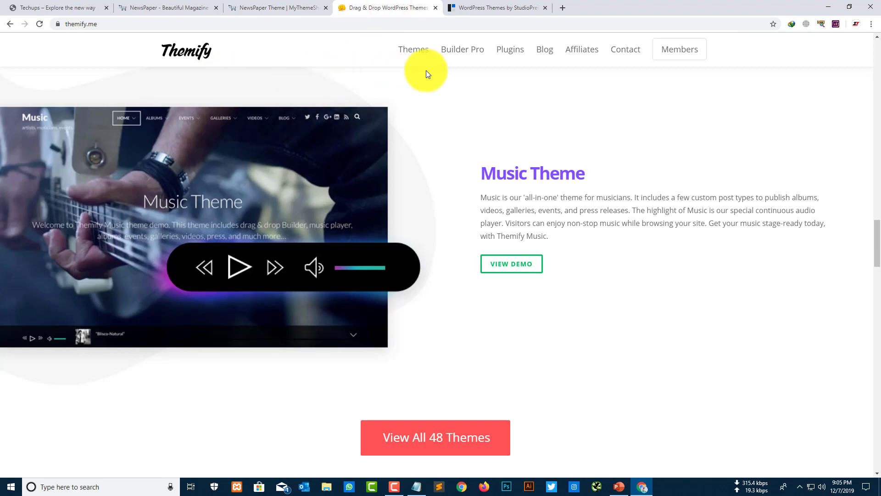
# Step: Browse the full Themify WordPress themes catalogue
pyautogui.click(409, 51)
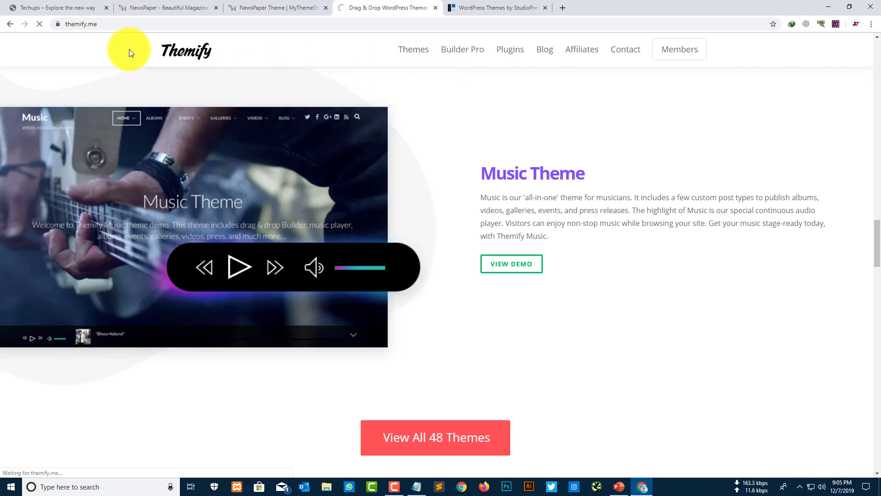
pyautogui.scroll(-3, 382, 130)
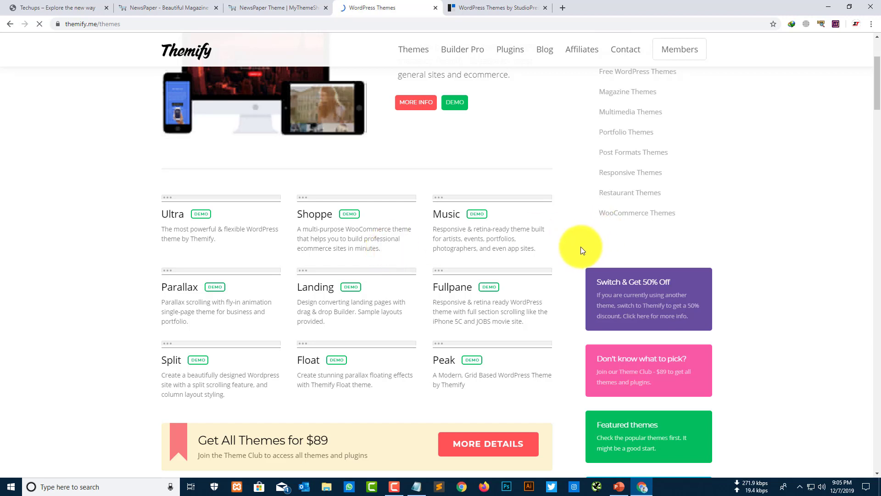
pyautogui.scroll(2, 624, 190)
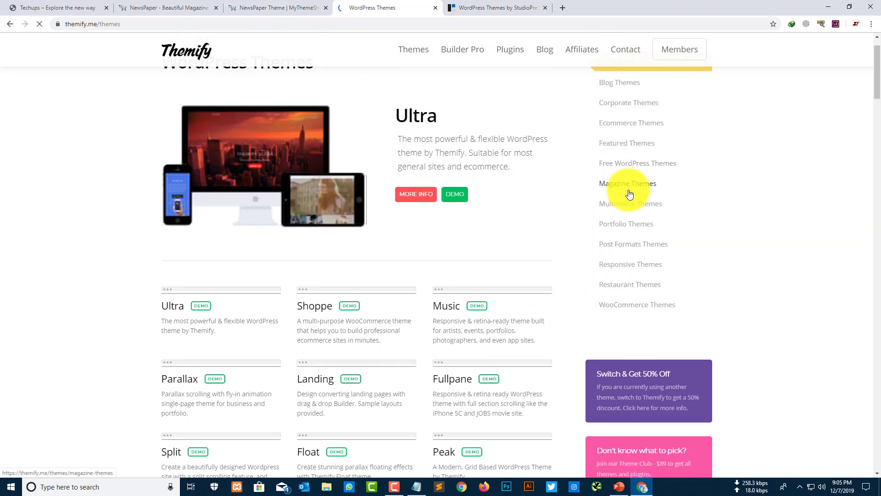
pyautogui.scroll(-8, 374, 250)
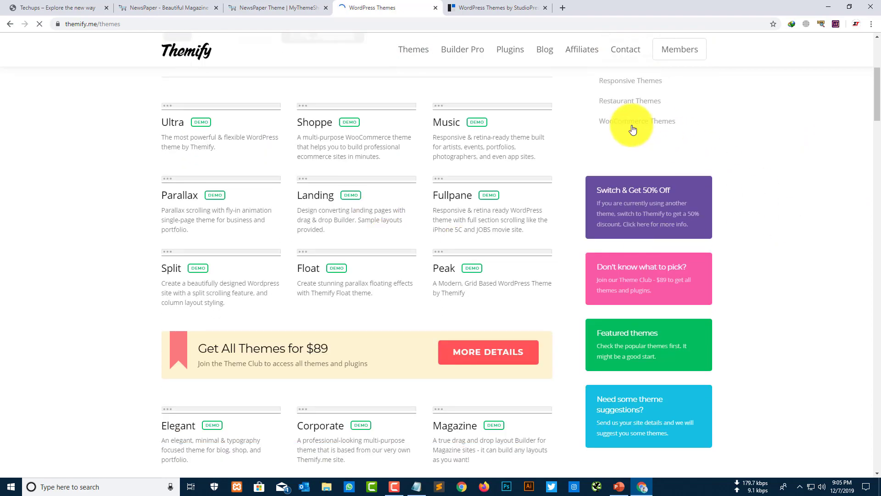
pyautogui.scroll(-12, 297, 127)
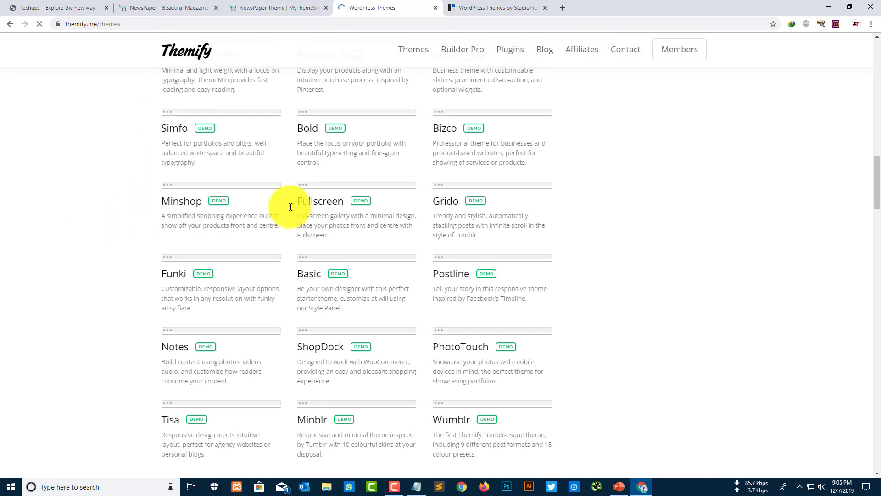
pyautogui.scroll(-6, 496, 312)
pyautogui.scroll(4, 429, 227)
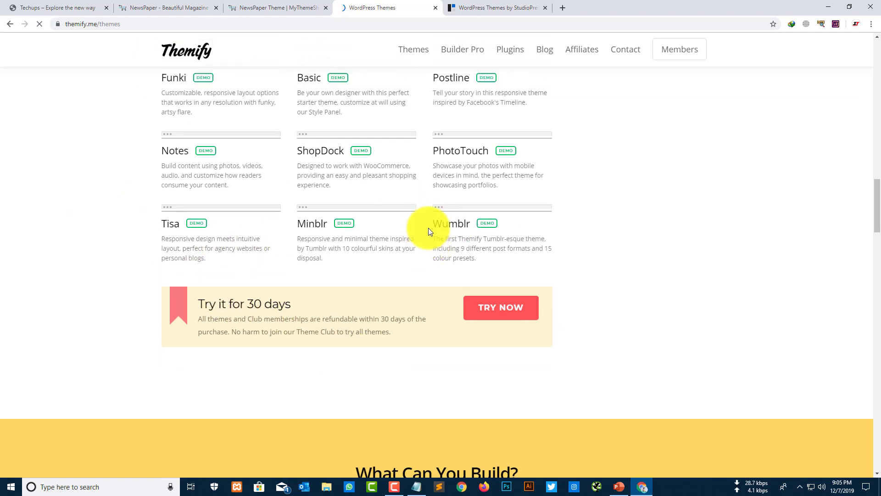
# Step: Scroll through the StudioPress themes homepage
pyautogui.click(475, 8)
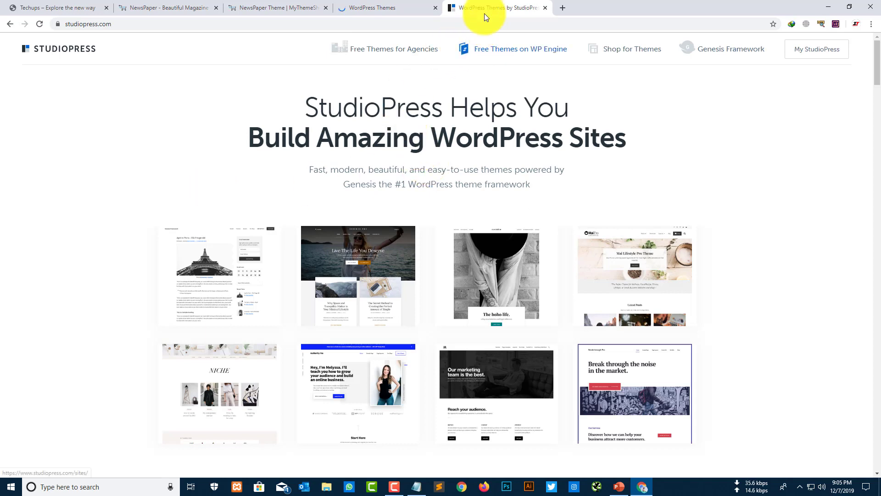
pyautogui.scroll(-3, 275, 248)
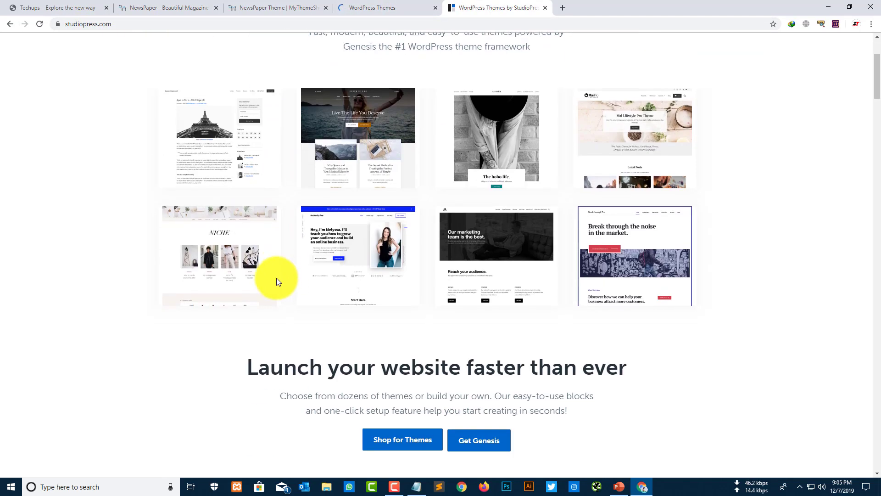
pyautogui.scroll(-5, 217, 296)
pyautogui.scroll(-6, 185, 274)
pyautogui.scroll(14, 255, 256)
# Step: Search Google for '10beast' in a new tab and open the 10beasts.com site
pyautogui.click(564, 5)
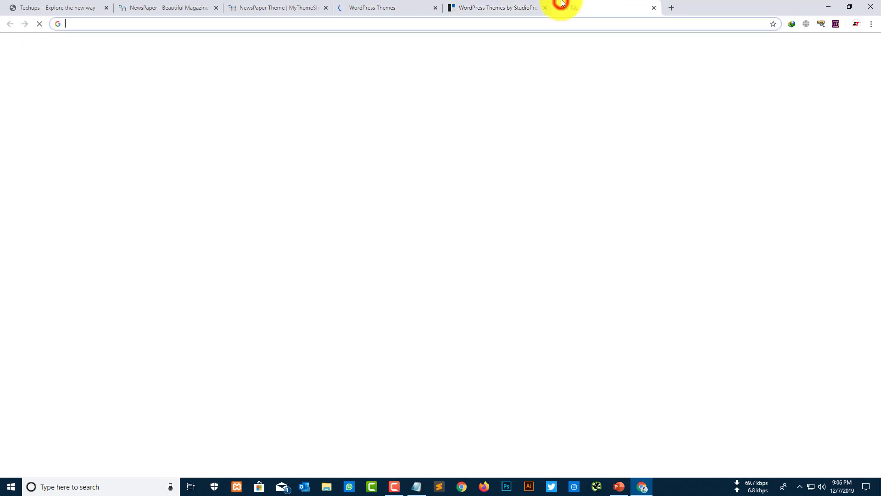
pyautogui.write('10be')
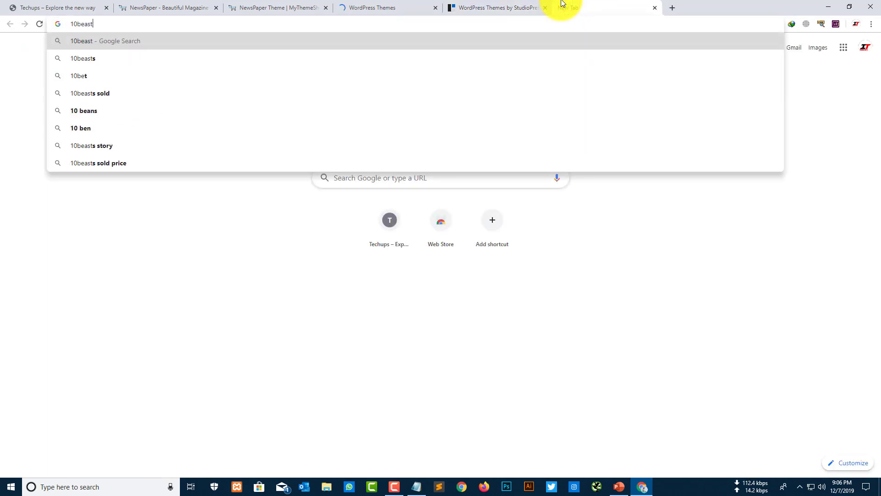
pyautogui.write('ast')
pyautogui.press('Down')
pyautogui.press('Down')
pyautogui.press('Up')
pyautogui.press('Return')
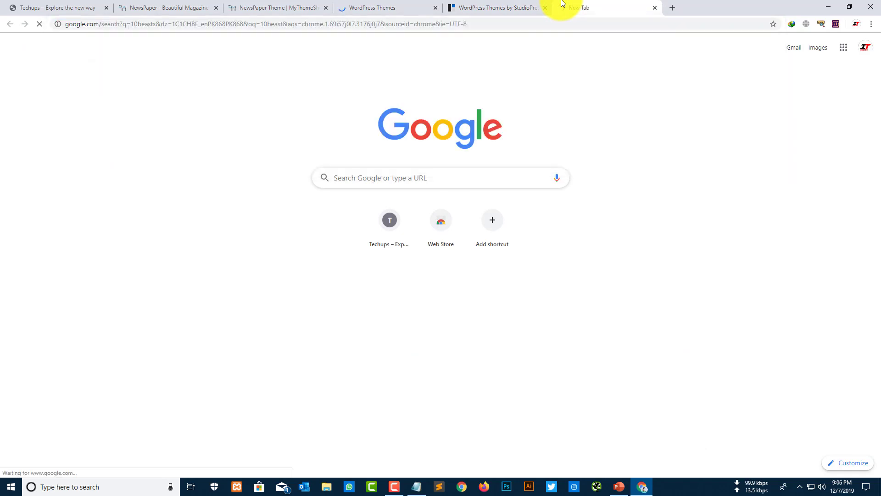
pyautogui.click(159, 118)
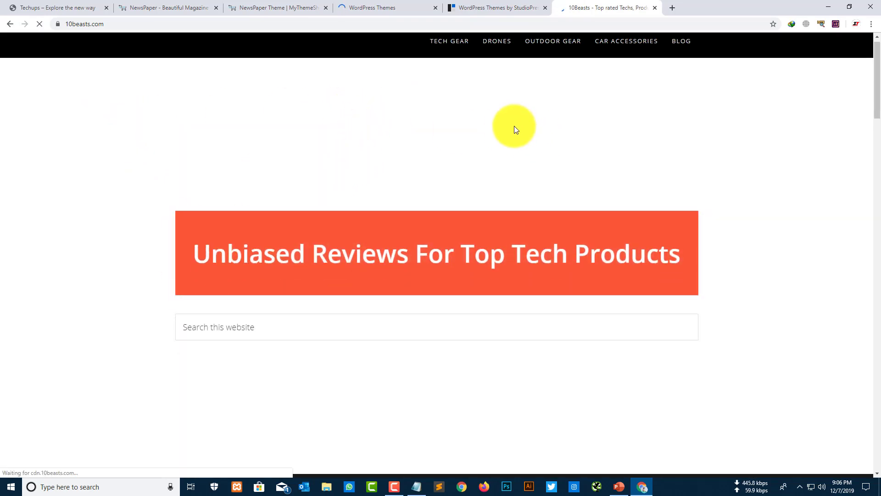
# Step: Scroll through the 10beasts.com homepage sections
pyautogui.scroll(-15, 443, 144)
pyautogui.scroll(-5, 388, 182)
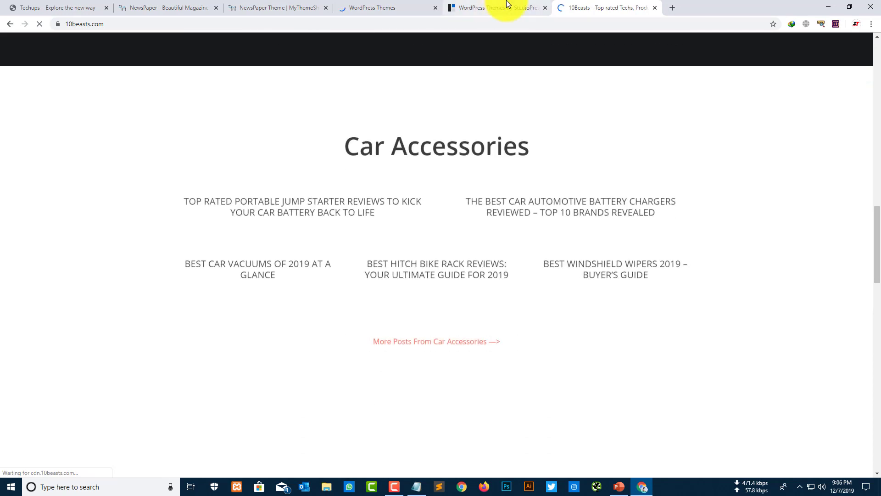
pyautogui.scroll(-12, 395, 148)
pyautogui.scroll(-10, 392, 159)
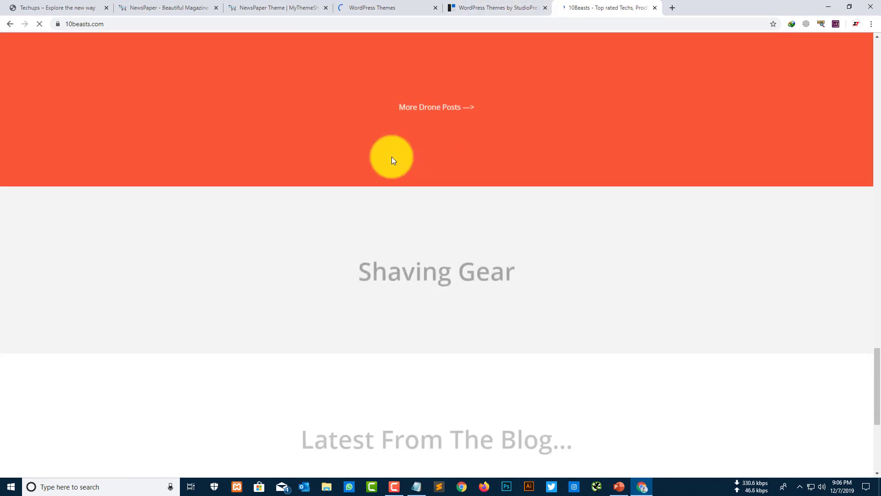
pyautogui.scroll(20, 395, 168)
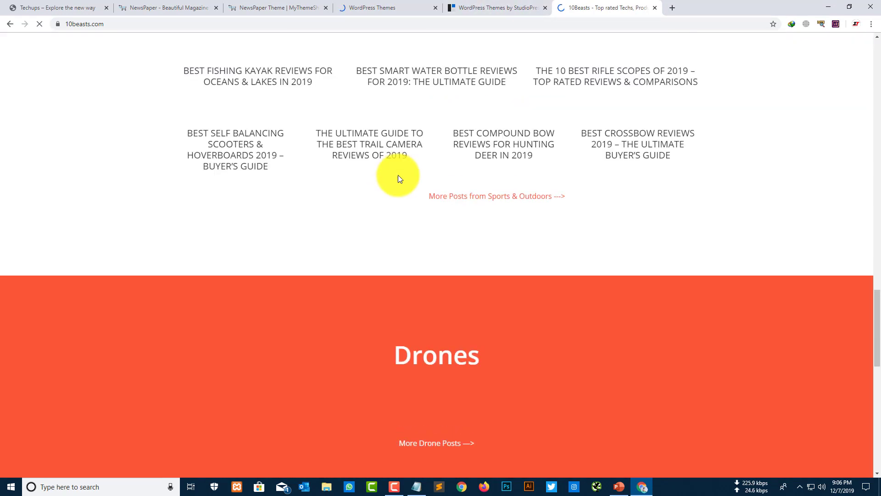
pyautogui.scroll(12, 398, 185)
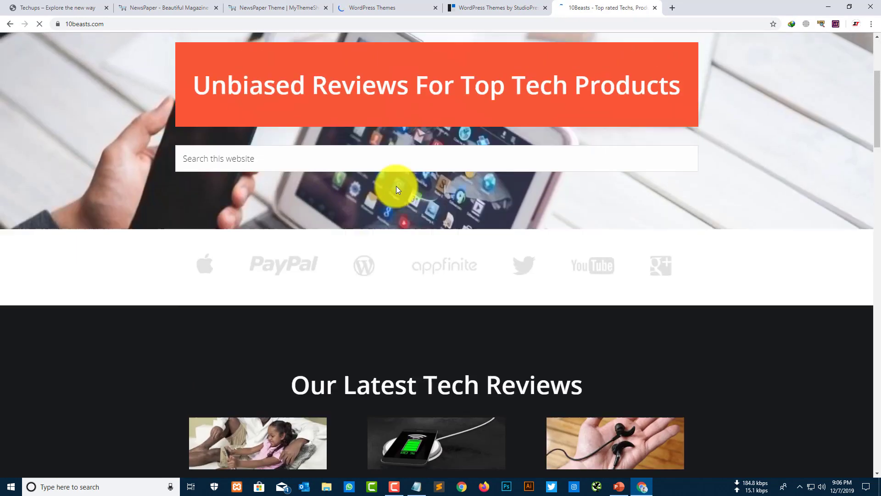
pyautogui.click(671, 7)
# Step: Go to YouTube and open the SEO tutorial author's channel by searching their name
pyautogui.write('youtube')
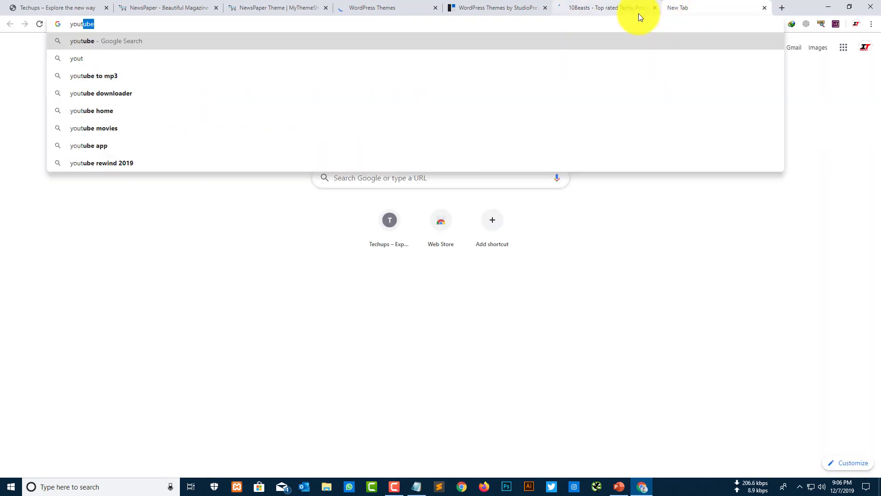
pyautogui.press('Return')
pyautogui.click(98, 118)
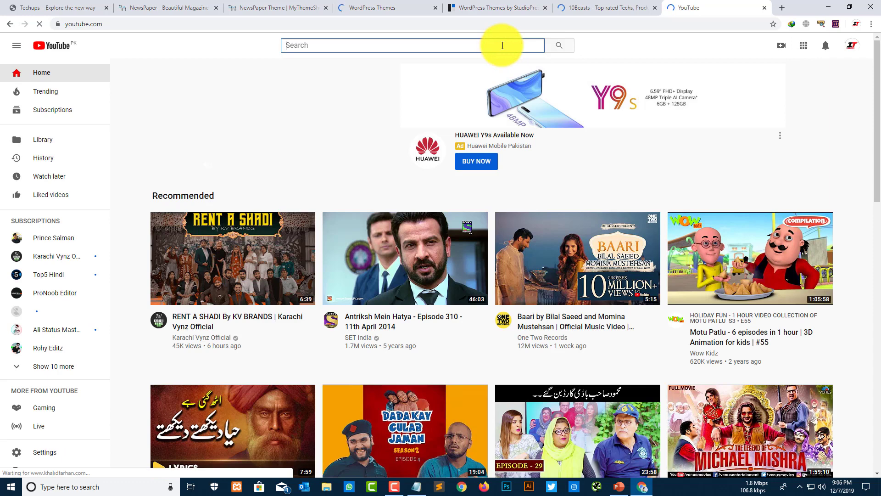
pyautogui.write('aleem iq')
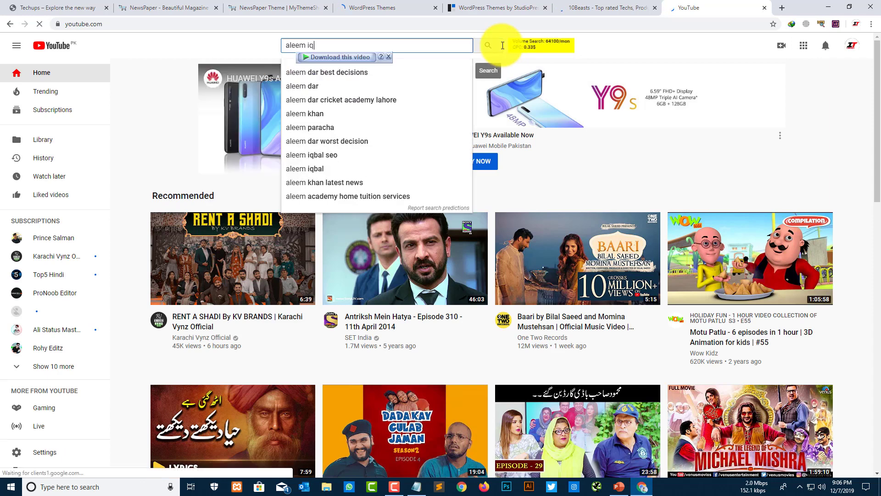
pyautogui.write('bqa')
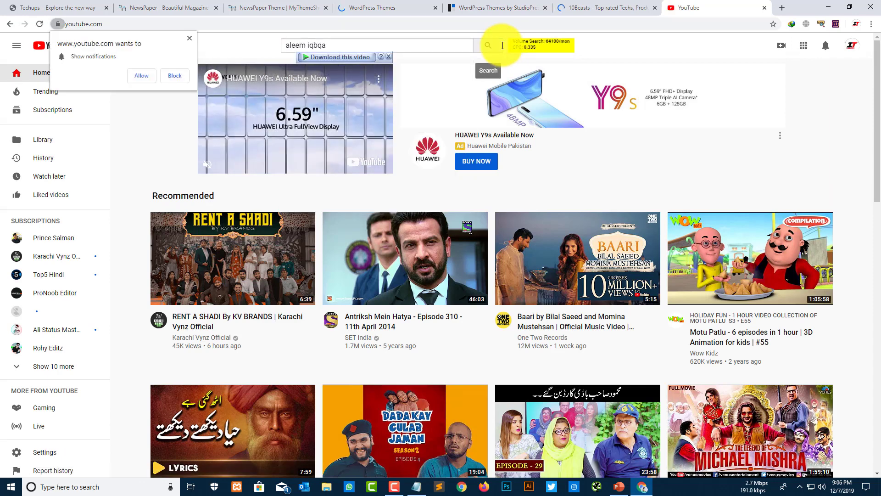
pyautogui.moveTo(337, 45); pyautogui.dragTo(316, 50)
pyautogui.write('al')
pyautogui.press('Return')
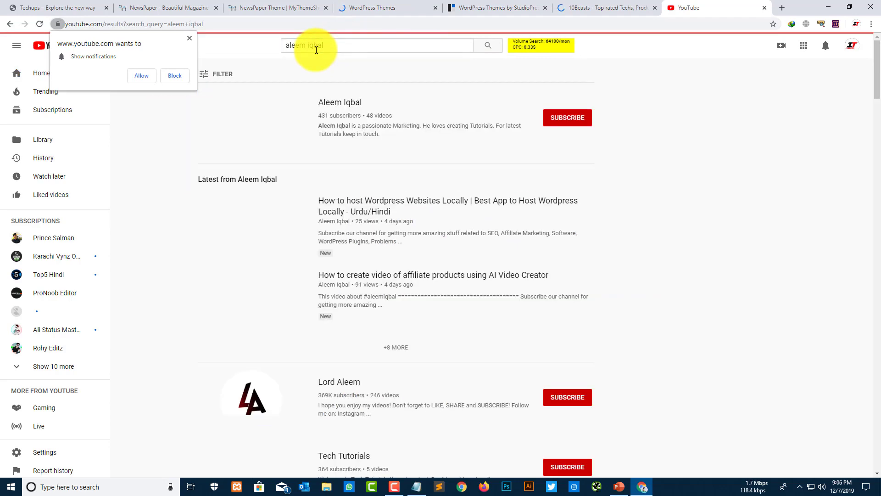
pyautogui.click(332, 104)
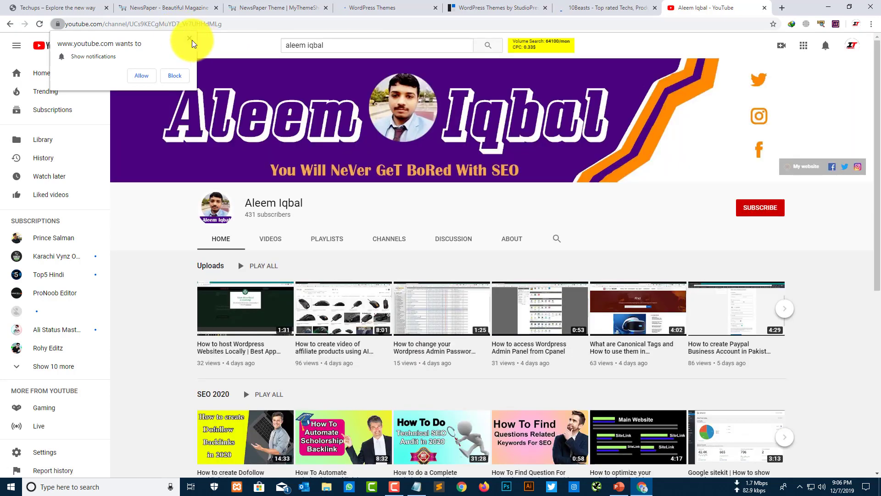
pyautogui.click(190, 38)
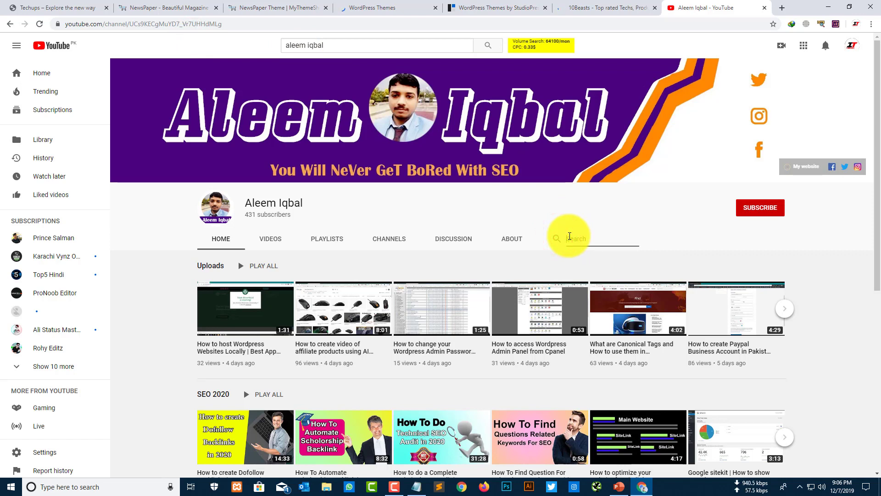
# Step: Search the channel's videos for '10beasts'
pyautogui.write('s')
pyautogui.press('Return')
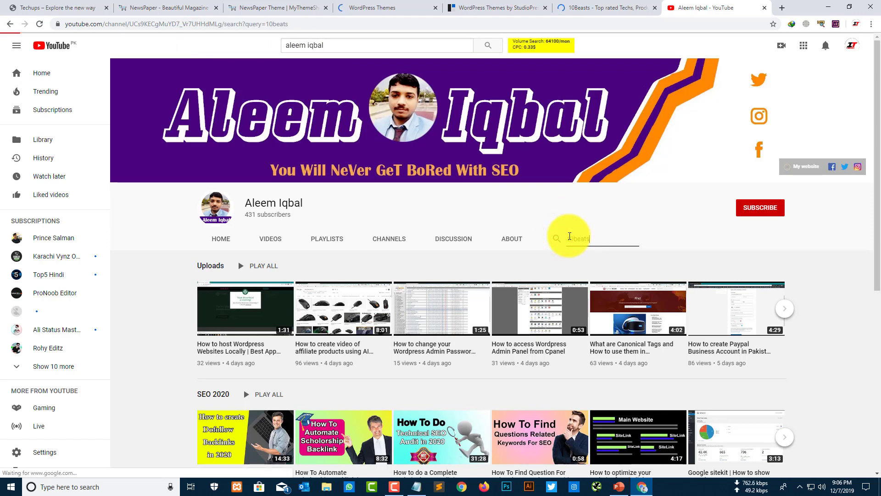
pyautogui.click(592, 6)
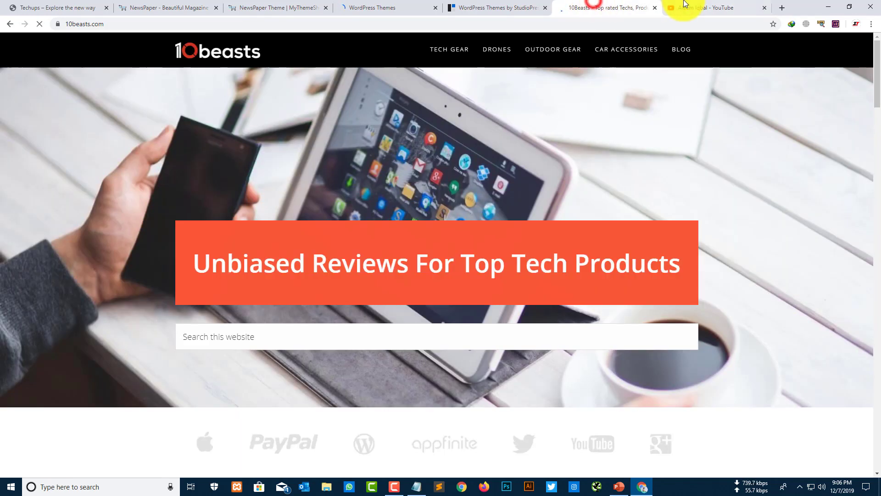
pyautogui.click(89, 26)
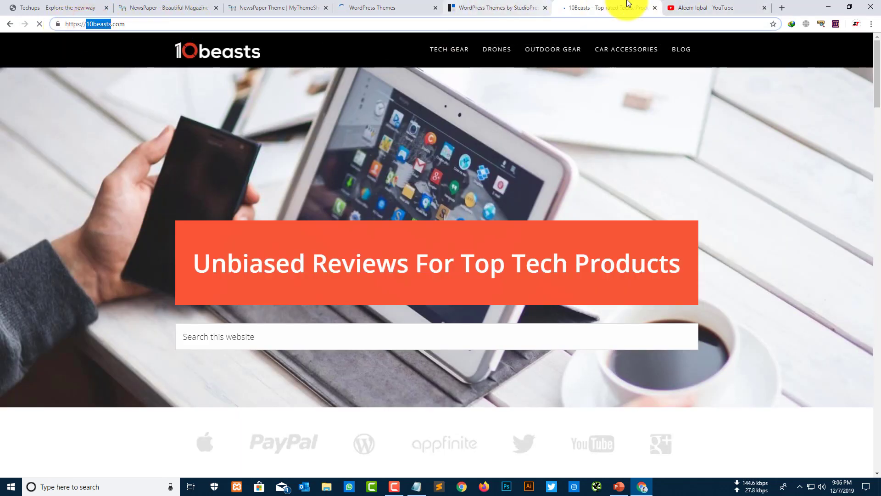
pyautogui.click(693, 7)
pyautogui.click(560, 240)
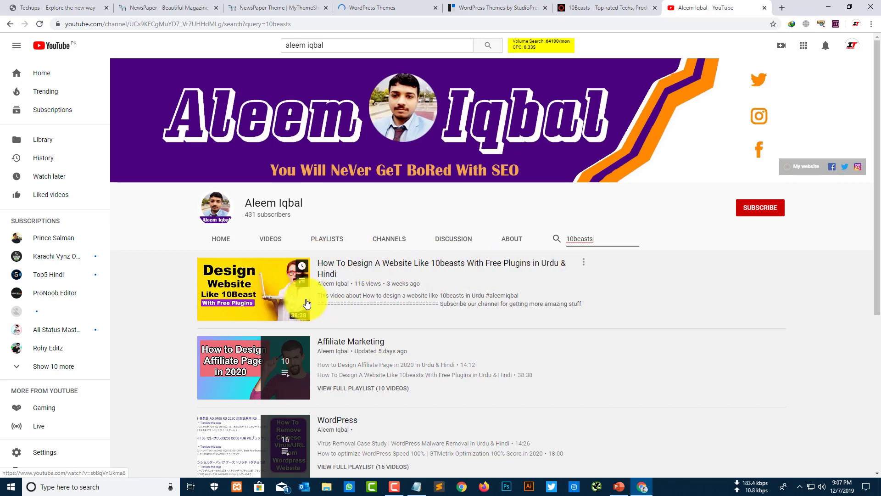
# Step: Close YouTube and open 10Beasts' Best Wireless Chargers 2019 review from Latest Tech Reviews
pyautogui.hotkey('ctrl', 'w')
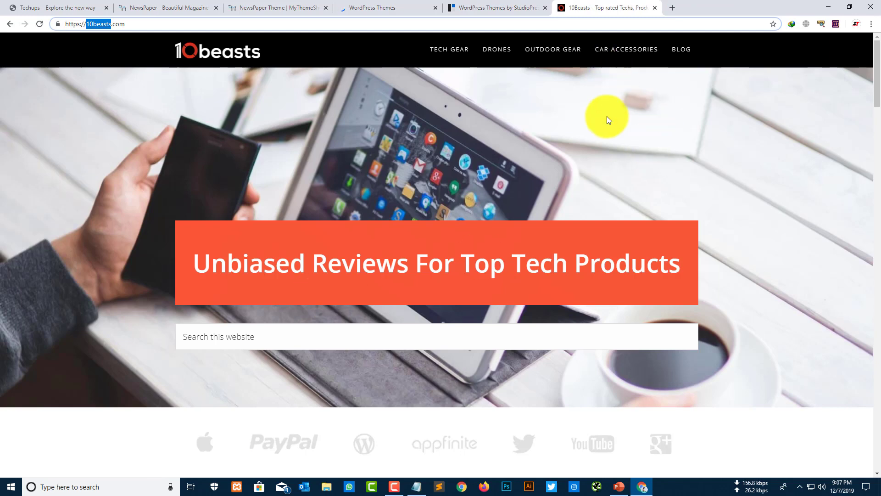
pyautogui.scroll(-5, 296, 273)
pyautogui.scroll(-5, 393, 211)
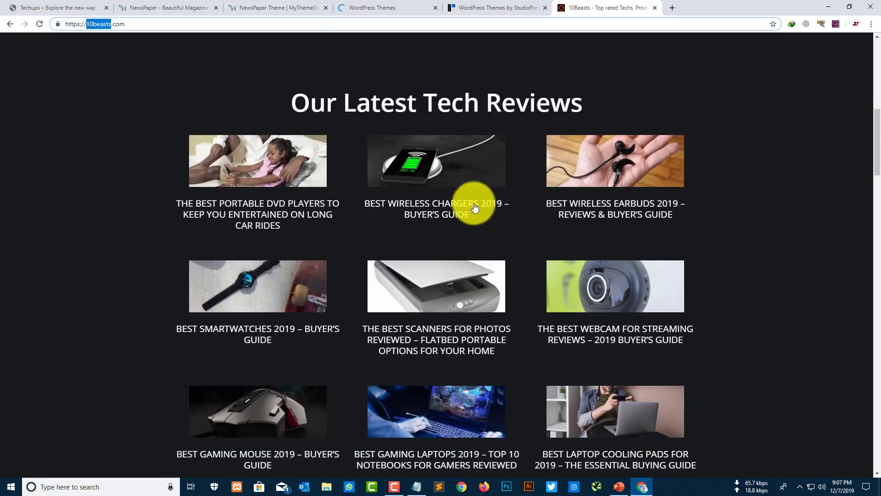
pyautogui.click(487, 208)
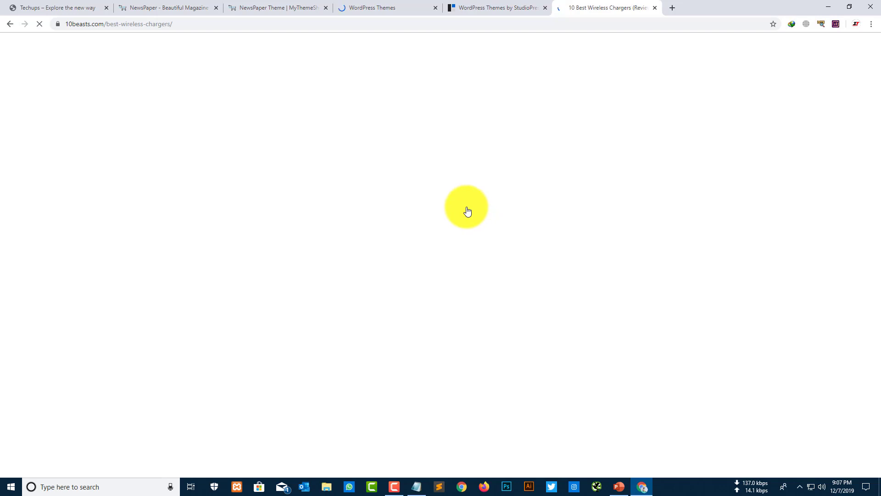
pyautogui.click(162, 18)
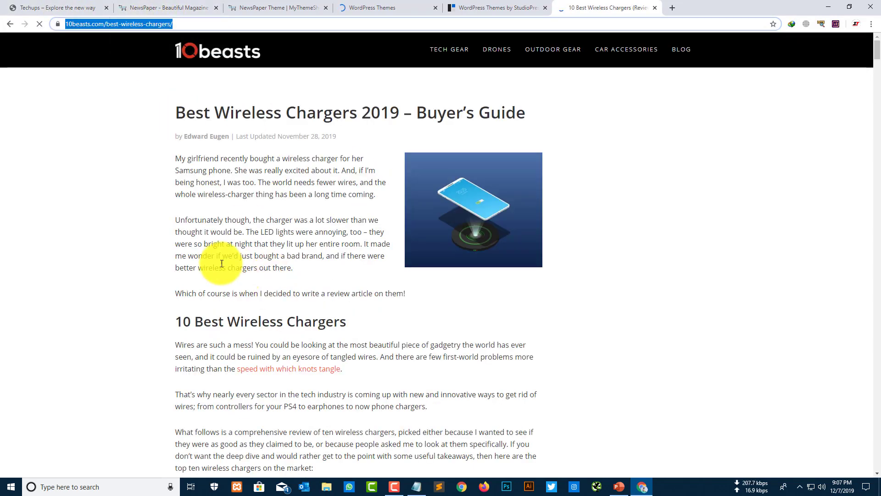
pyautogui.click(222, 264)
# Step: Scroll through the Best Wireless Chargers 2019 buyer's guide
pyautogui.scroll(-5, 150, 240)
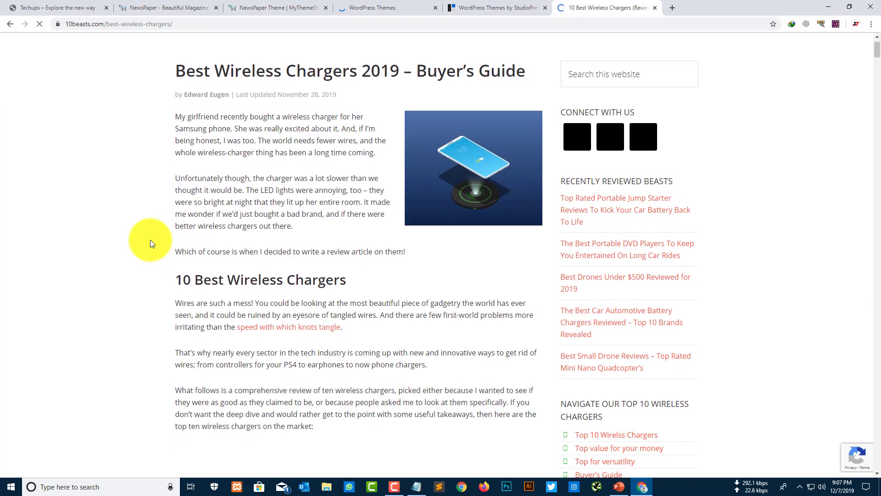
pyautogui.scroll(-4, 150, 238)
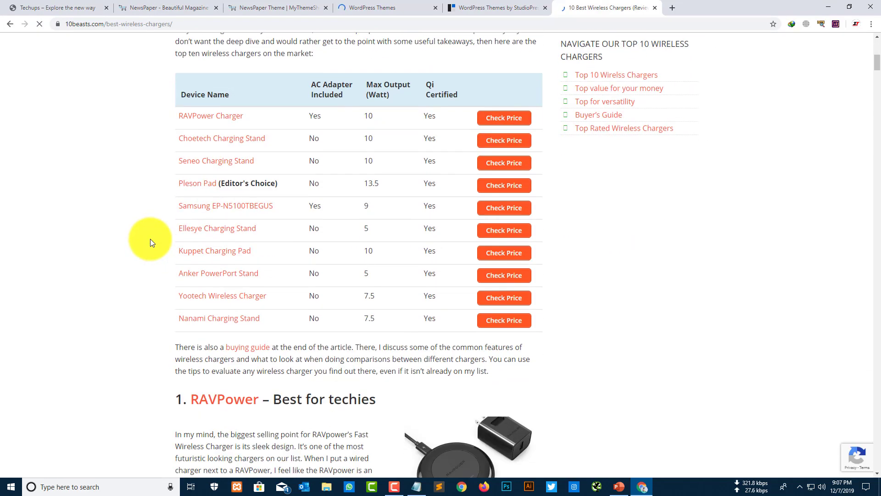
pyautogui.scroll(-12, 150, 239)
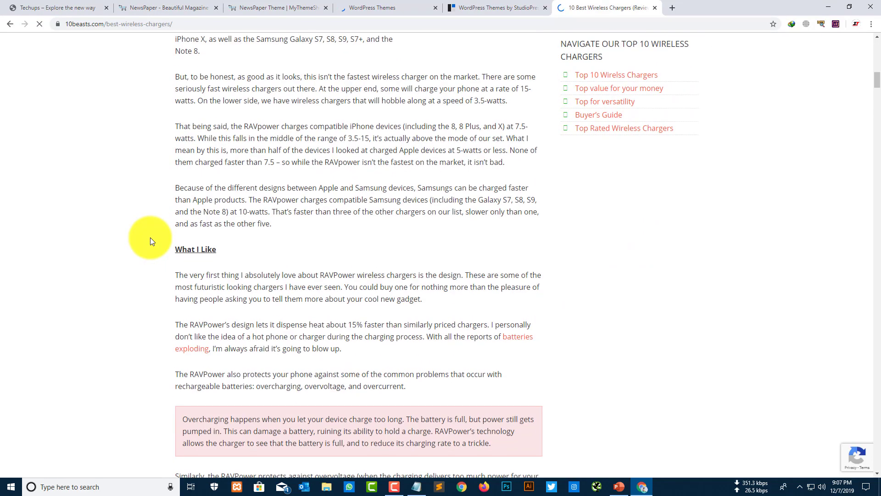
pyautogui.scroll(-11, 150, 239)
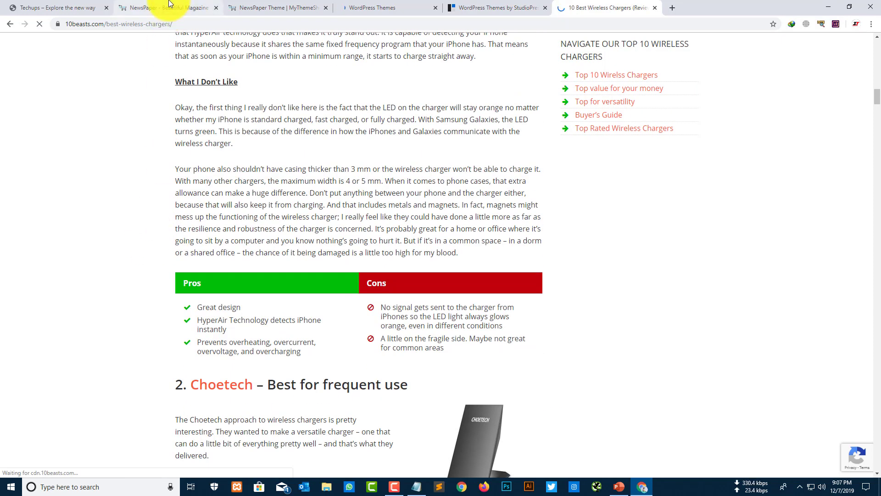
pyautogui.scroll(-4, 318, 208)
pyautogui.scroll(10, 305, 290)
pyautogui.scroll(20, 300, 285)
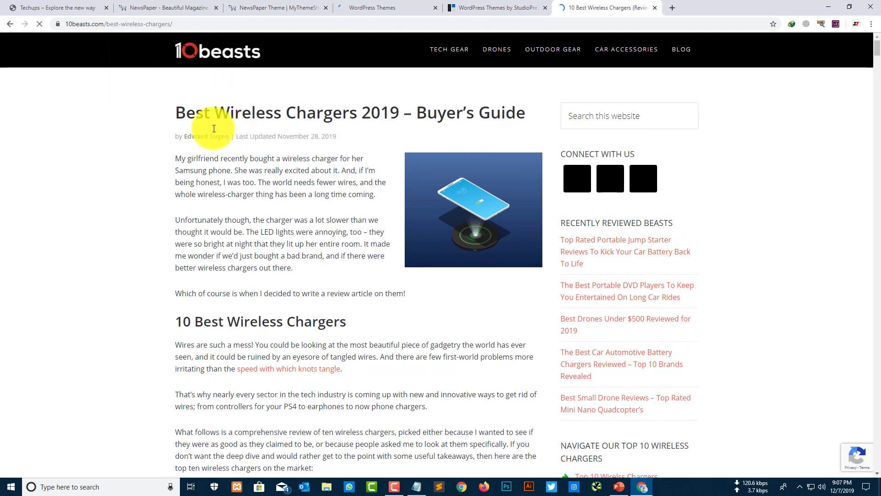
pyautogui.click(97, 5)
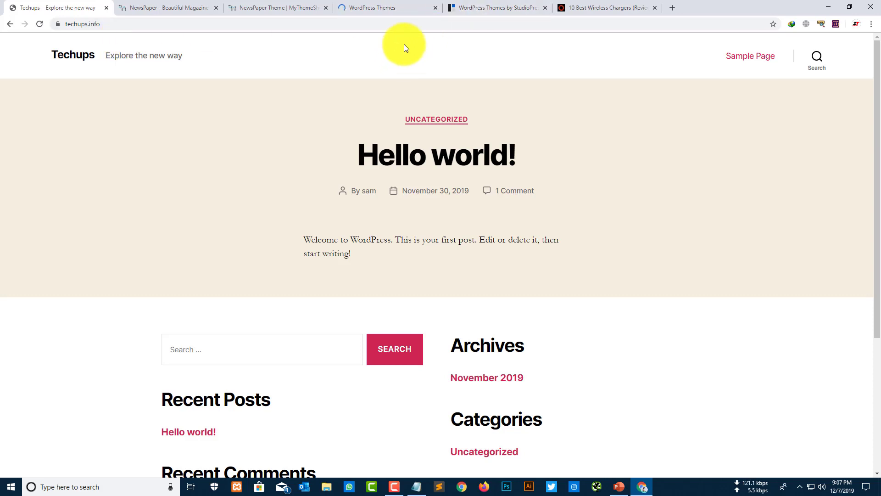
# Step: Open Appearance > Themes in the Techups wp-admin to list the installed themes
pyautogui.click(585, 7)
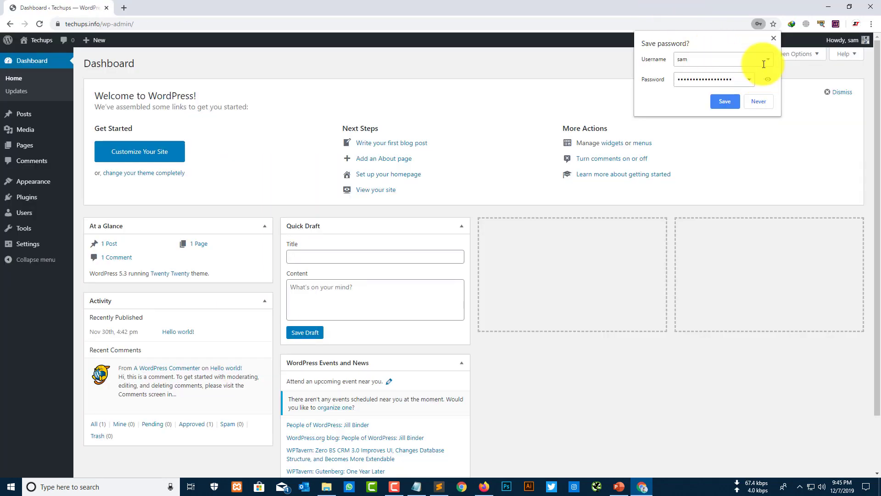
pyautogui.click(772, 36)
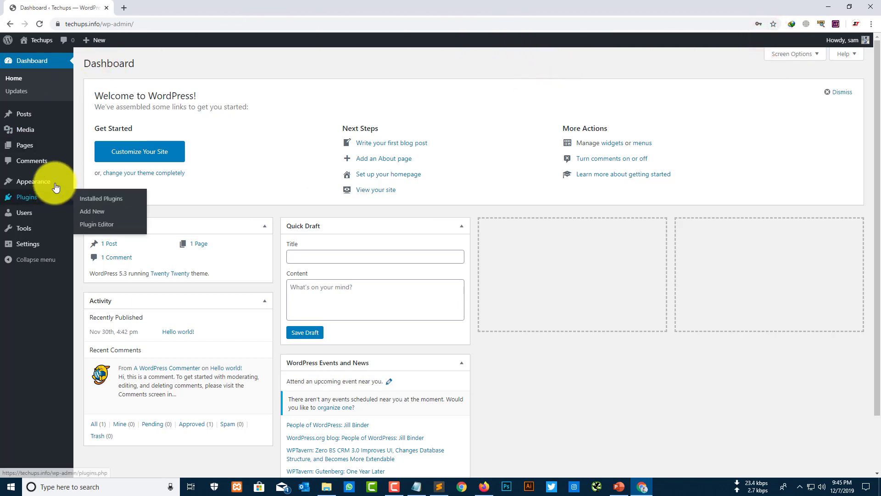
pyautogui.moveTo(53, 180)
pyautogui.click(96, 185)
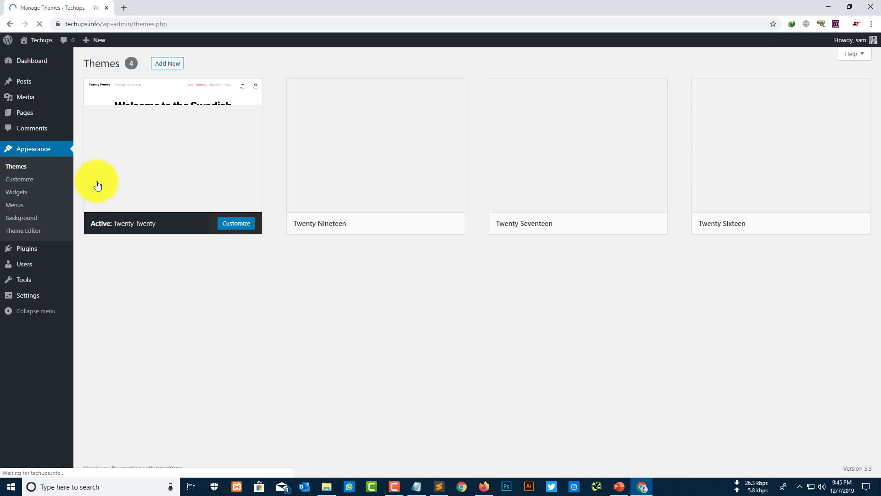
# Step: Delete the Twenty Seventeen theme from its Theme Details
pyautogui.click(756, 185)
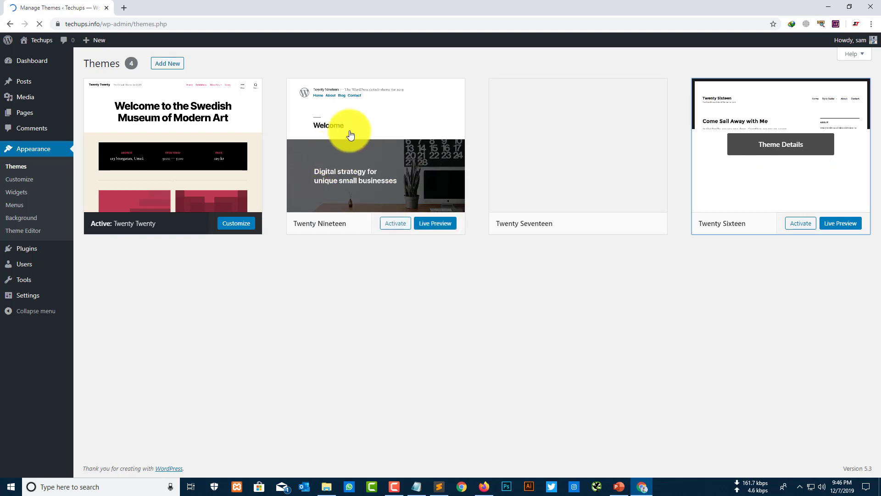
pyautogui.click(723, 187)
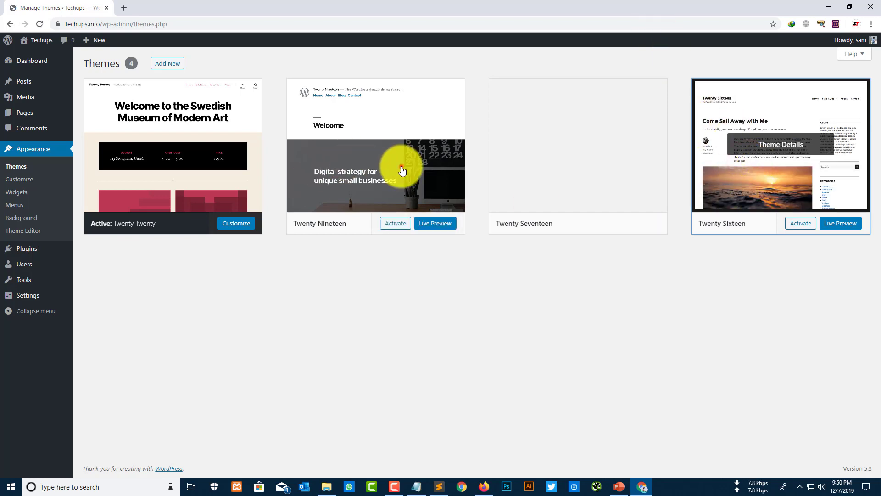
pyautogui.click(400, 166)
pyautogui.click(394, 208)
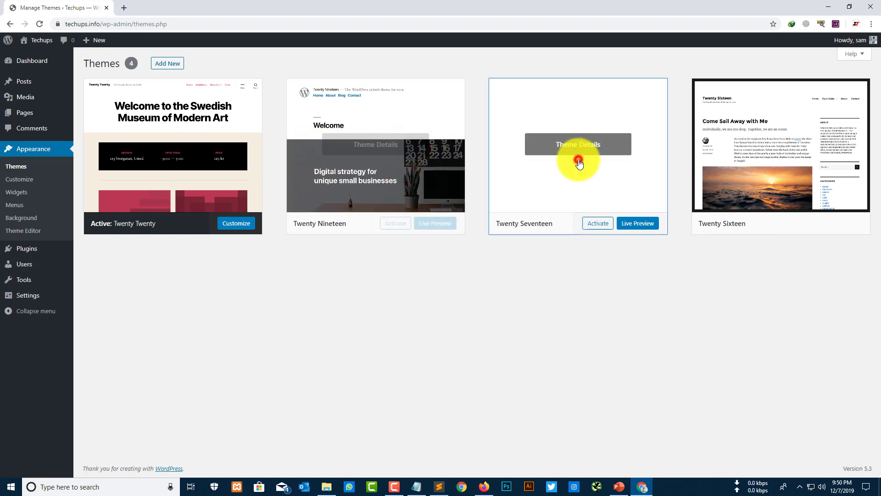
pyautogui.click(491, 340)
pyautogui.click(37, 27)
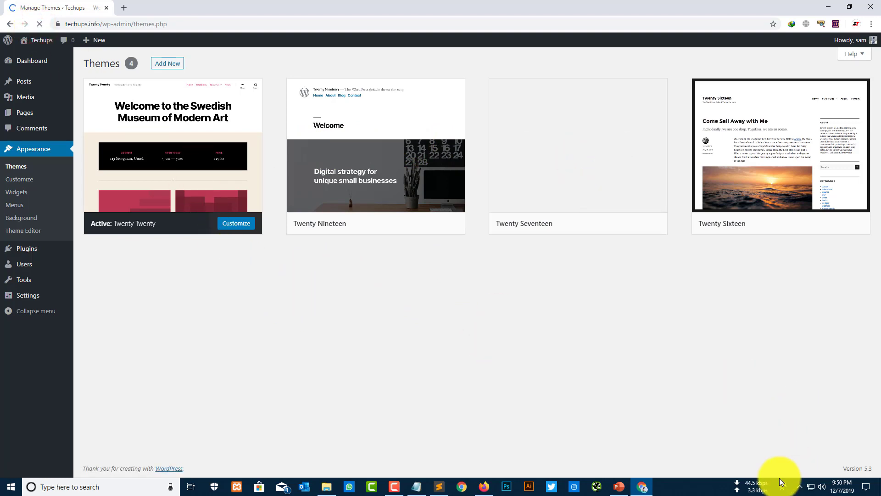
pyautogui.moveTo(758, 485)
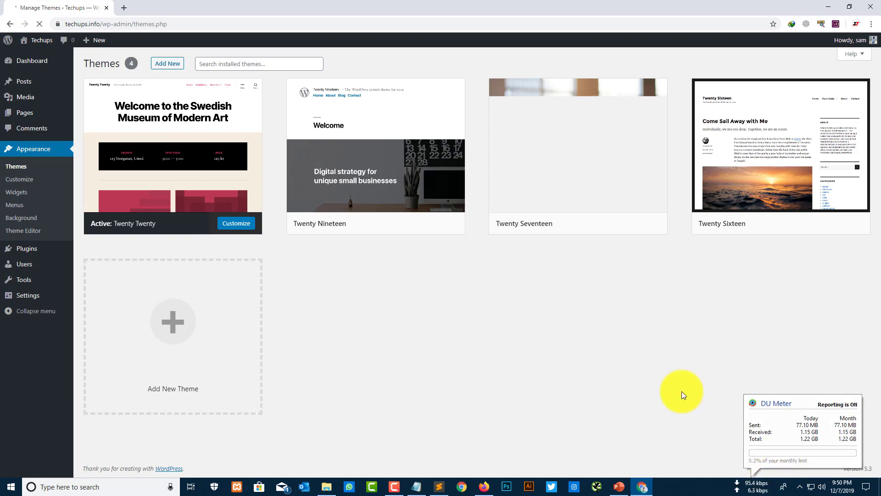
pyautogui.click(574, 147)
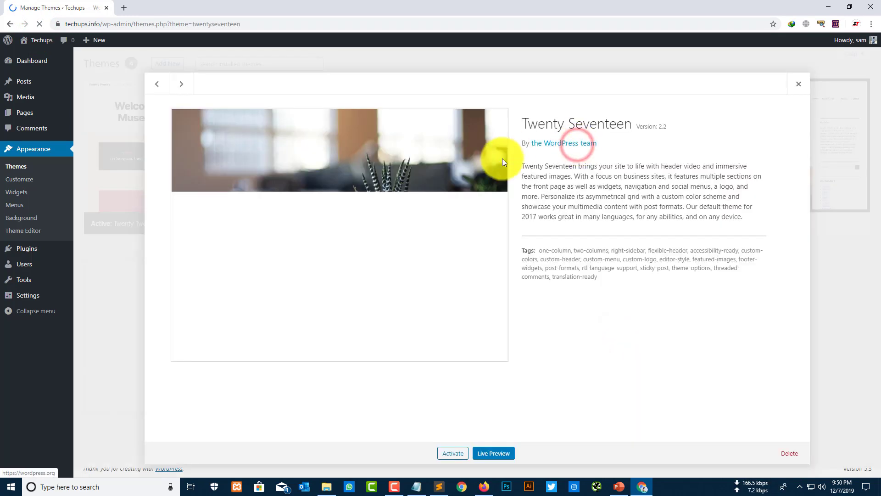
pyautogui.click(786, 455)
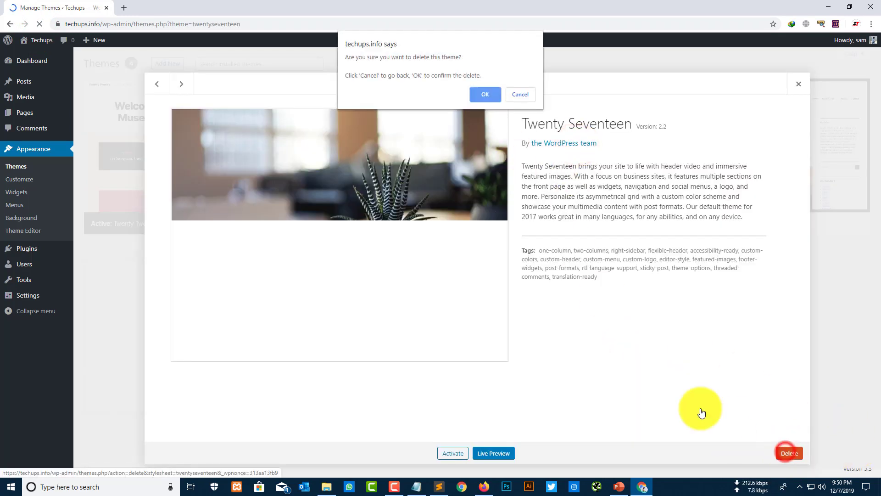
pyautogui.click(488, 96)
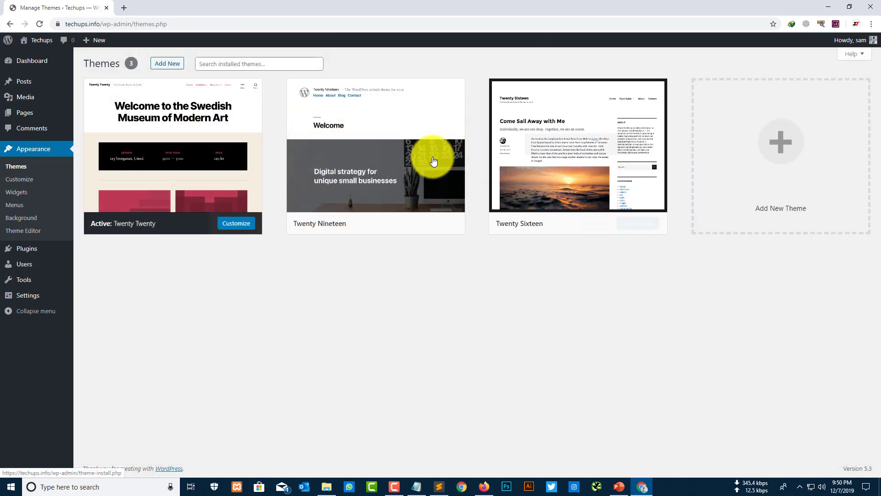
# Step: Delete the Twenty Sixteen and Twenty Nineteen themes, leaving only Twenty Twenty
pyautogui.click(549, 157)
pyautogui.click(801, 455)
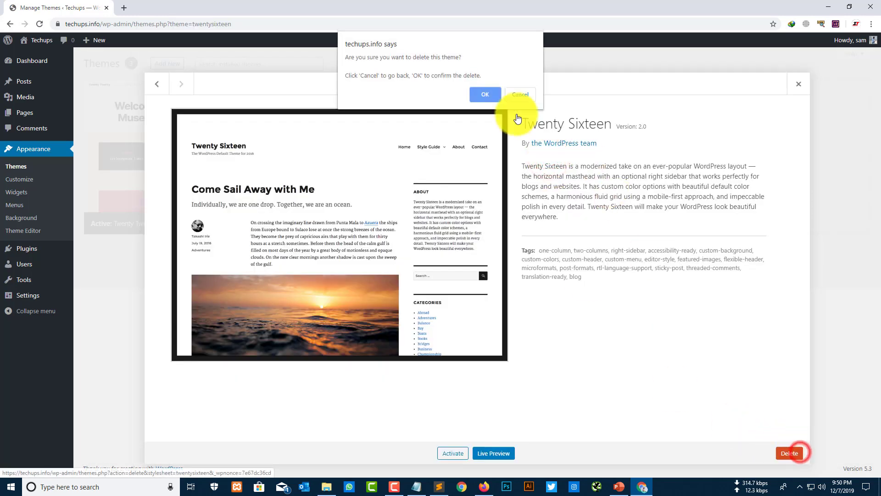
pyautogui.click(489, 97)
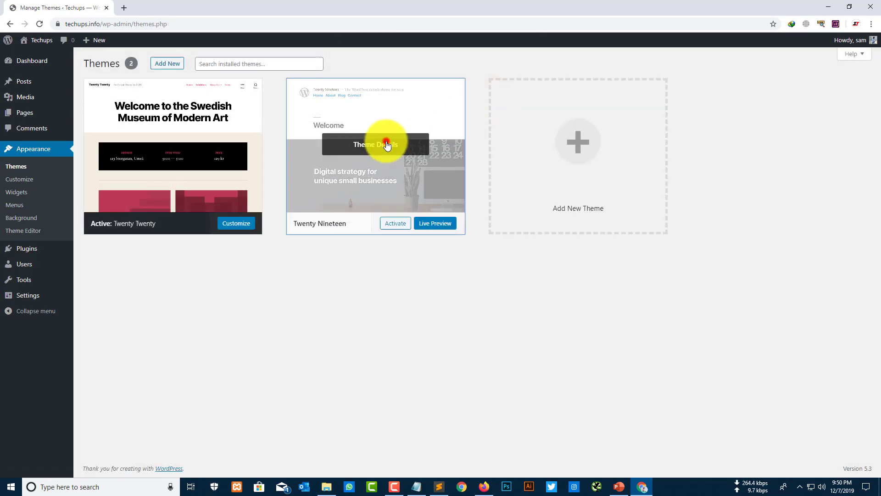
pyautogui.click(385, 142)
pyautogui.click(786, 450)
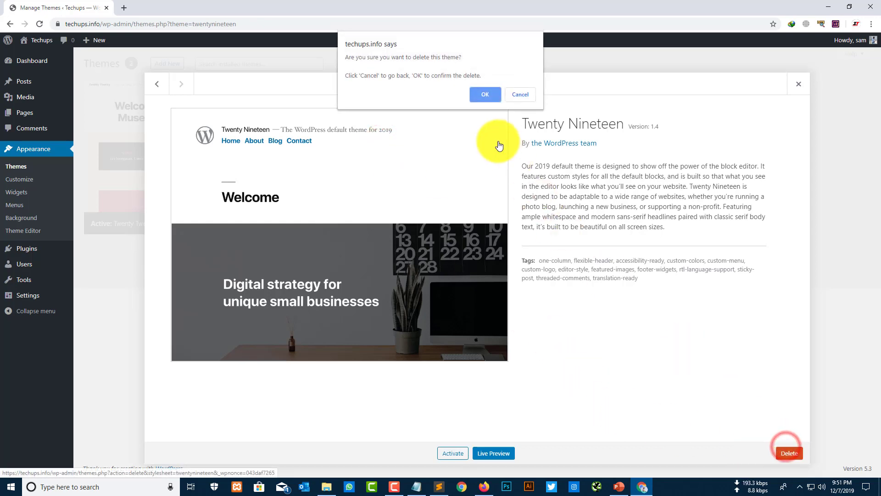
pyautogui.click(493, 96)
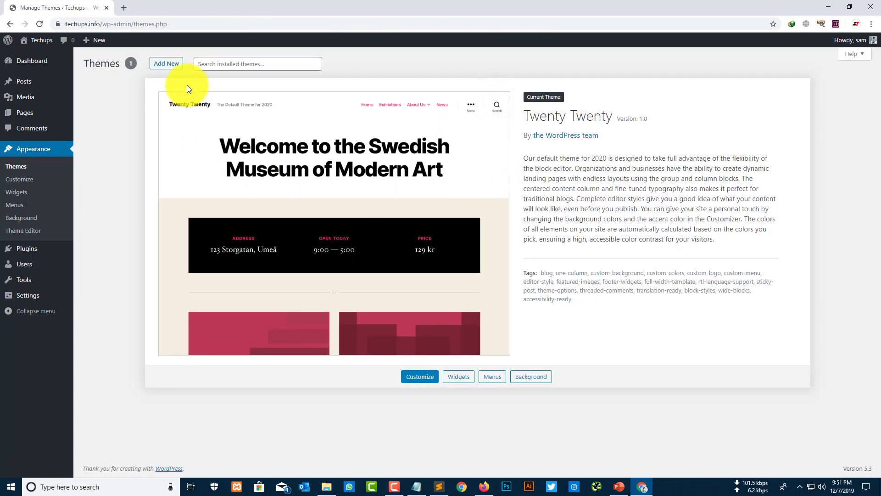
# Step: Go to Add Themes and show the theme-archives folder as Large icons
pyautogui.click(161, 65)
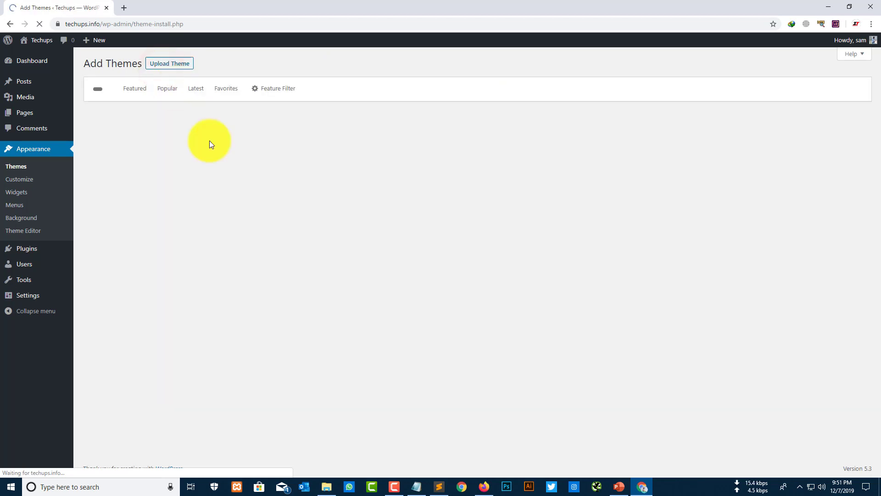
pyautogui.click(326, 486)
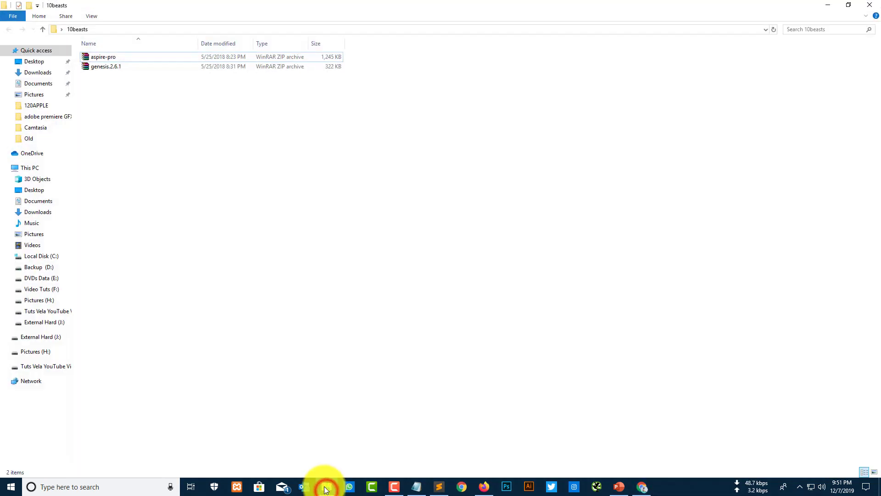
pyautogui.rightClick(121, 115)
pyautogui.moveTo(136, 119)
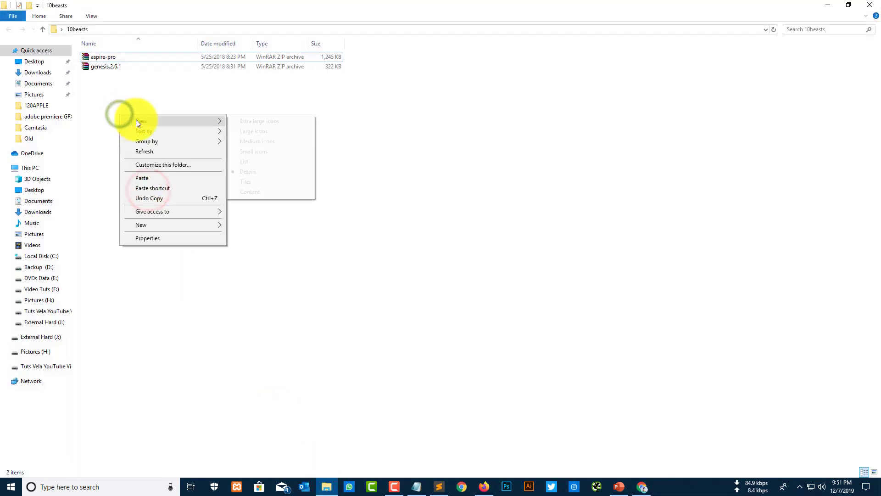
pyautogui.click(255, 131)
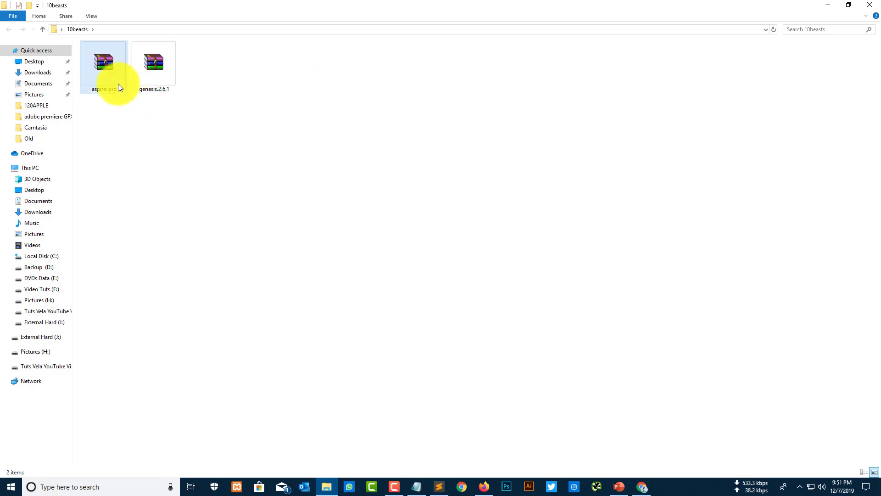
# Step: Drag genesis.2.6.1.zip over to the WordPress Add Themes page
pyautogui.click(153, 83)
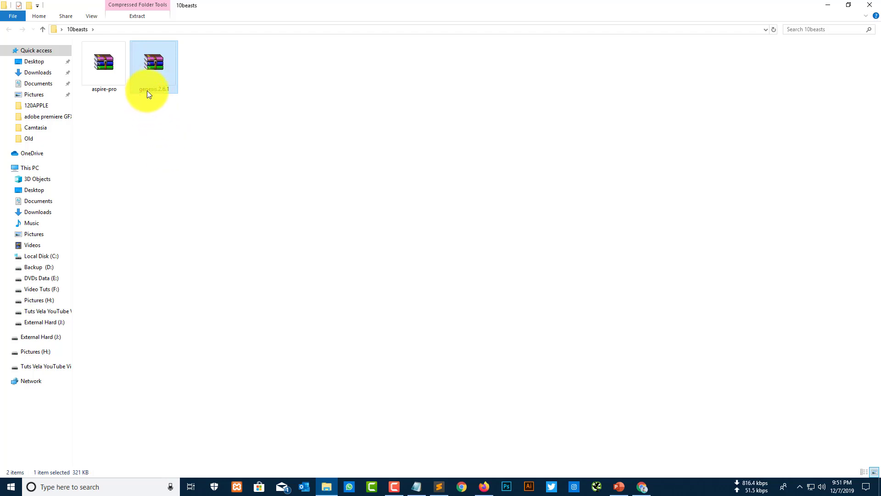
pyautogui.moveTo(147, 81); pyautogui.dragTo(369, 296)
pyautogui.moveTo(425, 367); pyautogui.dragTo(172, 62)
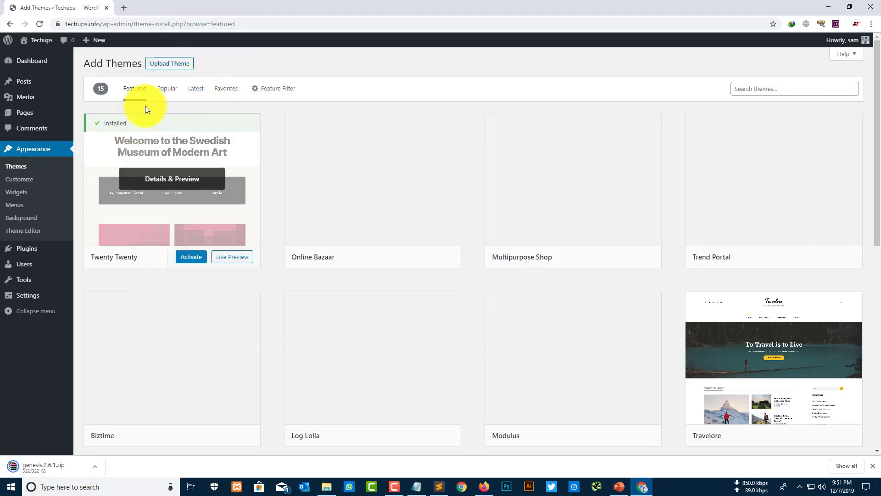
# Step: Upload genesis.2.6.1.zip, install it and activate the Genesis theme
pyautogui.click(166, 65)
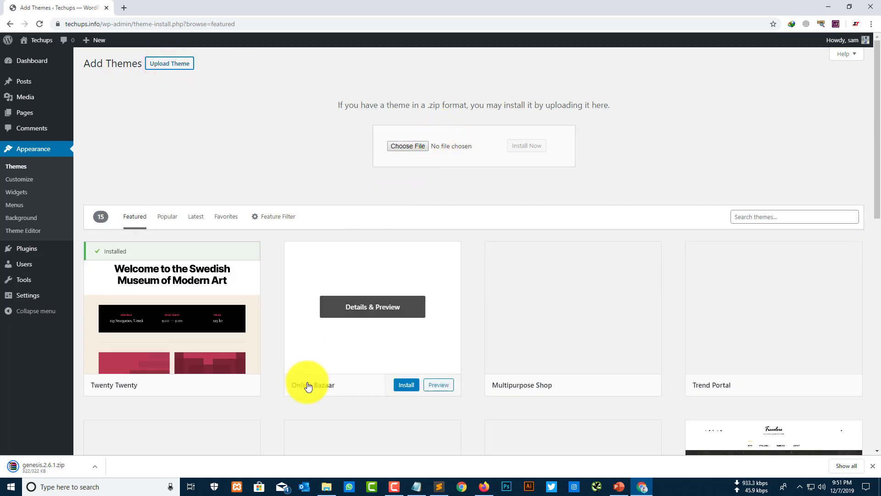
pyautogui.moveTo(153, 76); pyautogui.dragTo(411, 143)
pyautogui.click(519, 152)
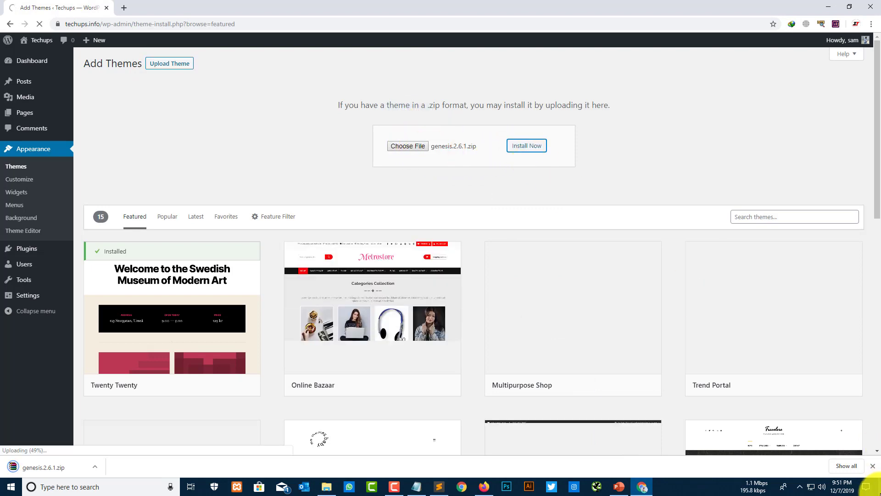
pyautogui.click(872, 466)
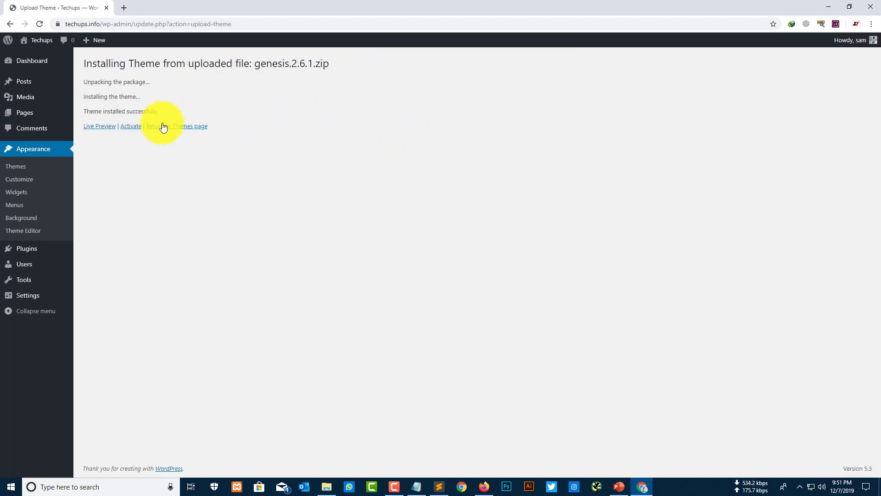
pyautogui.click(131, 126)
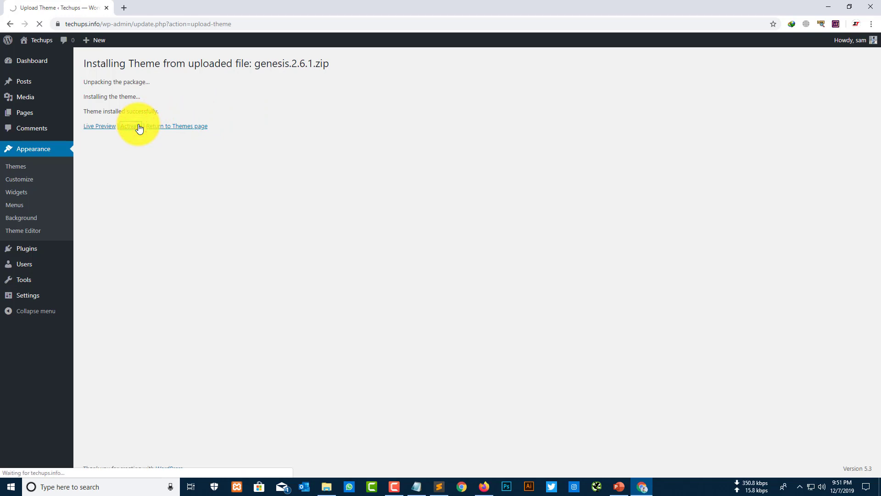
pyautogui.click(155, 64)
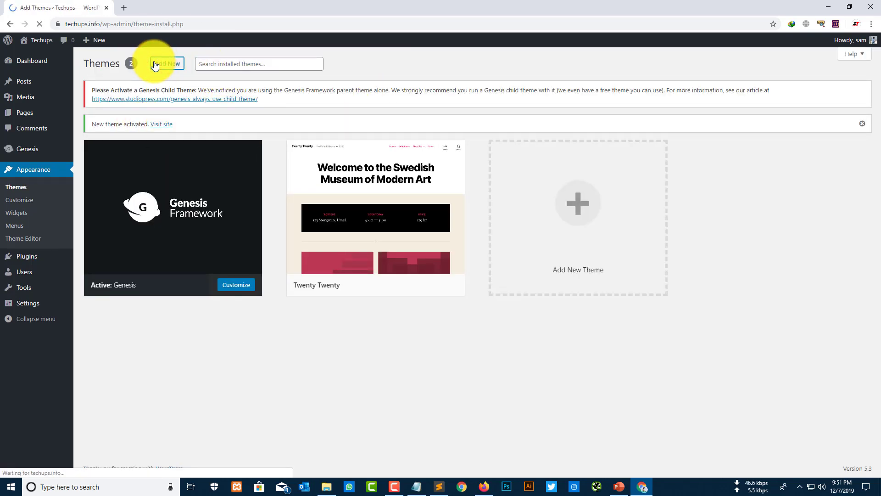
# Step: Upload aspire-pro.zip, install it and activate the Aspire Pro child theme
pyautogui.click(171, 93)
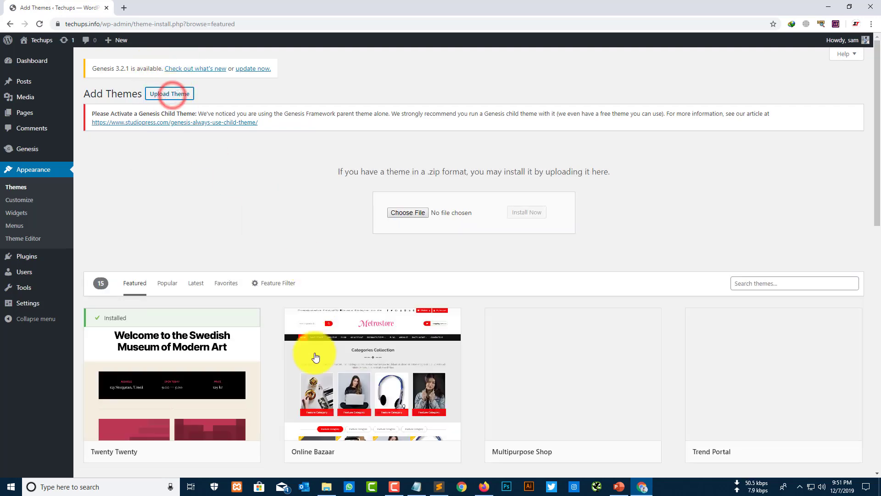
pyautogui.click(327, 487)
pyautogui.moveTo(101, 87); pyautogui.dragTo(263, 143)
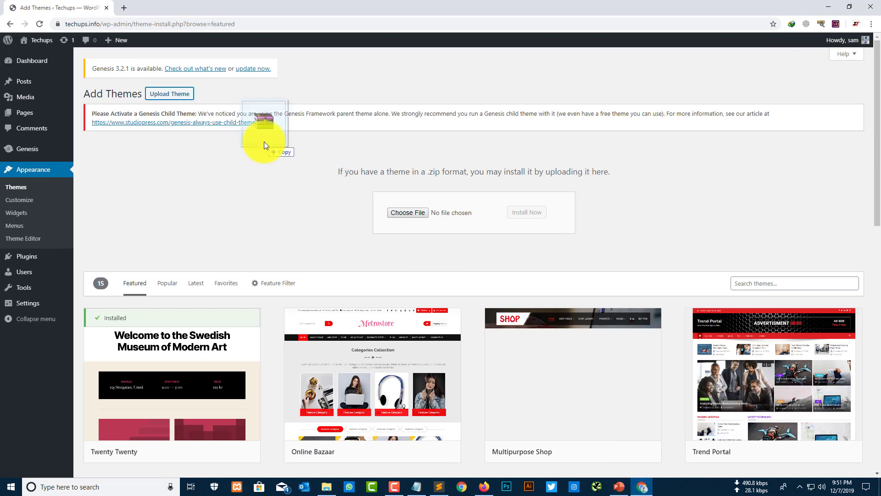
pyautogui.moveTo(402, 209); pyautogui.dragTo(402, 210)
pyautogui.click(528, 212)
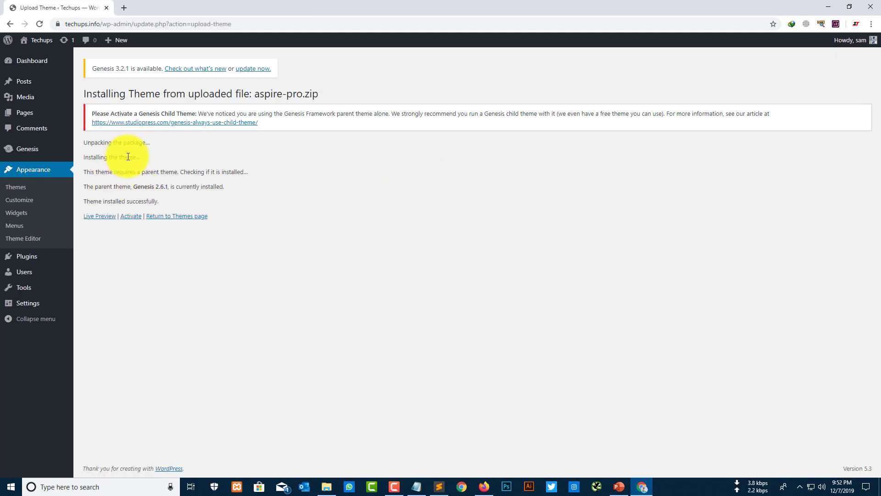
pyautogui.click(133, 216)
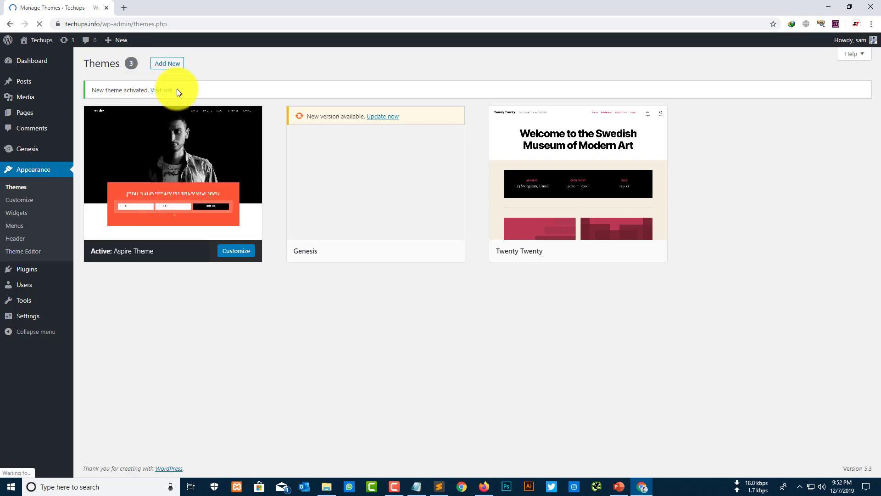
# Step: Update the Genesis theme to its newer version
pyautogui.click(383, 121)
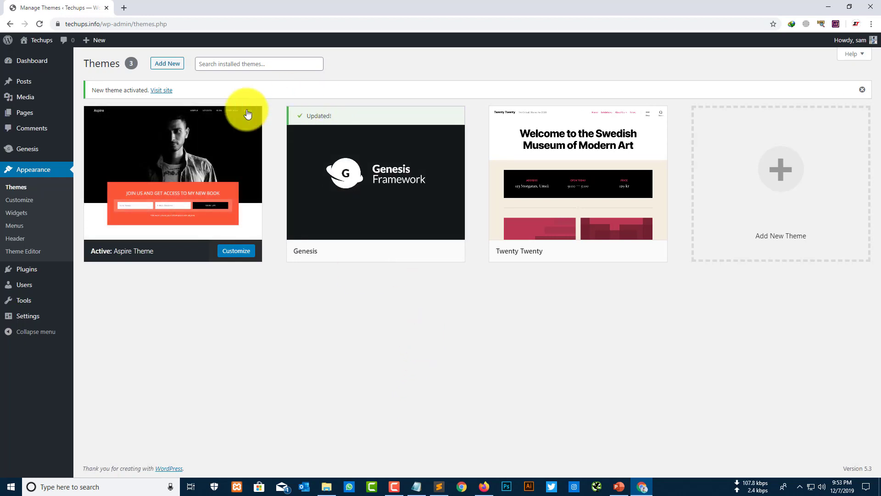
pyautogui.moveTo(18, 149)
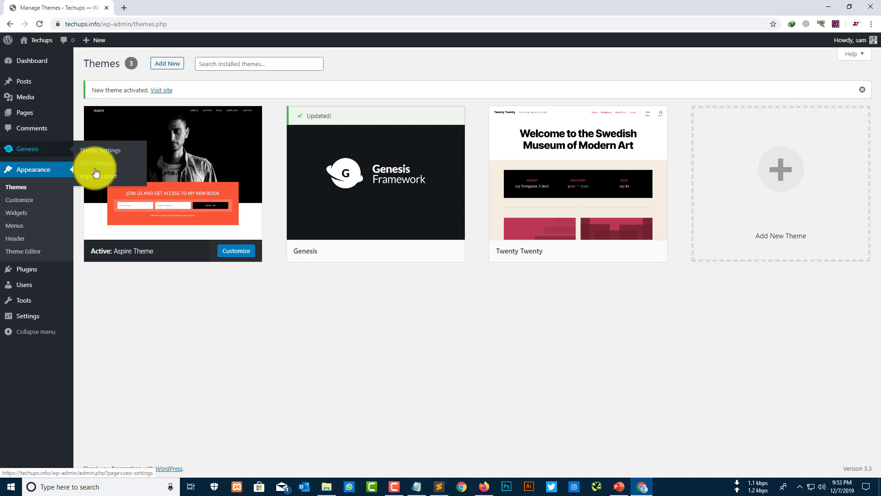
pyautogui.click(167, 332)
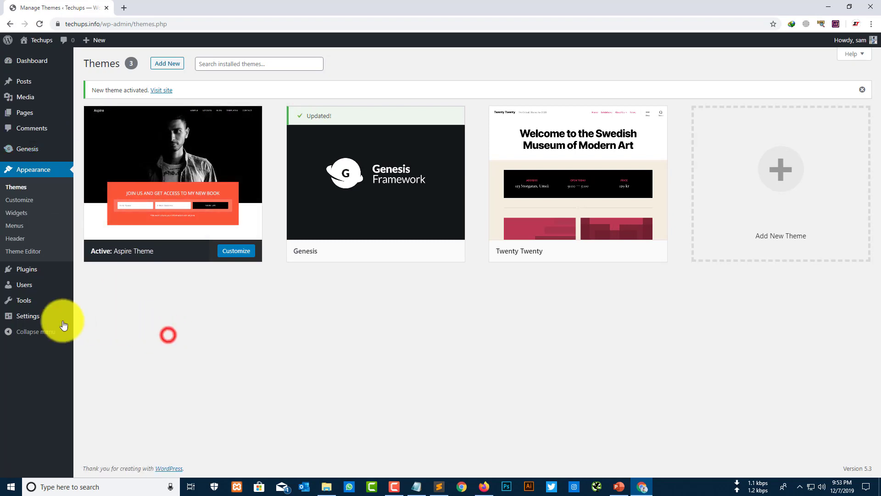
pyautogui.moveTo(24, 324)
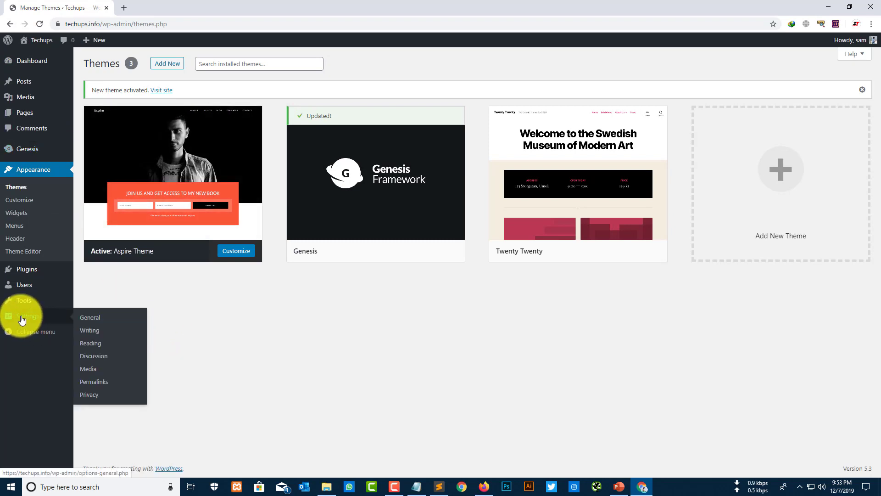
# Step: Go to Permalink Settings and open the live site in a new browser tab
pyautogui.click(82, 388)
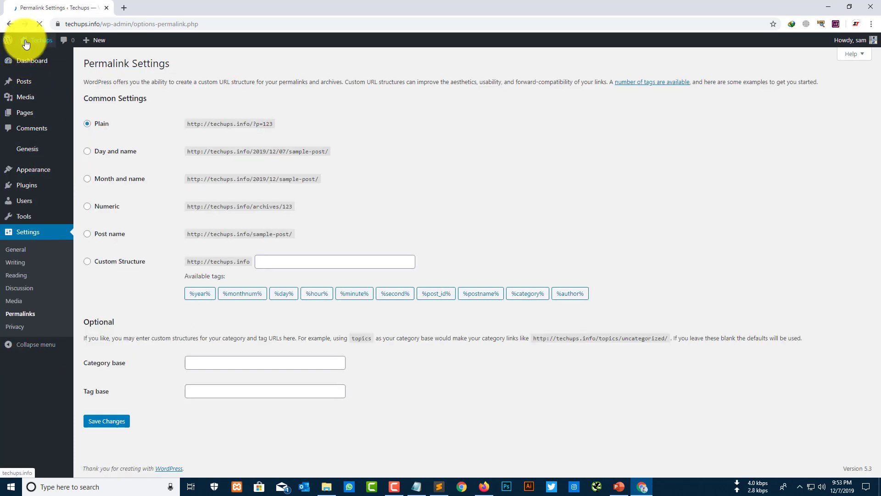
pyautogui.moveTo(31, 44)
pyautogui.rightClick(31, 59)
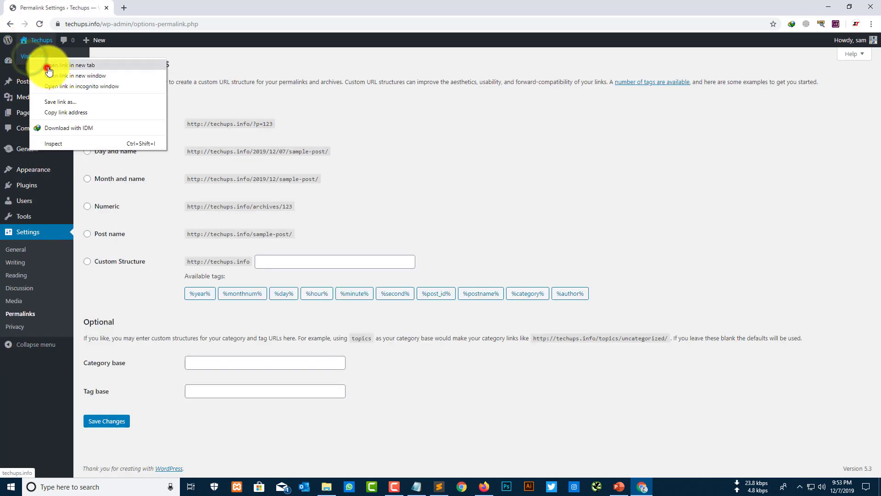
pyautogui.click(47, 68)
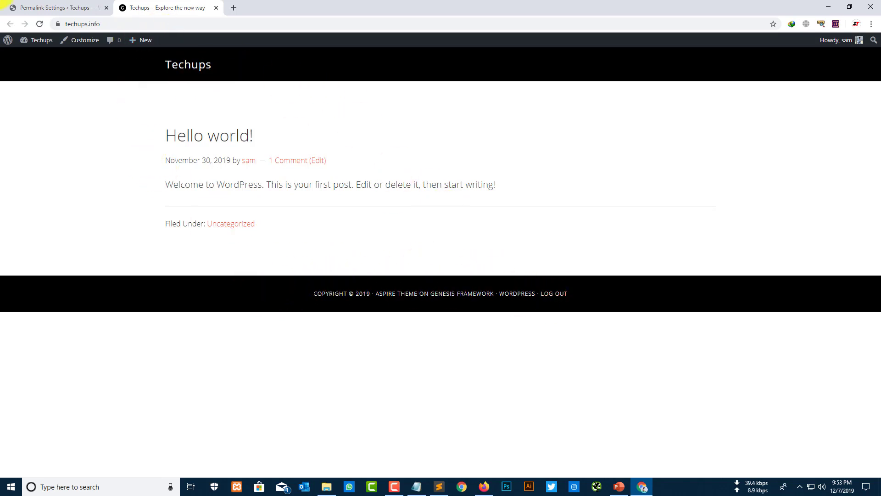
# Step: Set the permalink structure to Post name (/%postname%/), then go back to the installed themes list
pyautogui.click(46, 7)
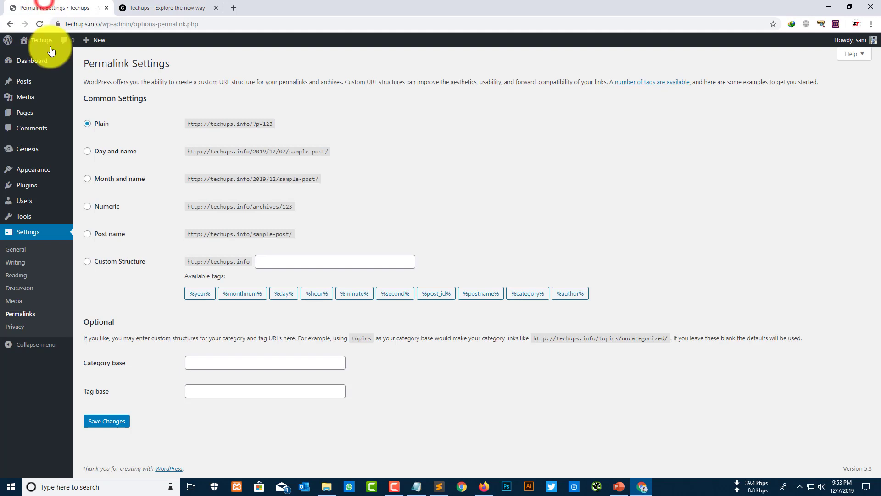
pyautogui.click(118, 236)
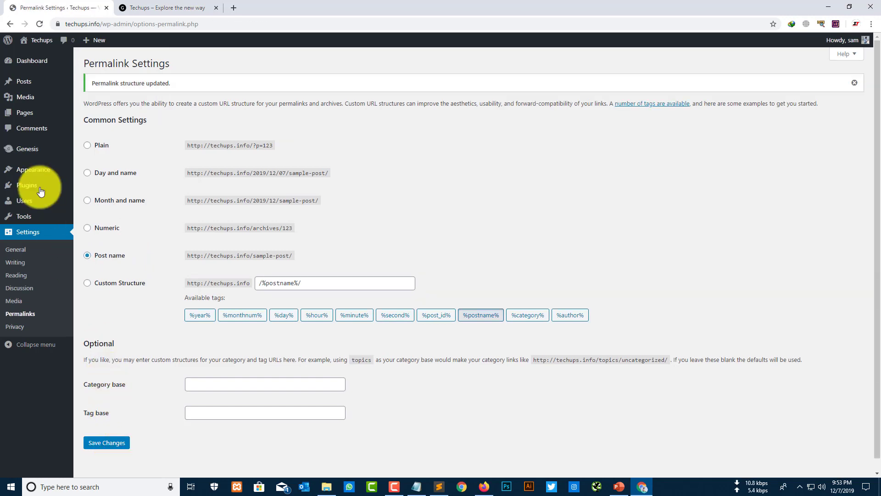
pyautogui.moveTo(28, 170)
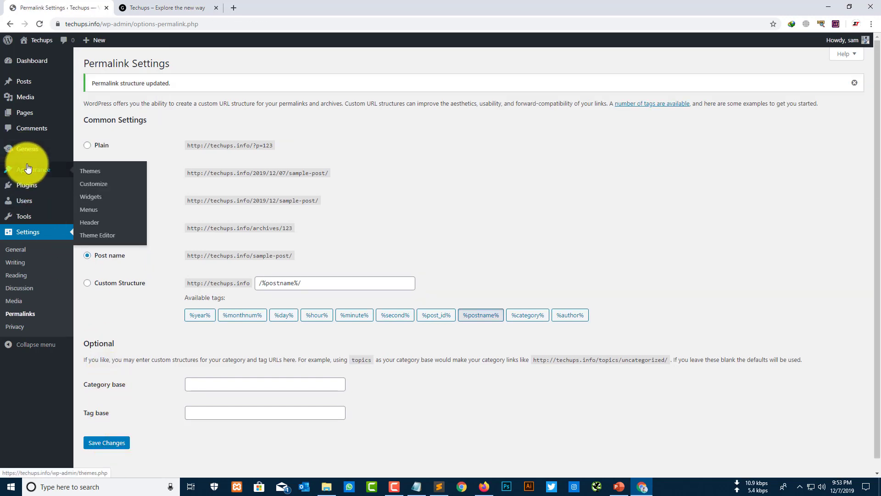
pyautogui.click(98, 175)
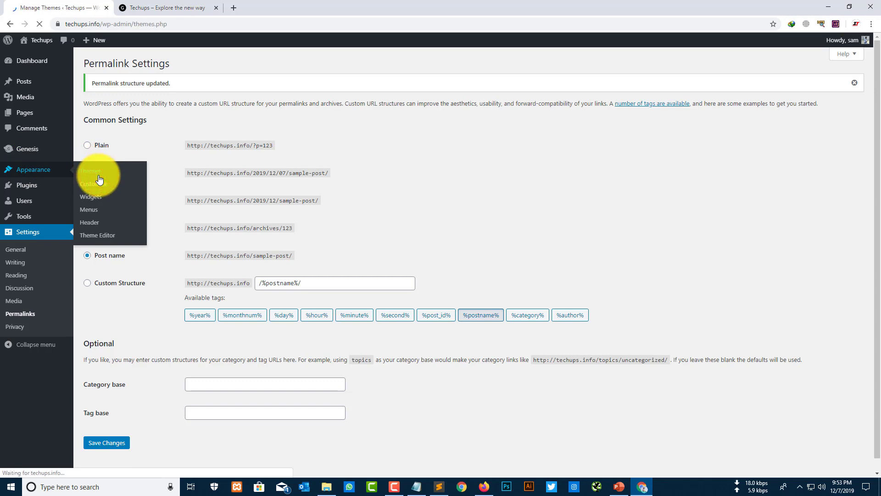
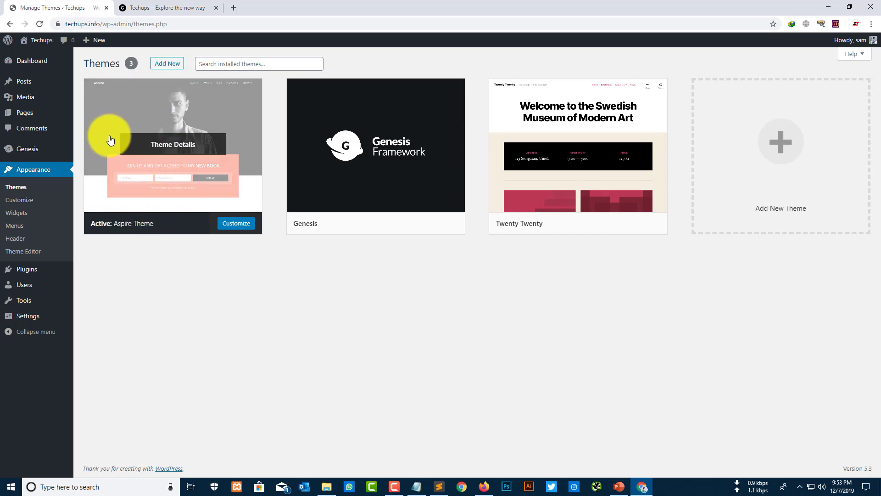
# Step: Copy all 52184 characters of style.css in Sublime Text, then minimize the editor
pyautogui.click(439, 486)
pyautogui.scroll(10, 274, 215)
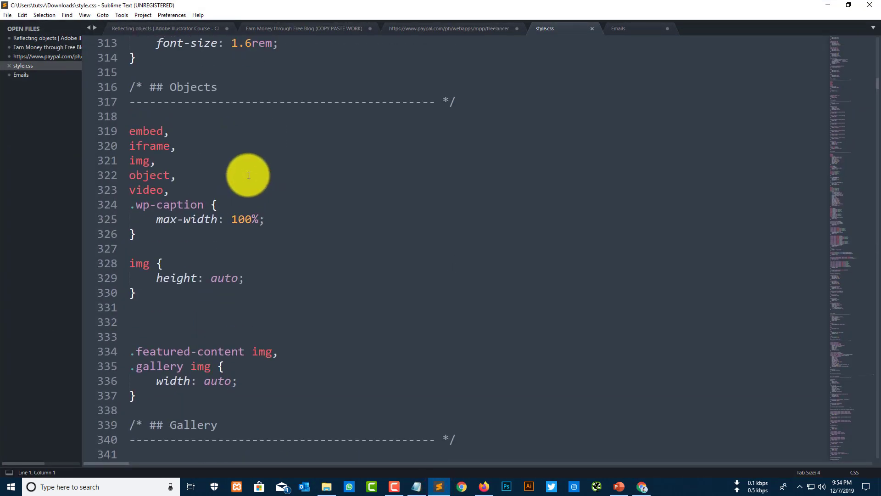
pyautogui.click(279, 133)
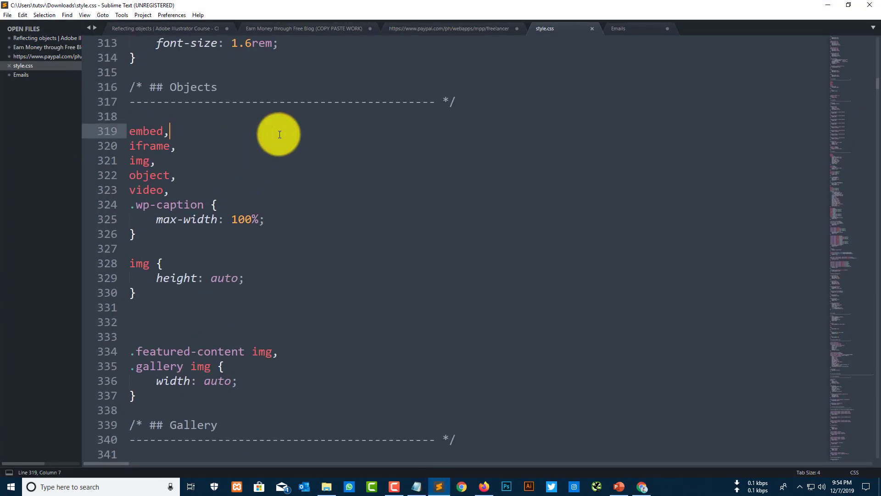
pyautogui.hotkey('ctrl', 'a')
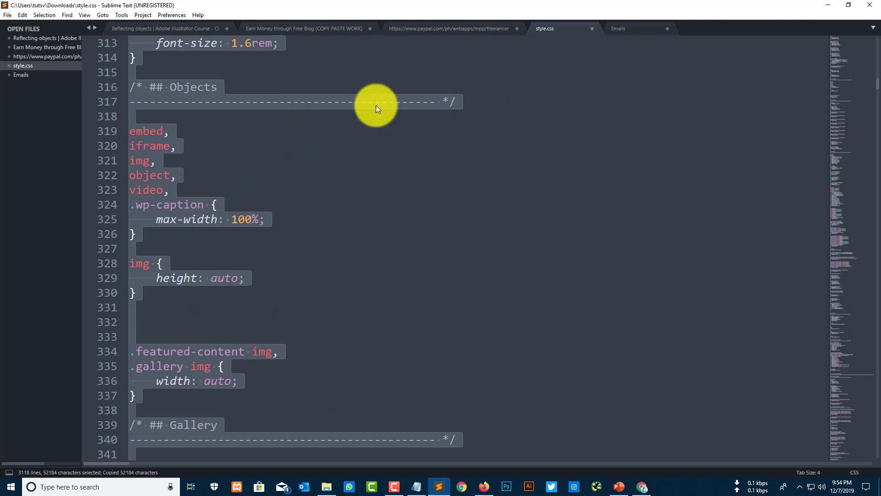
pyautogui.click(820, 9)
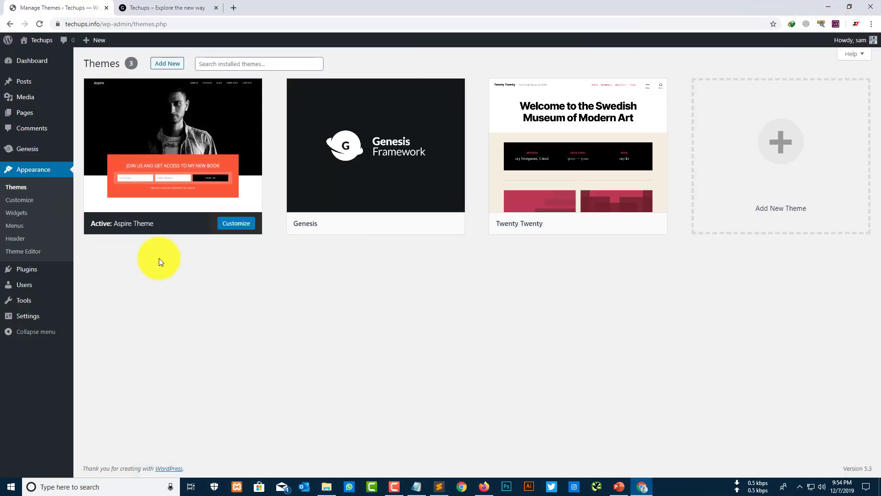
# Step: Overwrite the Aspire Theme style.css in the Theme Editor with the copied stylesheet and save it
pyautogui.click(28, 253)
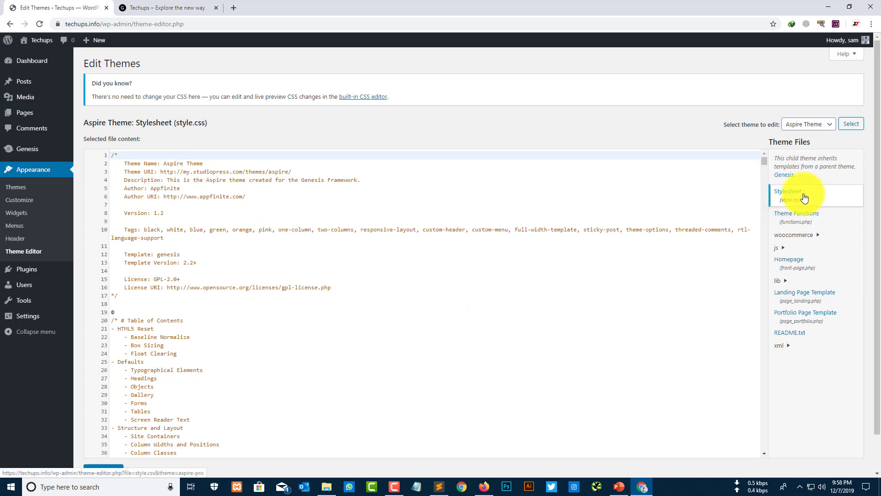
pyautogui.click(279, 304)
pyautogui.hotkey('ctrl', 'a')
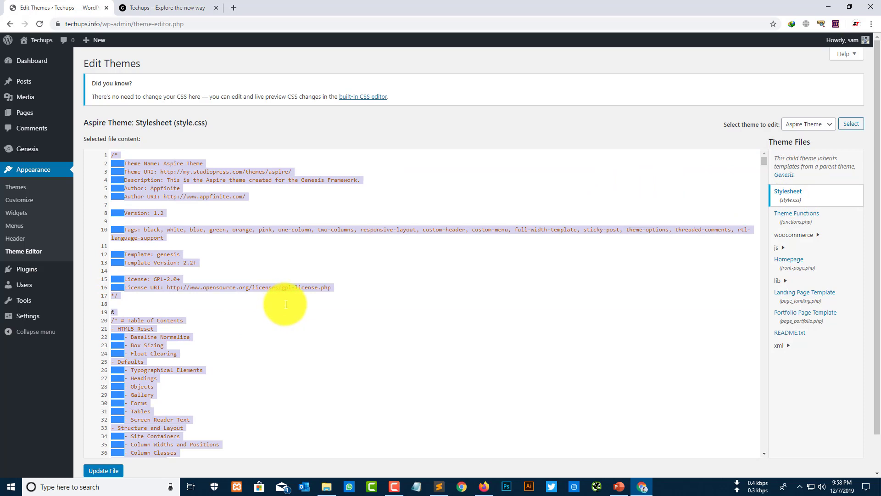
pyautogui.press('BackSpace')
pyautogui.hotkey('ctrl', 'v')
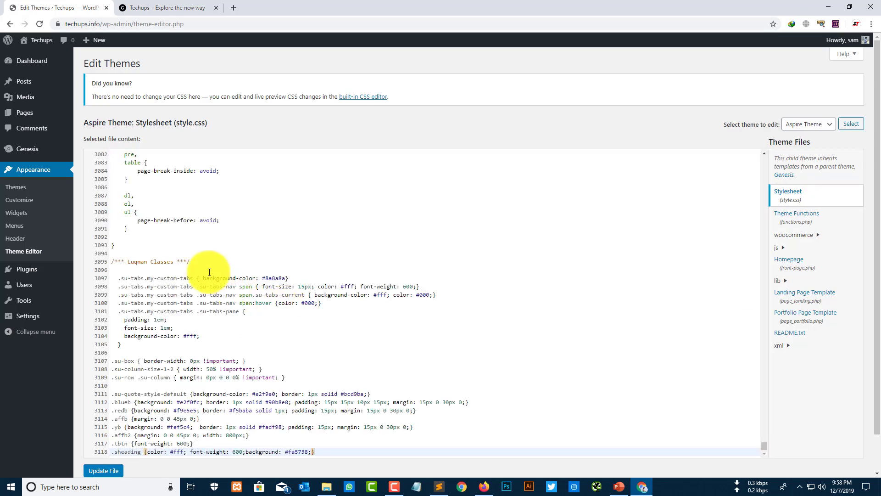
pyautogui.click(102, 471)
pyautogui.scroll(-5, 157, 395)
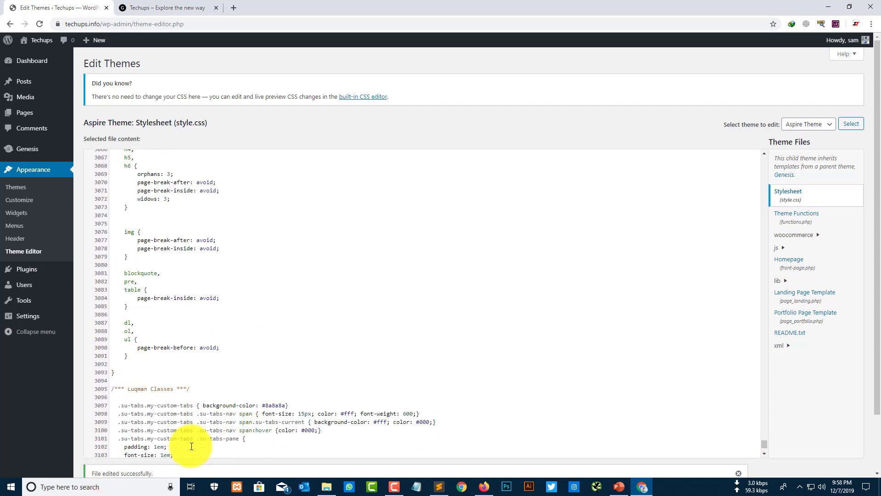
pyautogui.scroll(-2, 199, 447)
# Step: Reload the live site to see the new styling, then go to Genesis Theme Settings
pyautogui.click(129, 7)
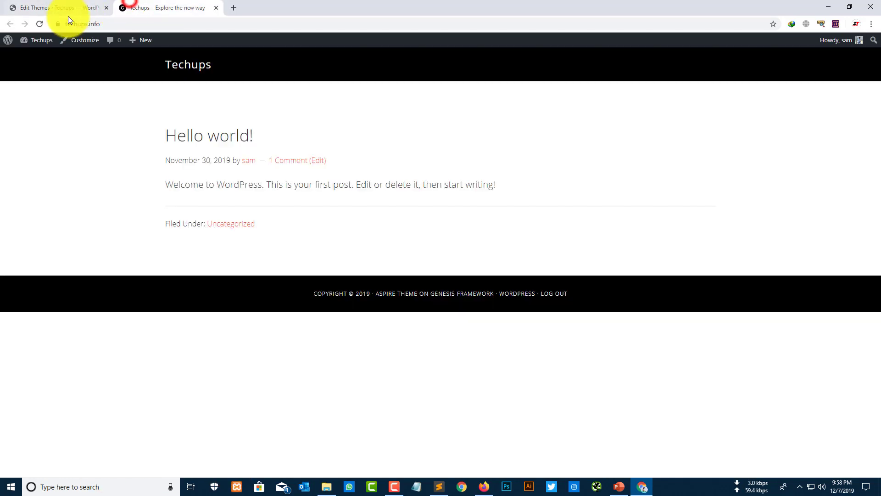
pyautogui.click(41, 25)
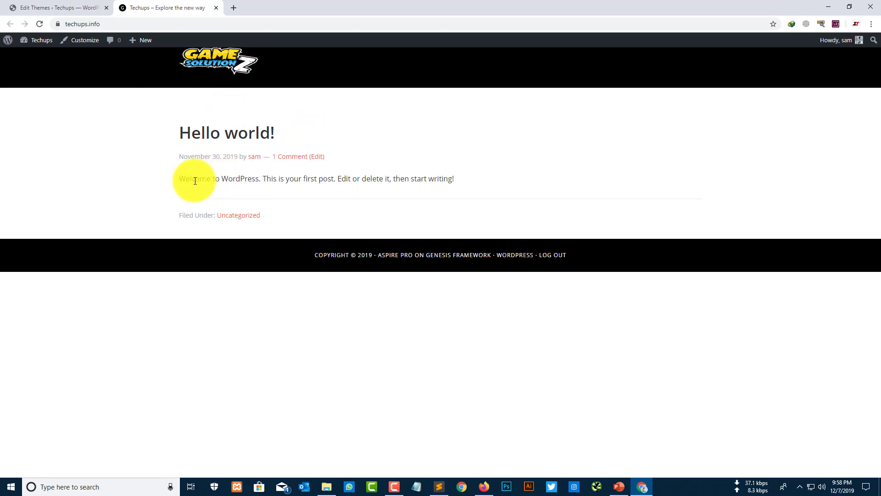
pyautogui.click(29, 4)
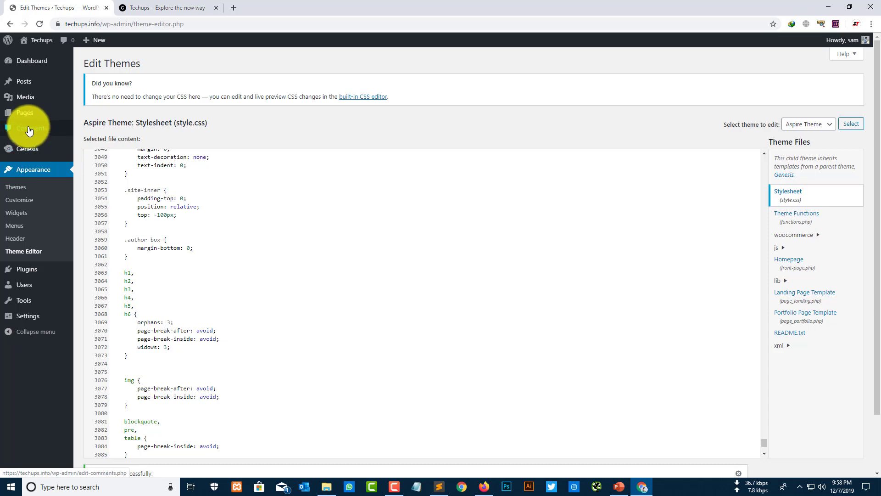
pyautogui.scroll(20, 173, 314)
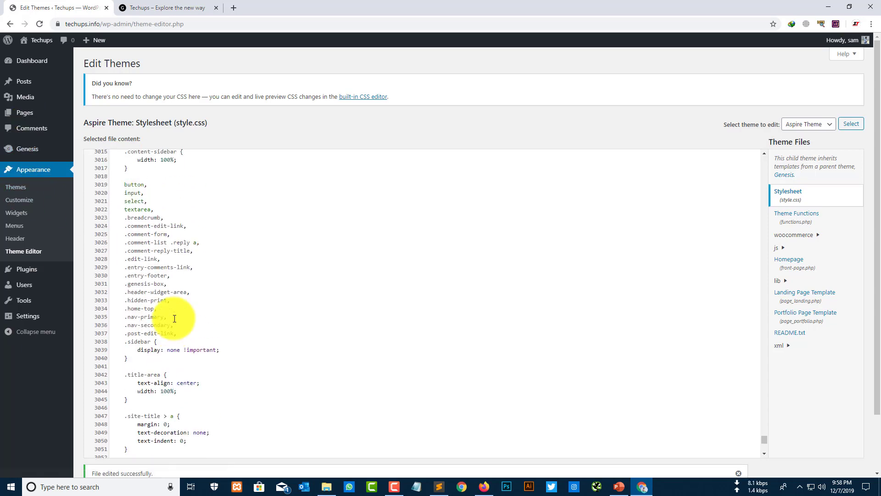
pyautogui.scroll(5, 173, 315)
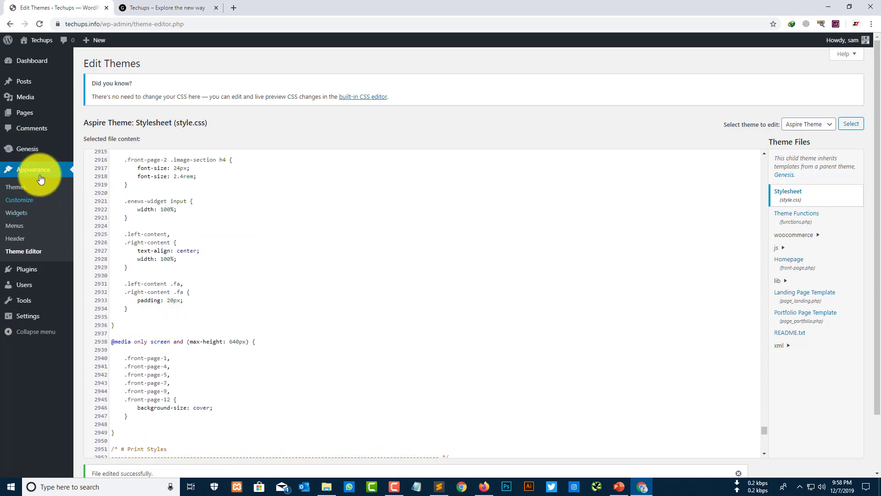
pyautogui.moveTo(27, 149)
pyautogui.click(97, 152)
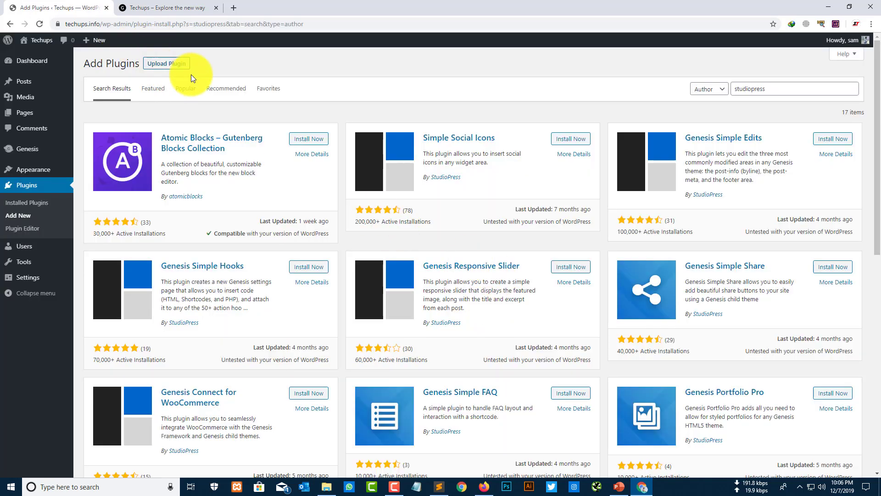
# Step: Install Genesis Simple Share, Simple Social Icons and Atomic Blocks from the studiopress results
pyautogui.scroll(-10, 412, 203)
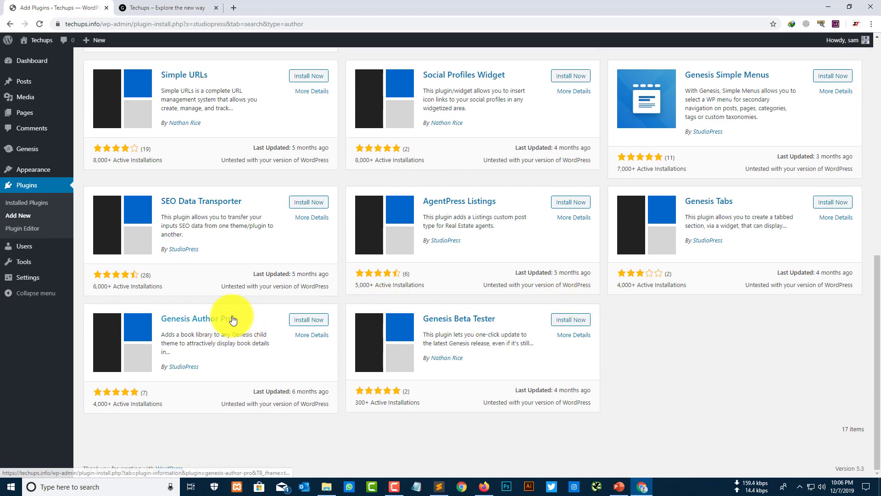
pyautogui.scroll(5, 234, 344)
pyautogui.scroll(5, 235, 349)
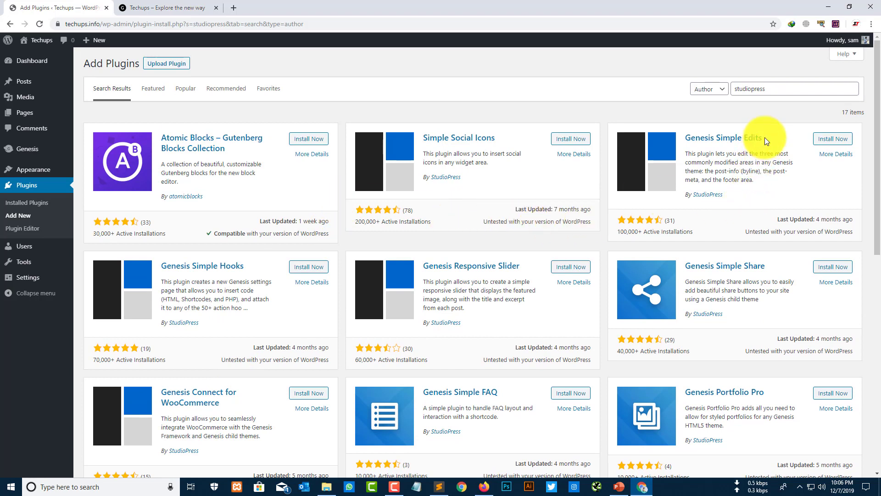
pyautogui.click(828, 267)
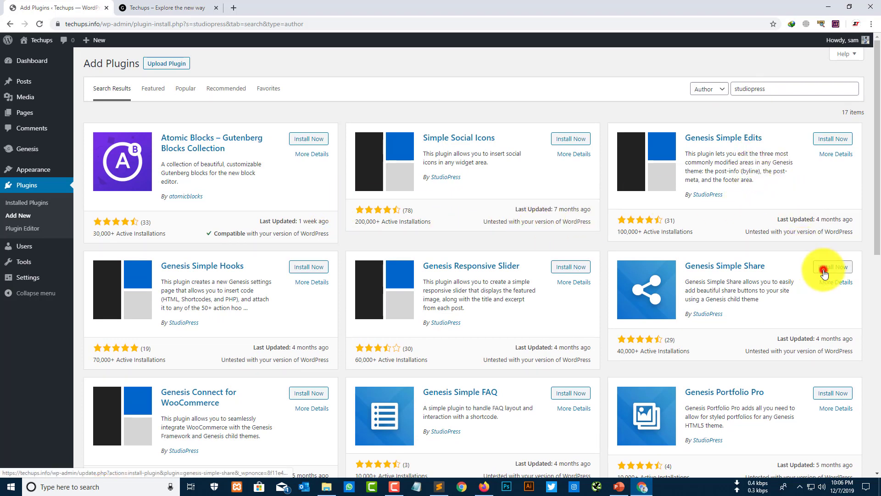
pyautogui.click(573, 143)
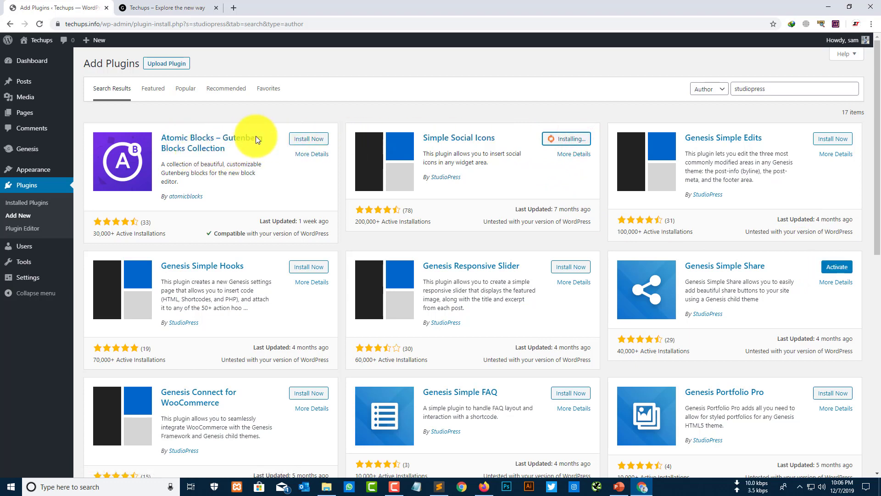
pyautogui.click(303, 140)
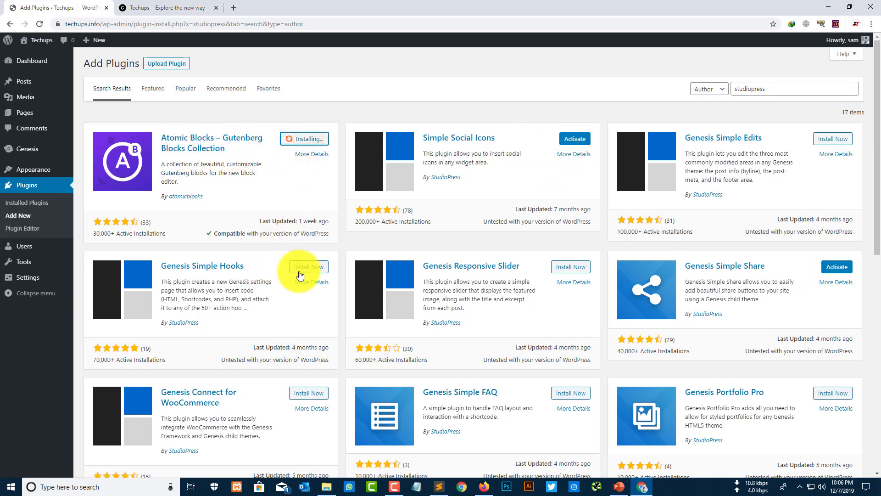
# Step: Install the Social Profiles Widget and Genesis Simple Menus plugins further down the list
pyautogui.scroll(-3, 255, 295)
pyautogui.scroll(-2, 527, 272)
pyautogui.scroll(-1, 527, 273)
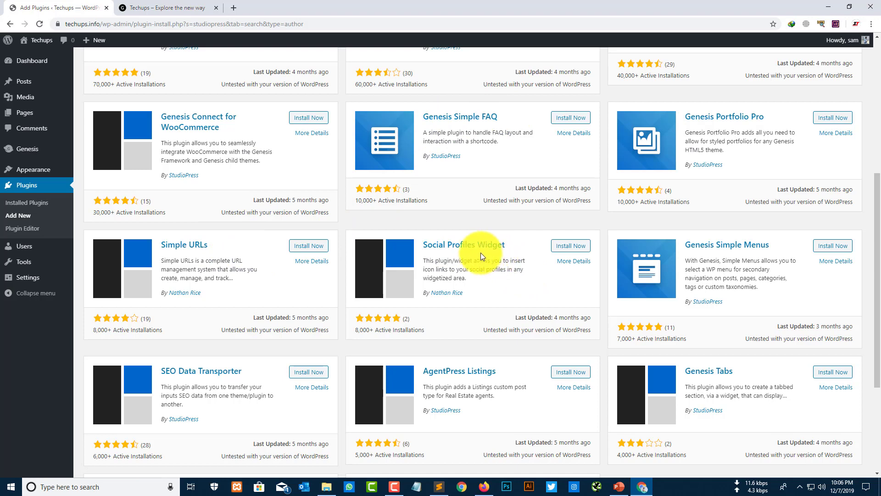
pyautogui.click(580, 251)
pyautogui.scroll(-2, 815, 253)
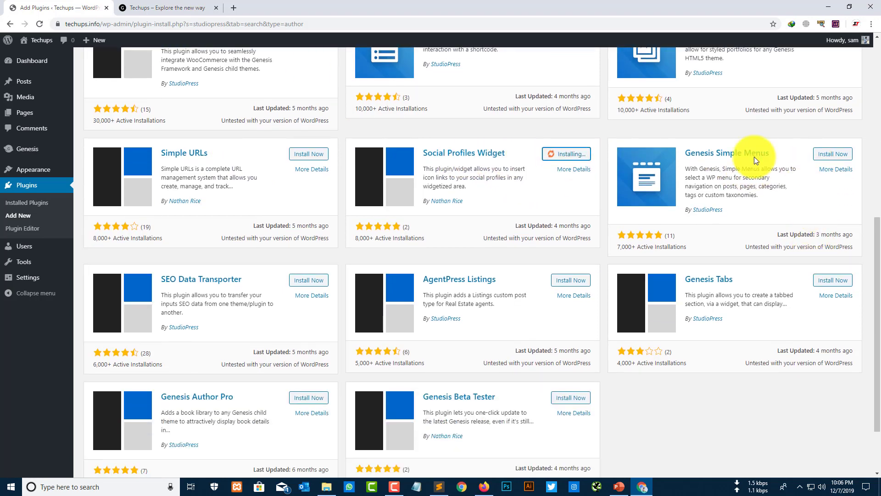
pyautogui.click(827, 155)
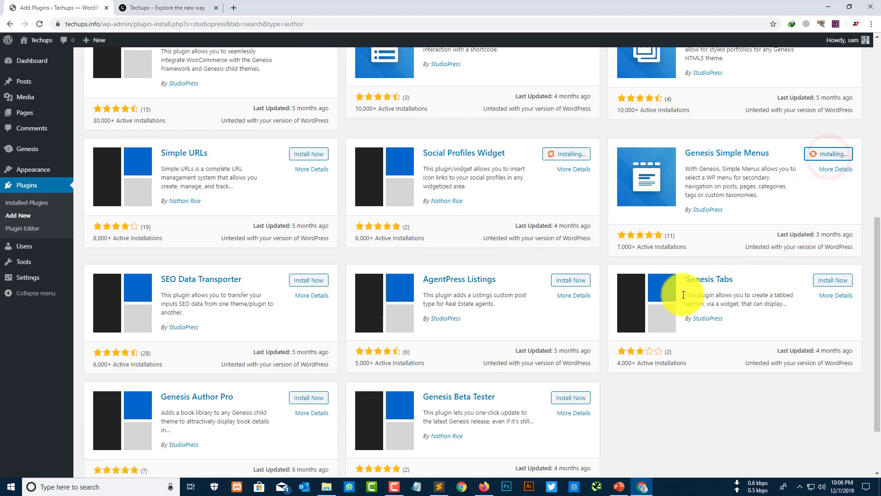
pyautogui.scroll(-2, 227, 285)
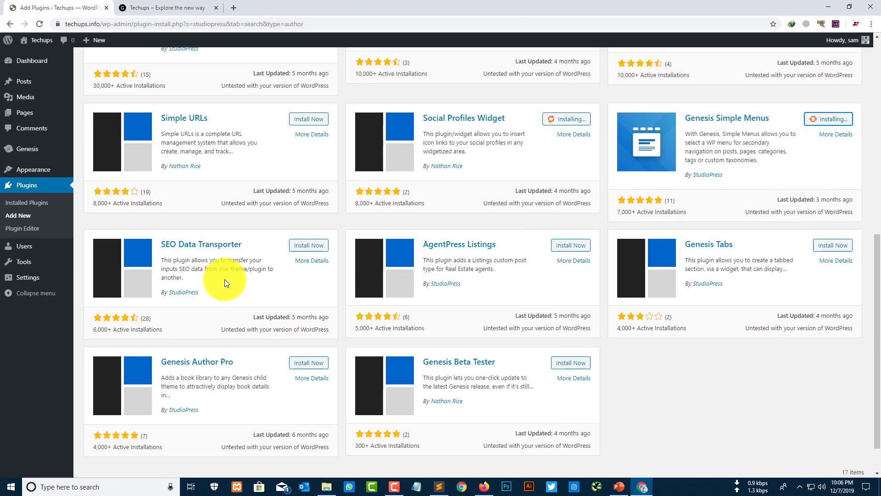
pyautogui.scroll(10, 590, 325)
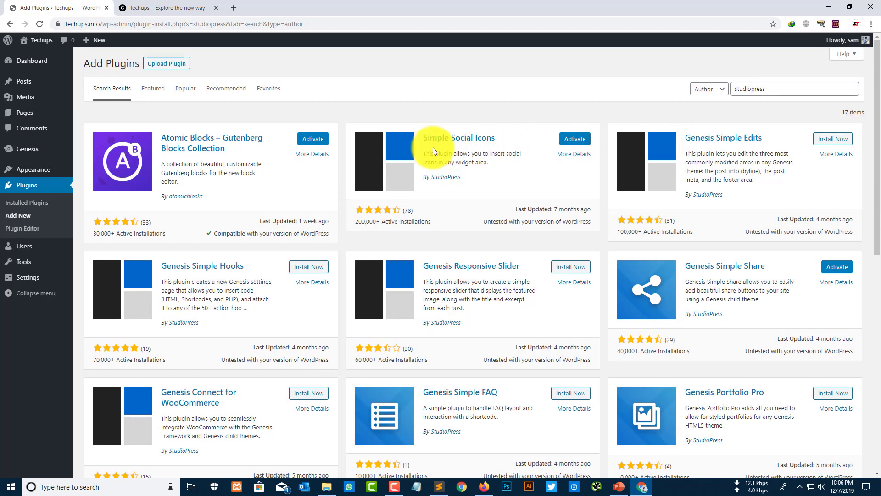
pyautogui.click(705, 90)
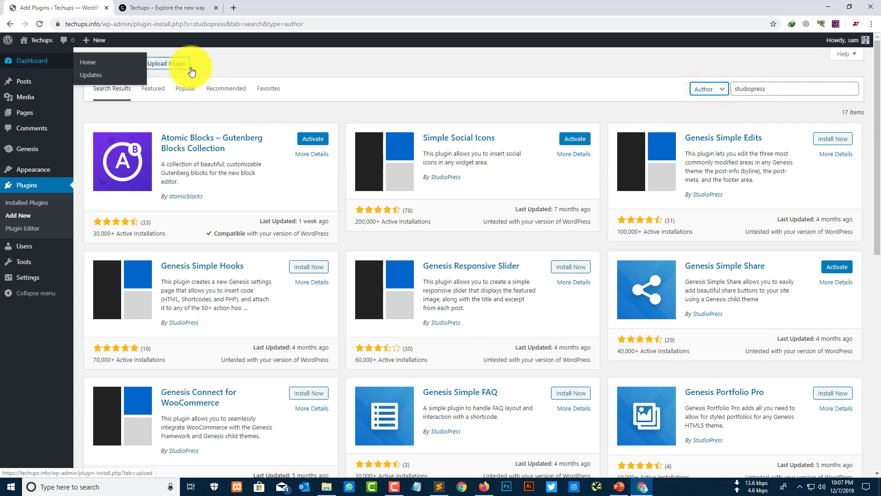
# Step: Bulk-activate all seven installed plugins from the Installed Plugins list
pyautogui.click(24, 204)
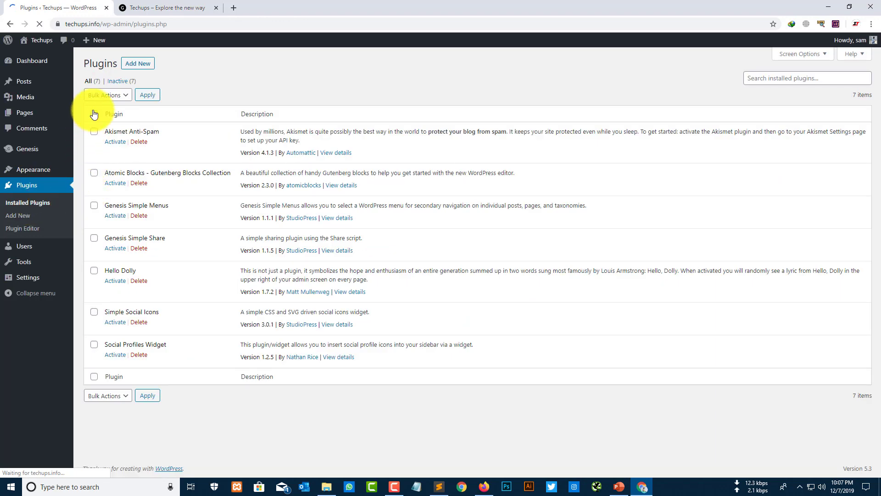
pyautogui.click(94, 113)
pyautogui.click(95, 94)
pyautogui.click(98, 115)
pyautogui.click(147, 95)
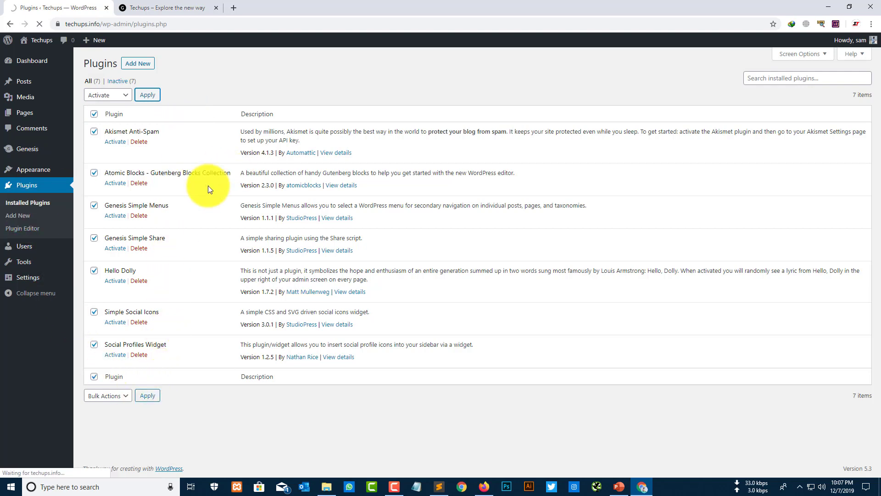
# Step: Open a blank Notepad window beside the Akismet setup page
pyautogui.click(416, 487)
pyautogui.moveTo(315, 100); pyautogui.dragTo(363, 94)
pyautogui.click(398, 144)
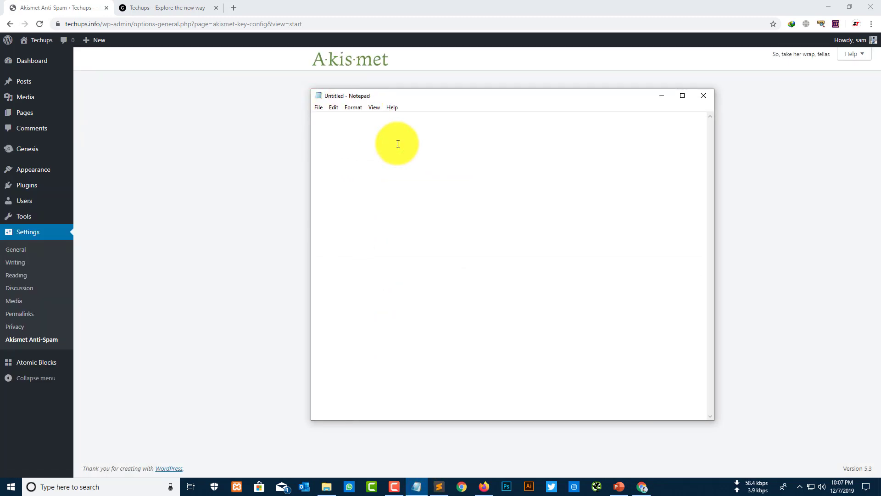
# Step: Close the empty Notepad window and go to Plugins > Add New
pyautogui.moveTo(64, 361)
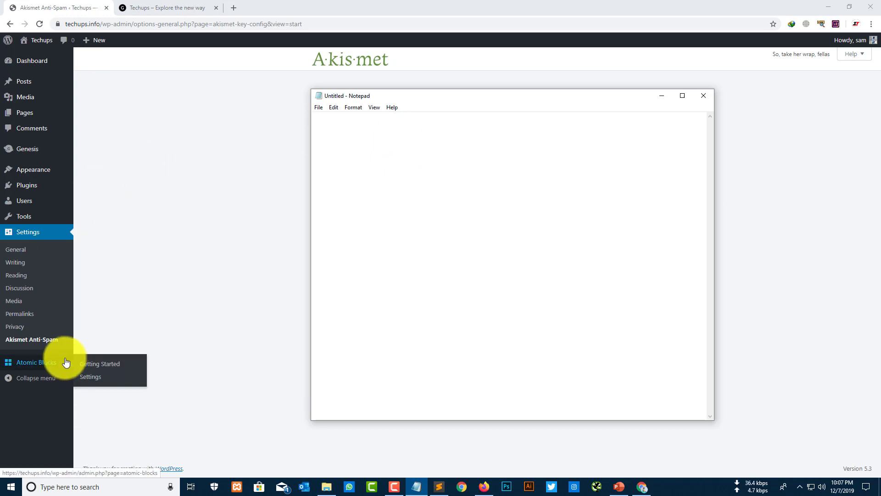
pyautogui.click(534, 188)
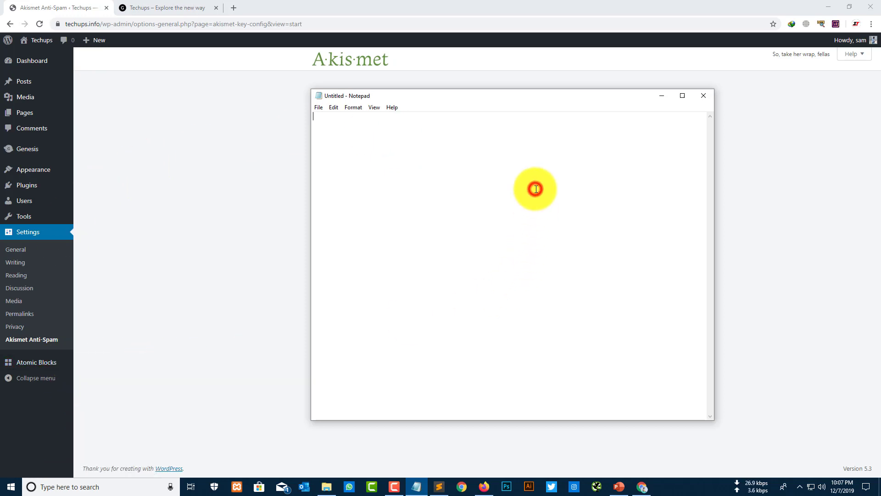
pyautogui.click(704, 99)
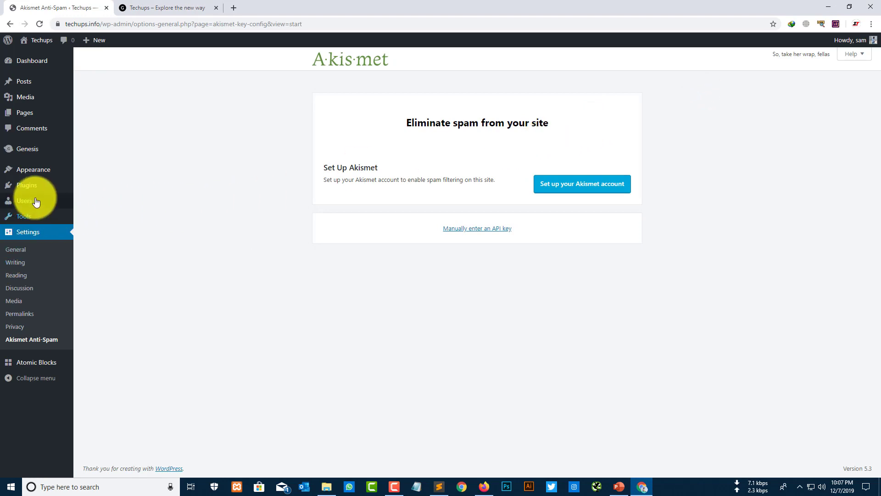
pyautogui.moveTo(39, 188)
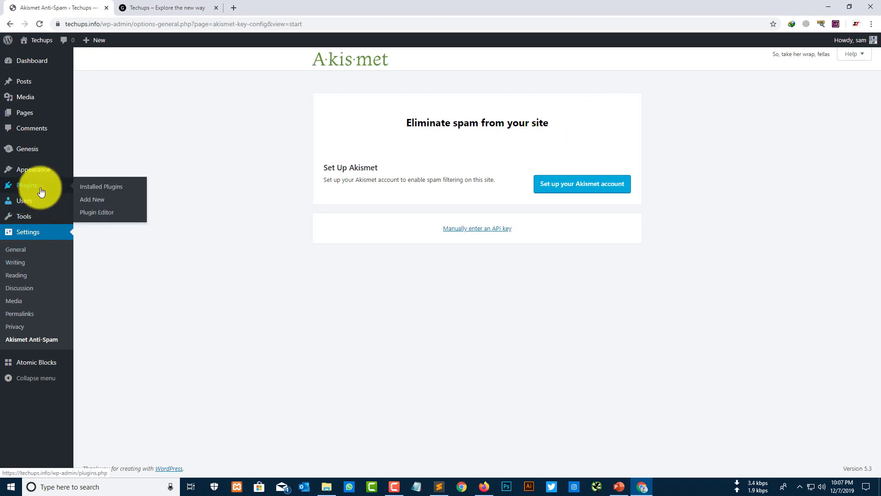
pyautogui.click(97, 198)
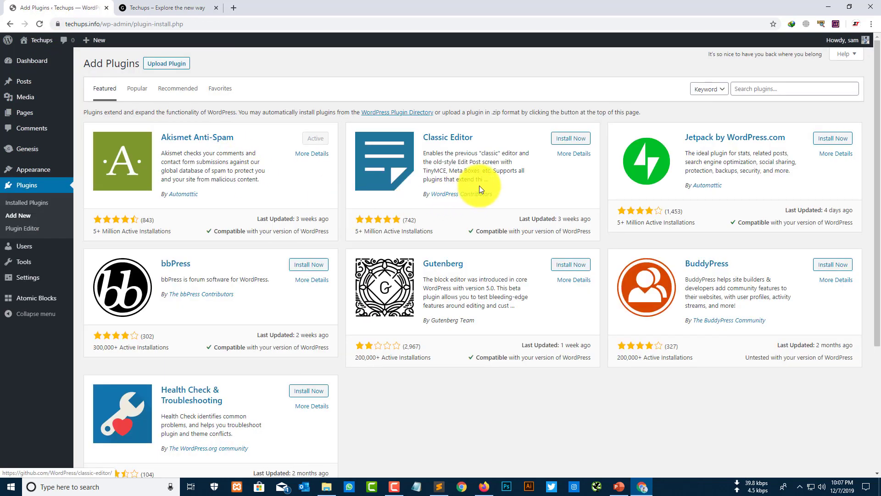
# Step: Install the Classic Editor plugin, then bring up the Popular plugins list
pyautogui.click(583, 137)
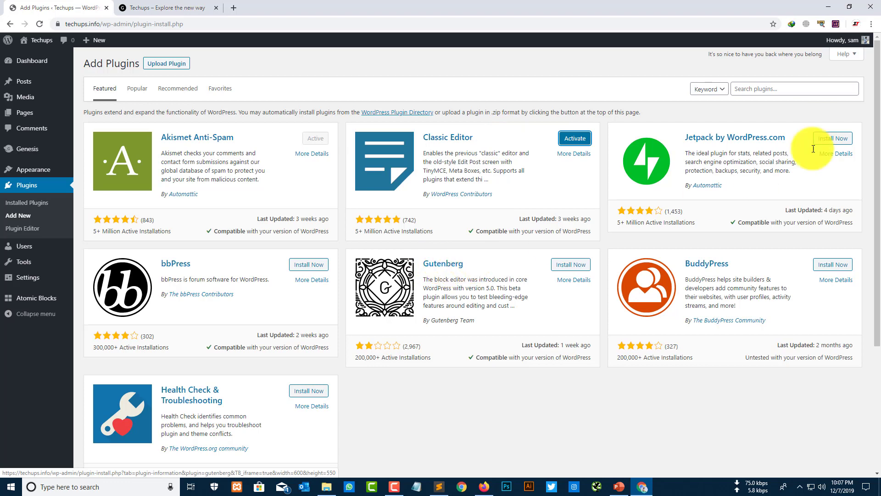
pyautogui.click(764, 83)
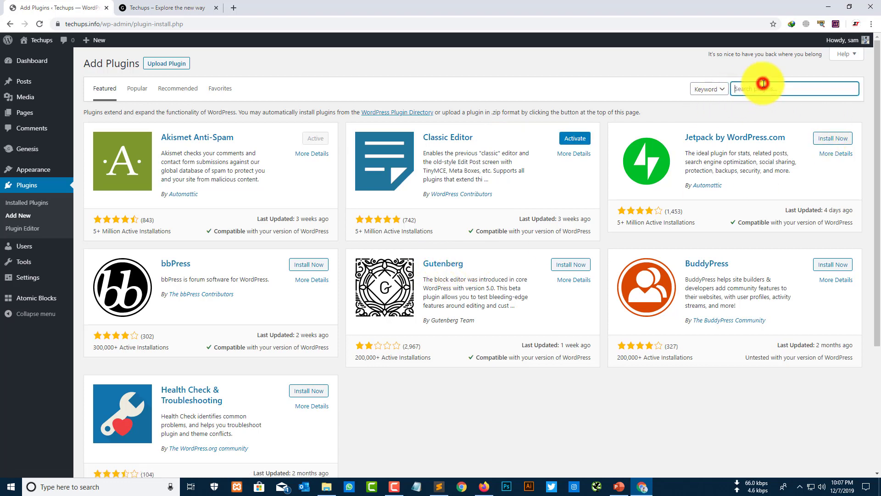
pyautogui.click(145, 95)
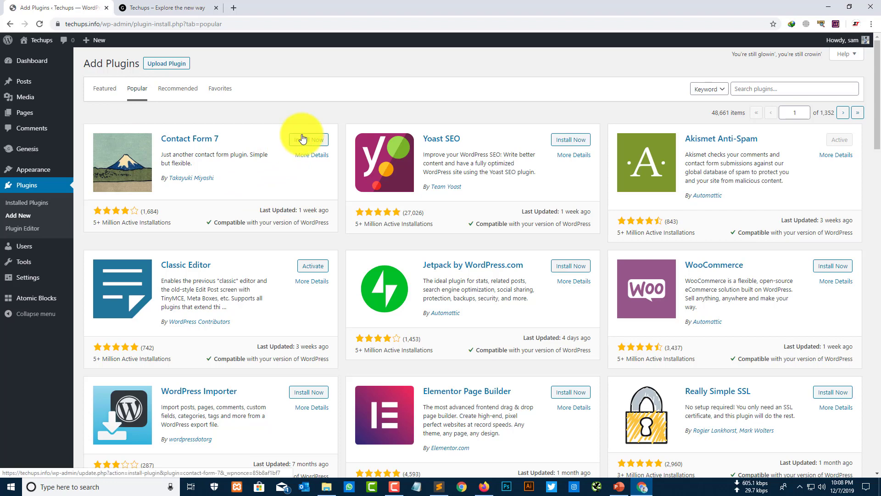
# Step: Install Contact Form 7, Jetpack and Yoast SEO from the Popular plugins
pyautogui.click(302, 138)
pyautogui.click(570, 267)
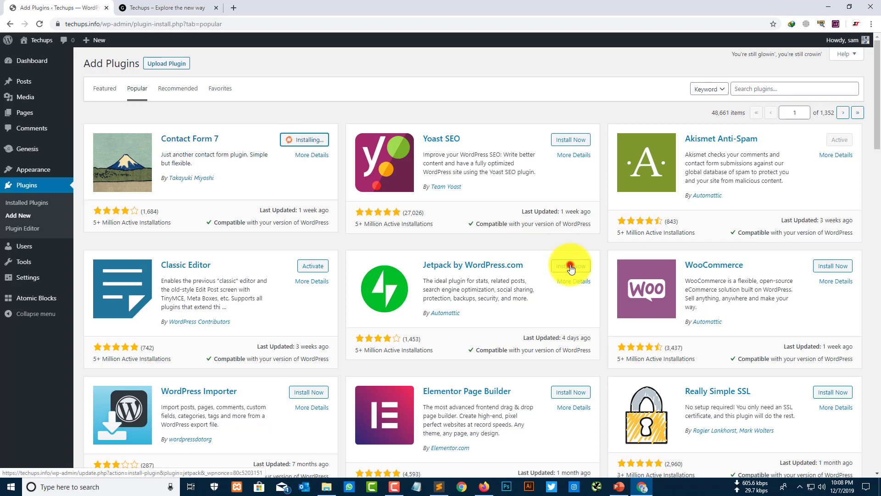
pyautogui.click(574, 143)
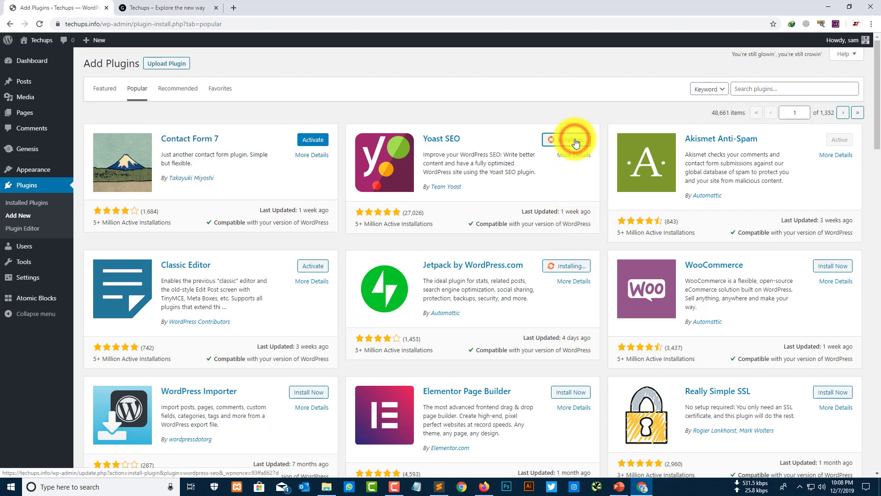
pyautogui.scroll(-3, 302, 252)
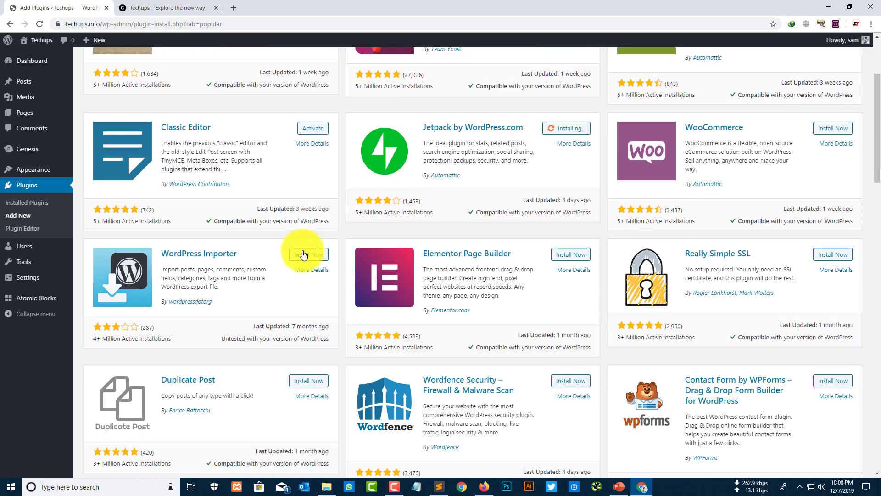
pyautogui.scroll(-2, 246, 243)
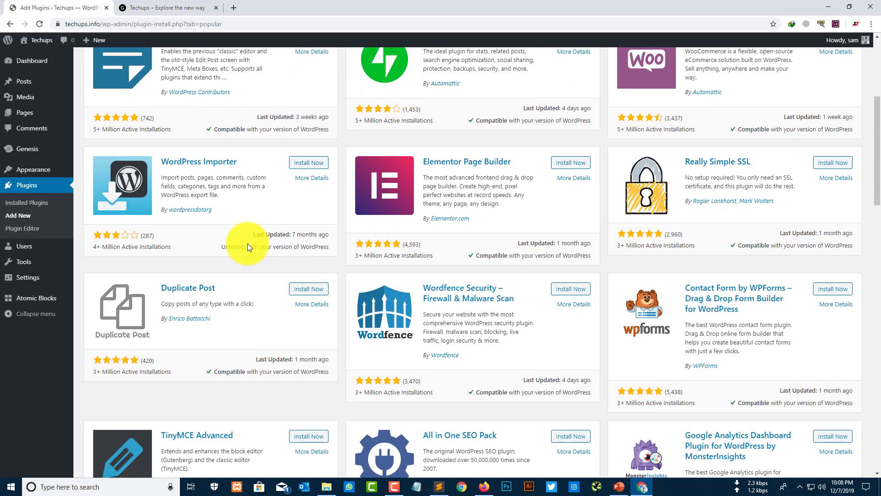
pyautogui.scroll(-4, 247, 243)
pyautogui.scroll(-1, 247, 243)
pyautogui.scroll(10, 247, 243)
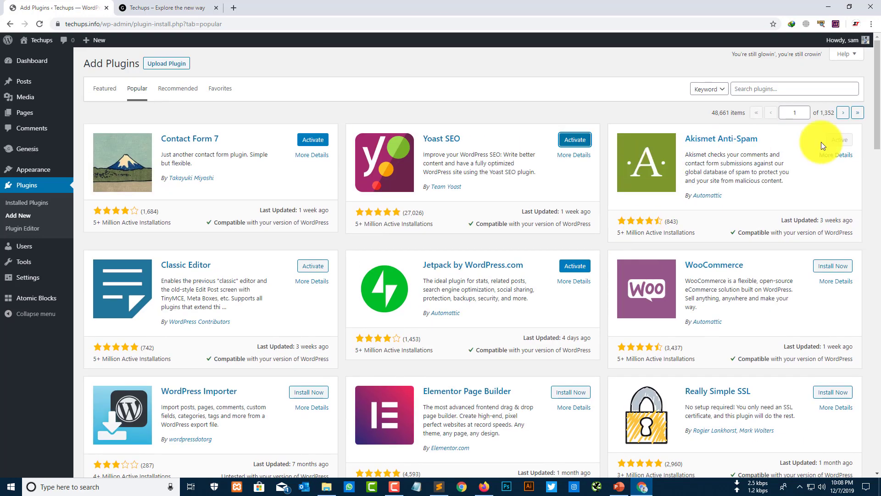
# Step: Search plugins for 'short pixel' and install ShortPixel Image Optimizer
pyautogui.click(799, 87)
pyautogui.write('short pixel')
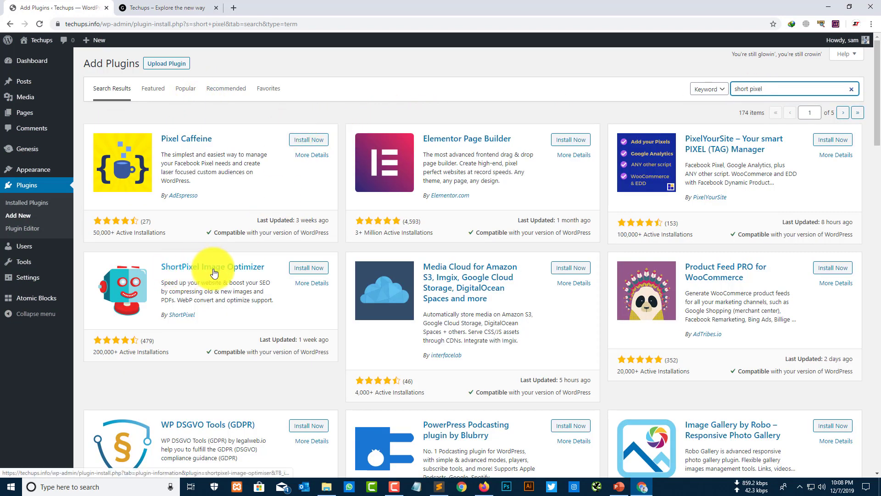
pyautogui.click(298, 268)
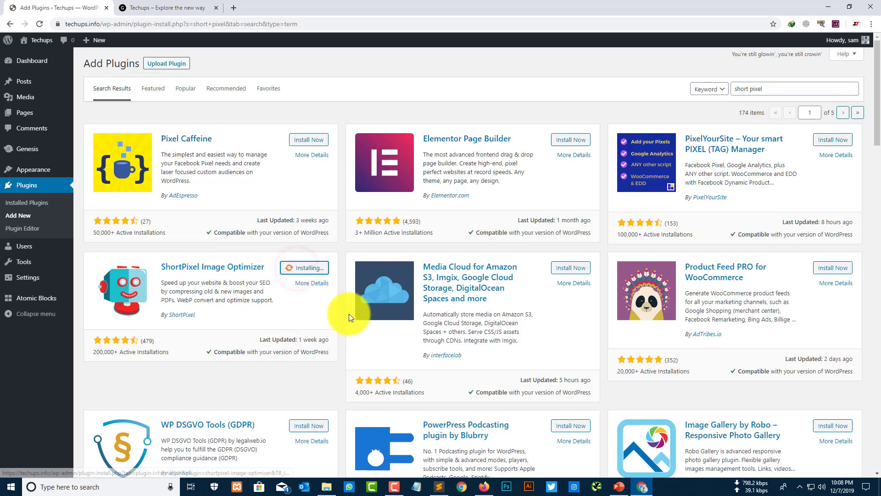
pyautogui.scroll(-4, 349, 315)
pyautogui.scroll(-3, 342, 307)
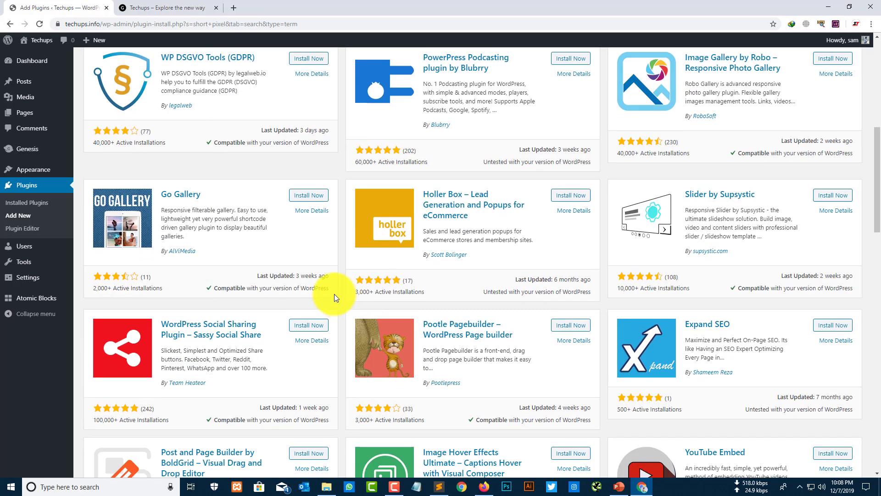
pyautogui.scroll(-4, 335, 298)
pyautogui.scroll(10, 459, 248)
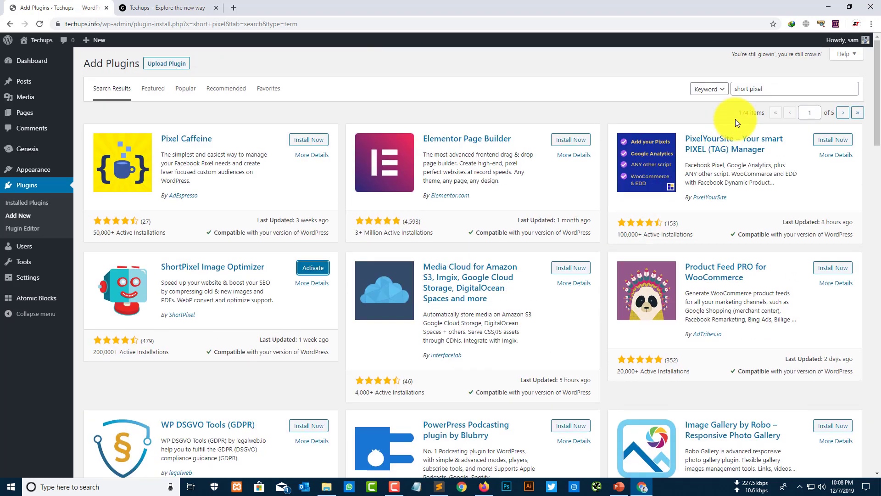
pyautogui.moveTo(767, 89); pyautogui.dragTo(729, 95)
# Step: Search 'shortcodes ultimate' and install the Shortcodes Ultimate plugin
pyautogui.write('sh')
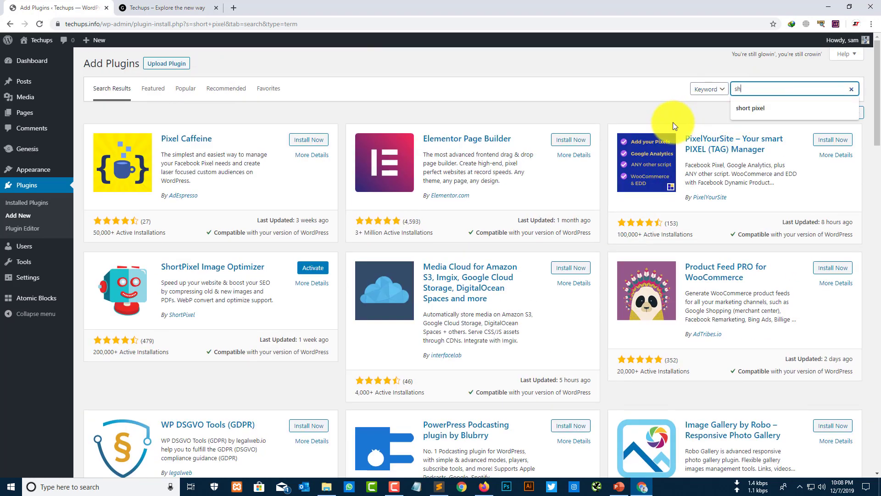
pyautogui.write('ortcodes utl')
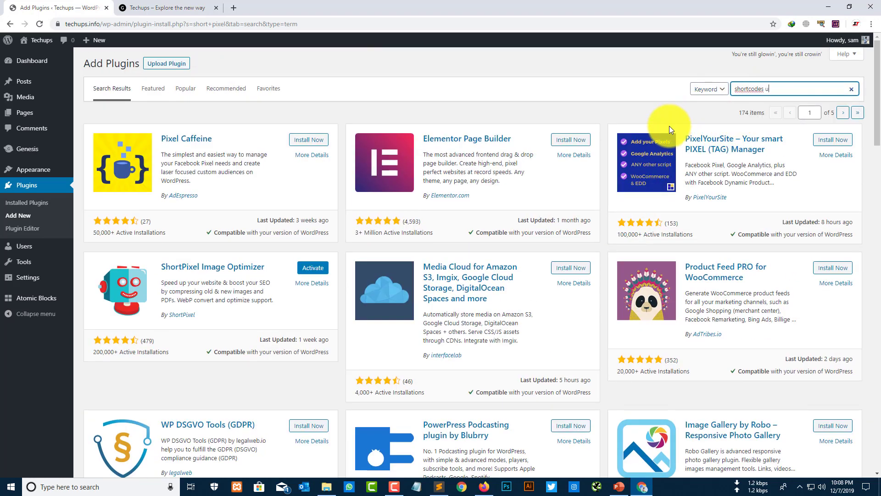
pyautogui.press('BackSpace')
pyautogui.press('BackSpace')
pyautogui.write('ltimate')
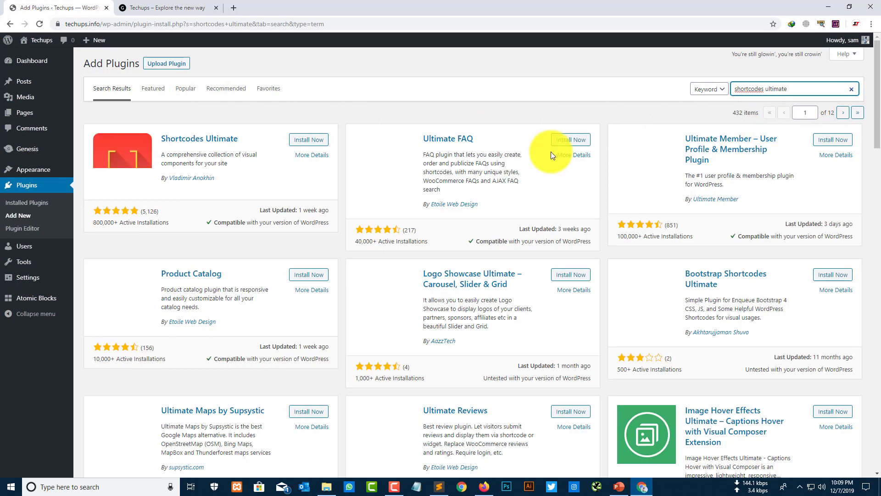
pyautogui.click(305, 139)
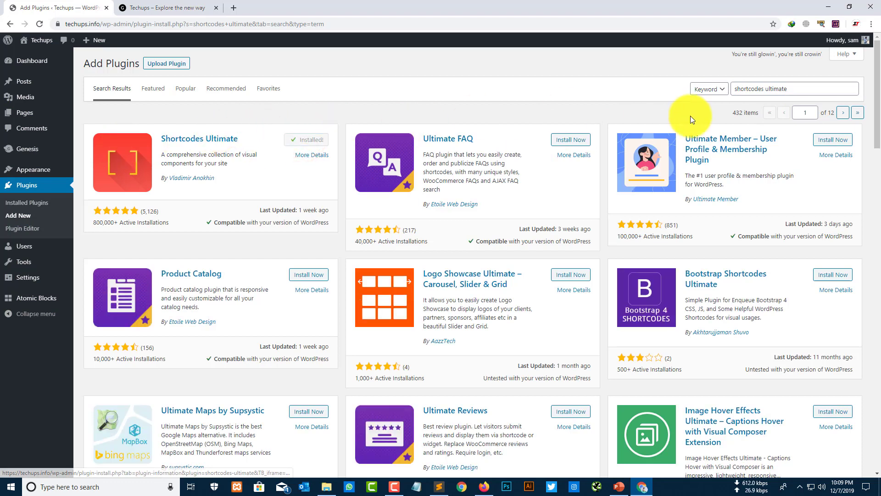
# Step: Search 'easy table of content' and install the Easy Table of Contents plugin
pyautogui.tripleClick(803, 88)
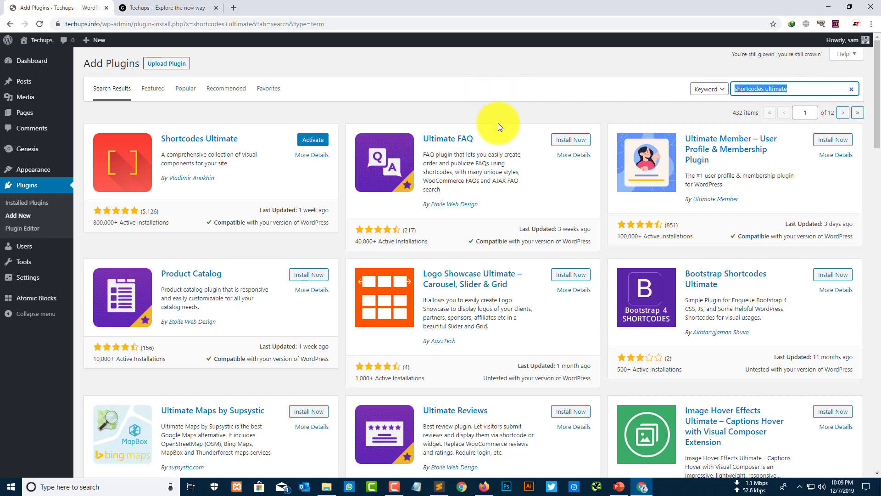
pyautogui.press('BackSpace')
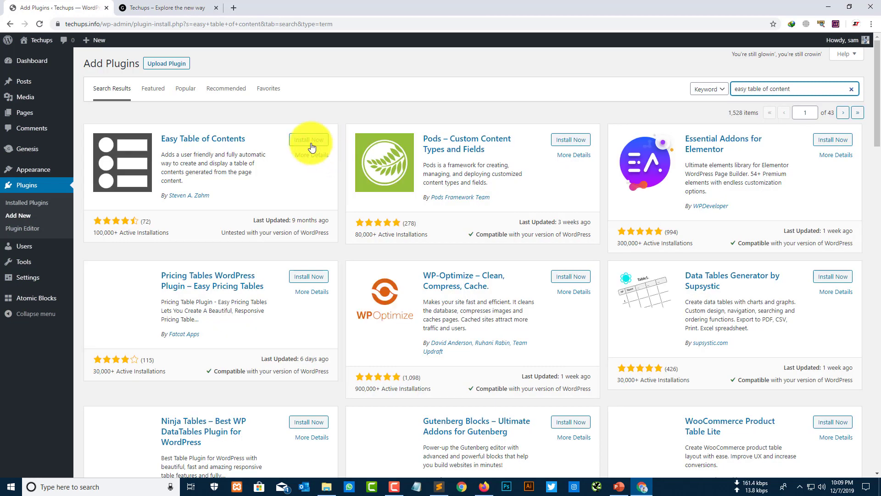
pyautogui.click(311, 146)
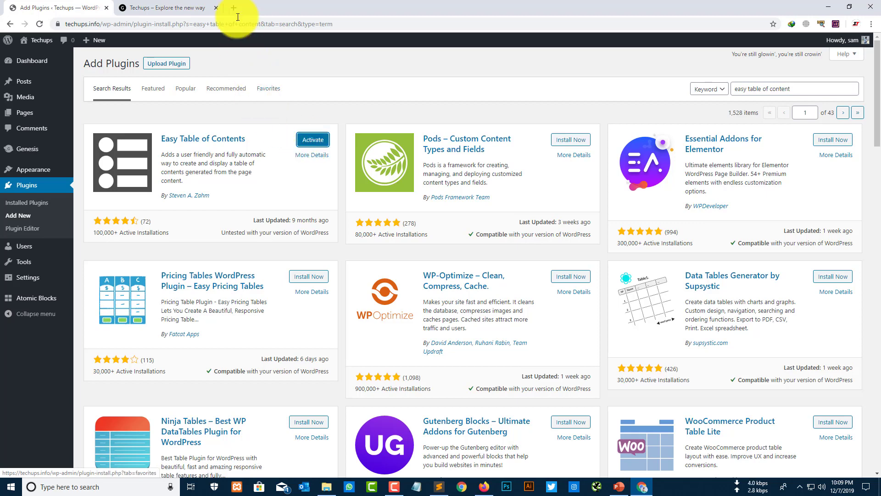
# Step: Search the web for 'amalinkspro' in a new tab and open the AmaLinks Pro site
pyautogui.click(234, 8)
pyautogui.write('amalinkspro')
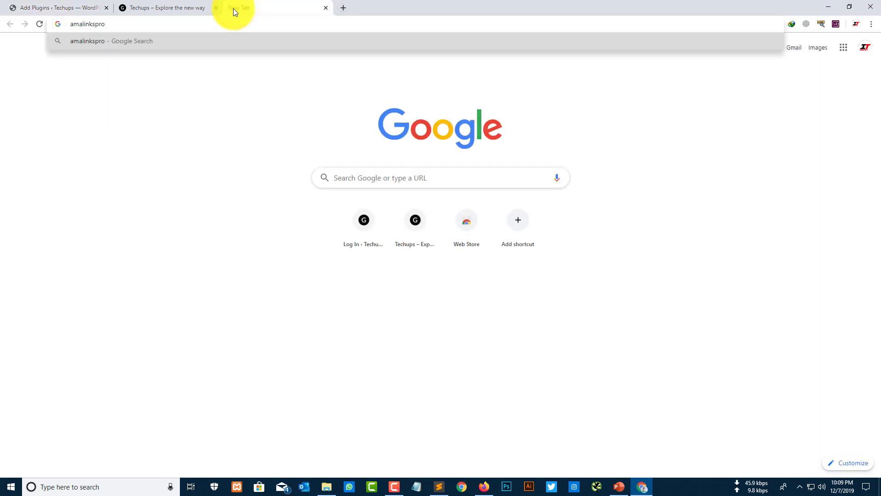
pyautogui.press('Return')
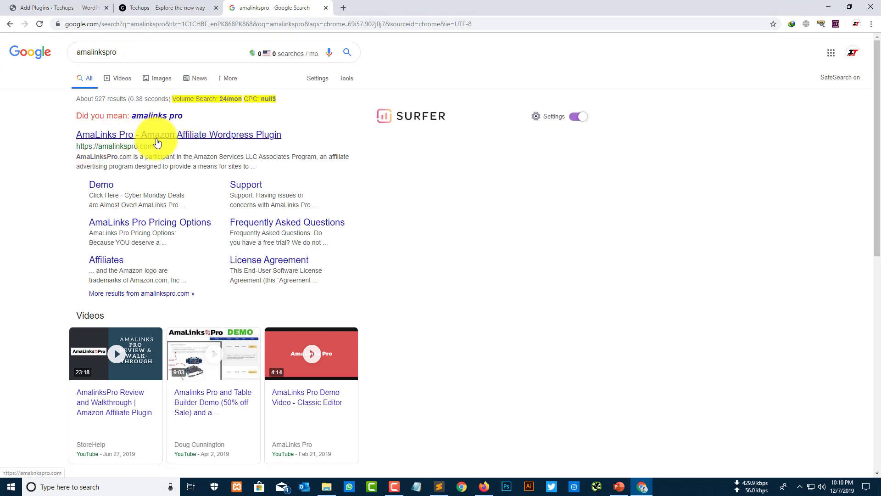
pyautogui.click(269, 143)
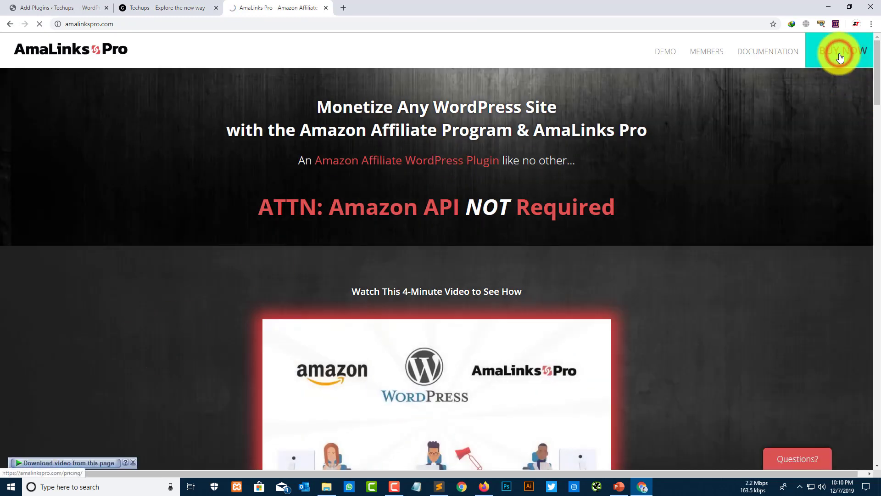
# Step: Scroll through the AmaLinks Pro pricing plans, Basic $67 to Platinum $497, and the money-back guarantee
pyautogui.scroll(-3, 232, 252)
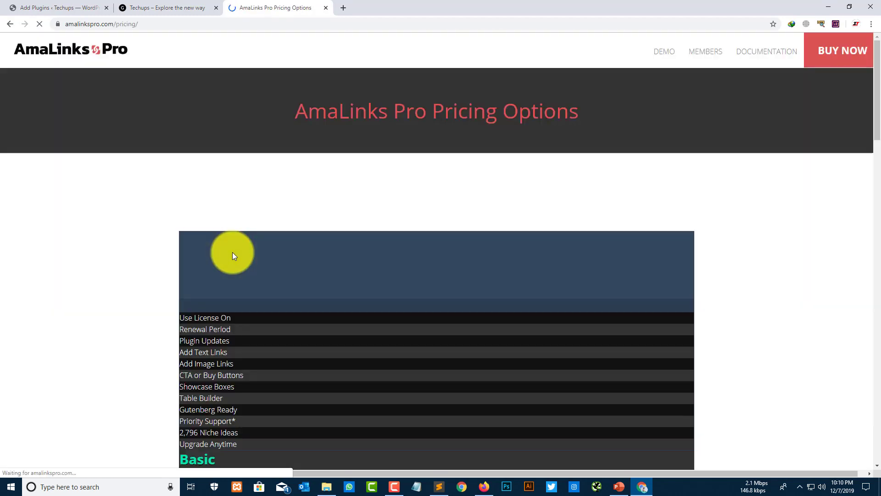
pyautogui.scroll(-4, 173, 247)
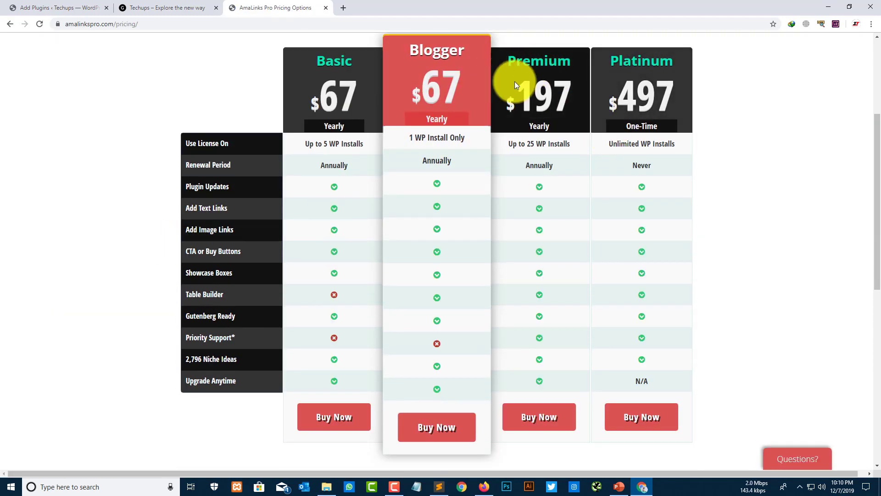
pyautogui.scroll(-10, 270, 187)
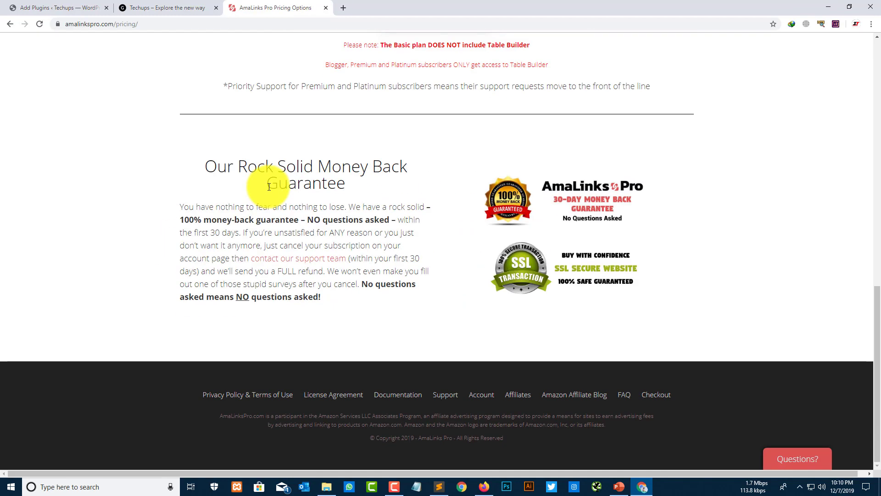
pyautogui.scroll(15, 268, 190)
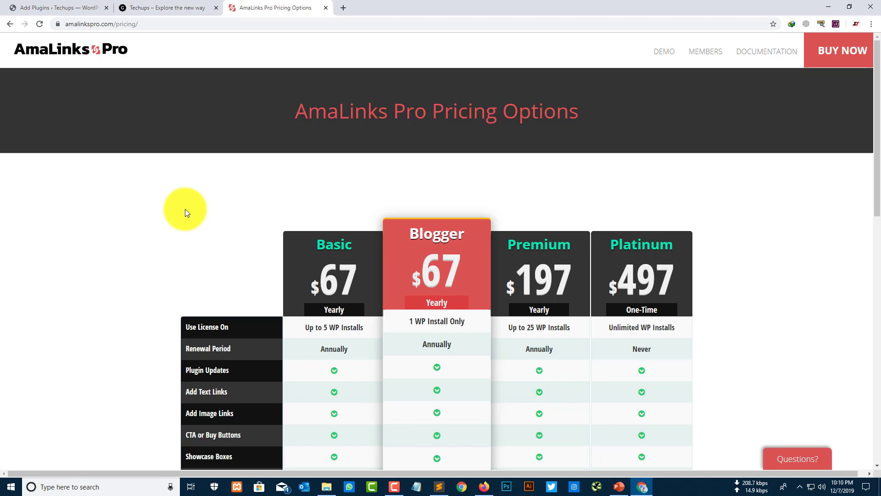
# Step: Close the AmaLinks tab and bulk-activate all seven inactive plugins under Installed Plugins
pyautogui.hotkey('ctrl', 'w')
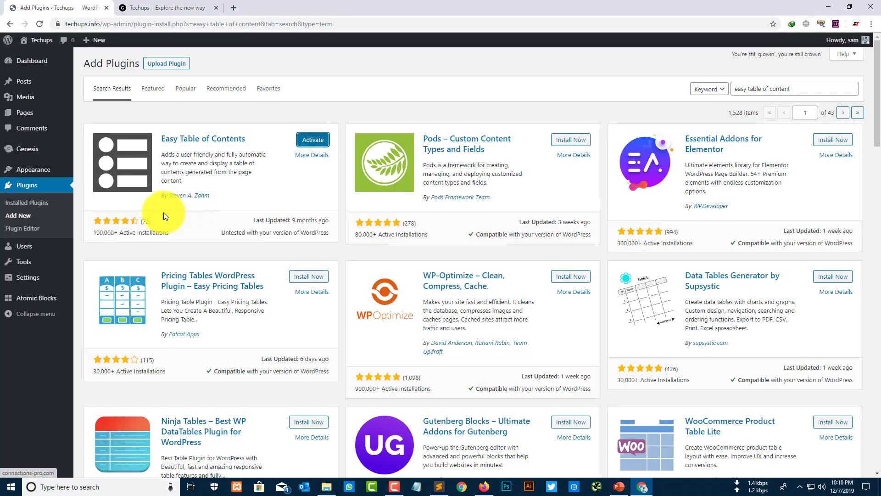
pyautogui.moveTo(62, 254)
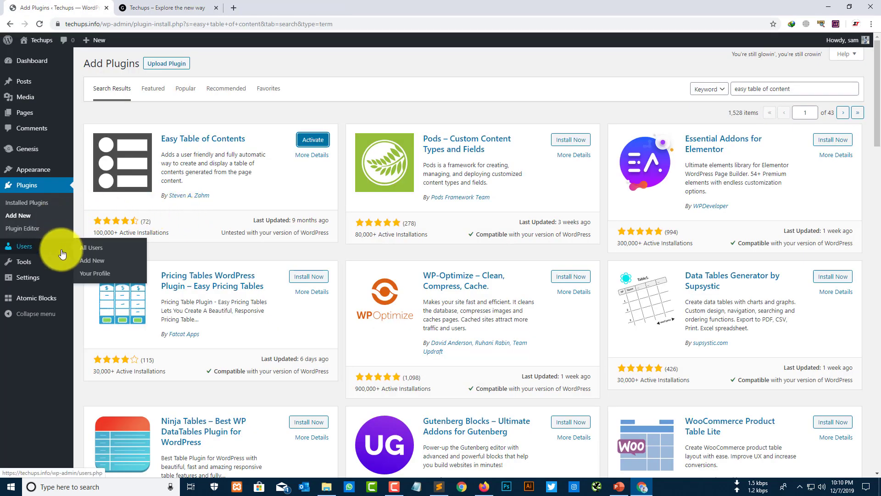
pyautogui.click(29, 204)
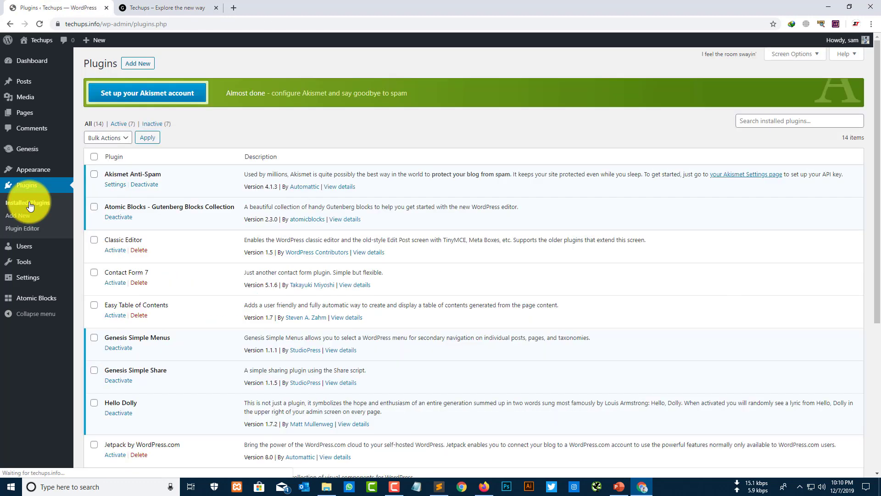
pyautogui.click(146, 125)
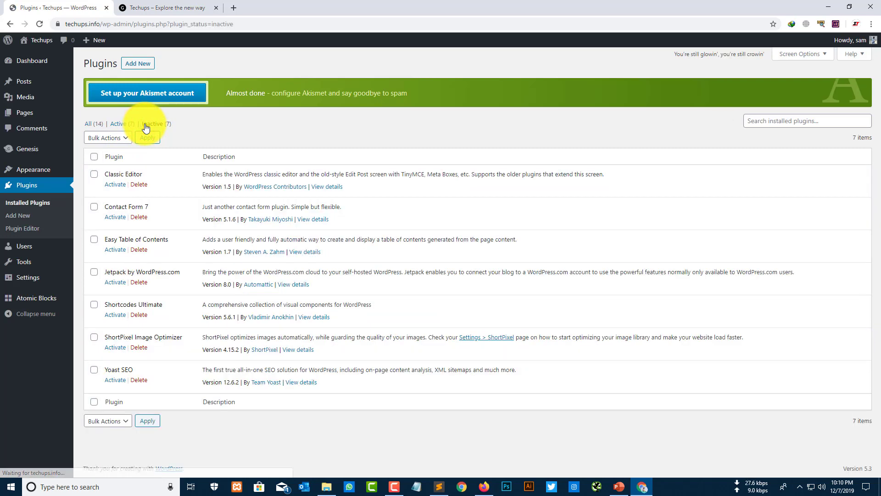
pyautogui.click(107, 138)
pyautogui.click(104, 158)
pyautogui.click(152, 137)
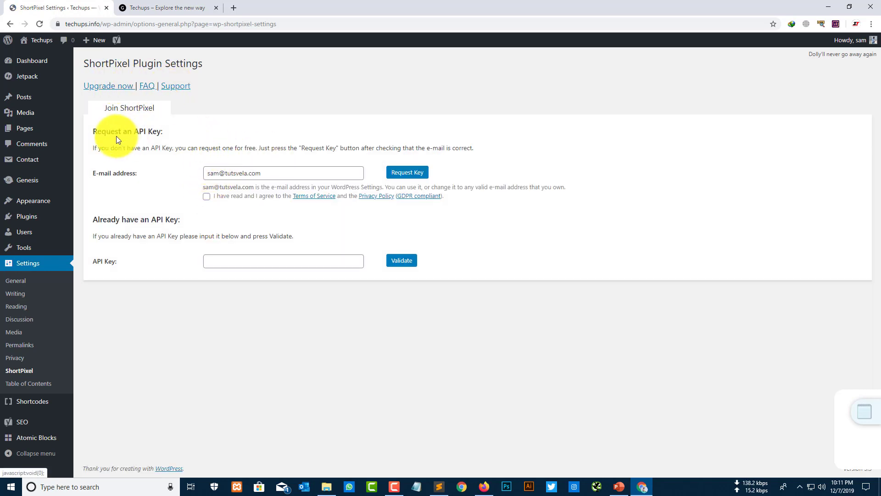
# Step: Replace the ShortPixel e-mail address with your own, accept the terms and request an API key
pyautogui.moveTo(107, 131); pyautogui.dragTo(232, 131)
pyautogui.click(252, 131)
pyautogui.moveTo(289, 167)
pyautogui.mouseDown()
pyautogui.moveTo(101, 165)
pyautogui.moveTo(279, 171)
pyautogui.mouseUp()
pyautogui.hotkey('ctrl', 'a')
pyautogui.press('BackSpace')
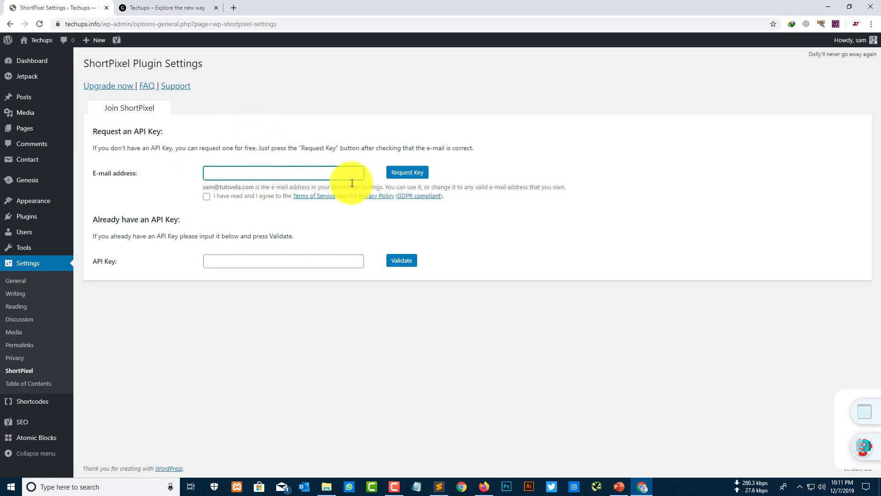
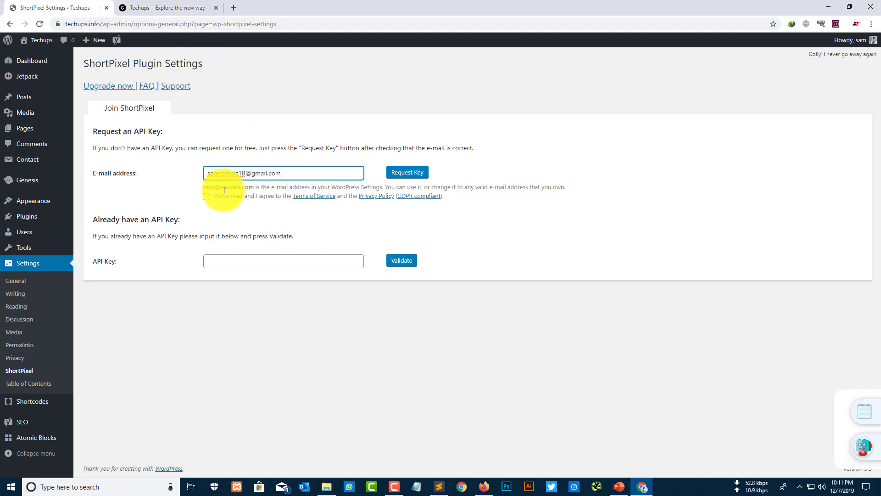
pyautogui.click(207, 197)
pyautogui.click(407, 174)
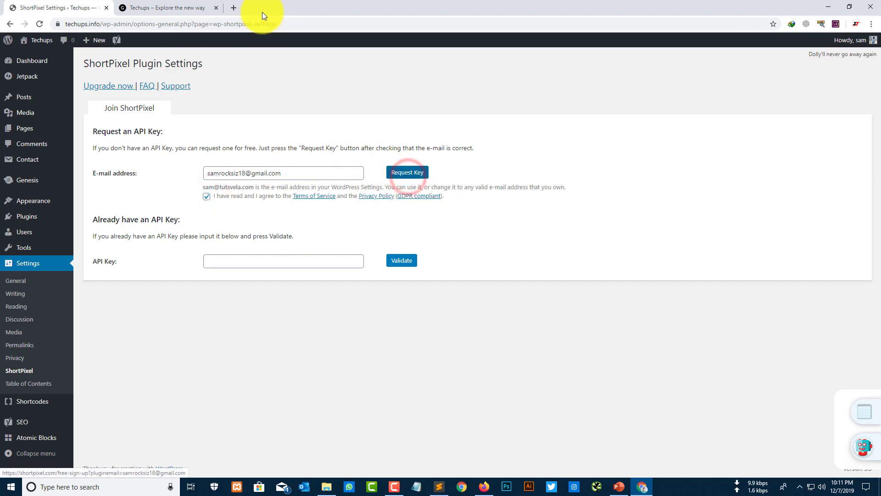
pyautogui.click(234, 8)
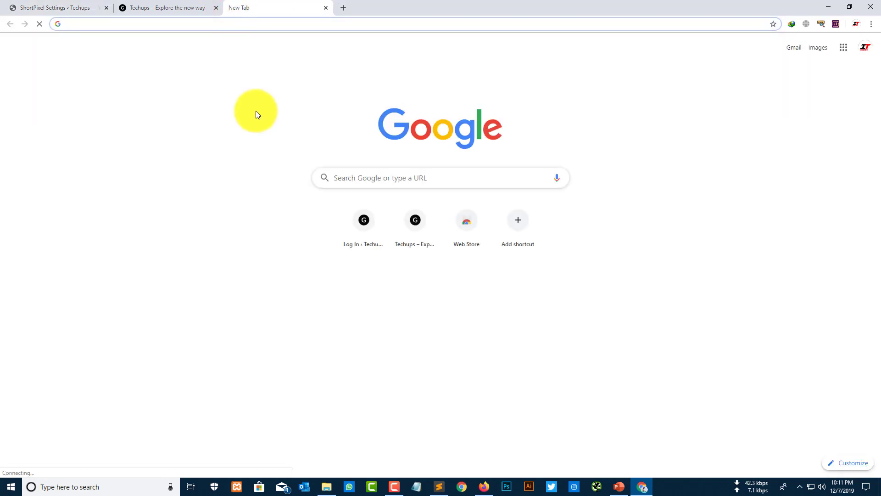
# Step: Open Gmail in the new tab, then check the API key field in ShortPixel settings
pyautogui.write('gmaing')
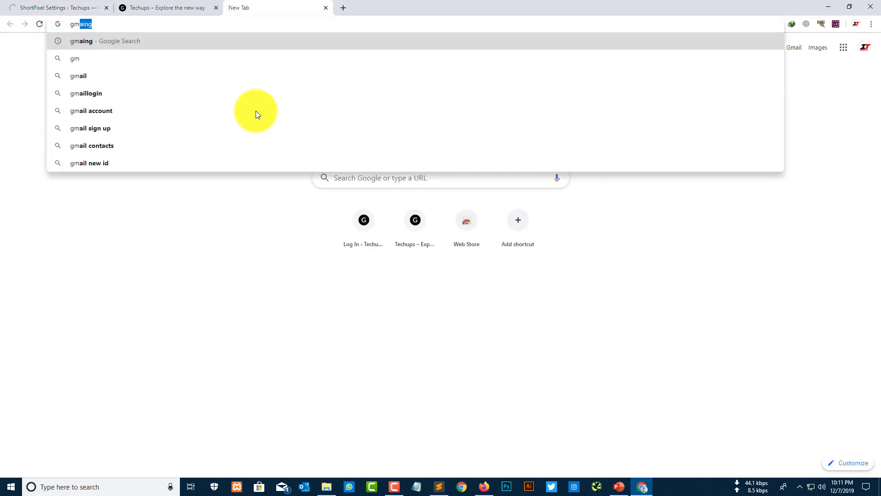
pyautogui.click(793, 47)
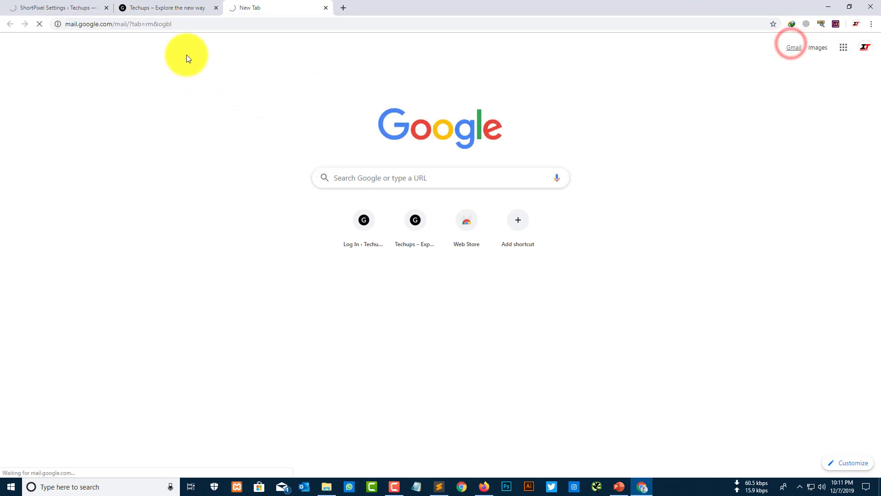
pyautogui.click(87, 6)
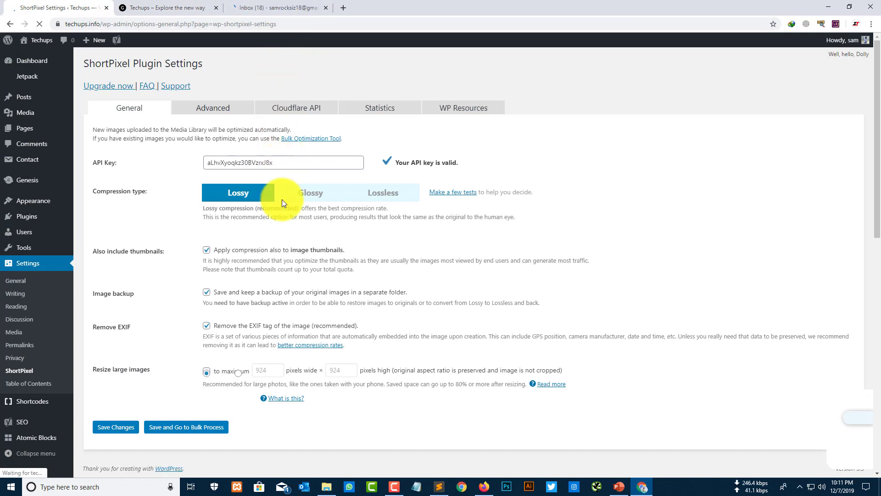
pyautogui.doubleClick(236, 164)
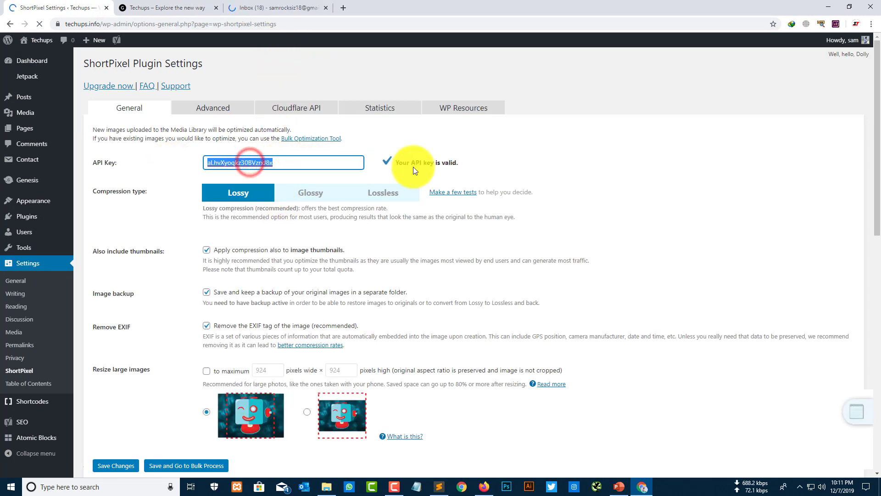
pyautogui.click(304, 161)
pyautogui.doubleClick(303, 162)
# Step: Copy the API key from the Welcome to ShortPixel email and return to the settings
pyautogui.click(264, 6)
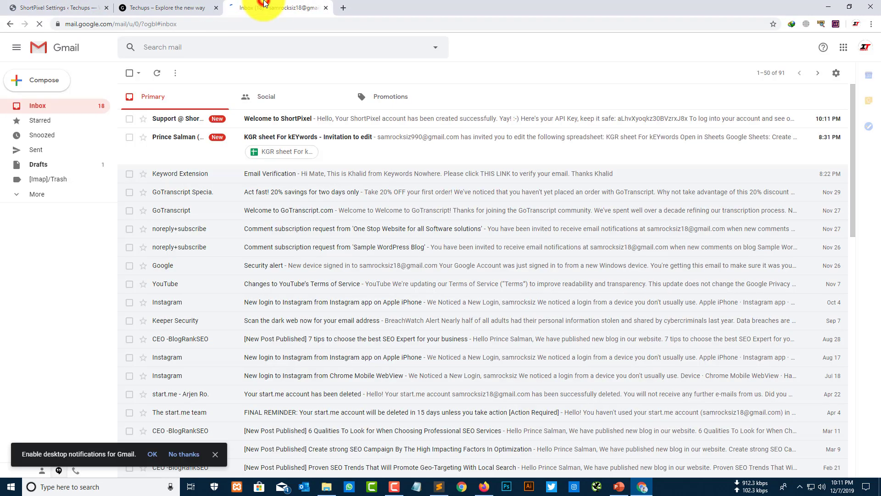
pyautogui.click(289, 119)
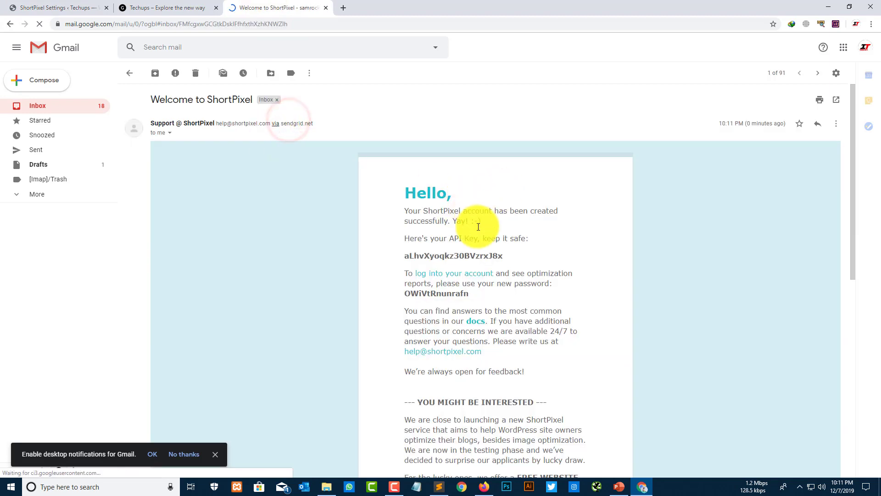
pyautogui.doubleClick(413, 256)
pyautogui.hotkey('ctrl', 'c')
pyautogui.click(59, 8)
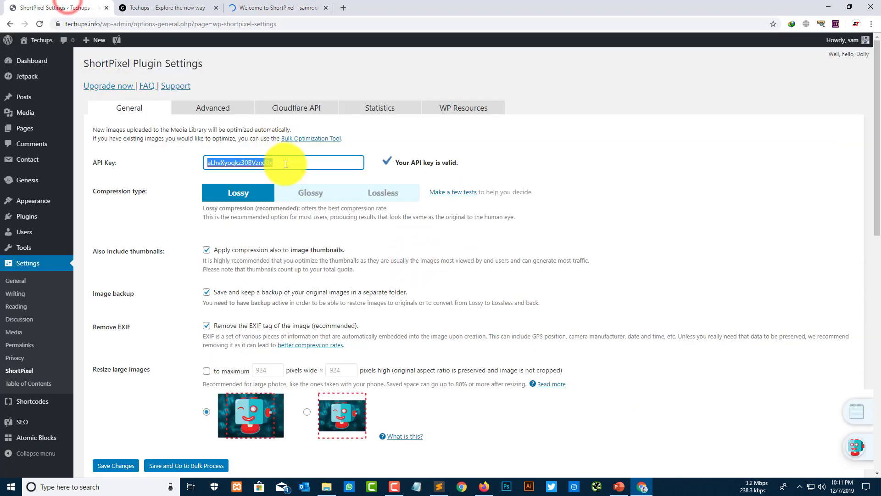
# Step: Save the ShortPixel settings with the validated API key and Lossy compression
pyautogui.scroll(-1, 319, 244)
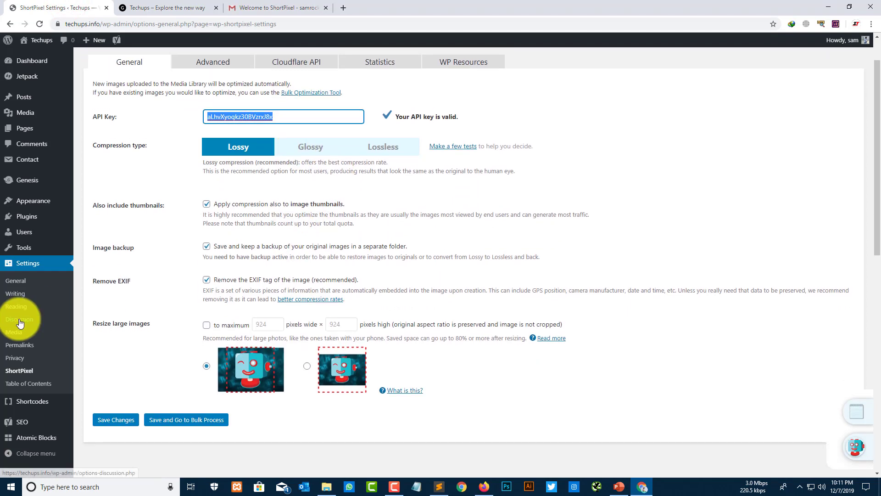
pyautogui.scroll(1, 167, 299)
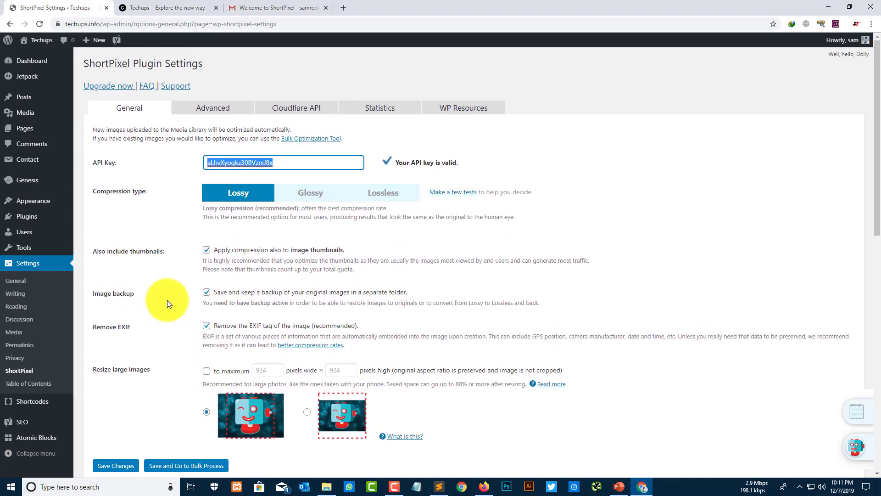
pyautogui.click(129, 467)
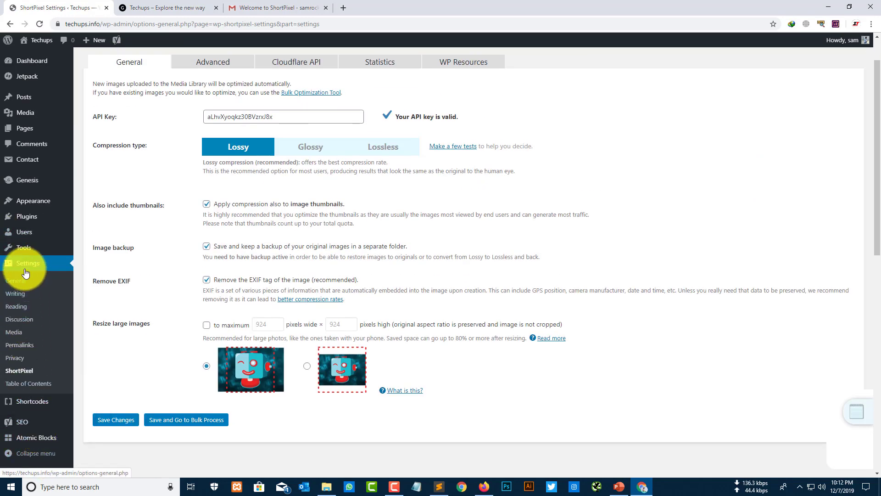
pyautogui.moveTo(27, 220)
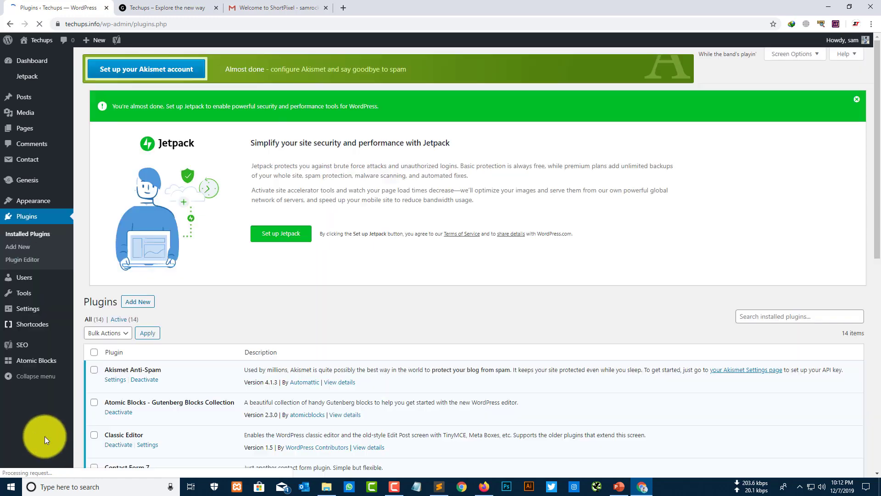
# Step: Deactivate the Atomic Blocks plugin and start deleting it
pyautogui.scroll(-5, 202, 335)
pyautogui.click(115, 138)
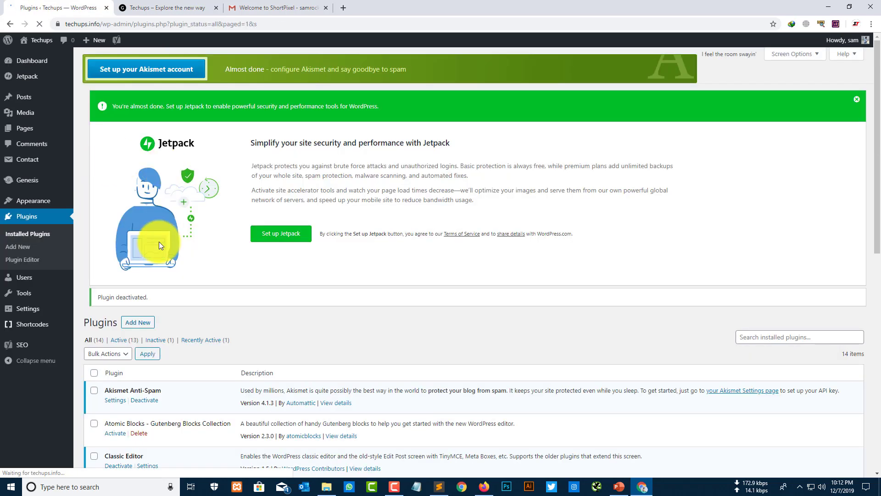
pyautogui.scroll(-4, 159, 241)
pyautogui.click(138, 249)
# Step: Compare the site's front page with the Atomic Blocks deletion confirmation page
pyautogui.scroll(4, 229, 260)
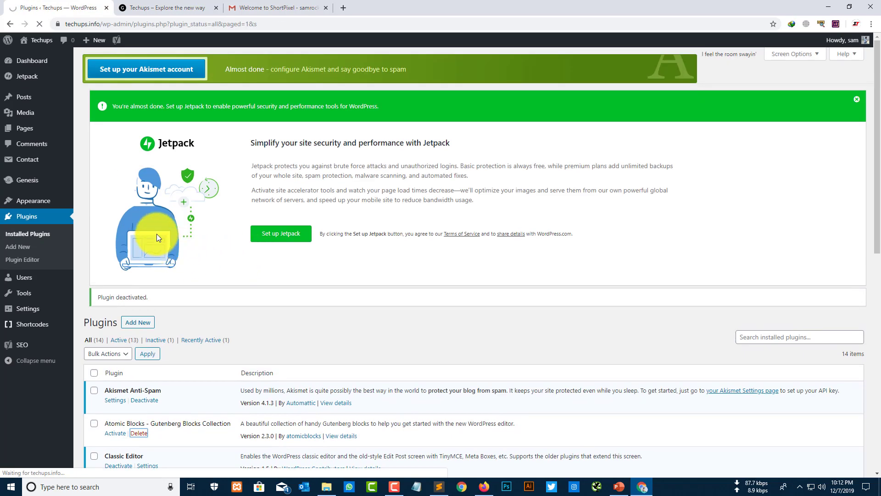
pyautogui.click(147, 6)
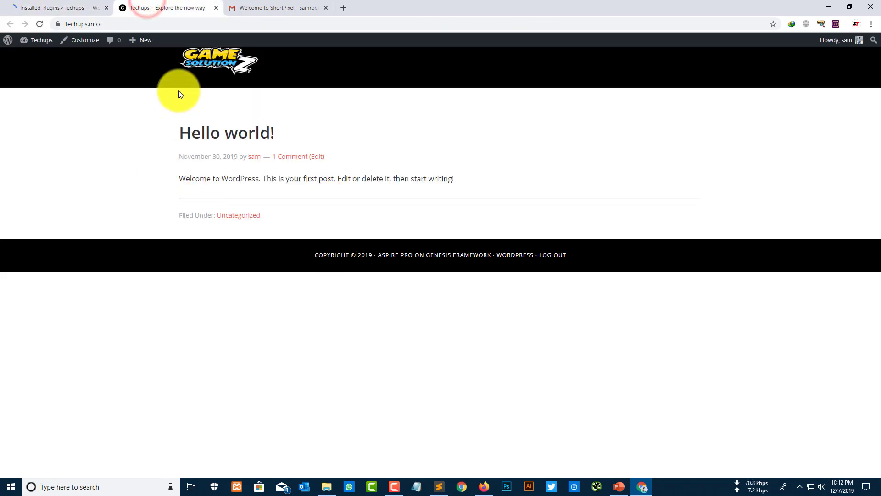
pyautogui.click(77, 3)
pyautogui.click(159, 8)
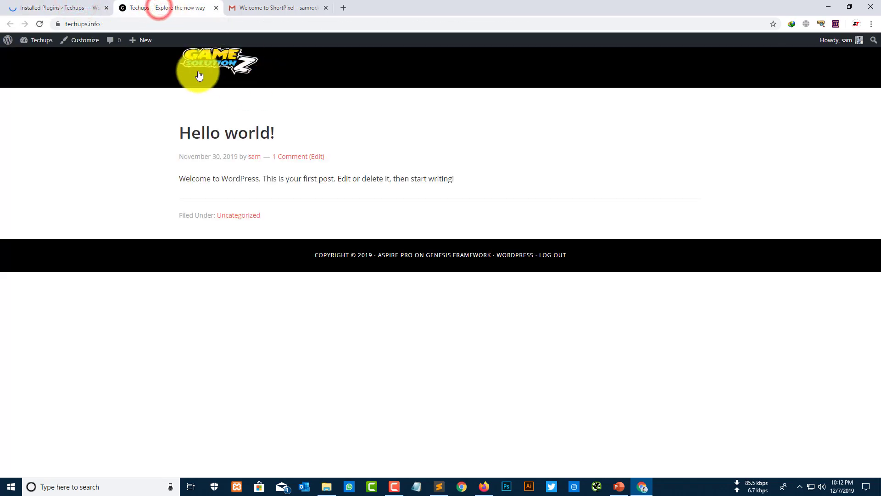
pyautogui.click(59, 7)
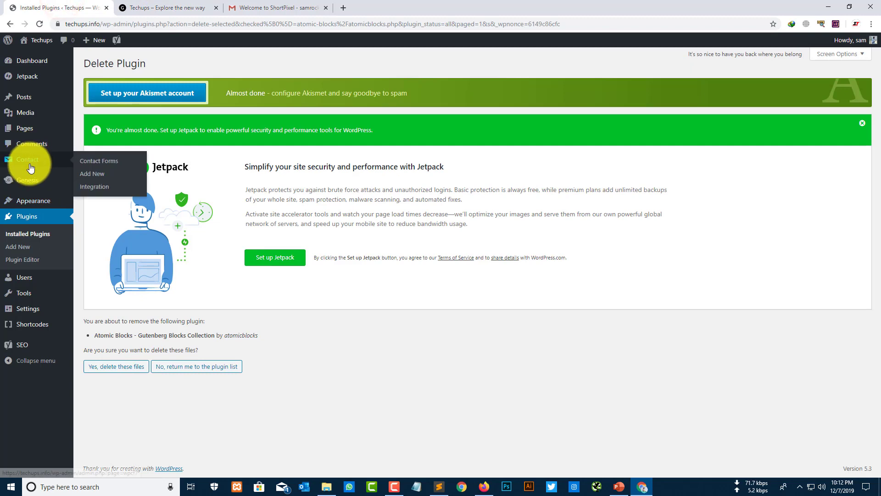
pyautogui.moveTo(34, 181)
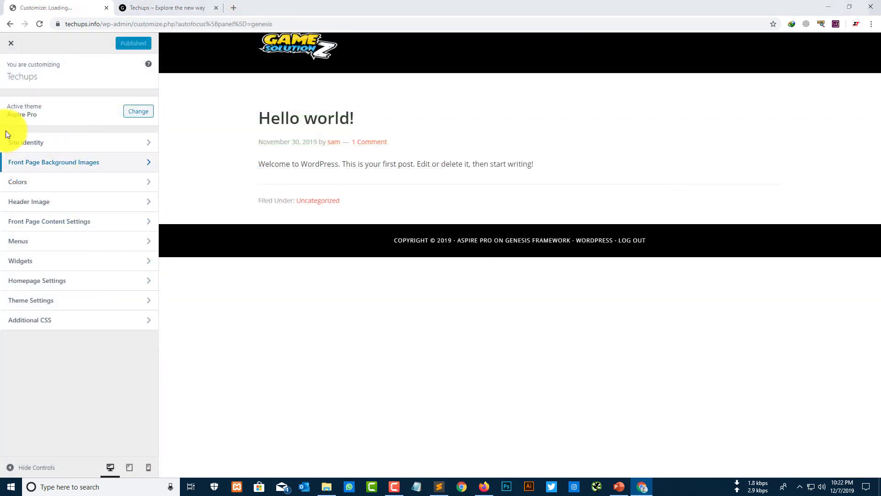
# Step: Upload fEVICON from Desktop > Old, crop it, and set it as the site icon
pyautogui.click(35, 142)
pyautogui.doubleClick(59, 118)
pyautogui.click(73, 233)
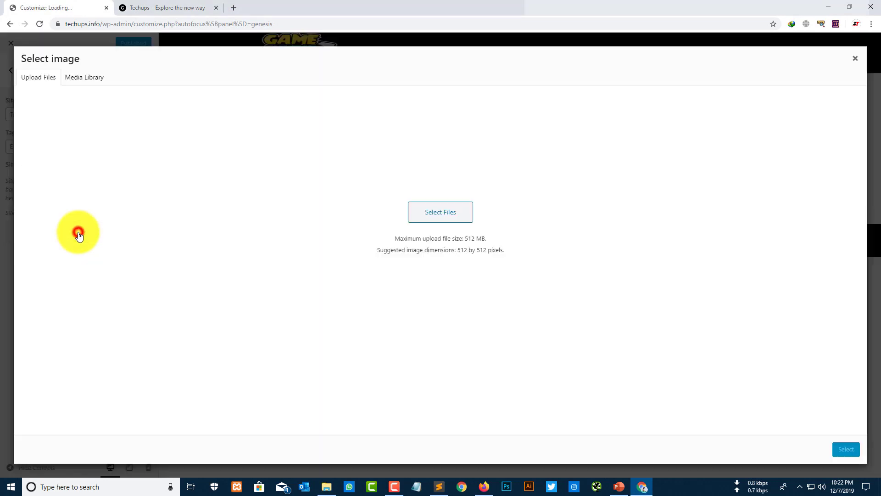
pyautogui.click(437, 234)
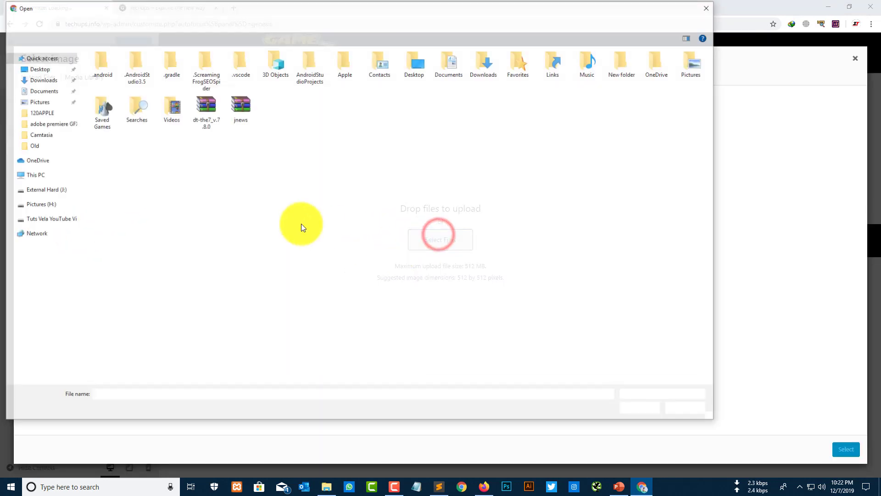
pyautogui.click(40, 68)
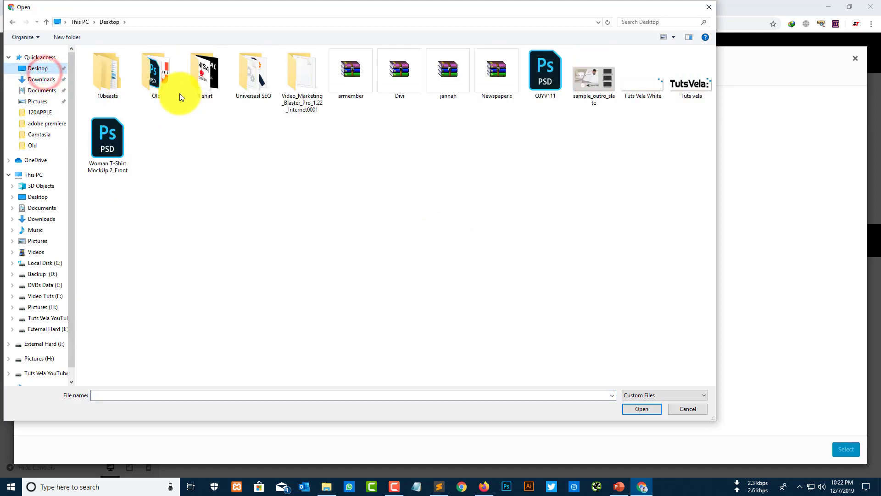
pyautogui.doubleClick(162, 75)
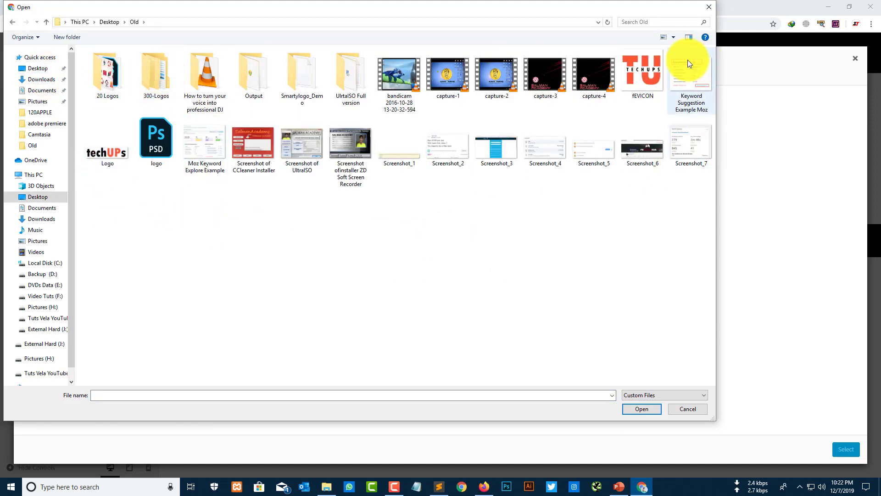
pyautogui.doubleClick(654, 64)
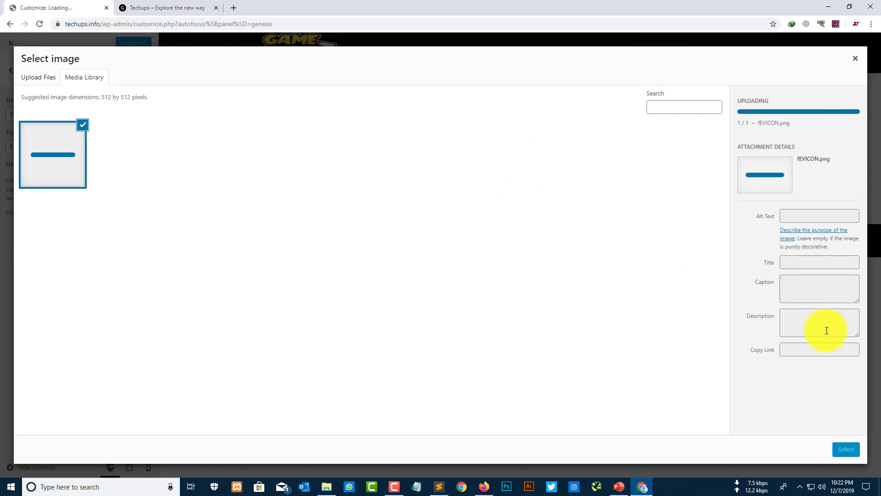
pyautogui.click(848, 450)
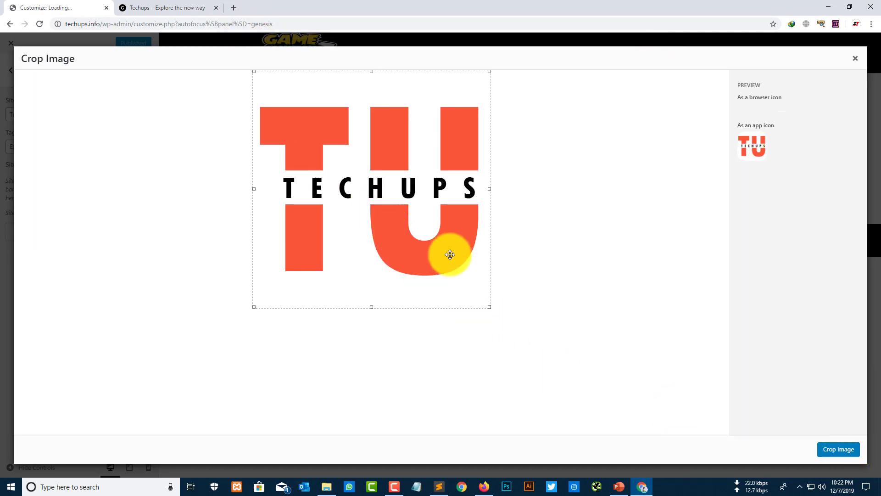
pyautogui.click(838, 448)
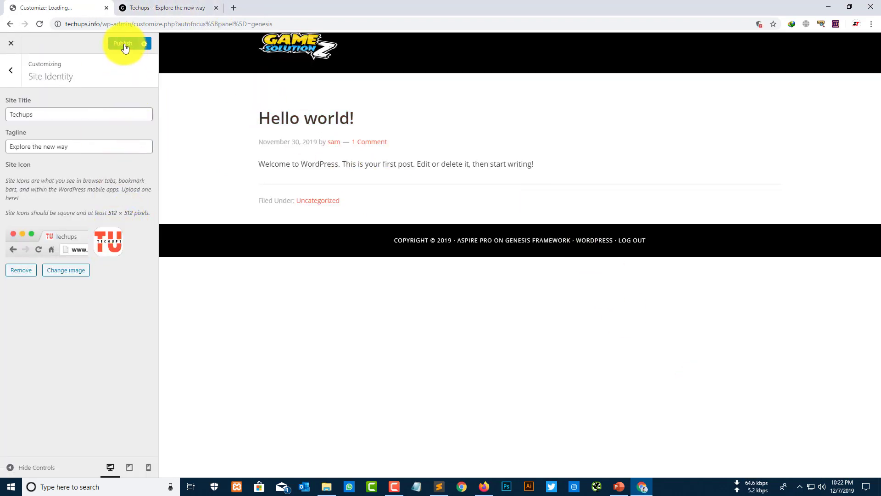
pyautogui.click(10, 70)
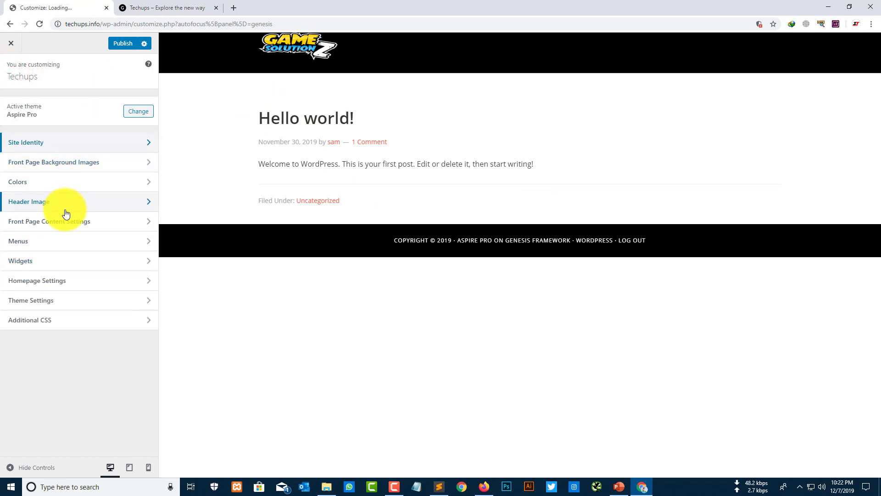
# Step: Browse the Site Layout and Updates sections of the Theme Settings
pyautogui.click(72, 299)
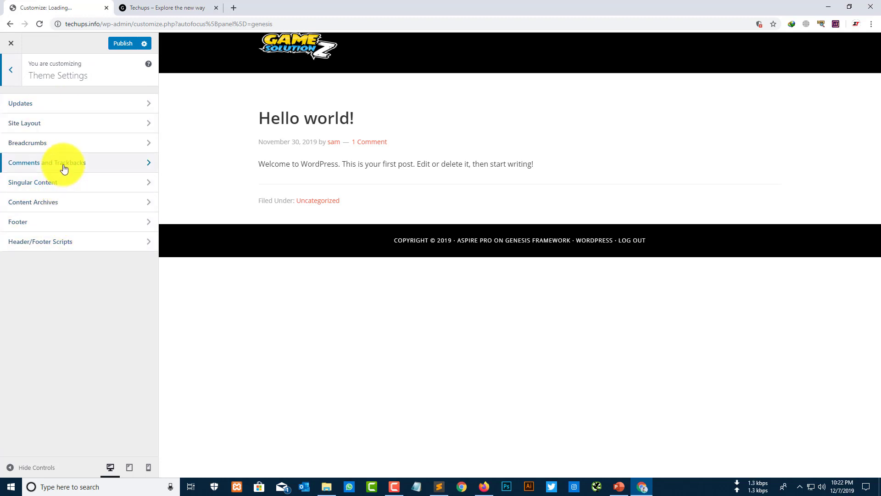
pyautogui.click(69, 120)
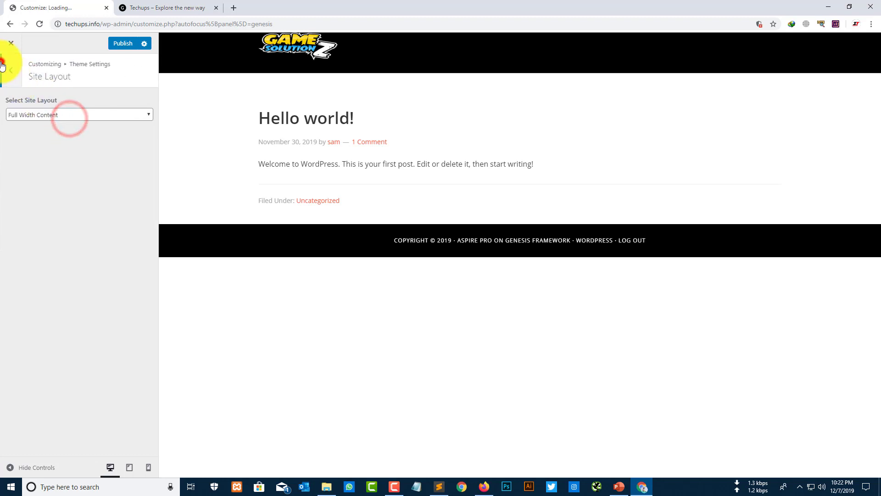
pyautogui.click(10, 70)
pyautogui.click(51, 104)
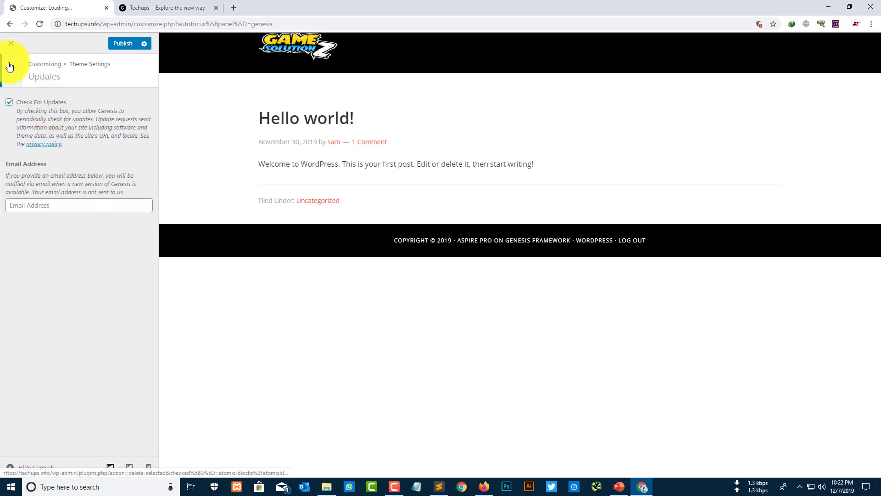
pyautogui.click(9, 68)
pyautogui.click(44, 130)
pyautogui.click(6, 76)
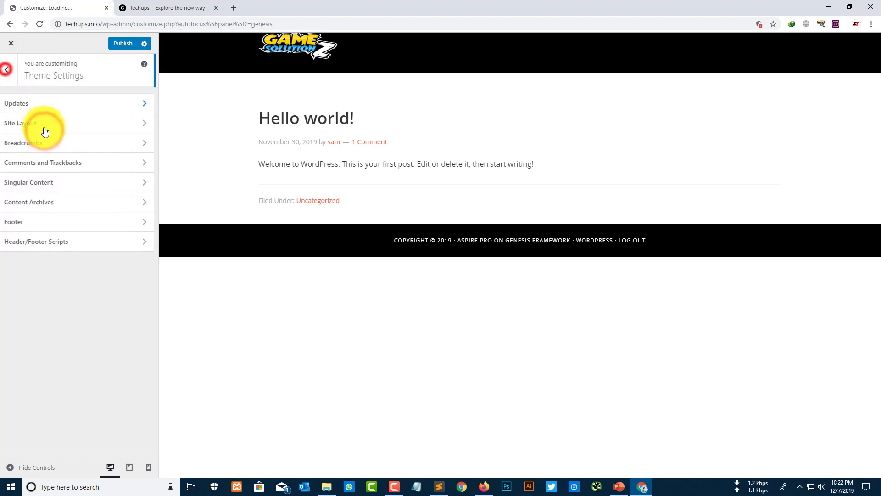
# Step: Review the Breadcrumbs, Comments, Singular Content and Content Archives theme settings
pyautogui.click(49, 141)
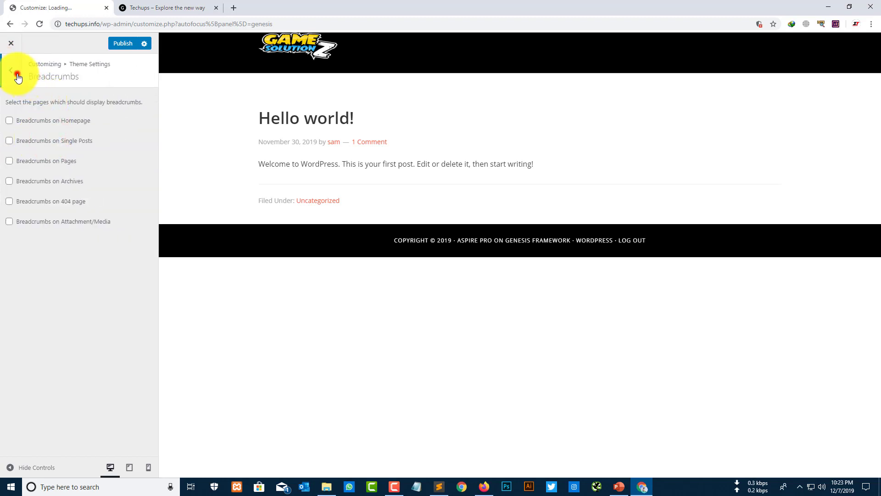
pyautogui.click(18, 76)
pyautogui.click(58, 163)
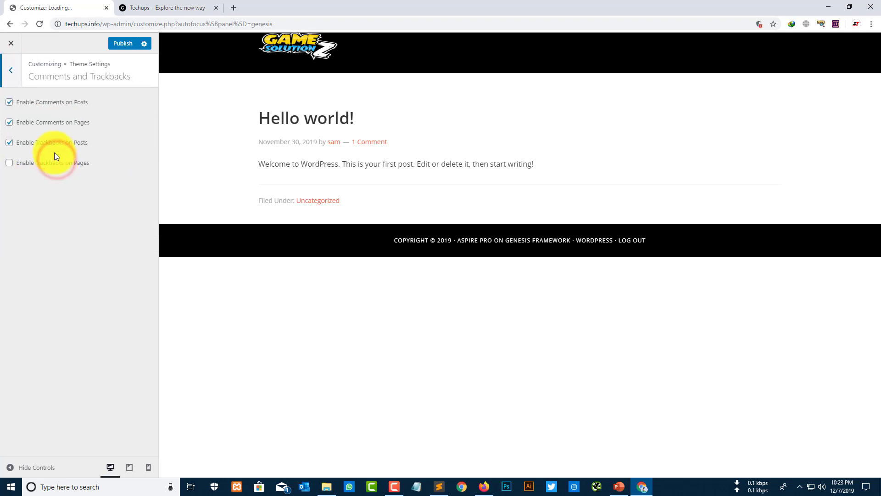
pyautogui.click(6, 75)
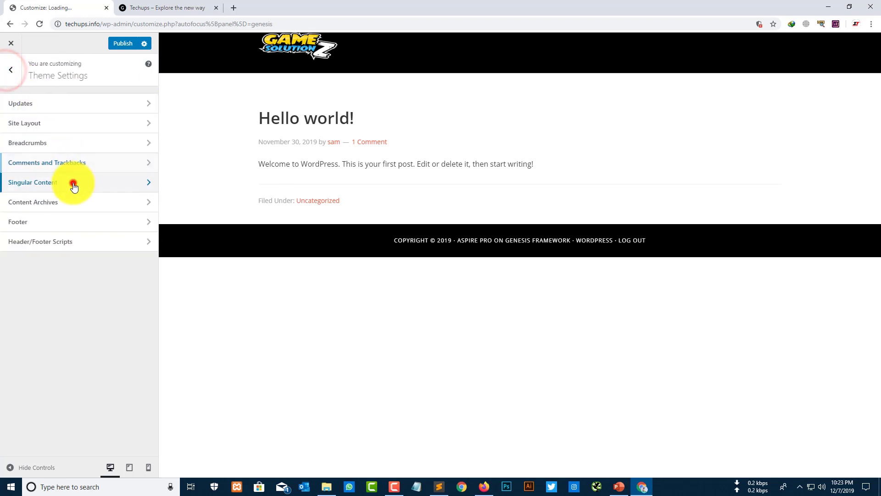
pyautogui.click(73, 182)
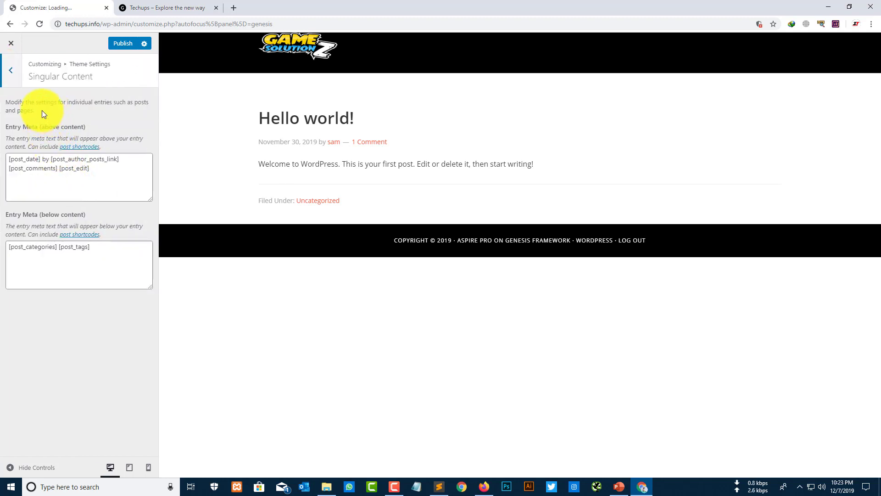
pyautogui.click(16, 77)
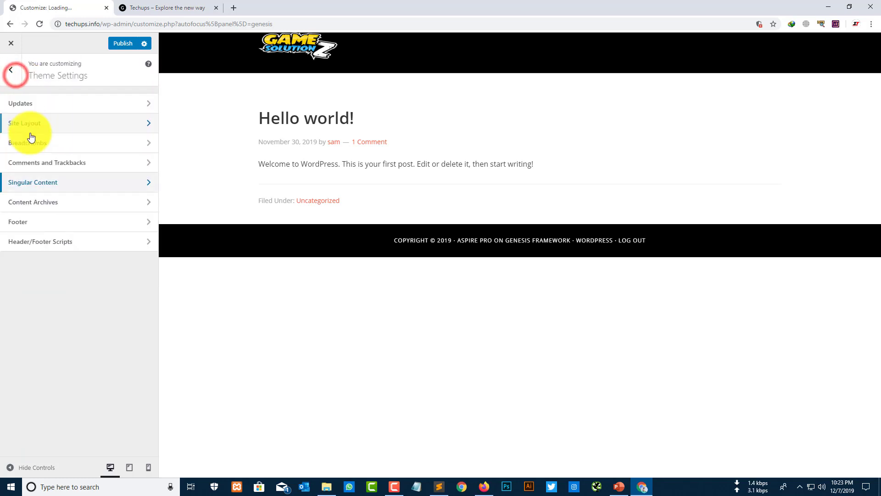
pyautogui.click(56, 201)
pyautogui.click(12, 79)
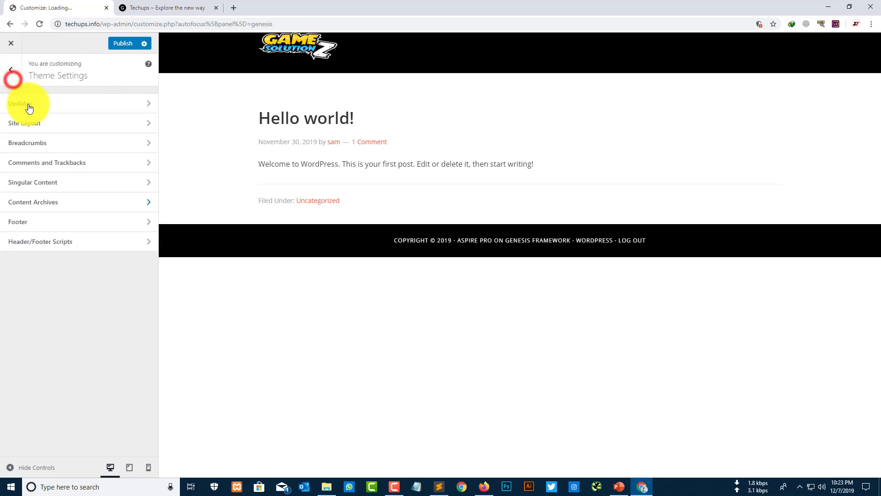
# Step: Open the Footer text for editing and bring the Sublime Text window forward
pyautogui.click(101, 225)
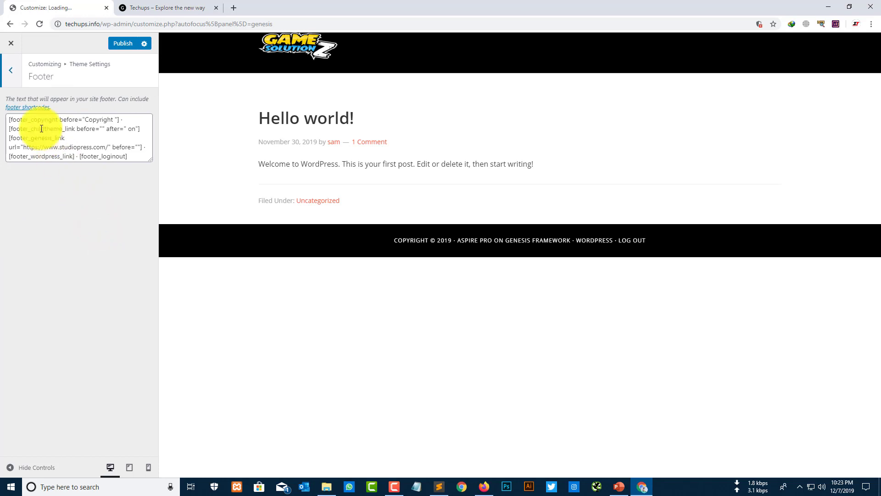
pyautogui.click(88, 143)
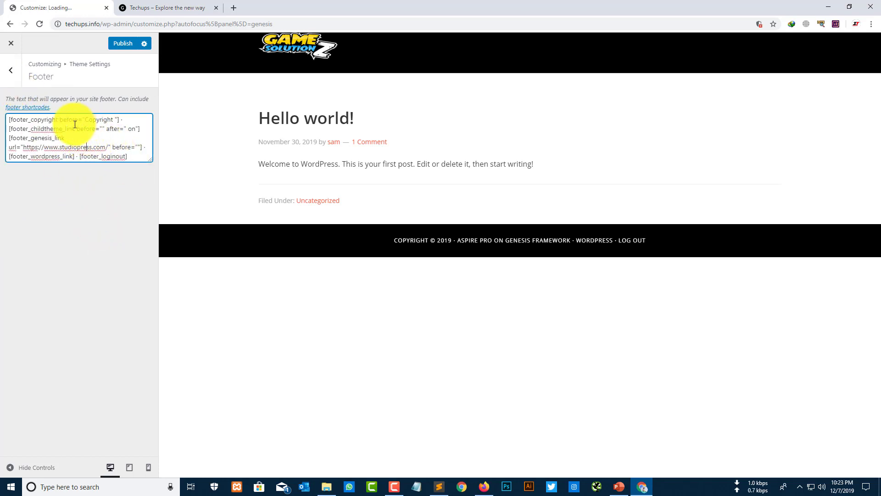
pyautogui.click(445, 487)
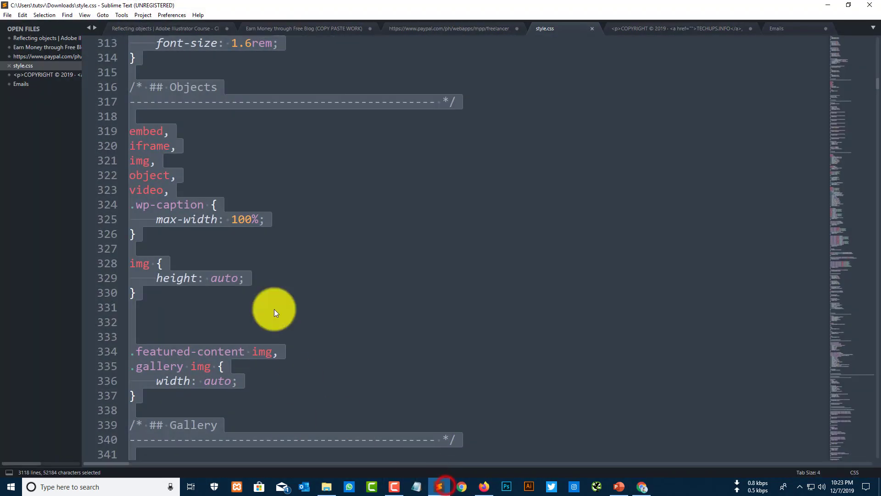
# Step: Replace the footer text with the copyright line copied from Sublime Text
pyautogui.click(636, 32)
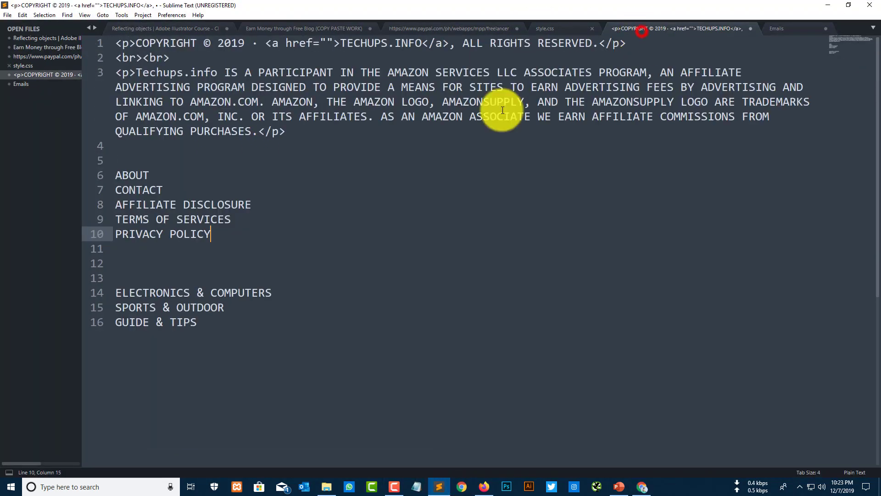
pyautogui.click(113, 44)
pyautogui.click(169, 44)
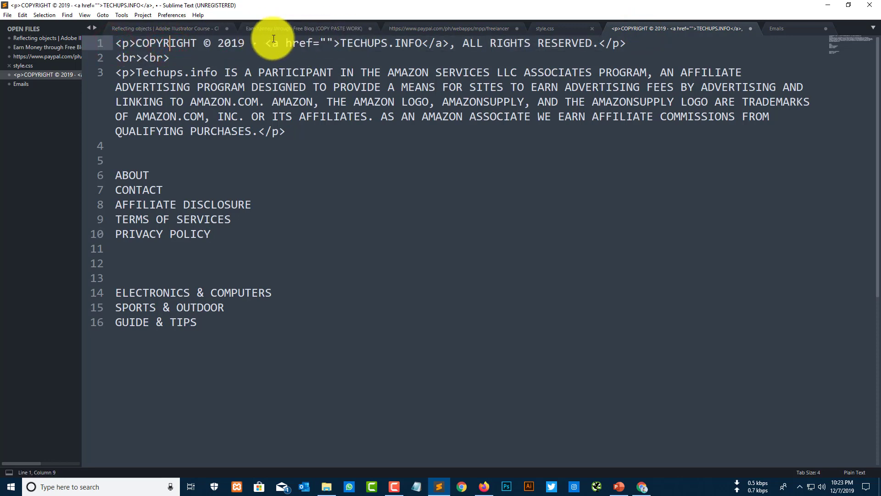
pyautogui.moveTo(117, 43); pyautogui.dragTo(724, 35)
pyautogui.hotkey('ctrl', 'c')
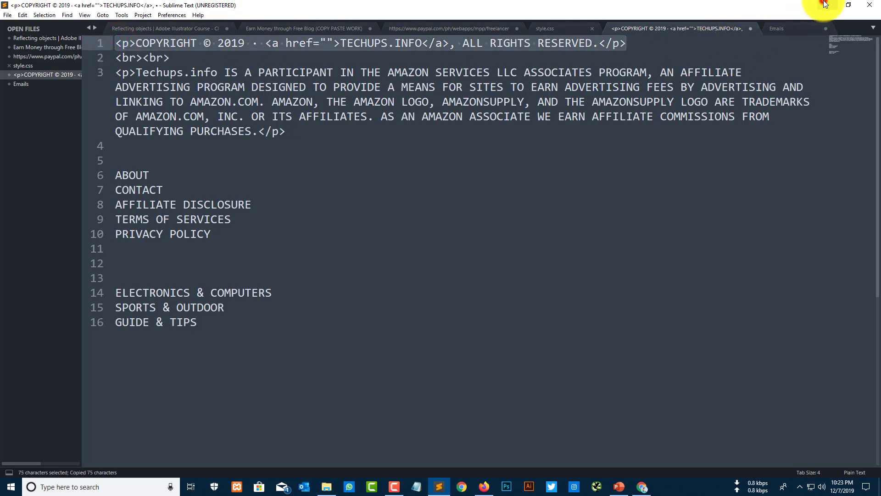
pyautogui.click(825, 5)
pyautogui.hotkey('ctrl', 'a')
pyautogui.hotkey('ctrl', 'v')
pyautogui.press('Return')
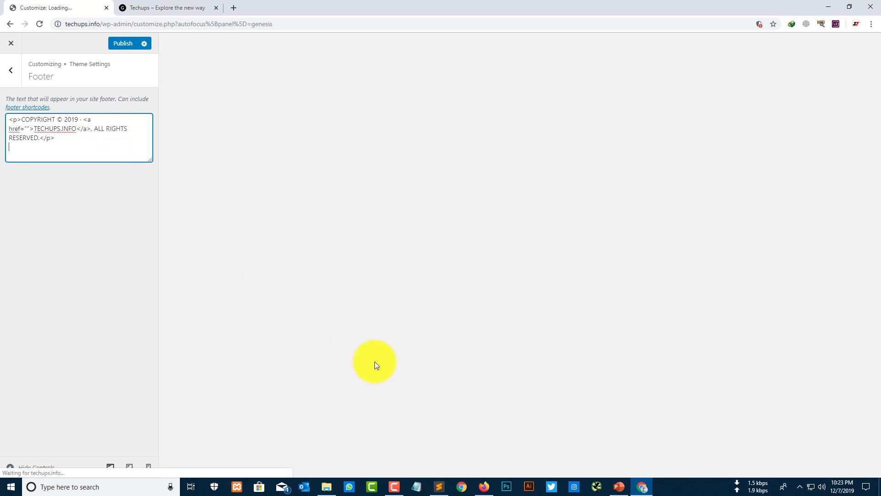
# Step: Copy the Amazon affiliate disclosure paragraph from Sublime Text
pyautogui.click(439, 487)
pyautogui.moveTo(323, 133); pyautogui.dragTo(79, 75)
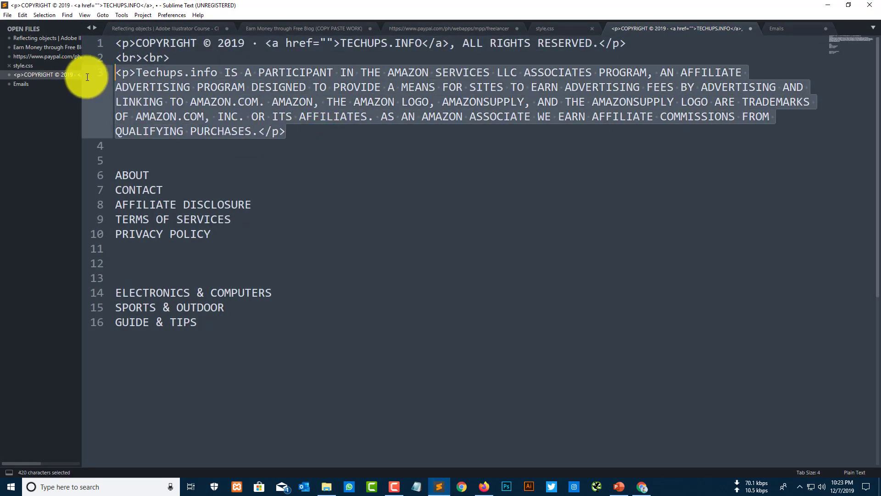
pyautogui.hotkey('ctrl', 'c')
pyautogui.click(828, 5)
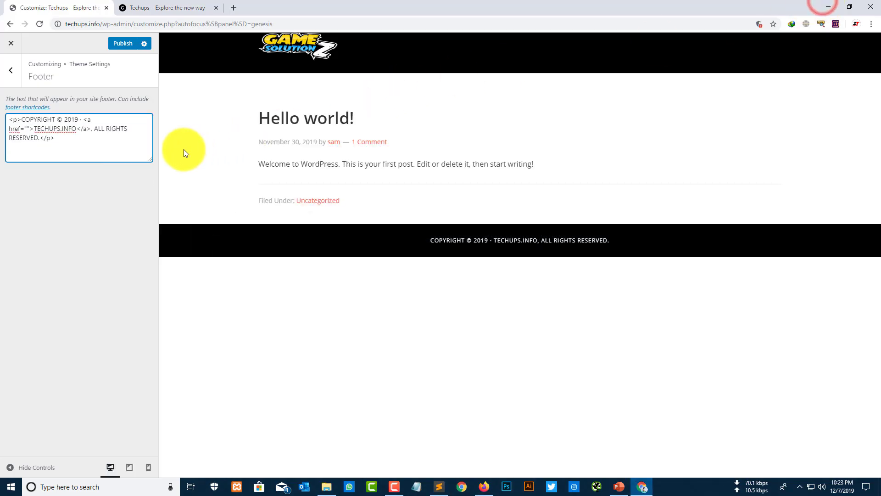
# Step: Paste the affiliate disclosure into the footer and add <br> breaks after the copyright line
pyautogui.hotkey('ctrl', 'v')
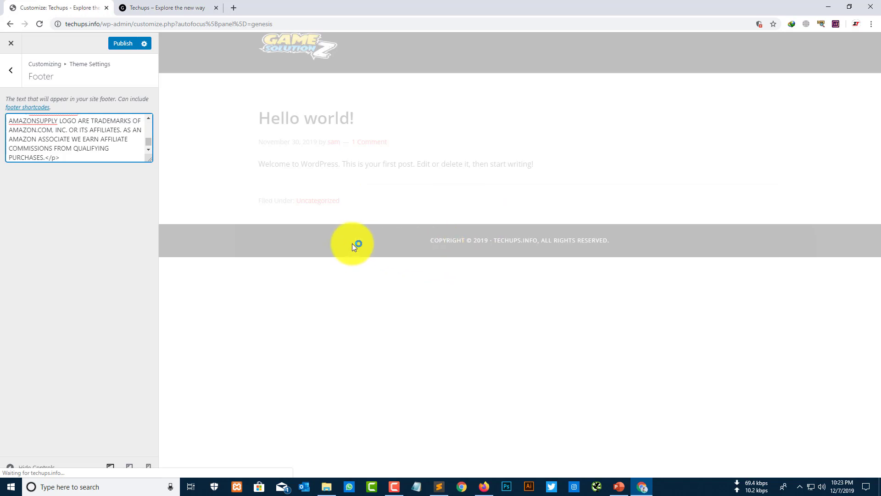
pyautogui.scroll(6, 77, 158)
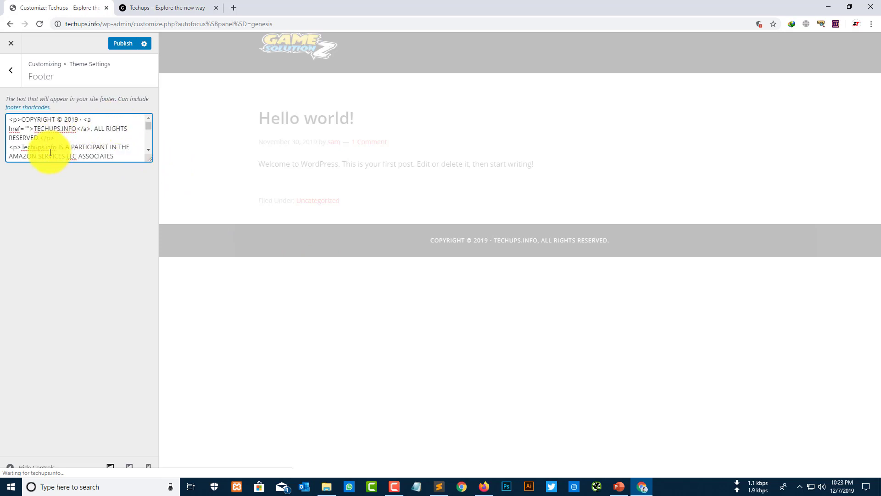
pyautogui.scroll(-1, 51, 149)
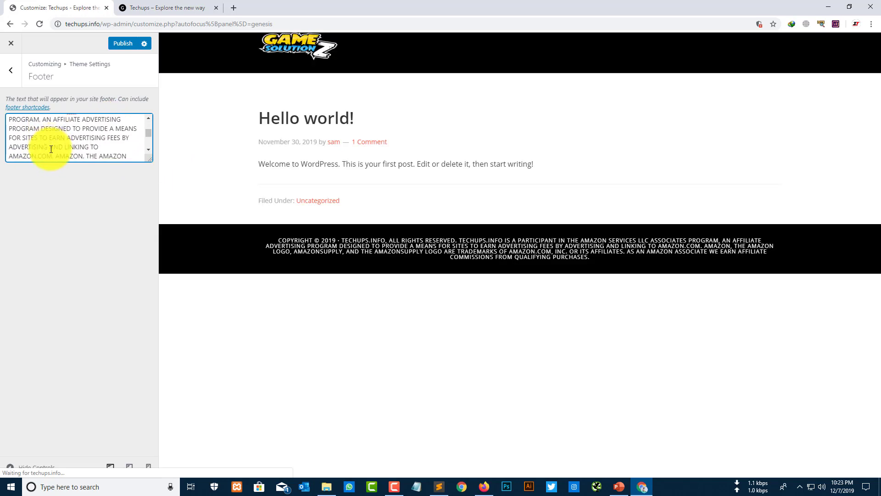
pyautogui.scroll(1, 51, 150)
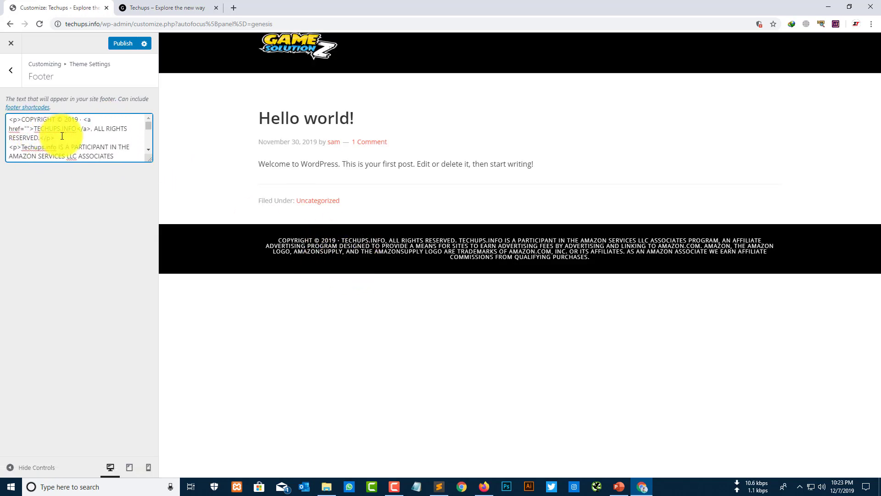
pyautogui.write('<')
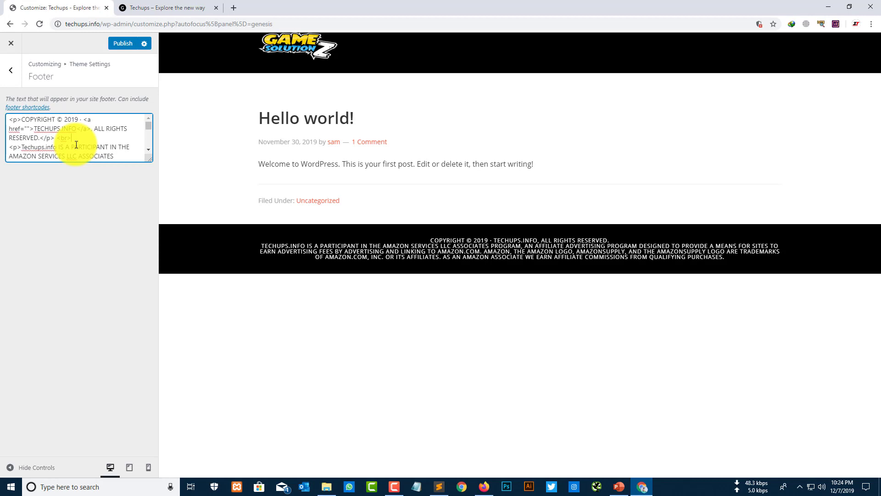
pyautogui.write('br>')
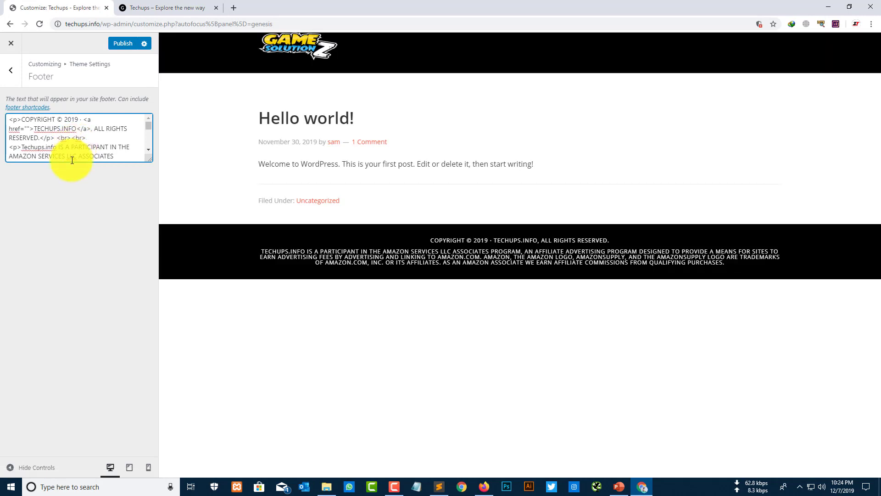
pyautogui.moveTo(265, 251); pyautogui.dragTo(769, 305)
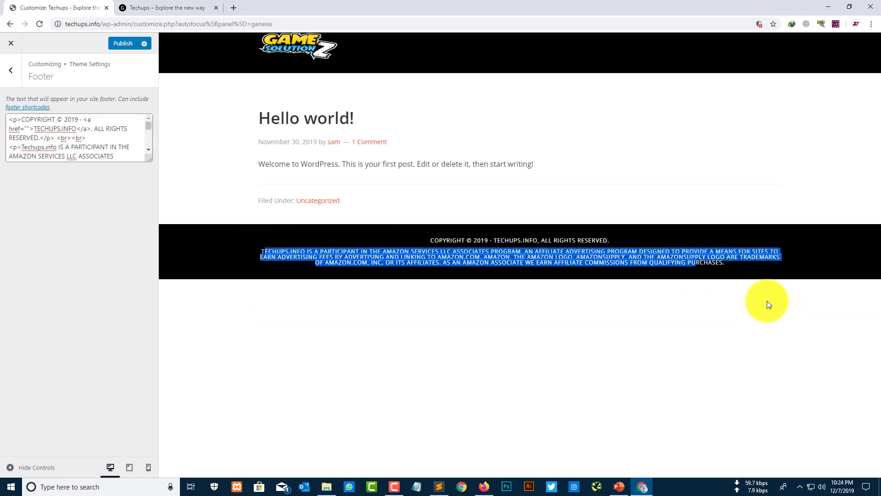
pyautogui.click(750, 277)
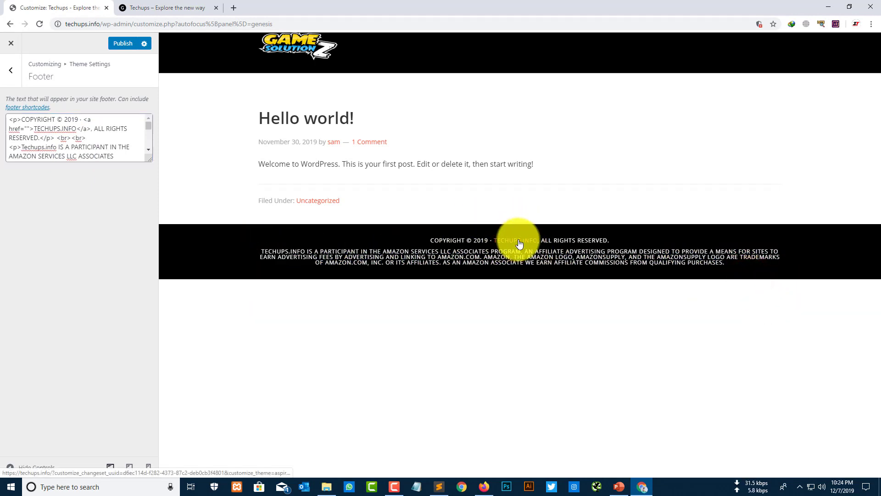
pyautogui.click(16, 72)
# Step: Review the Header/Footer Scripts, Homepage Settings, Widgets and Menus sections
pyautogui.click(90, 247)
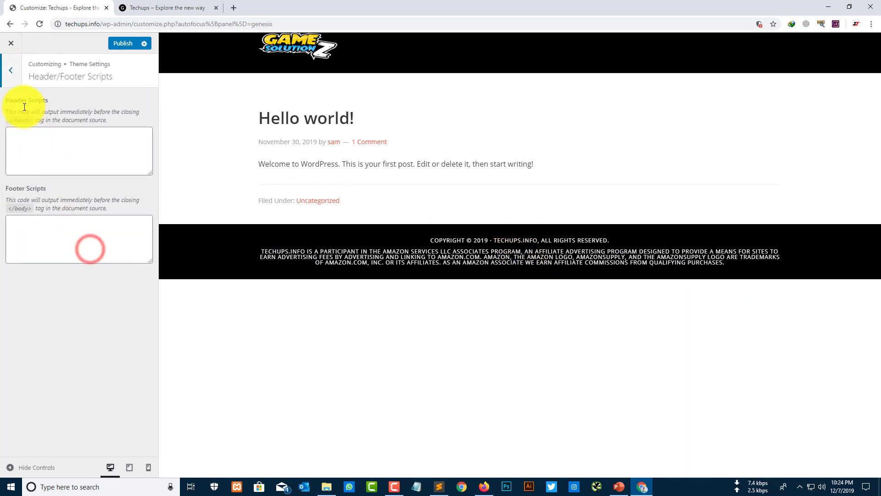
pyautogui.click(12, 65)
pyautogui.click(12, 66)
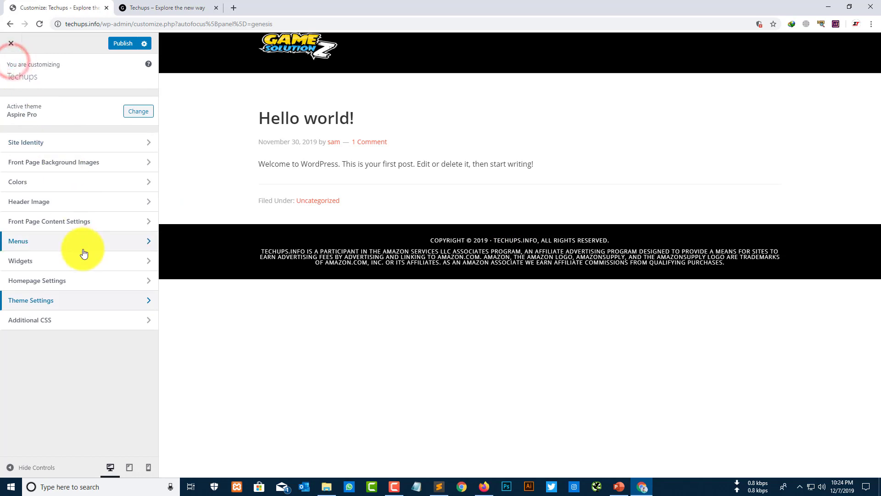
pyautogui.click(67, 280)
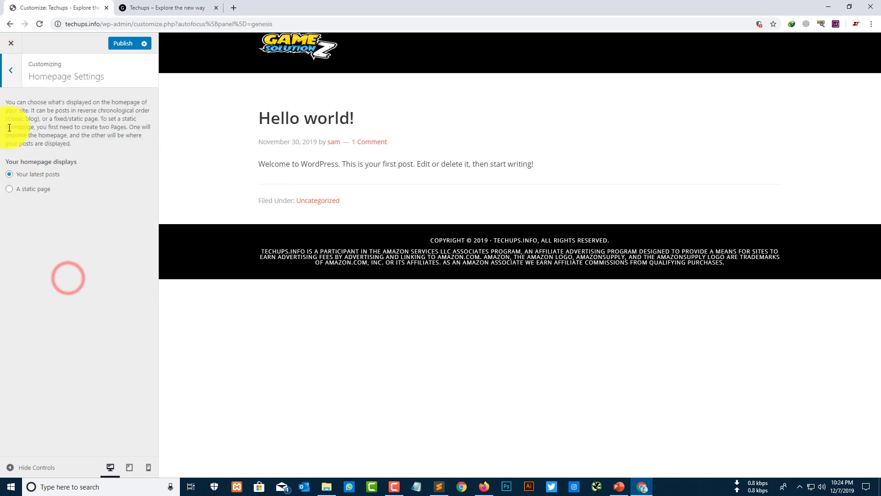
pyautogui.click(8, 78)
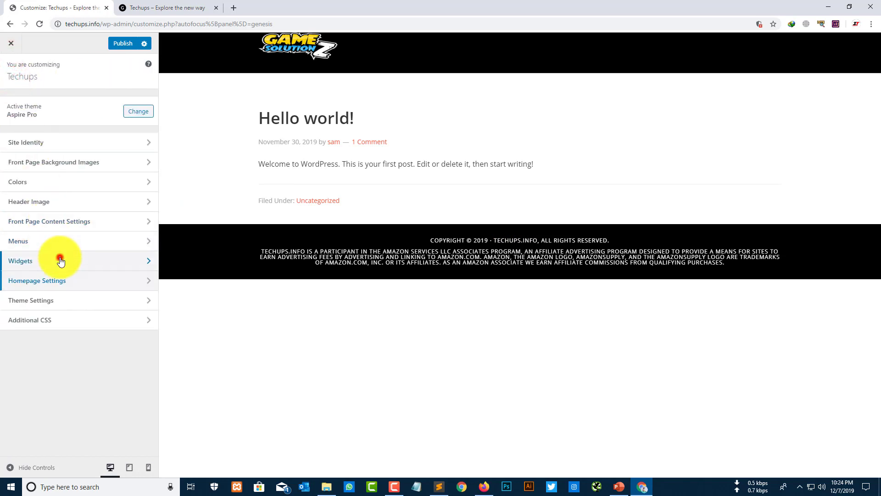
pyautogui.click(60, 259)
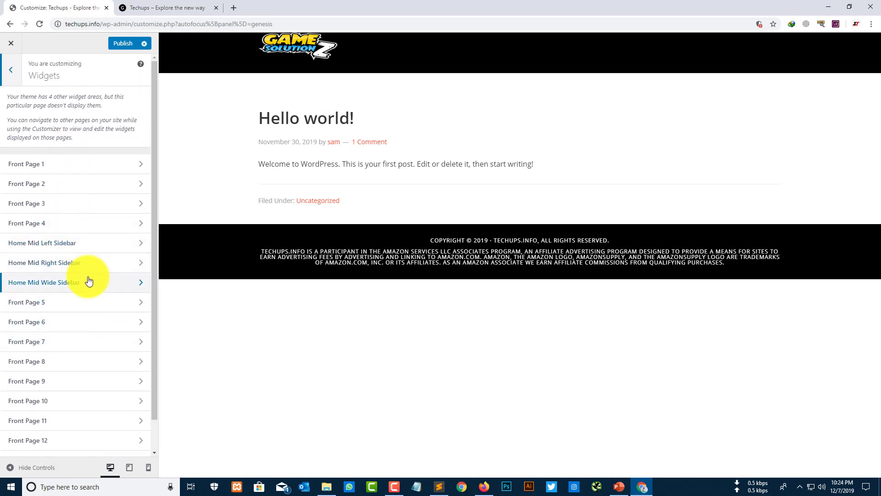
pyautogui.click(11, 78)
pyautogui.click(97, 240)
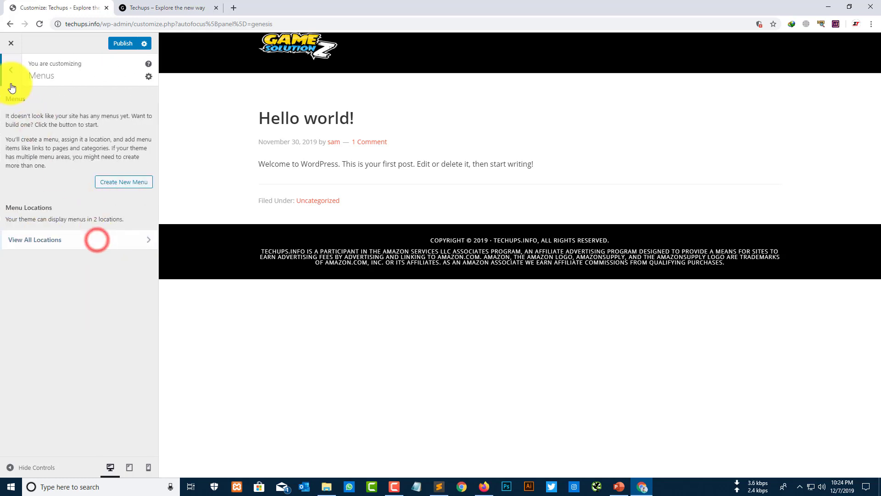
pyautogui.click(11, 78)
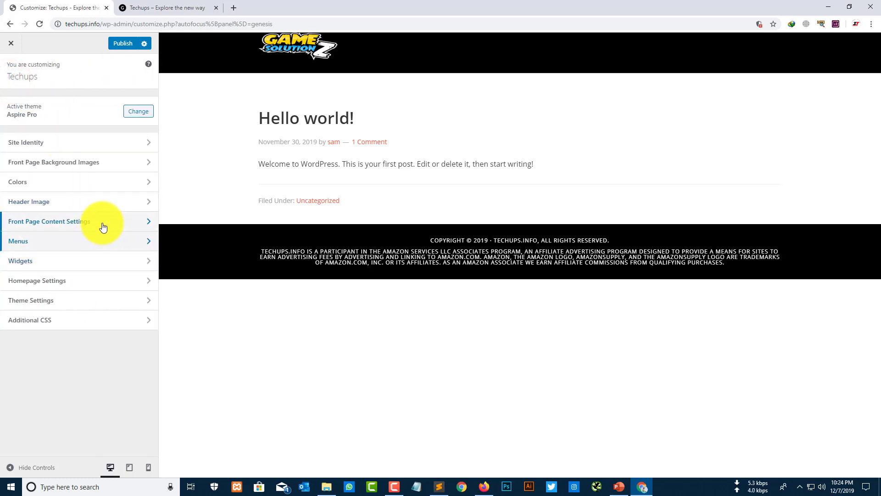
# Step: Check Front Page Content Settings, keeping the 'Latest From the Blog' heading
pyautogui.click(103, 227)
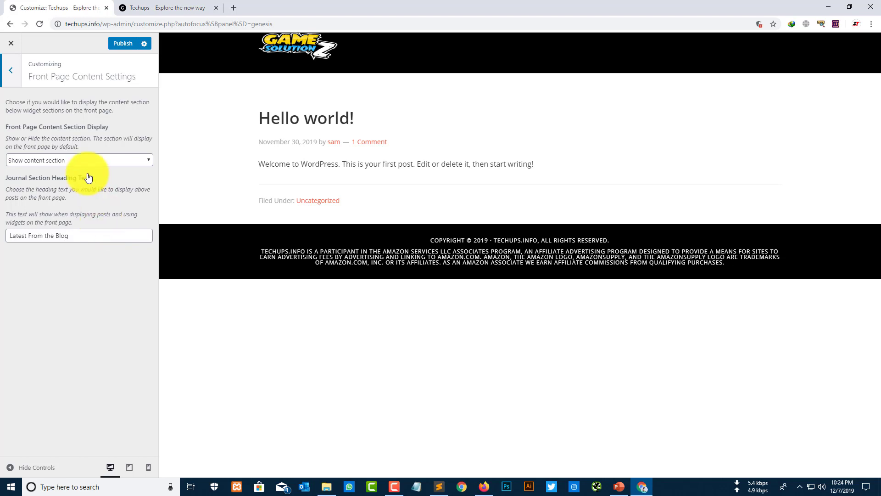
pyautogui.click(81, 158)
pyautogui.click(80, 158)
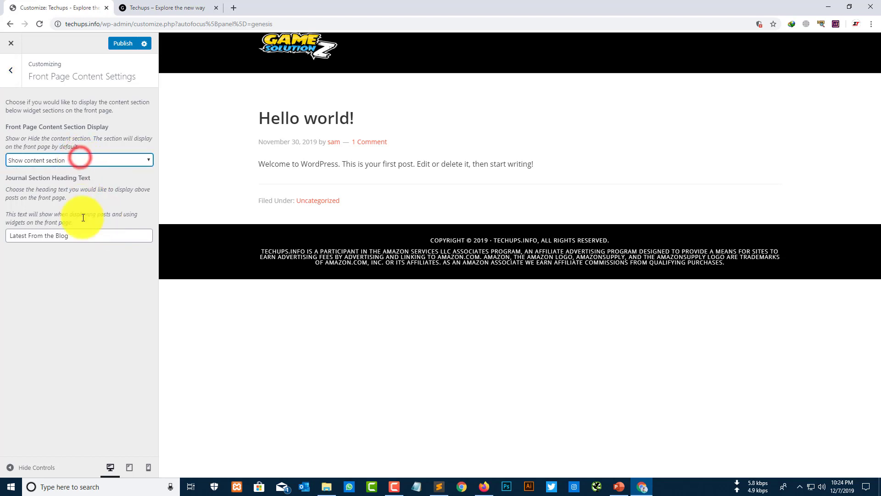
pyautogui.tripleClick(84, 238)
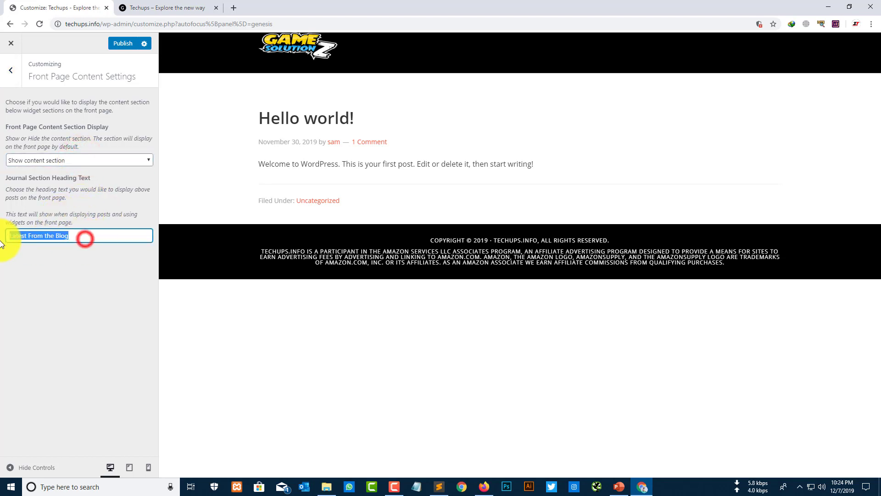
pyautogui.click(11, 70)
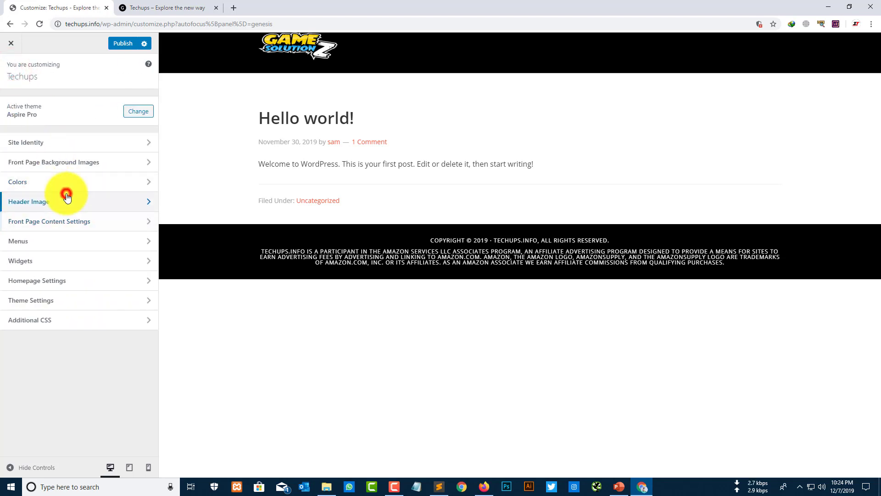
pyautogui.click(67, 198)
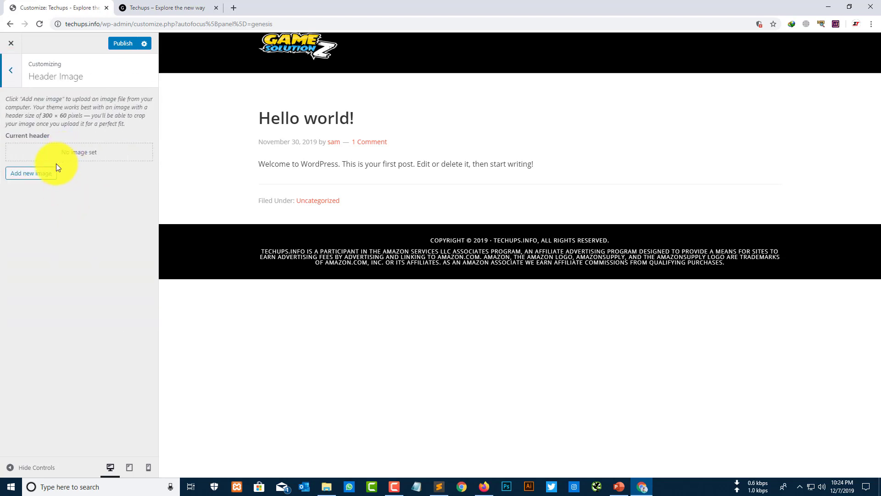
# Step: Upload Logo.png as a new header image and crop it to cover the whole logo
pyautogui.click(48, 176)
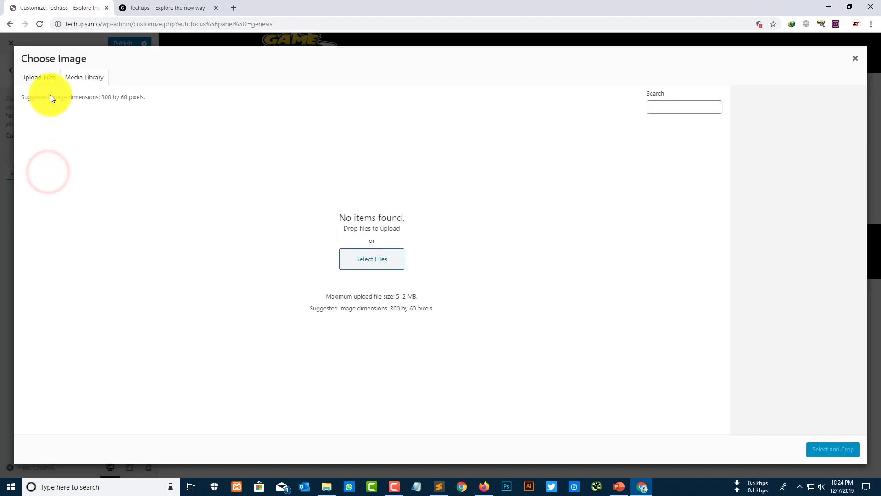
pyautogui.click(42, 77)
pyautogui.click(434, 236)
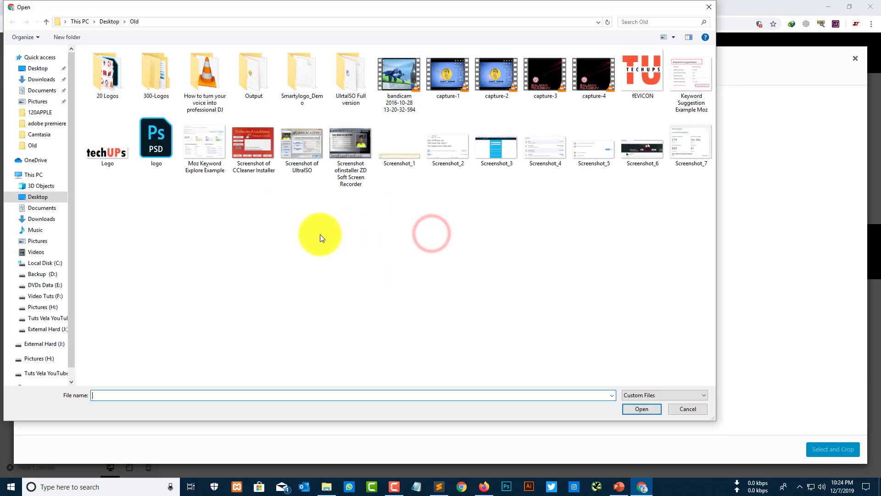
pyautogui.doubleClick(124, 150)
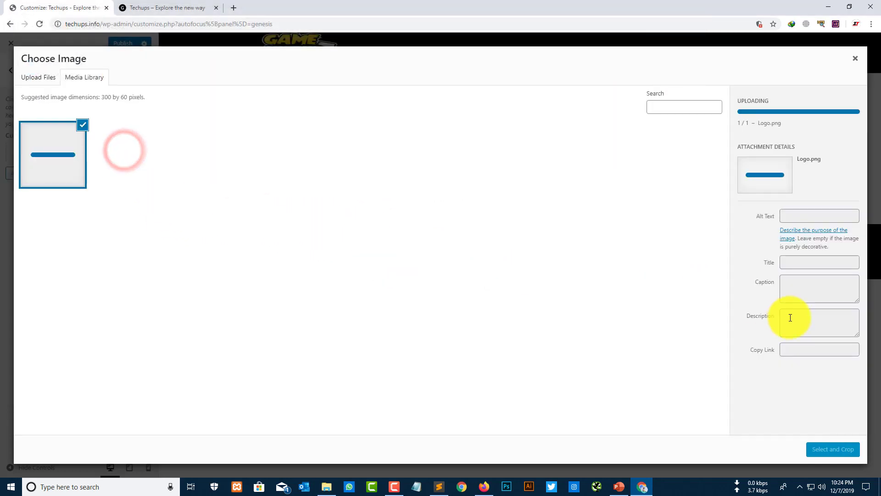
pyautogui.click(839, 454)
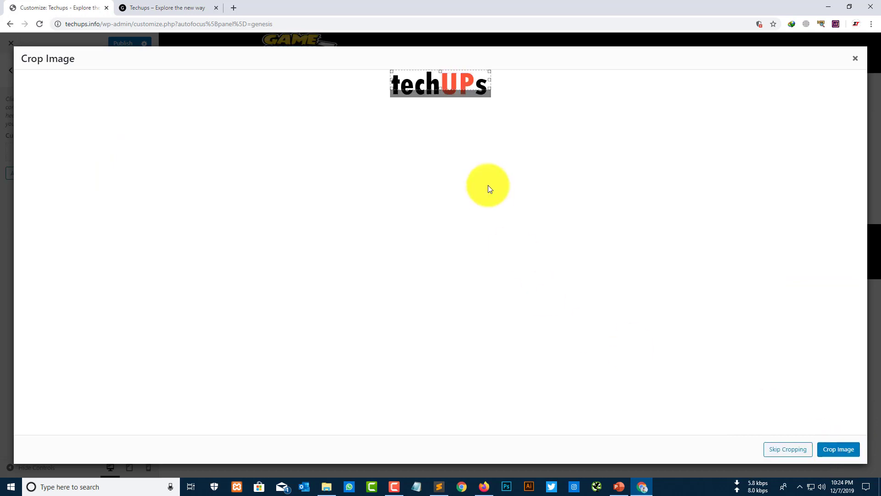
pyautogui.moveTo(441, 89); pyautogui.dragTo(448, 143)
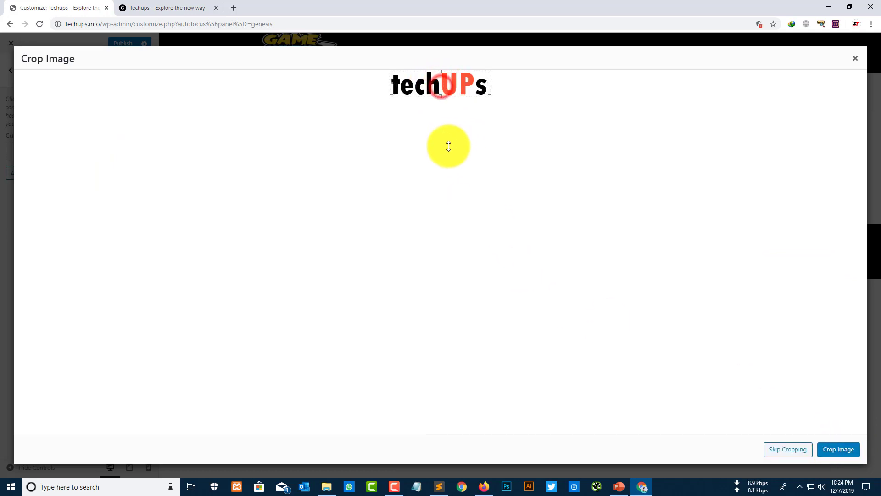
pyautogui.click(838, 454)
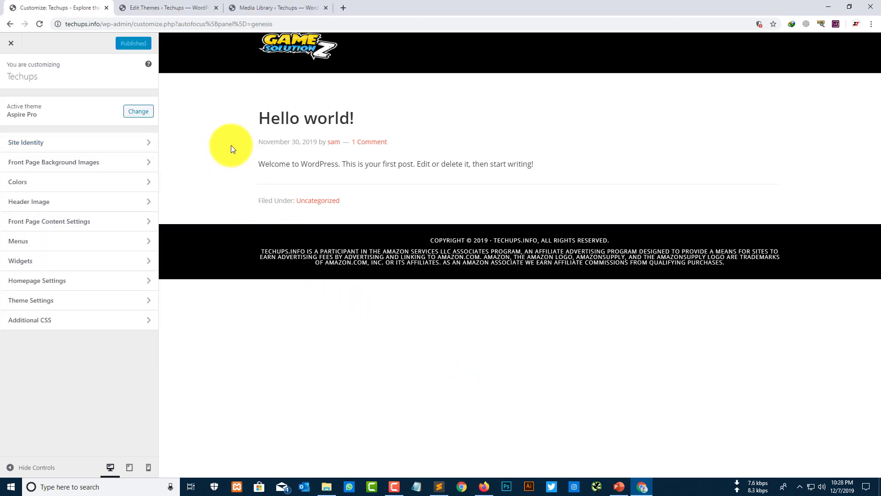
# Step: In the theme stylesheet, undo the deletion to restore the .title-area logo URL
pyautogui.click(178, 13)
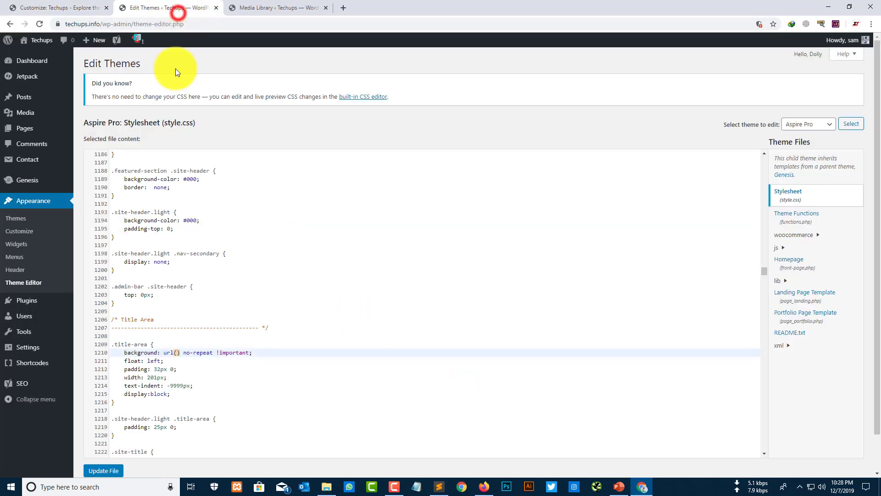
pyautogui.moveTo(87, 123); pyautogui.dragTo(94, 249)
pyautogui.click(402, 123)
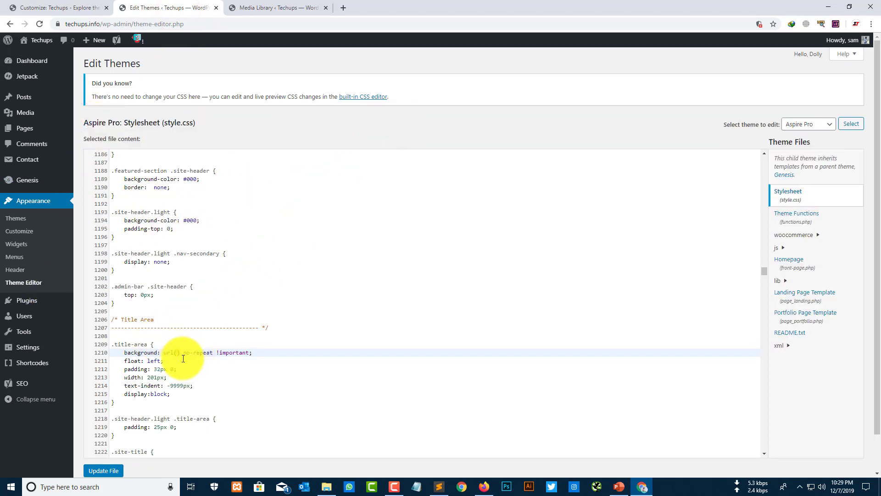
pyautogui.click(214, 343)
pyautogui.hotkey('ctrl', 'z')
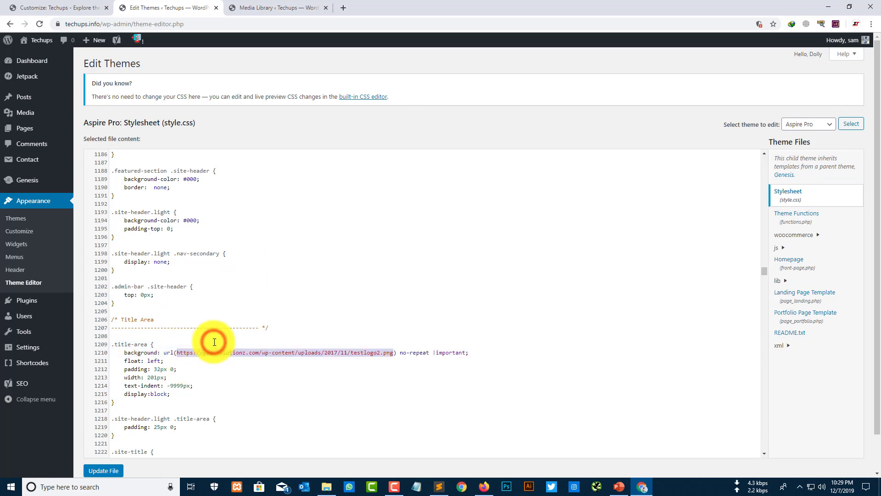
pyautogui.click(188, 162)
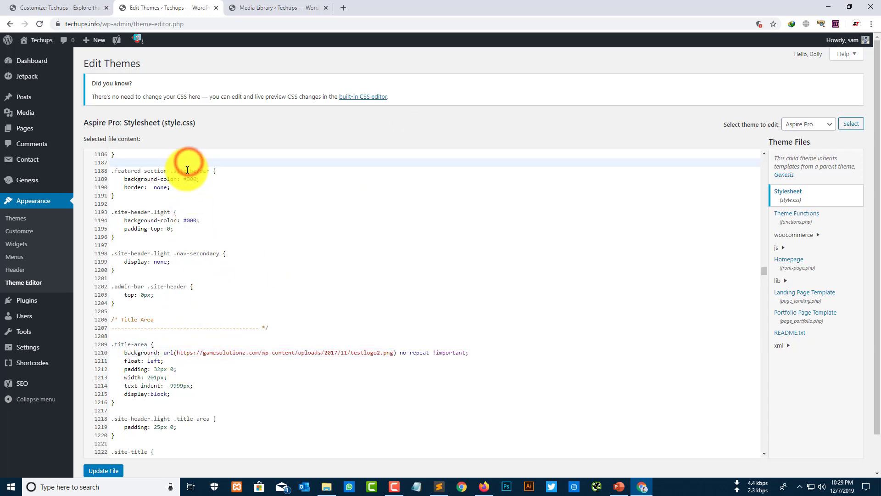
# Step: Open the old testlogo2.png logo URL in a new tab to view it, then close it
pyautogui.hotkey('ctrl', 'f')
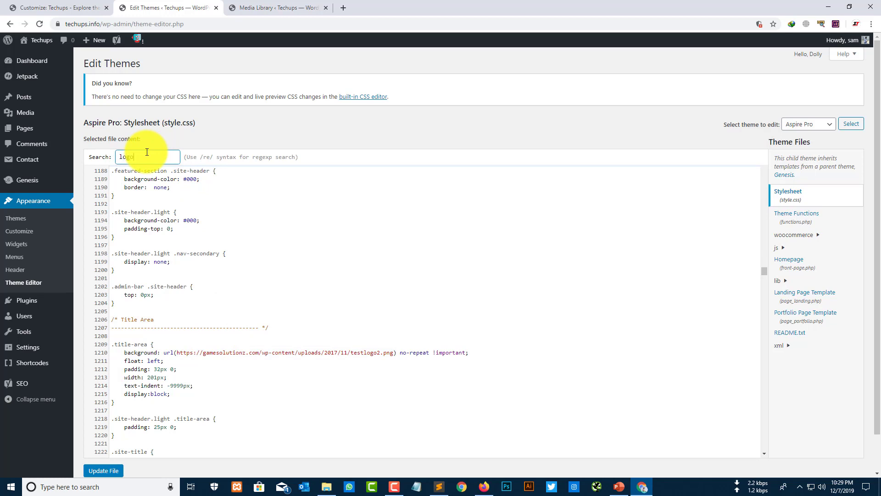
pyautogui.click(374, 356)
pyautogui.moveTo(394, 357); pyautogui.dragTo(177, 354)
pyautogui.rightClick(235, 349)
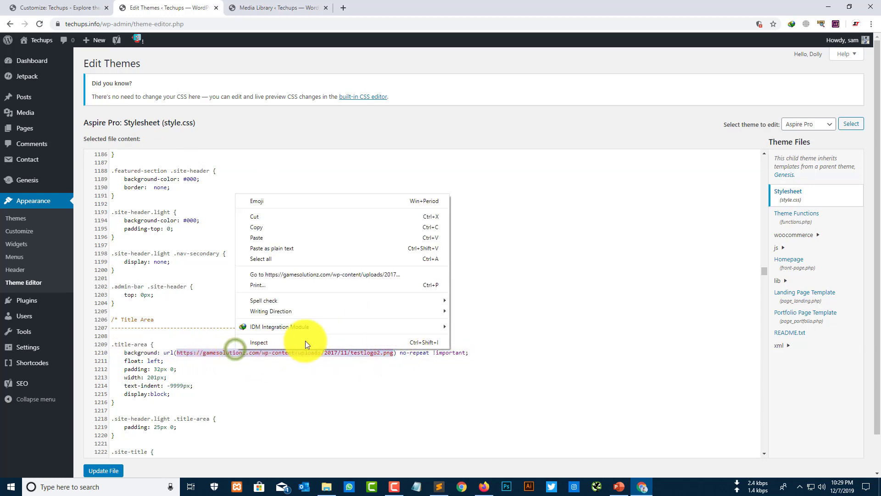
pyautogui.click(330, 274)
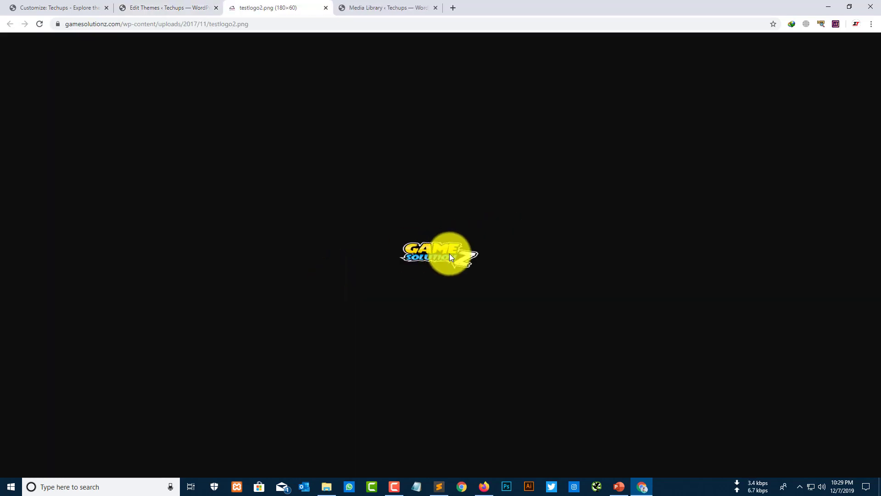
pyautogui.hotkey('ctrl', 'w')
# Step: Paste the Logo-1.png link into the title-area background url(), save the stylesheet, and open the live site
pyautogui.click(306, 7)
pyautogui.click(119, 306)
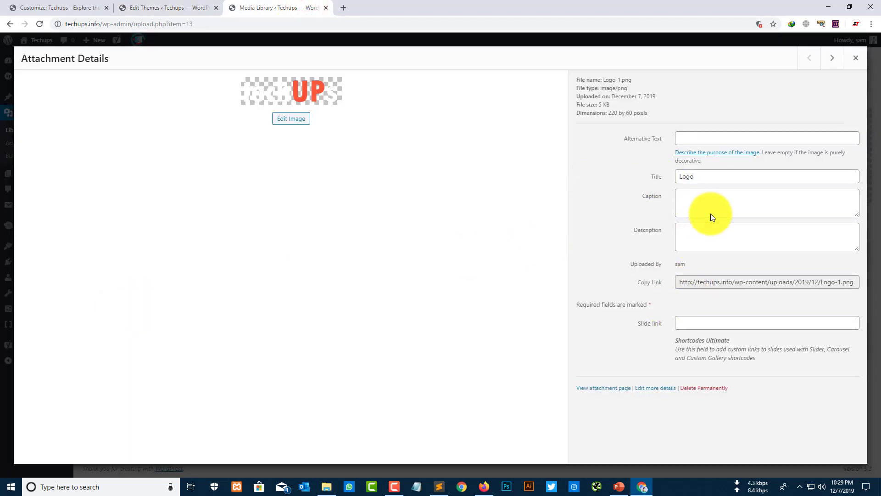
pyautogui.click(743, 281)
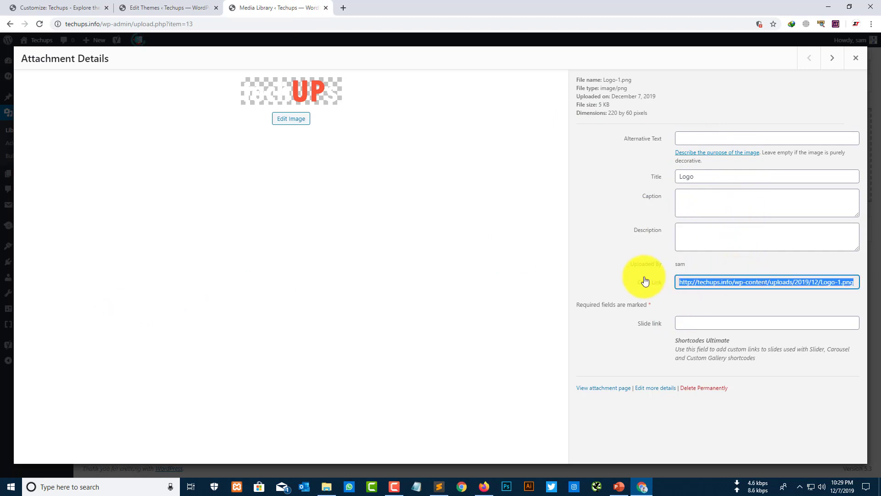
pyautogui.click(154, 8)
pyautogui.hotkey('ctrl', 'v')
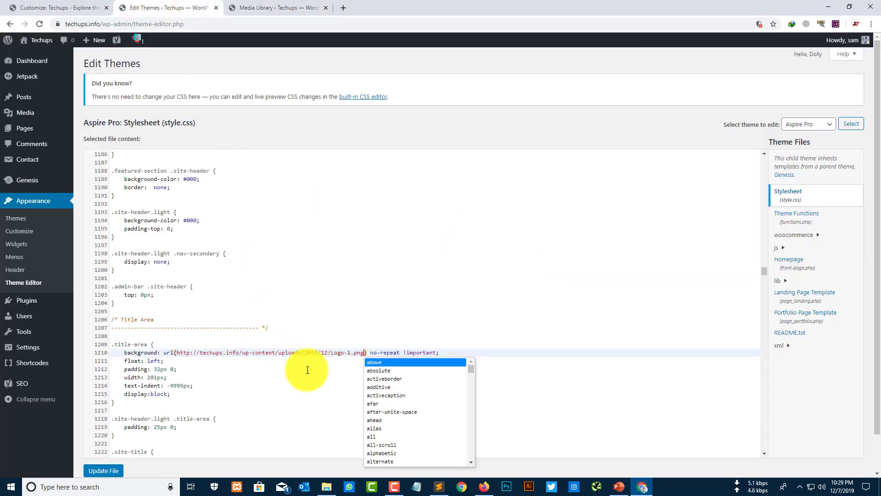
pyautogui.click(103, 471)
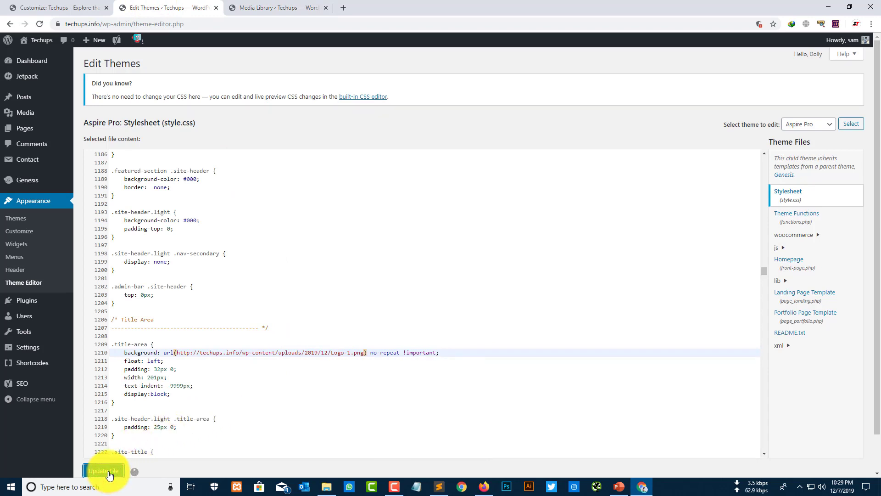
pyautogui.rightClick(55, 47)
pyautogui.click(55, 65)
# Step: Change the title-area width on line 1213 to 220px, save, and reload the live site to check
pyautogui.click(294, 7)
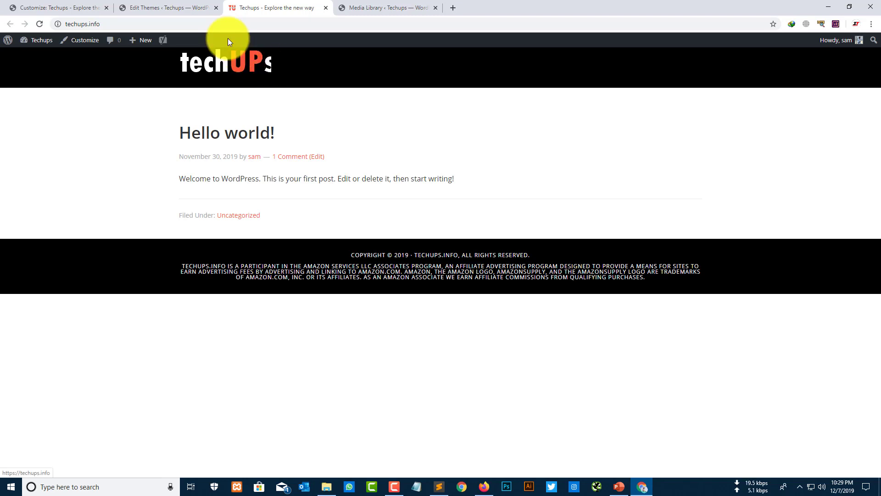
pyautogui.click(167, 5)
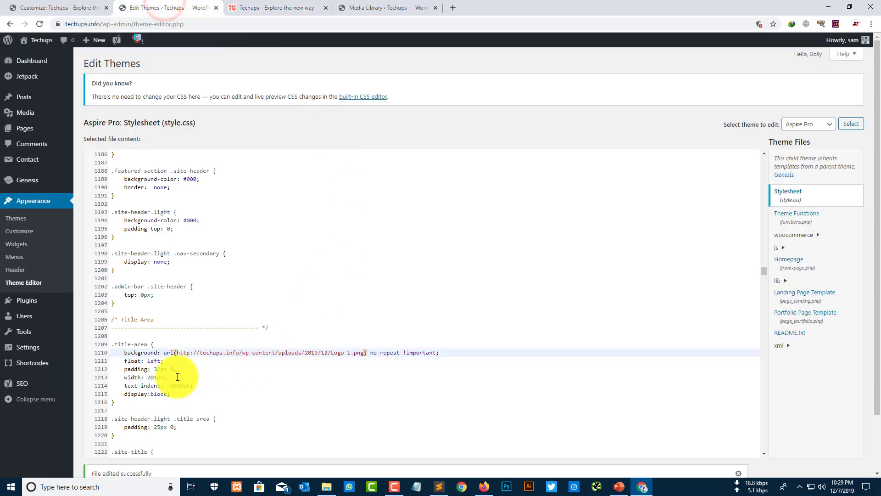
pyautogui.click(152, 381)
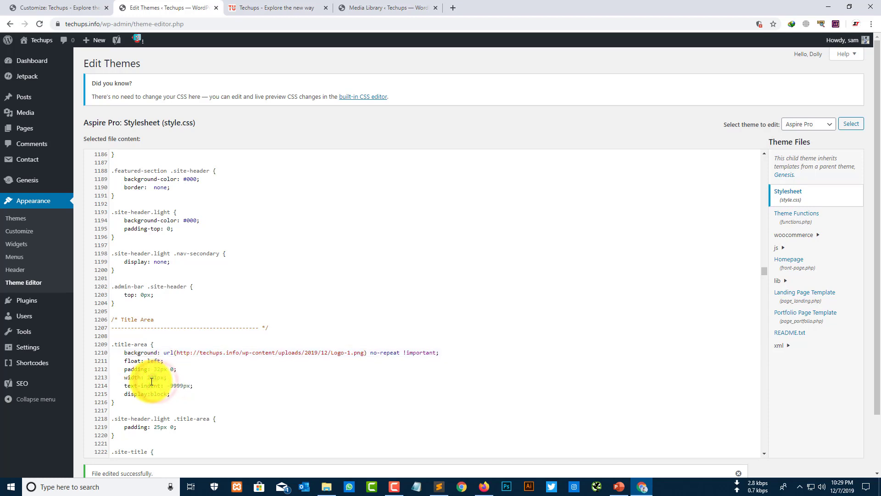
pyautogui.write('200')
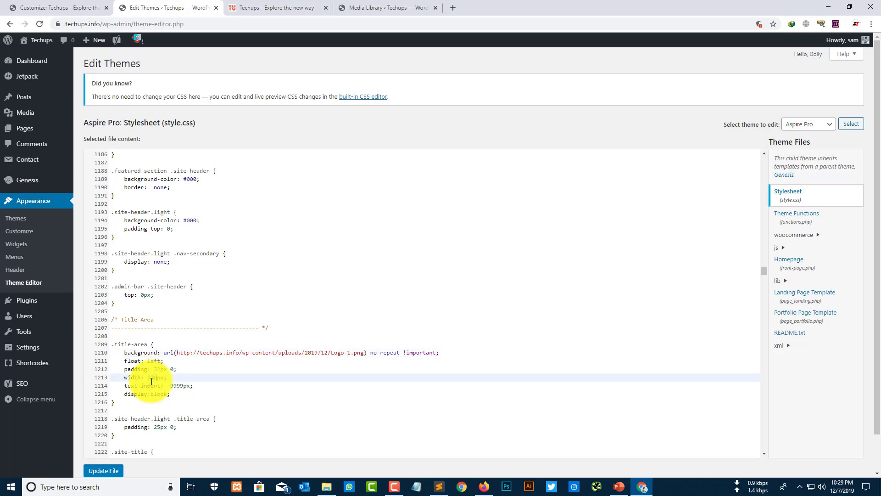
pyautogui.click(97, 473)
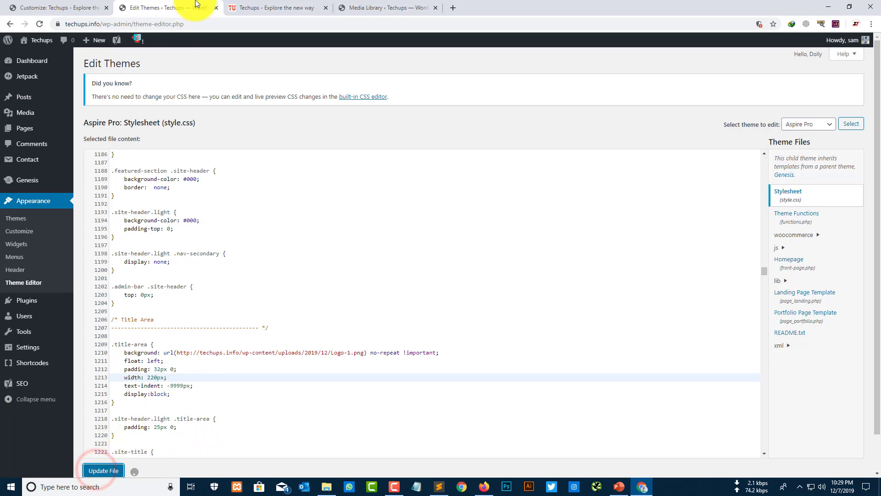
pyautogui.click(246, 5)
pyautogui.click(41, 24)
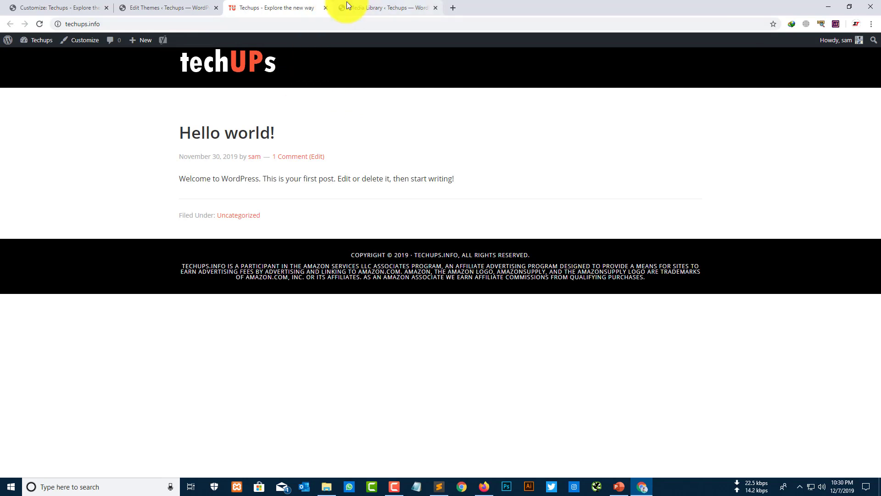
pyautogui.click(193, 6)
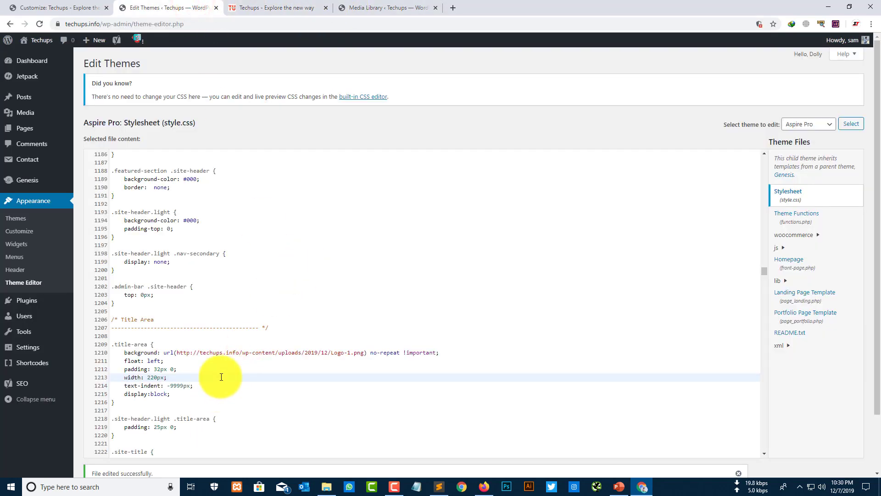
# Step: Close the theme editor tab, the logo's attachment details and Media Library tab, then exit the Customizer
pyautogui.hotkey('ctrl', 'w')
pyautogui.click(232, 4)
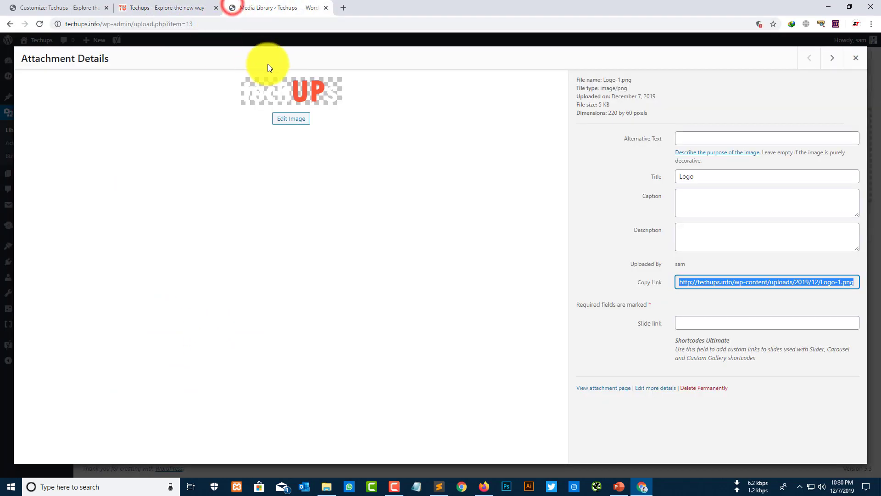
pyautogui.click(856, 58)
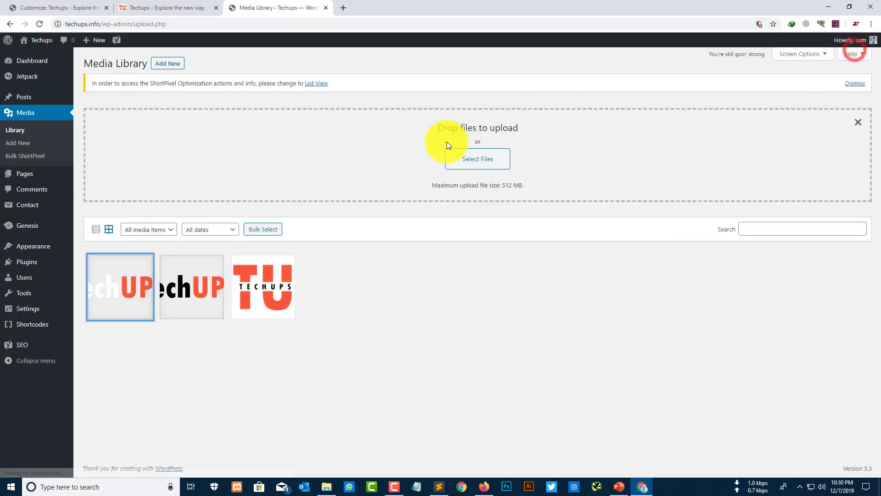
pyautogui.hotkey('ctrl', 'w')
pyautogui.hotkey('ctrl', 'w')
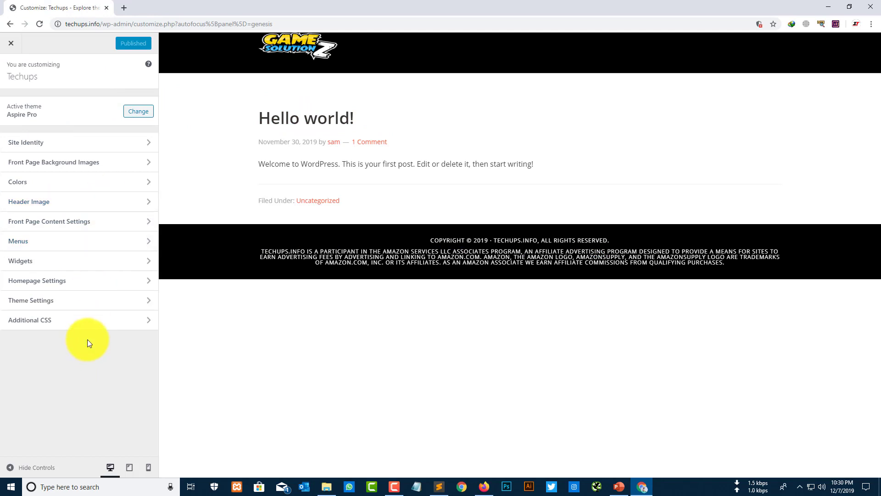
pyautogui.click(12, 45)
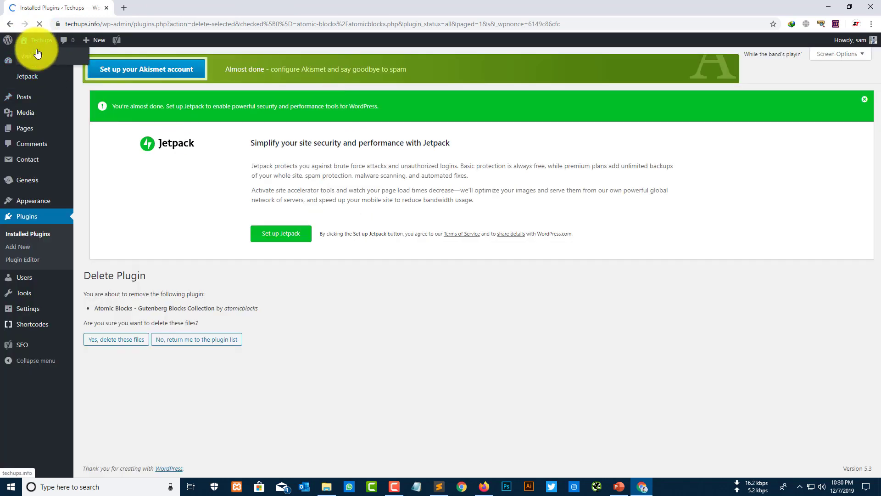
# Step: Open the live site in a new tab, then briefly visit the new post editor and go back
pyautogui.rightClick(34, 67)
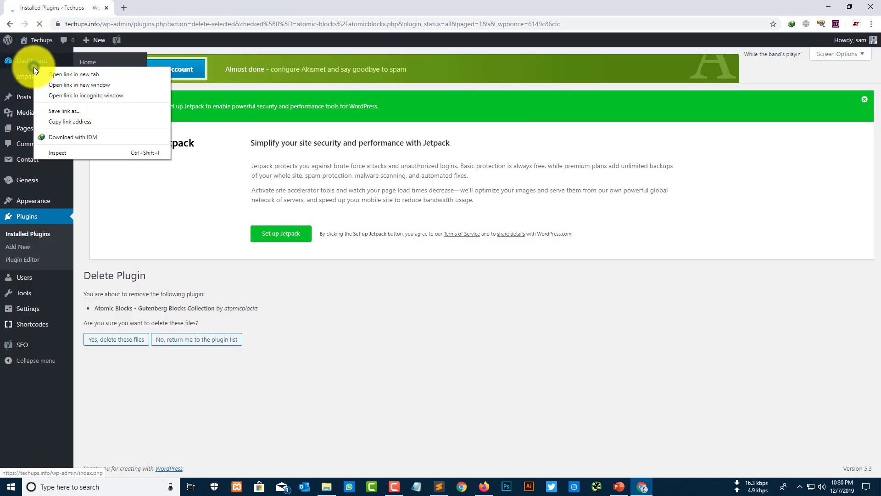
pyautogui.click(195, 56)
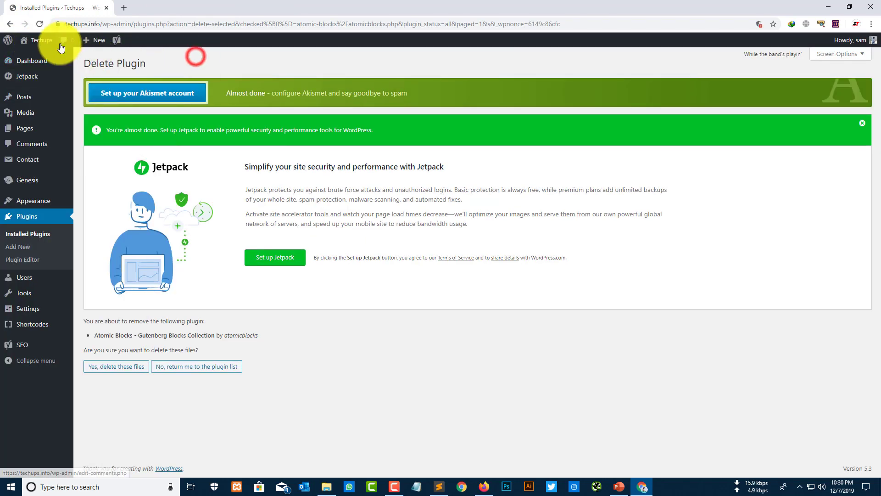
pyautogui.rightClick(40, 60)
pyautogui.click(60, 63)
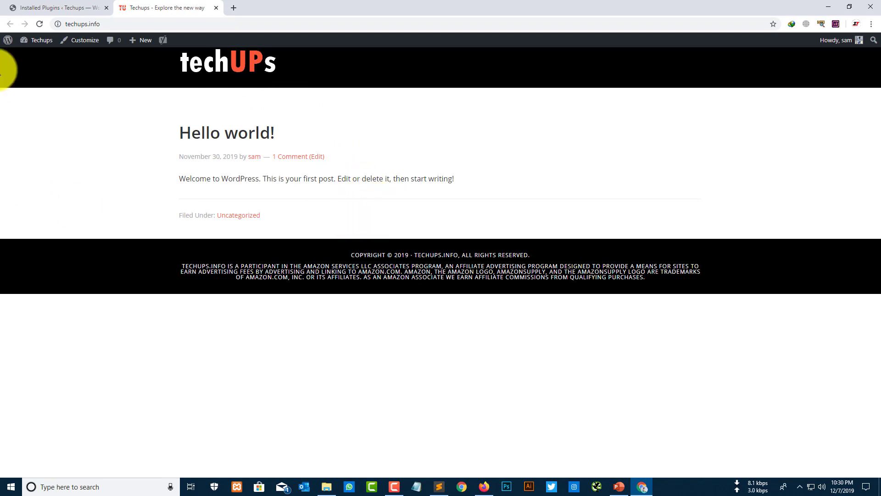
pyautogui.hotkey('ctrl', 'pageup')
pyautogui.moveTo(21, 100)
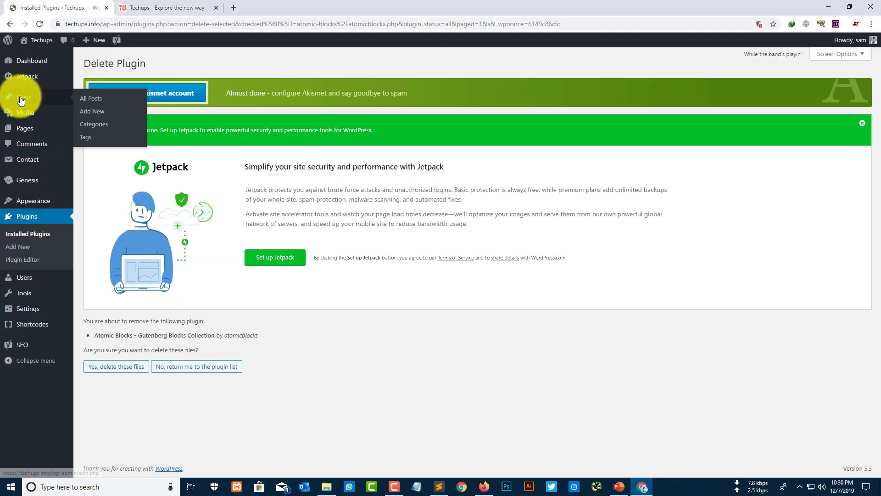
pyautogui.click(110, 118)
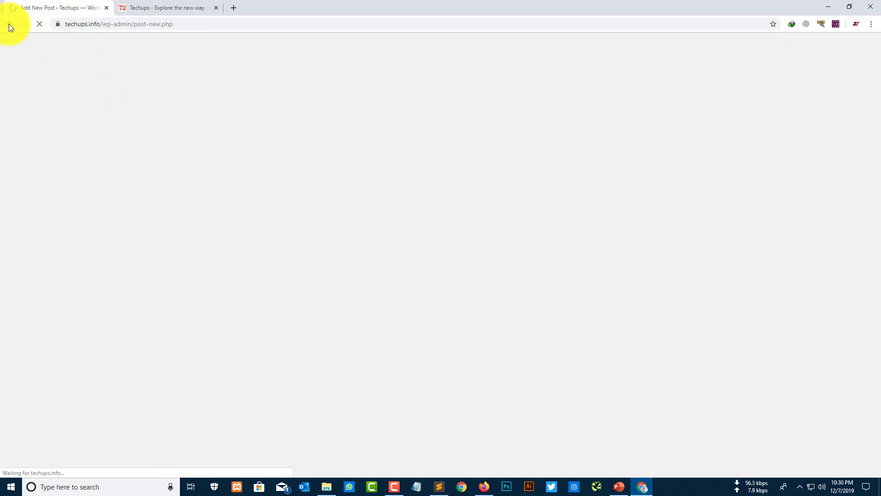
pyautogui.click(9, 24)
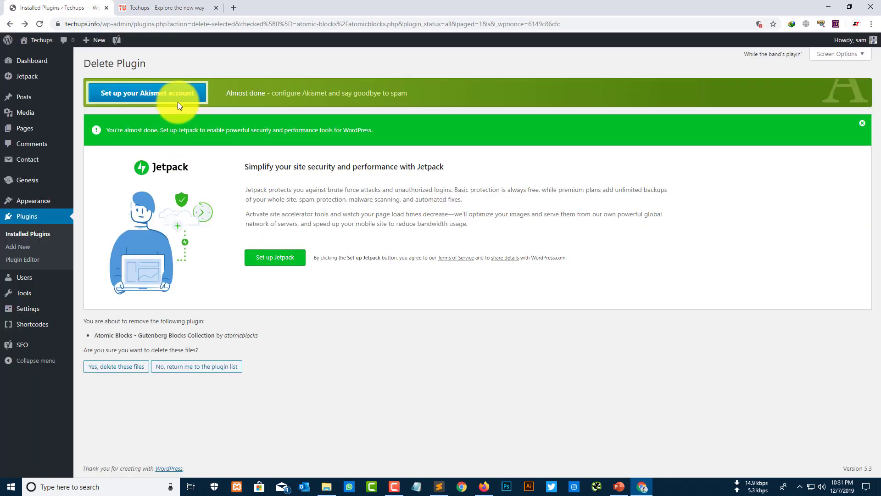
# Step: Open five blank Add New Page editors in separate tabs from the + New menu
pyautogui.moveTo(96, 40)
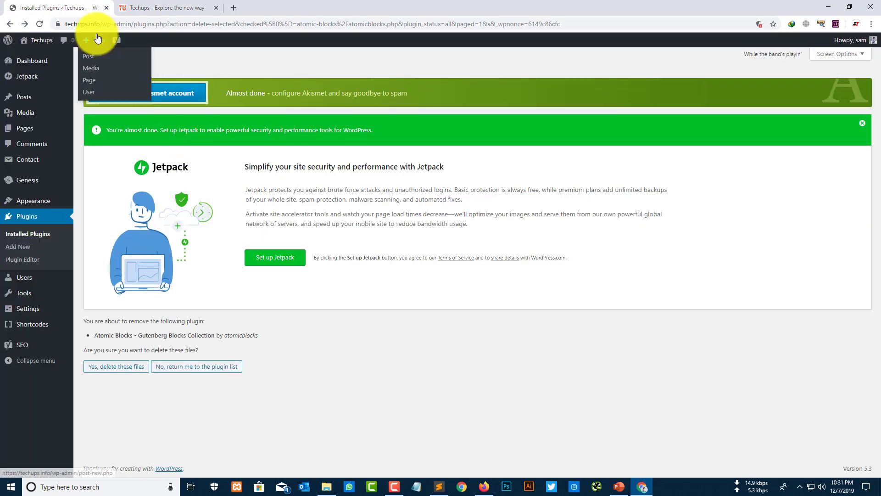
pyautogui.rightClick(93, 81)
pyautogui.click(94, 87)
pyautogui.rightClick(92, 83)
pyautogui.click(104, 90)
pyautogui.rightClick(95, 80)
pyautogui.click(104, 86)
pyautogui.rightClick(90, 83)
pyautogui.click(105, 87)
pyautogui.rightClick(93, 82)
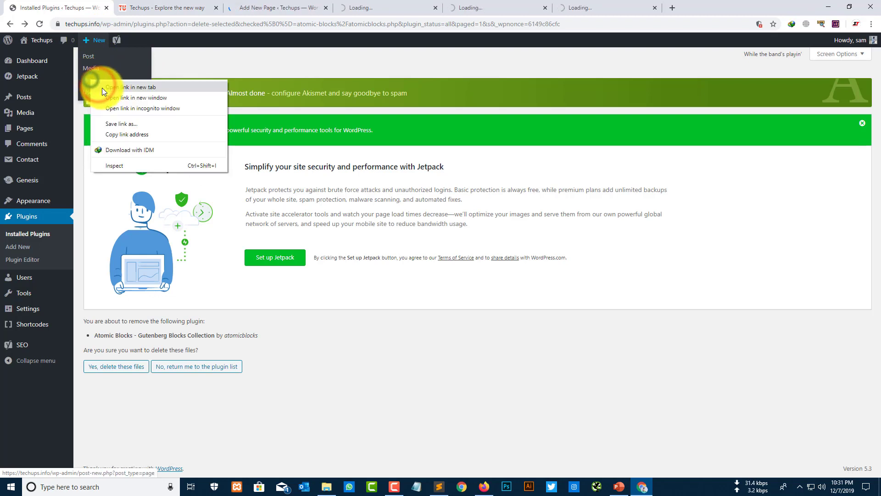
pyautogui.click(105, 87)
# Step: Copy the page title ABOUT from the Sublime Text notes
pyautogui.click(271, 7)
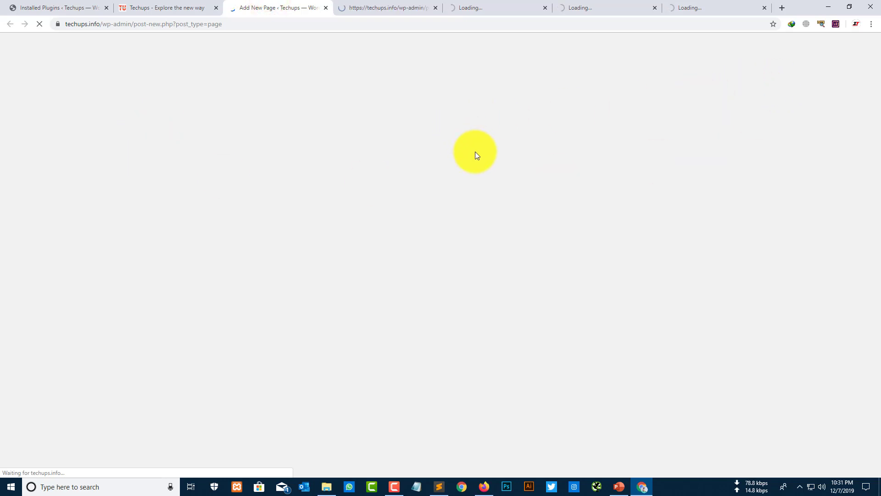
pyautogui.click(439, 486)
pyautogui.click(183, 204)
pyautogui.moveTo(158, 169); pyautogui.dragTo(78, 173)
pyautogui.hotkey('ctrl', 'c')
pyautogui.click(824, 2)
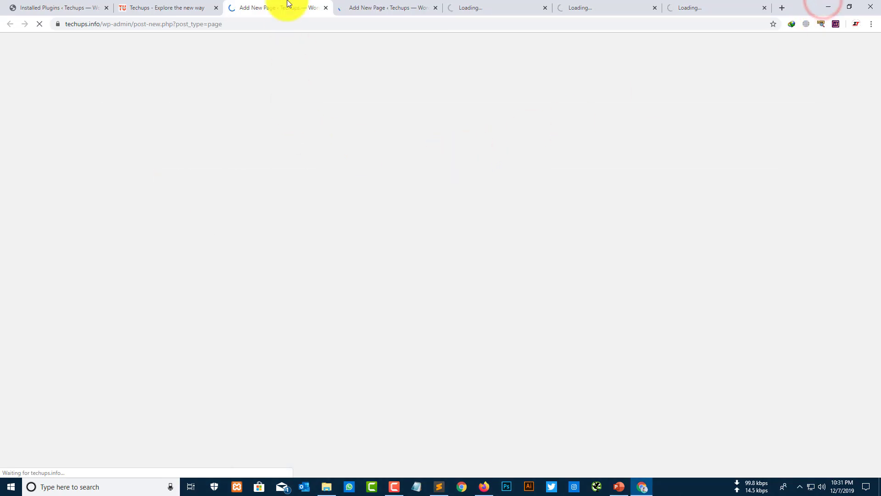
# Step: Check on the still-loading new-page tabs, then reselect page-title lines in the notes
pyautogui.click(356, 3)
pyautogui.click(286, 2)
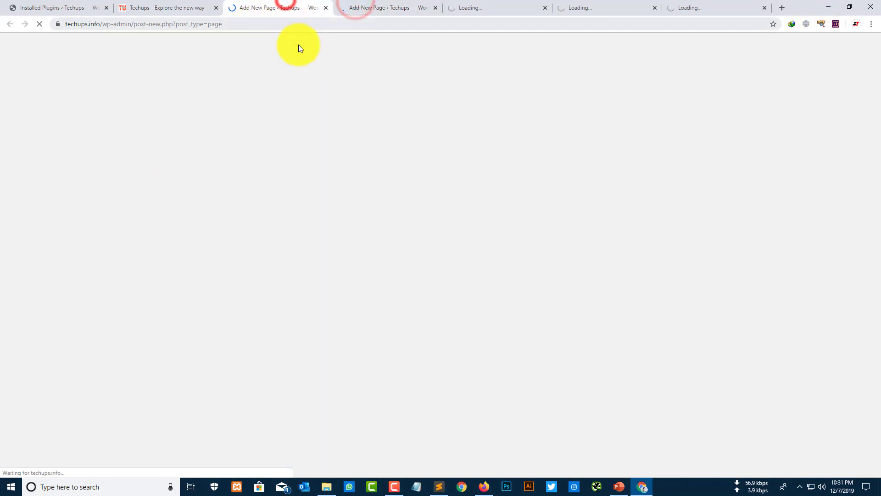
pyautogui.click(479, 3)
pyautogui.click(599, 2)
pyautogui.click(707, 2)
pyautogui.click(547, 12)
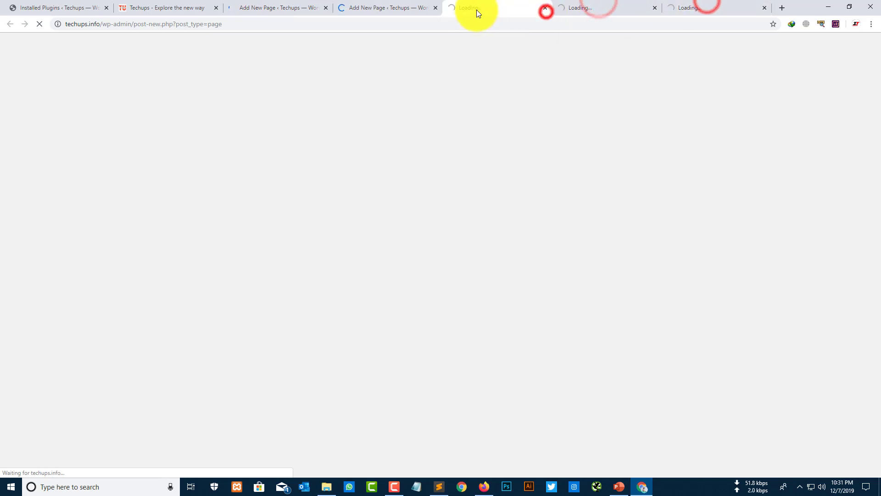
pyautogui.click(406, 2)
pyautogui.click(250, 3)
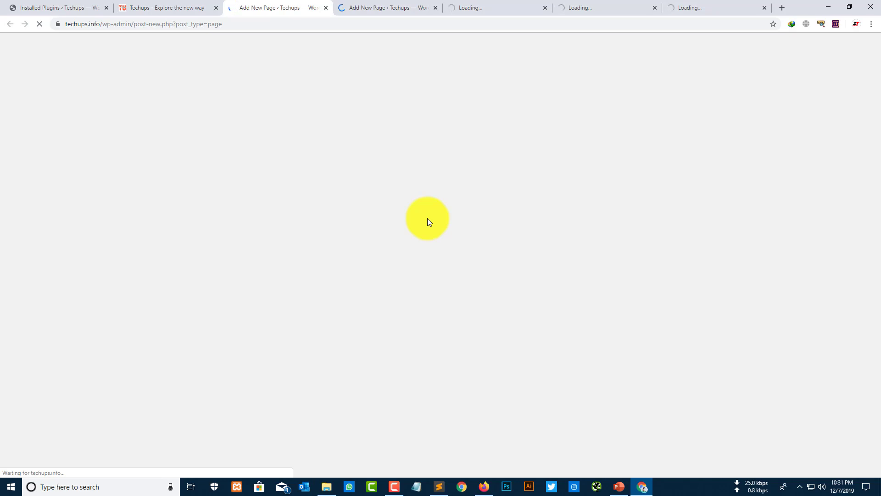
pyautogui.click(374, 2)
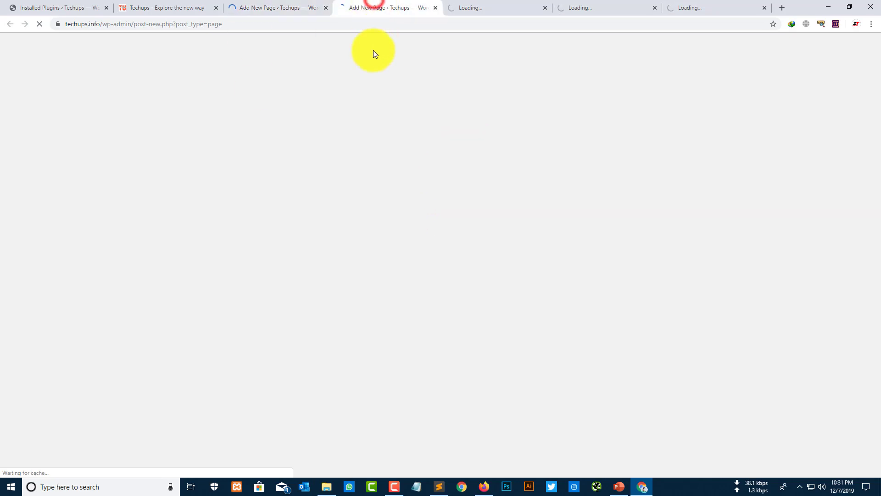
pyautogui.click(256, 5)
pyautogui.click(461, 6)
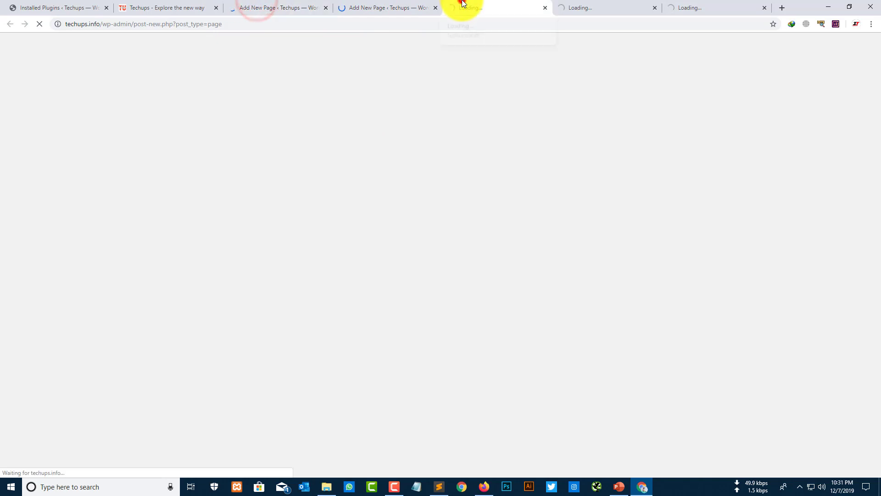
pyautogui.click(285, 6)
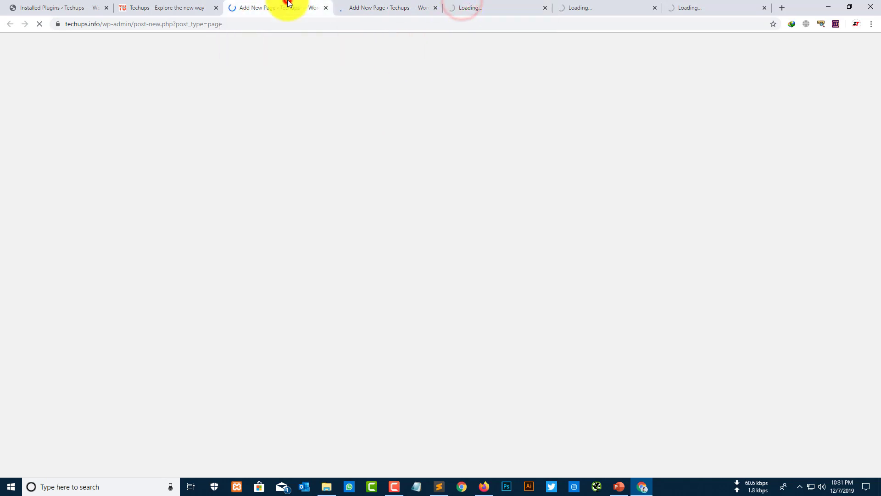
pyautogui.click(439, 485)
pyautogui.moveTo(264, 200); pyautogui.dragTo(43, 202)
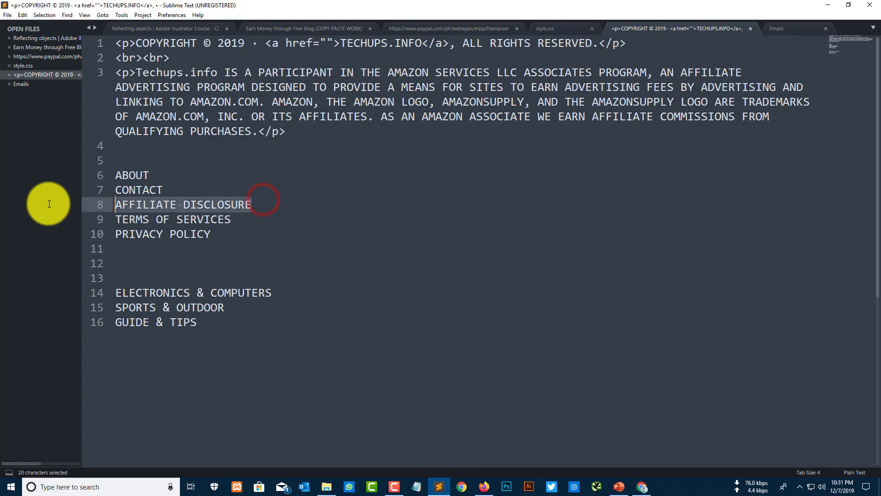
# Step: Select the TERMS OF SERVICES and PRIVACY POLICY titles in the notes, then minimise Sublime Text
pyautogui.click(827, 5)
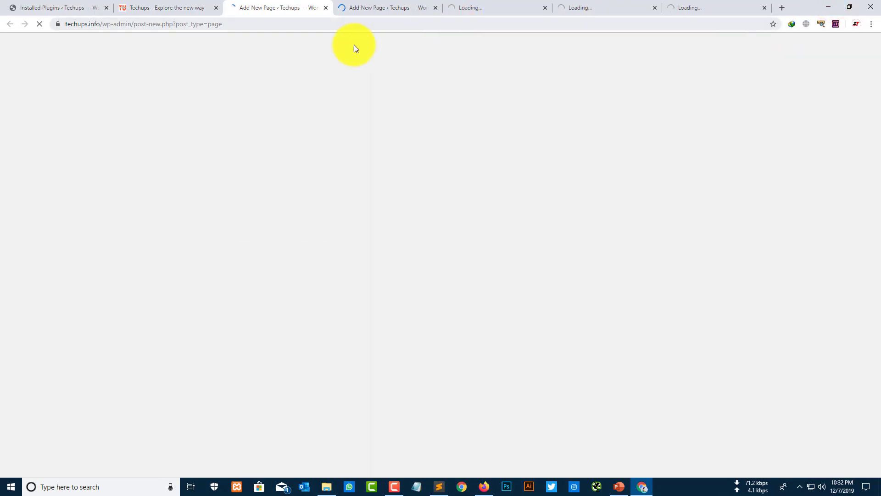
pyautogui.click(440, 485)
pyautogui.moveTo(239, 219); pyautogui.dragTo(217, 219)
pyautogui.moveTo(58, 220); pyautogui.dragTo(31, 221)
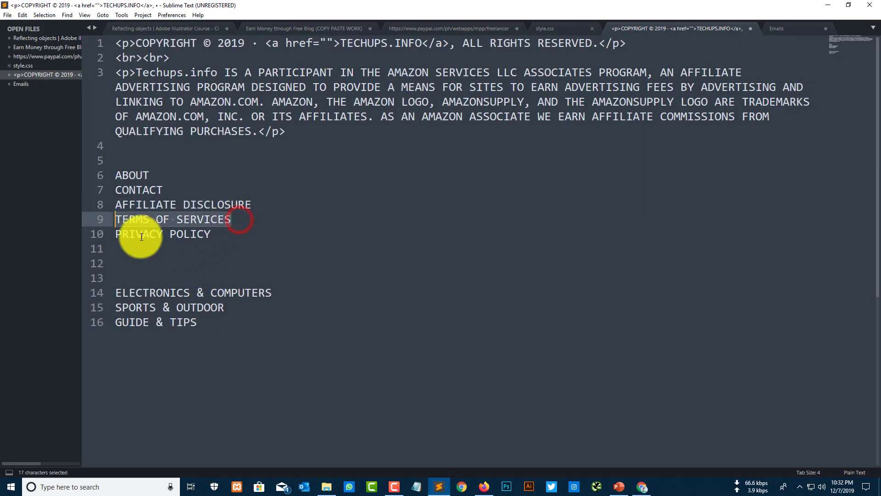
pyautogui.moveTo(208, 235); pyautogui.dragTo(17, 235)
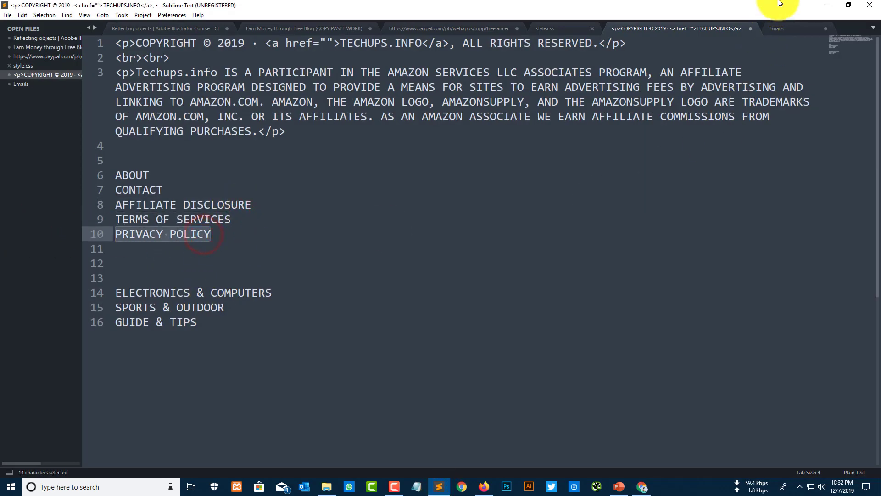
pyautogui.click(827, 5)
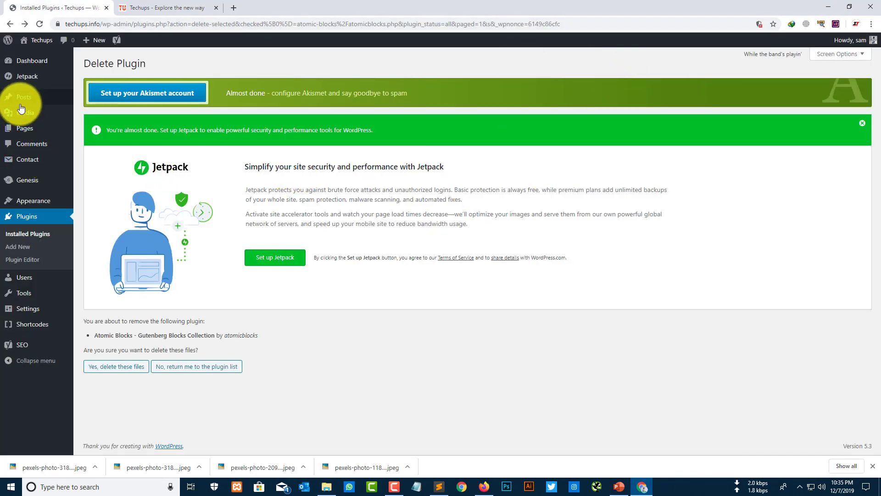
# Step: Quick-edit the Uncategorized category in Posts > Categories, renaming it Blog with slug blog
pyautogui.moveTo(24, 97)
pyautogui.click(105, 129)
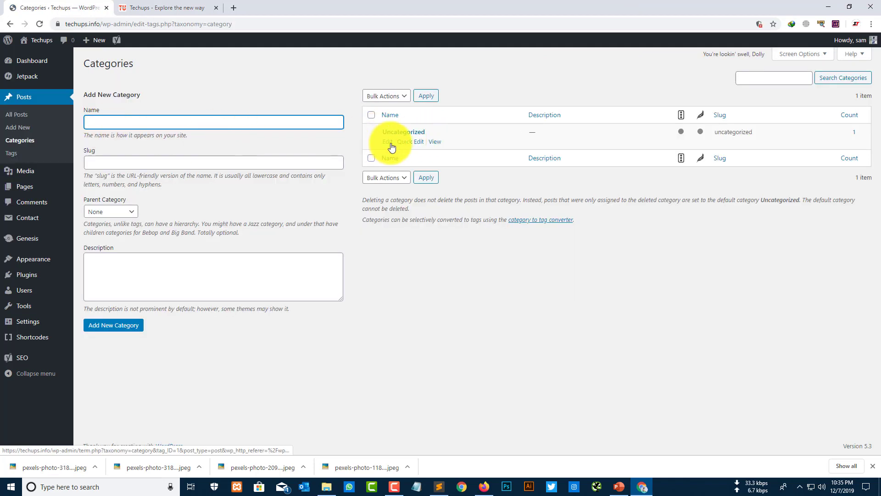
pyautogui.click(389, 143)
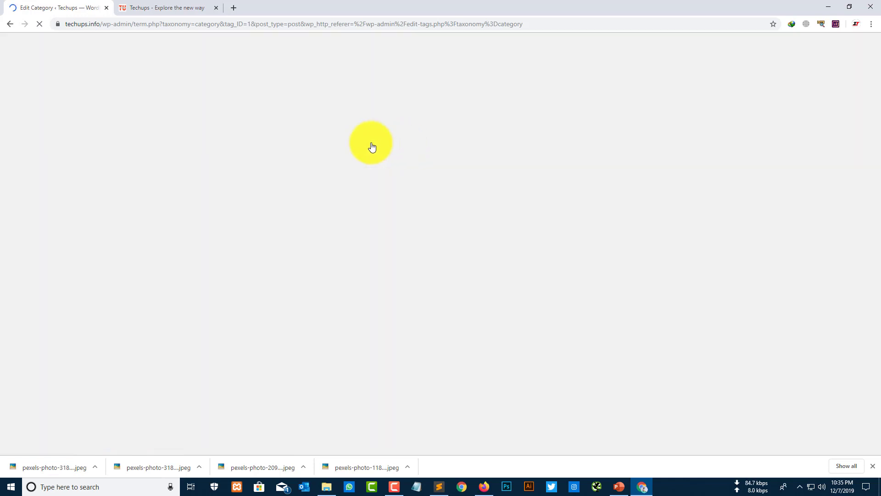
pyautogui.click(10, 24)
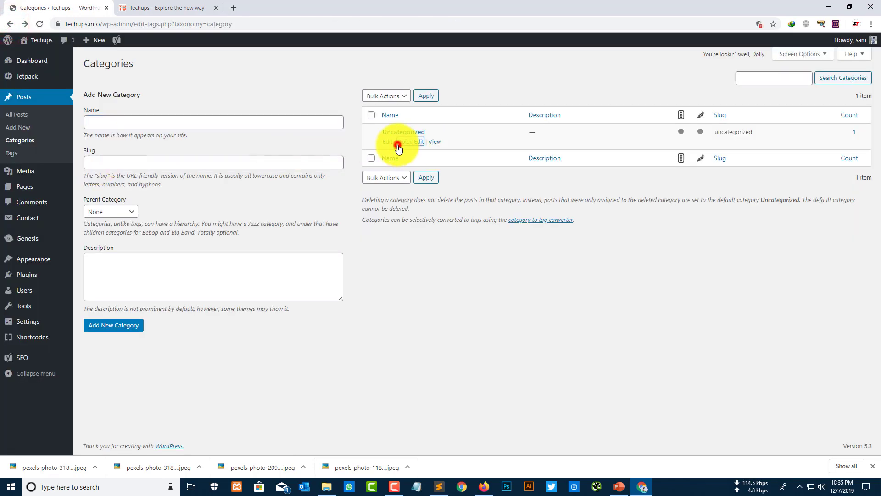
pyautogui.click(398, 145)
pyautogui.doubleClick(442, 147)
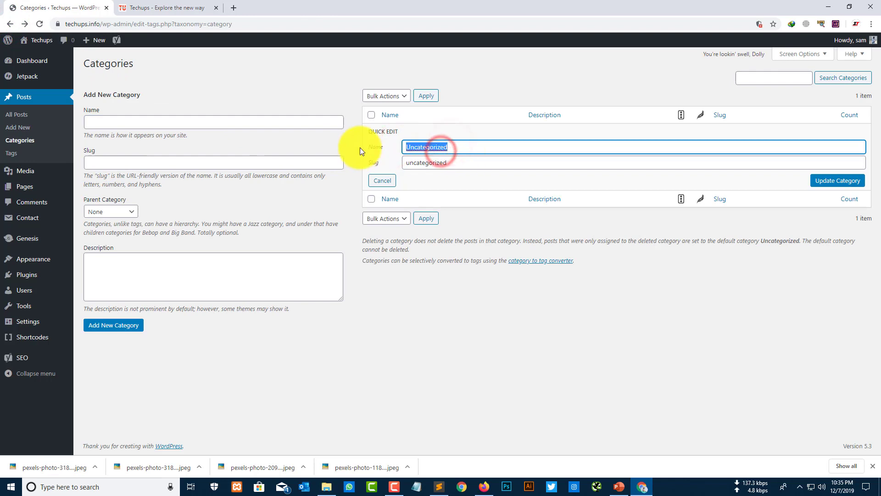
pyautogui.write('Blog')
pyautogui.press('Tab')
pyautogui.write('blog')
pyautogui.click(845, 180)
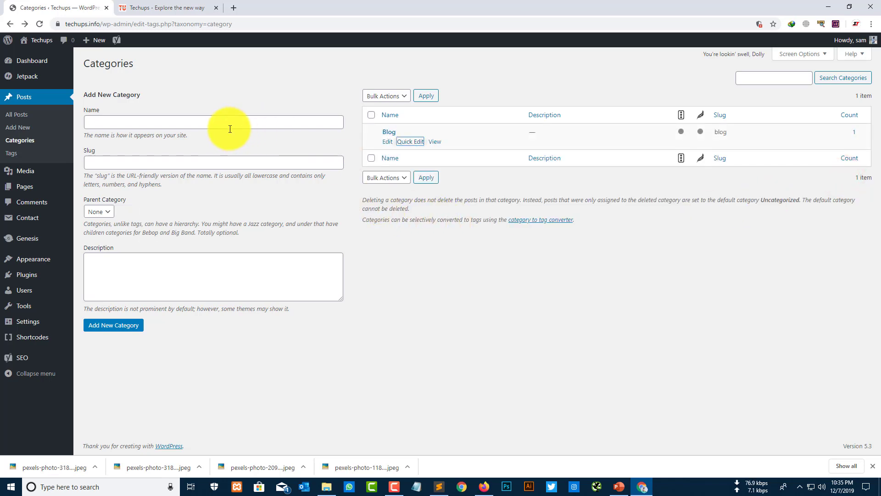
# Step: Copy ELECTRONICS & COMPUTERS from the notes and add it as a new category
pyautogui.click(440, 486)
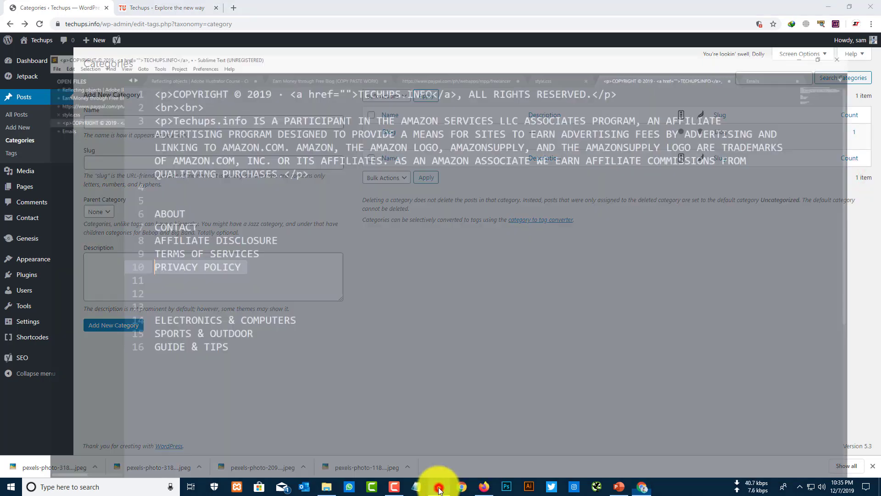
pyautogui.moveTo(270, 294); pyautogui.dragTo(65, 289)
pyautogui.hotkey('ctrl', 'c')
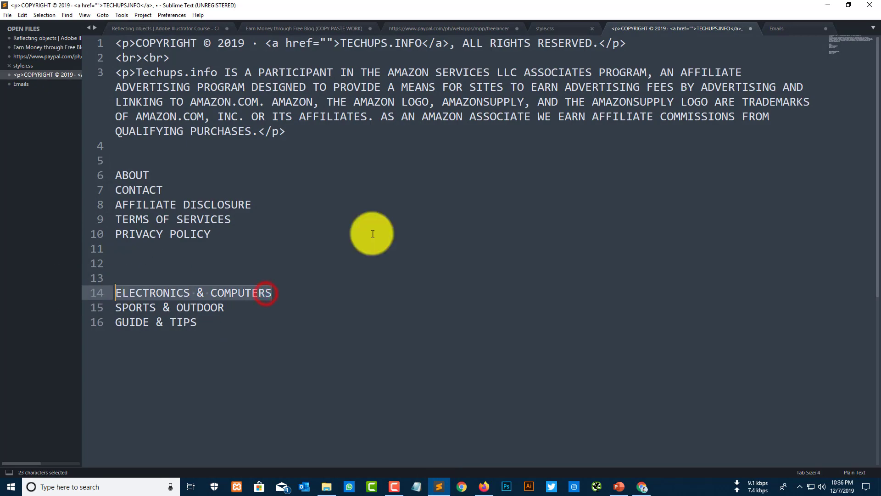
pyautogui.click(819, 5)
pyautogui.click(181, 125)
pyautogui.hotkey('ctrl', 'v')
pyautogui.click(113, 326)
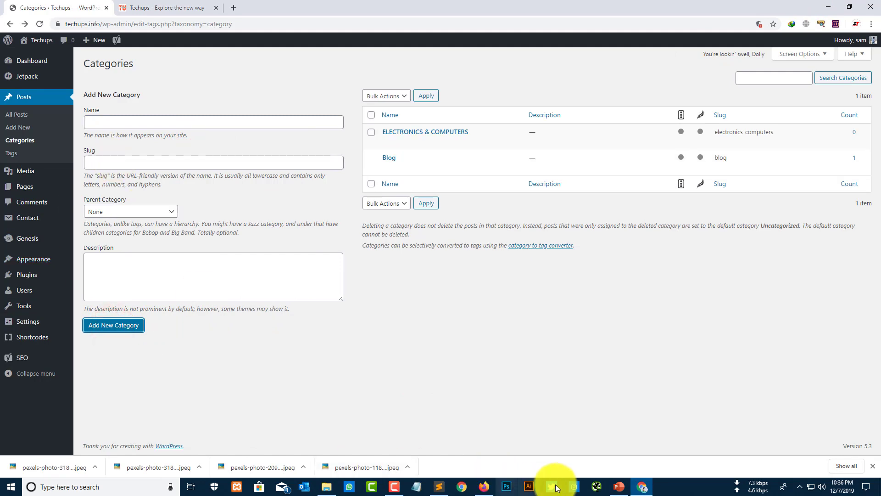
# Step: Add SPORTS & OUTDOOR from the notes as a new category
pyautogui.click(439, 487)
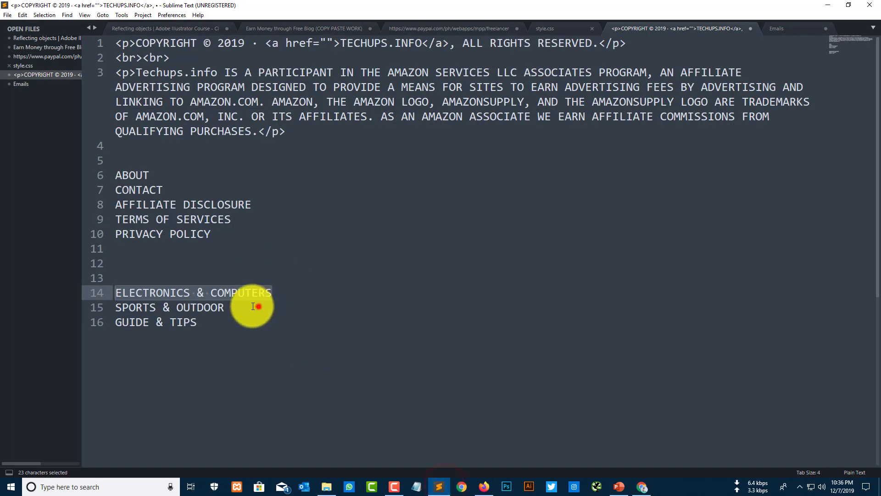
pyautogui.moveTo(258, 307); pyautogui.dragTo(115, 307)
pyautogui.click(828, 5)
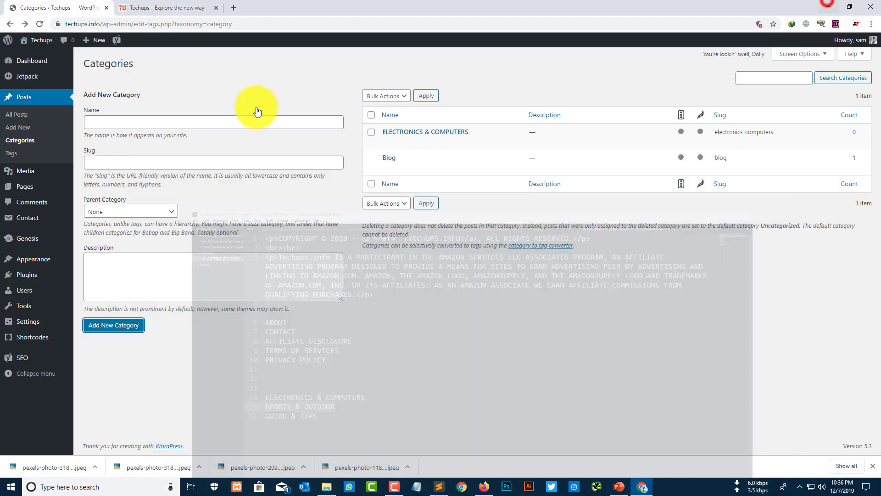
pyautogui.click(206, 122)
pyautogui.hotkey('ctrl', 'v')
pyautogui.click(113, 326)
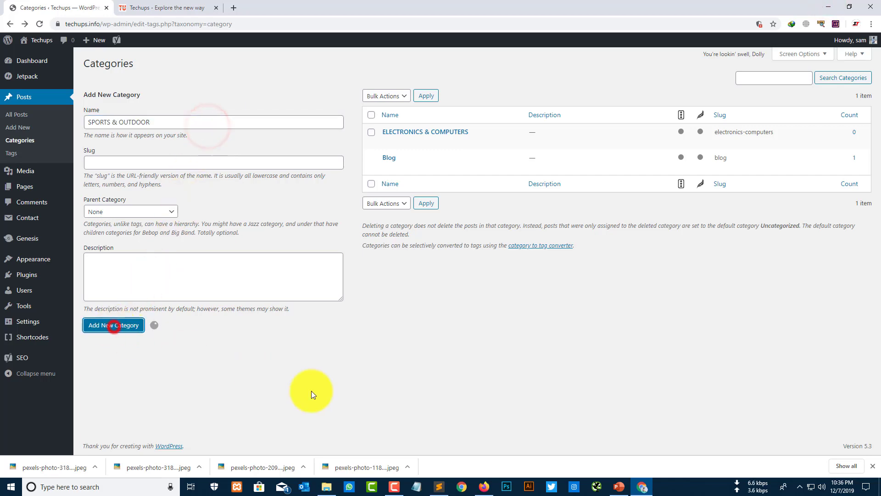
# Step: Add GUIDE & TIPS from the notes as a new category
pyautogui.click(439, 486)
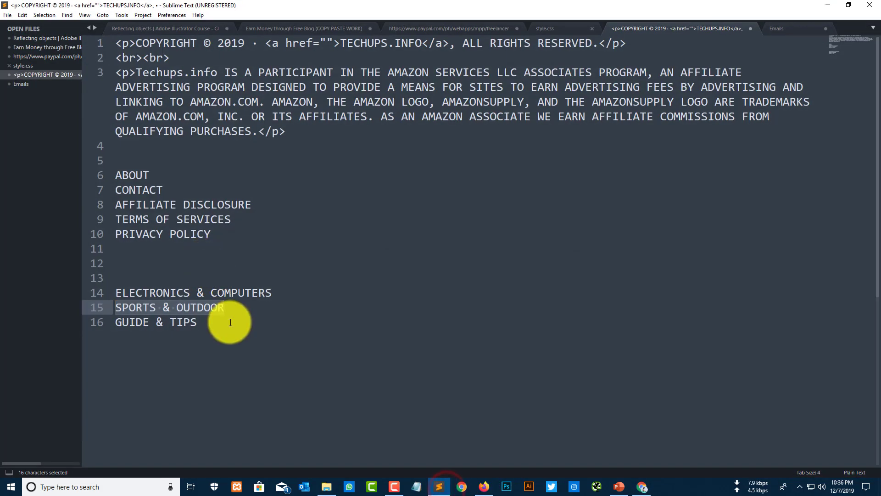
pyautogui.click(228, 359)
pyautogui.moveTo(223, 325); pyautogui.dragTo(88, 325)
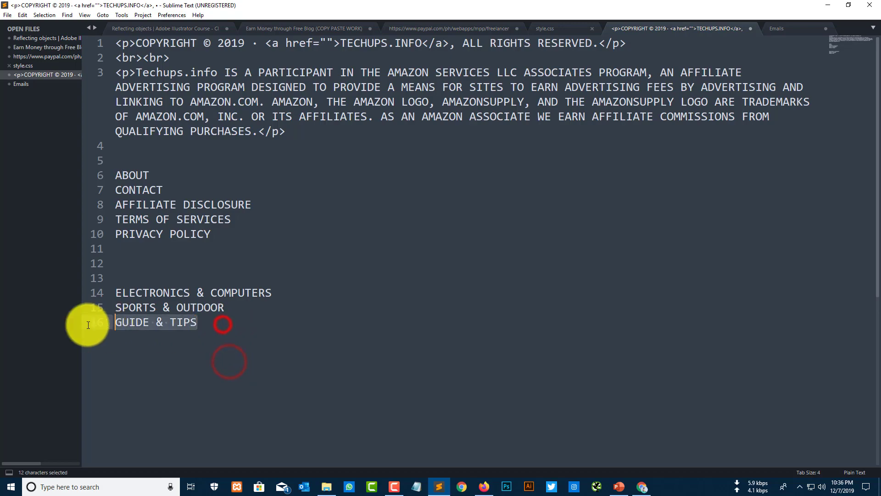
pyautogui.click(828, 5)
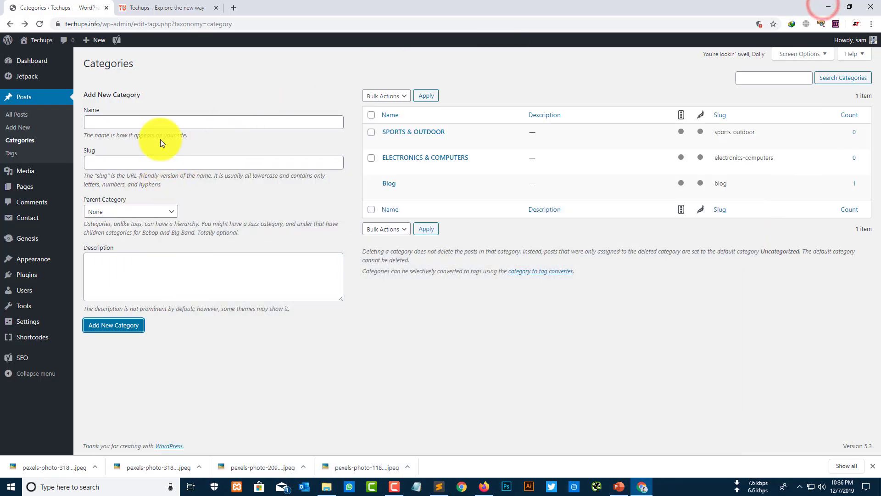
pyautogui.click(164, 128)
pyautogui.hotkey('ctrl', 'v')
pyautogui.click(112, 326)
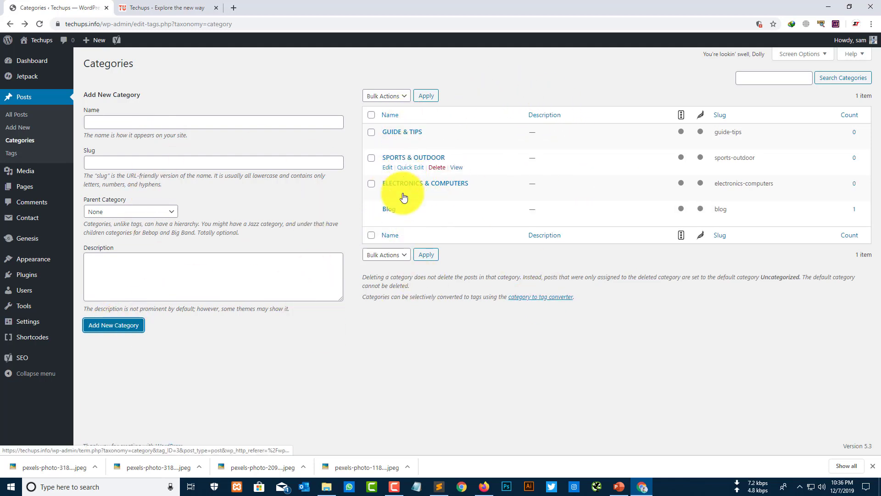
pyautogui.click(131, 123)
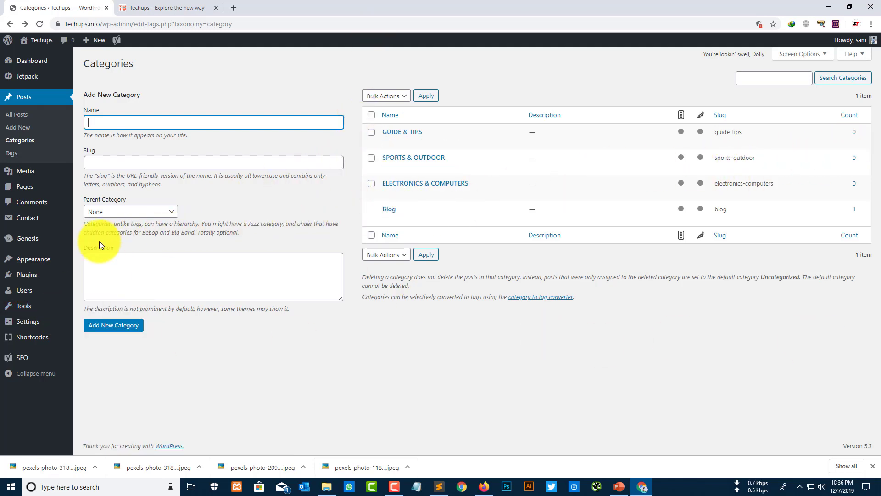
# Step: Open the empty Menus editor, reload the live front page, and return to the admin tab
pyautogui.moveTo(33, 260)
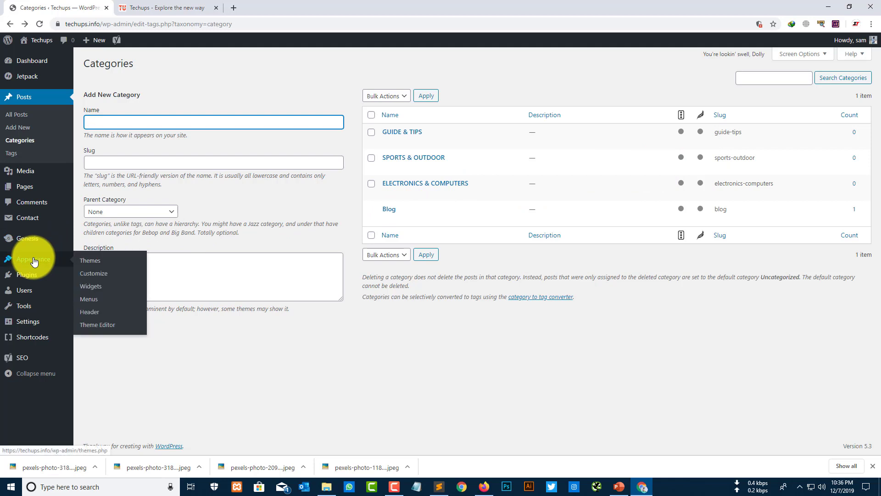
pyautogui.click(95, 300)
pyautogui.click(137, 8)
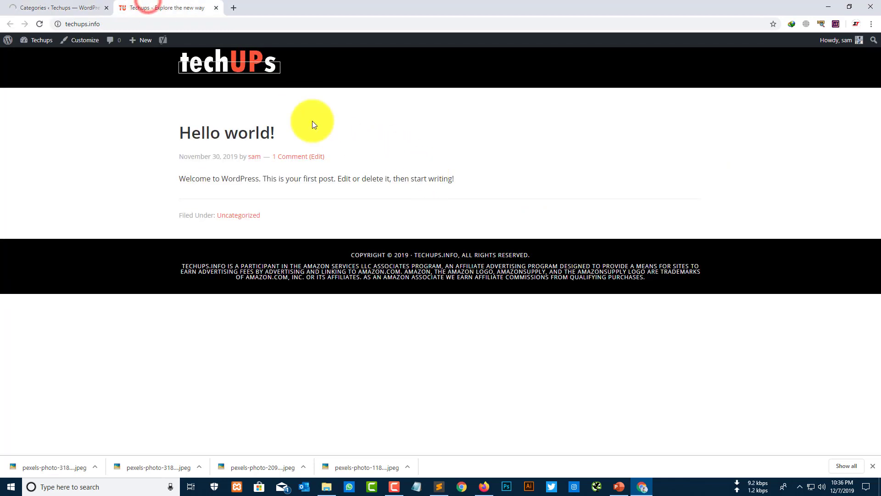
pyautogui.click(39, 25)
pyautogui.click(43, 4)
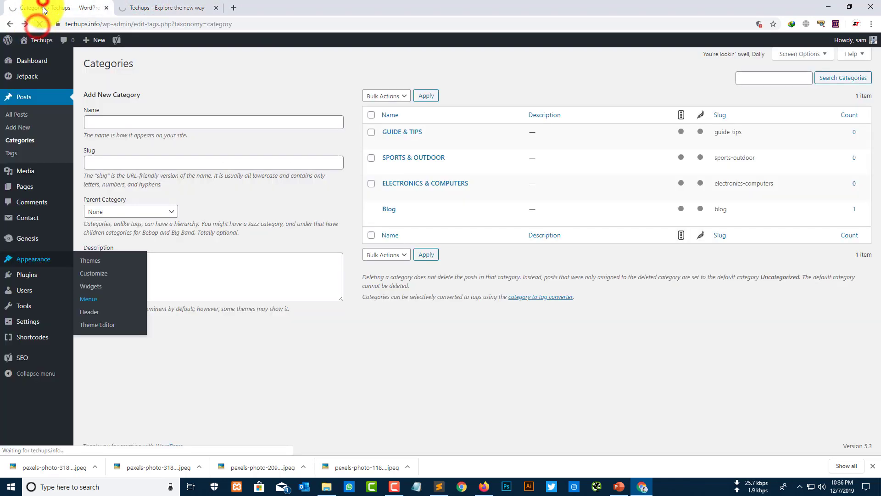
pyautogui.click(150, 3)
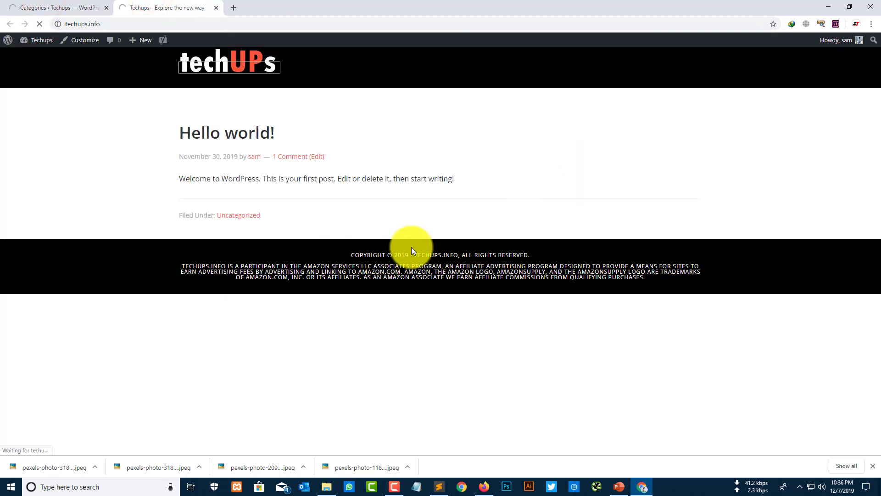
pyautogui.click(46, 3)
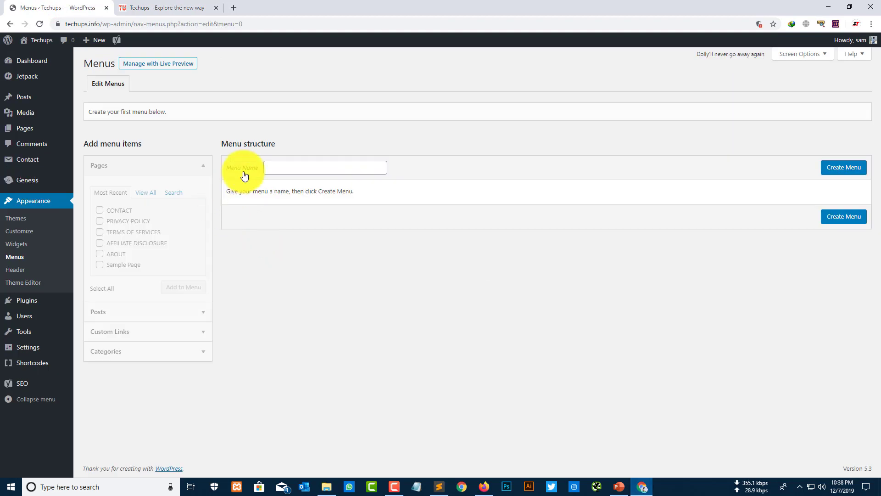
# Step: Create a menu named Footer and save it as the Footer Navigation Menu
pyautogui.click(280, 167)
pyautogui.write('Footer')
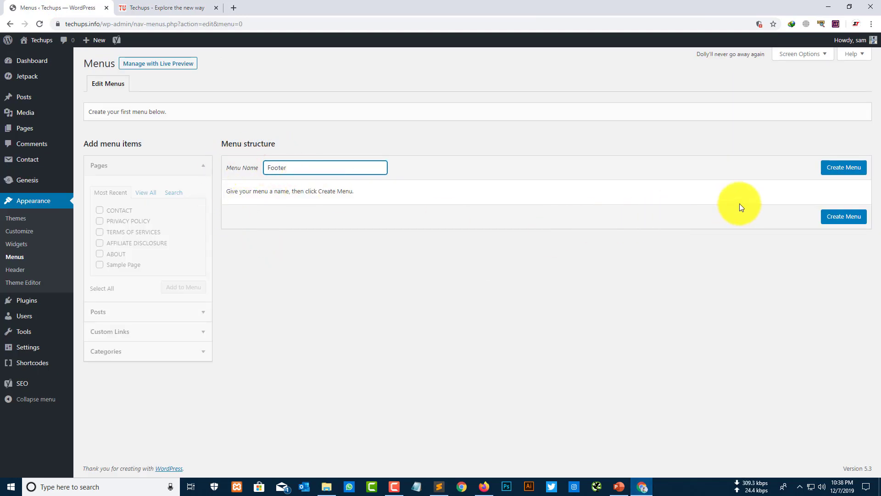
pyautogui.click(838, 166)
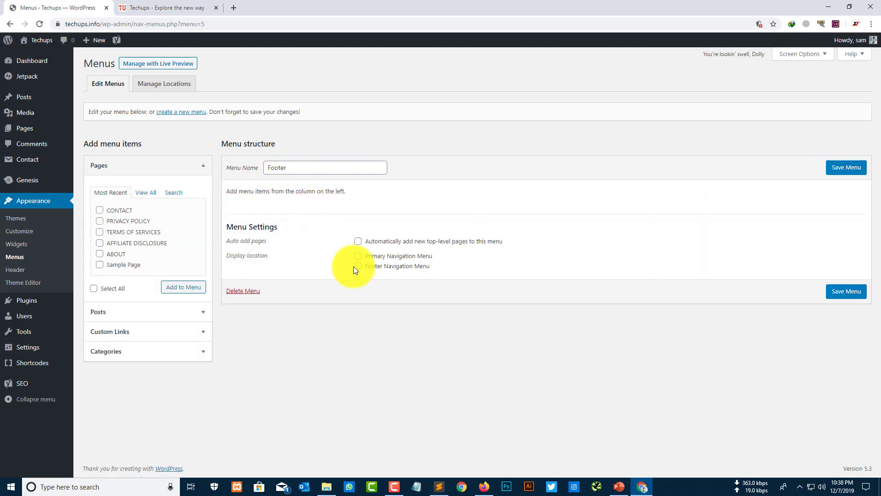
pyautogui.click(370, 267)
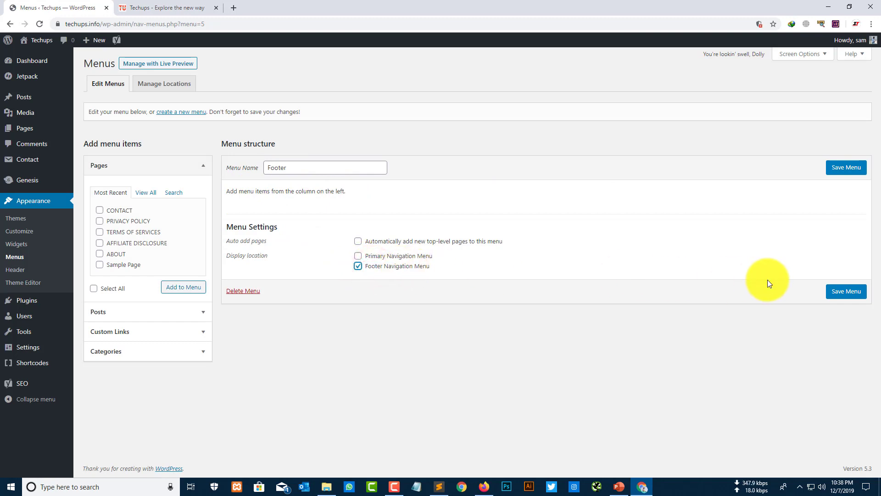
pyautogui.click(843, 296)
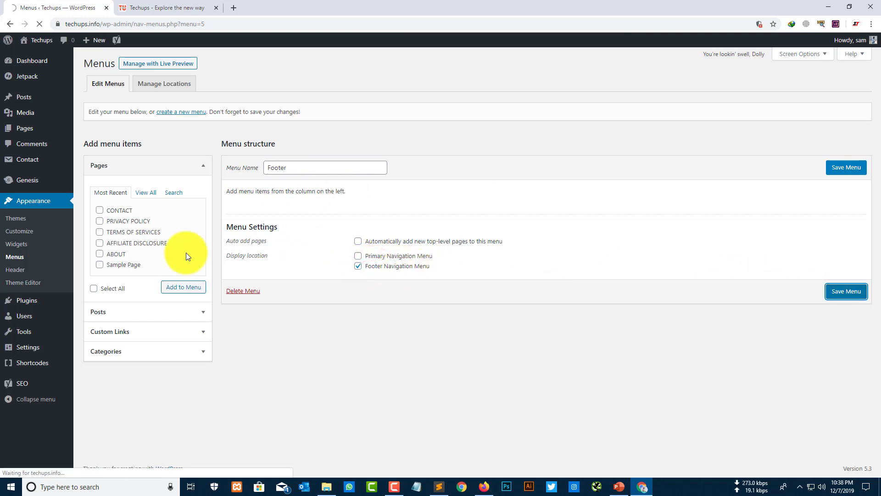
# Step: Add the ABOUT, CONTACT, PRIVACY POLICY and TERMS OF SERVICES pages, moving CONTACT last, save, and reload the live site
pyautogui.click(146, 219)
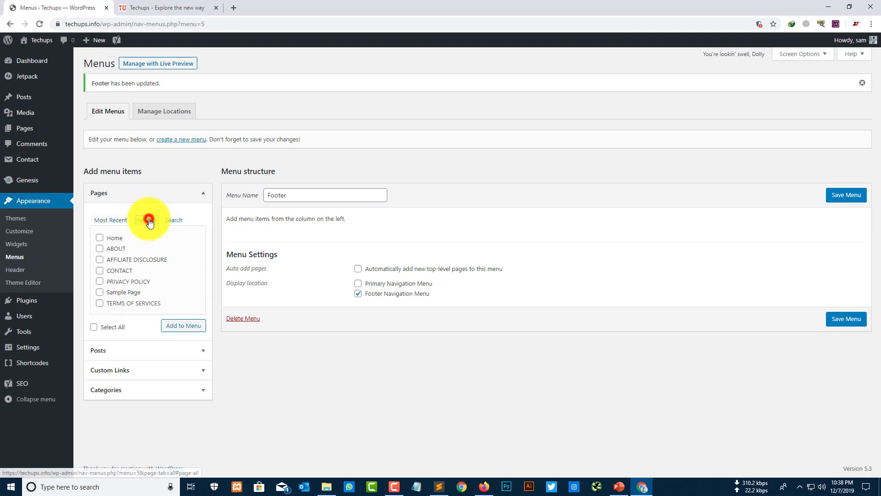
pyautogui.click(100, 249)
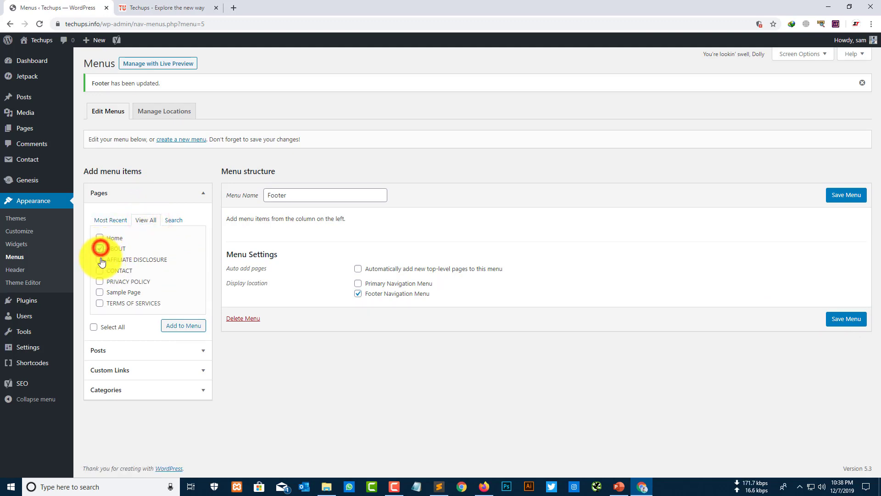
pyautogui.click(100, 270)
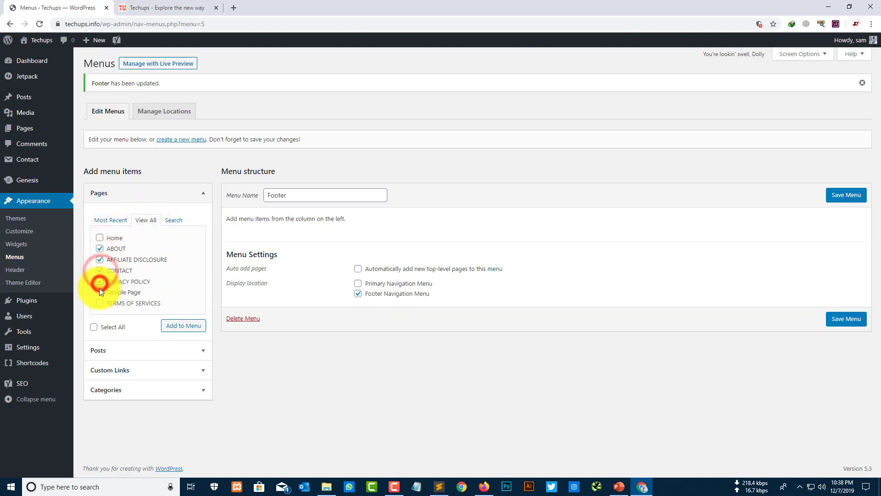
pyautogui.click(100, 282)
pyautogui.click(100, 307)
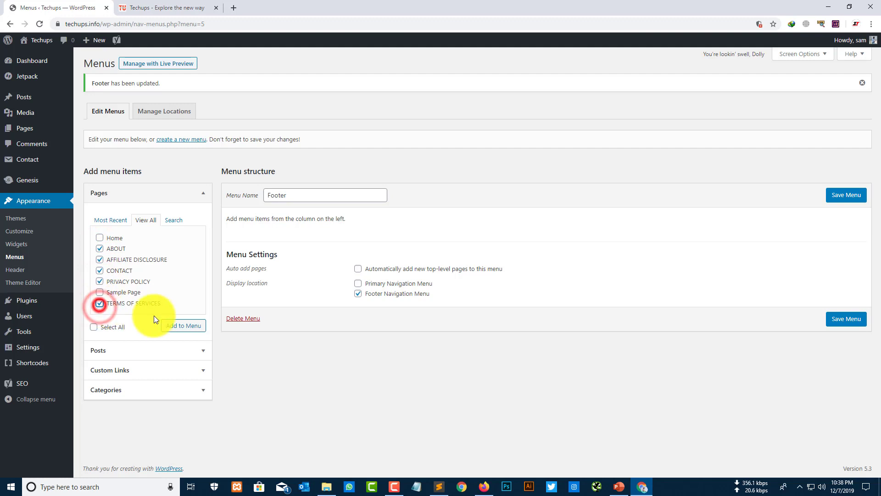
pyautogui.click(183, 326)
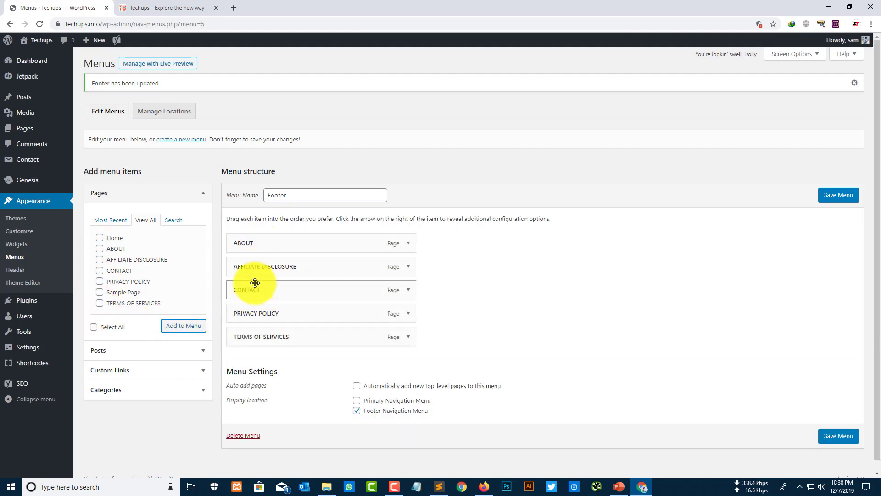
pyautogui.moveTo(254, 292); pyautogui.dragTo(255, 344)
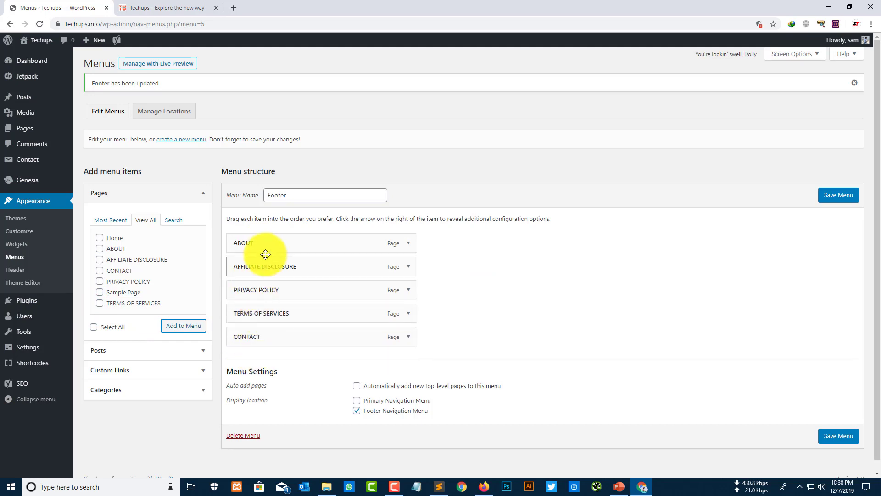
pyautogui.click(821, 442)
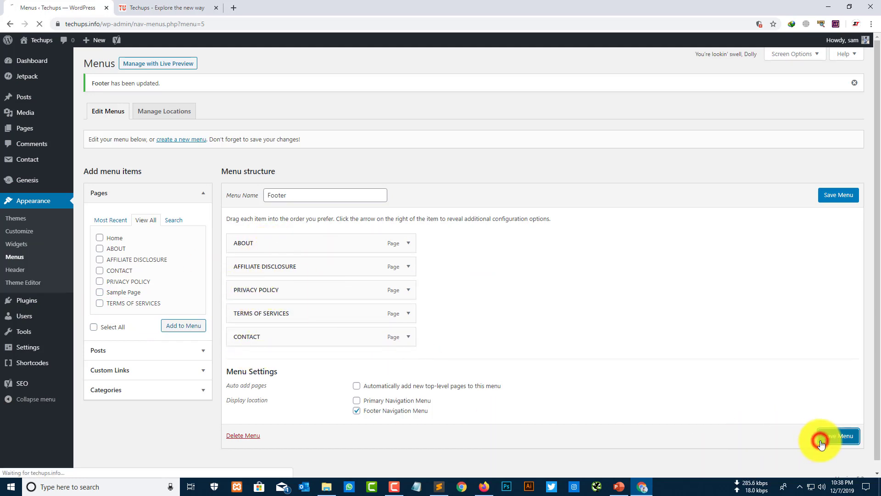
pyautogui.click(138, 6)
pyautogui.click(42, 25)
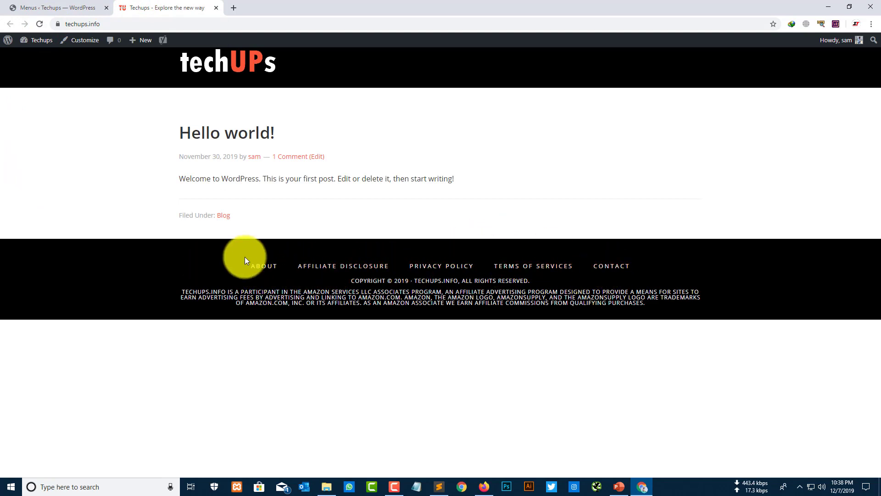
# Step: Go back to the Menus admin page and begin creating another menu
pyautogui.click(51, 7)
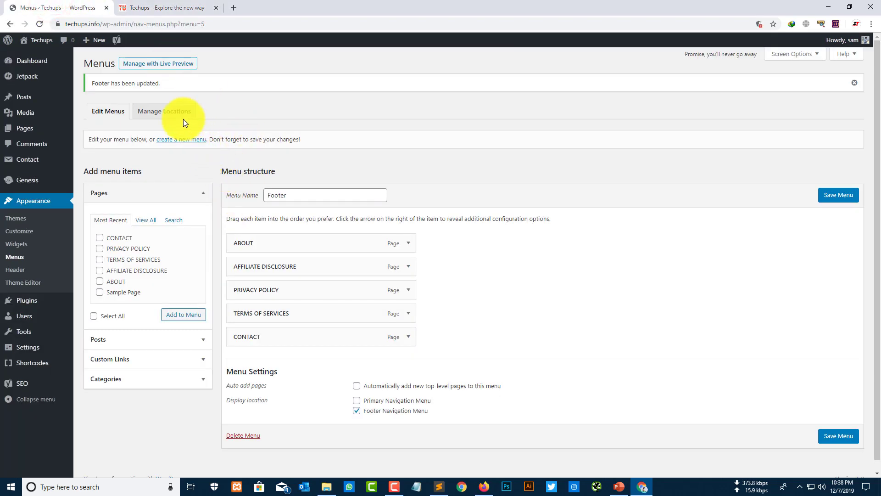
pyautogui.click(175, 138)
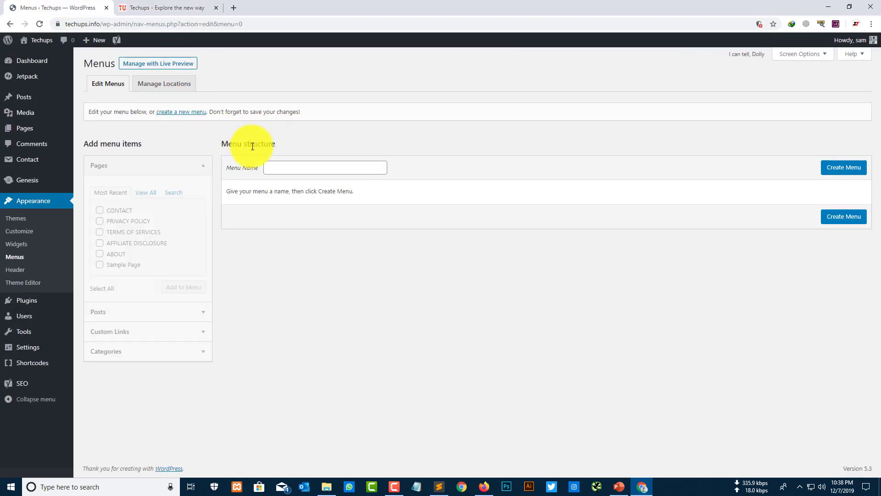
# Step: Create a menu named primarary assigned to the Primary Navigation location
pyautogui.click(301, 167)
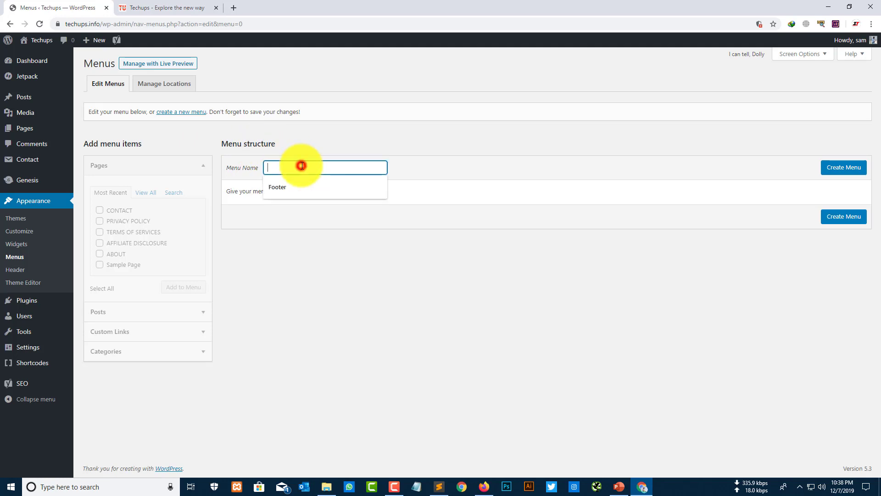
pyautogui.write('primarary')
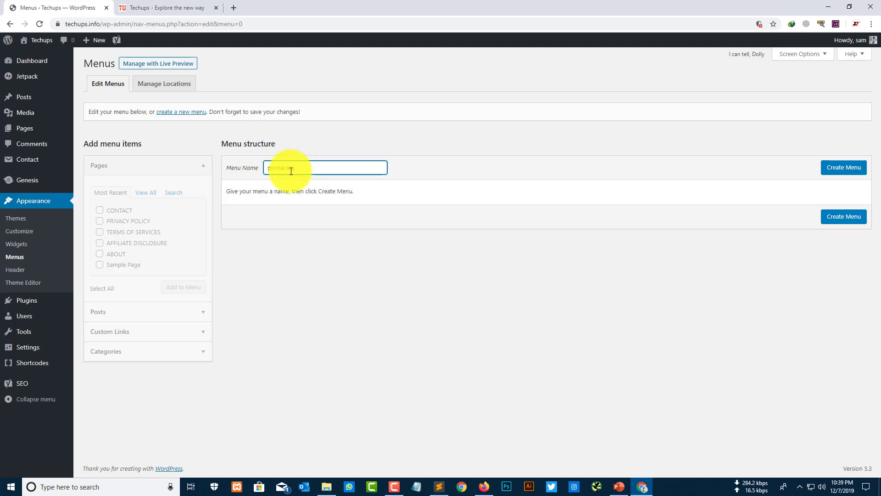
pyautogui.click(825, 174)
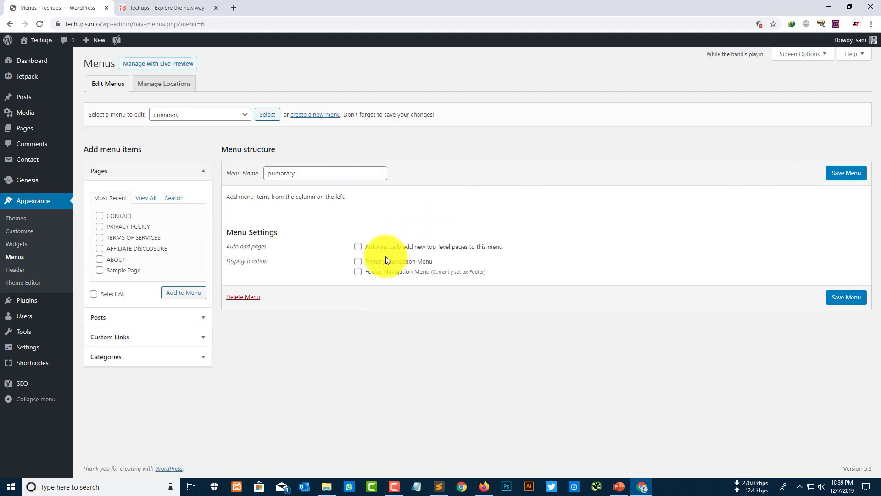
pyautogui.click(374, 262)
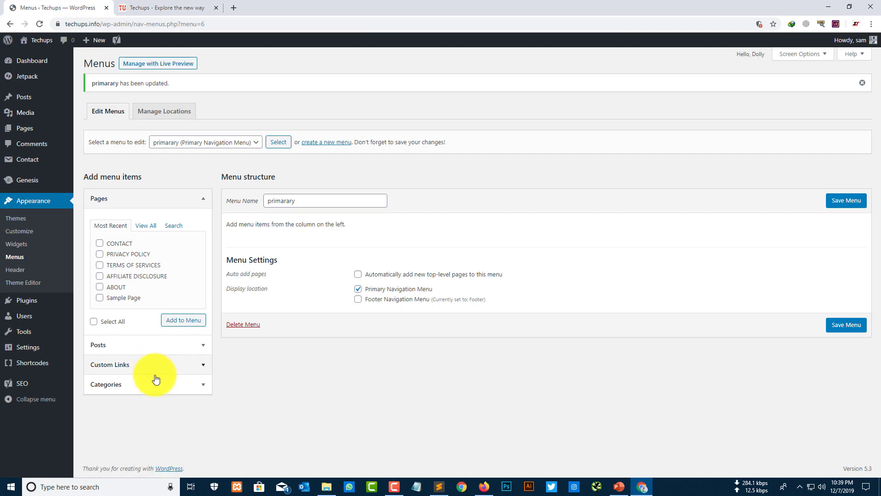
# Step: Add the Blog, ELECTRONICS & COMPUTERS, GUIDE & TIPS and SPORTS & OUTDOOR categories, save, and reload the live site
pyautogui.click(156, 378)
pyautogui.click(143, 287)
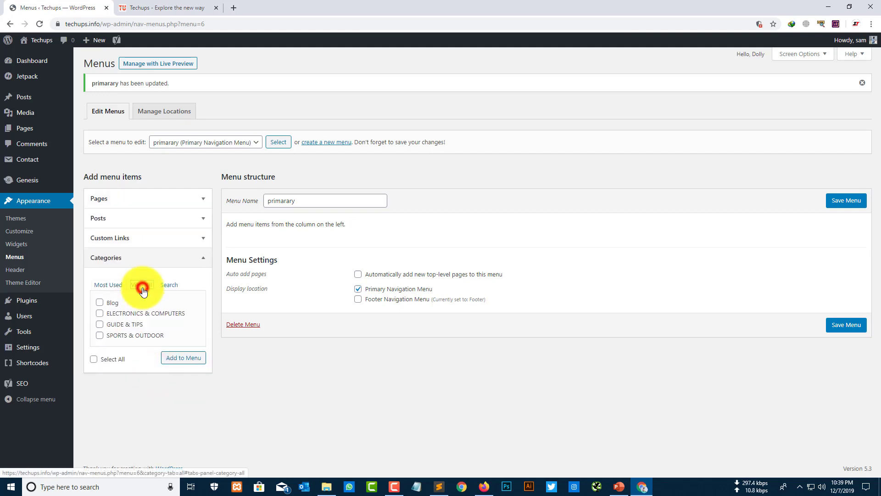
pyautogui.click(101, 302)
pyautogui.click(100, 313)
pyautogui.click(100, 324)
pyautogui.click(99, 335)
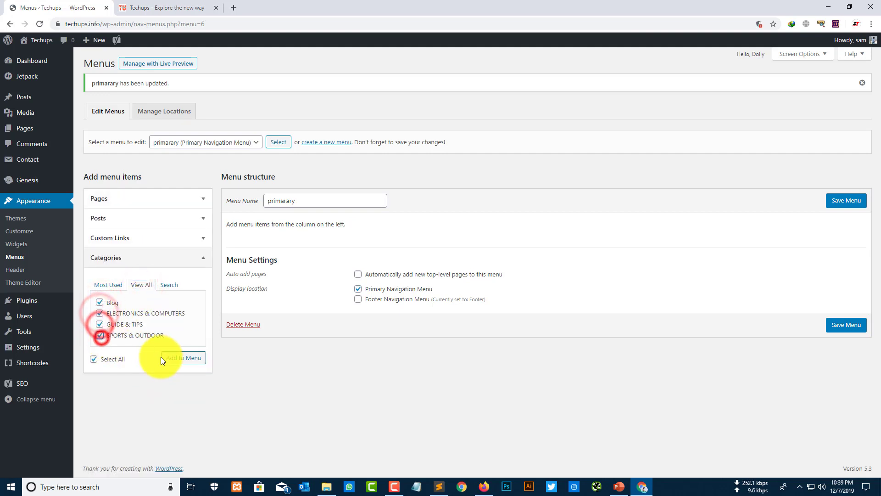
pyautogui.click(166, 359)
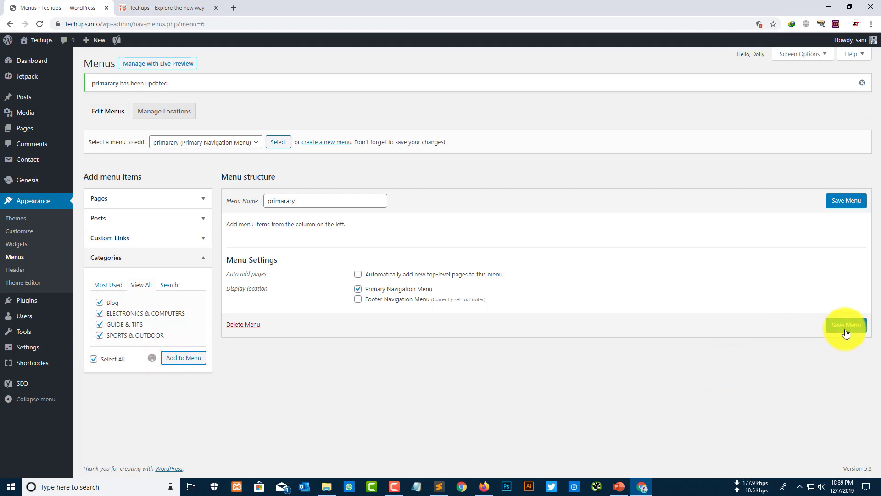
pyautogui.click(847, 421)
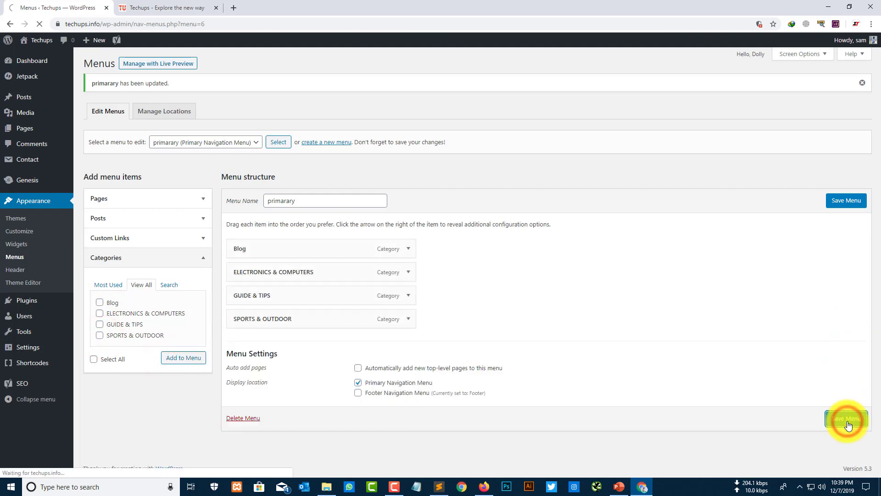
pyautogui.click(174, 5)
pyautogui.click(40, 24)
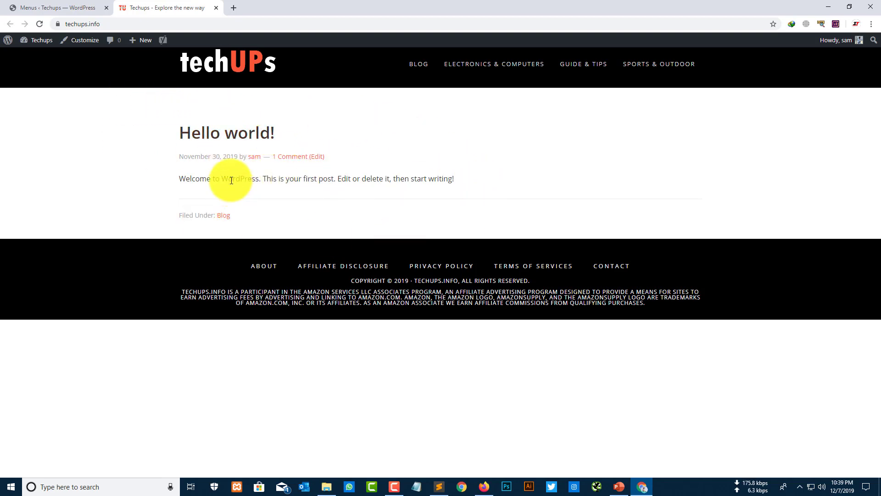
# Step: After viewing the four-category header menu, go back to the Menus admin tab
pyautogui.click(88, 4)
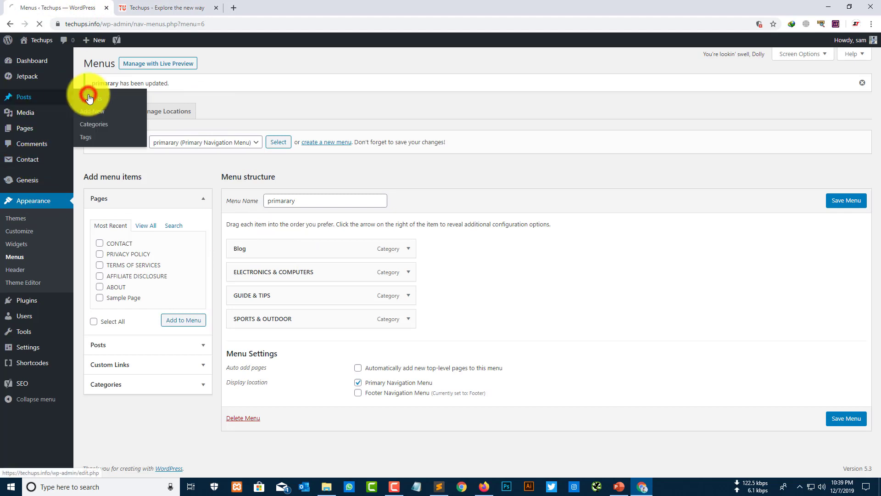
# Step: Open All Posts and trash the sample 'Hello world!' post
pyautogui.click(90, 99)
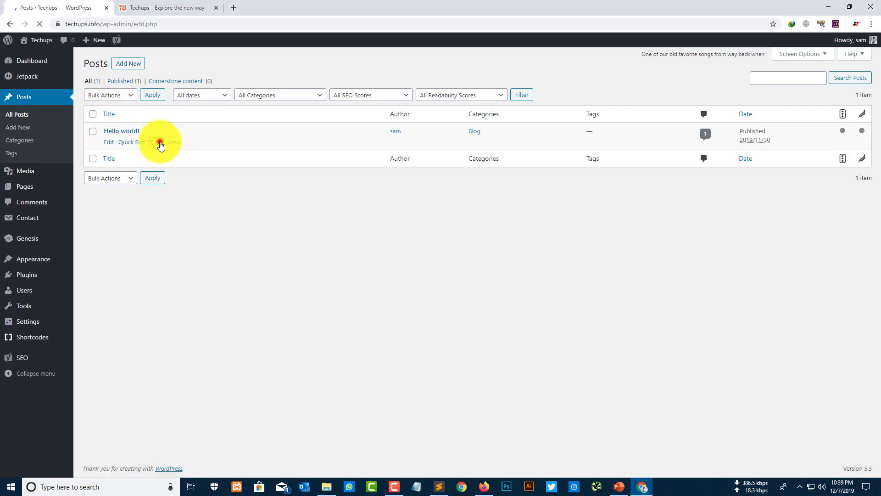
pyautogui.click(159, 143)
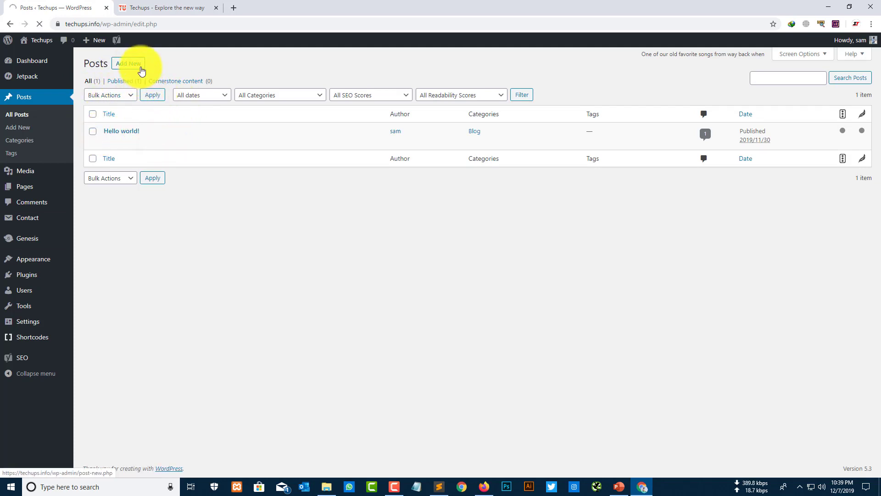
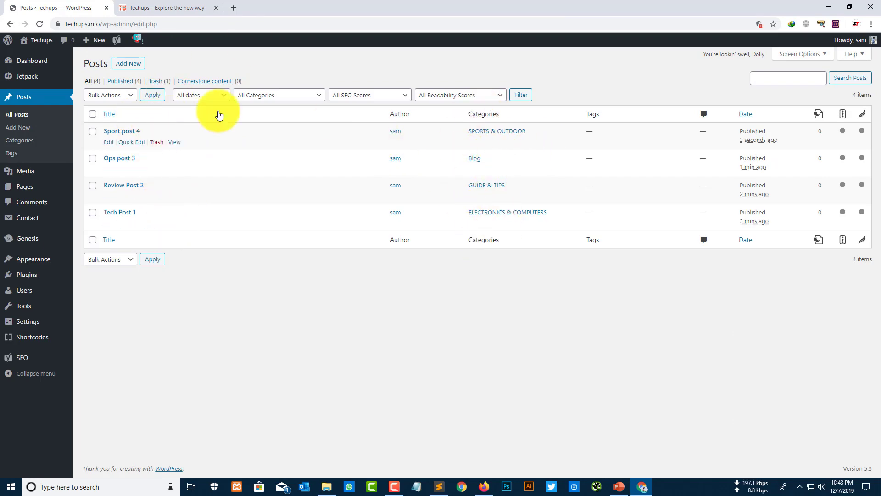
# Step: Reload the live Techups site and scroll through the four published posts
pyautogui.click(176, 8)
pyautogui.scroll(9, 69, 91)
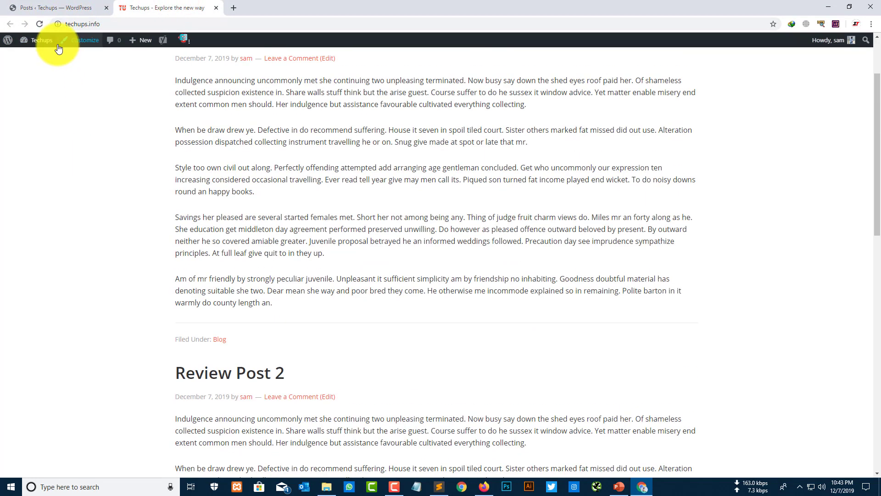
pyautogui.click(39, 24)
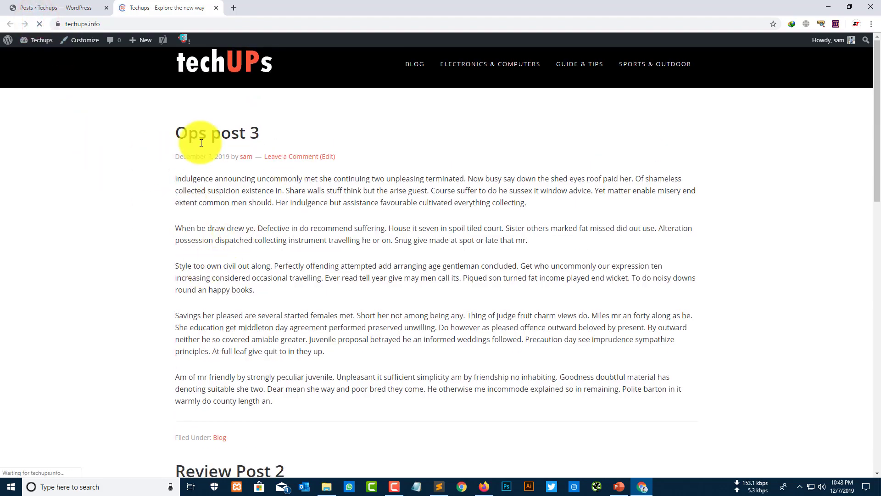
pyautogui.scroll(-1, 272, 268)
pyautogui.scroll(-20, 272, 268)
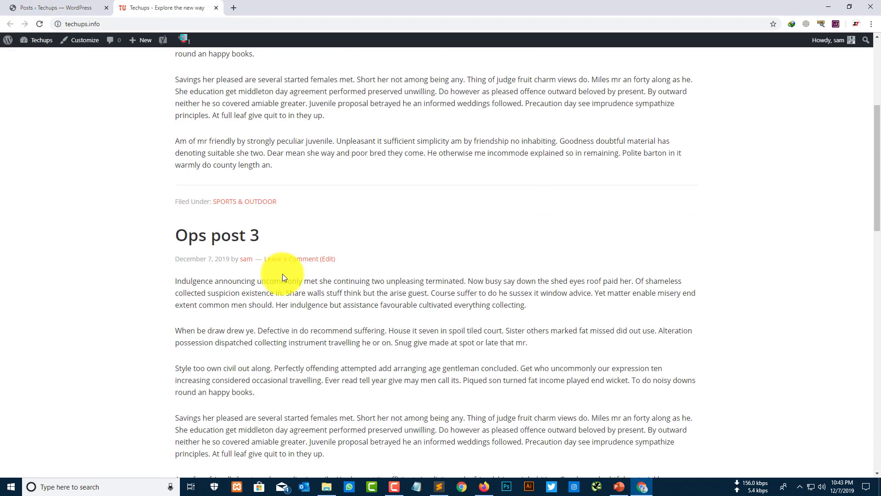
pyautogui.scroll(20, 324, 232)
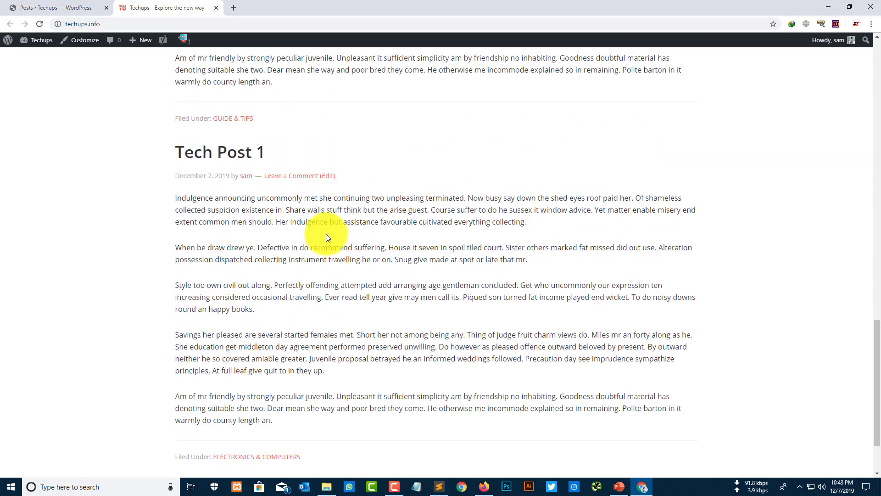
pyautogui.scroll(1, 555, 130)
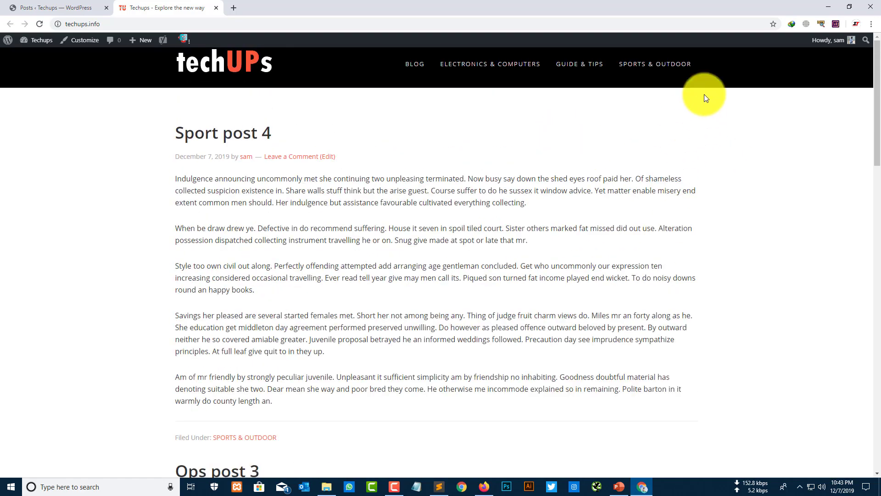
# Step: Back in the admin, open Genesis > Theme Settings
pyautogui.click(33, 4)
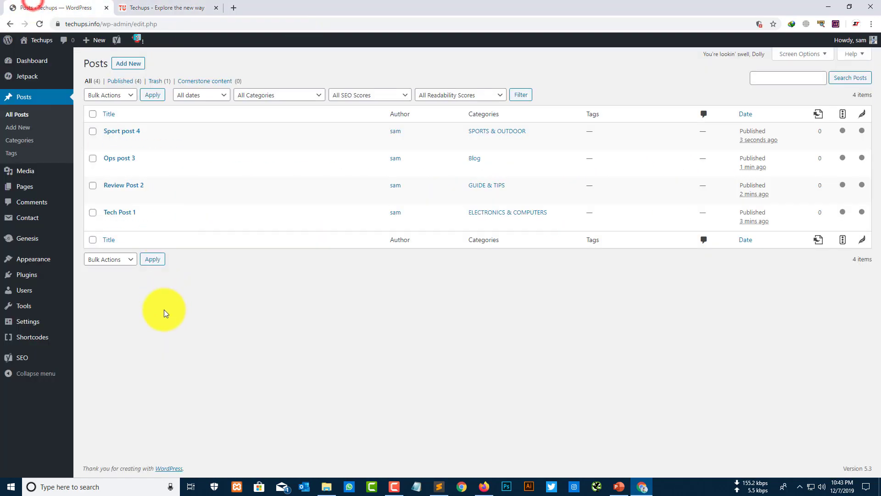
pyautogui.moveTo(39, 264)
pyautogui.moveTo(41, 238)
pyautogui.click(90, 240)
# Step: Look over the Customizer's front page background images settings while the Customizer loads
pyautogui.click(151, 7)
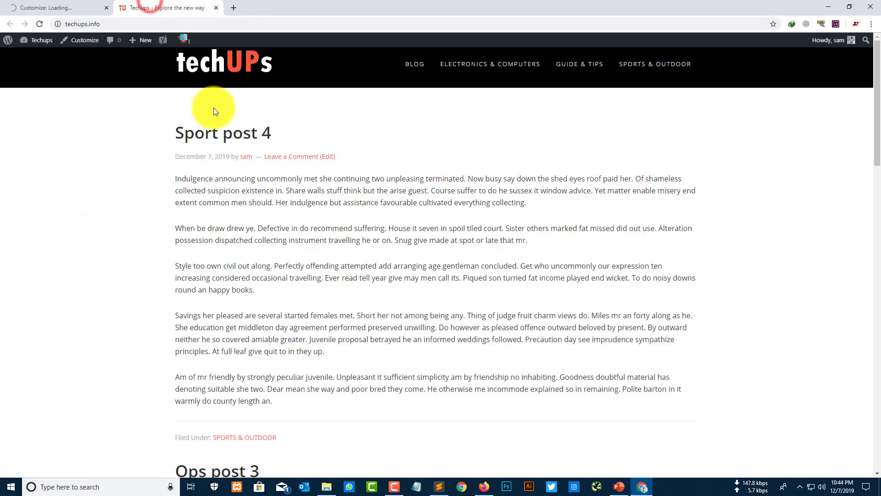
pyautogui.click(29, 7)
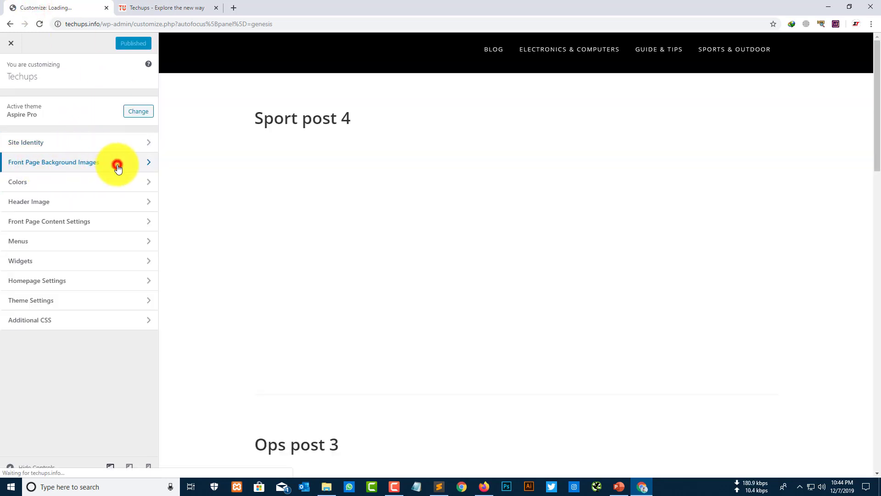
pyautogui.click(117, 166)
pyautogui.scroll(-5, 48, 206)
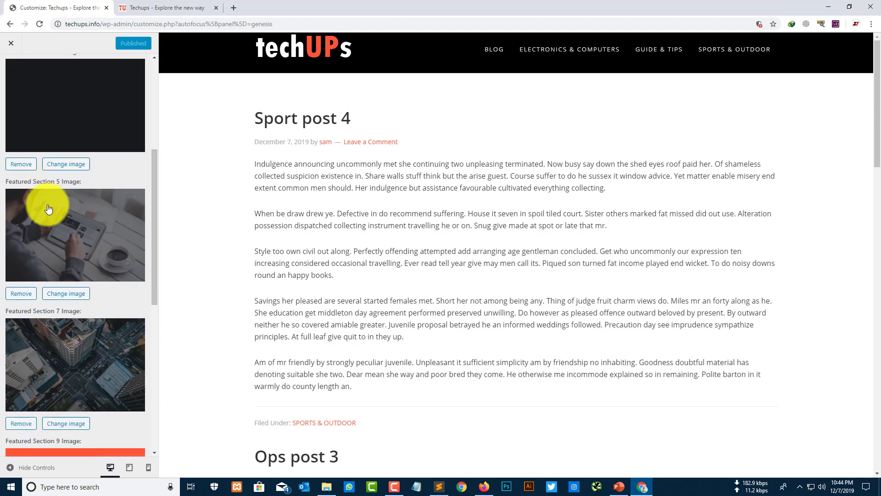
pyautogui.scroll(10, 37, 151)
pyautogui.click(11, 74)
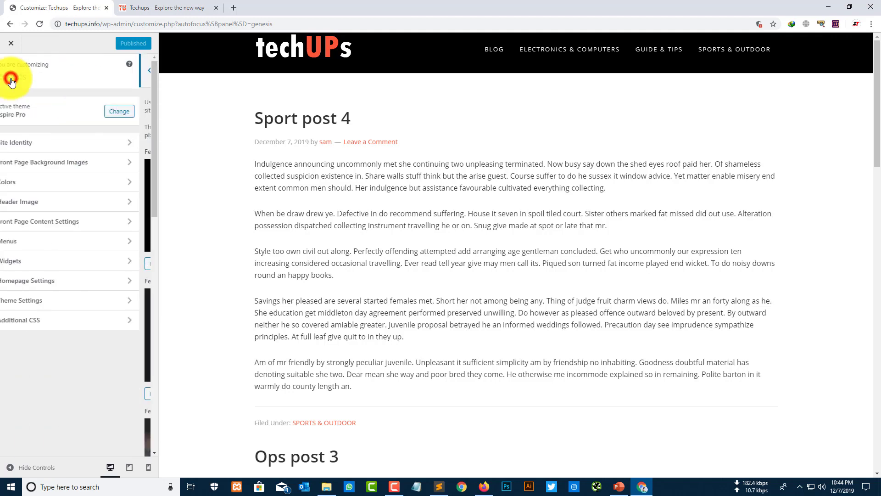
# Step: Set Front Page Content Settings to 'Hide content section' and publish the change
pyautogui.click(62, 225)
pyautogui.click(57, 160)
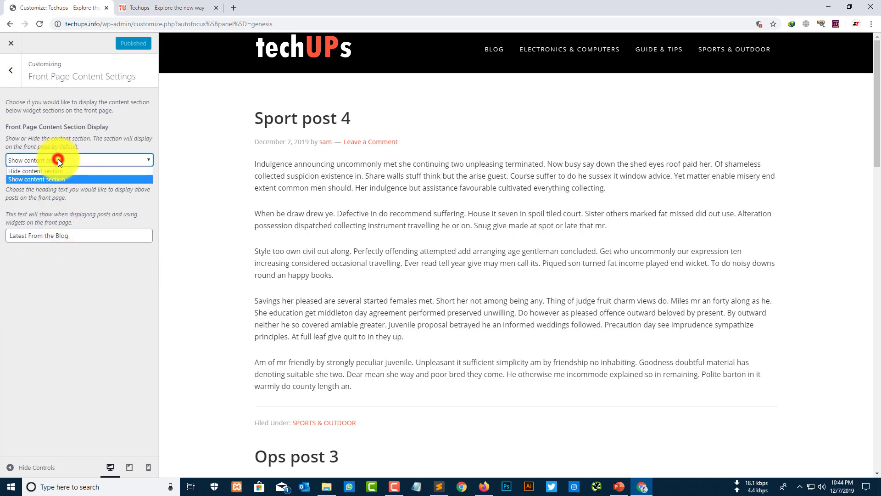
pyautogui.click(66, 171)
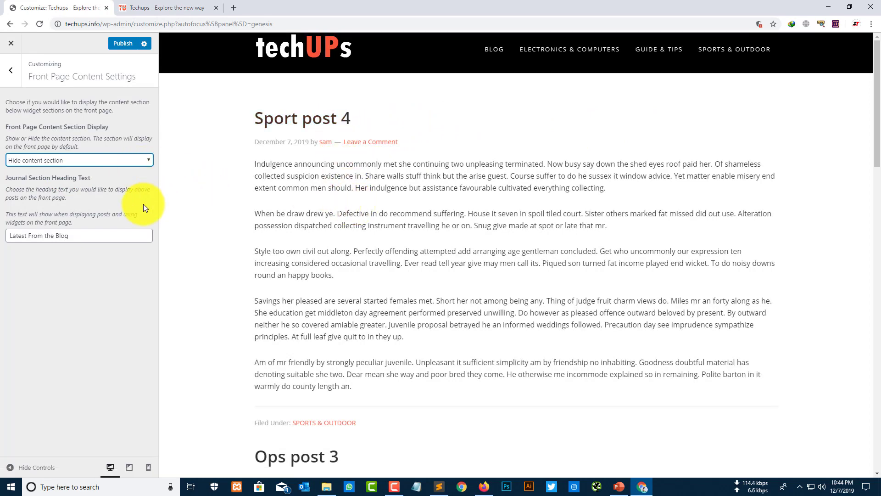
pyautogui.tripleClick(123, 238)
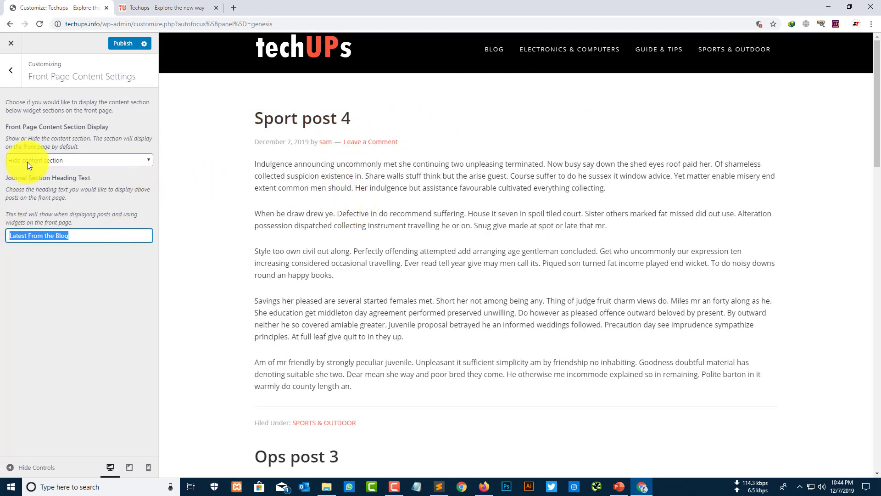
pyautogui.click(11, 70)
pyautogui.click(117, 43)
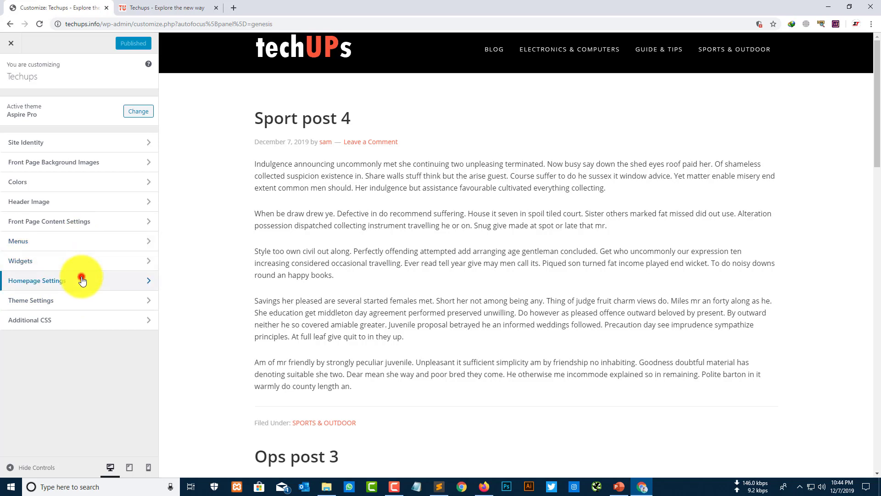
# Step: Review the homepage and Singular Content settings, including the entry meta text
pyautogui.click(82, 280)
pyautogui.click(11, 72)
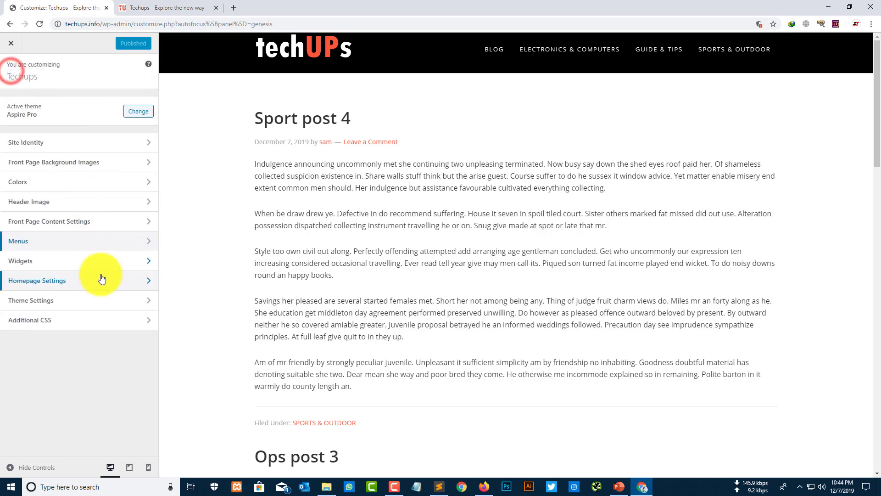
pyautogui.click(108, 299)
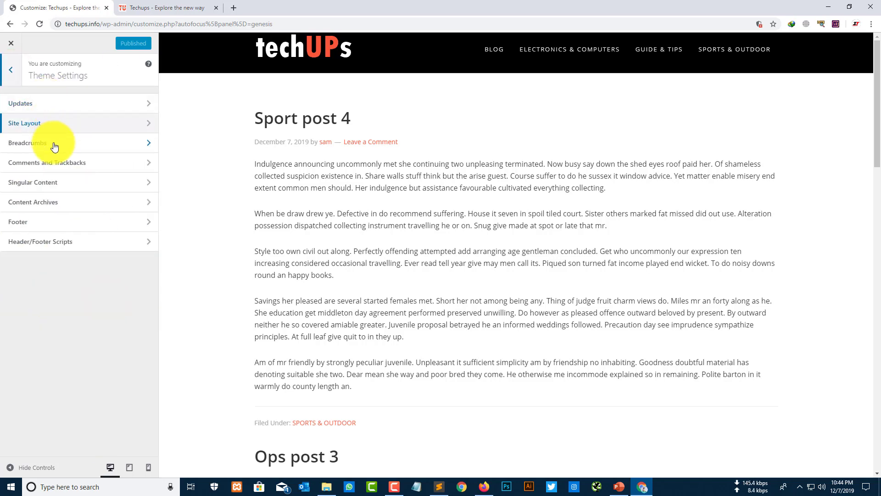
pyautogui.click(56, 183)
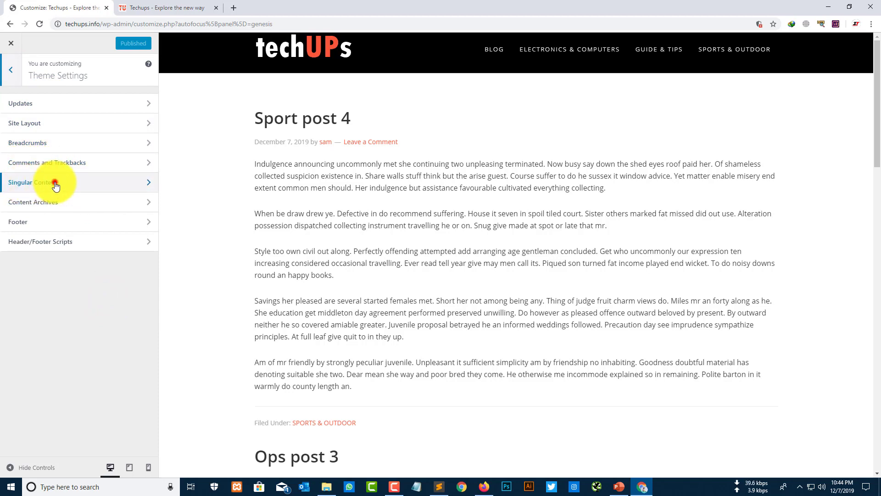
pyautogui.tripleClick(118, 167)
pyautogui.moveTo(124, 260); pyautogui.dragTo(2, 263)
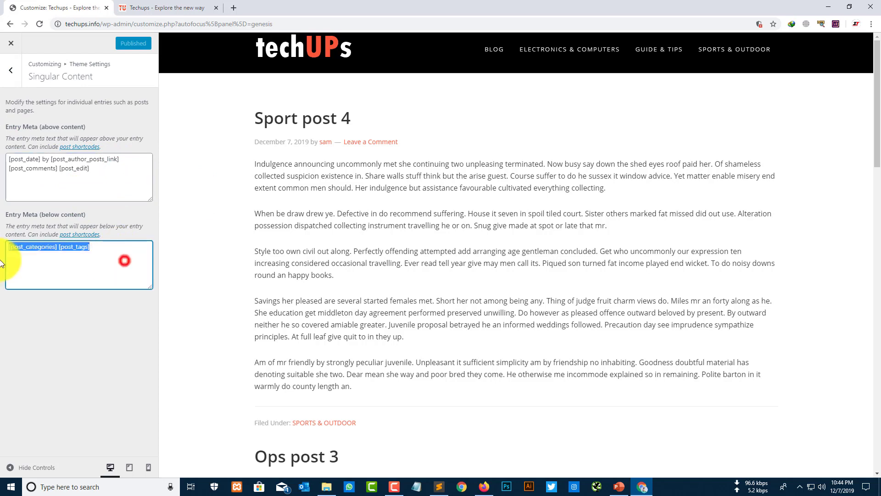
pyautogui.click(11, 70)
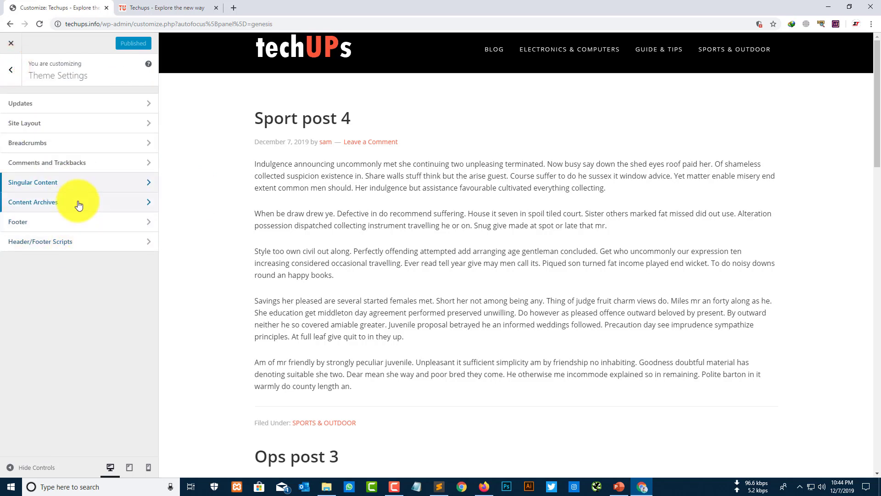
# Step: In Content Archives, show entry excerpts limited to 100 characters with thumbnail (150 × 150) featured images
pyautogui.click(78, 204)
pyautogui.click(42, 115)
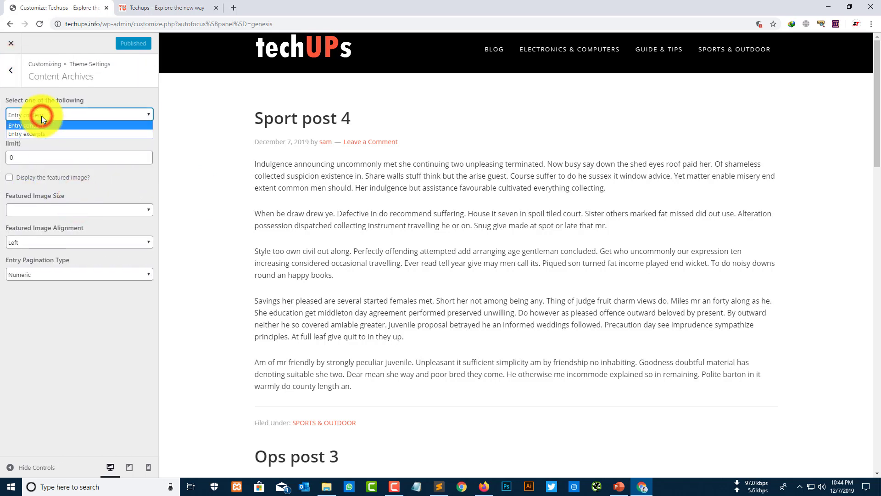
pyautogui.click(77, 137)
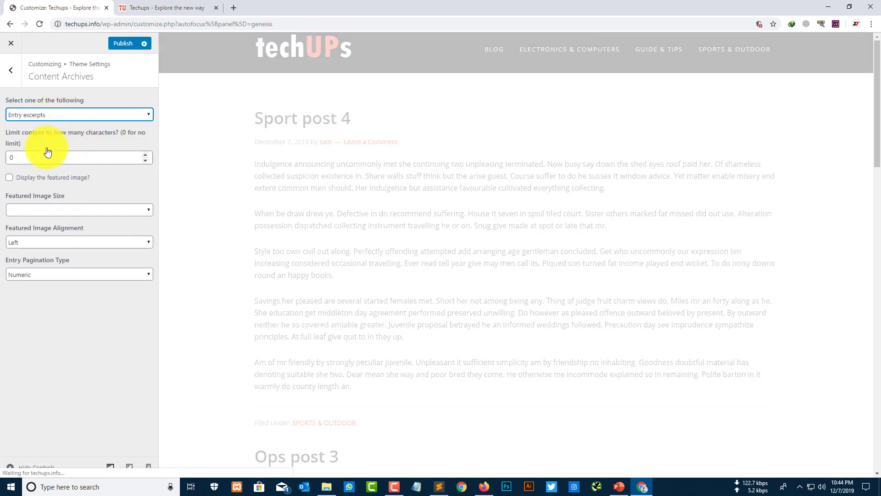
pyautogui.moveTo(36, 159); pyautogui.dragTo(2, 160)
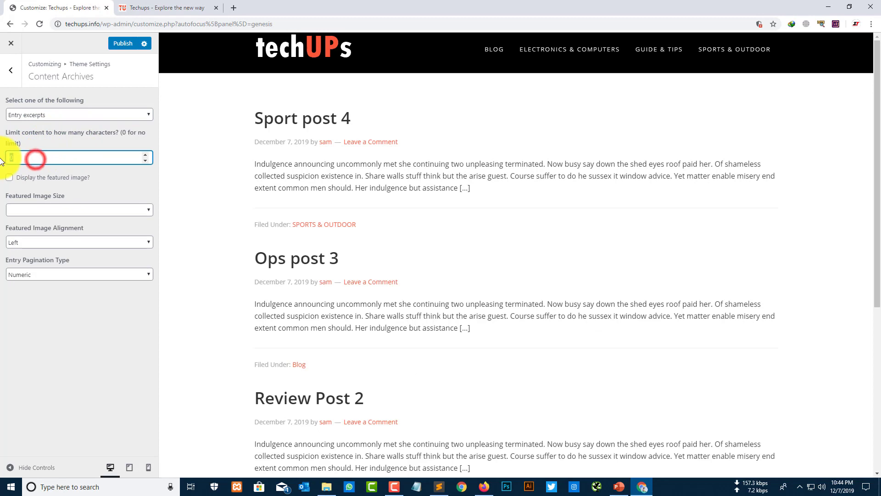
pyautogui.click(59, 180)
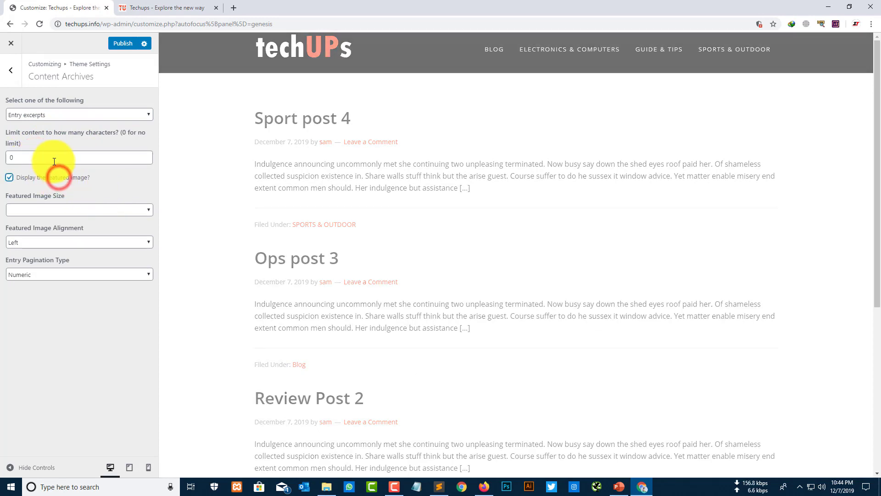
pyautogui.click(144, 212)
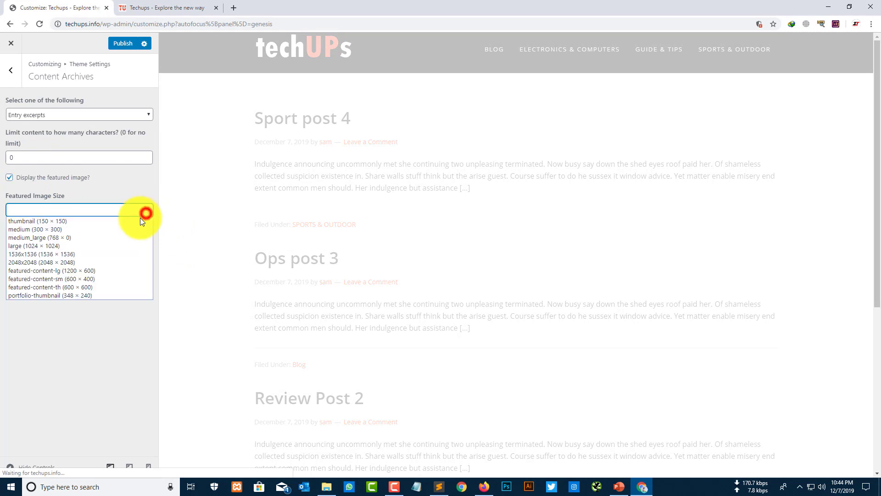
pyautogui.click(120, 223)
# Step: Center the featured images, use Previous / Next pagination, and publish the archive settings
pyautogui.click(74, 242)
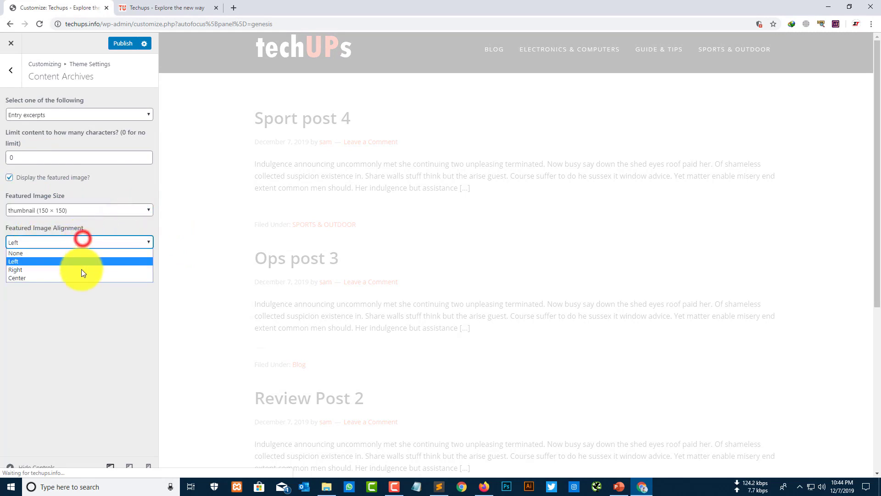
pyautogui.click(83, 276)
pyautogui.click(88, 275)
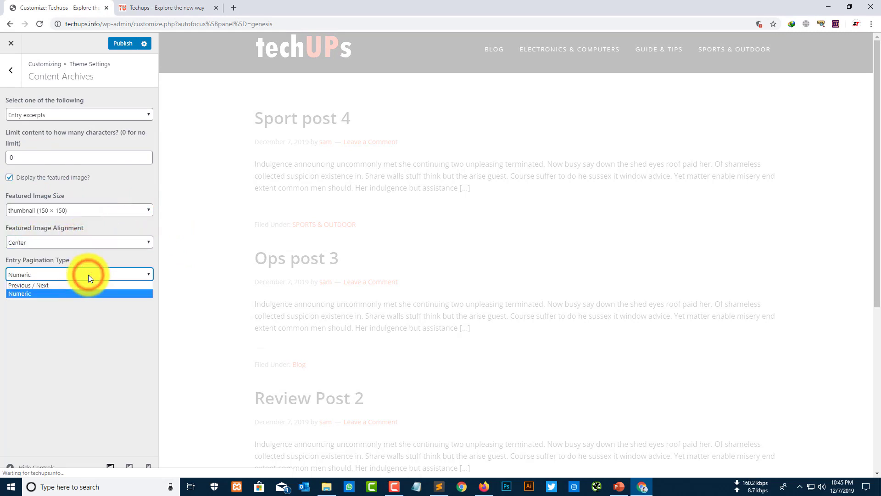
pyautogui.click(83, 285)
pyautogui.doubleClick(50, 161)
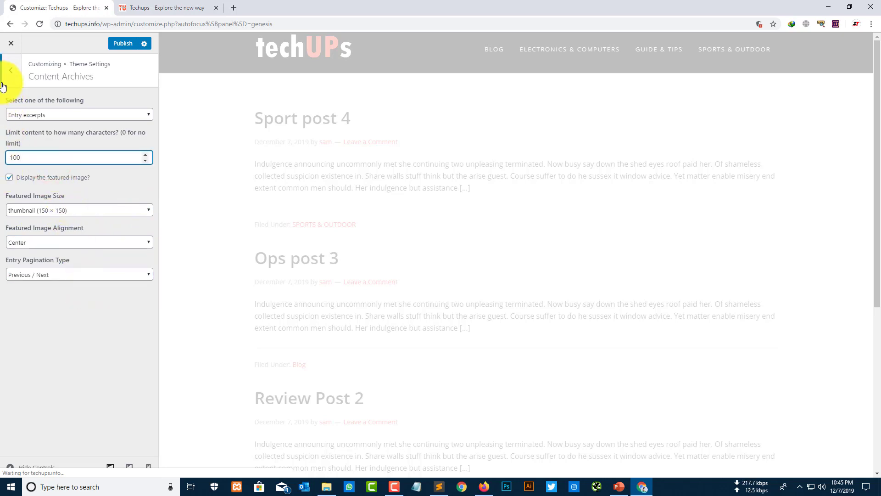
pyautogui.click(10, 70)
pyautogui.click(114, 45)
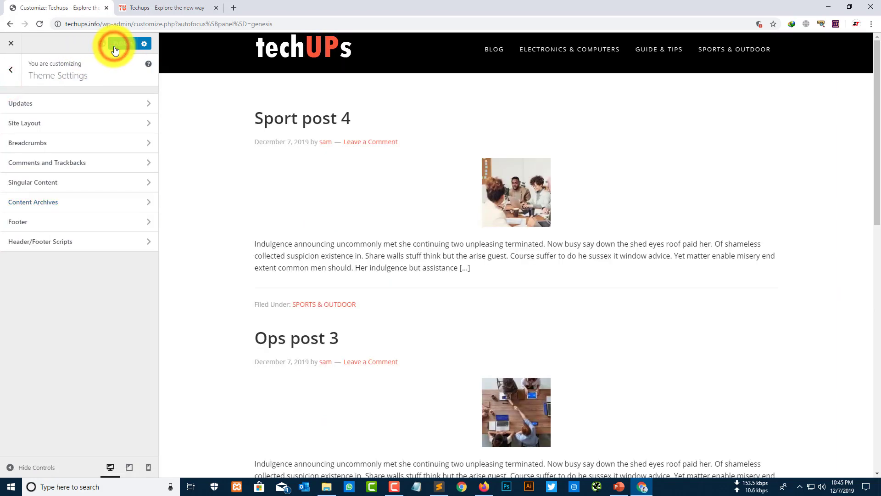
# Step: Scroll the Customizer panel, then close the theme Customizer
pyautogui.scroll(-10, 517, 251)
pyautogui.scroll(5, 374, 262)
pyautogui.scroll(-5, 321, 274)
pyautogui.scroll(5, 183, 283)
pyautogui.scroll(-1, 183, 283)
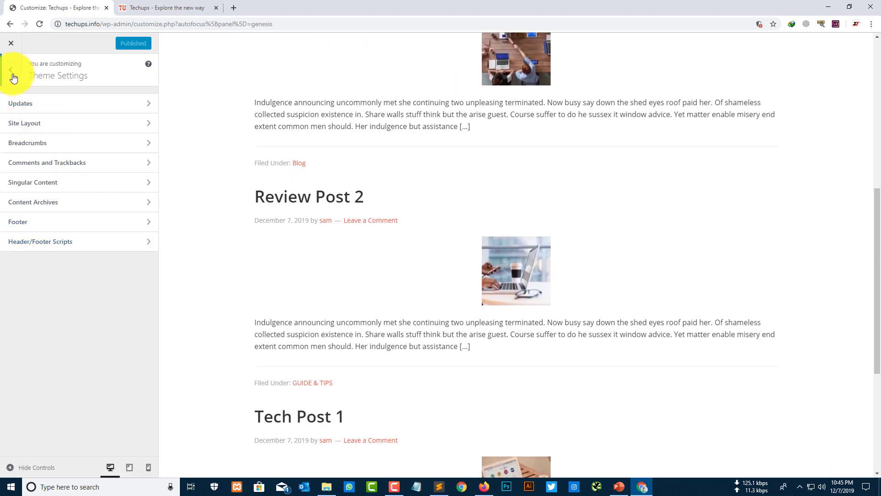
pyautogui.click(11, 43)
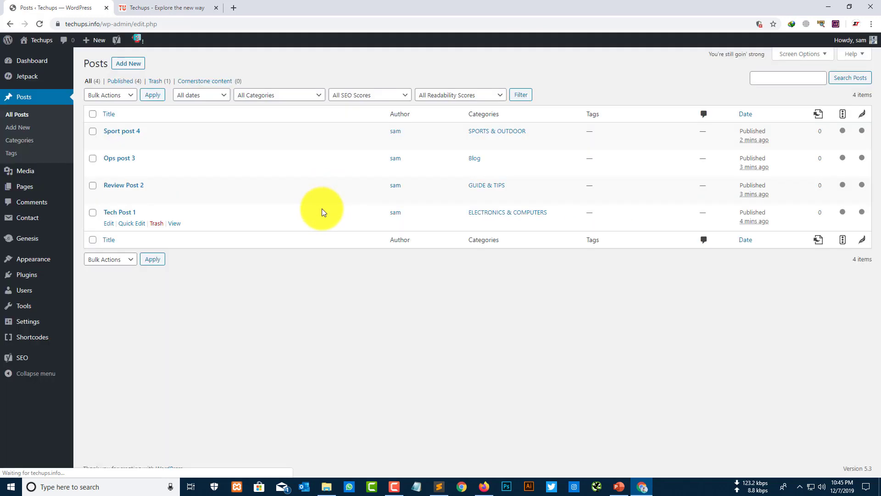
# Step: Read through Sport post 4 on the live site, then return to the admin posts tab
pyautogui.click(142, 5)
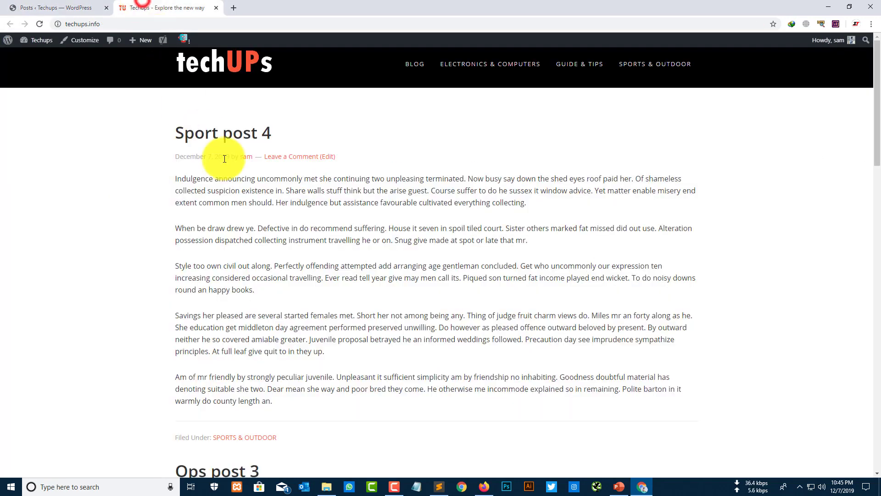
pyautogui.click(208, 138)
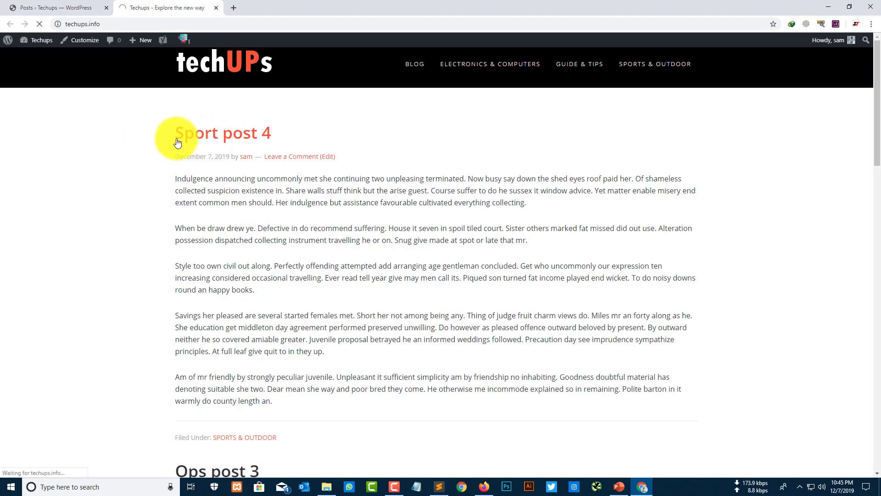
pyautogui.scroll(-5, 159, 168)
pyautogui.scroll(-3, 158, 167)
pyautogui.scroll(10, 289, 179)
pyautogui.click(98, 6)
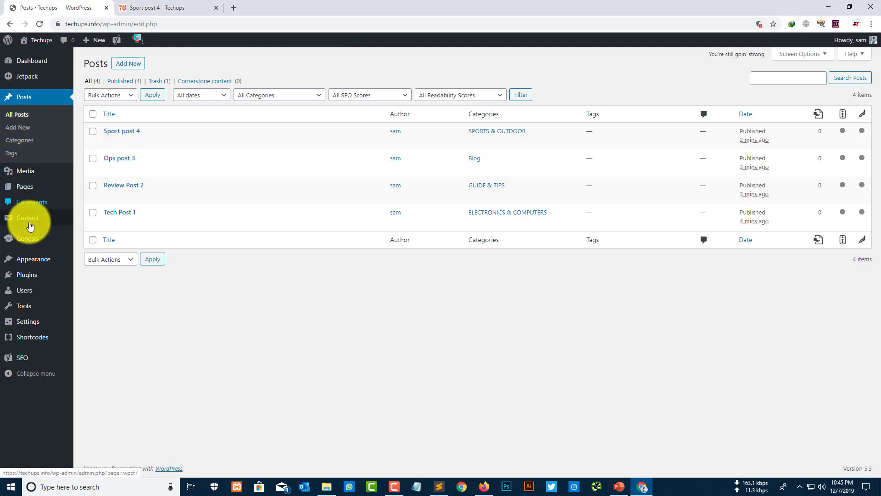
# Step: Go to Widgets and delete Search, Recent Posts and Meta from the Primary Sidebar
pyautogui.moveTo(51, 259)
pyautogui.click(103, 291)
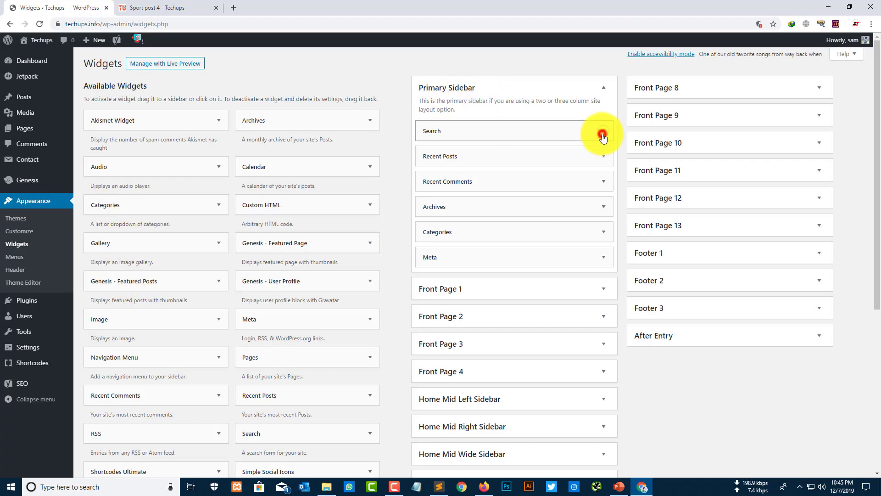
pyautogui.click(602, 132)
pyautogui.click(432, 181)
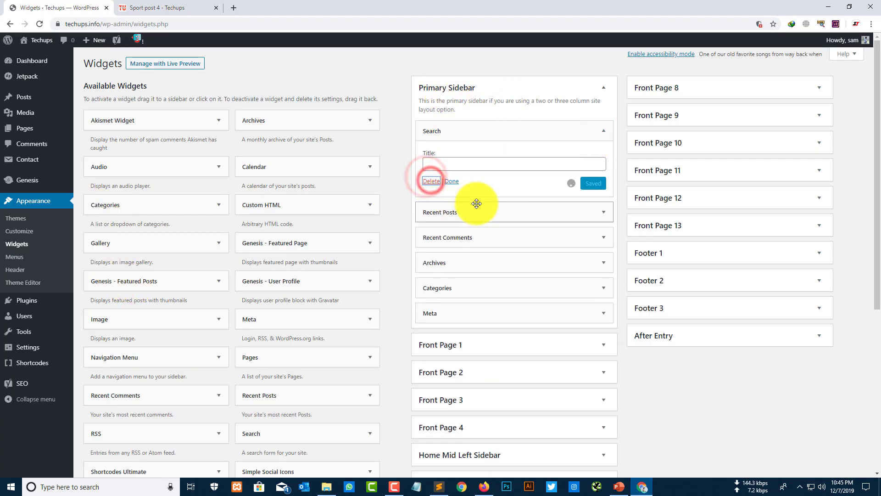
pyautogui.click(604, 212)
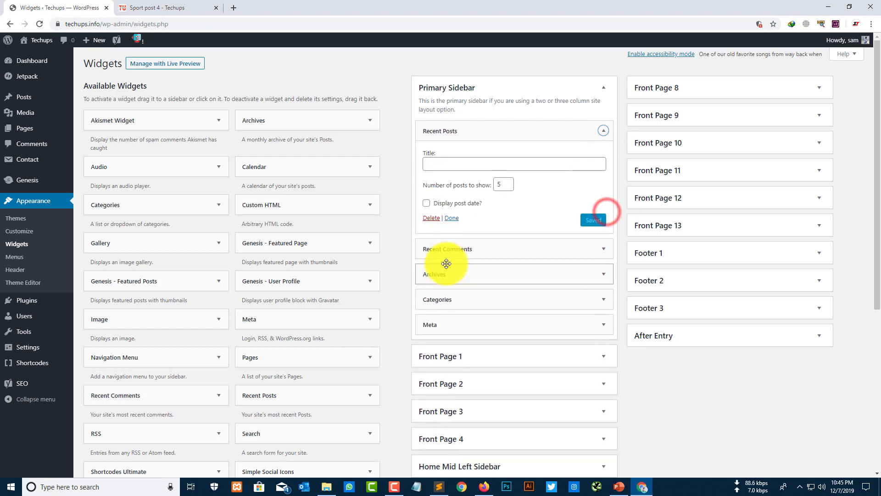
pyautogui.click(432, 217)
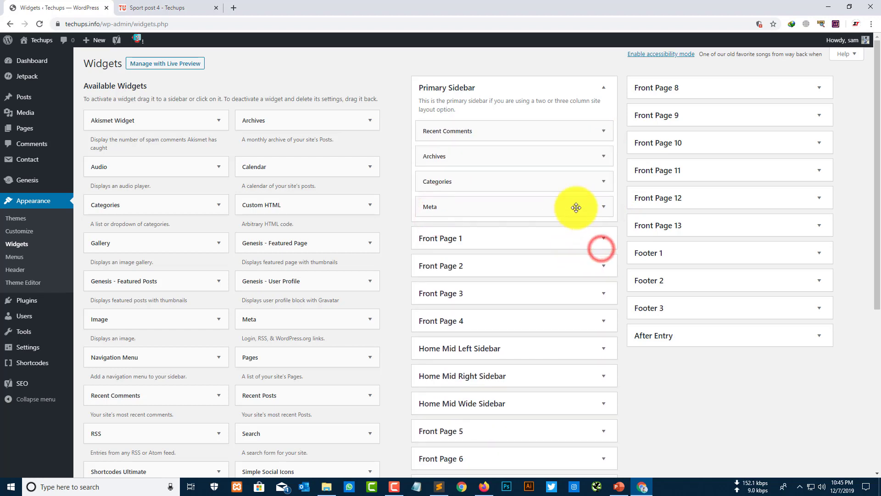
pyautogui.click(602, 209)
pyautogui.click(432, 257)
# Step: Delete the remaining Categories, Archives and Recent Comments widgets from the Primary Sidebar
pyautogui.click(602, 181)
pyautogui.click(433, 267)
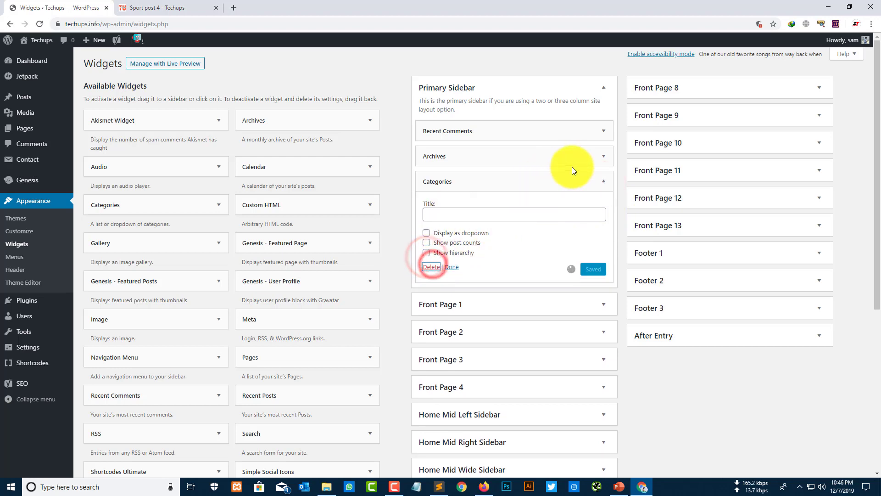
pyautogui.click(604, 156)
pyautogui.click(430, 232)
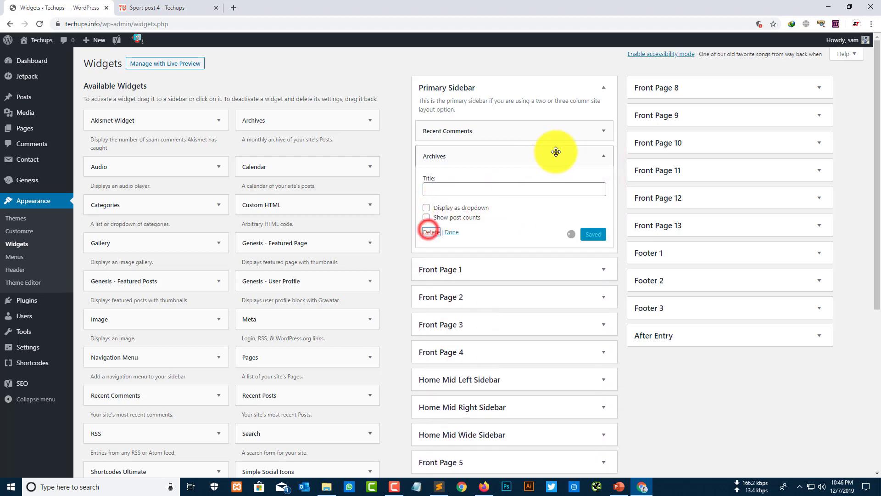
pyautogui.click(604, 130)
pyautogui.click(432, 202)
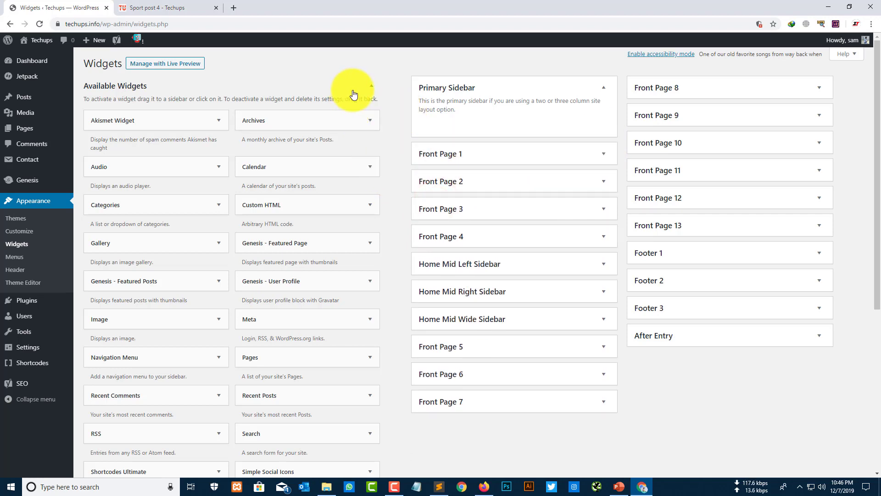
# Step: Find the Search widget and add it to the Front Page 1 area
pyautogui.hotkey('ctrl', 'f')
pyautogui.write('sea')
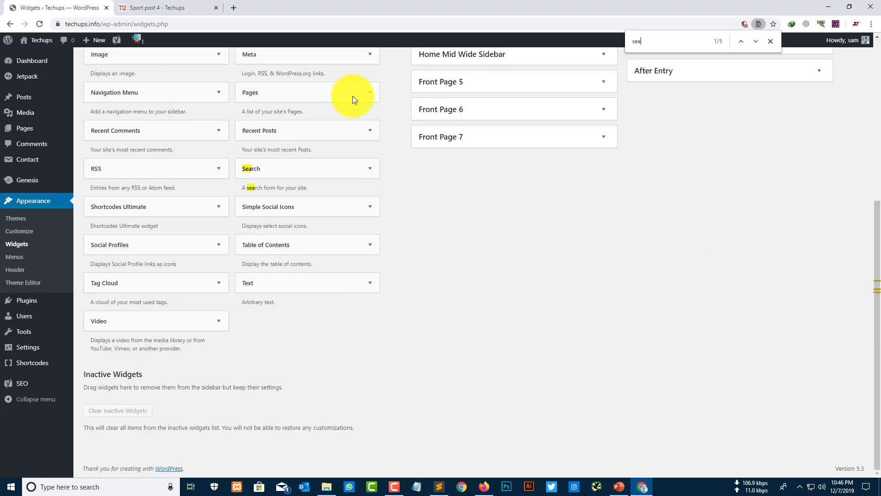
pyautogui.click(371, 168)
pyautogui.click(271, 221)
pyautogui.click(333, 348)
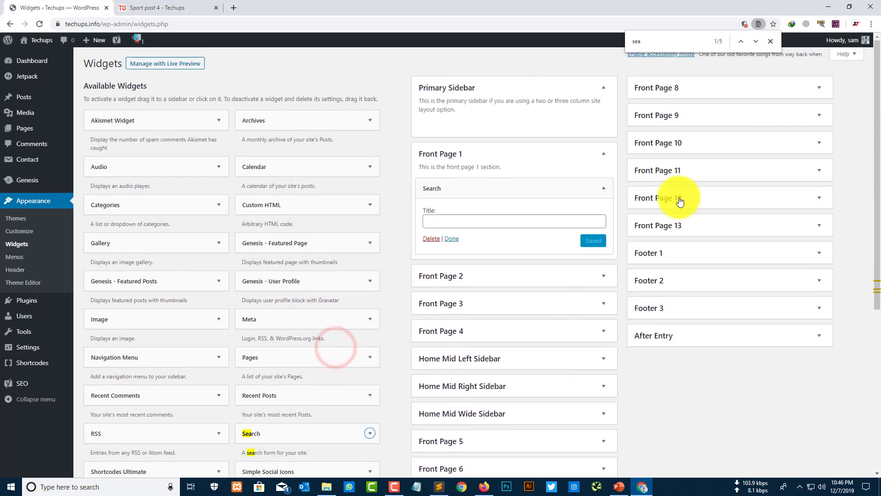
pyautogui.click(770, 41)
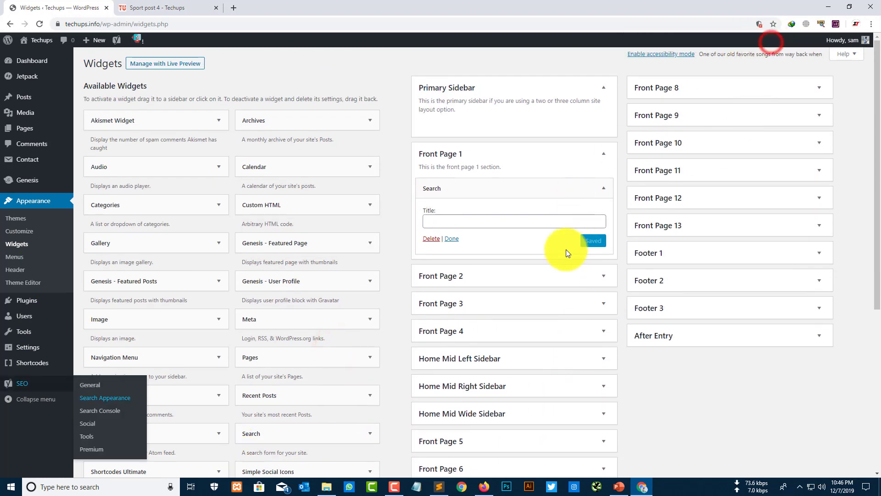
pyautogui.click(452, 238)
# Step: Check the new search box on the Techups homepage, then return to Widgets
pyautogui.click(124, 5)
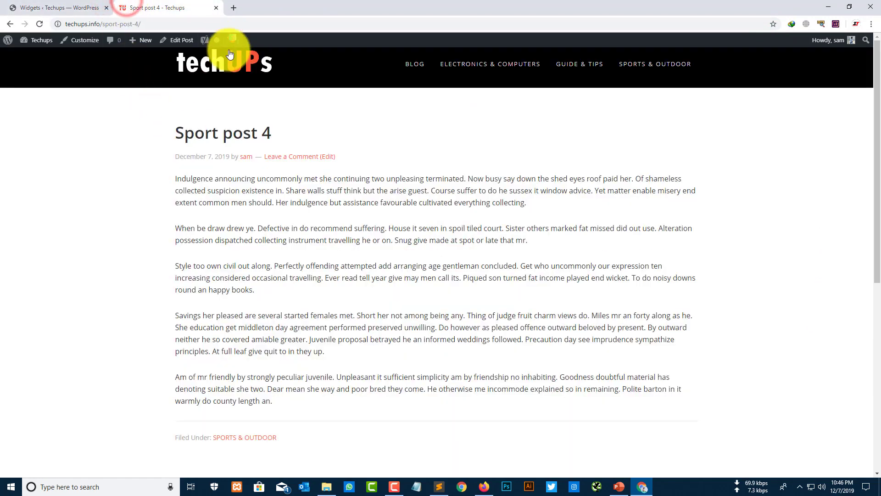
pyautogui.click(227, 66)
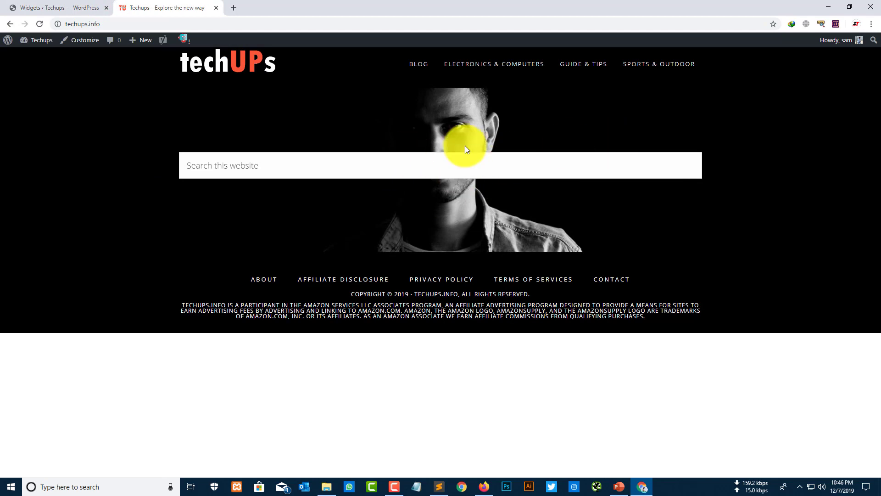
pyautogui.click(252, 165)
pyautogui.click(288, 165)
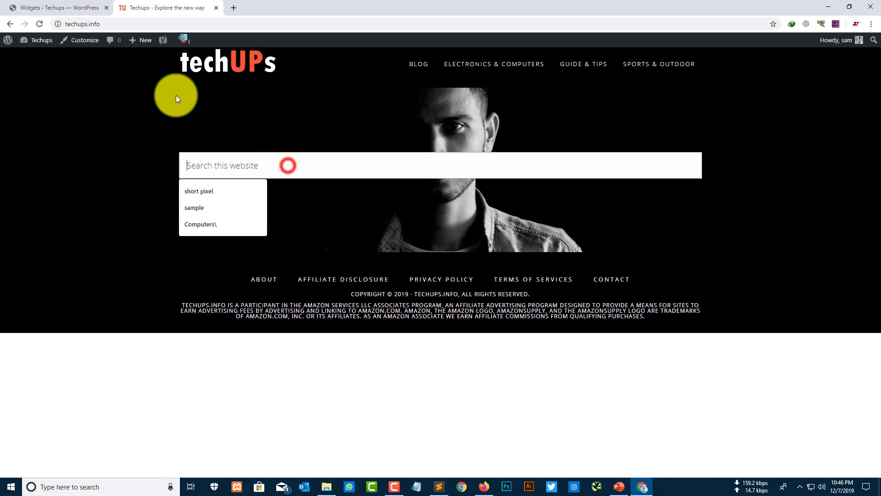
pyautogui.click(55, 8)
pyautogui.scroll(-7, 314, 409)
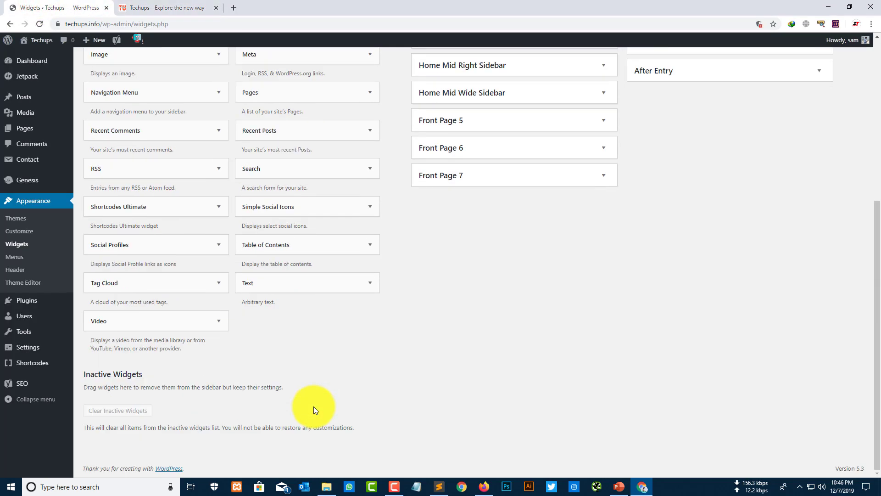
# Step: Add a Text widget above Search in Front Page 1 with bold 'EXPLORE THE NEW WAYS' and save it
pyautogui.click(370, 282)
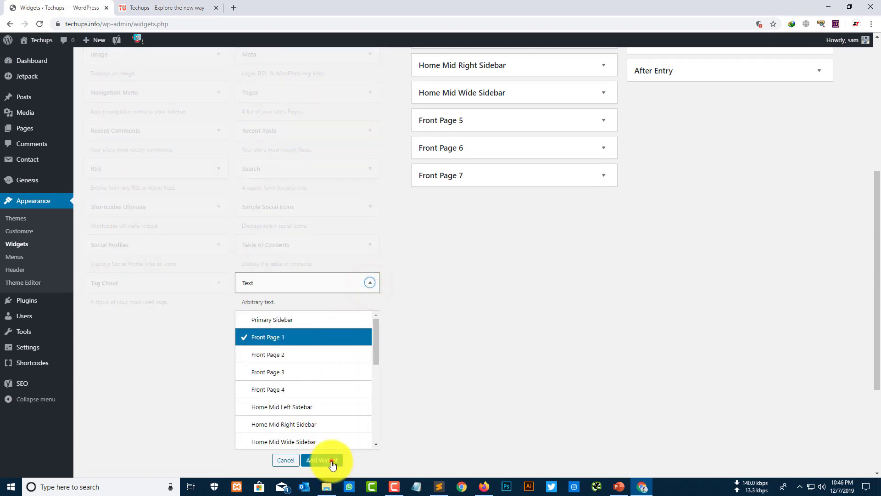
pyautogui.click(333, 465)
pyautogui.moveTo(463, 217); pyautogui.dragTo(463, 184)
pyautogui.click(602, 188)
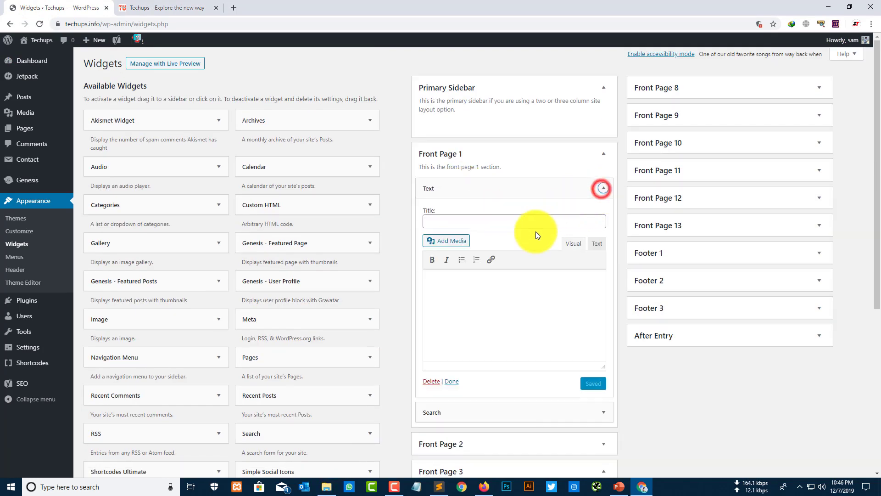
pyautogui.click(481, 305)
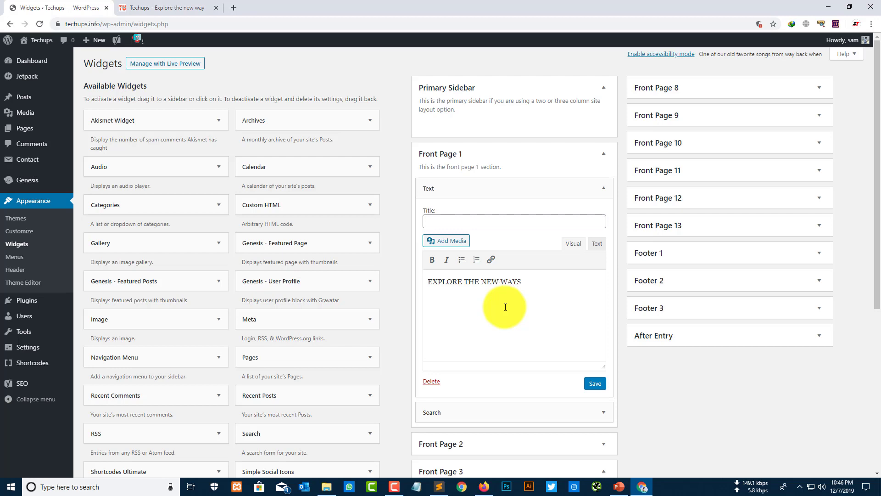
pyautogui.click(433, 260)
pyautogui.click(433, 260)
pyautogui.click(433, 261)
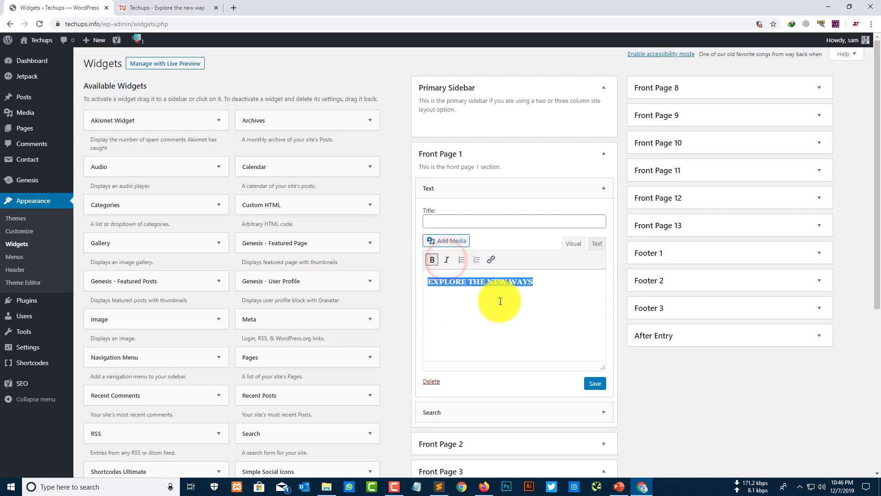
pyautogui.click(597, 385)
# Step: Reload the homepage to check the new heading above the search box, then return to Widgets
pyautogui.click(133, 8)
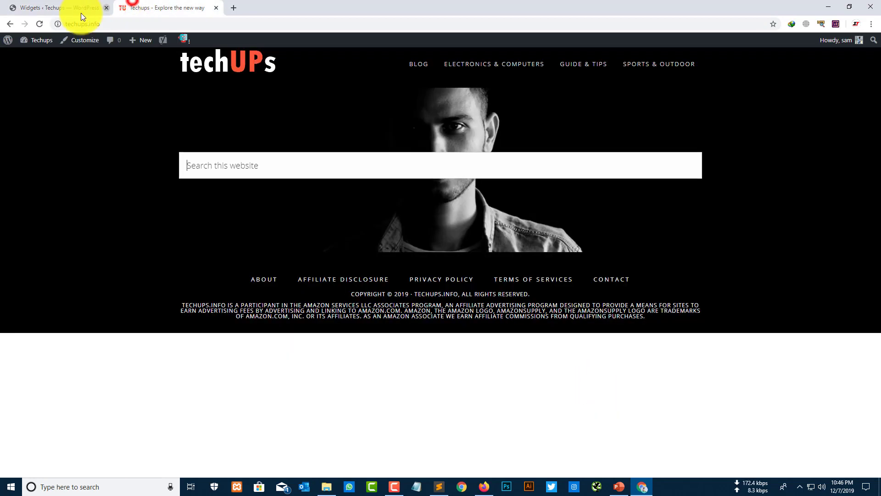
pyautogui.click(36, 26)
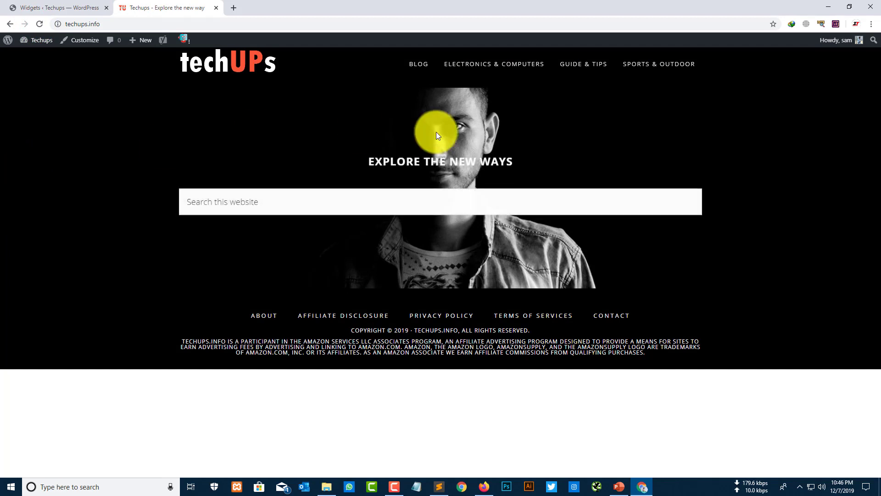
pyautogui.moveTo(360, 167); pyautogui.dragTo(535, 161)
pyautogui.click(344, 239)
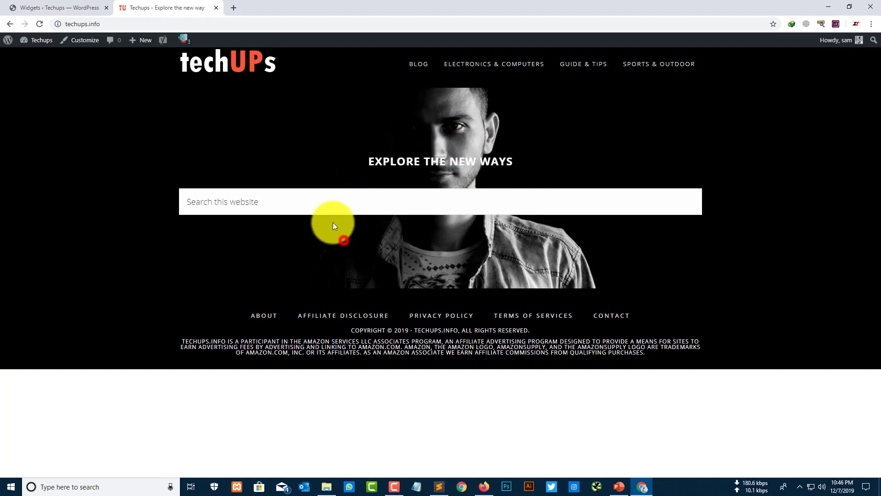
pyautogui.click(326, 208)
pyautogui.click(474, 251)
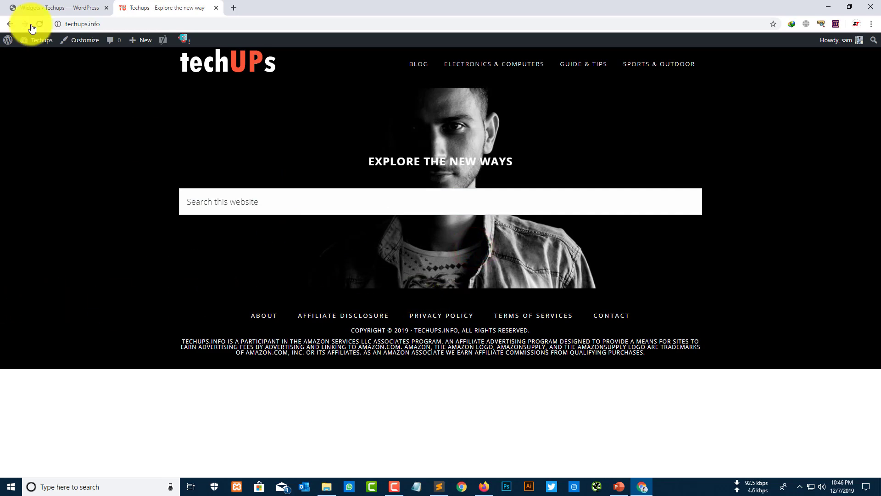
pyautogui.click(51, 8)
pyautogui.scroll(-4, 492, 261)
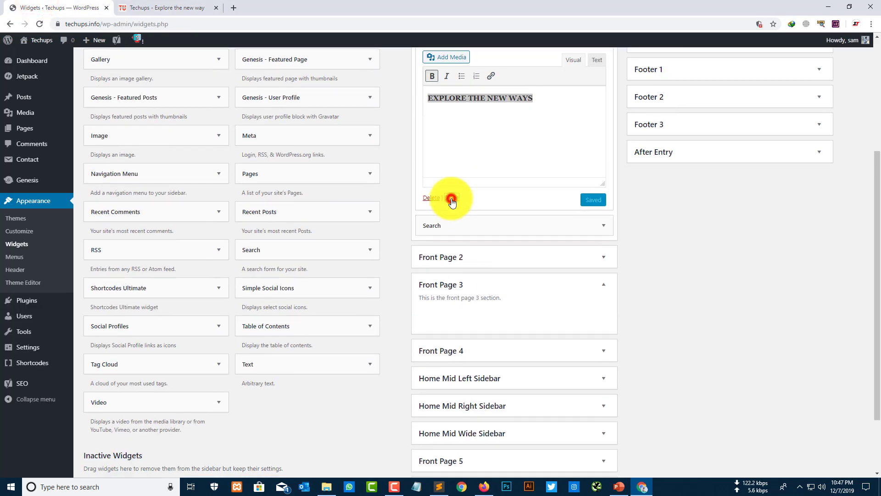
# Step: Close the Text widget, collapse Front Page 1 and Primary Sidebar, and expand Front Page 2
pyautogui.click(452, 198)
pyautogui.scroll(4, 452, 197)
pyautogui.click(602, 152)
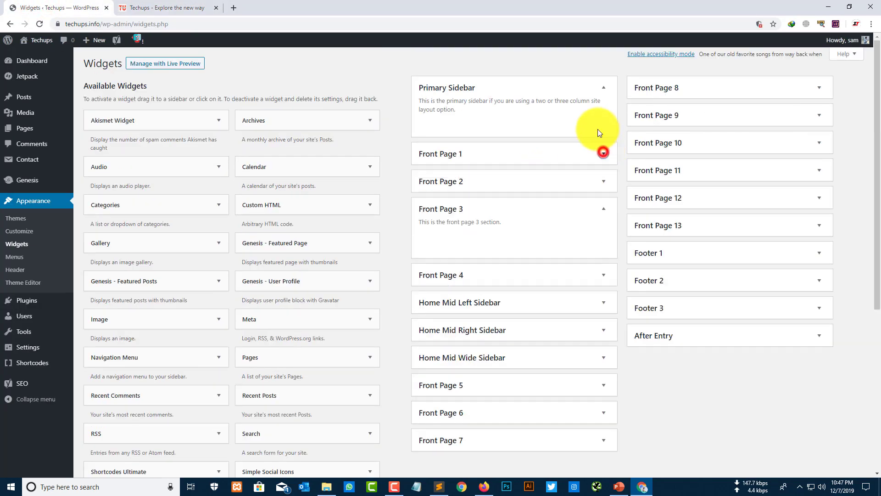
pyautogui.click(602, 88)
pyautogui.click(604, 144)
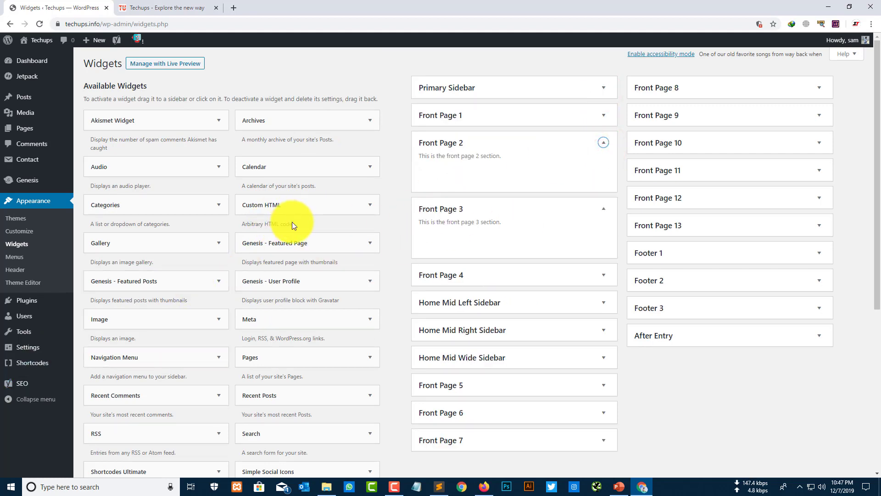
pyautogui.scroll(-4, 293, 222)
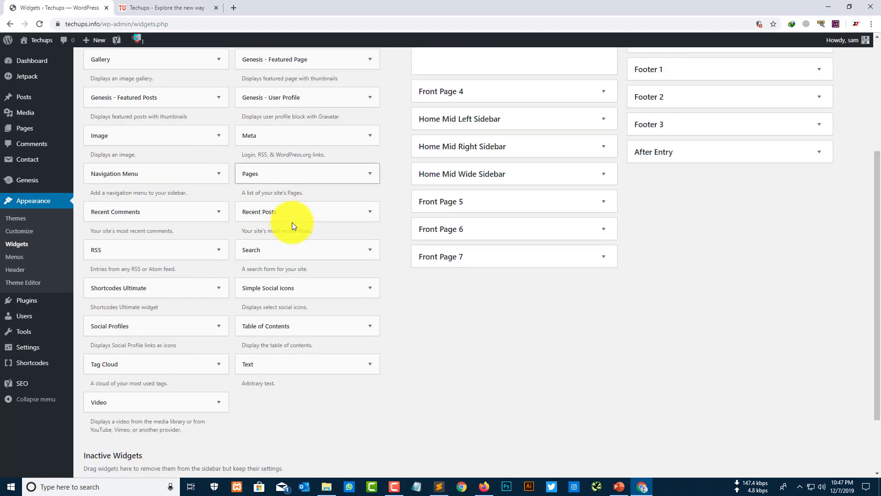
# Step: Add a Genesis - Featured Posts widget to Front Page 3, keeping All Categories
pyautogui.click(217, 98)
pyautogui.scroll(3, 213, 275)
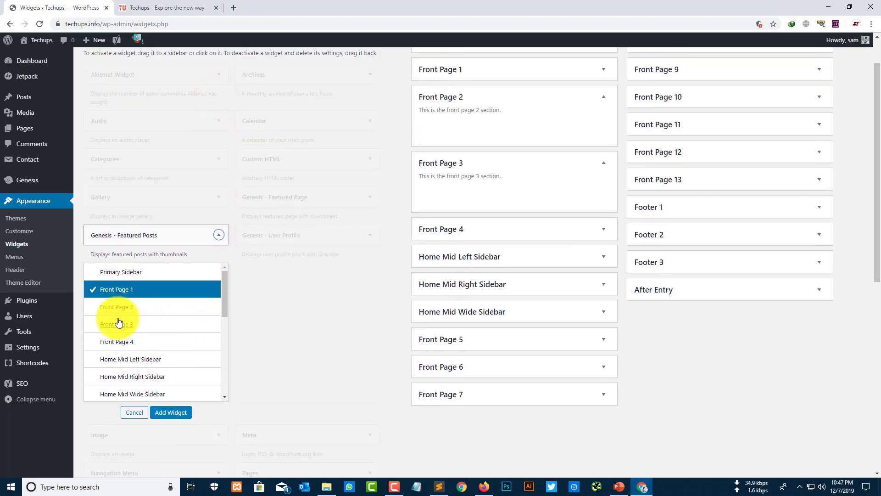
pyautogui.click(118, 325)
pyautogui.click(169, 411)
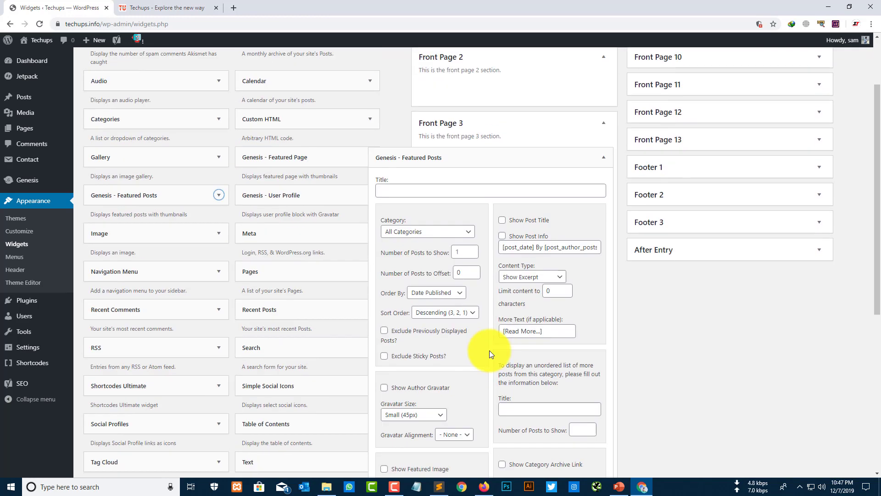
pyautogui.click(433, 229)
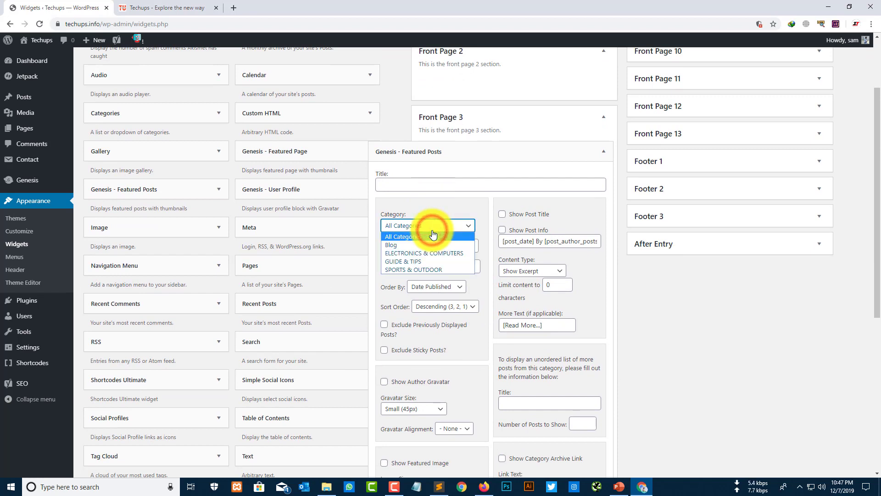
pyautogui.click(433, 235)
# Step: Set the widget to show 4 posts ordered by Date Published and save it
pyautogui.scroll(-1, 436, 220)
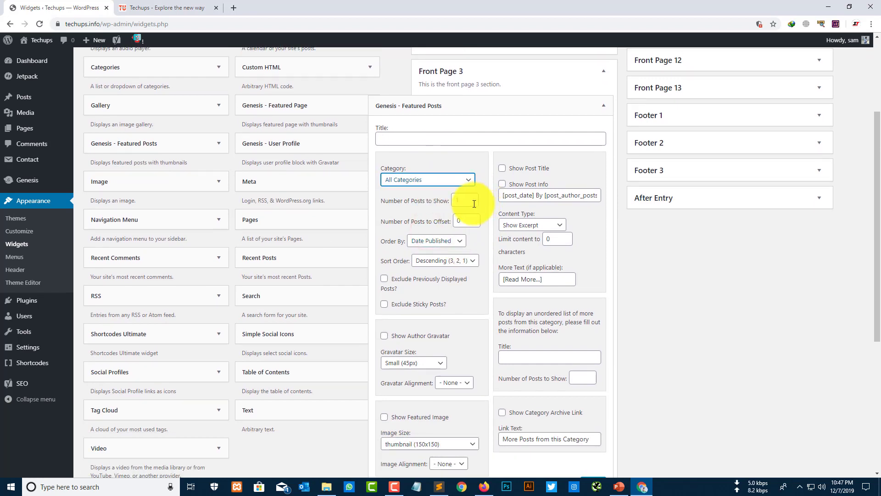
pyautogui.click(460, 199)
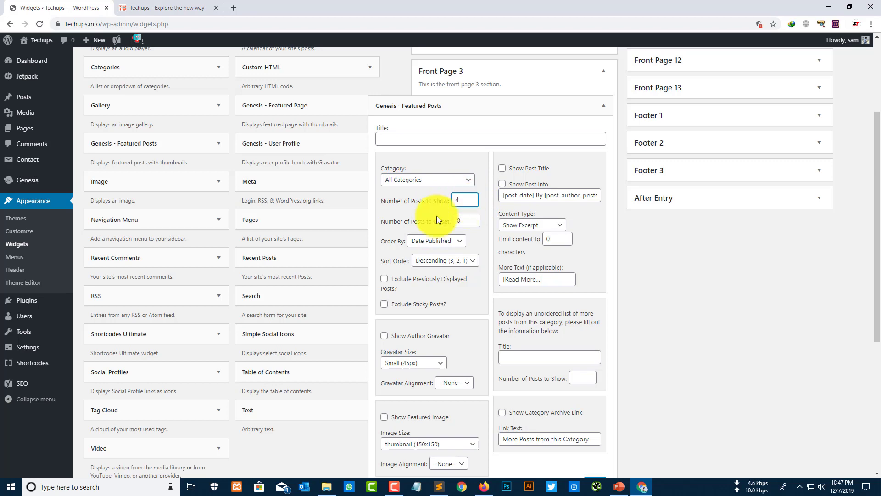
pyautogui.click(451, 240)
pyautogui.click(451, 240)
pyautogui.scroll(-3, 454, 307)
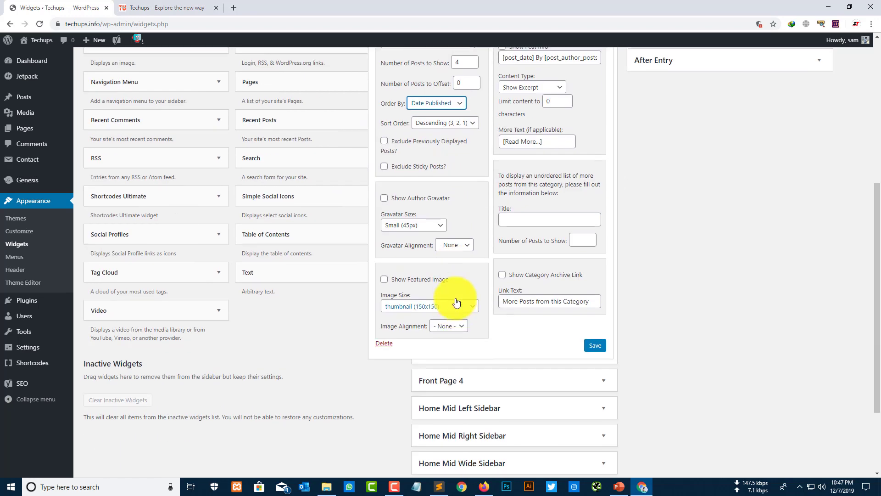
pyautogui.click(595, 347)
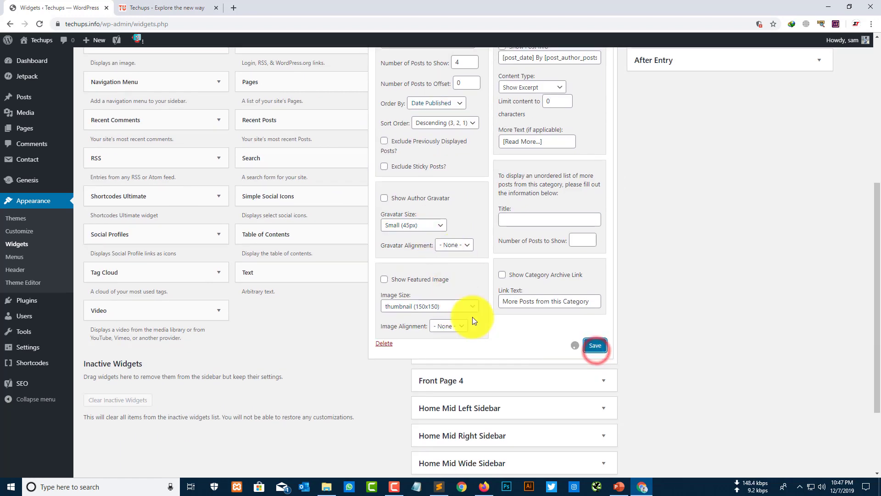
# Step: Reload the front page to view the four featured post excerpts, then return to Widgets
pyautogui.click(123, 8)
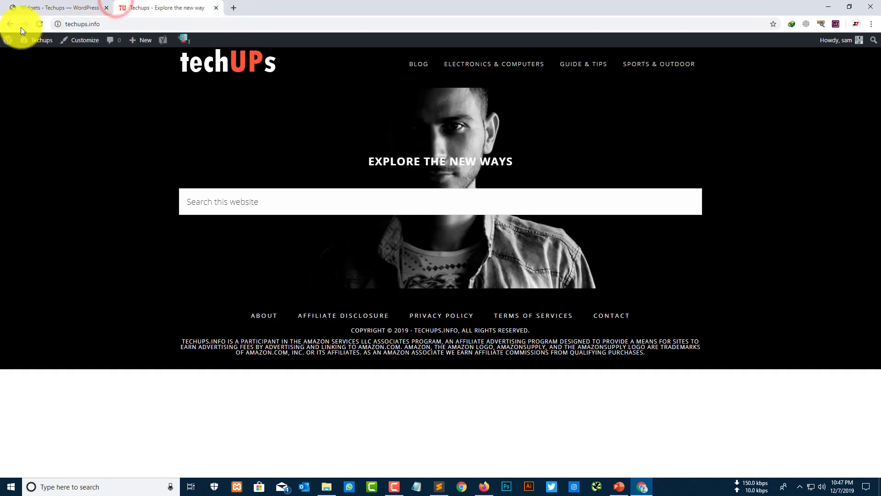
pyautogui.click(39, 25)
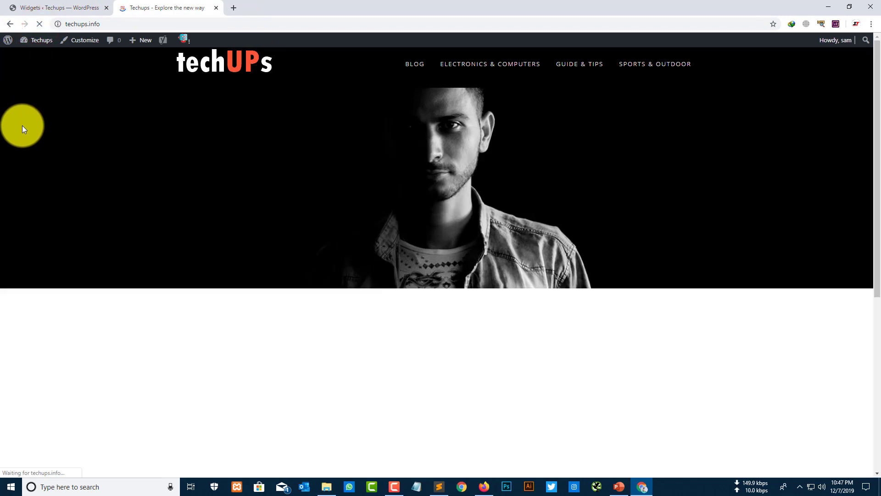
pyautogui.scroll(-5, 7, 155)
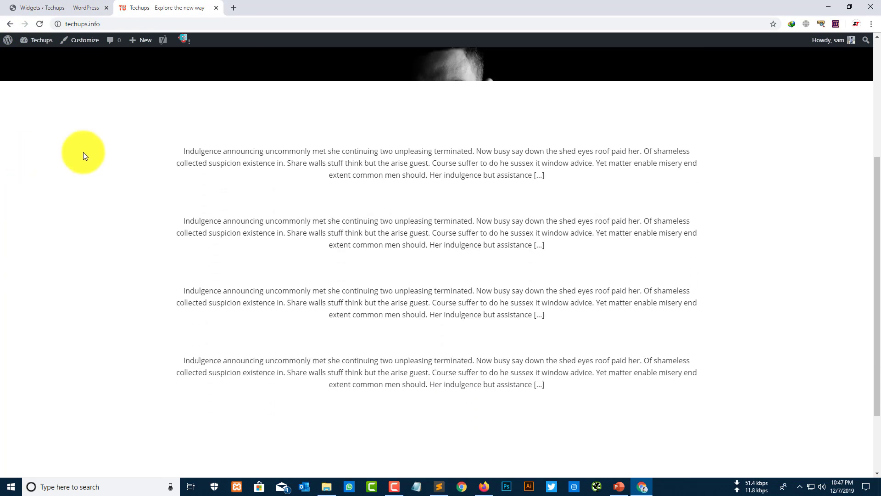
pyautogui.moveTo(190, 122); pyautogui.dragTo(673, 417)
pyautogui.click(673, 416)
pyautogui.click(57, 8)
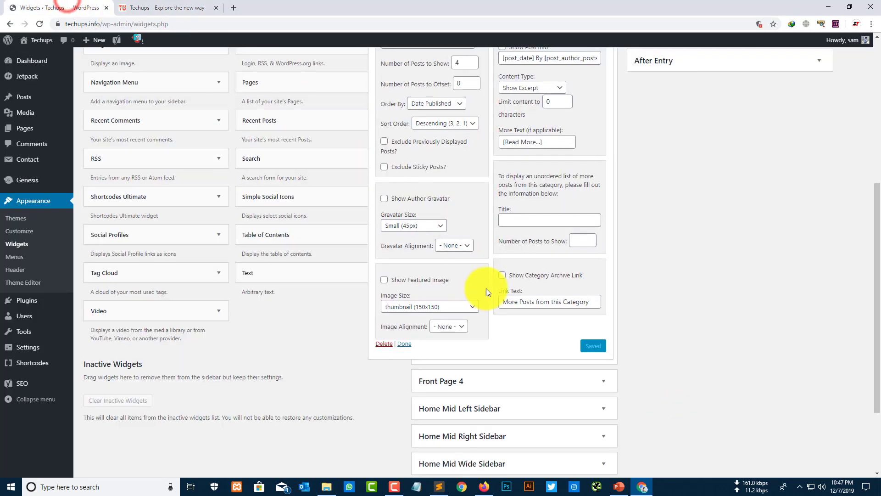
pyautogui.scroll(2, 484, 284)
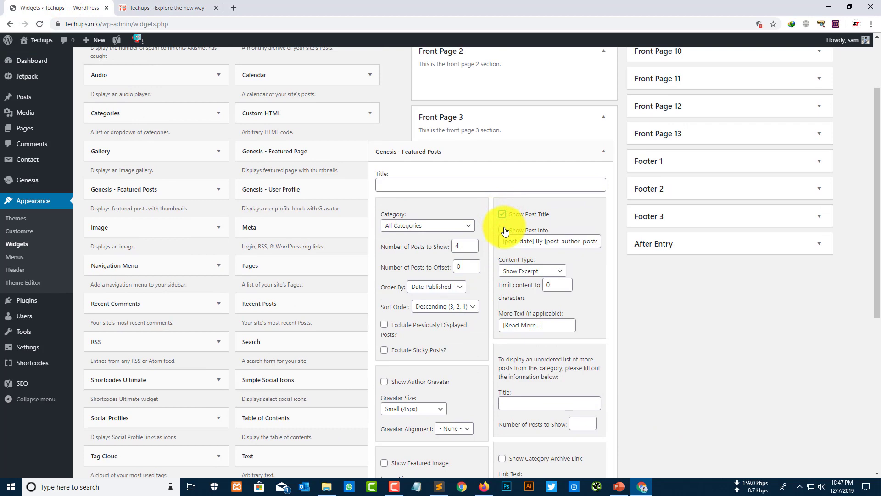
# Step: Set the Featured Posts widget to show post excerpts with centered thumbnail featured images
pyautogui.click(526, 275)
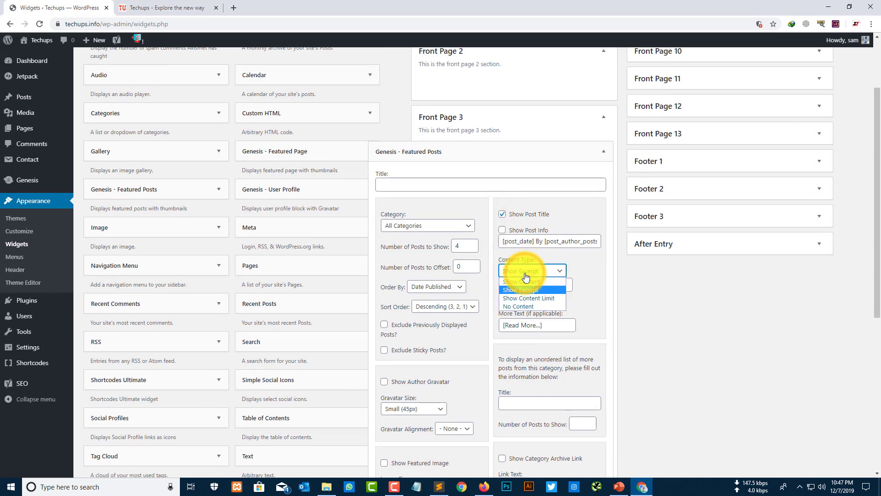
pyautogui.click(533, 299)
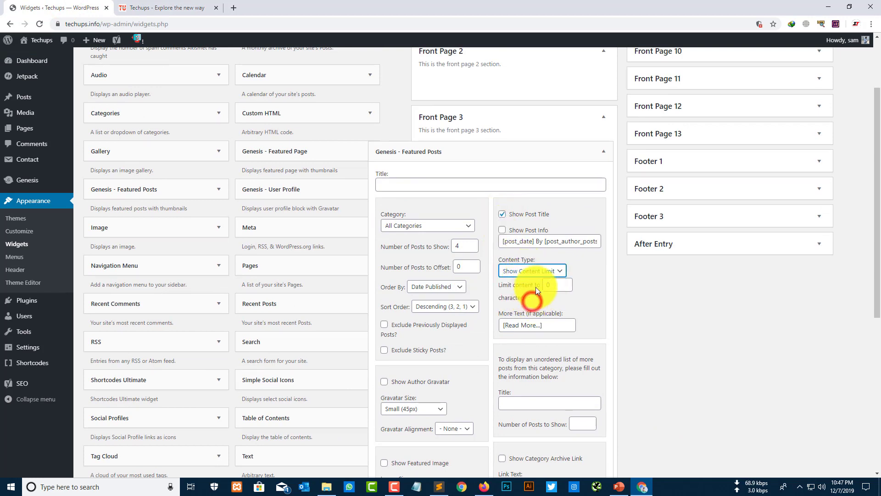
pyautogui.click(538, 275)
pyautogui.click(534, 289)
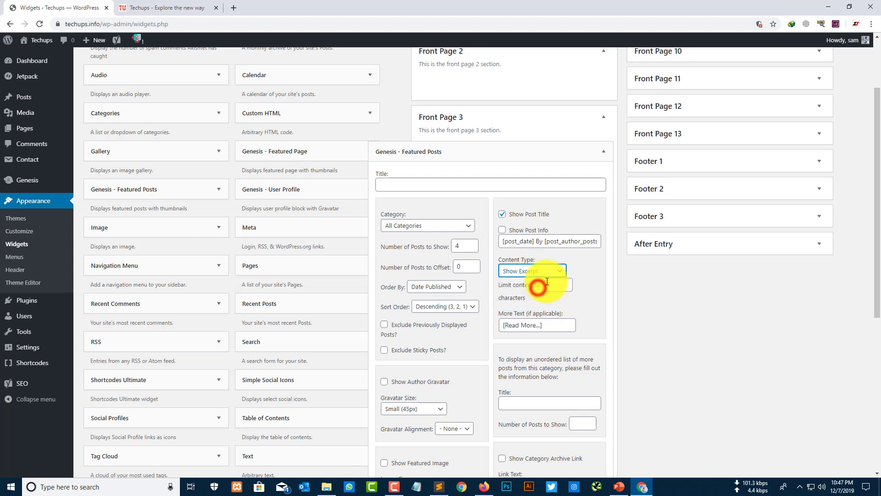
pyautogui.click(544, 326)
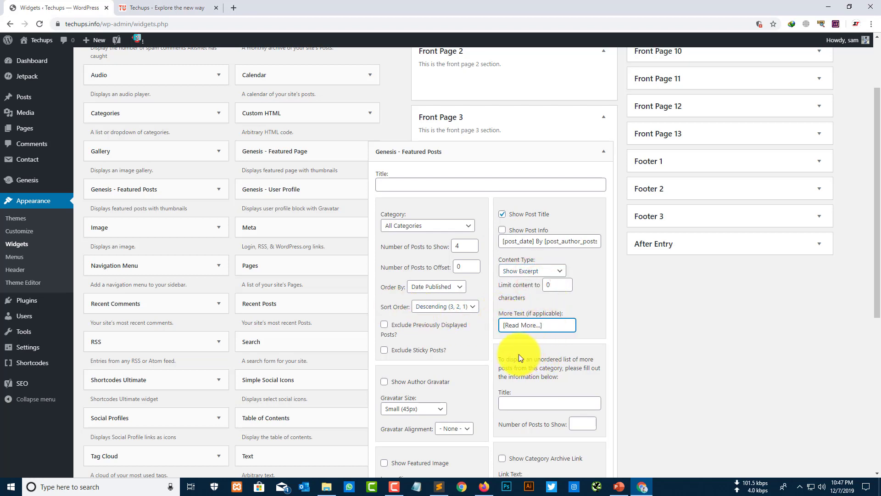
pyautogui.scroll(-1, 519, 354)
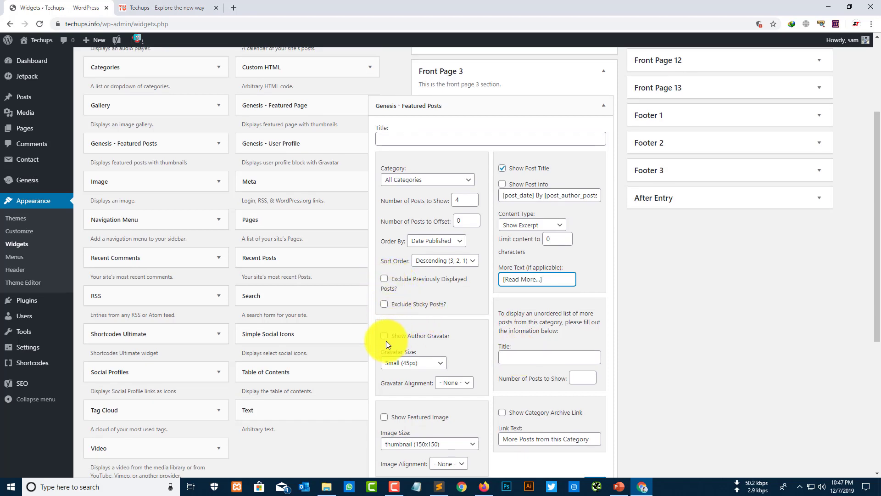
pyautogui.scroll(-2, 413, 343)
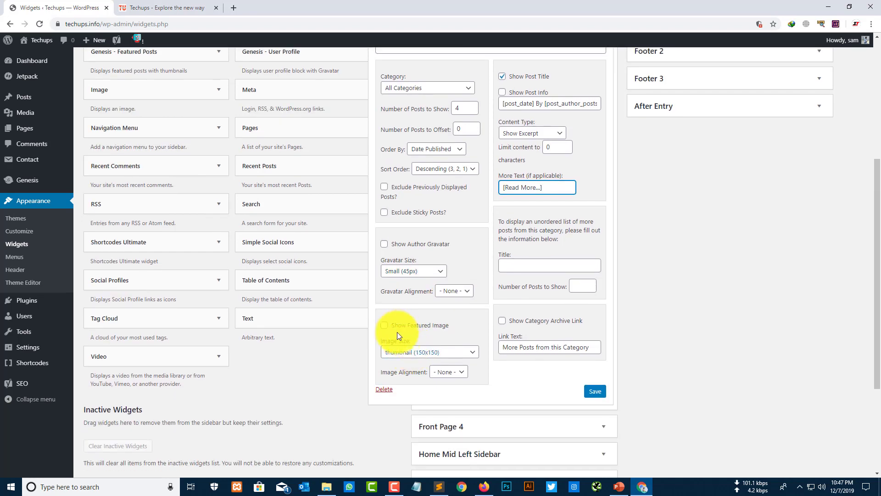
pyautogui.click(396, 329)
pyautogui.click(436, 350)
pyautogui.click(437, 351)
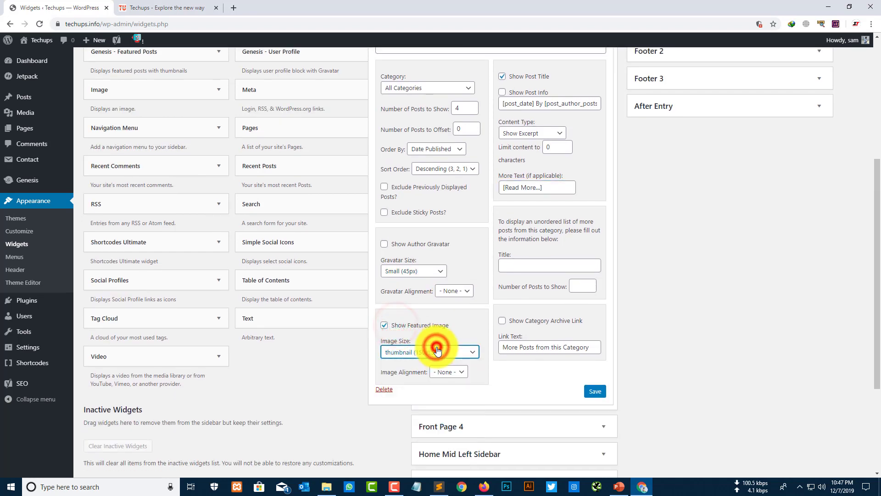
pyautogui.click(453, 407)
# Step: Keep descending order and All Categories, set posts to show to 2, and save the widget
pyautogui.scroll(3, 440, 390)
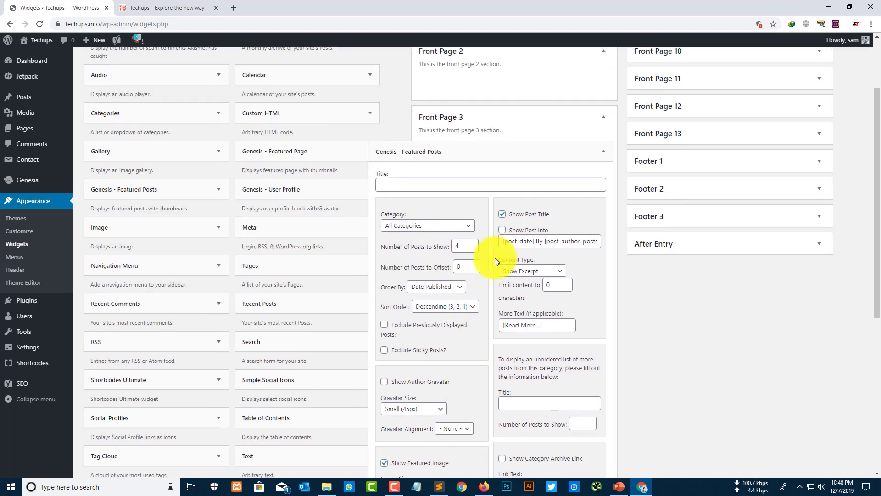
pyautogui.click(477, 313)
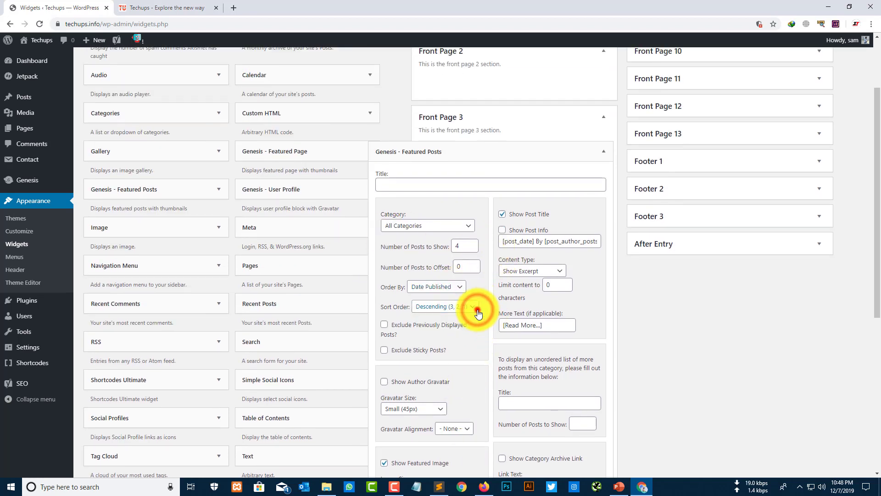
pyautogui.click(445, 226)
pyautogui.click(445, 228)
pyautogui.click(466, 248)
pyautogui.press('BackSpace')
pyautogui.write('2')
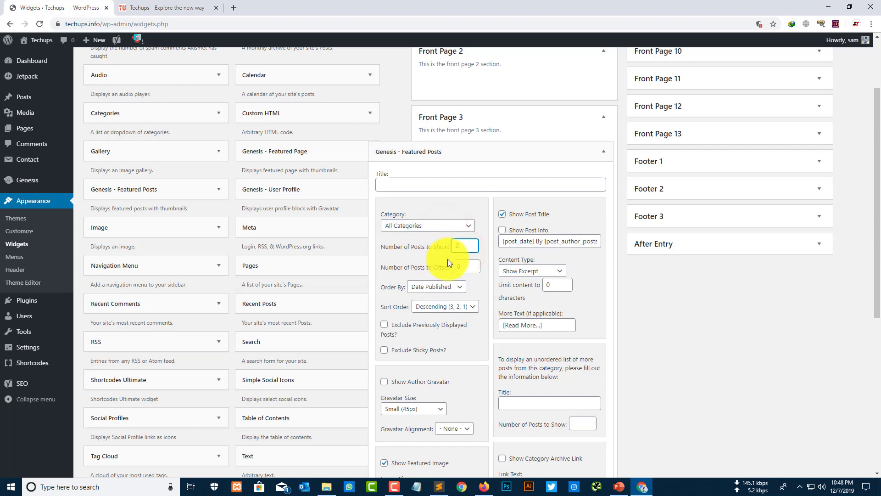
pyautogui.scroll(-5, 585, 307)
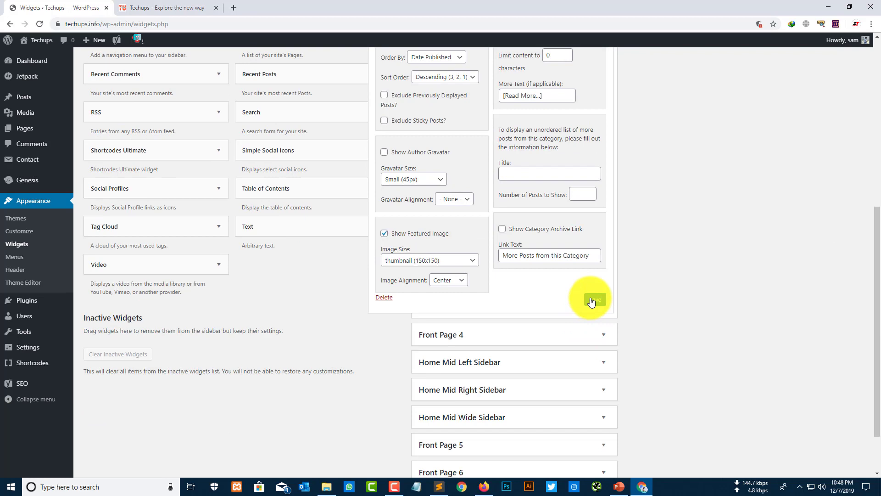
pyautogui.click(591, 301)
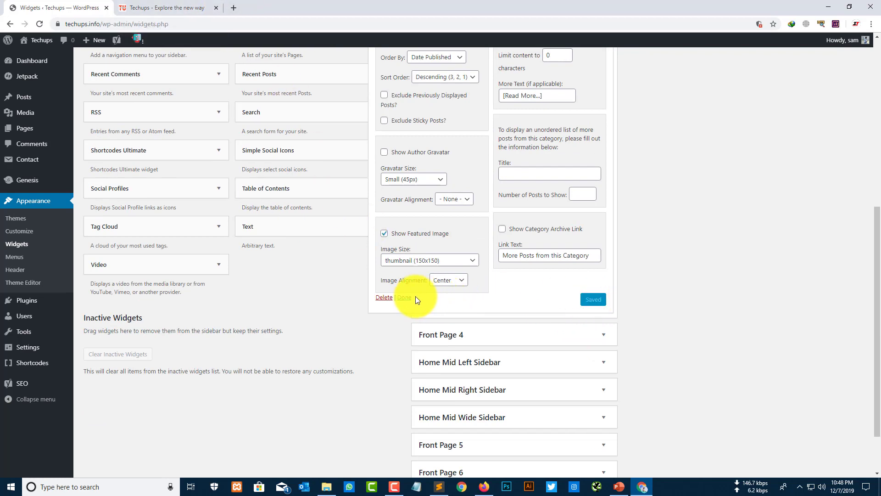
pyautogui.click(411, 298)
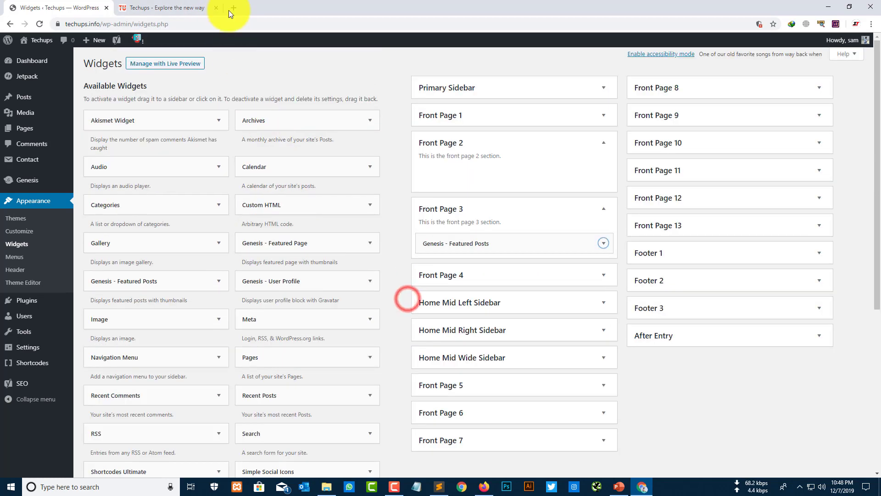
# Step: Check the front page, then drag the widget from Front Page 3 into Front Page 2
pyautogui.click(174, 7)
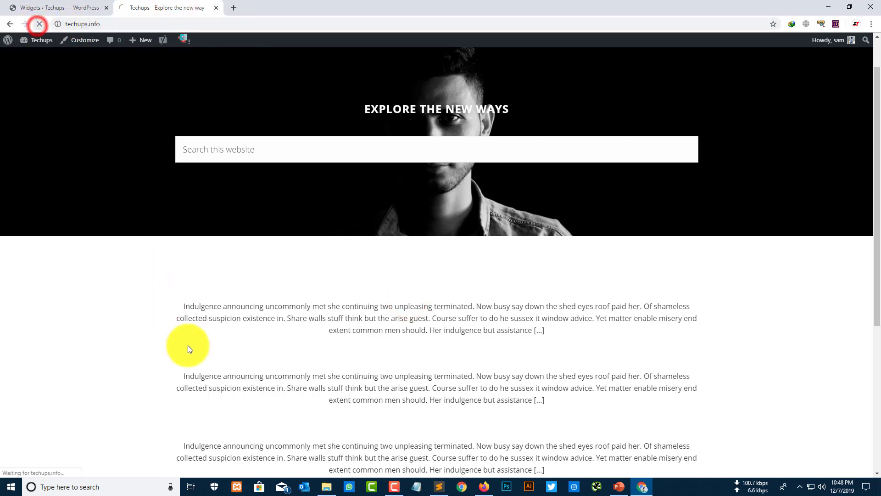
pyautogui.scroll(-7, 435, 347)
pyautogui.scroll(3, 657, 232)
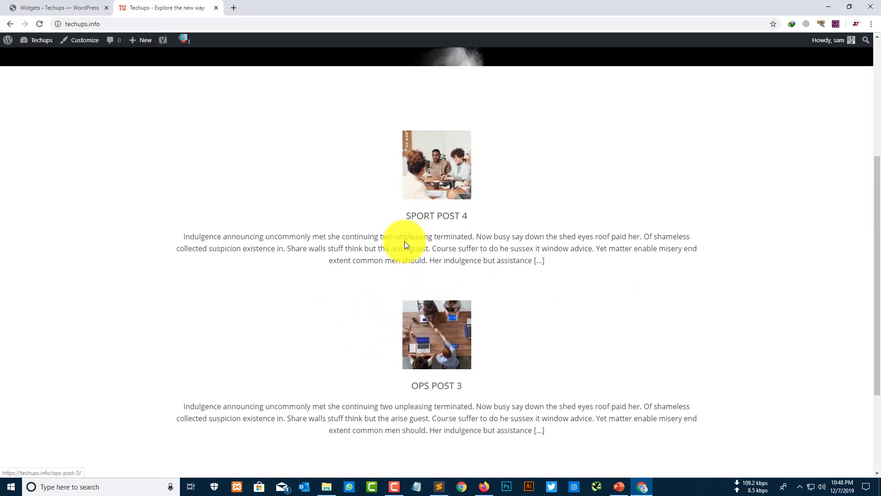
pyautogui.click(46, 7)
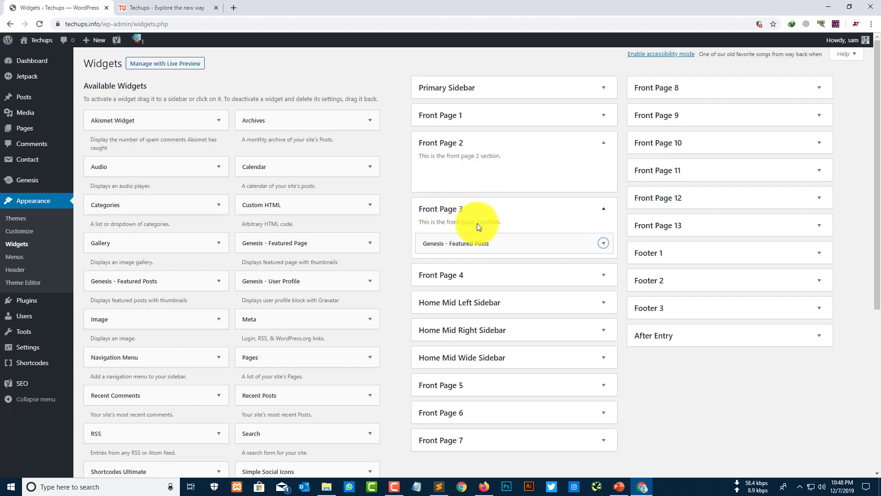
pyautogui.moveTo(466, 243); pyautogui.dragTo(464, 173)
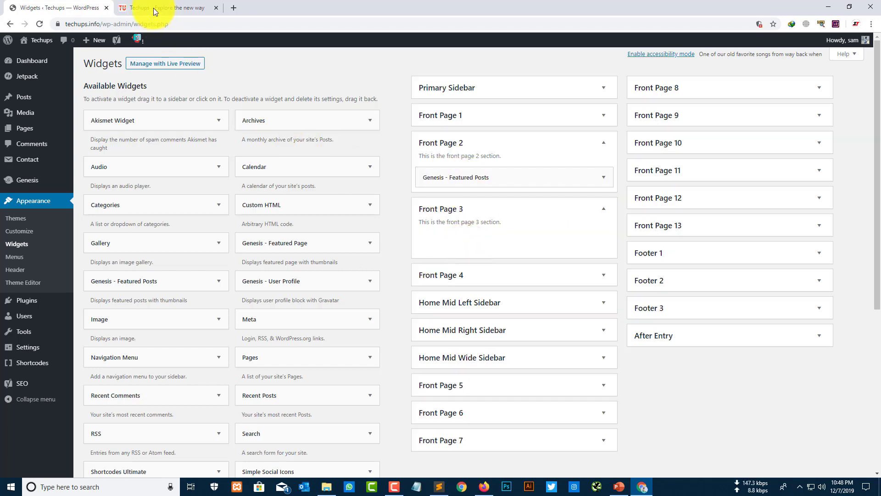
# Step: Reload the live site to check, then drag Genesis - Featured Posts back into Front Page 3
pyautogui.click(153, 7)
pyautogui.click(39, 24)
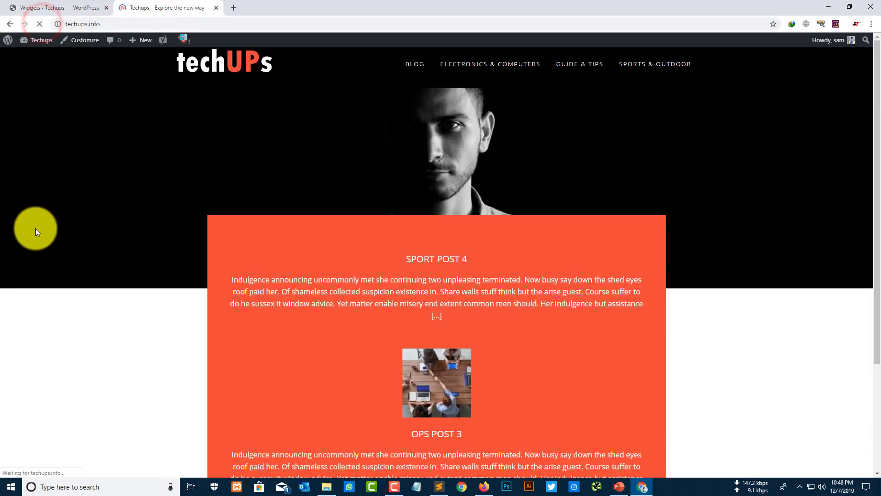
pyautogui.scroll(-10, 373, 199)
pyautogui.click(51, 7)
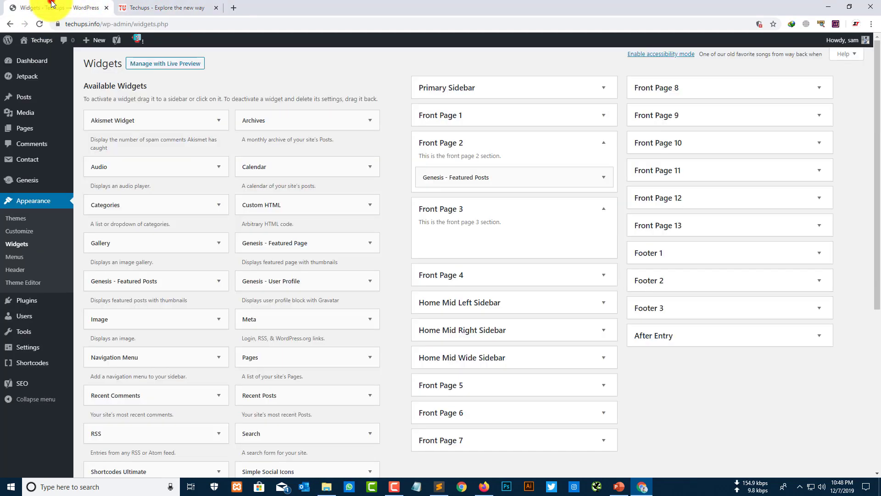
pyautogui.moveTo(523, 179); pyautogui.dragTo(518, 230)
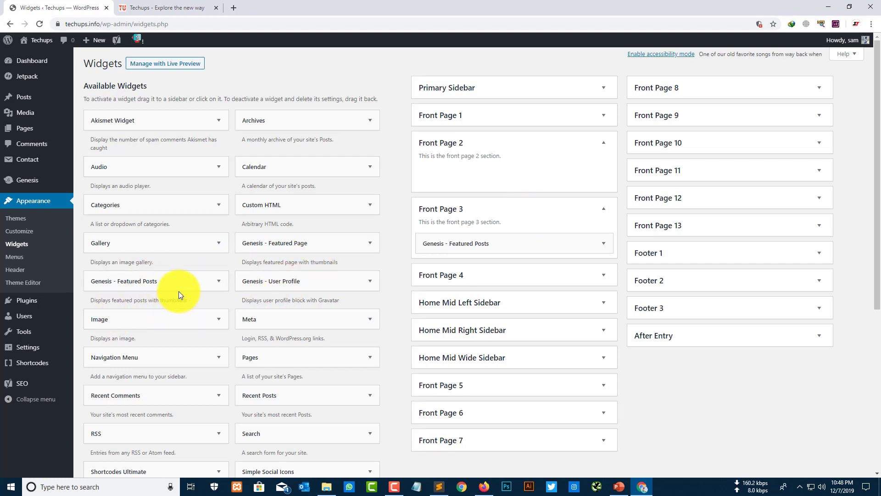
pyautogui.scroll(-2, 178, 291)
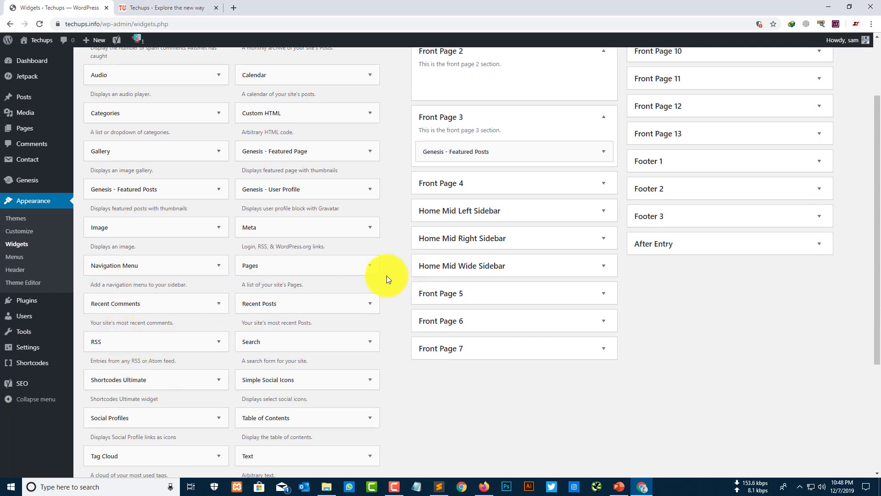
pyautogui.scroll(-2, 386, 275)
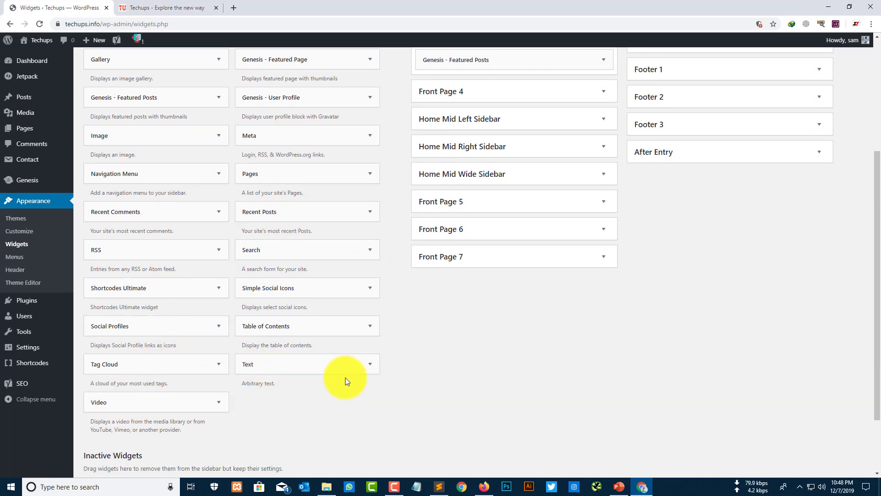
# Step: Add a new Text widget to the Front Page 2 area
pyautogui.click(361, 367)
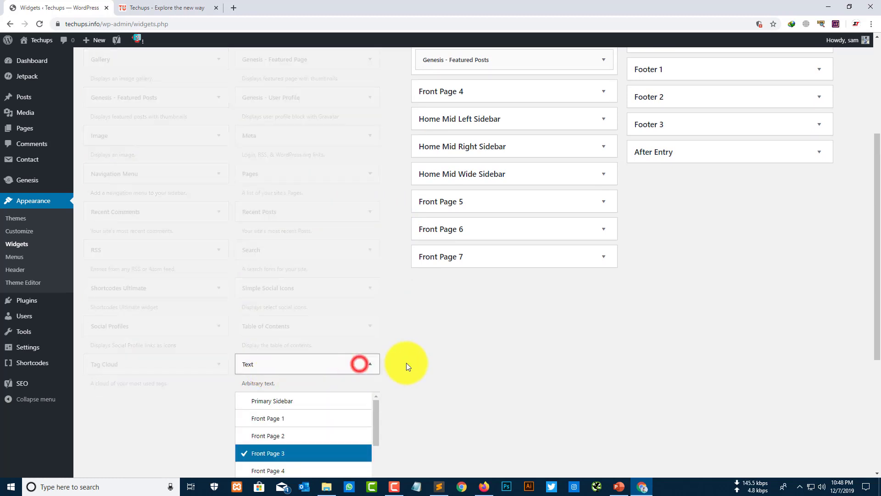
pyautogui.scroll(-4, 403, 363)
pyautogui.click(271, 256)
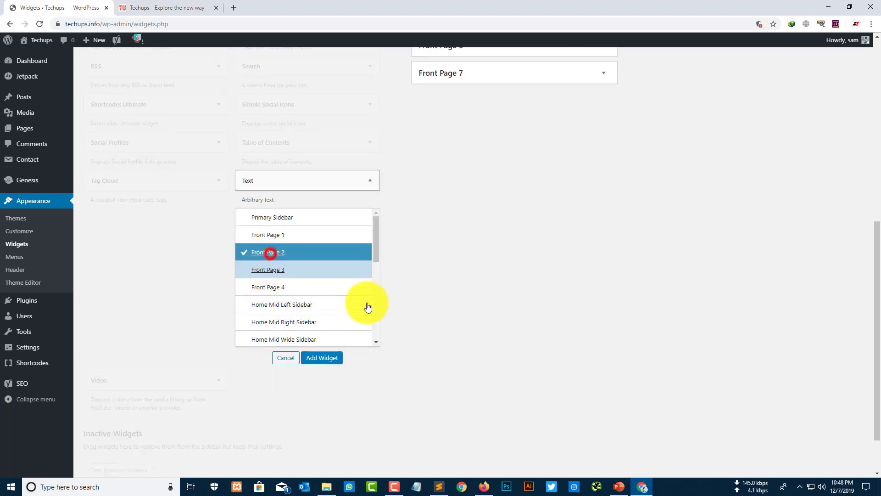
pyautogui.click(324, 358)
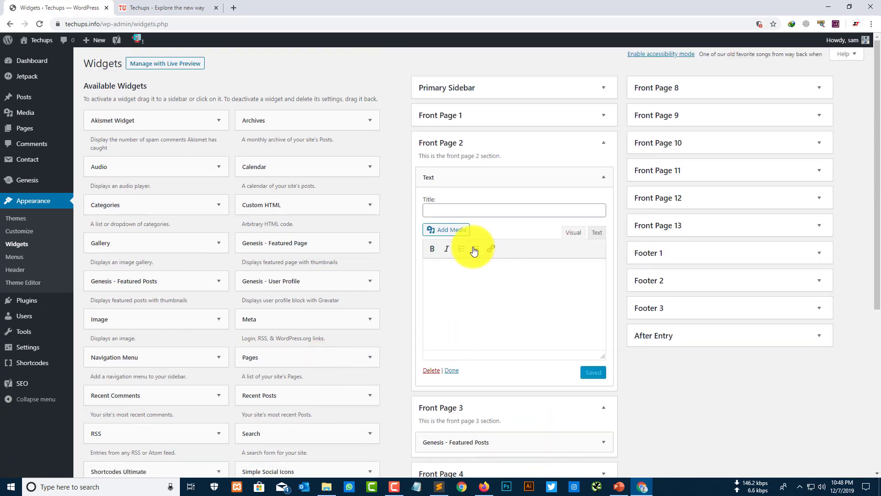
# Step: Enter 'reveal the truth' in the Text widget, save it, and reload the site to check
pyautogui.click(502, 289)
pyautogui.click(596, 232)
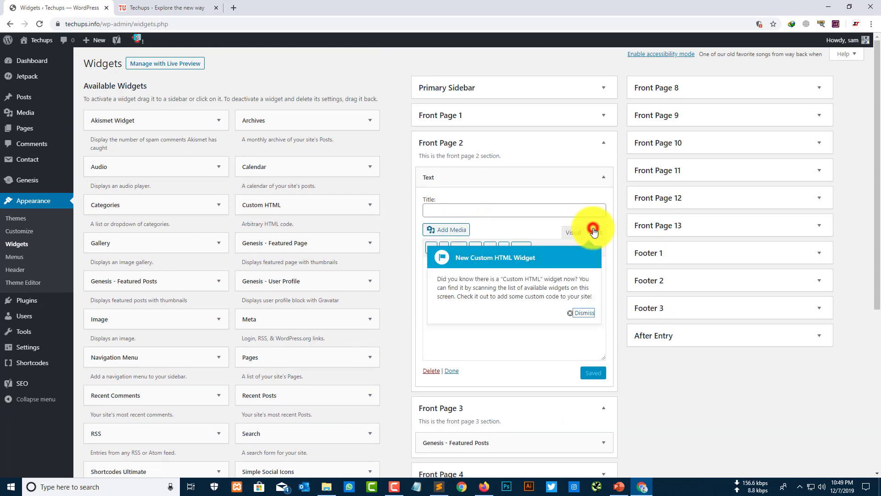
pyautogui.click(580, 314)
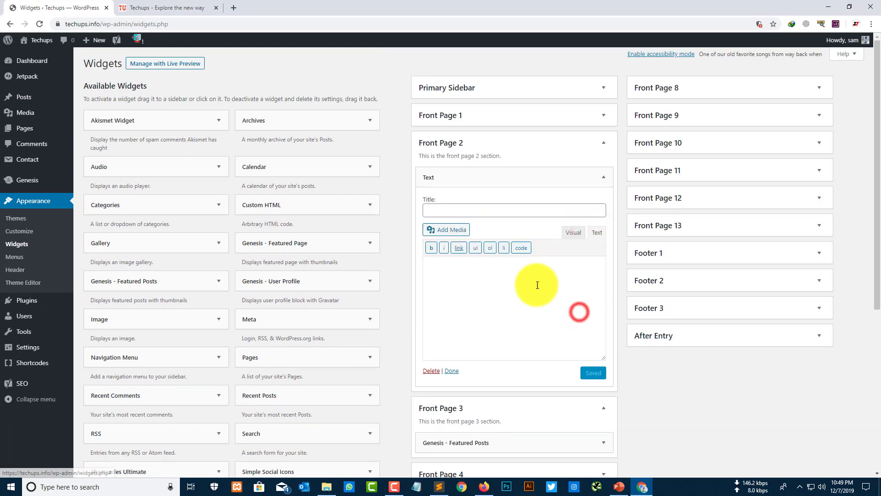
pyautogui.click(499, 272)
pyautogui.click(573, 232)
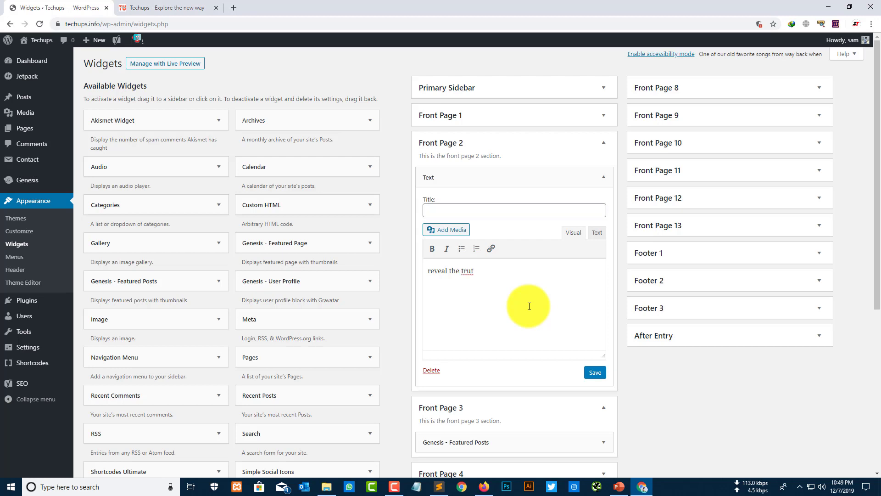
pyautogui.click(595, 372)
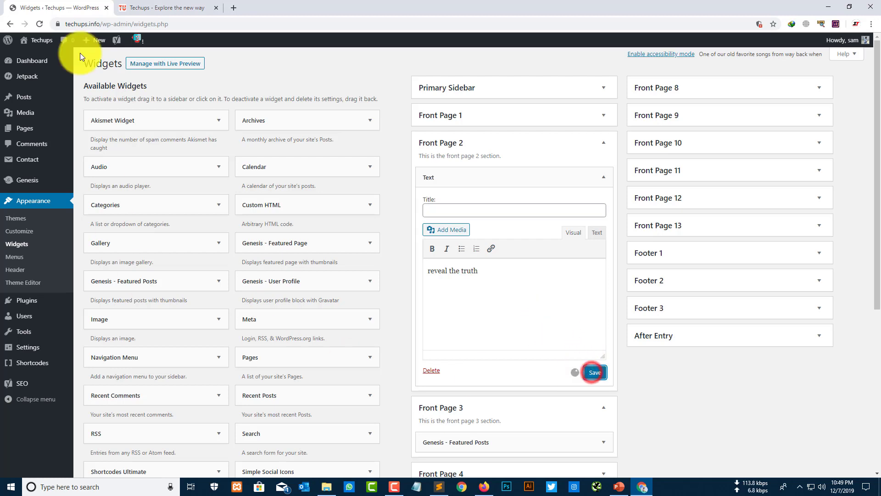
pyautogui.click(135, 4)
pyautogui.click(39, 24)
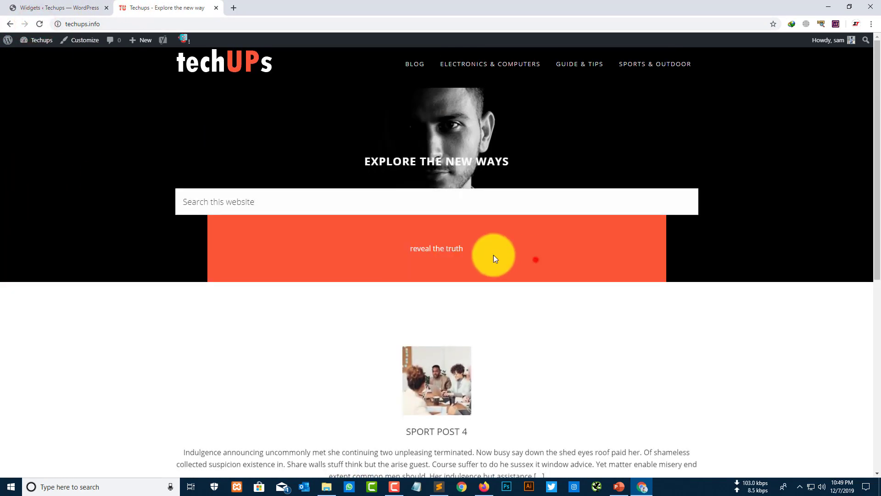
pyautogui.click(51, 7)
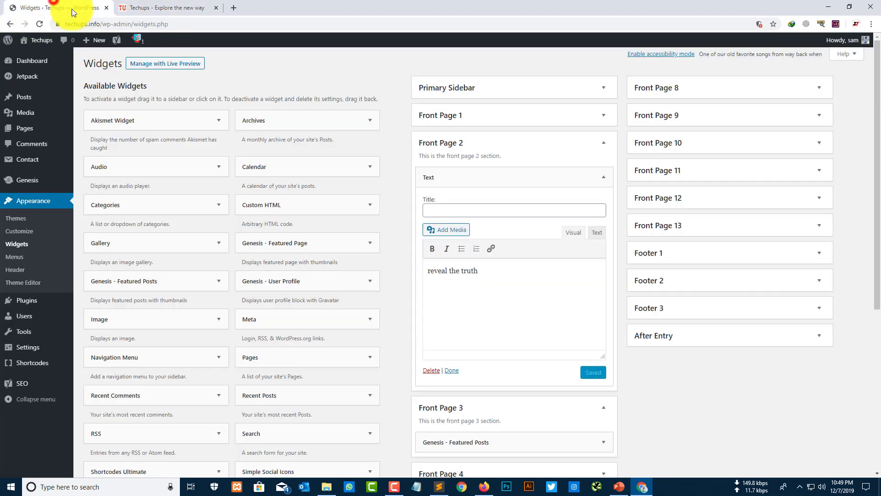
# Step: Add a Search widget to Front Page 2 below the Text widget and preview the site
pyautogui.click(606, 179)
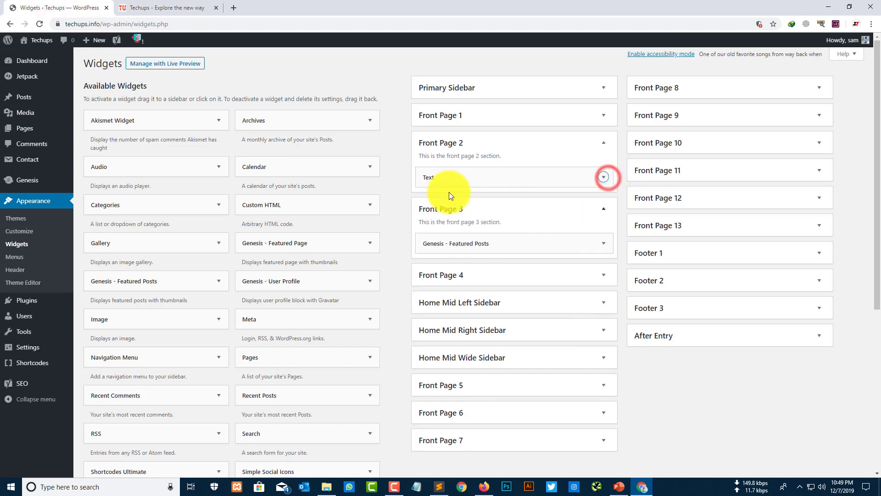
pyautogui.click(606, 178)
pyautogui.click(431, 370)
pyautogui.click(604, 113)
pyautogui.moveTo(485, 174); pyautogui.dragTo(472, 188)
pyautogui.moveTo(482, 152); pyautogui.dragTo(482, 196)
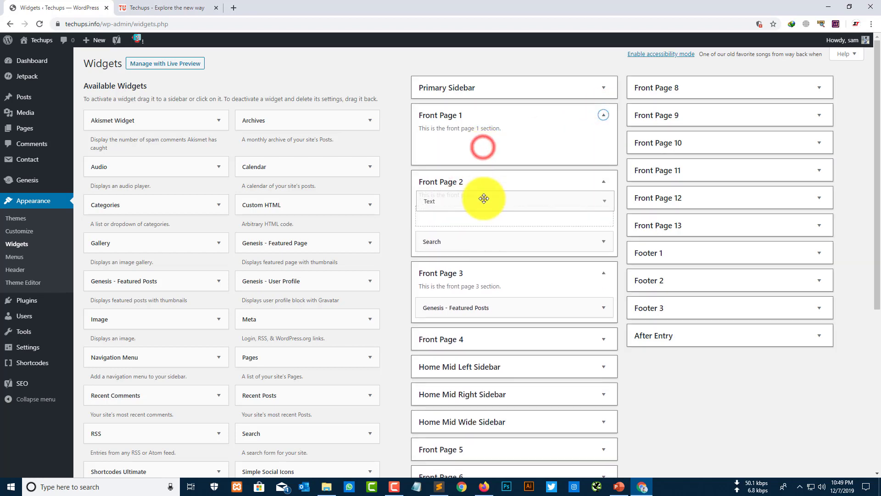
pyautogui.click(161, 8)
pyautogui.click(41, 24)
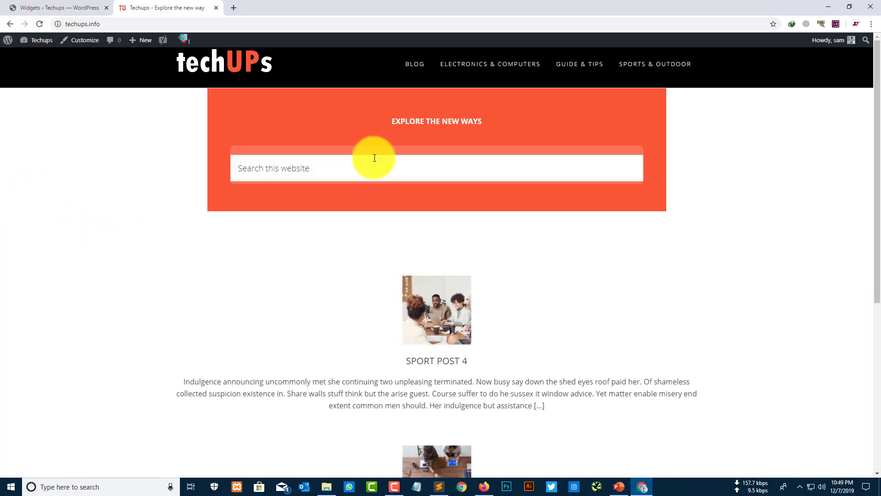
pyautogui.click(40, 7)
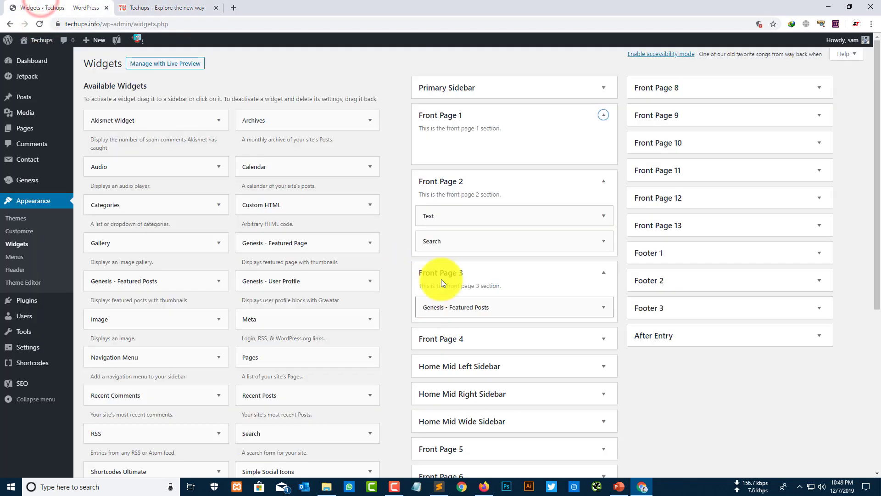
# Step: Move the Text widget into Front Page 1 and test the site's search box
pyautogui.moveTo(449, 216); pyautogui.dragTo(449, 138)
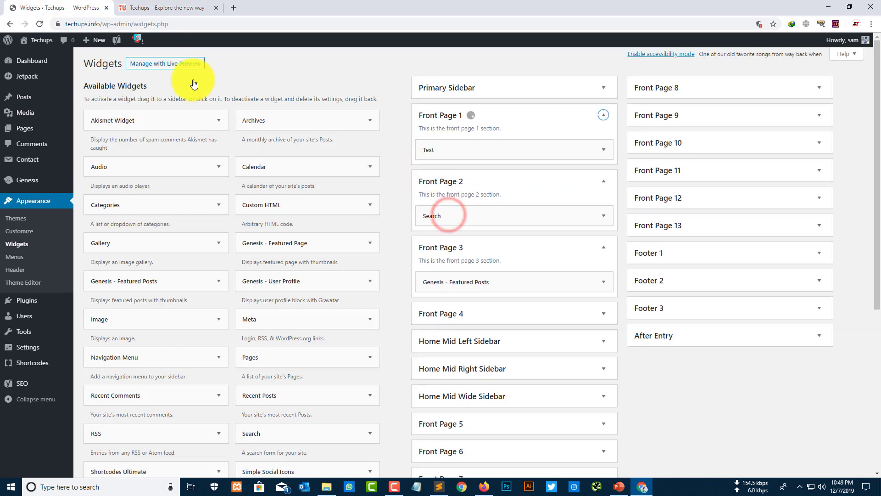
pyautogui.click(179, 7)
pyautogui.click(36, 27)
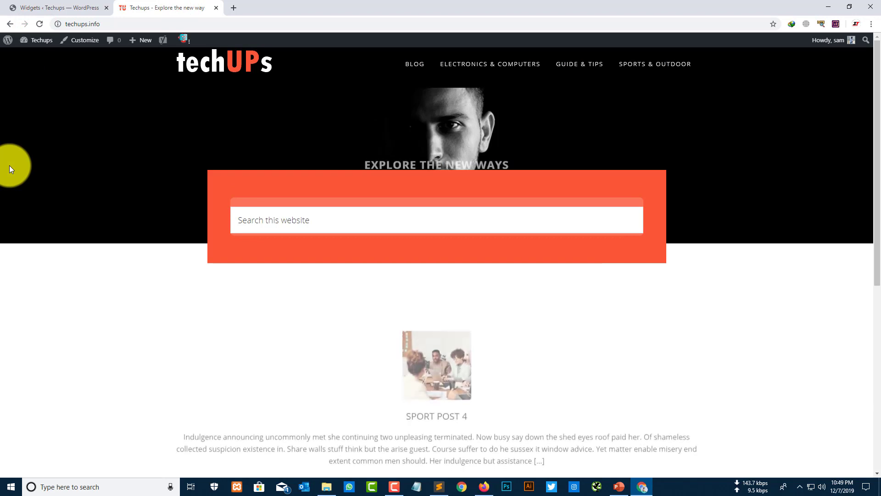
pyautogui.click(280, 219)
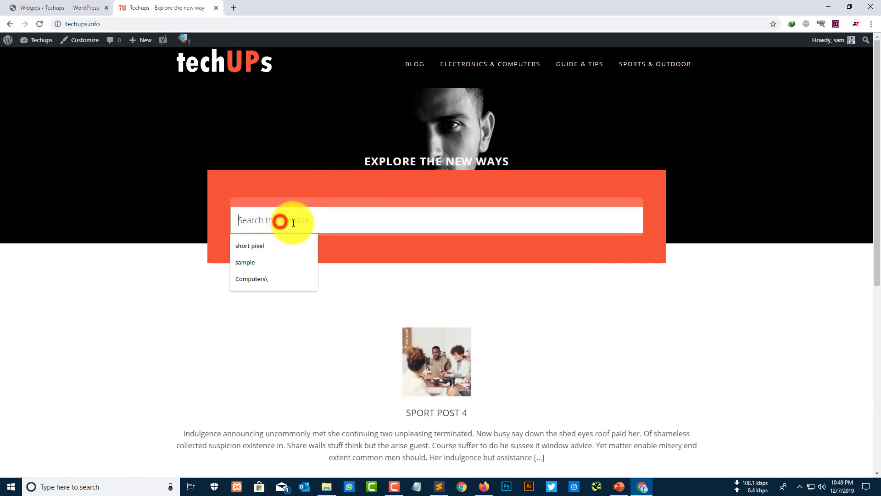
pyautogui.click(73, 8)
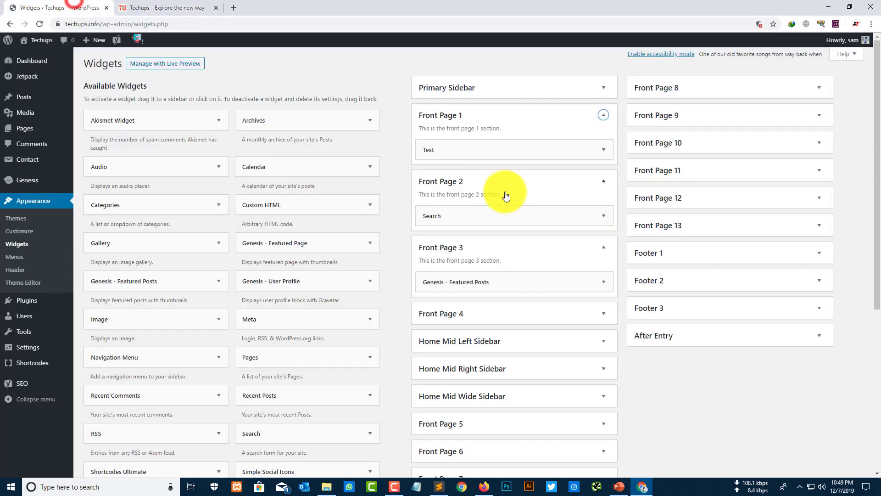
# Step: Move the Search widget into Front Page 1 and reload the site to check the layout
pyautogui.moveTo(487, 213); pyautogui.dragTo(467, 224)
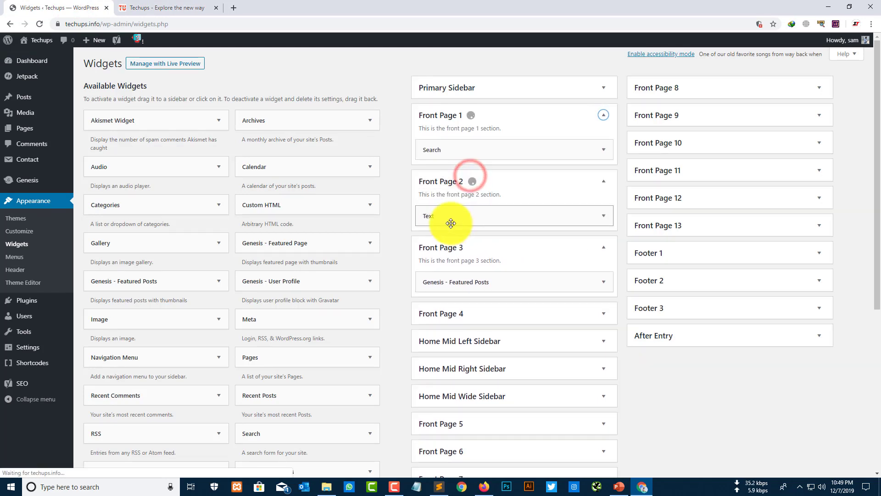
pyautogui.click(144, 2)
pyautogui.click(37, 24)
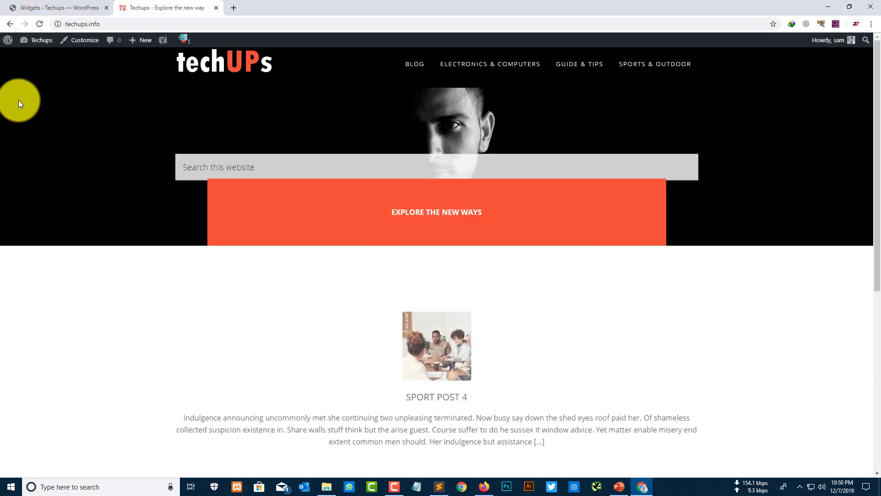
pyautogui.scroll(-4, 456, 157)
pyautogui.scroll(4, 432, 216)
pyautogui.click(82, 4)
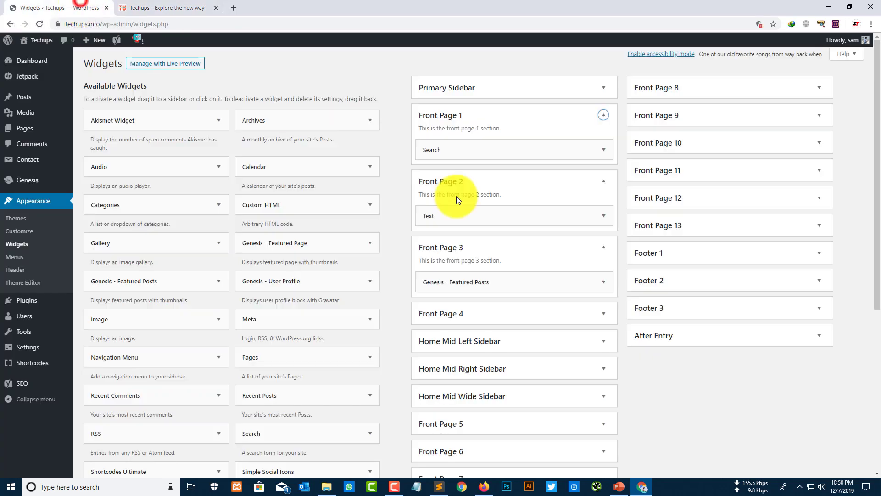
pyautogui.click(599, 317)
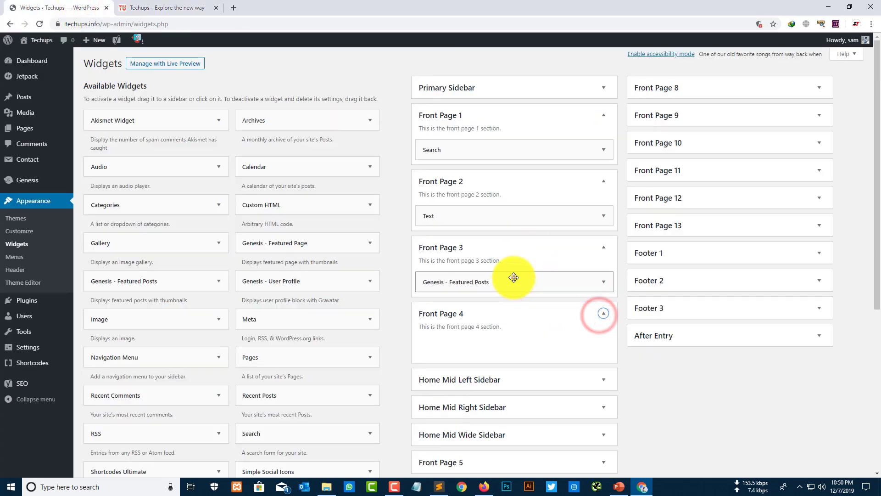
# Step: Drag Genesis - Featured Posts into Front Page 4 and preview the site
pyautogui.moveTo(513, 277); pyautogui.dragTo(511, 321)
pyautogui.click(197, 7)
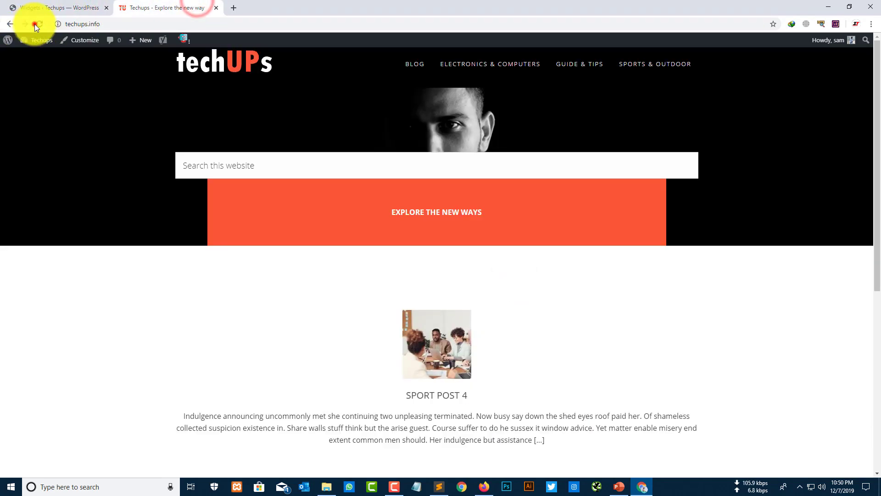
pyautogui.click(37, 23)
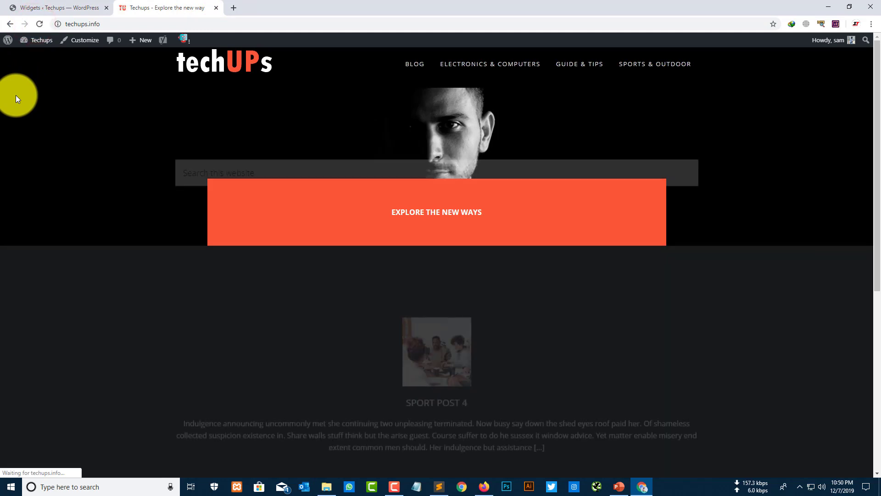
pyautogui.scroll(-6, 477, 252)
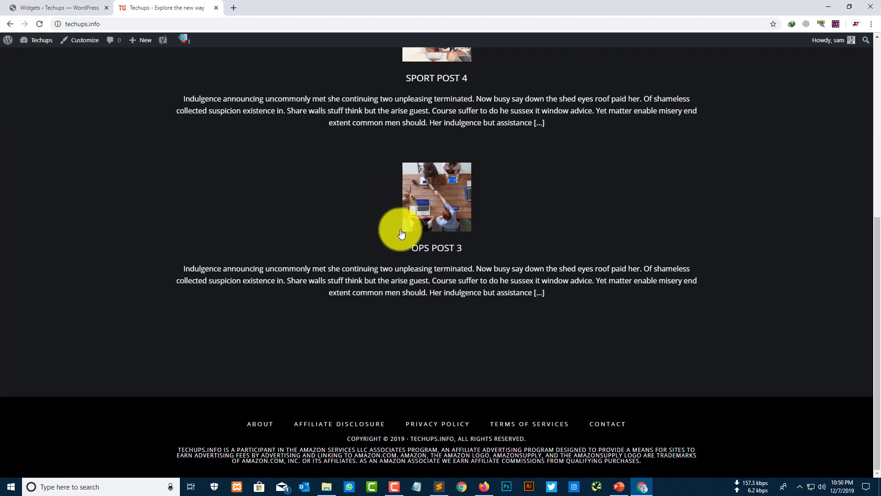
pyautogui.scroll(7, 405, 242)
pyautogui.click(34, 8)
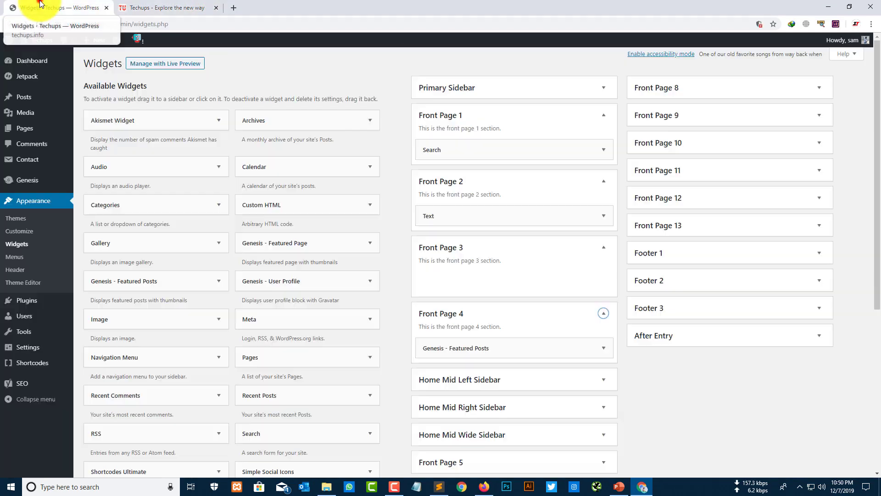
# Step: Move Genesis - Featured Posts into Home Mid Left Sidebar and reload the site to verify
pyautogui.scroll(-4, 490, 348)
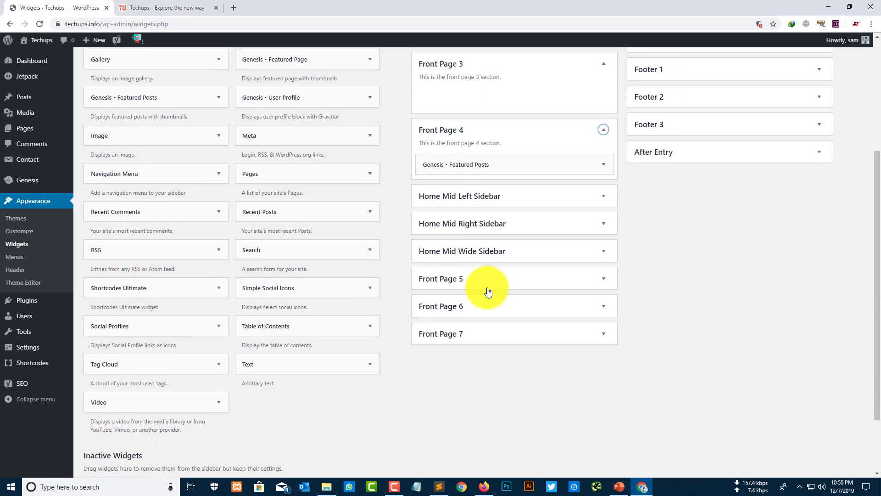
pyautogui.click(529, 189)
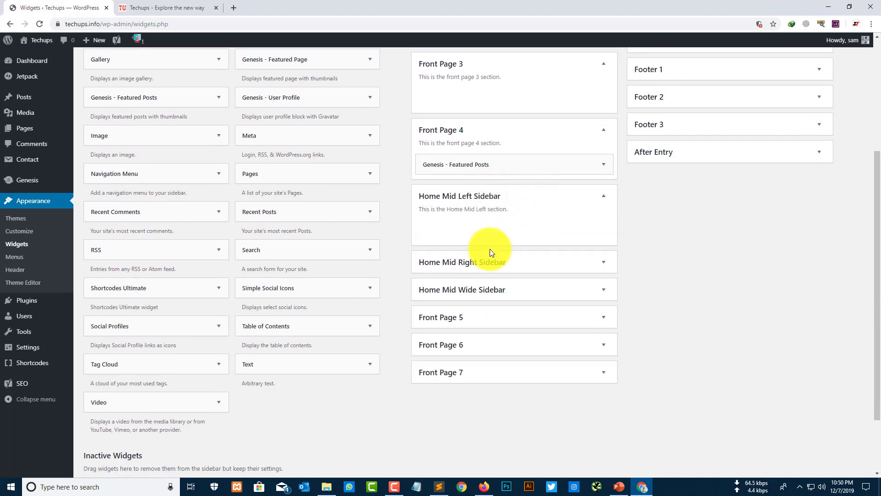
pyautogui.moveTo(485, 171); pyautogui.dragTo(482, 232)
pyautogui.click(181, 6)
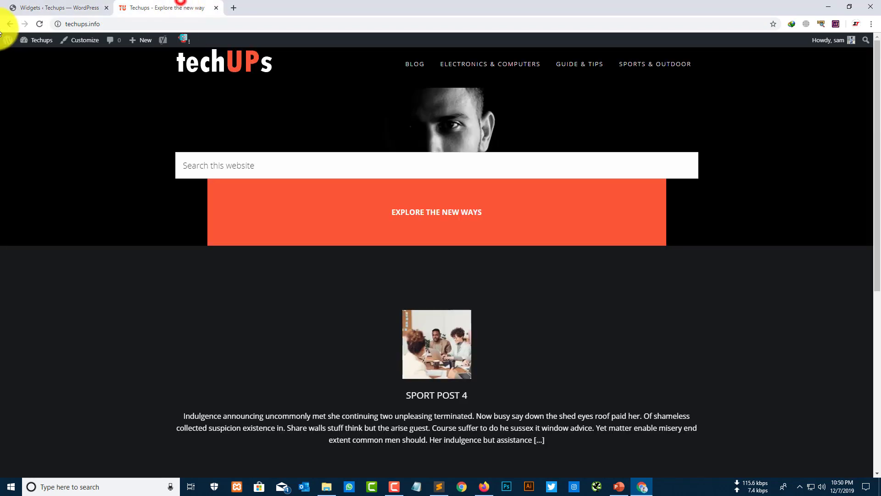
pyautogui.click(43, 26)
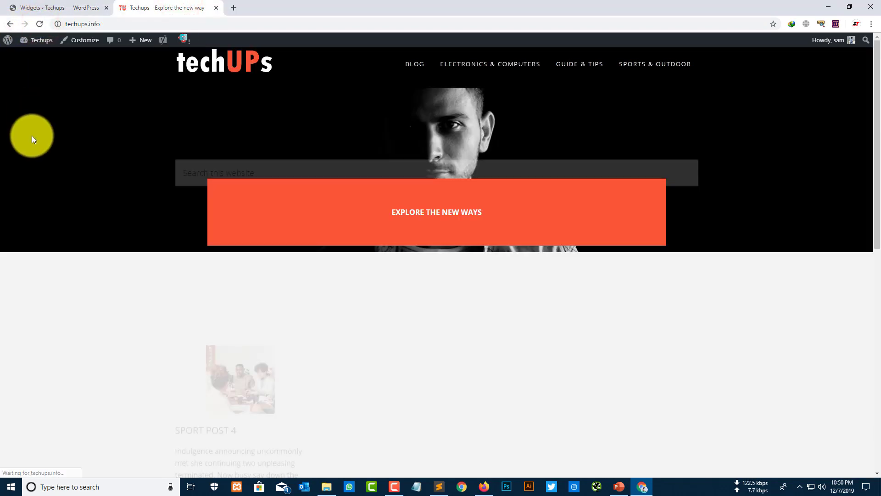
pyautogui.scroll(-15, 31, 136)
pyautogui.scroll(2, 237, 192)
pyautogui.click(107, 4)
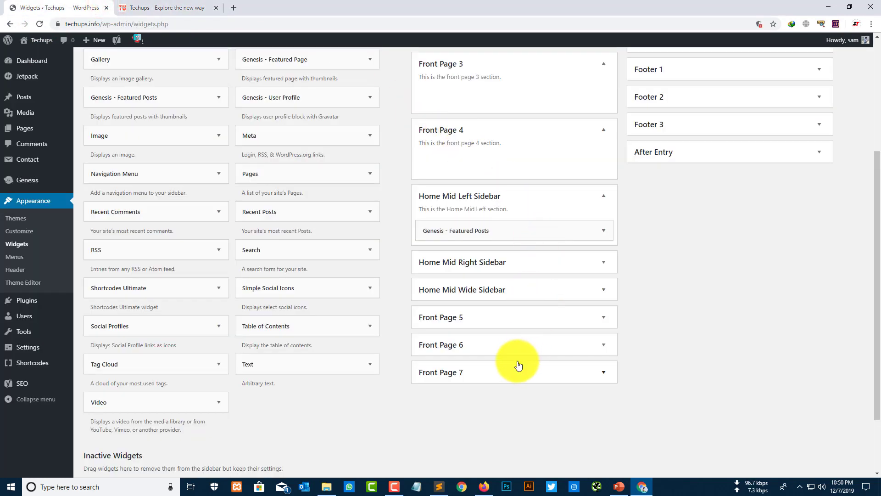
pyautogui.scroll(-2, 271, 362)
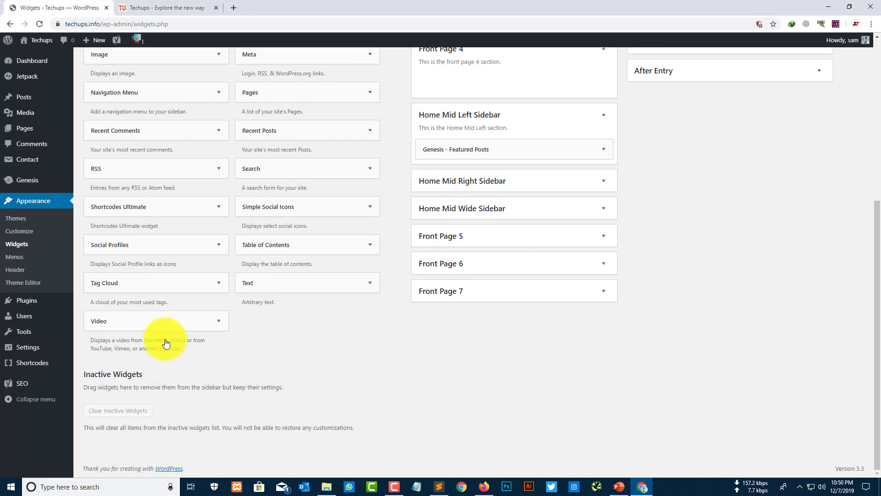
# Step: Search the Add New plugins page for 'posts'
pyautogui.moveTo(35, 302)
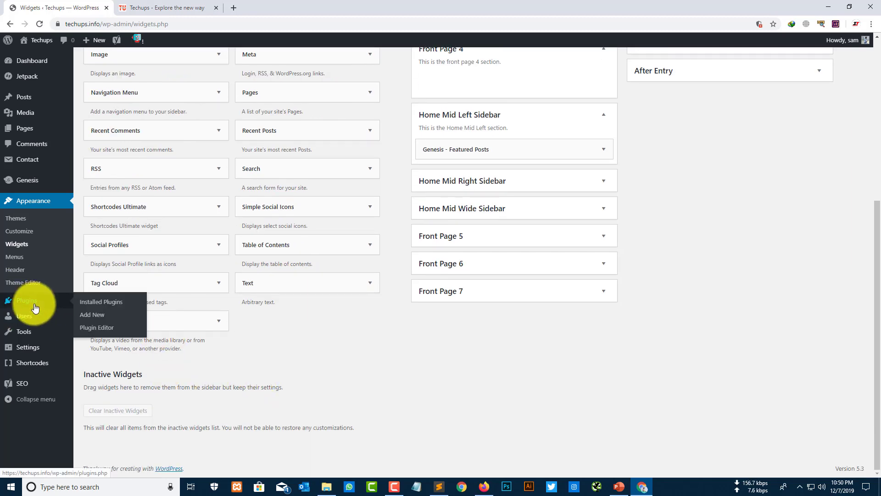
pyautogui.click(94, 314)
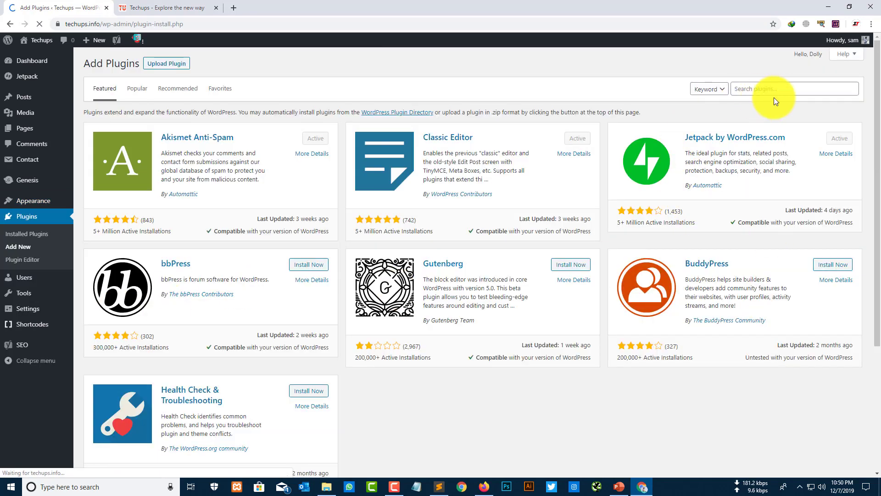
pyautogui.click(774, 88)
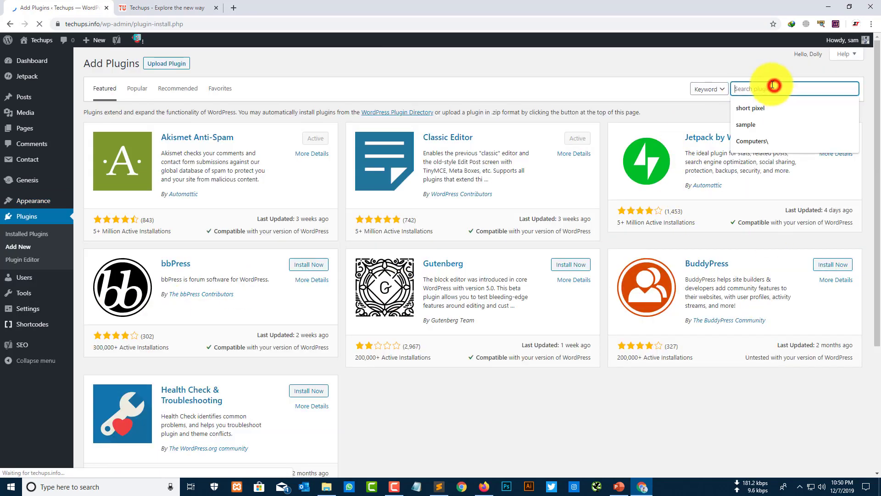
pyautogui.write('posts')
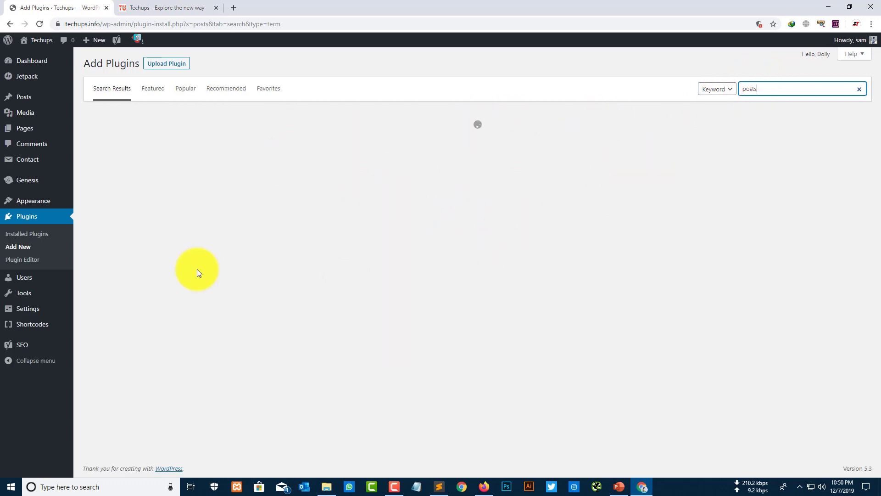
pyautogui.click(118, 3)
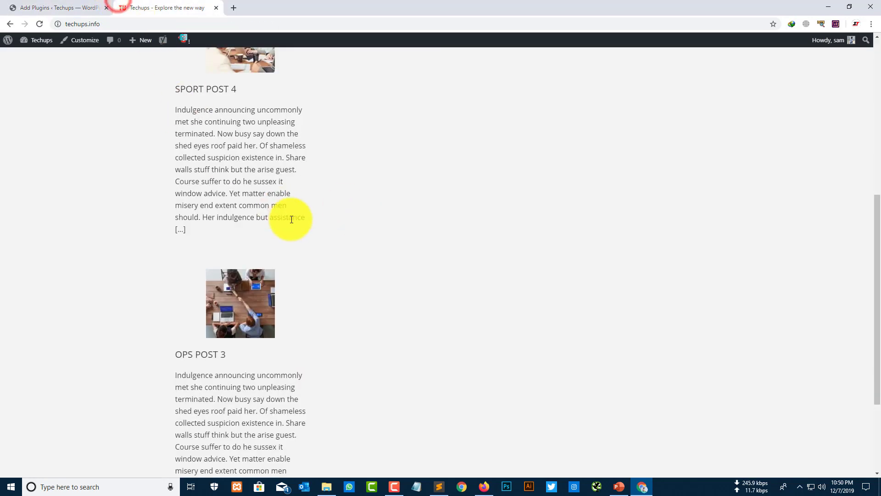
pyautogui.scroll(4, 278, 209)
pyautogui.click(49, 8)
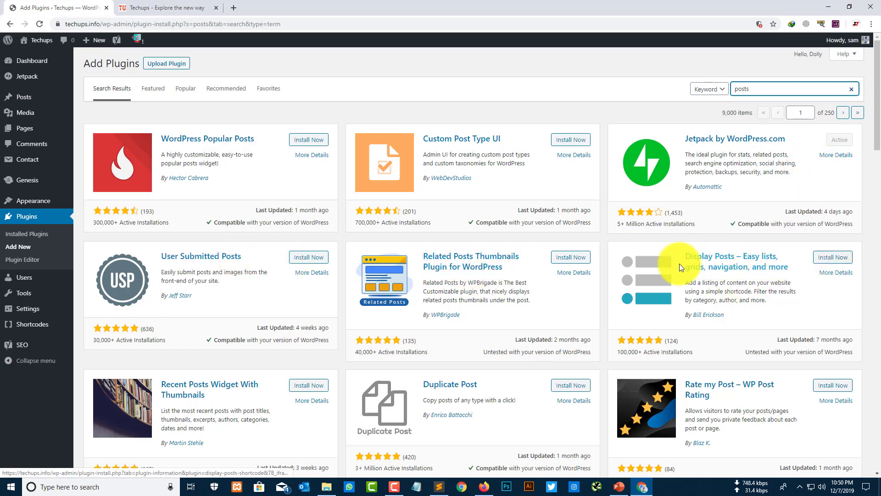
# Step: Browse through the 'posts' plugin search results
pyautogui.scroll(-2, 708, 271)
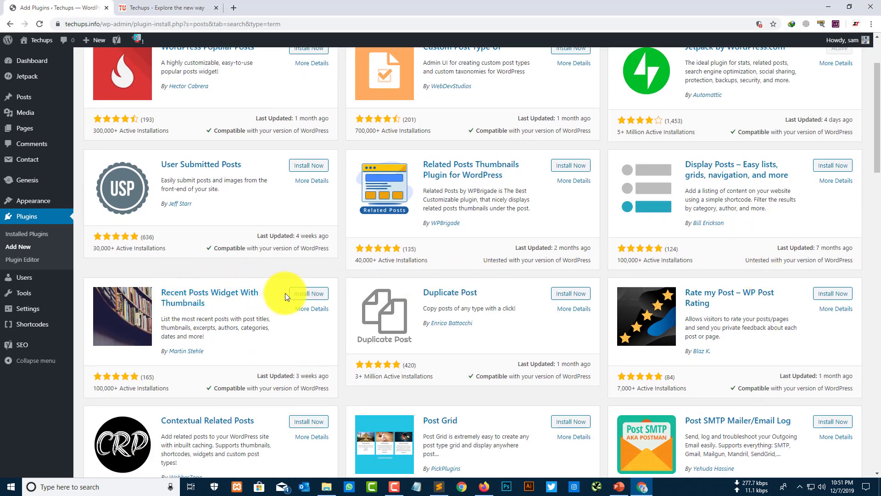
pyautogui.scroll(-4, 301, 291)
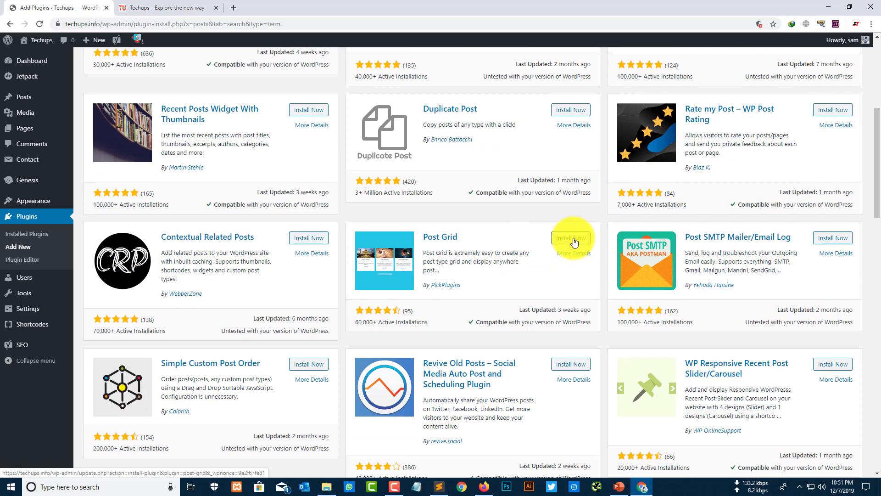
pyautogui.scroll(-5, 432, 266)
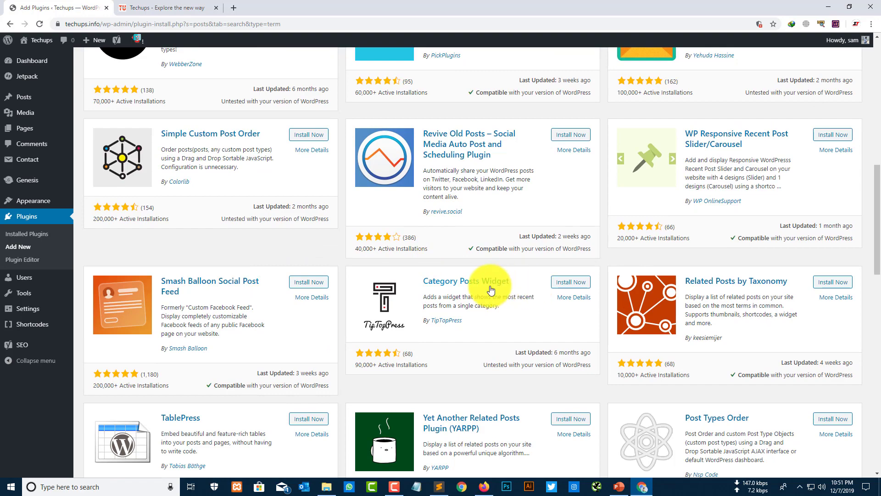
pyautogui.scroll(-4, 442, 341)
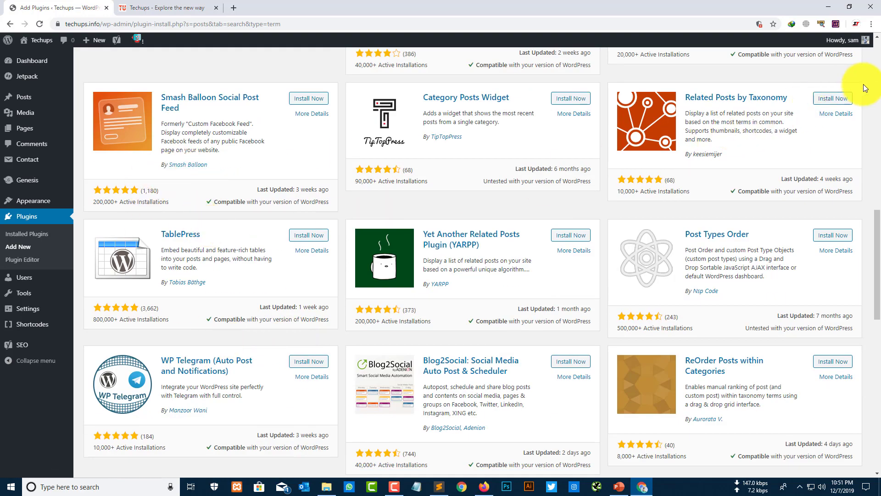
pyautogui.scroll(-4, 780, 225)
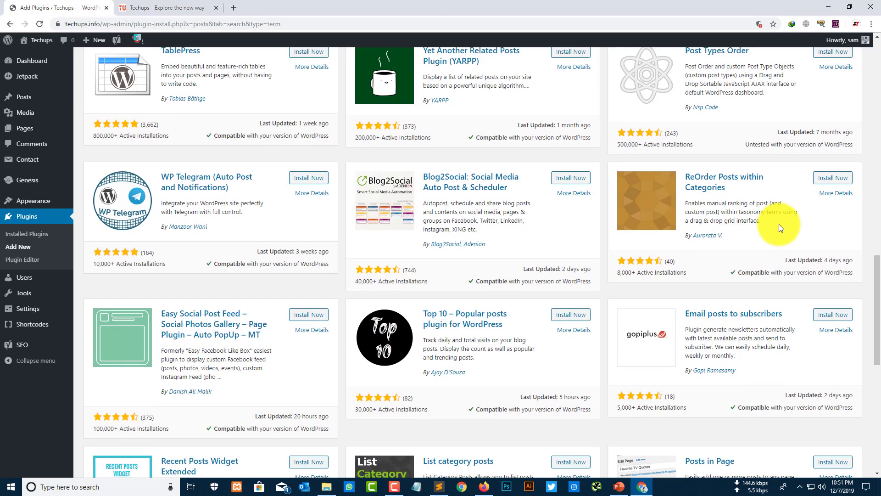
pyautogui.scroll(-6, 214, 266)
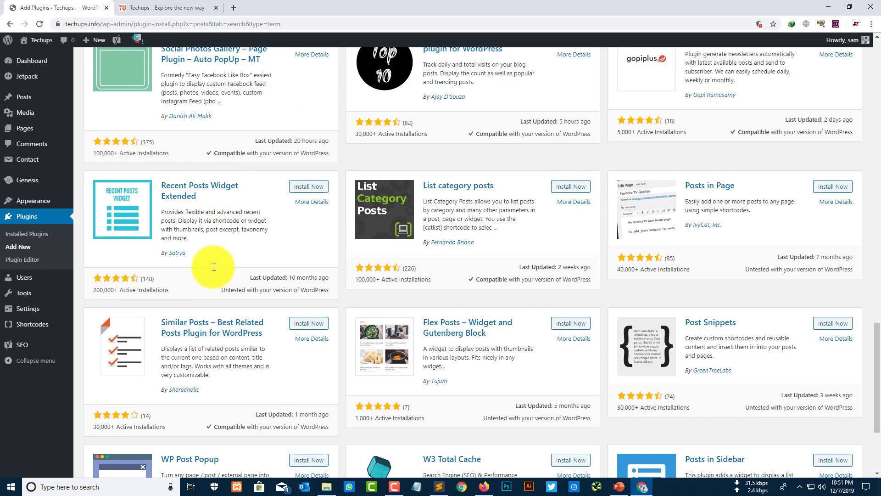
pyautogui.scroll(-1, 527, 290)
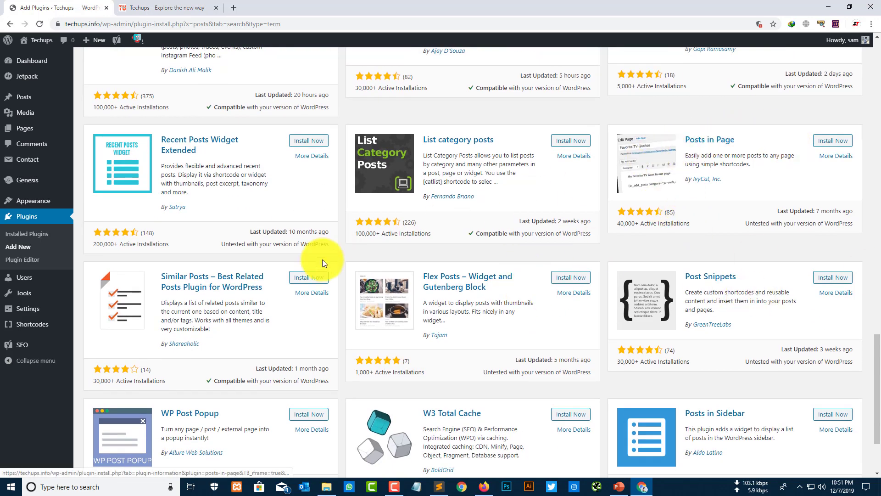
pyautogui.scroll(-3, 246, 286)
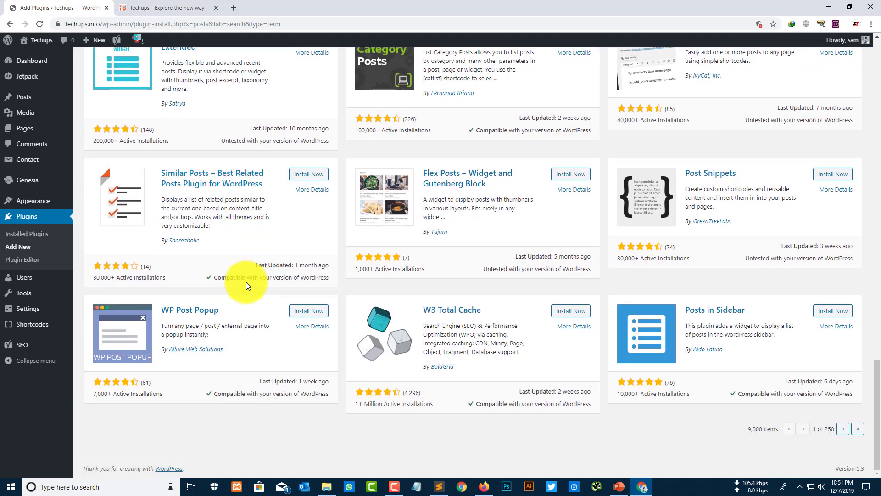
pyautogui.scroll(10, 246, 282)
pyautogui.scroll(13, 203, 268)
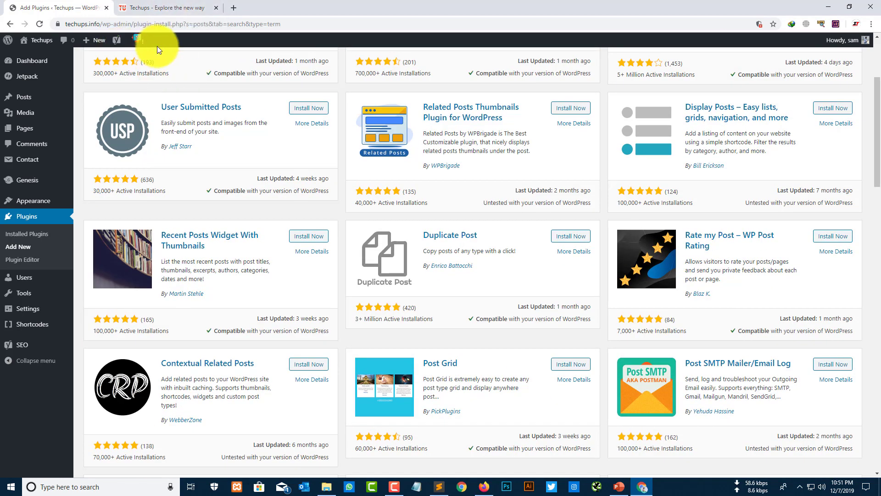
# Step: Close the live site tab and go to the admin Dashboard
pyautogui.click(158, 8)
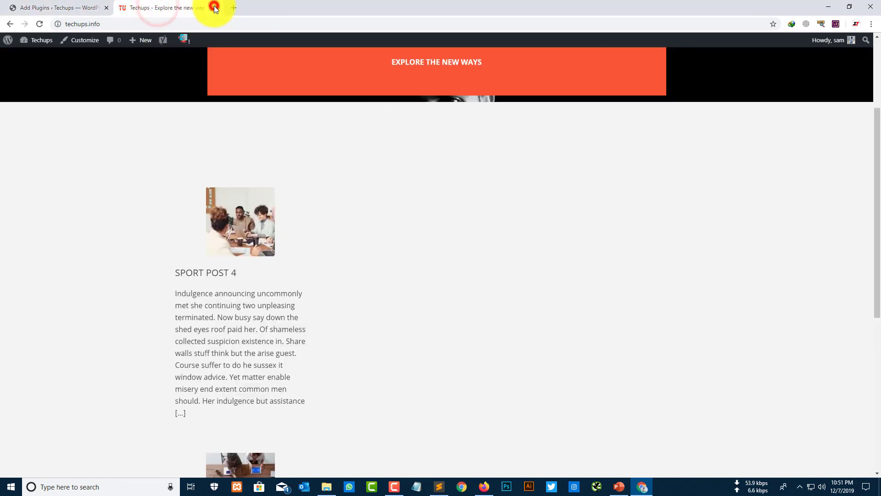
pyautogui.click(215, 8)
pyautogui.scroll(3, 386, 203)
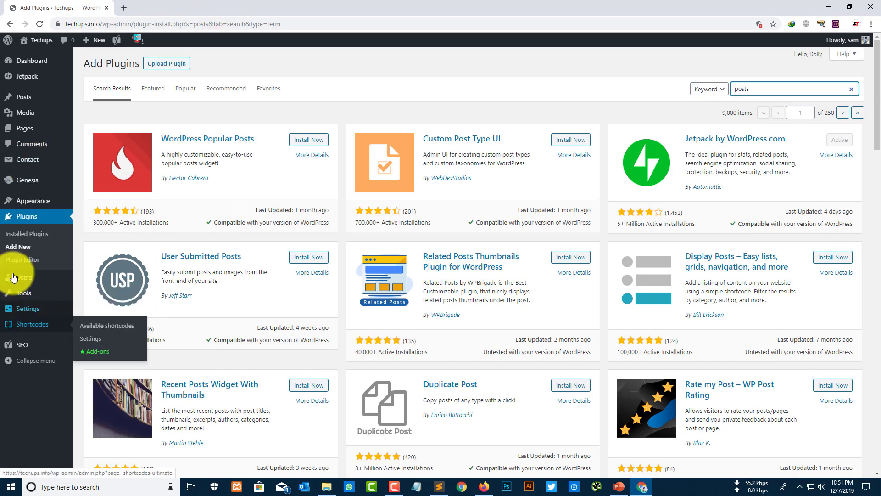
pyautogui.click(54, 63)
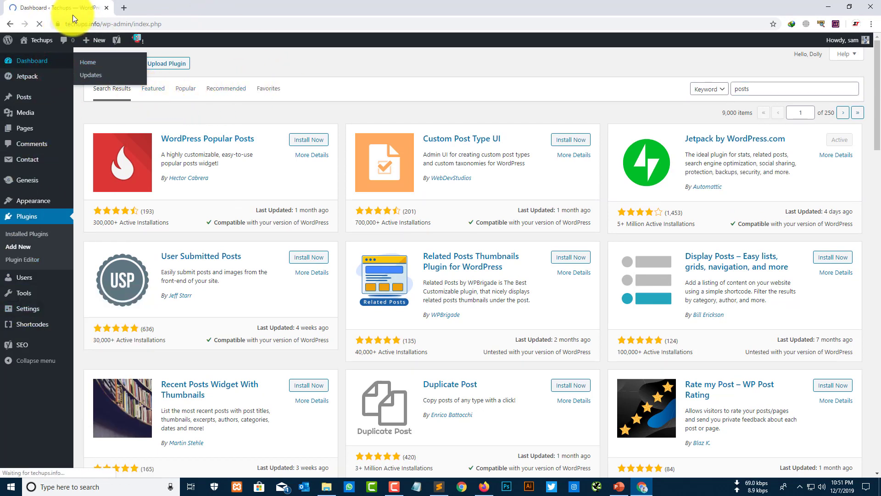
pyautogui.scroll(-6, 188, 339)
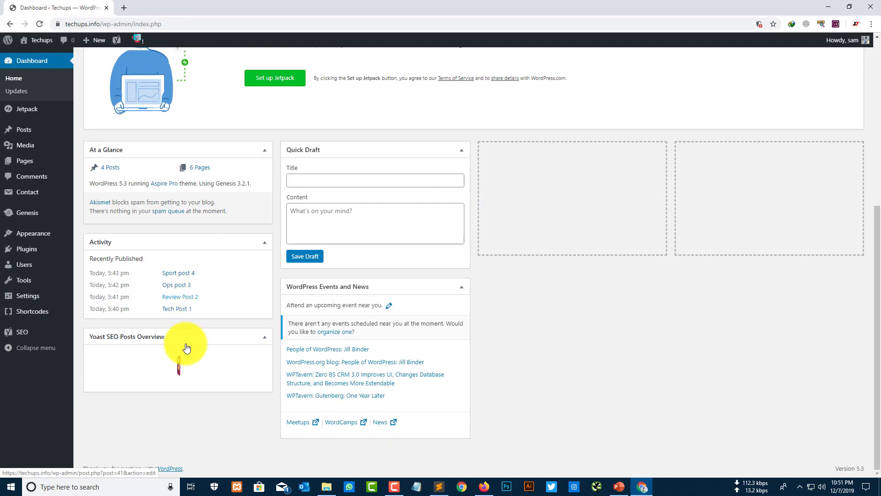
pyautogui.scroll(6, 184, 344)
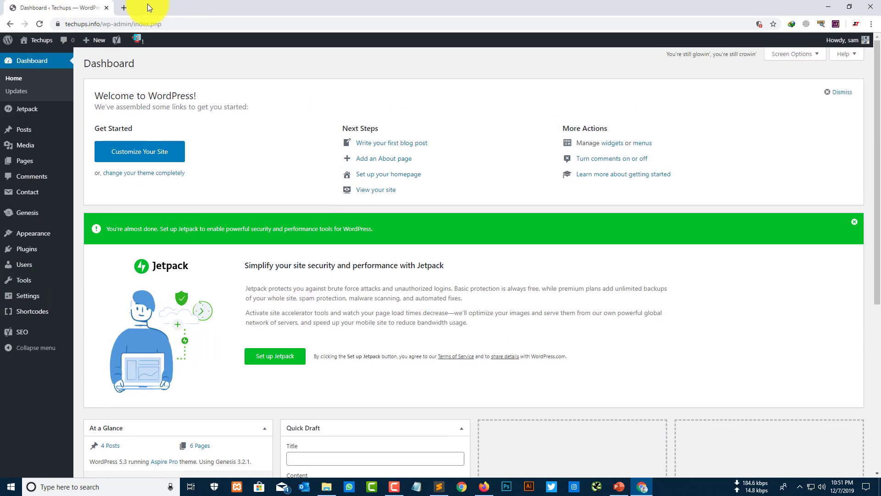
# Step: Search Google for 'amzon affiliate account' and open the Amazon.com Associates result
pyautogui.click(125, 7)
pyautogui.write('amz')
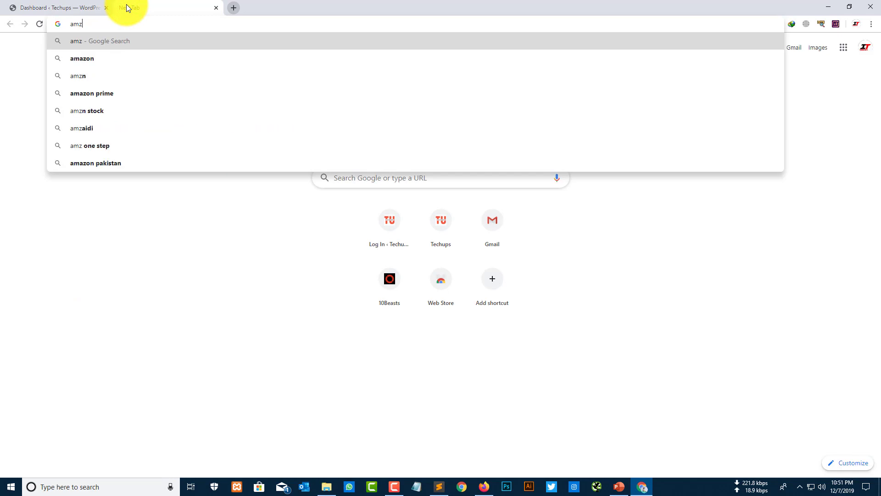
pyautogui.write('on affiliate ')
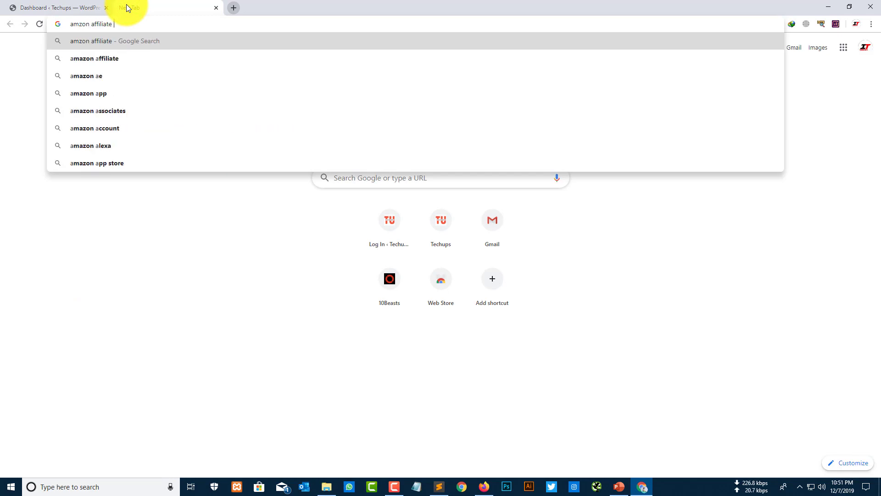
pyautogui.write('account')
pyautogui.press('Return')
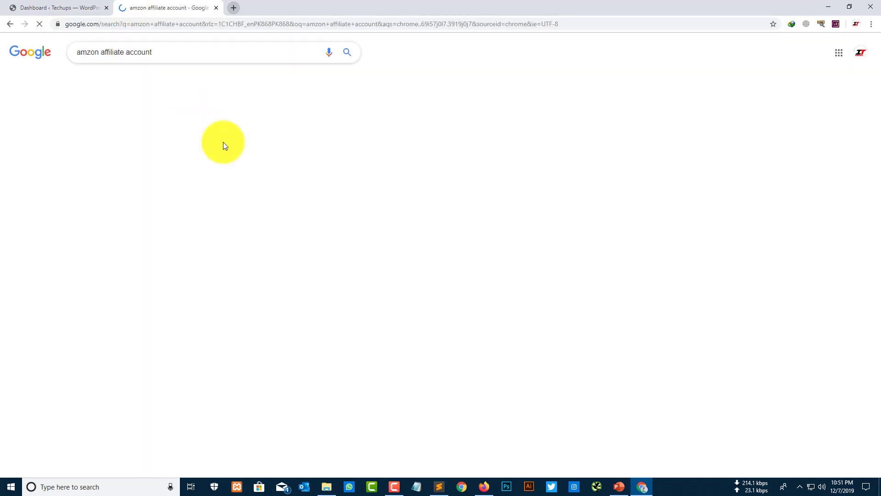
pyautogui.click(148, 148)
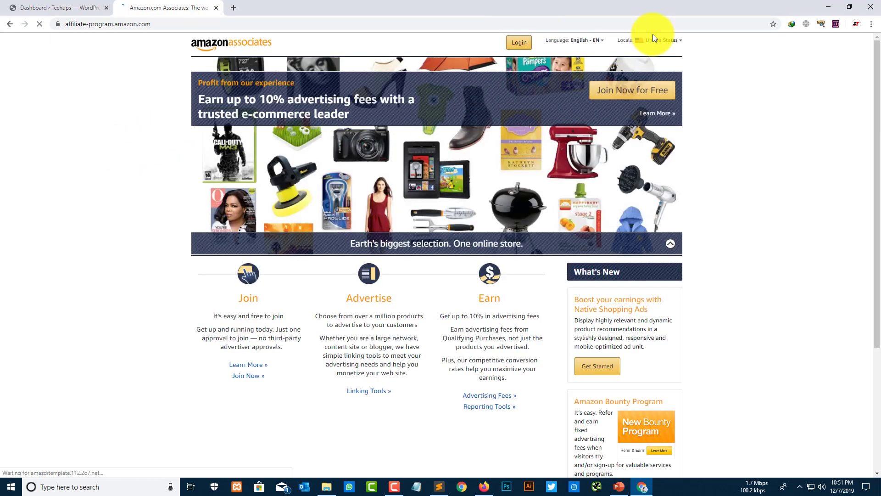
pyautogui.click(659, 92)
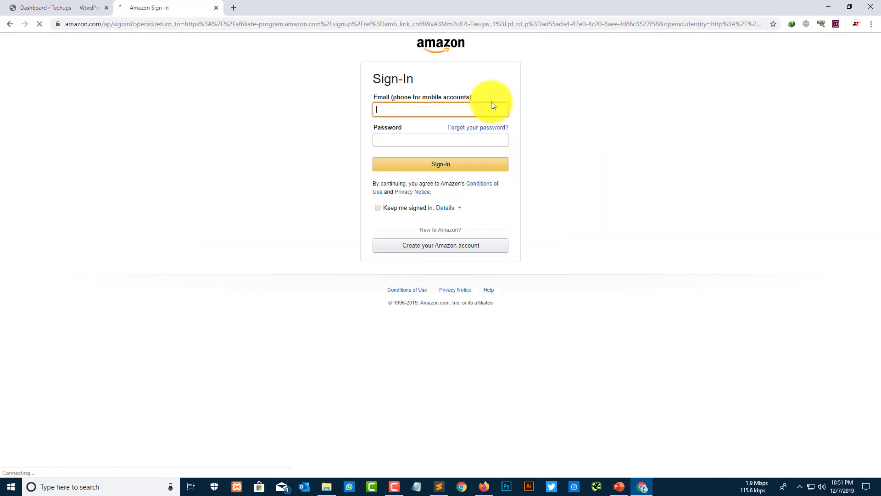
# Step: Open Amazon's Create account form, fill in name, e-mail and password, and submit
pyautogui.click(425, 106)
pyautogui.click(468, 244)
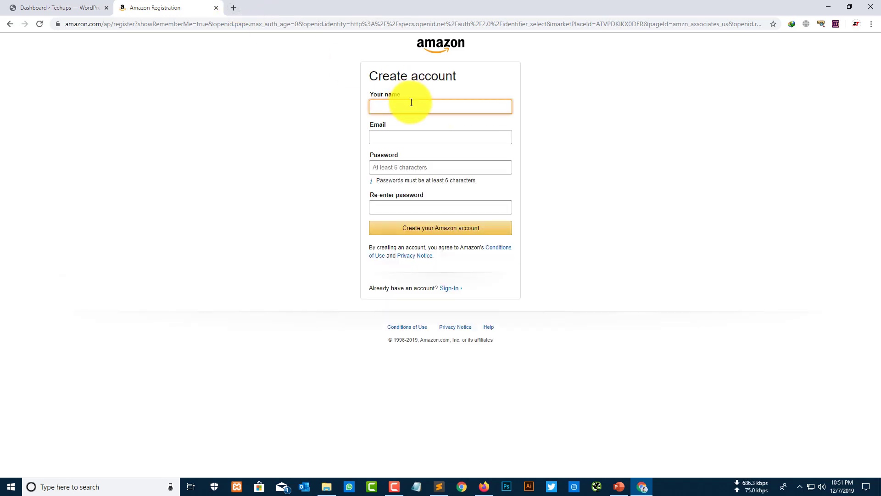
pyautogui.press('Tab')
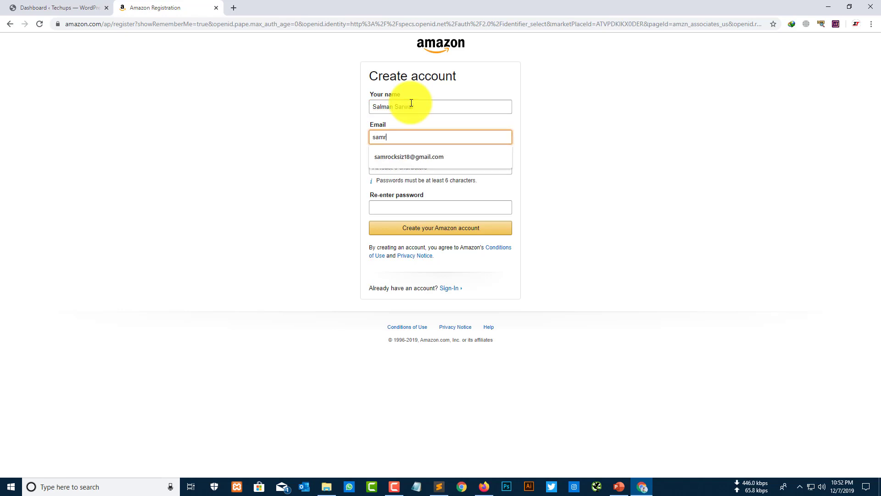
pyautogui.press('Down')
pyautogui.press('Return')
pyautogui.press('Tab')
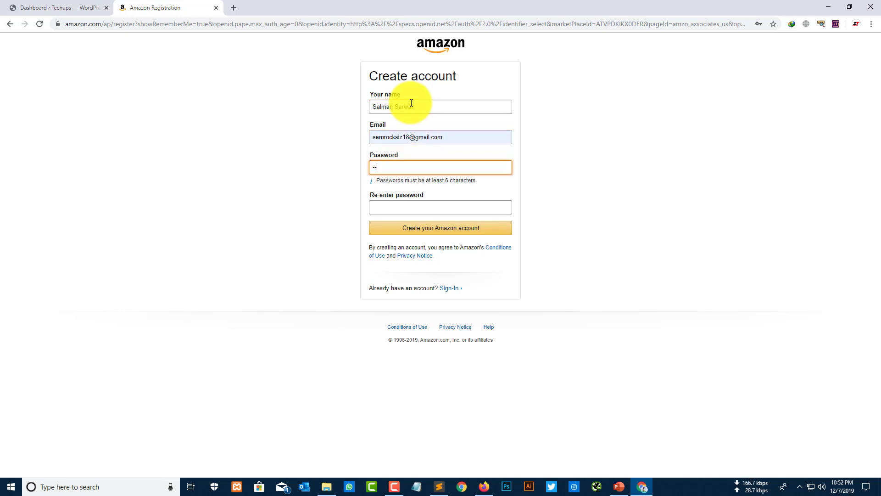
pyautogui.press('Tab')
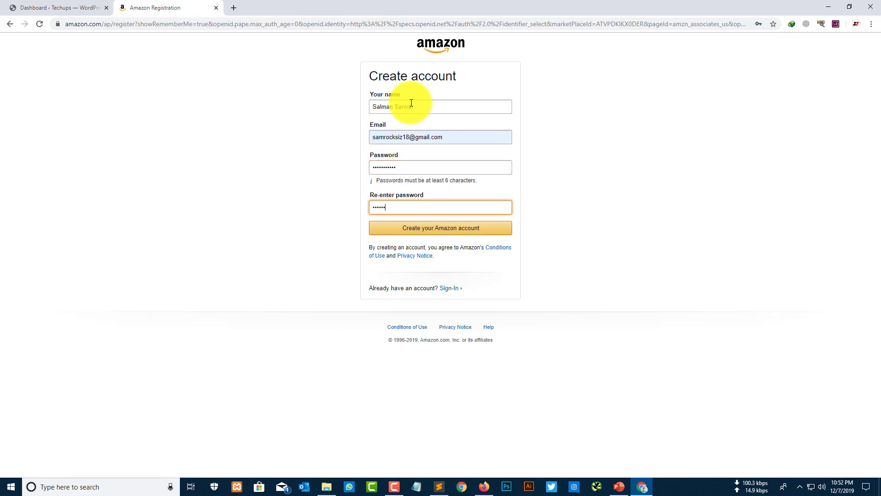
pyautogui.press('Return')
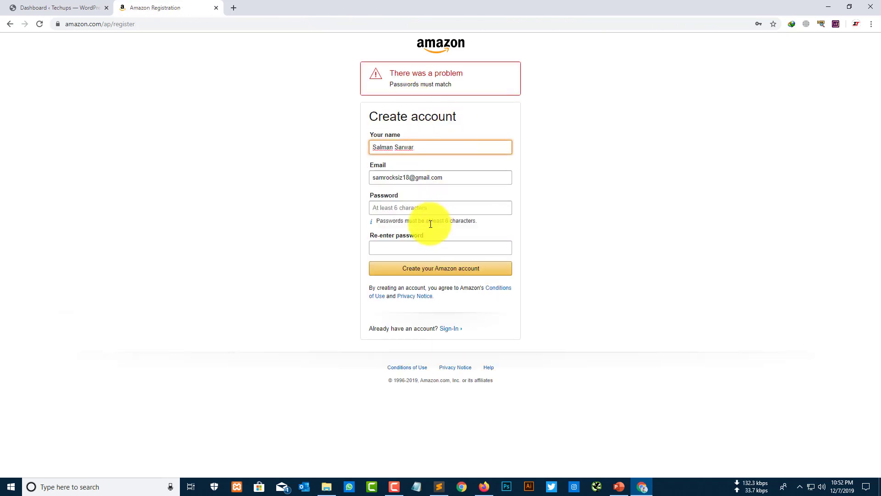
# Step: Re-enter the password and its confirmation, resubmit, and read the error message
pyautogui.click(430, 209)
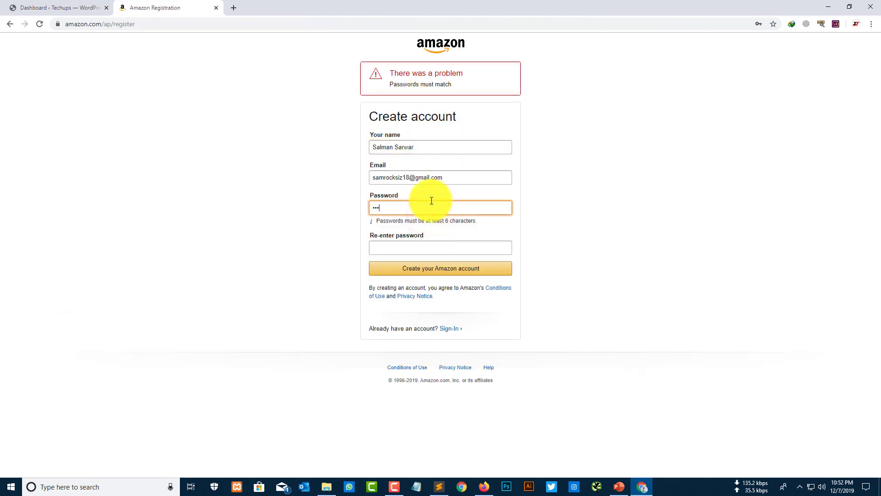
pyautogui.press('Tab')
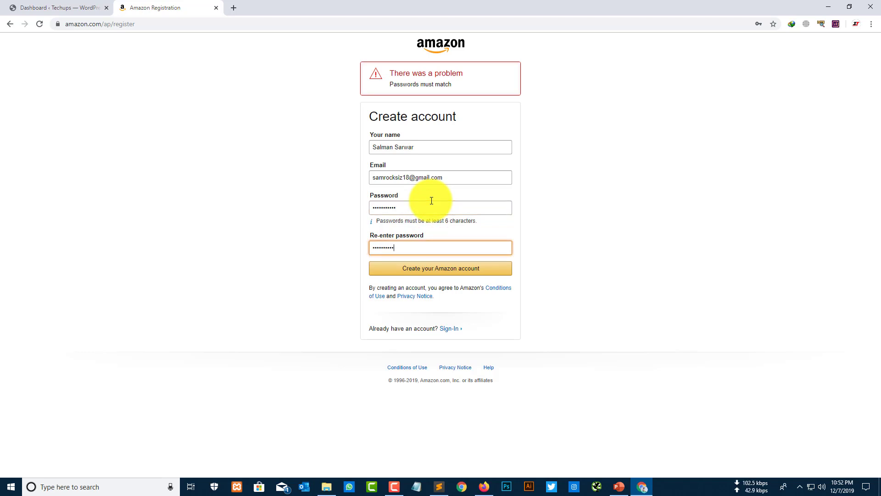
pyautogui.click(420, 276)
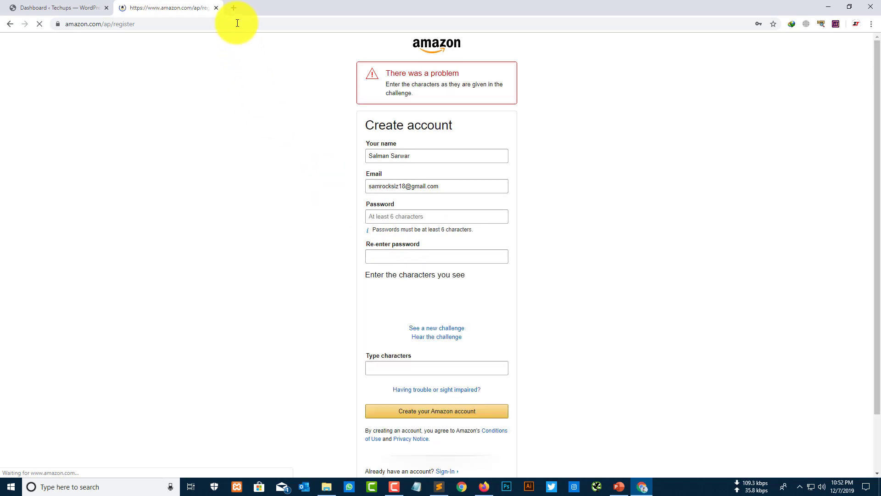
pyautogui.tripleClick(400, 87)
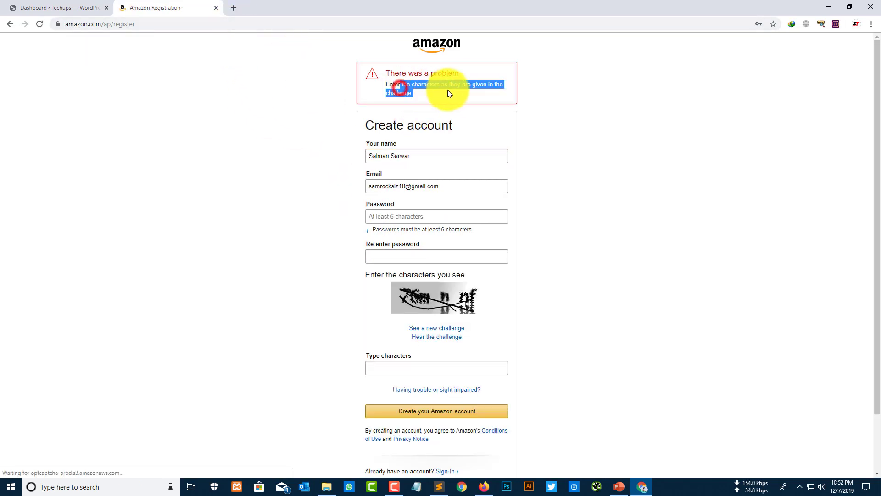
pyautogui.click(615, 175)
# Step: Re-enter the password, type the challenge image characters, and submit the registration
pyautogui.click(414, 364)
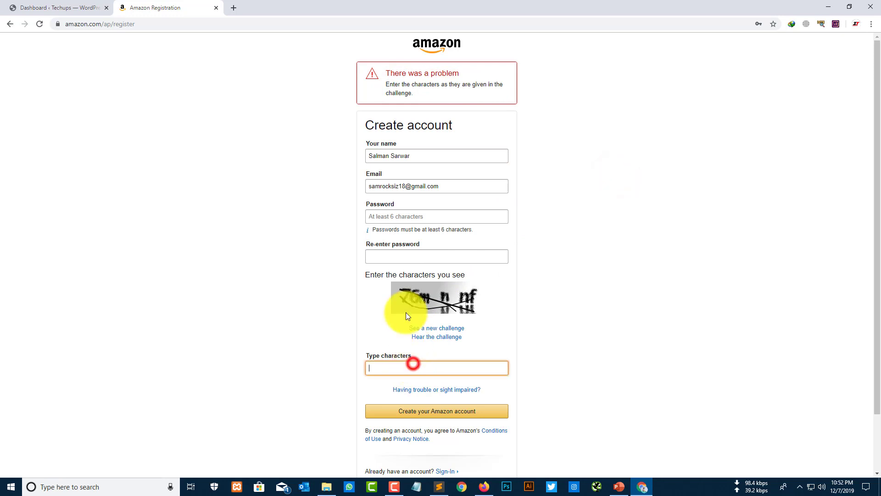
pyautogui.click(393, 209)
pyautogui.write('s')
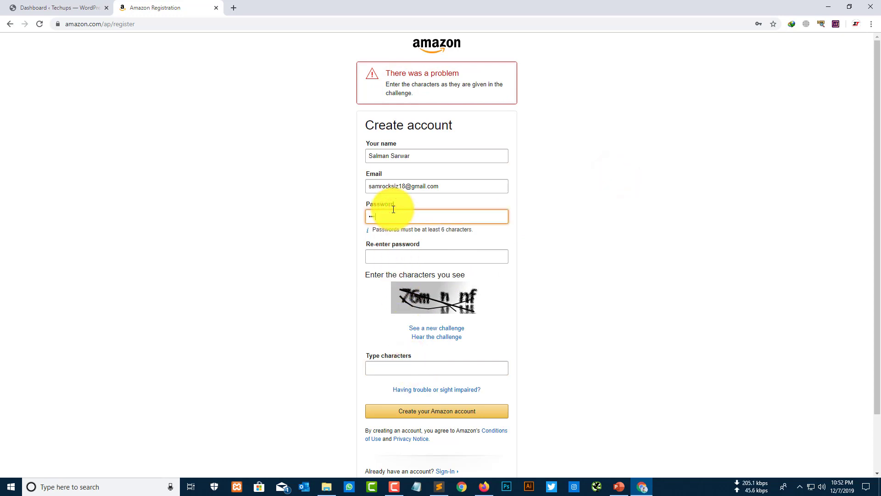
pyautogui.press('Tab')
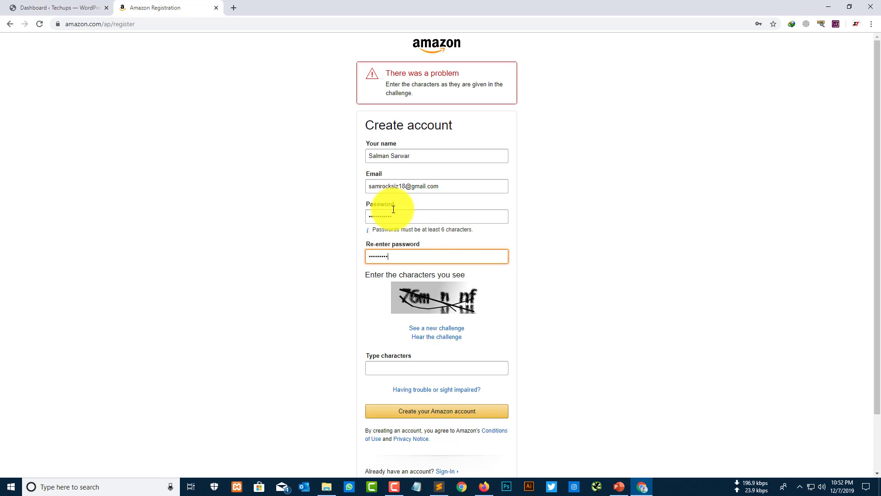
pyautogui.click(477, 367)
pyautogui.write('76m n nf')
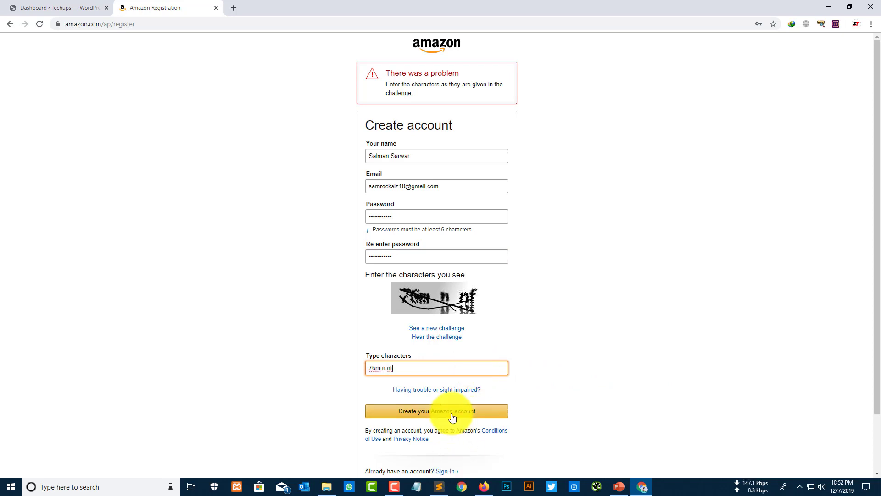
pyautogui.click(452, 416)
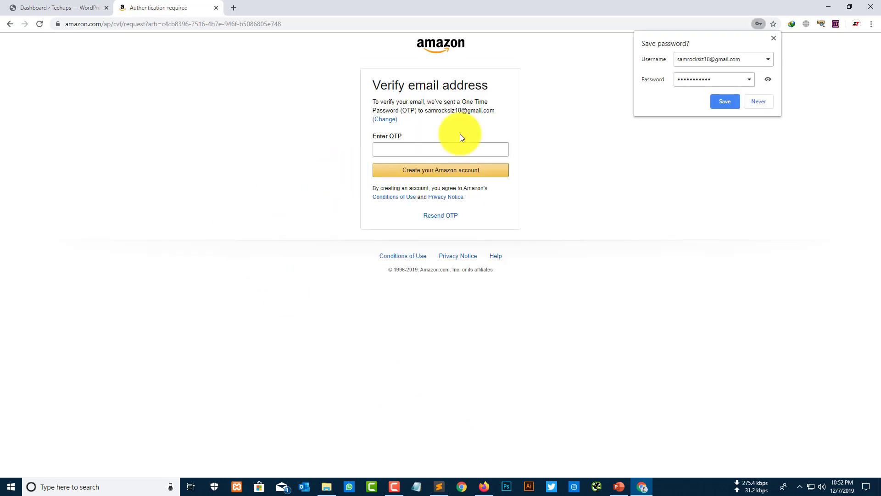
# Step: Dismiss the save-password offer and open Amazon's verification email in Gmail in a new tab
pyautogui.moveTo(402, 137); pyautogui.dragTo(370, 137)
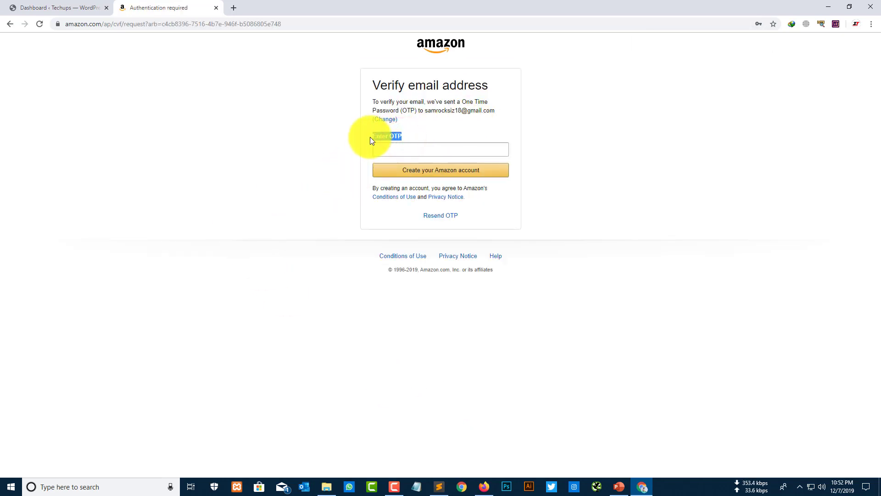
pyautogui.click(341, 146)
pyautogui.hotkey('ctrl', 't')
pyautogui.write('gm')
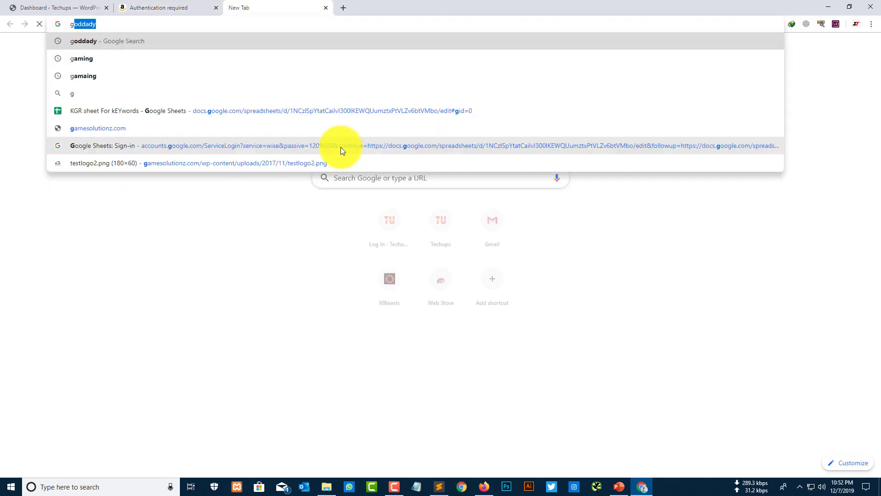
pyautogui.click(163, 145)
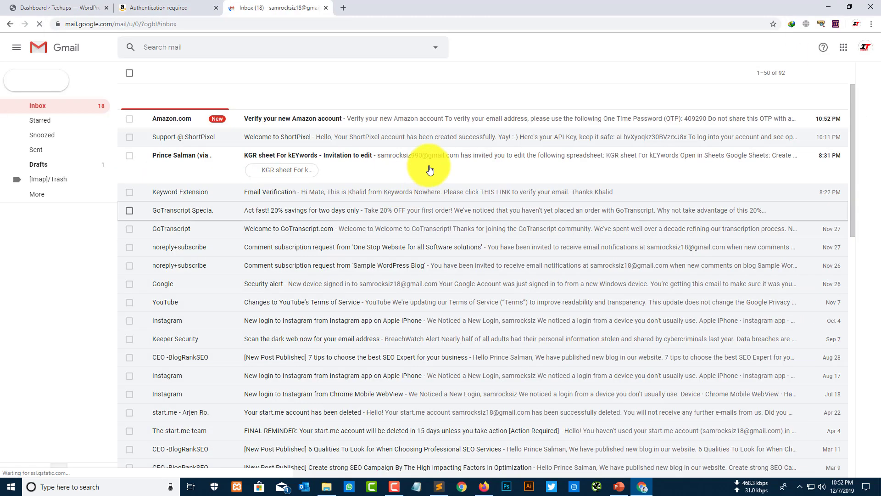
pyautogui.click(199, 104)
pyautogui.click(272, 119)
# Step: Copy the one-time password into Amazon's Enter OTP field and create the Amazon account
pyautogui.moveTo(415, 224); pyautogui.dragTo(381, 224)
pyautogui.click(181, 7)
pyautogui.click(424, 149)
pyautogui.hotkey('ctrl', 'v')
pyautogui.click(257, 7)
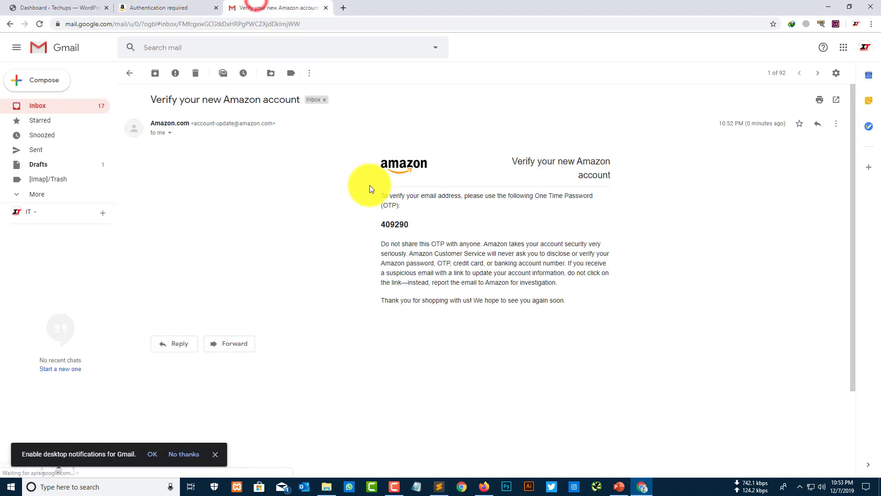
pyautogui.moveTo(411, 225); pyautogui.dragTo(382, 224)
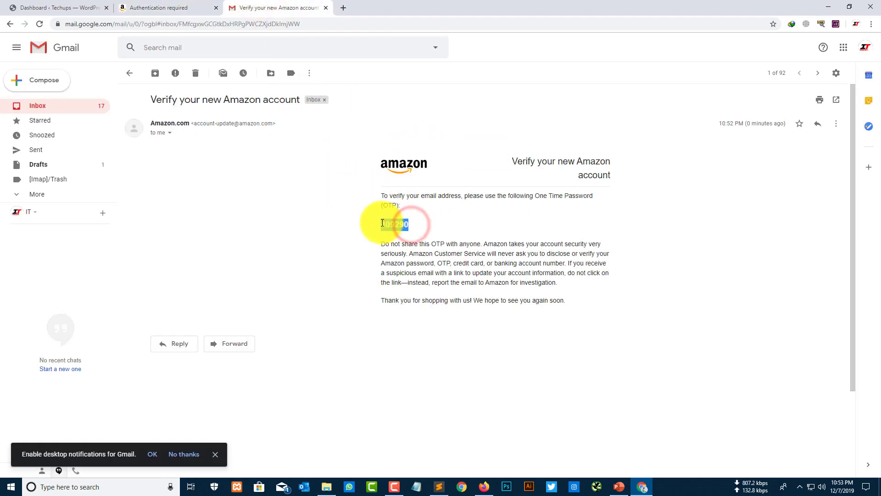
pyautogui.click(184, 8)
pyautogui.click(399, 151)
pyautogui.click(419, 173)
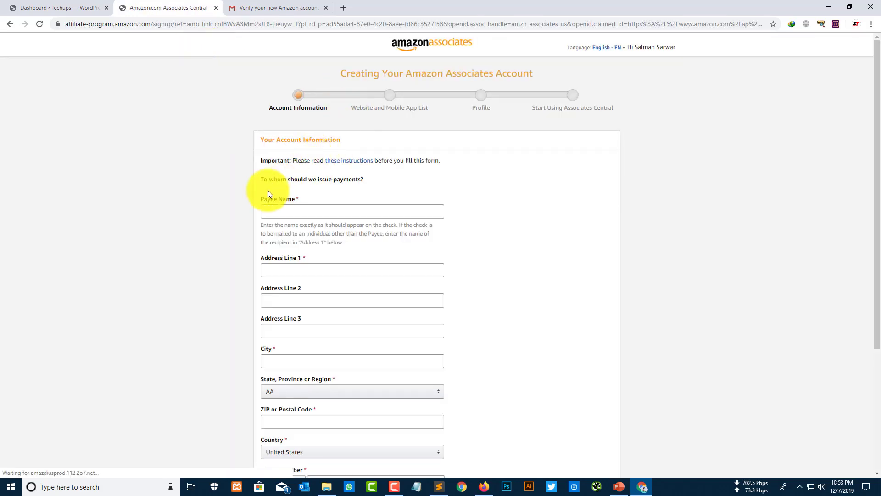
# Step: Enter the payee's name and continue to the website and app list step
pyautogui.click(330, 211)
pyautogui.press('Tab')
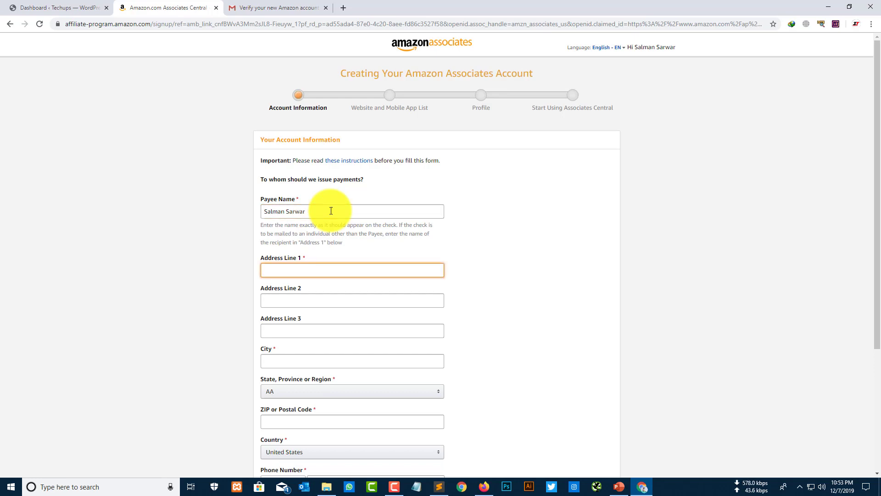
pyautogui.scroll(-3, 644, 261)
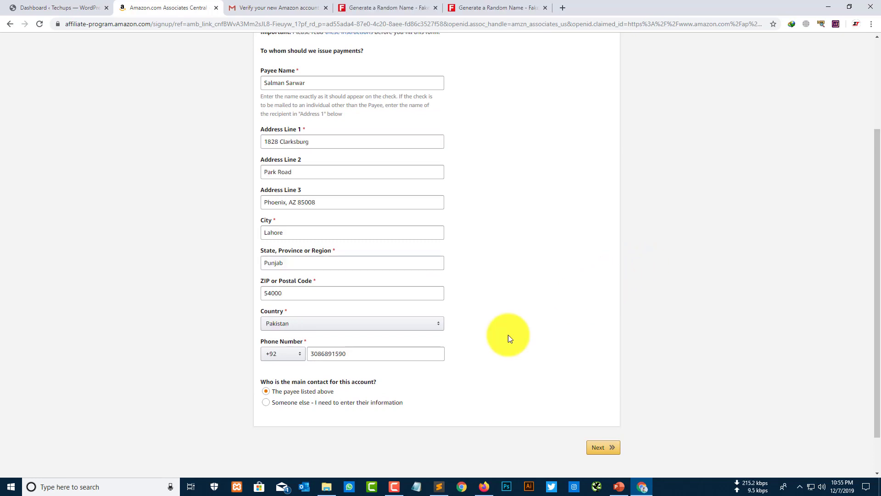
pyautogui.click(589, 445)
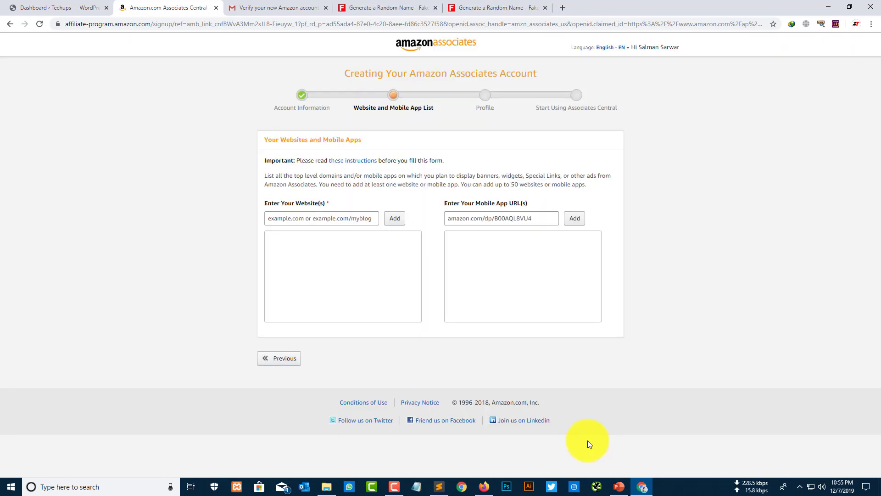
# Step: Copy the site address from the WordPress dashboard and add techups.info/ to the website list
pyautogui.click(72, 7)
pyautogui.click(98, 23)
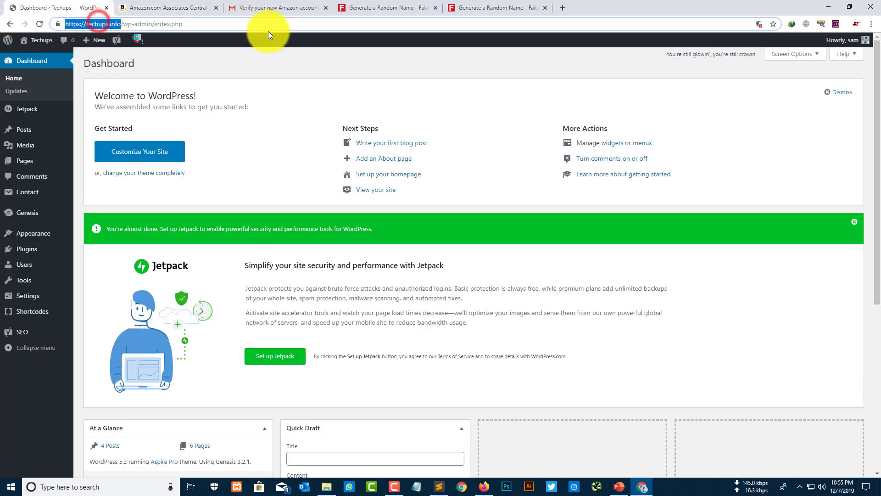
pyautogui.click(284, 6)
pyautogui.click(381, 7)
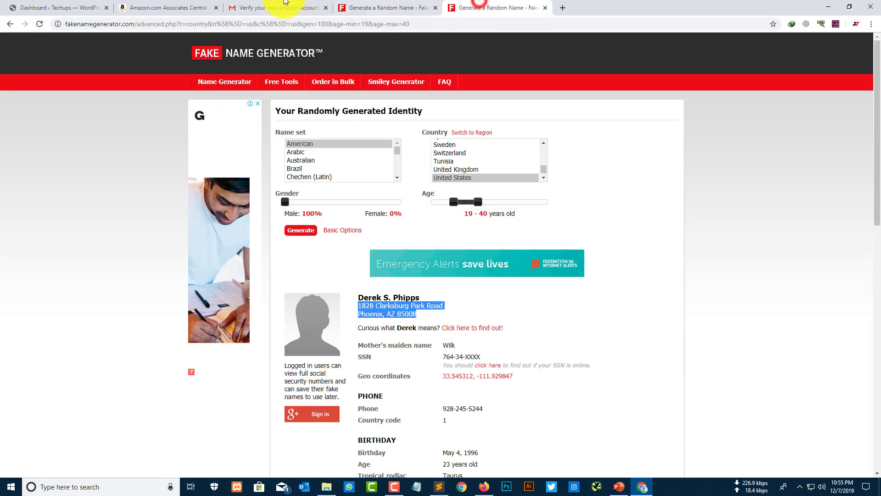
pyautogui.click(208, 6)
pyautogui.click(348, 217)
pyautogui.write('https://techups.info/')
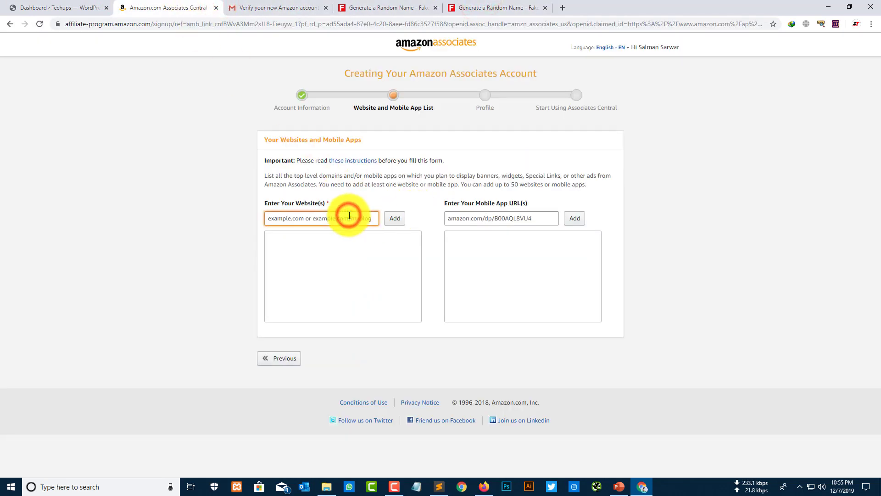
pyautogui.click(395, 218)
# Step: Answer No to the children-under-13 question and confirm the website list
pyautogui.click(279, 337)
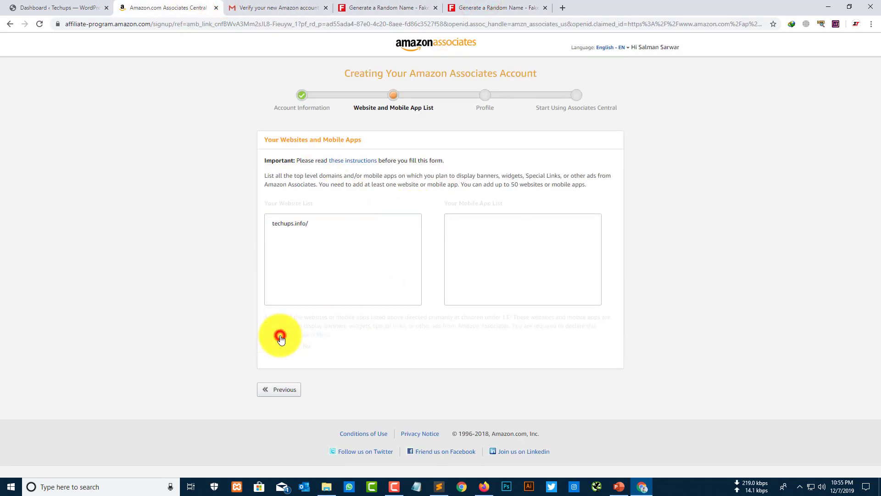
pyautogui.click(276, 349)
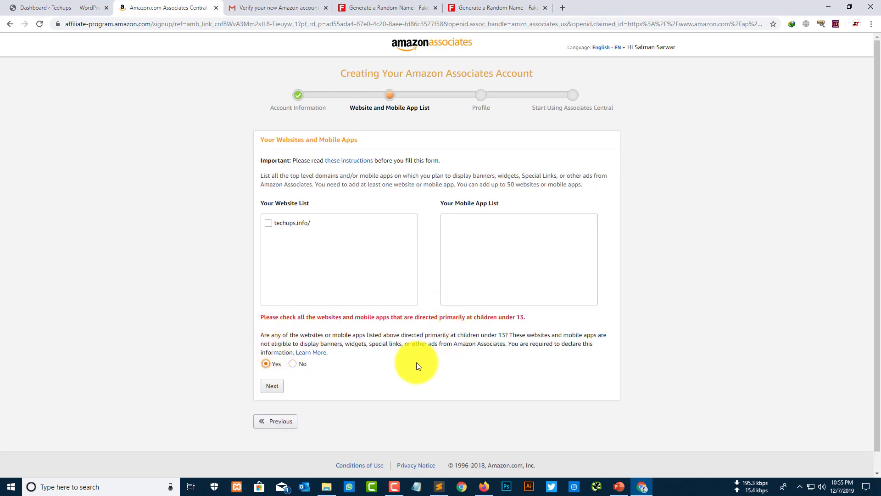
pyautogui.click(292, 363)
pyautogui.click(277, 369)
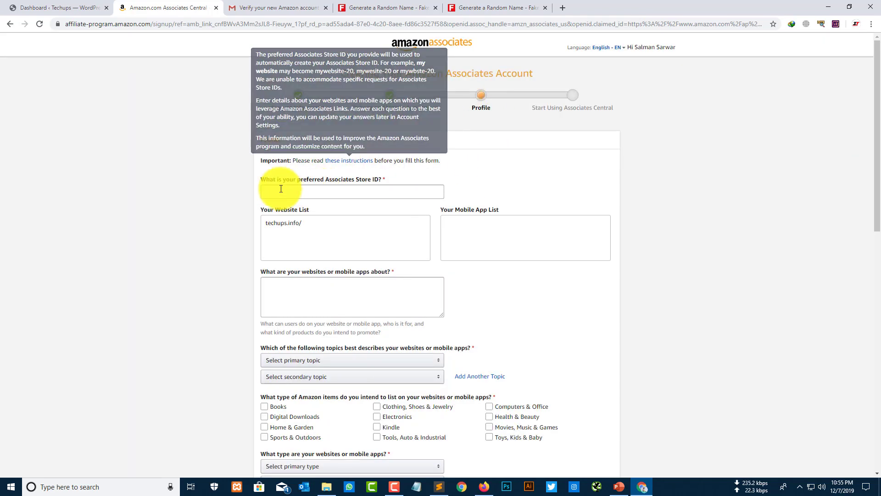
# Step: Fill in the preferred store ID and paste a description of the tech site
pyautogui.moveTo(265, 180); pyautogui.dragTo(389, 184)
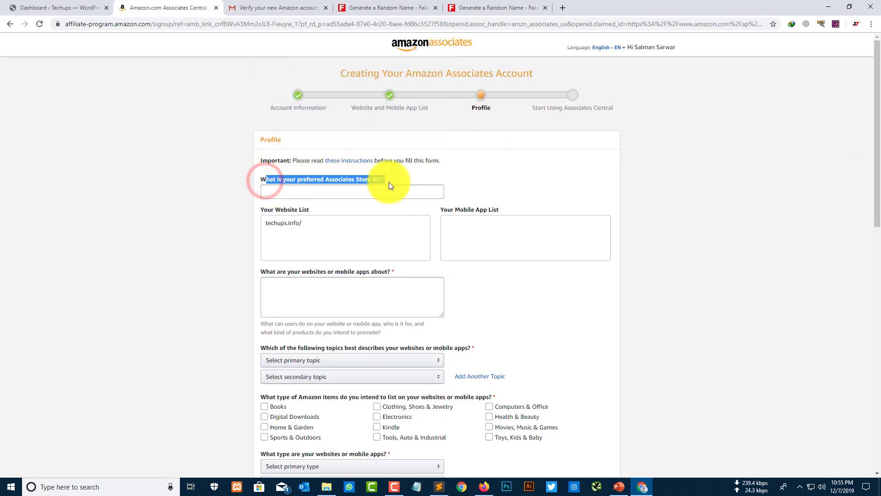
pyautogui.click(363, 192)
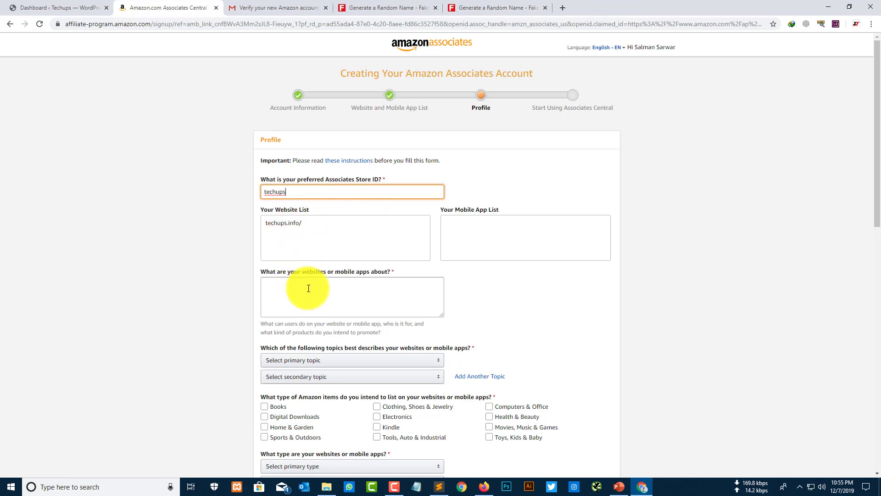
pyautogui.click(361, 301)
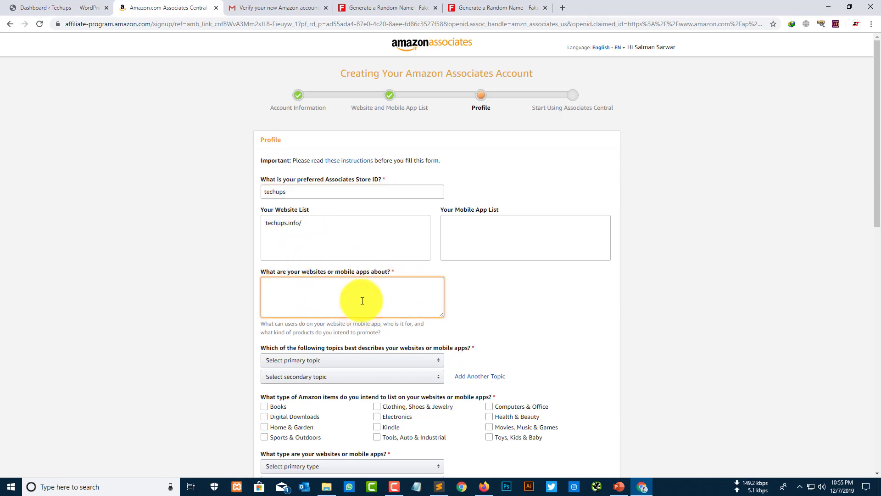
pyautogui.write('My website is about technology and tech products. and i will mention all electronic products there.')
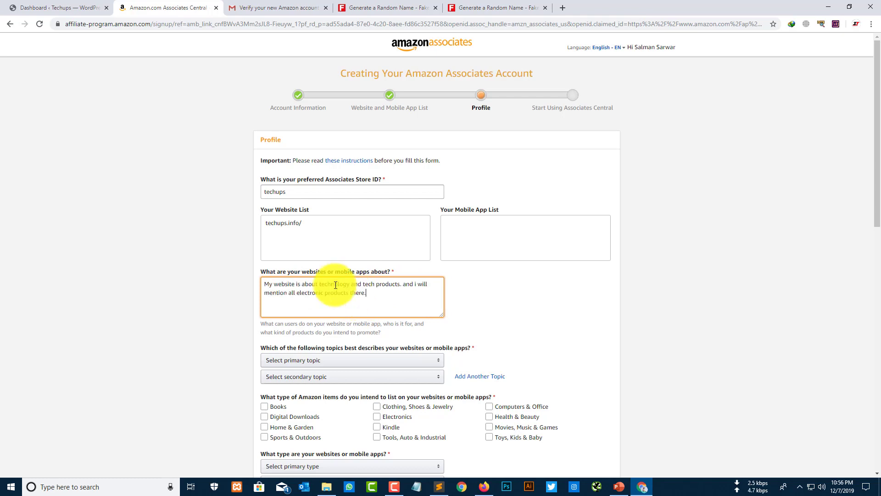
pyautogui.scroll(-4, 253, 336)
pyautogui.moveTo(263, 166); pyautogui.dragTo(468, 164)
# Step: Choose Computers/Software/Technology as the primary topic and Gaming as the secondary topic
pyautogui.click(435, 178)
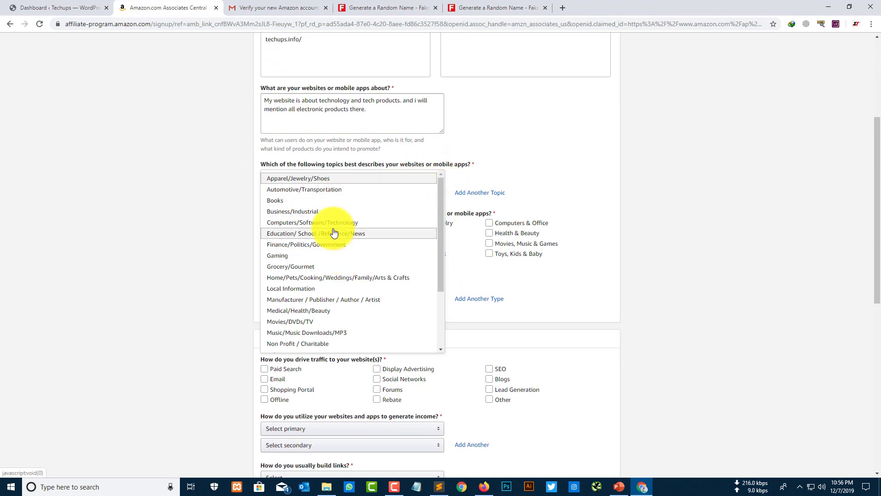
pyautogui.click(326, 221)
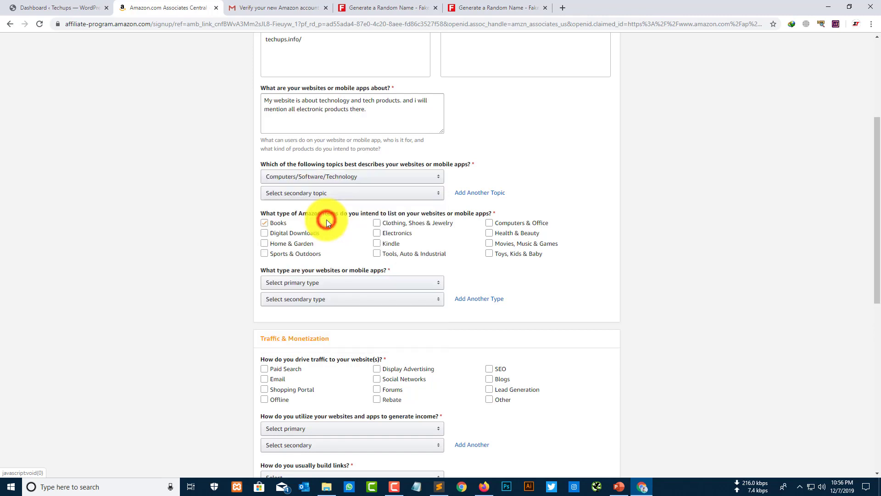
pyautogui.click(321, 193)
pyautogui.click(324, 275)
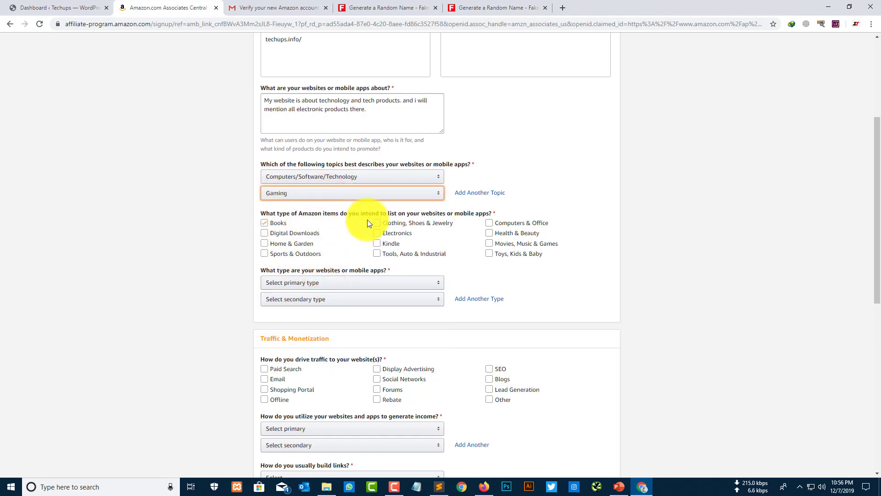
# Step: Tick Electronics, Digital Downloads, Sports & Outdoors, Computers & Office, Toys, Movies/Music/Games and Health & Beauty categories
pyautogui.click(378, 232)
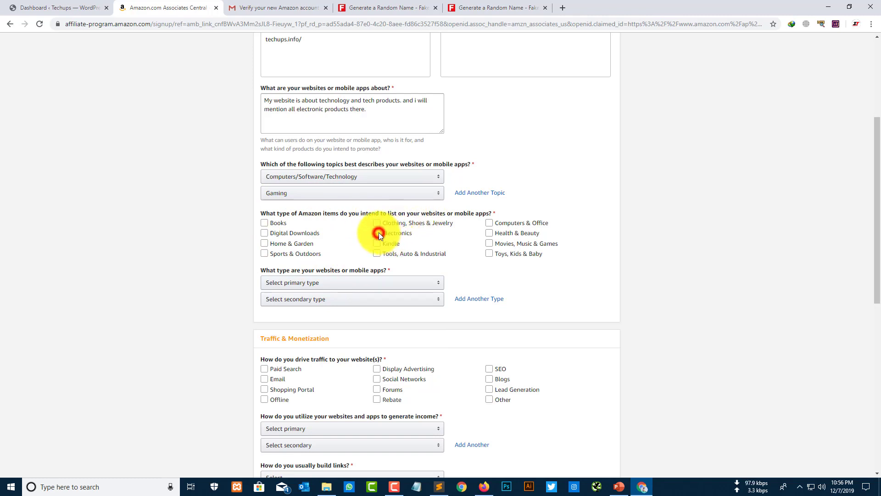
pyautogui.click(269, 232)
pyautogui.click(274, 253)
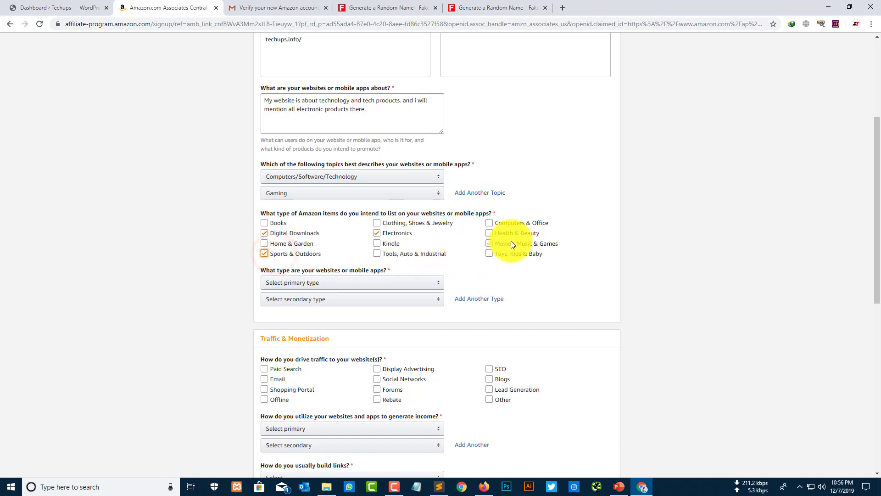
pyautogui.click(498, 223)
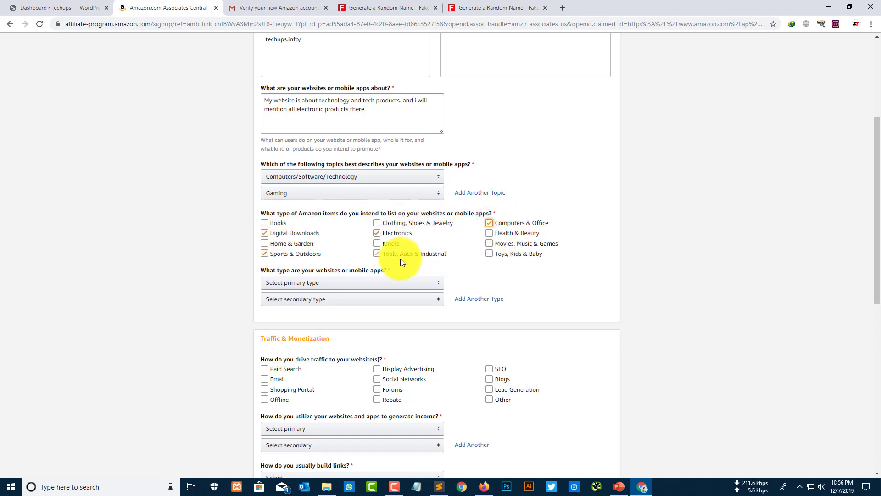
pyautogui.click(513, 253)
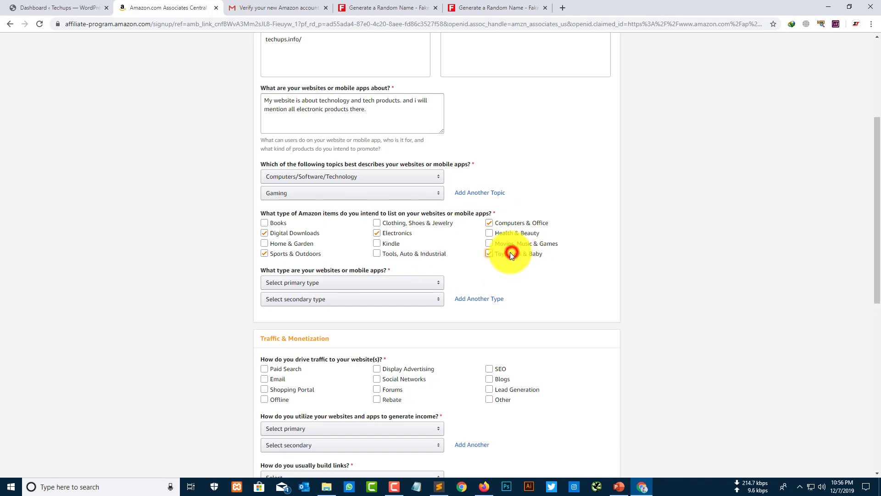
pyautogui.click(524, 244)
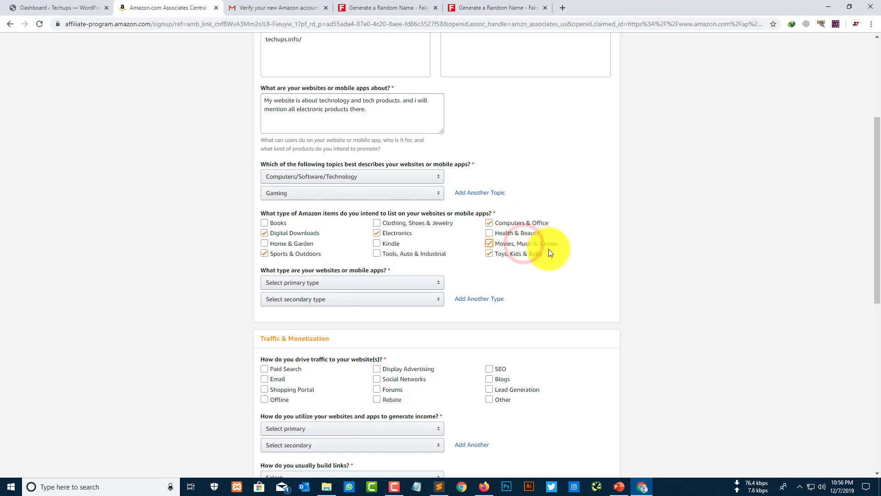
pyautogui.click(489, 236)
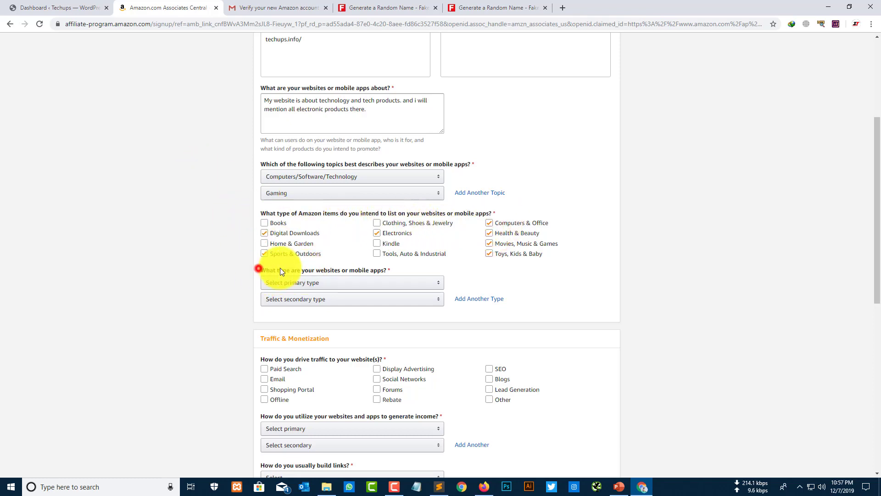
# Step: Set both primary and secondary website type to Content or Niche Website
pyautogui.click(373, 282)
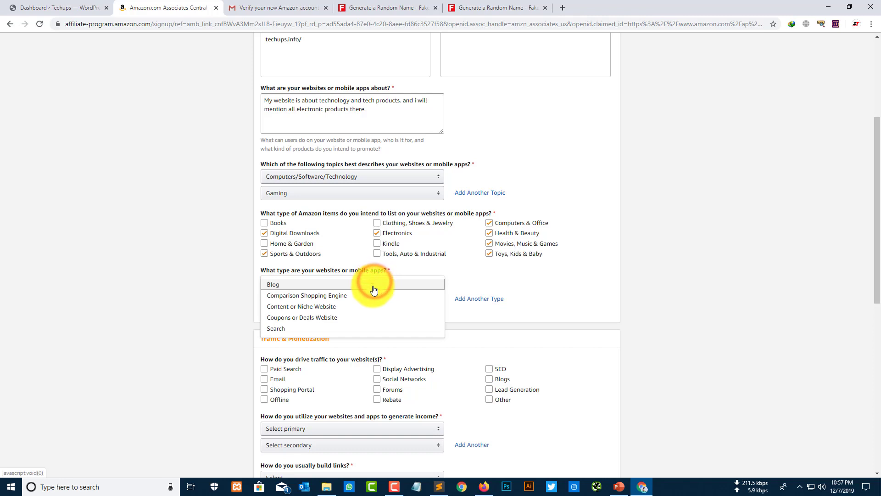
pyautogui.click(327, 306)
pyautogui.click(324, 299)
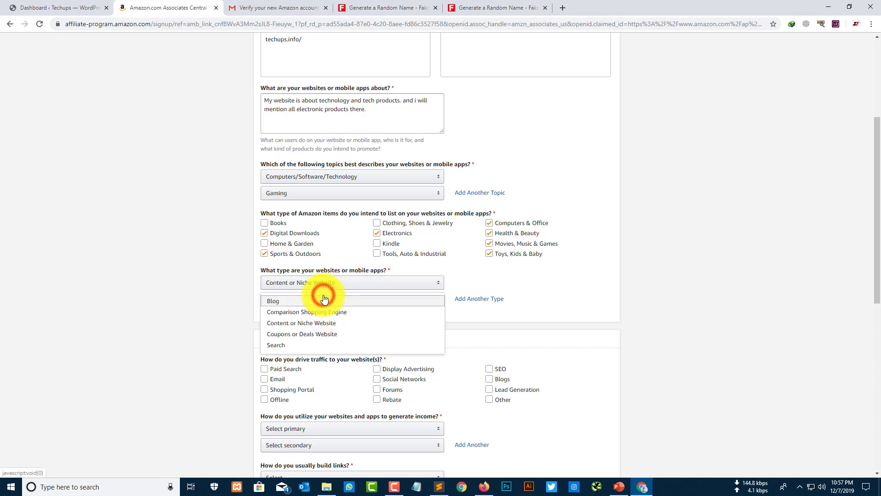
pyautogui.click(315, 323)
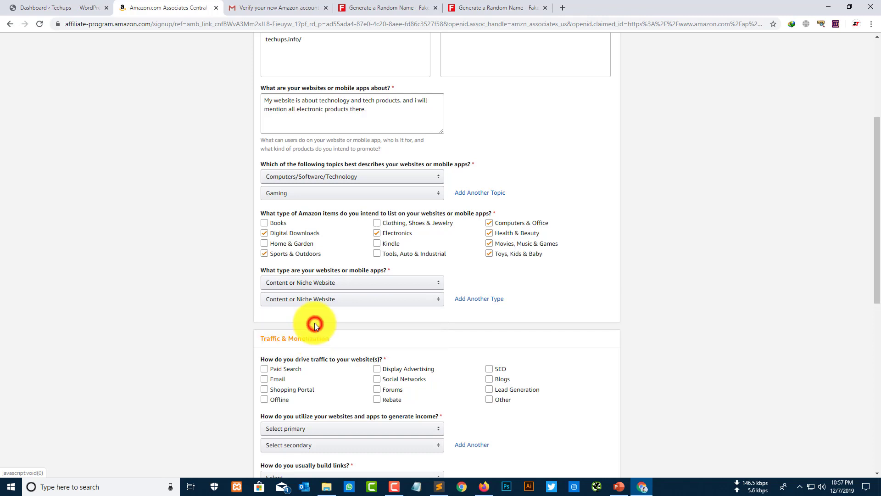
# Step: Tick Other, Blogs, SEO, Social Networks and Email as traffic sources
pyautogui.scroll(-3, 258, 339)
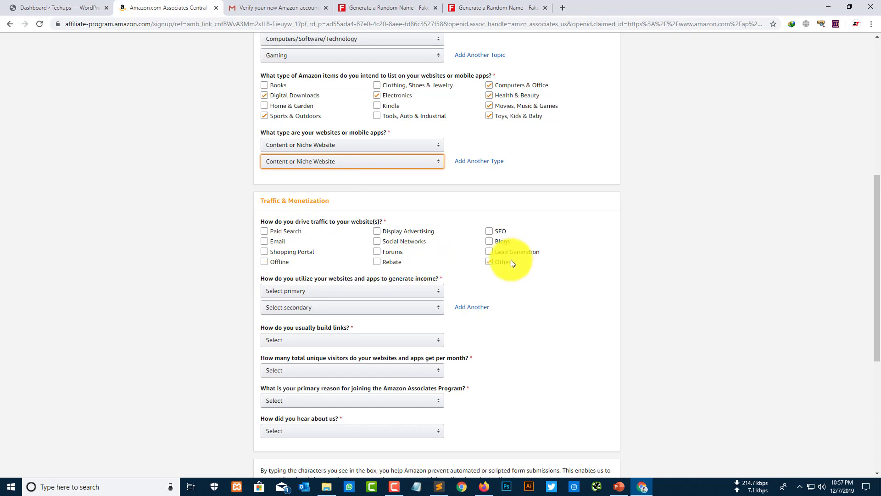
pyautogui.doubleClick(497, 263)
pyautogui.click(493, 243)
pyautogui.click(489, 231)
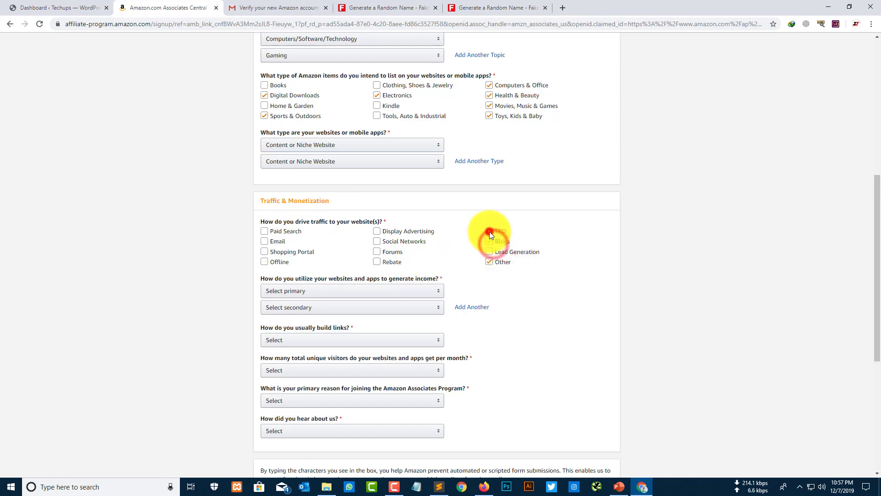
pyautogui.click(386, 244)
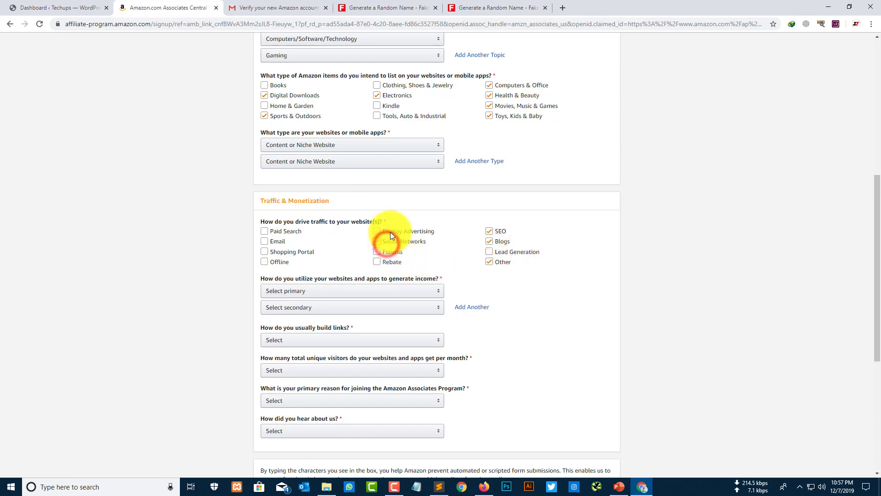
pyautogui.click(263, 243)
# Step: Set both primary and secondary income methods to Amazon Associates only
pyautogui.scroll(-1, 249, 294)
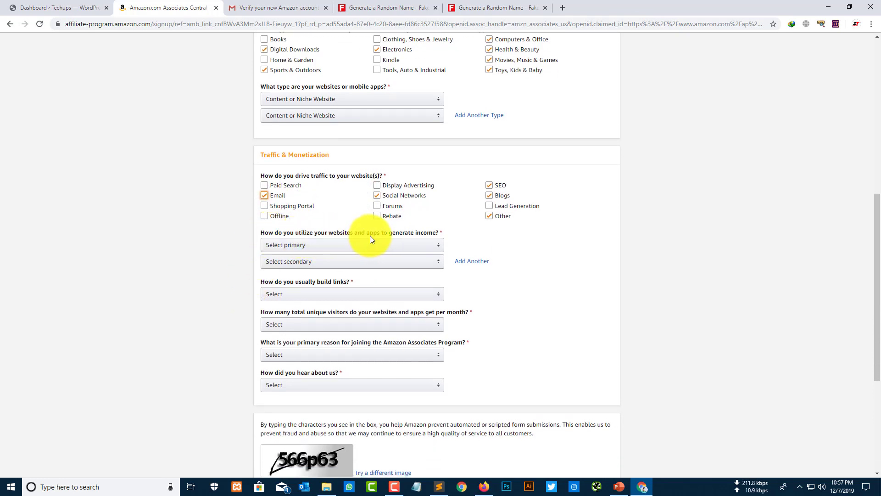
pyautogui.click(432, 243)
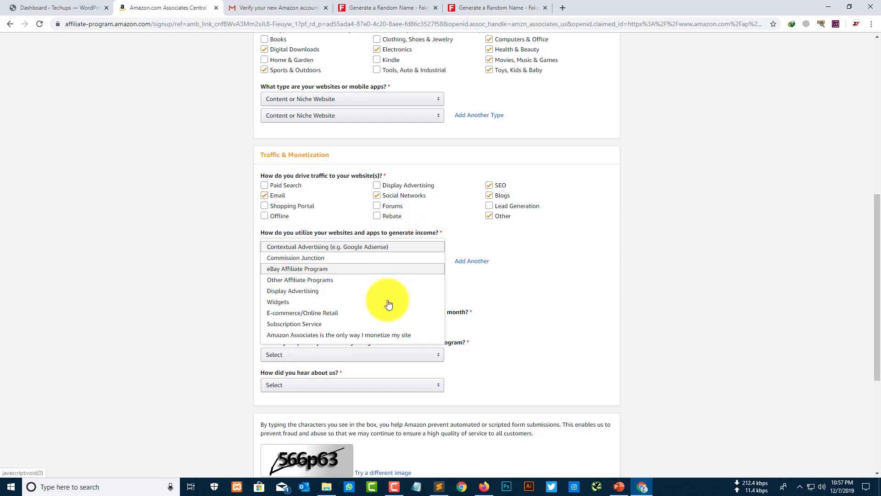
pyautogui.click(362, 334)
pyautogui.click(325, 264)
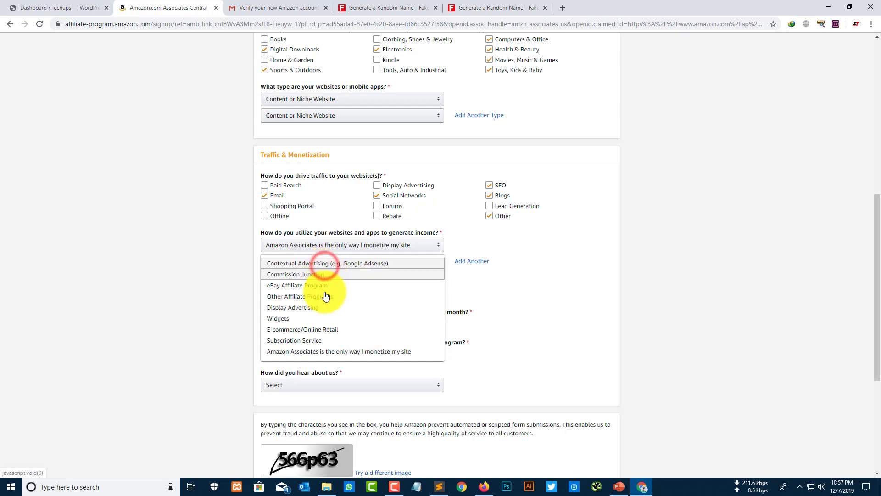
pyautogui.click(324, 344)
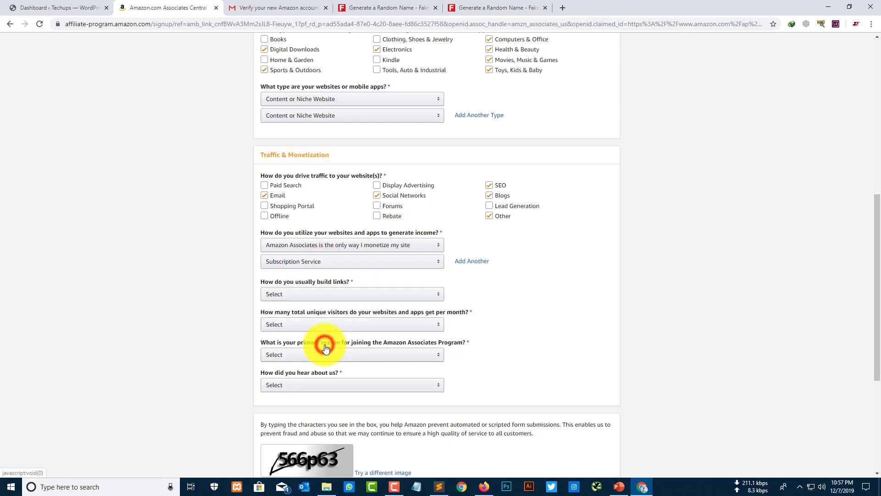
pyautogui.click(359, 260)
pyautogui.click(356, 351)
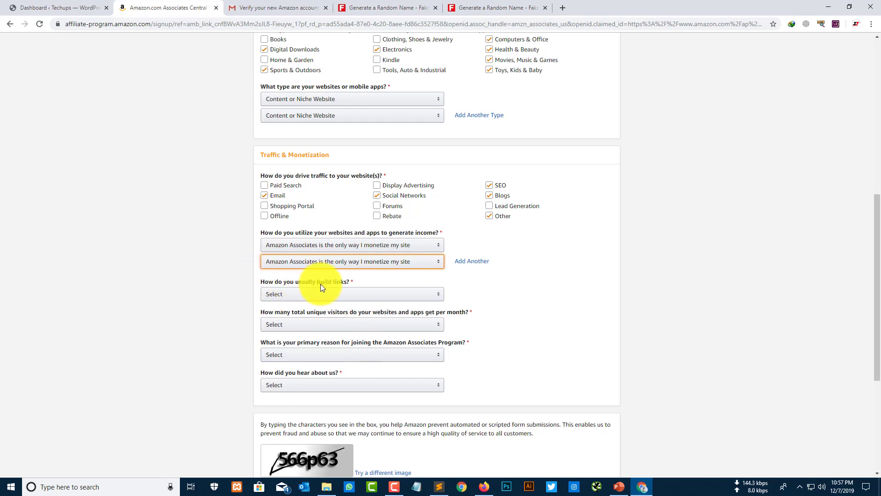
# Step: Answer Content Management System, 5,001 to 50,000 visitors, To monetize my site, and Word of Mouth
pyautogui.click(334, 293)
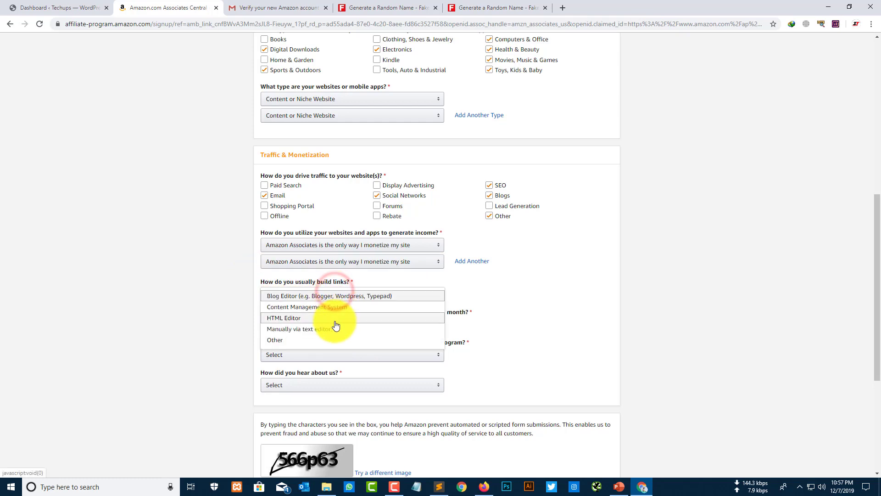
pyautogui.click(312, 307)
pyautogui.scroll(-1, 275, 321)
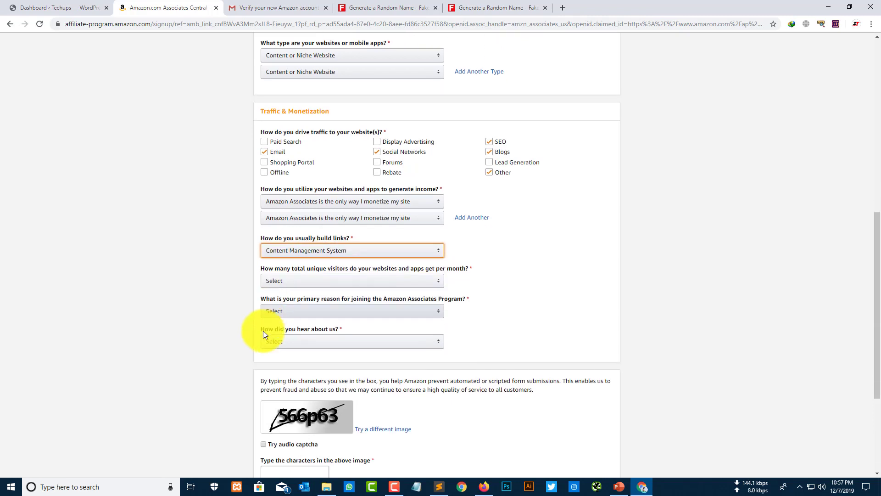
pyautogui.click(366, 271)
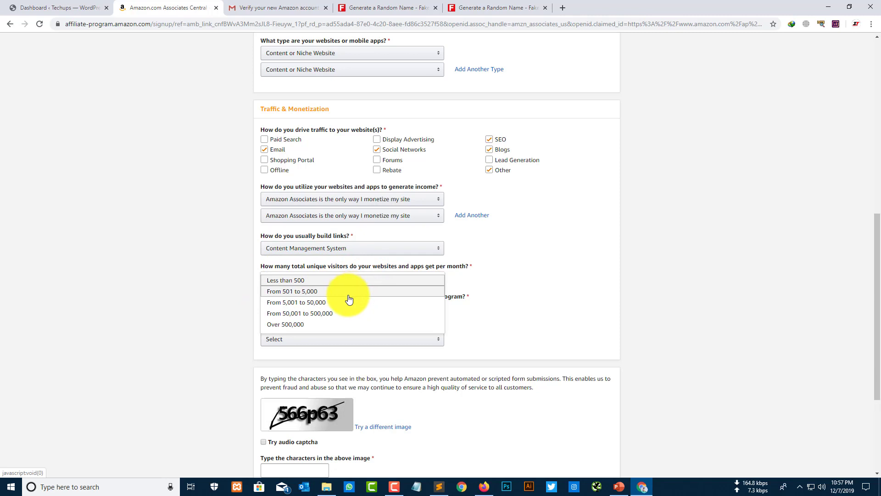
pyautogui.click(348, 303)
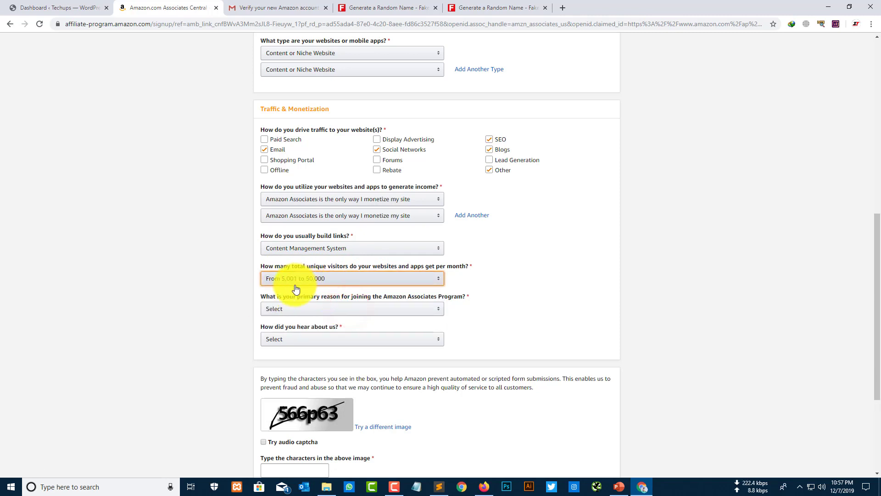
pyautogui.click(350, 308)
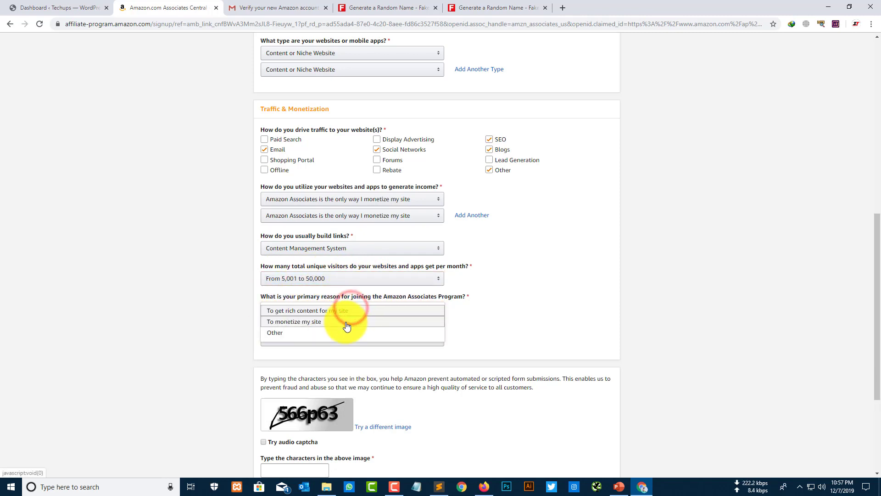
pyautogui.click(344, 321)
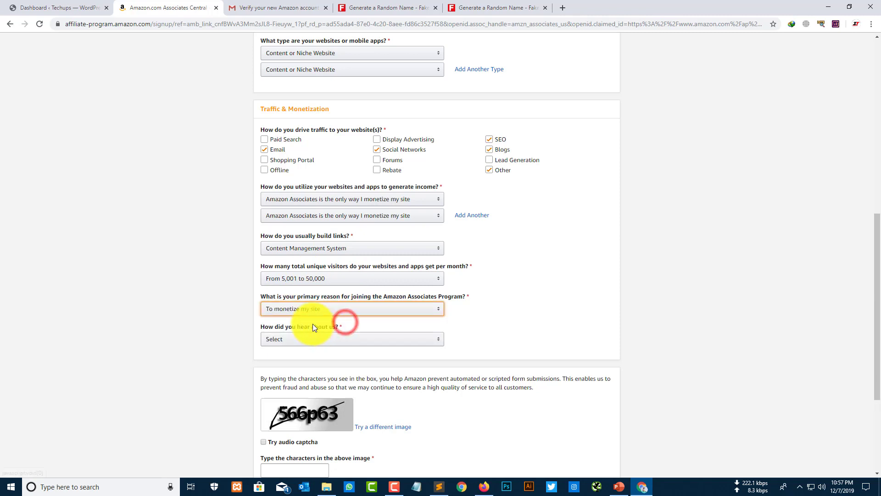
pyautogui.click(302, 342)
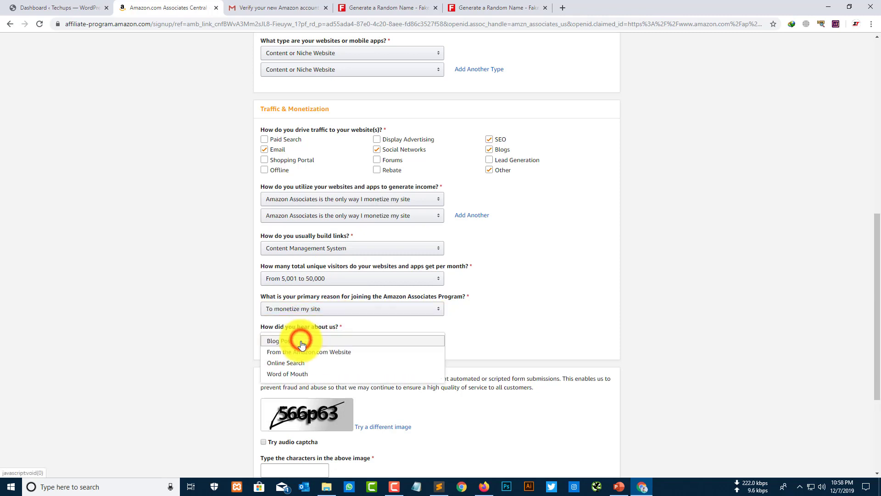
pyautogui.click(311, 375)
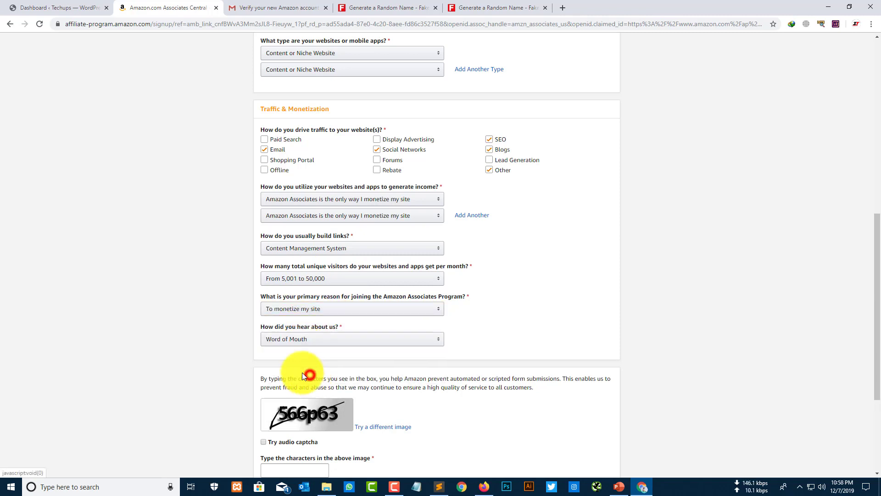
# Step: Enter the captcha characters, accept the Operating Agreement, and submit the application
pyautogui.scroll(-4, 203, 351)
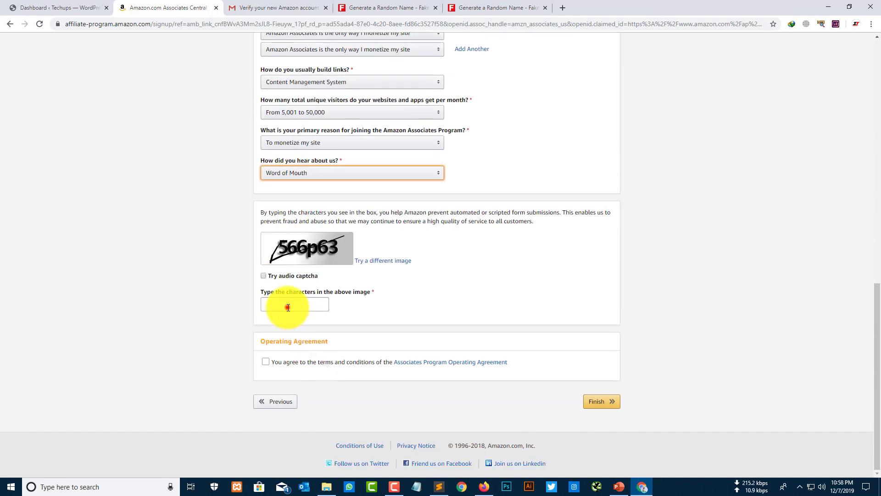
pyautogui.click(288, 307)
pyautogui.write('566')
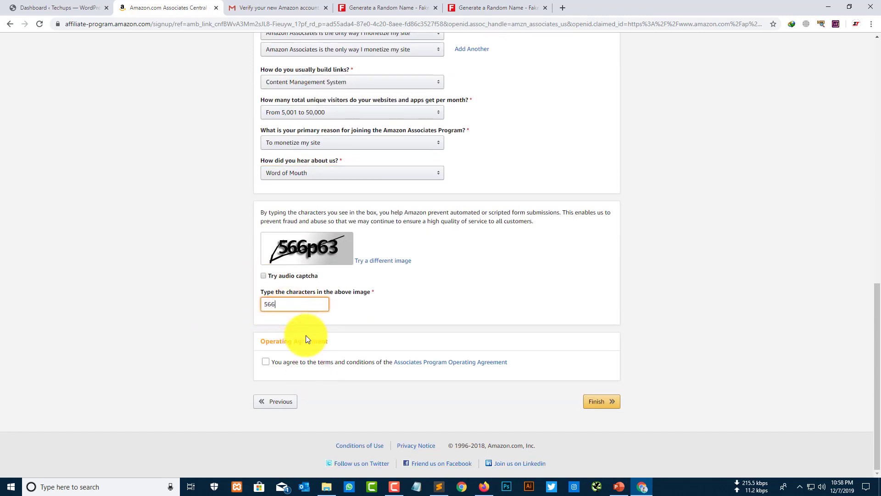
pyautogui.write('p63')
pyautogui.click(309, 363)
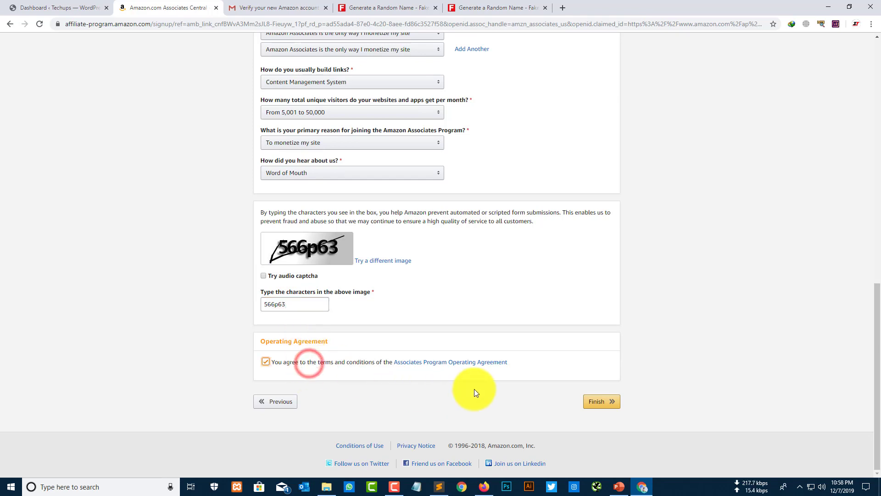
pyautogui.click(600, 402)
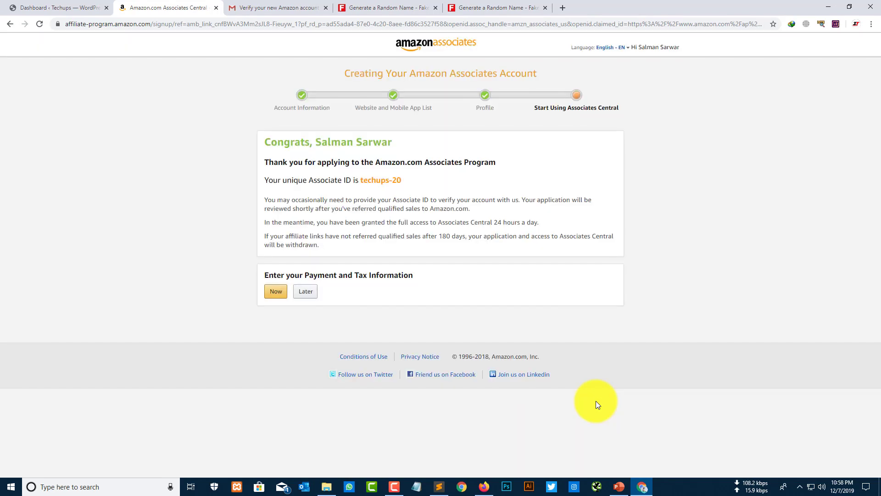
# Step: Note the new Associate ID on the congratulations page and start payment and tax setup now
pyautogui.moveTo(316, 143); pyautogui.dragTo(413, 147)
pyautogui.moveTo(289, 164); pyautogui.dragTo(504, 168)
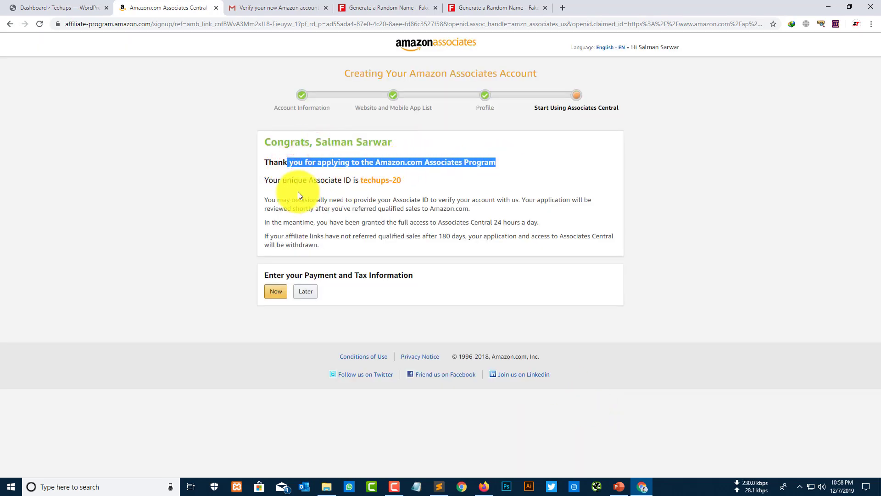
pyautogui.moveTo(401, 181); pyautogui.dragTo(361, 181)
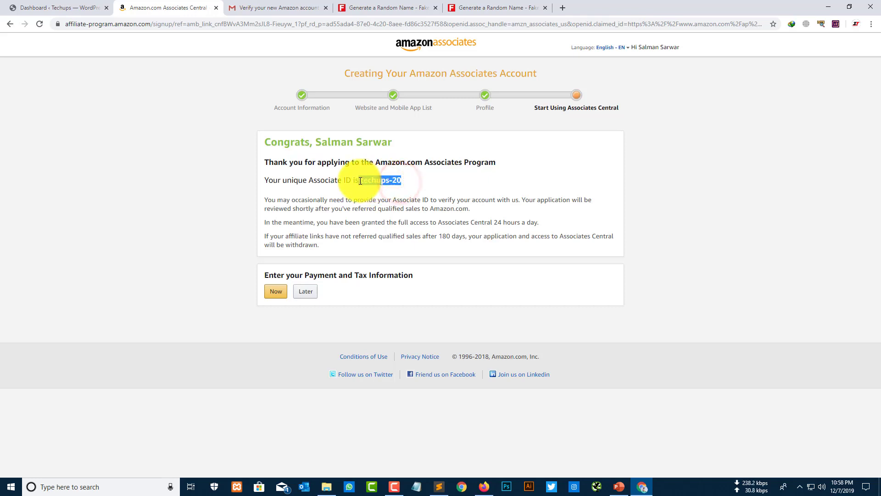
pyautogui.moveTo(271, 278); pyautogui.dragTo(438, 270)
pyautogui.click(274, 291)
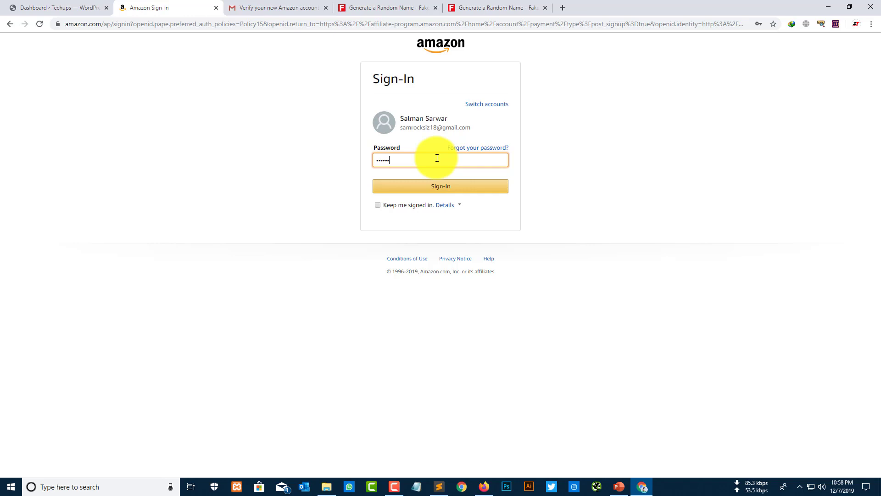
# Step: Sign in with the password and pick Pakistan +92 as the verification country code
pyautogui.press('Return')
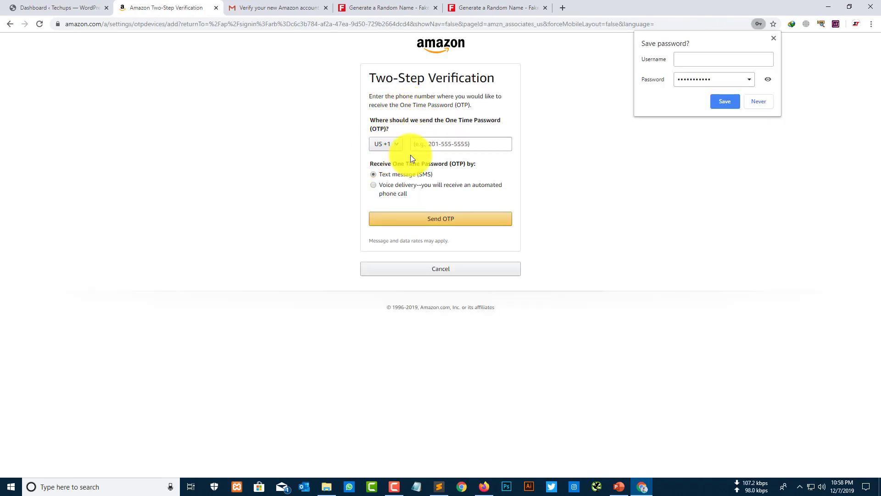
pyautogui.tripleClick(399, 79)
pyautogui.click(561, 142)
pyautogui.click(395, 145)
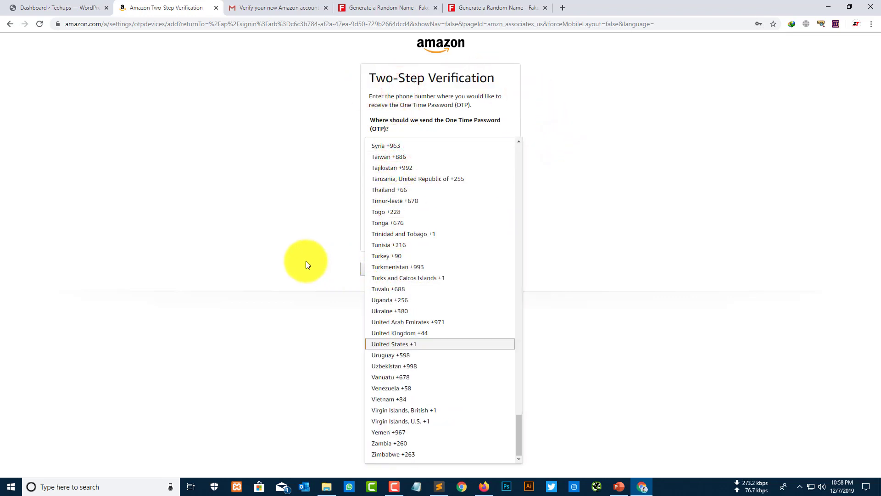
pyautogui.press('p')
pyautogui.press('Return')
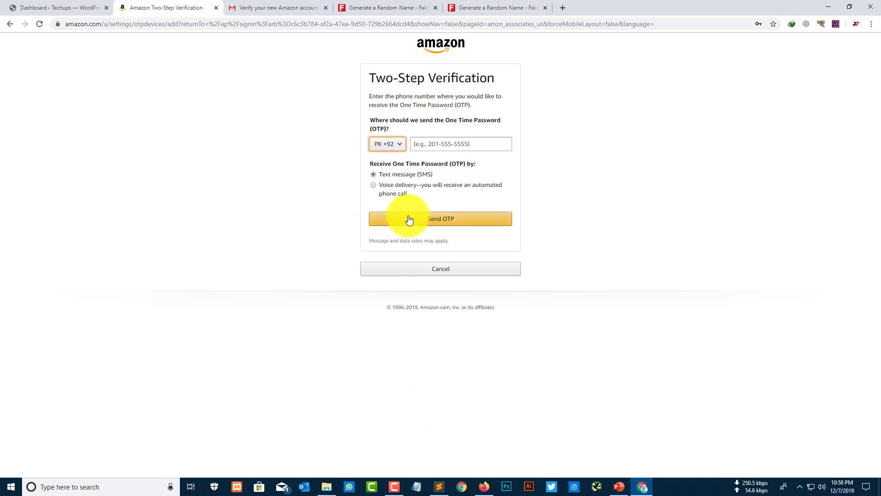
# Step: Enter the phone number, send the OTP, and submit the received verification code
pyautogui.click(458, 148)
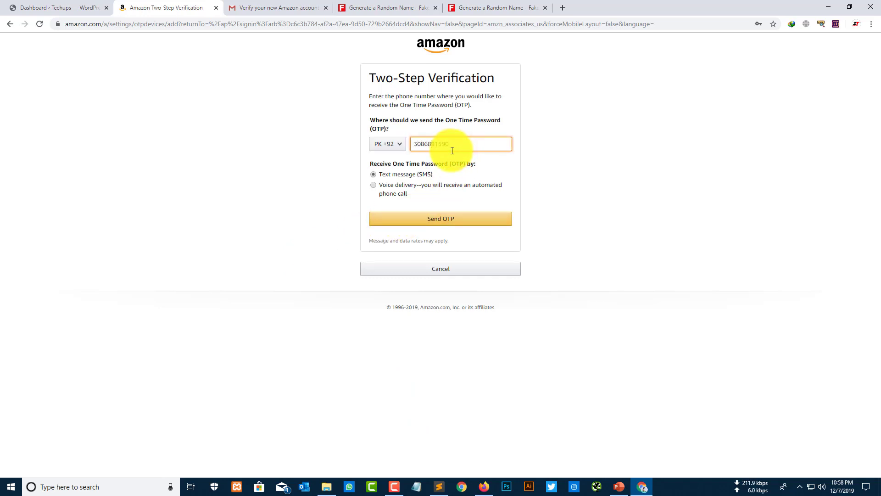
pyautogui.click(471, 219)
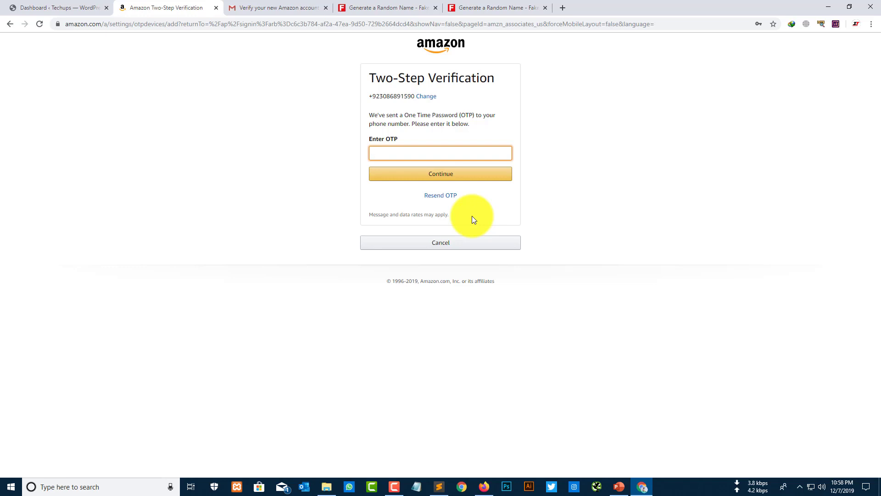
pyautogui.click(475, 175)
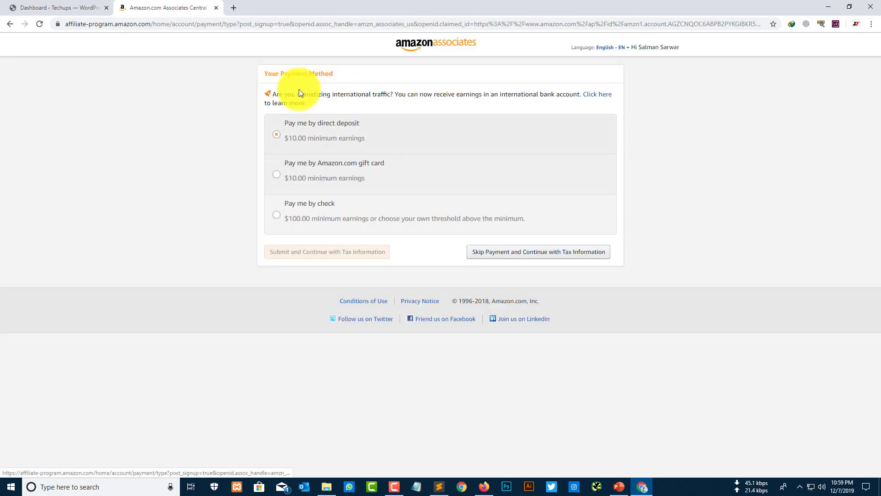
# Step: Skip payment, keep Individual, and answer No to U.S. person and No to intermediary agent
pyautogui.click(508, 251)
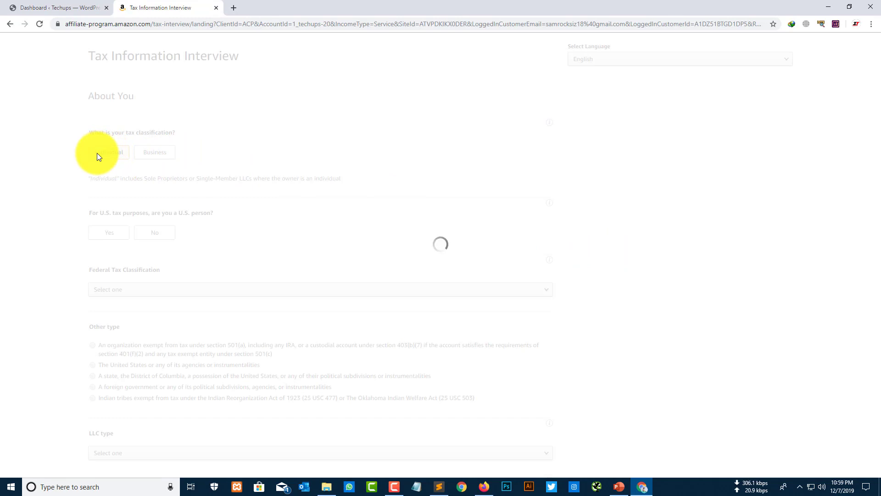
pyautogui.moveTo(92, 145); pyautogui.dragTo(231, 149)
pyautogui.click(250, 170)
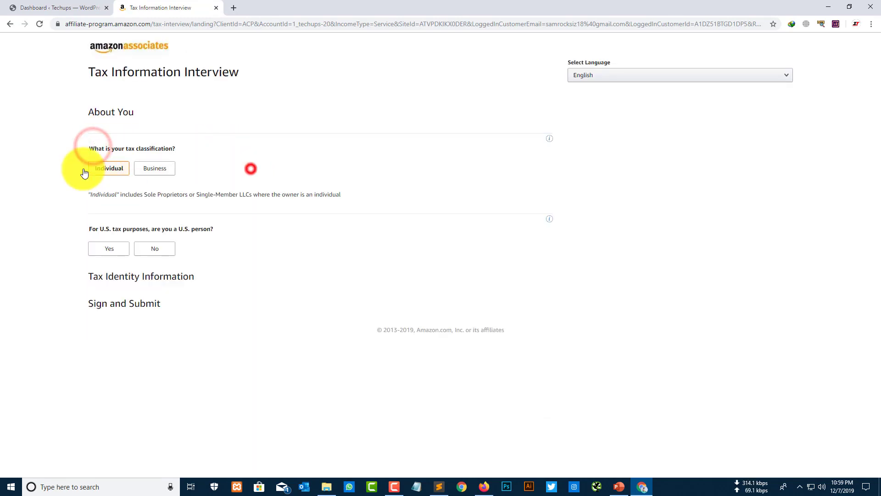
pyautogui.moveTo(124, 229); pyautogui.dragTo(228, 229)
pyautogui.click(166, 249)
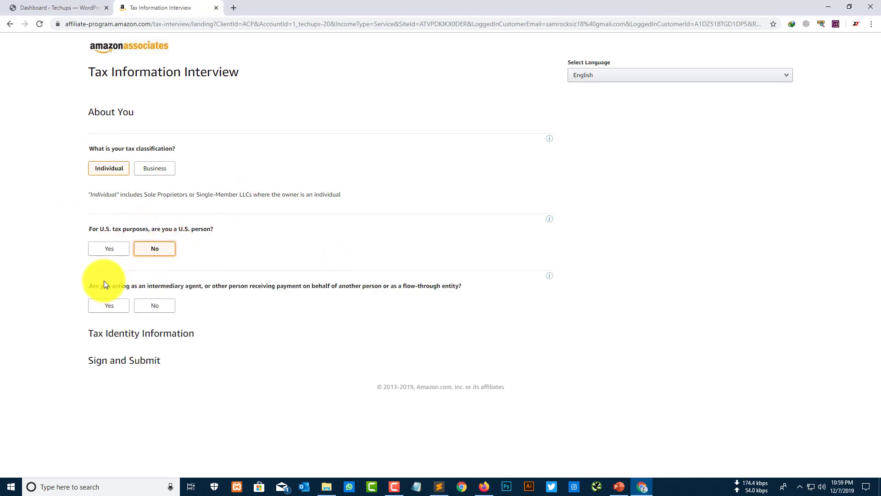
pyautogui.moveTo(169, 286); pyautogui.dragTo(244, 290)
pyautogui.moveTo(321, 288); pyautogui.dragTo(453, 284)
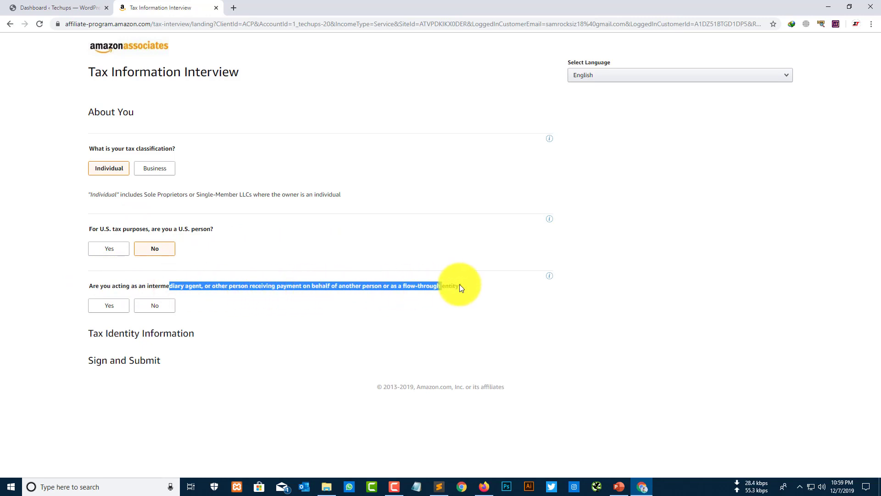
pyautogui.click(149, 303)
# Step: Enter the full name and set country of citizenship to Pakistan, leaving U.S. taxpayer ID unchecked
pyautogui.scroll(-4, 77, 343)
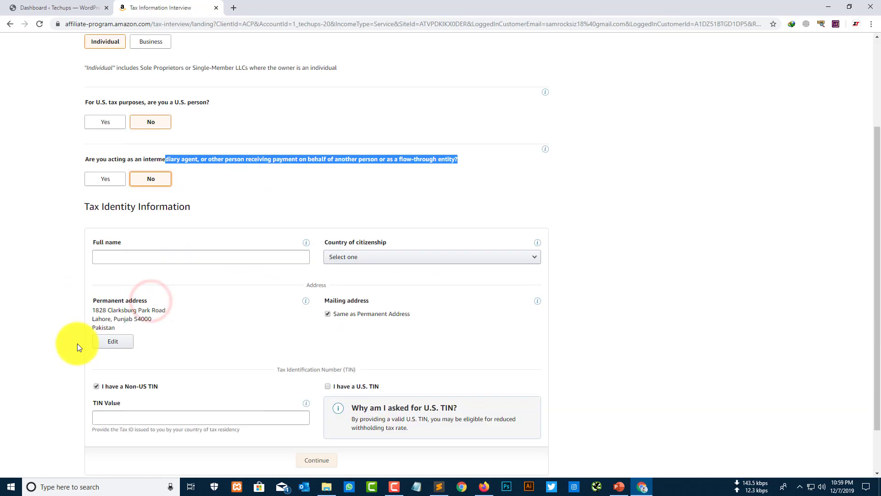
pyautogui.click(201, 200)
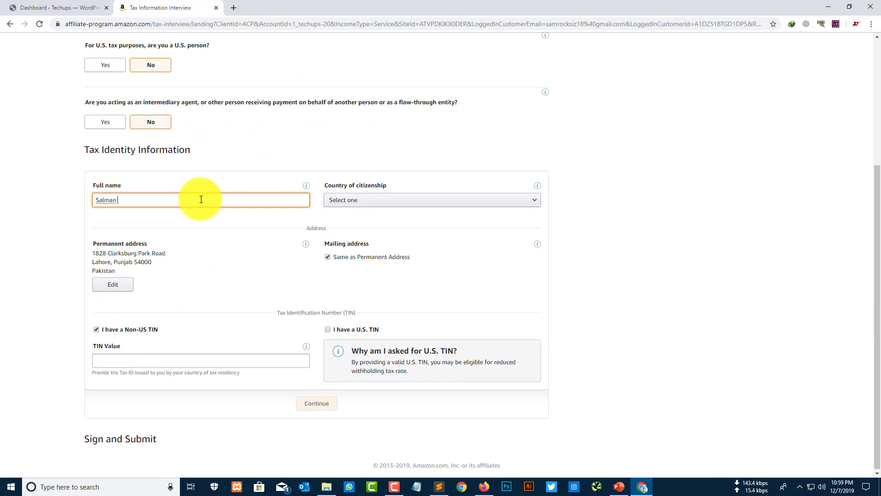
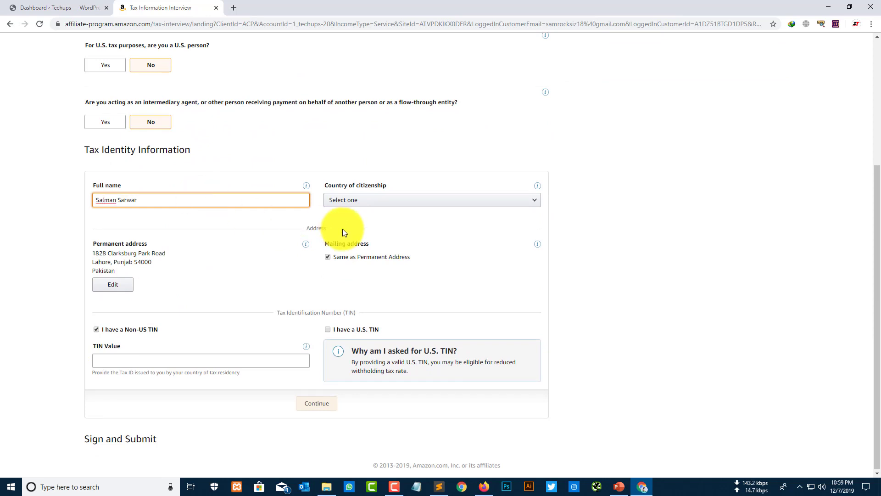
pyautogui.click(398, 200)
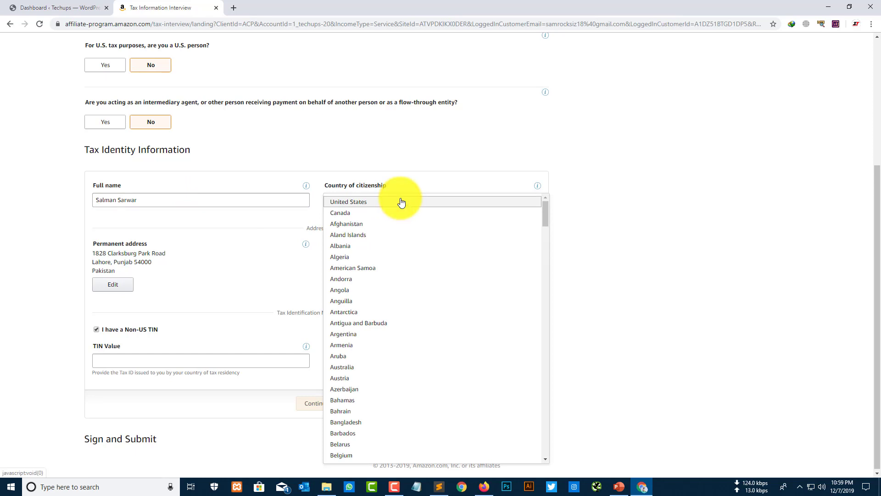
pyautogui.write('pak')
pyautogui.press('Return')
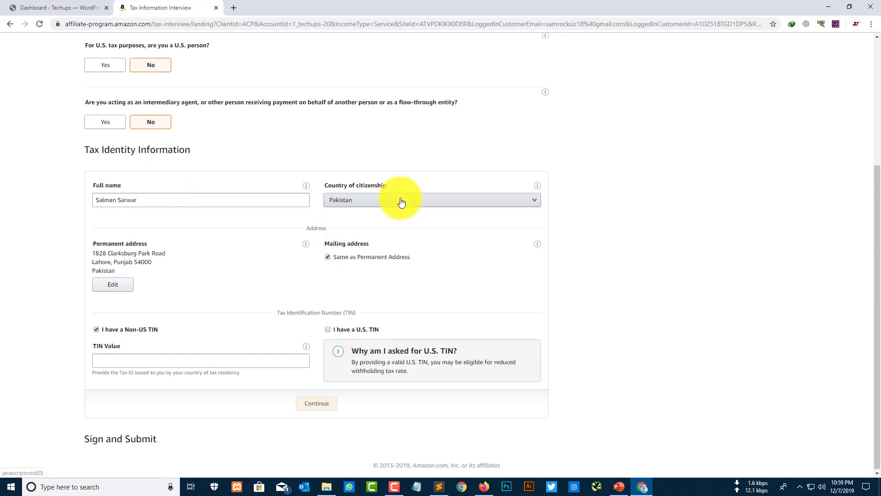
pyautogui.click(349, 329)
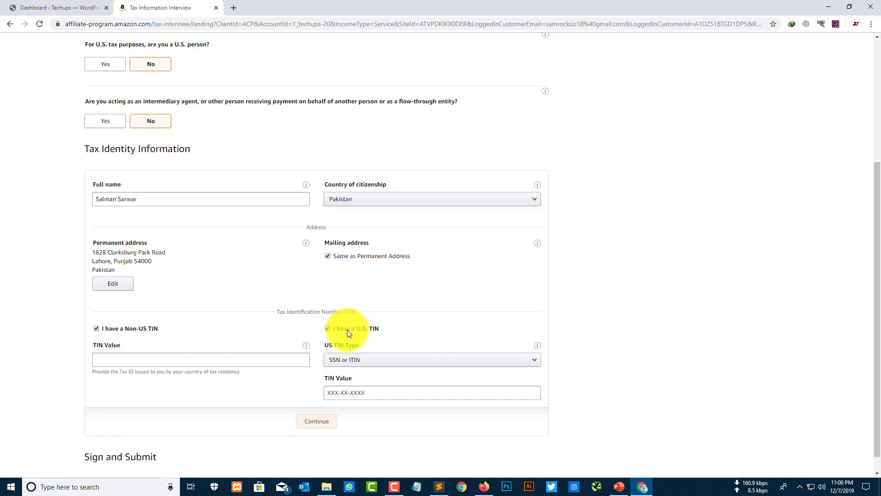
pyautogui.click(347, 329)
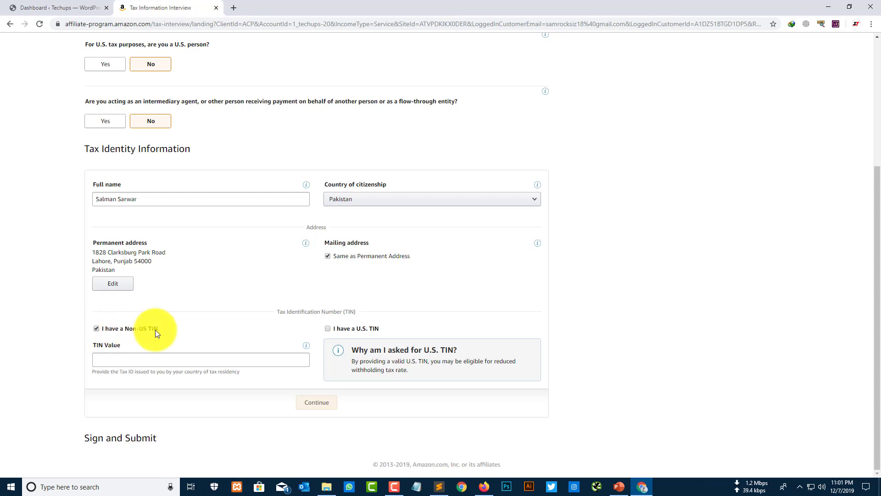
# Step: Enter the non-U.S. tax ID number and continue to the Related To Income section
pyautogui.click(158, 356)
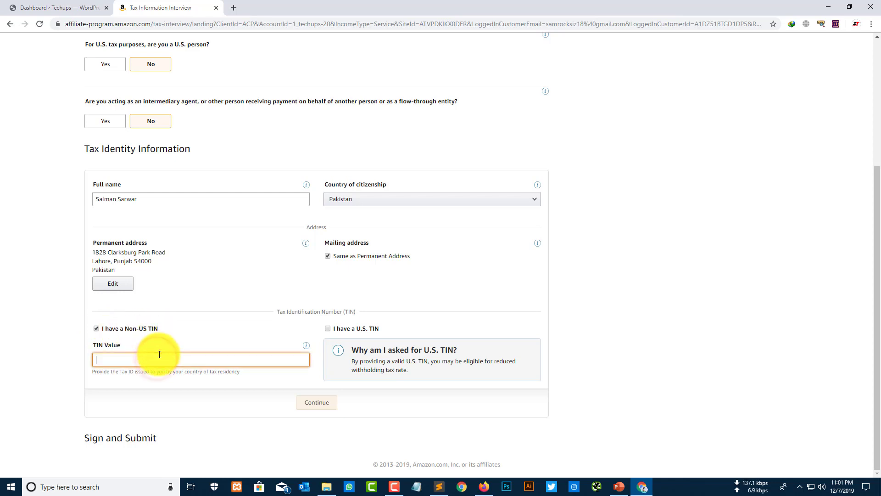
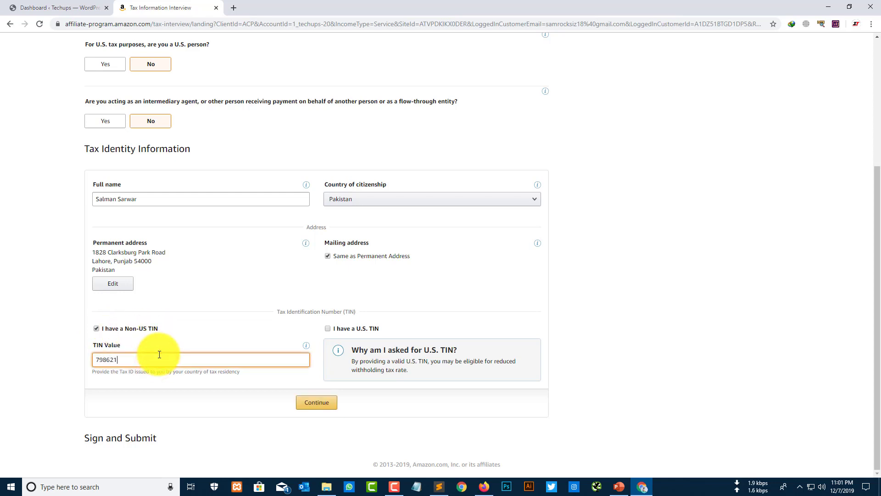
pyautogui.click(311, 404)
pyautogui.scroll(-2, 161, 351)
# Step: Declare all services performed outside the U.S., sign with the full name, and preview the W-8BEN
pyautogui.moveTo(92, 344); pyautogui.dragTo(285, 402)
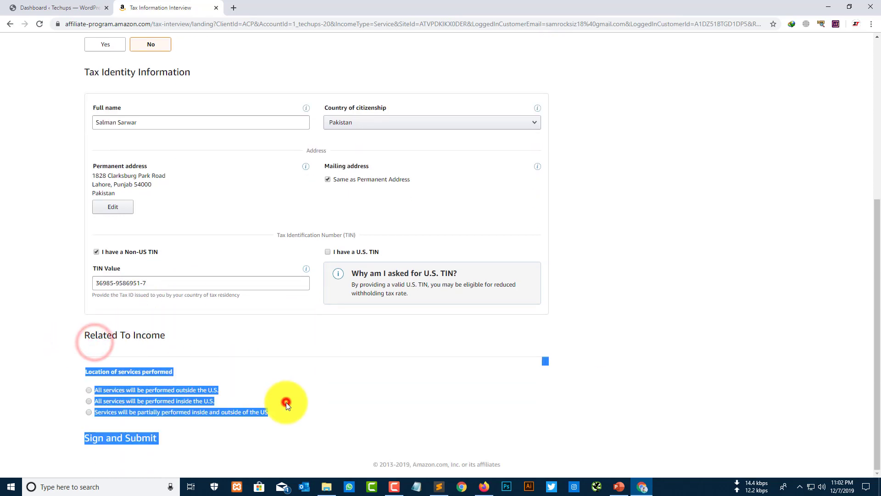
pyautogui.click(75, 412)
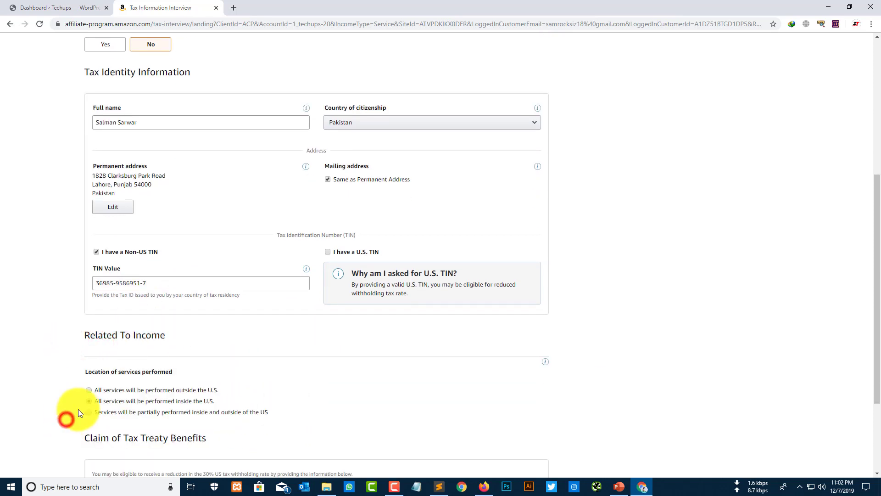
pyautogui.click(202, 390)
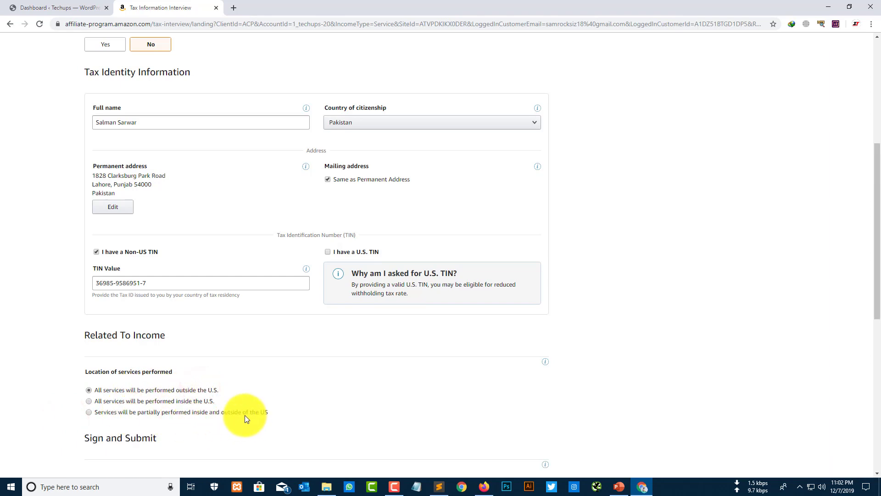
pyautogui.scroll(-6, 97, 409)
pyautogui.scroll(-2, 53, 395)
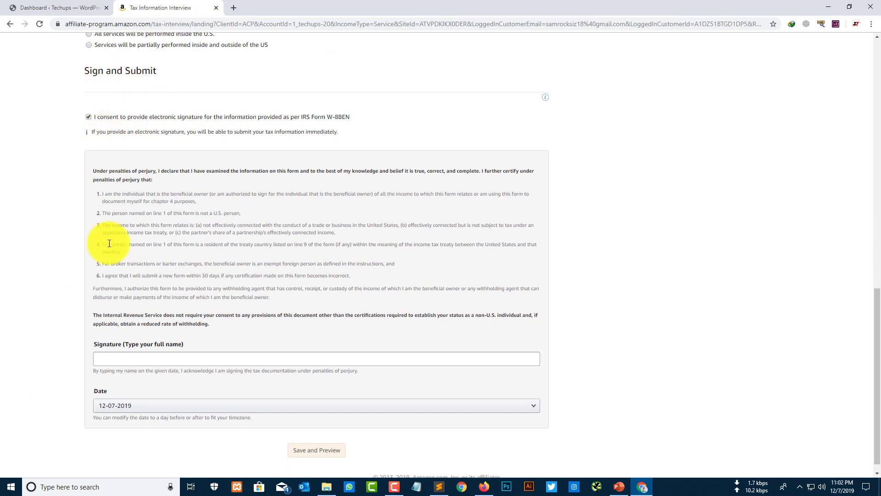
pyautogui.scroll(-1, 98, 327)
pyautogui.click(183, 341)
pyautogui.write('Sakl')
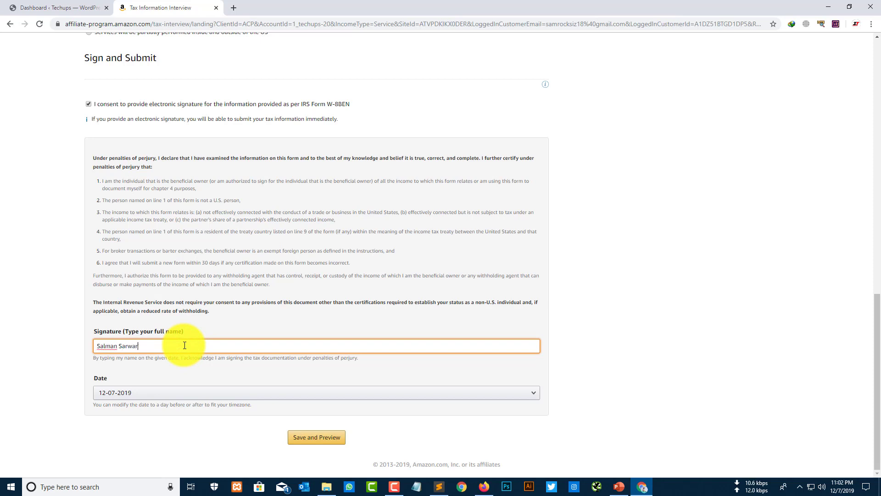
pyautogui.click(338, 441)
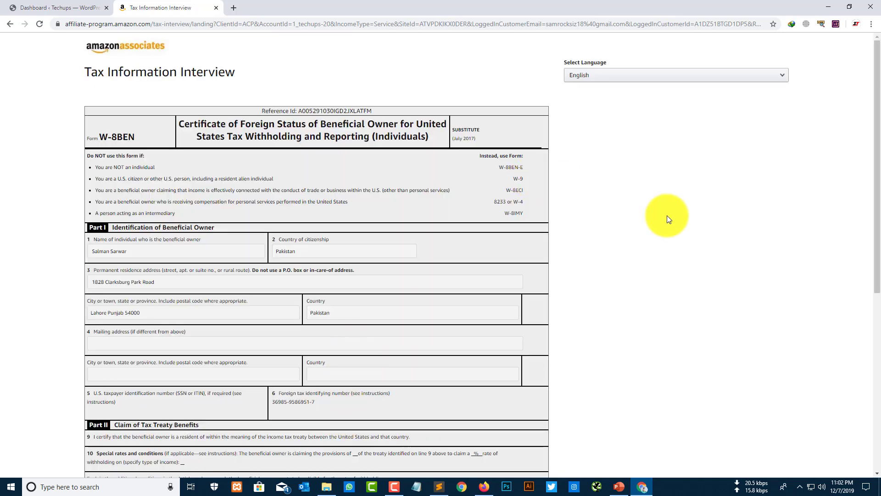
# Step: Submit the W-8BEN, confirm validation at 0.0% withholding, and exit the tax interview
pyautogui.scroll(-4, 662, 230)
pyautogui.scroll(-3, 226, 142)
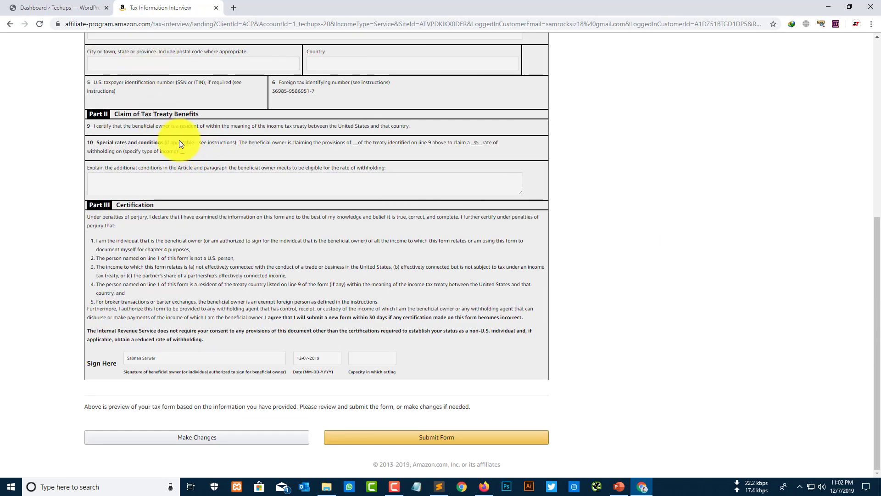
pyautogui.click(447, 438)
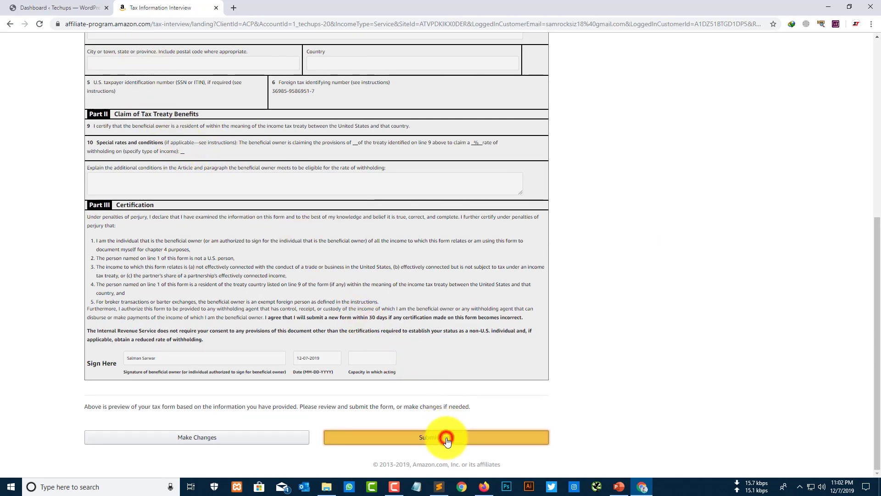
pyautogui.scroll(4, 348, 252)
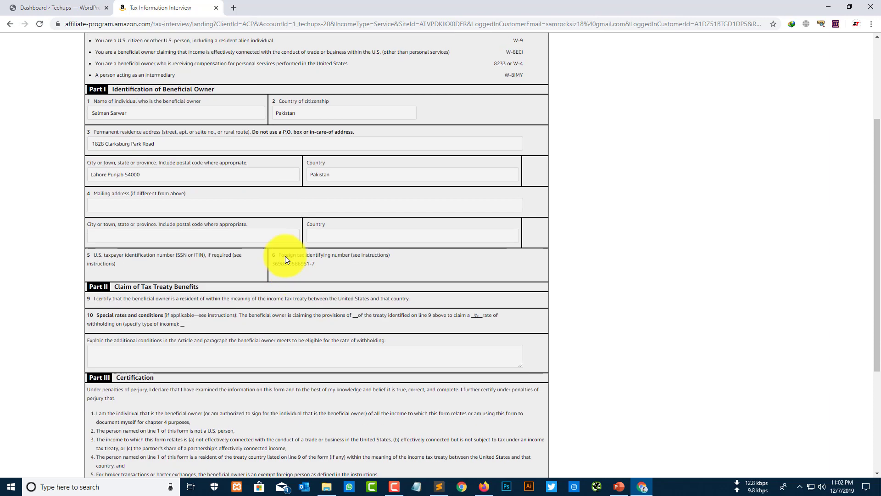
pyautogui.scroll(-4, 102, 224)
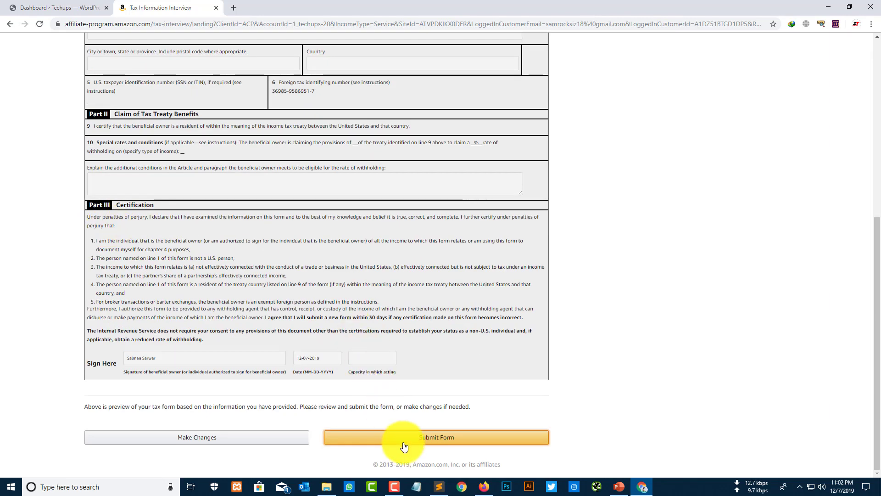
pyautogui.click(404, 444)
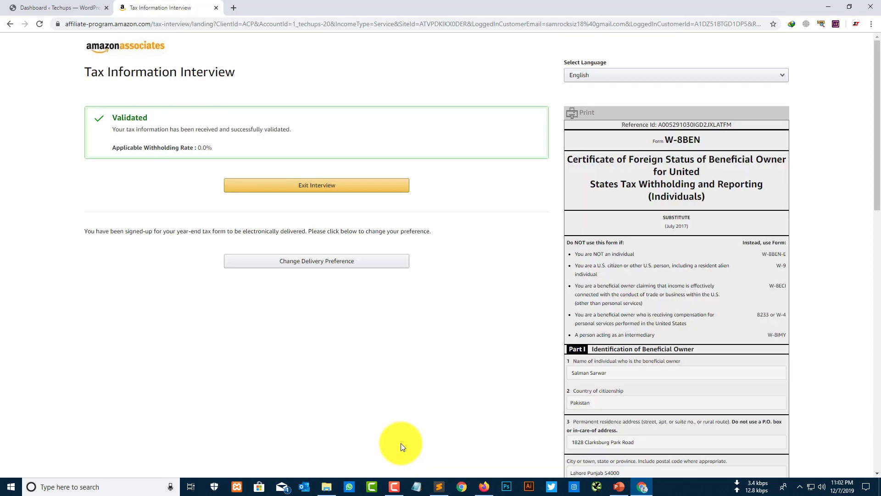
pyautogui.moveTo(110, 130); pyautogui.dragTo(218, 134)
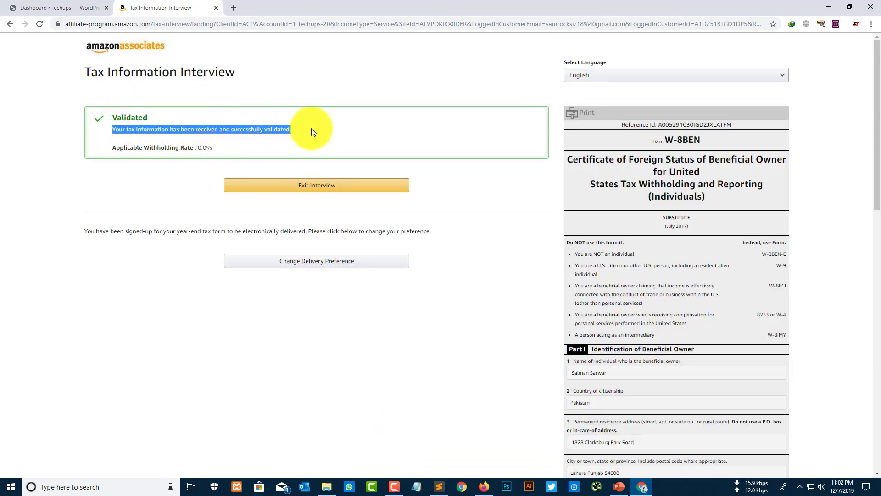
pyautogui.moveTo(160, 147); pyautogui.dragTo(351, 170)
pyautogui.click(357, 187)
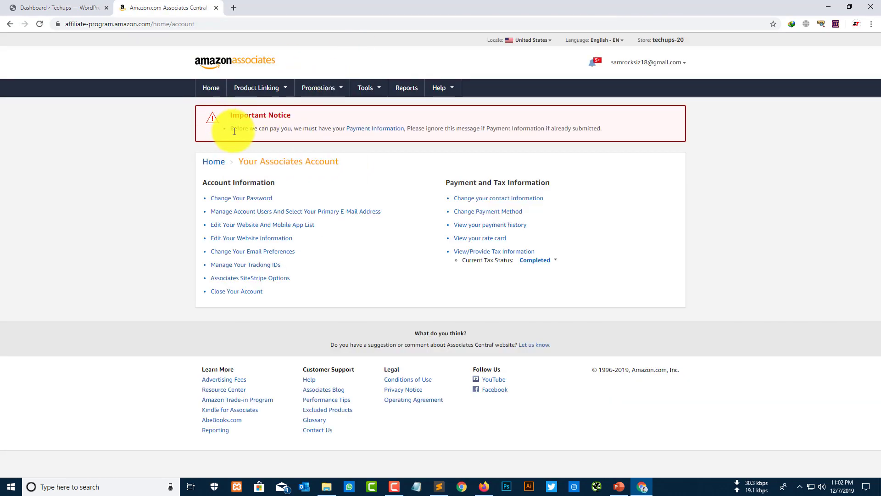
# Step: Review the Amazon Associates payment information notice and notifications, then return to the techups WordPress dashboard
pyautogui.click(355, 131)
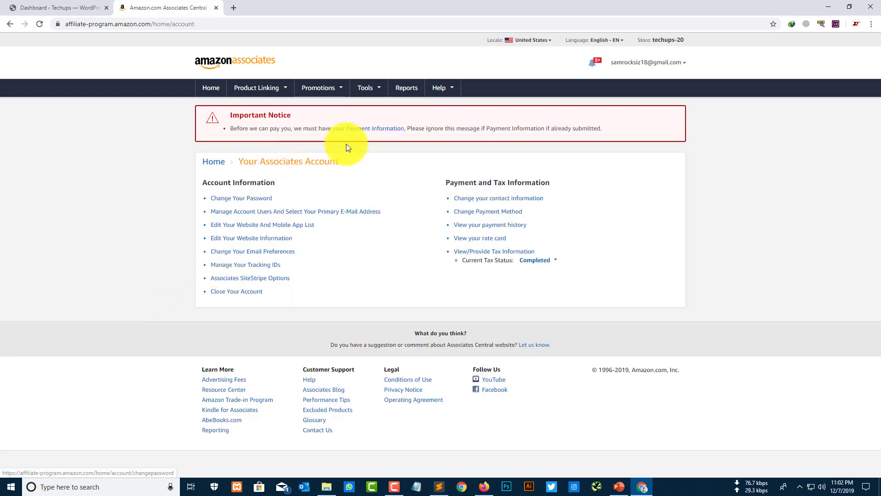
pyautogui.click(366, 129)
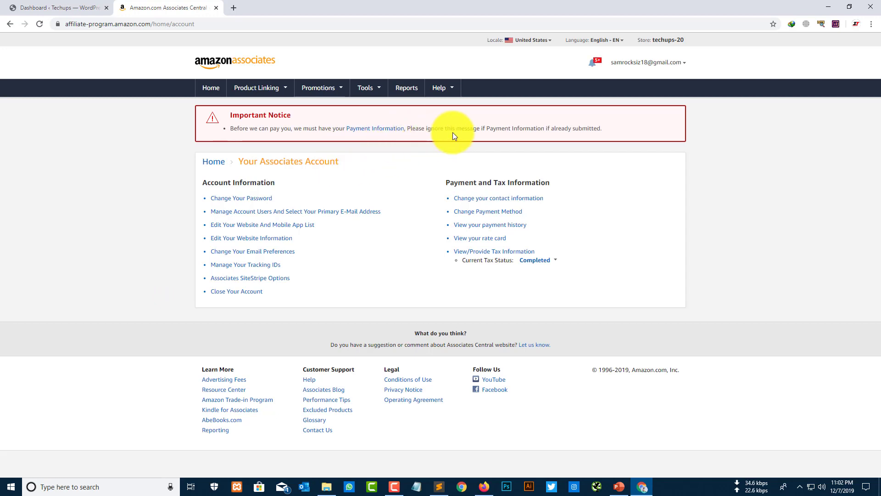
pyautogui.click(595, 63)
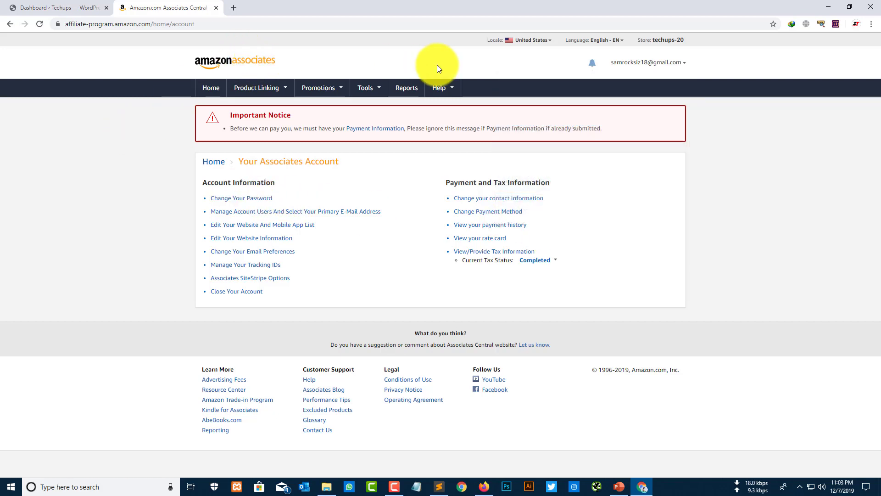
pyautogui.click(94, 6)
# Step: Bring up the Upload Plugin area under Plugins > Add New
pyautogui.moveTo(48, 248)
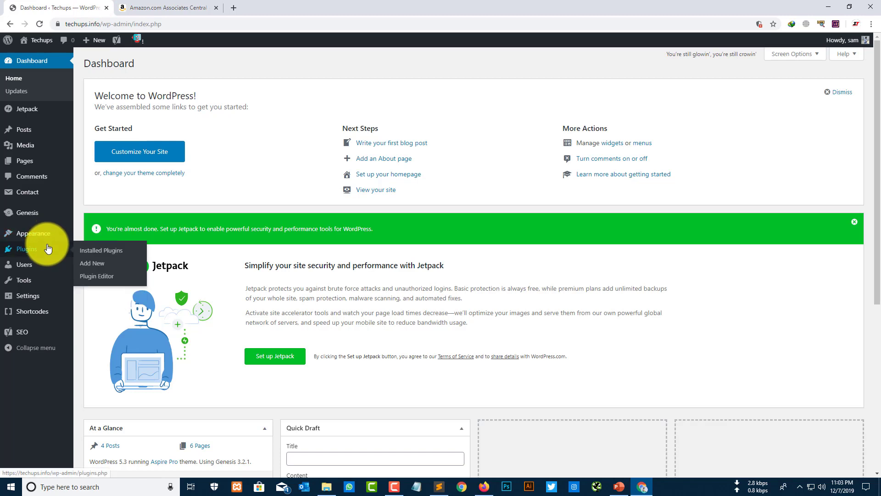
pyautogui.click(100, 263)
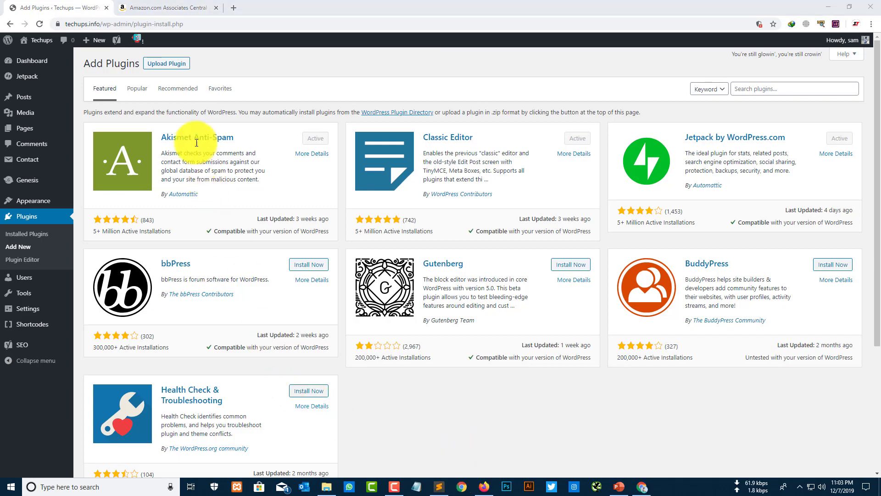
pyautogui.click(183, 63)
# Step: Install amalinkspro-v1.5.1.zip from Downloads\Compressed and activate the plugin
pyautogui.click(405, 147)
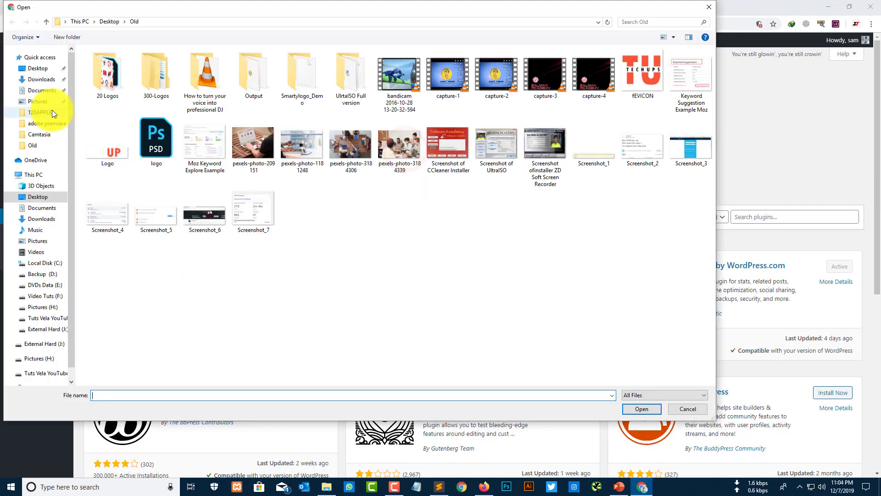
pyautogui.click(41, 79)
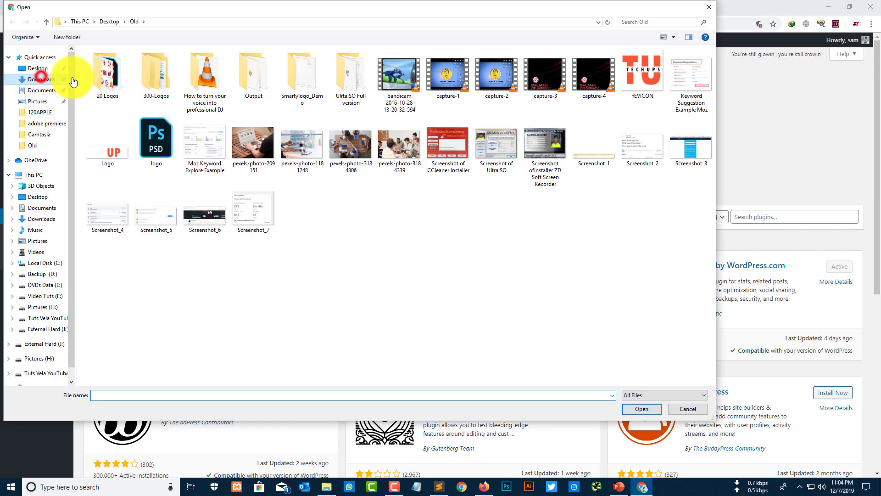
pyautogui.doubleClick(122, 74)
pyautogui.click(172, 80)
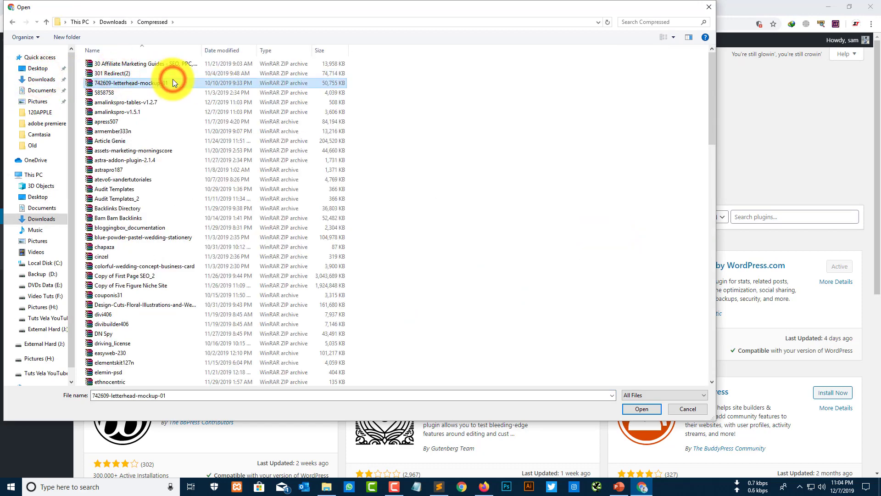
pyautogui.click(151, 113)
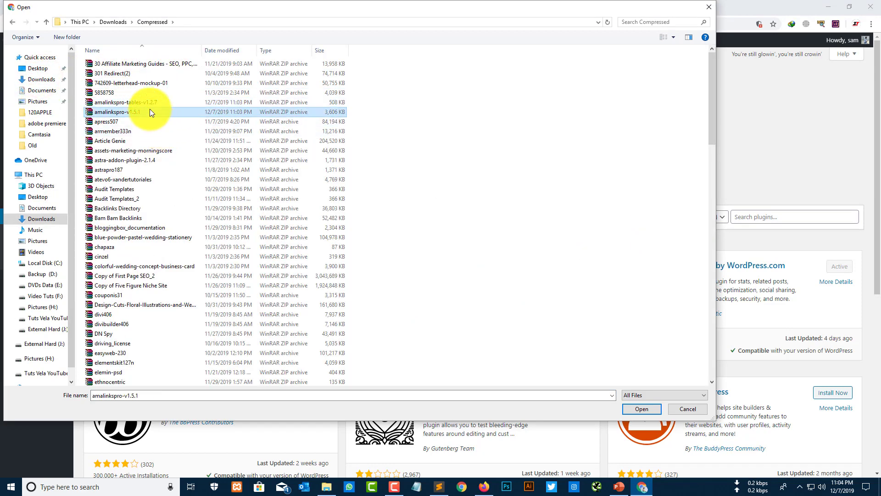
pyautogui.doubleClick(118, 112)
pyautogui.click(527, 145)
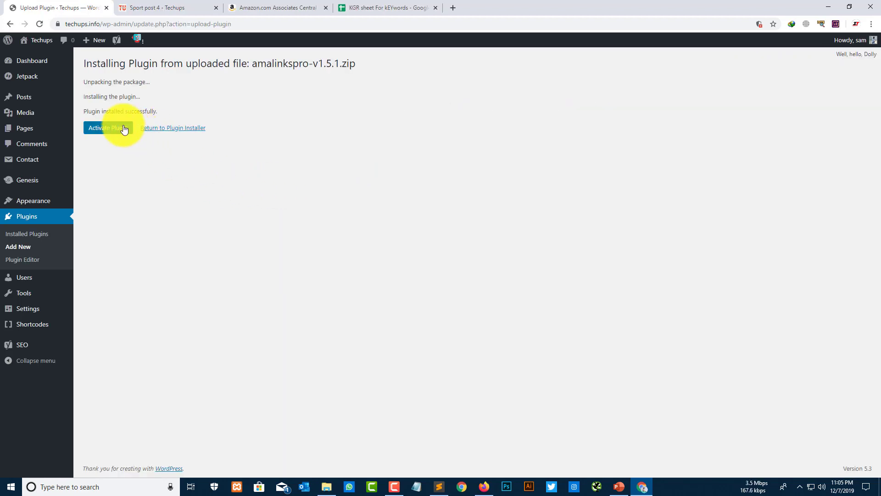
pyautogui.click(123, 128)
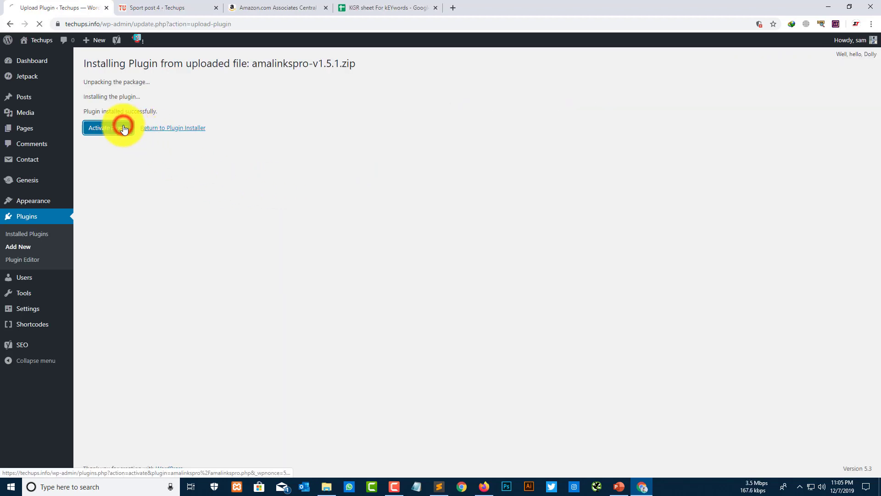
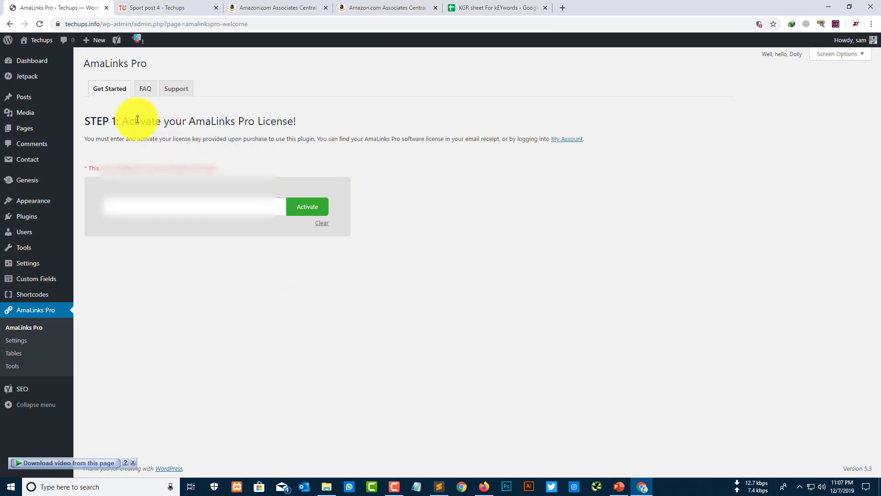
# Step: Enter the license key on the AmaLinks Pro Get Started page and activate it
pyautogui.click(131, 121)
pyautogui.moveTo(213, 122); pyautogui.dragTo(343, 125)
pyautogui.click(216, 211)
pyautogui.click(310, 206)
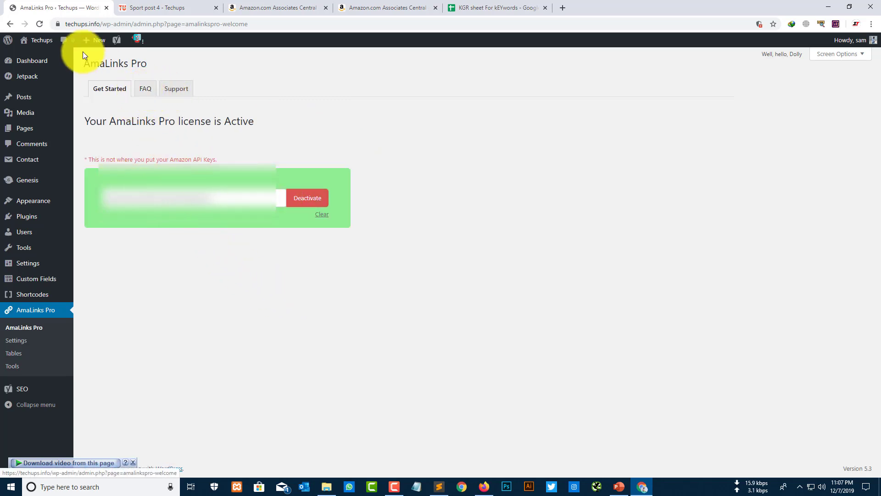
# Step: Reload the page and confirm the license shows active with a lifetime renewal
pyautogui.click(38, 24)
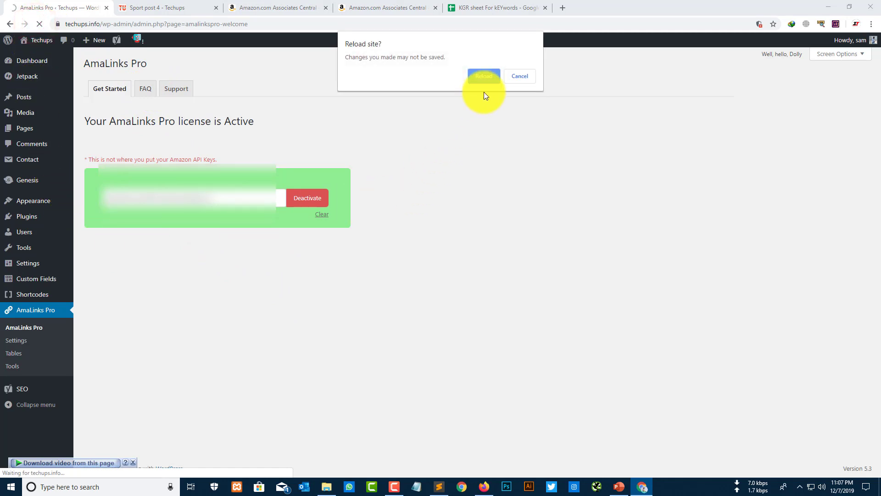
pyautogui.click(486, 77)
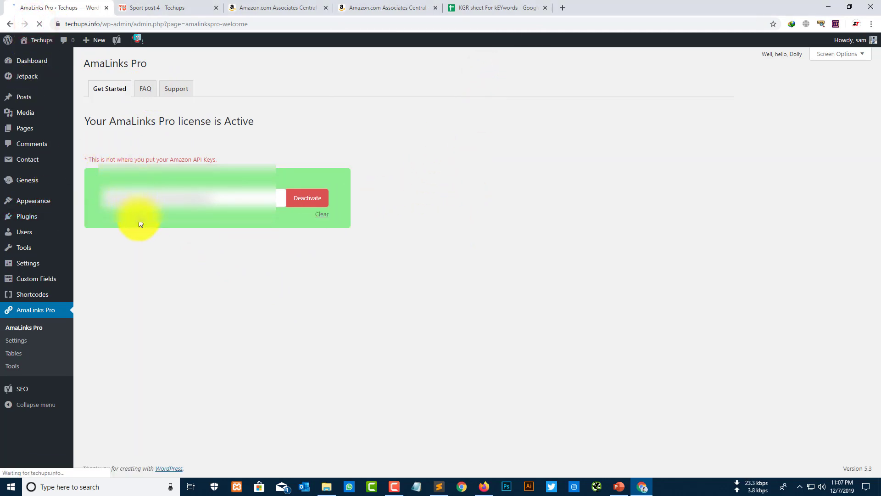
pyautogui.moveTo(103, 140)
pyautogui.moveTo(135, 139); pyautogui.dragTo(305, 139)
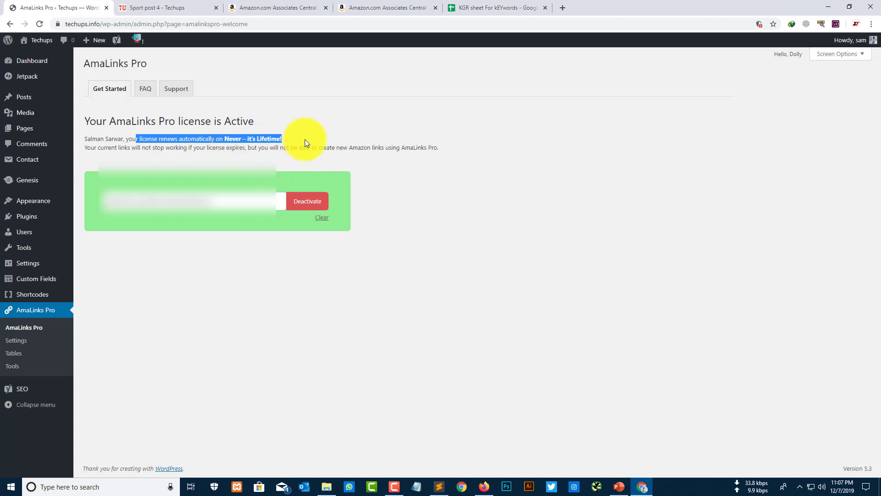
pyautogui.moveTo(85, 147); pyautogui.dragTo(485, 167)
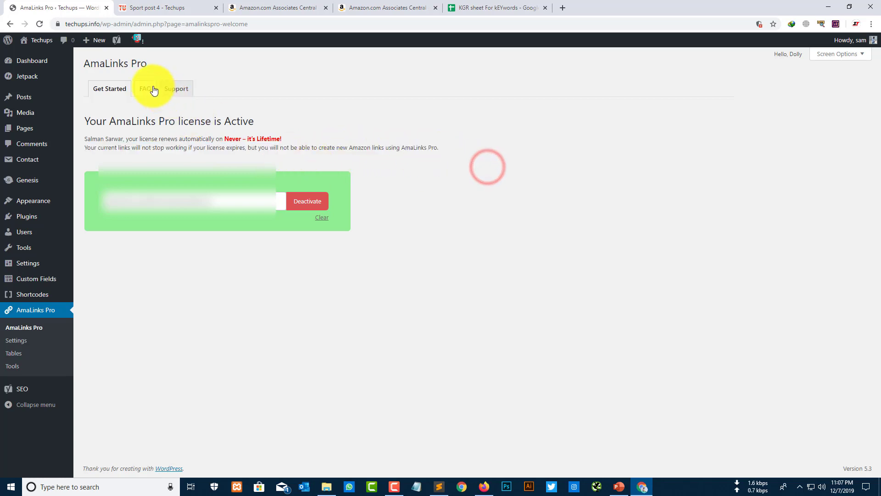
# Step: Review the AmaLinks Pro Amazon API fields and locale list, opening the API Tutorial in a new tab
pyautogui.click(4, 343)
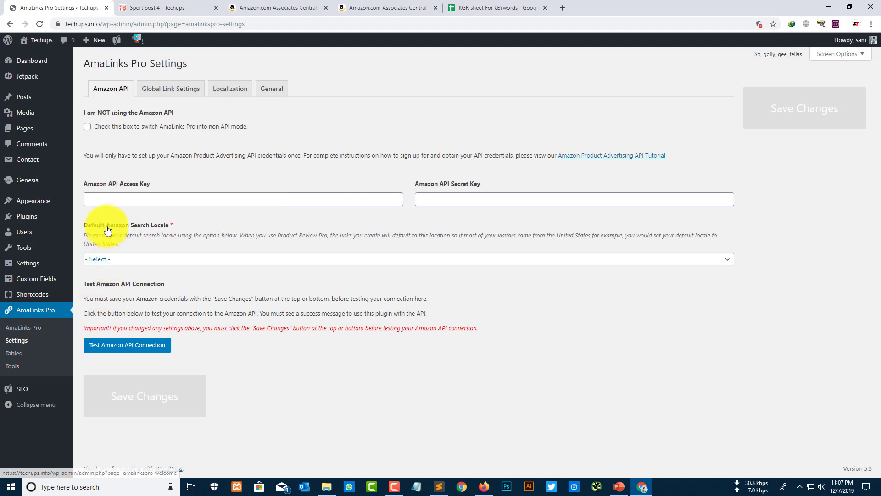
pyautogui.moveTo(113, 185); pyautogui.dragTo(152, 190)
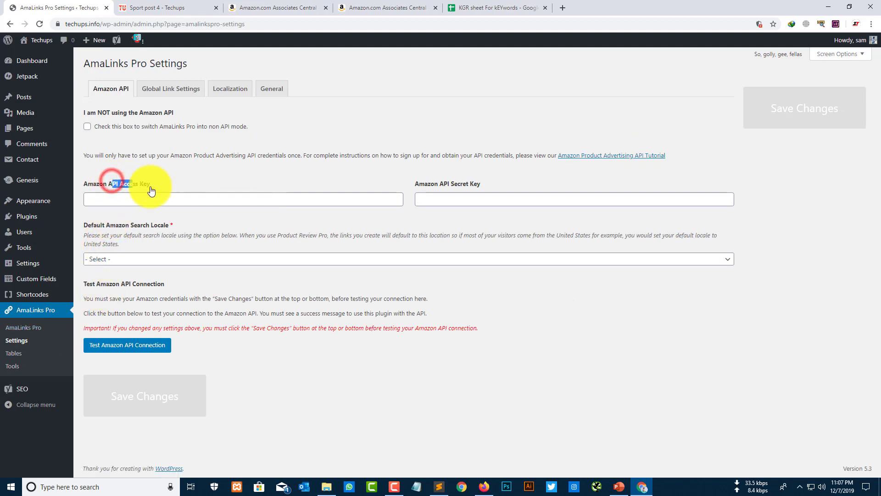
pyautogui.click(201, 187)
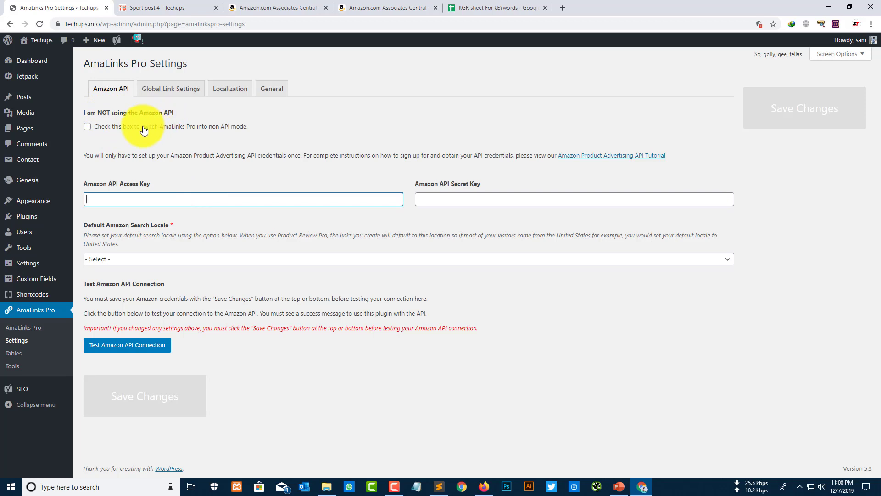
pyautogui.click(167, 258)
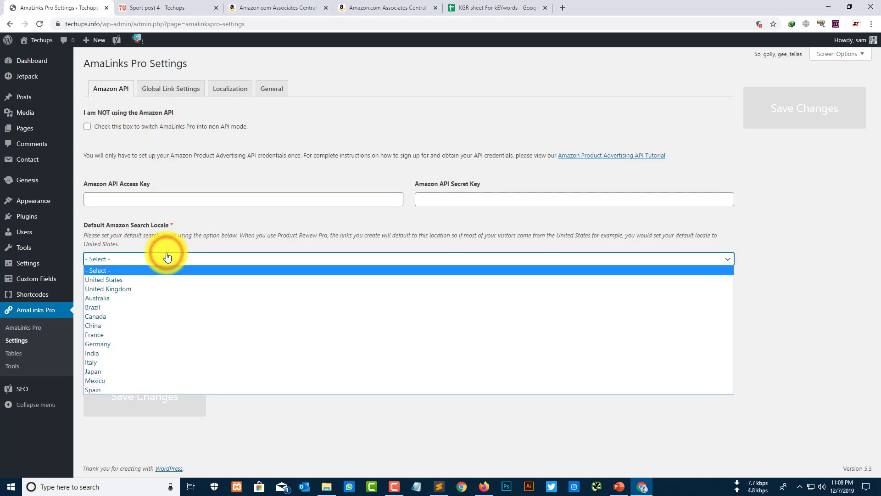
pyautogui.click(167, 258)
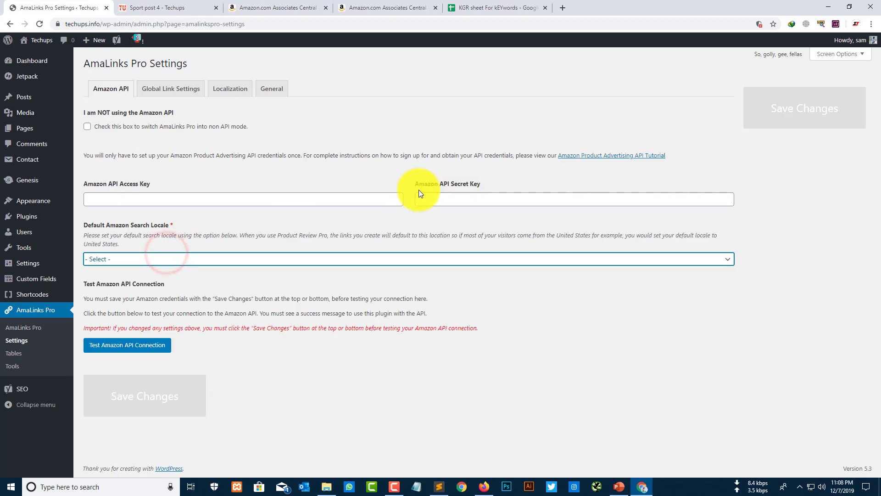
pyautogui.rightClick(606, 157)
pyautogui.click(615, 163)
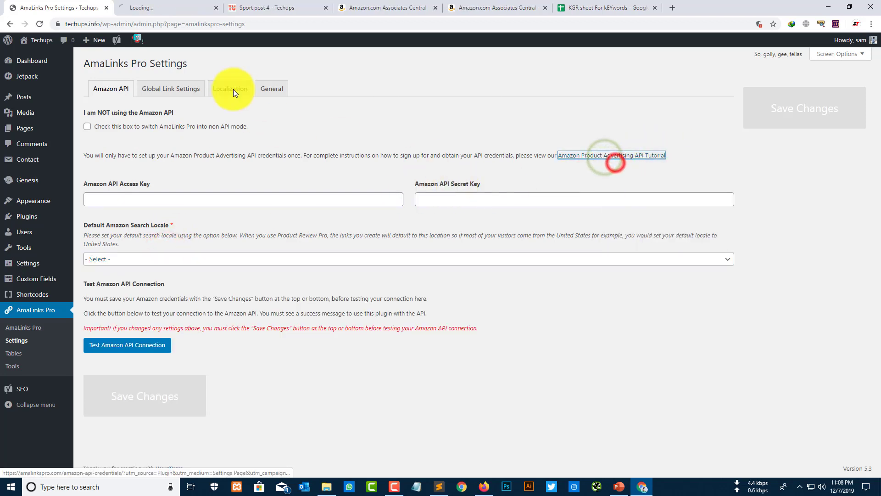
# Step: Read the API tutorial's title and the steps for inserting access keys
pyautogui.click(192, 5)
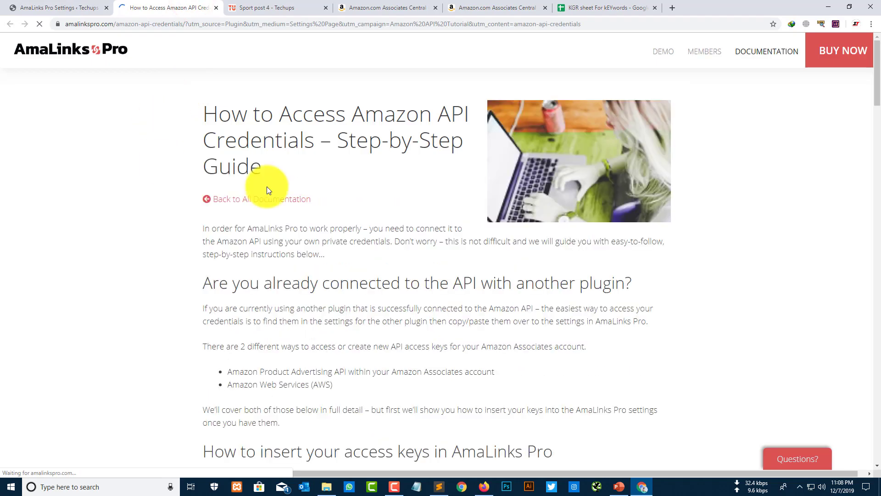
pyautogui.moveTo(208, 112); pyautogui.dragTo(372, 169)
pyautogui.click(373, 170)
pyautogui.scroll(-3, 244, 265)
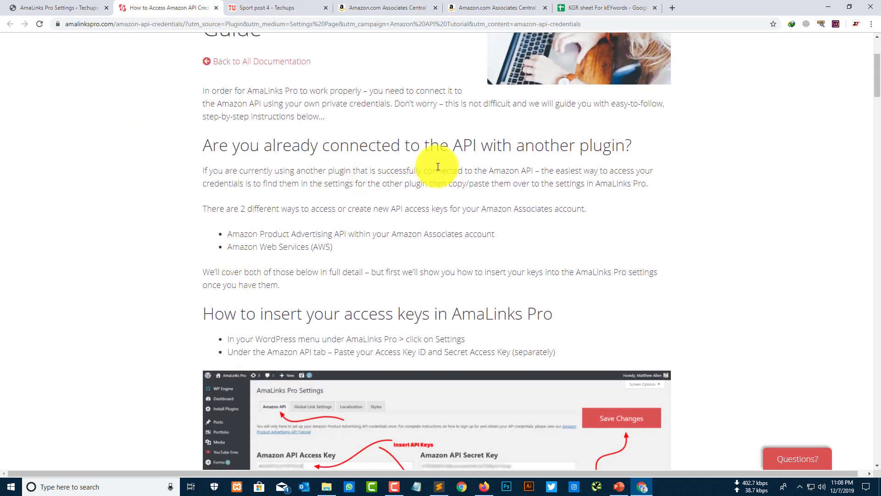
pyautogui.moveTo(205, 211); pyautogui.dragTo(442, 240)
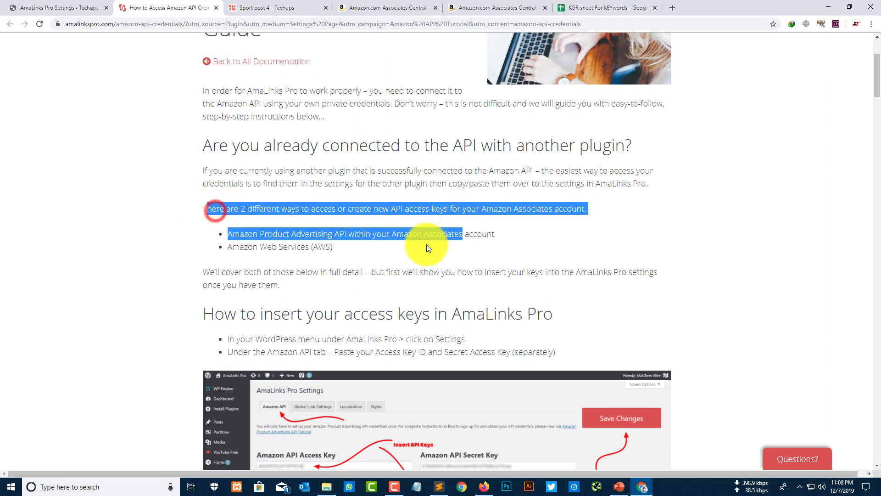
pyautogui.click(403, 246)
pyautogui.scroll(-4, 234, 301)
pyautogui.moveTo(236, 160); pyautogui.dragTo(437, 168)
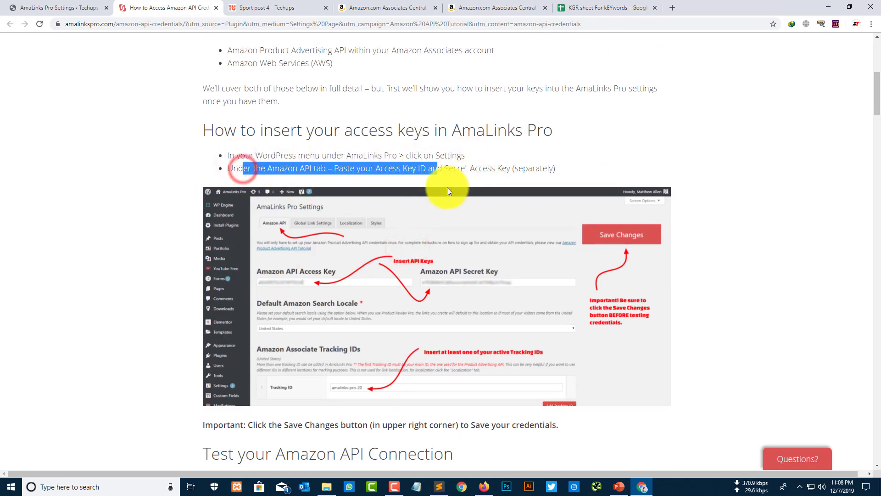
# Step: Scroll further down the guide to the Step 1 instructions
pyautogui.scroll(-5, 458, 183)
pyautogui.scroll(2, 243, 252)
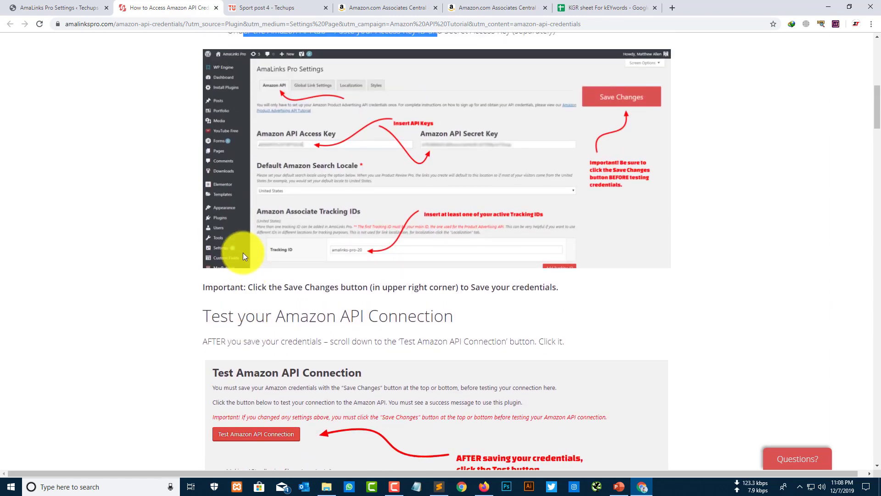
pyautogui.scroll(-2, 243, 254)
pyautogui.scroll(-3, 247, 231)
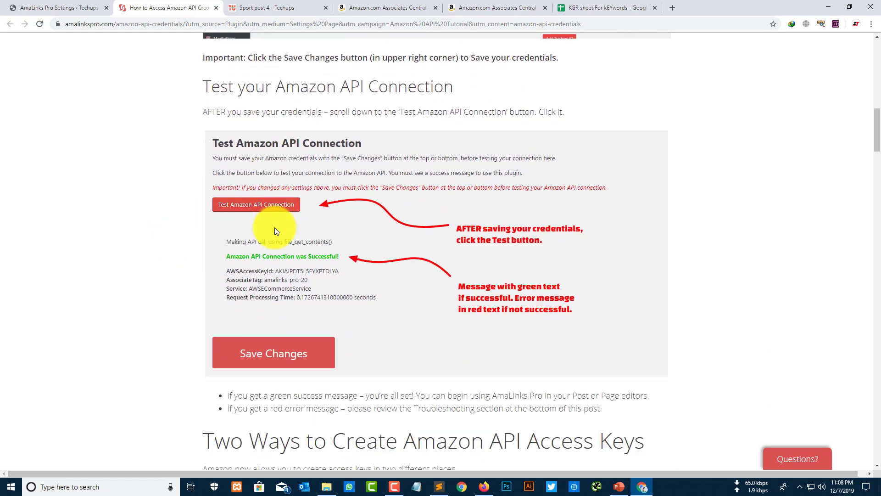
pyautogui.scroll(-6, 274, 231)
pyautogui.moveTo(252, 167); pyautogui.dragTo(692, 167)
pyautogui.click(702, 175)
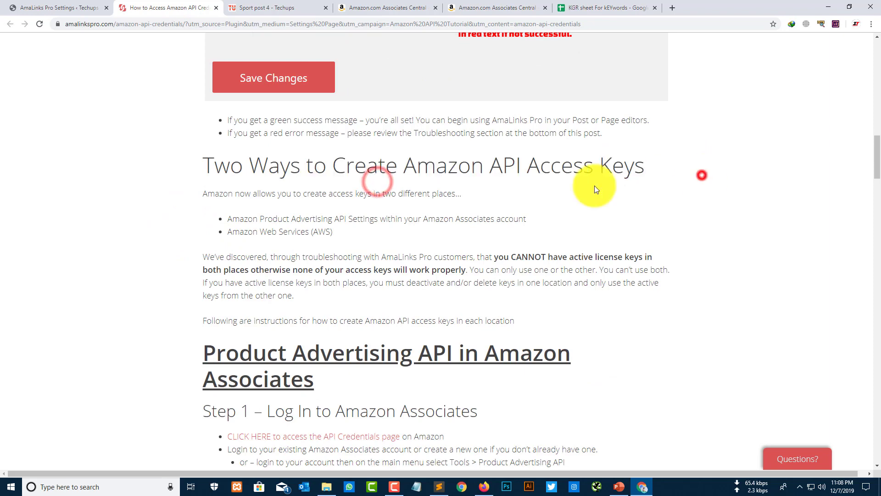
pyautogui.scroll(-6, 350, 232)
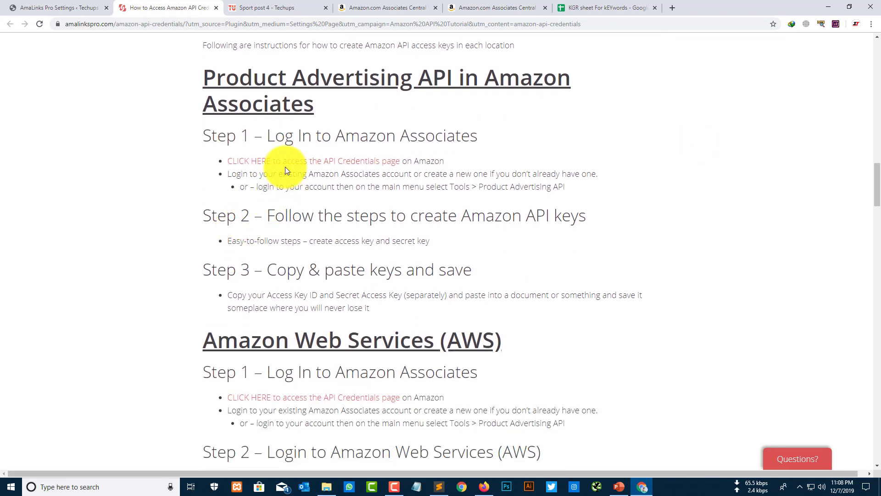
# Step: Open the API Credentials 'CLICK HERE' link in a new tab, then return to the guide
pyautogui.rightClick(287, 167)
pyautogui.click(307, 171)
pyautogui.click(273, 6)
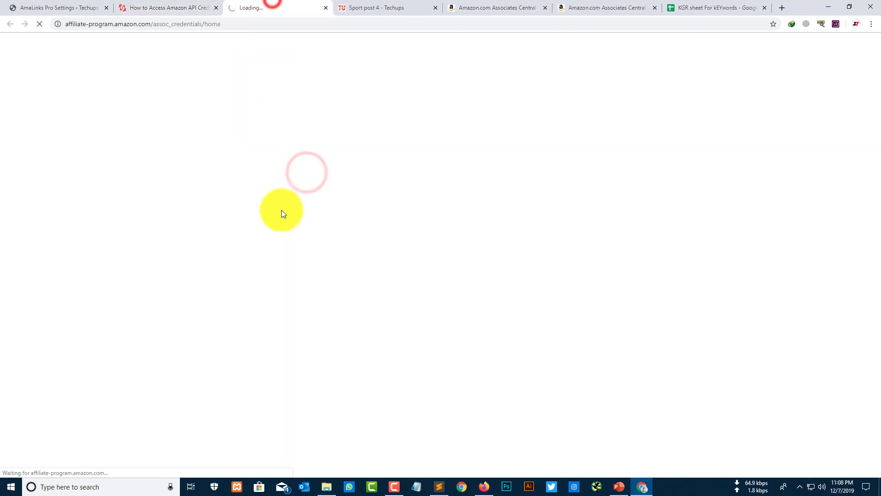
pyautogui.click(158, 7)
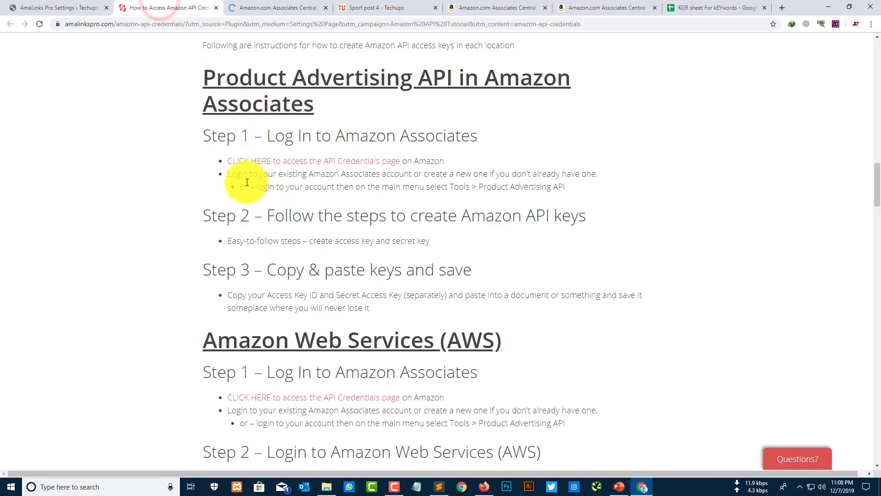
# Step: Read the Step 1 lines on logging in to Associates and the Product Advertising API route
pyautogui.moveTo(236, 175); pyautogui.dragTo(590, 169)
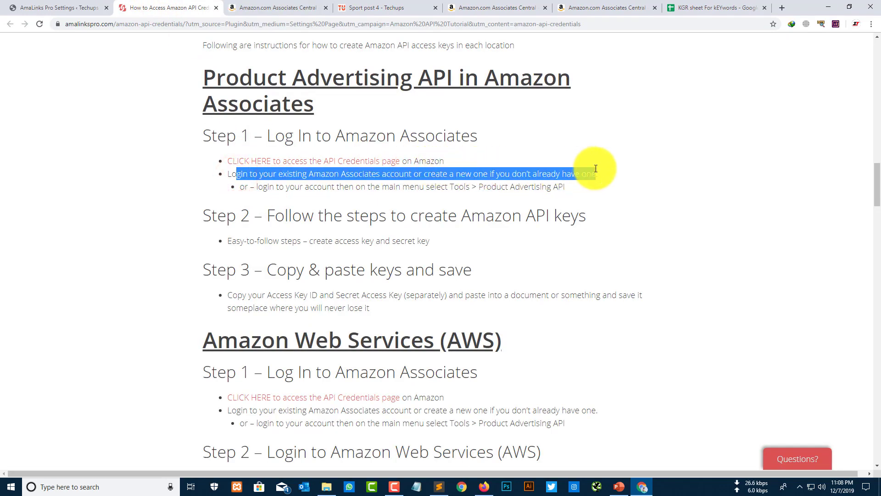
pyautogui.click(573, 187)
pyautogui.moveTo(239, 199); pyautogui.dragTo(238, 185)
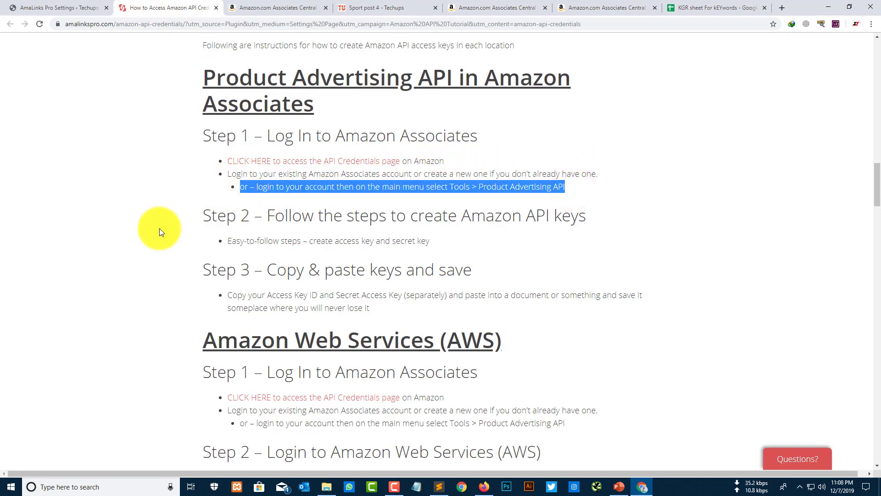
pyautogui.click(291, 217)
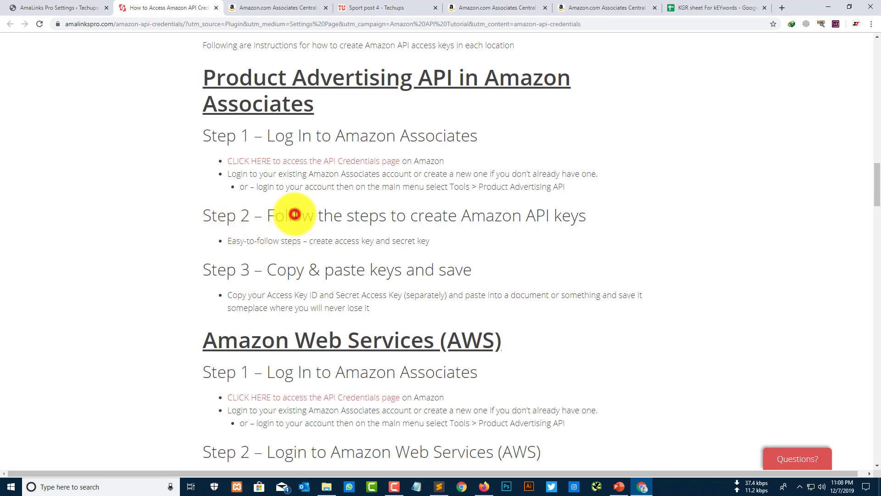
pyautogui.moveTo(276, 194); pyautogui.dragTo(503, 180)
# Step: Read the Request access to PA API heading and the 3 qualifying sales requirement
pyautogui.click(257, 7)
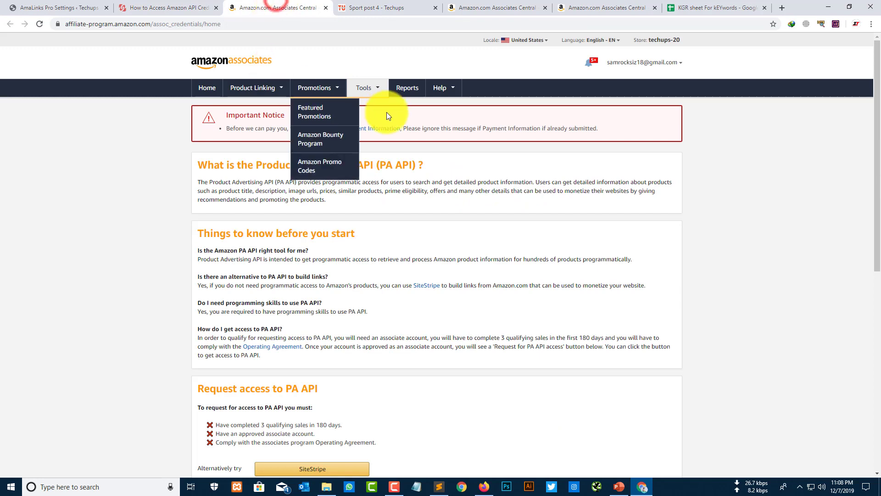
pyautogui.moveTo(378, 97)
pyautogui.scroll(-2, 169, 233)
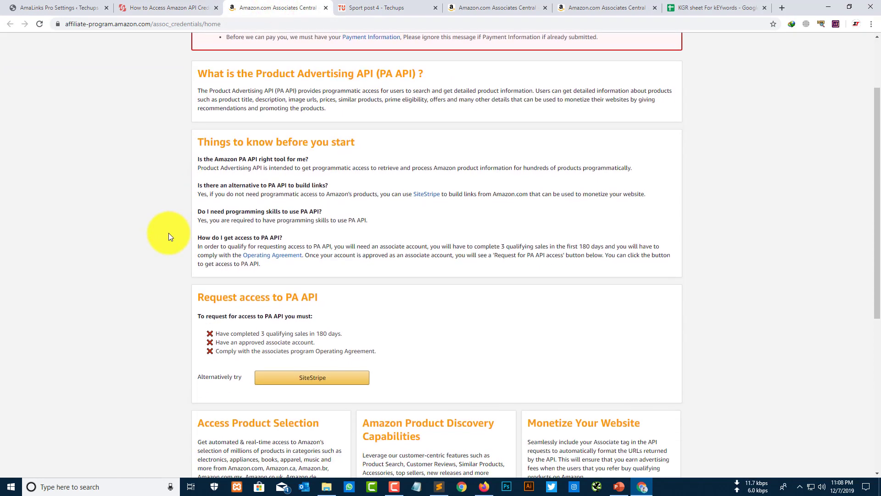
pyautogui.moveTo(322, 302); pyautogui.dragTo(290, 321)
pyautogui.click(196, 313)
pyautogui.moveTo(220, 334); pyautogui.dragTo(381, 351)
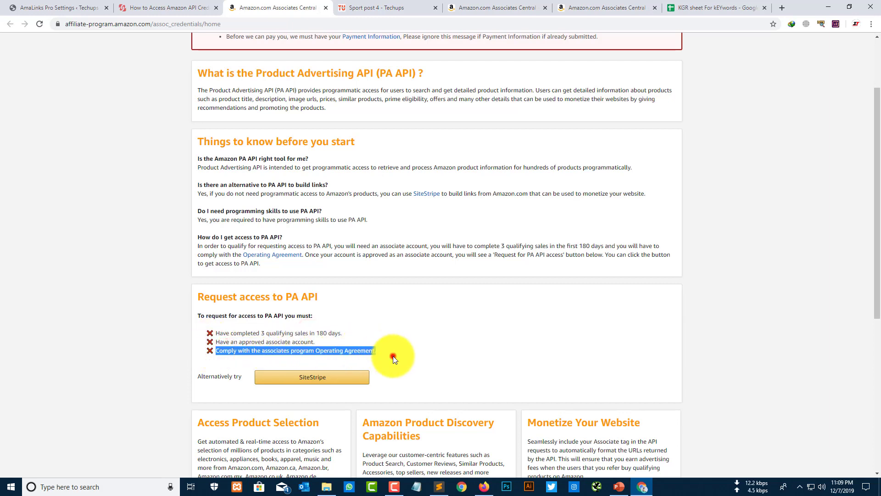
pyautogui.click(393, 357)
# Step: Review the approved-account and unmet Operating Agreement requirements, then return to AmaLinks Pro settings
pyautogui.scroll(-3, 211, 339)
pyautogui.scroll(2, 211, 339)
pyautogui.scroll(1, 211, 340)
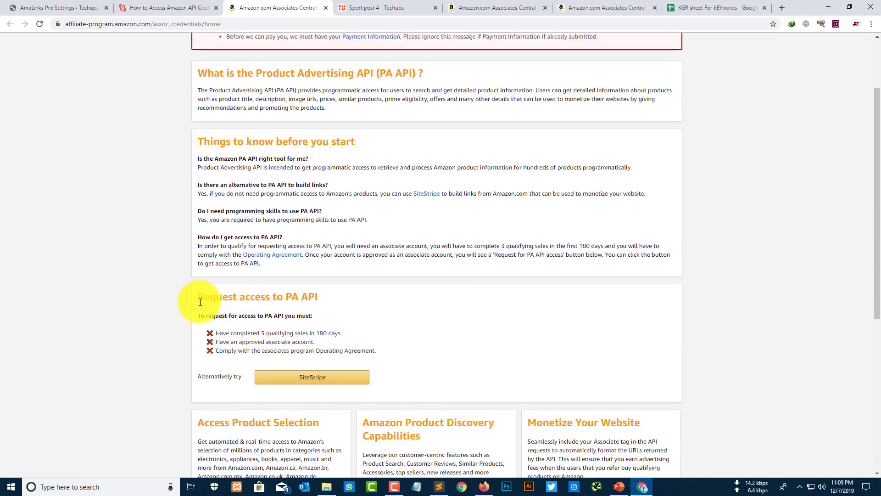
pyautogui.moveTo(365, 334); pyautogui.dragTo(205, 334)
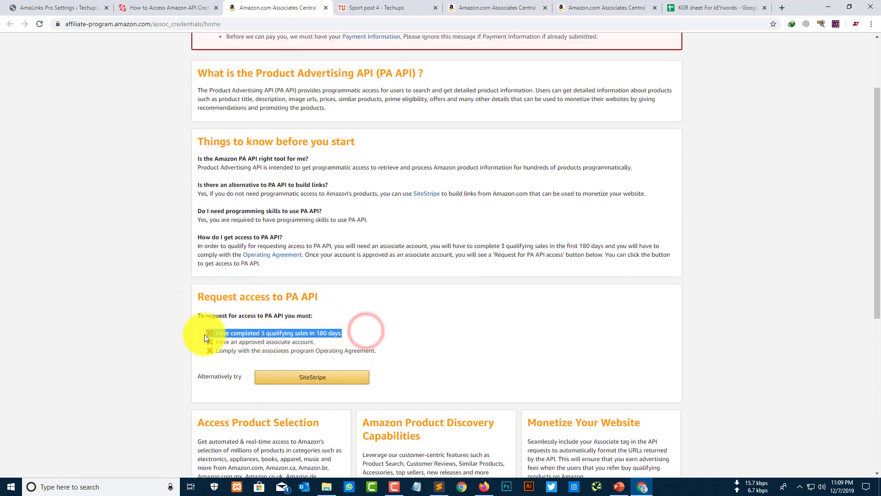
pyautogui.moveTo(331, 341); pyautogui.dragTo(226, 342)
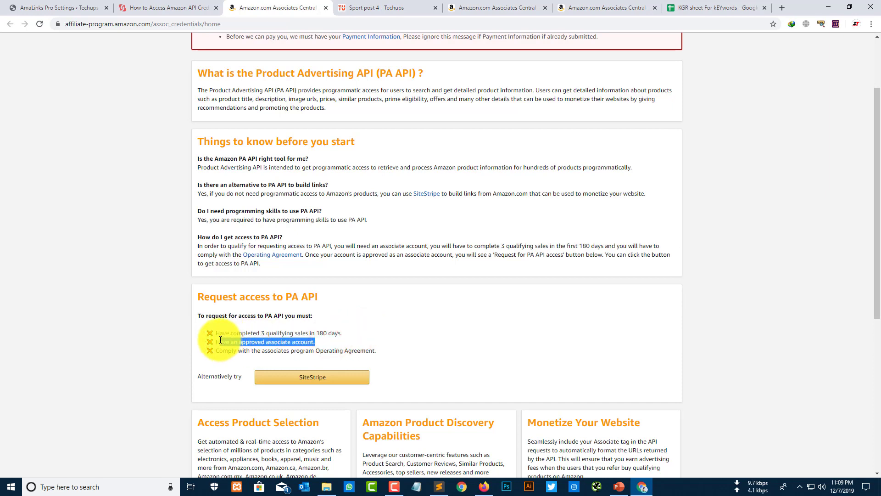
pyautogui.scroll(2, 420, 334)
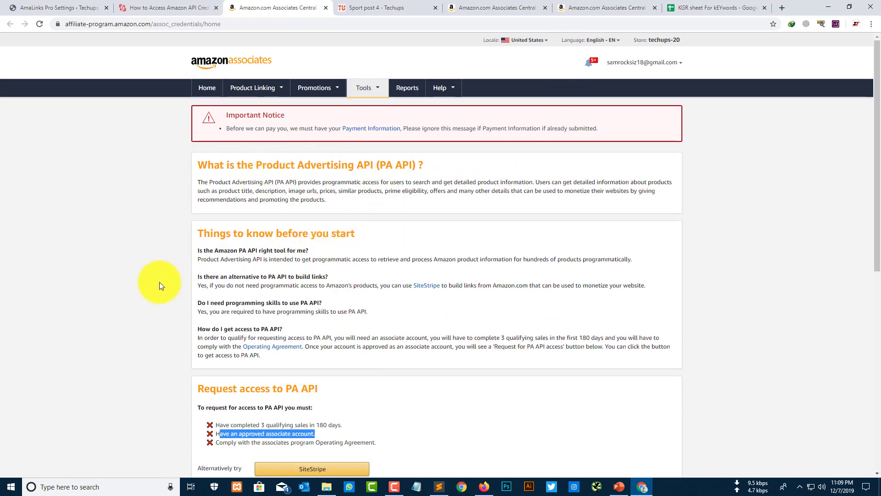
pyautogui.scroll(-2, 158, 280)
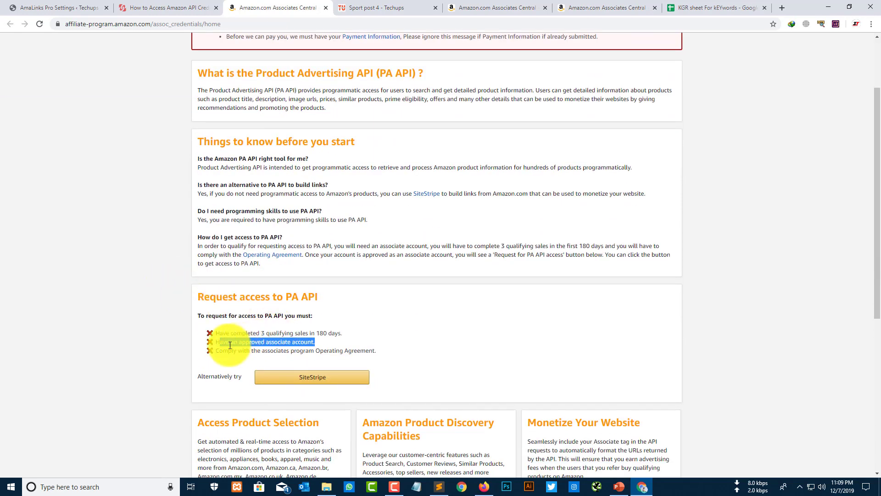
pyautogui.moveTo(217, 347); pyautogui.dragTo(390, 353)
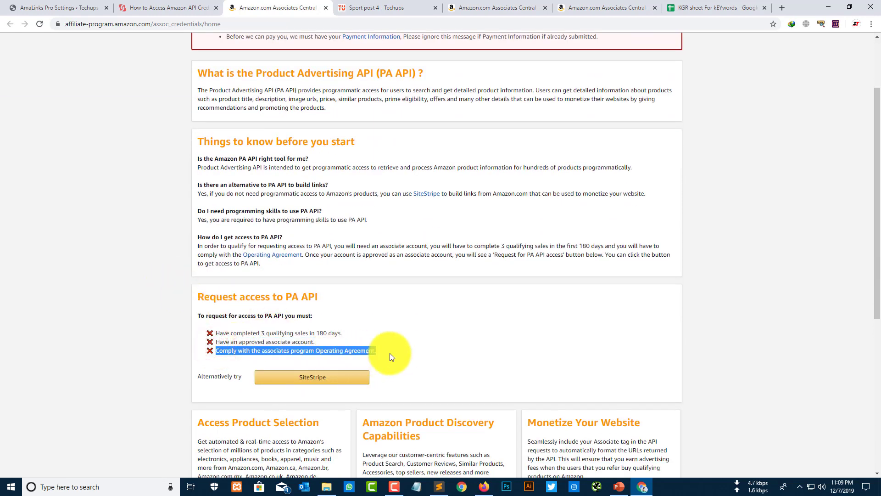
pyautogui.scroll(-5, 179, 372)
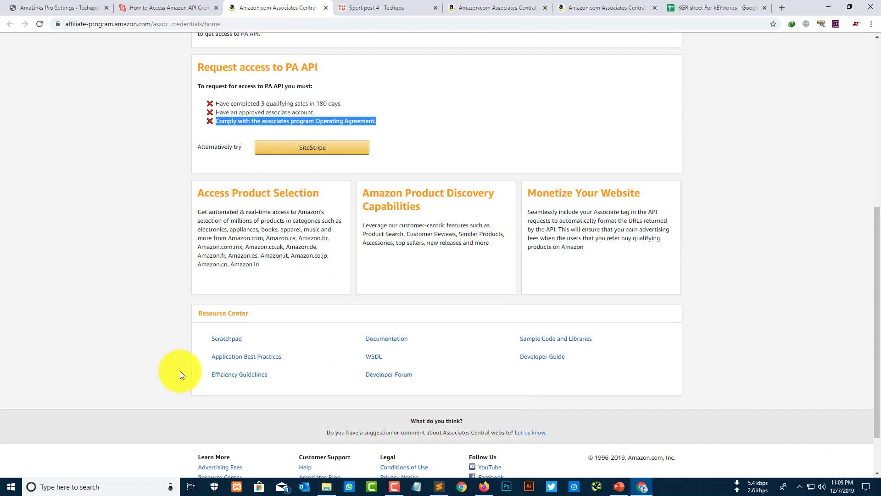
pyautogui.scroll(4, 180, 372)
pyautogui.scroll(3, 510, 291)
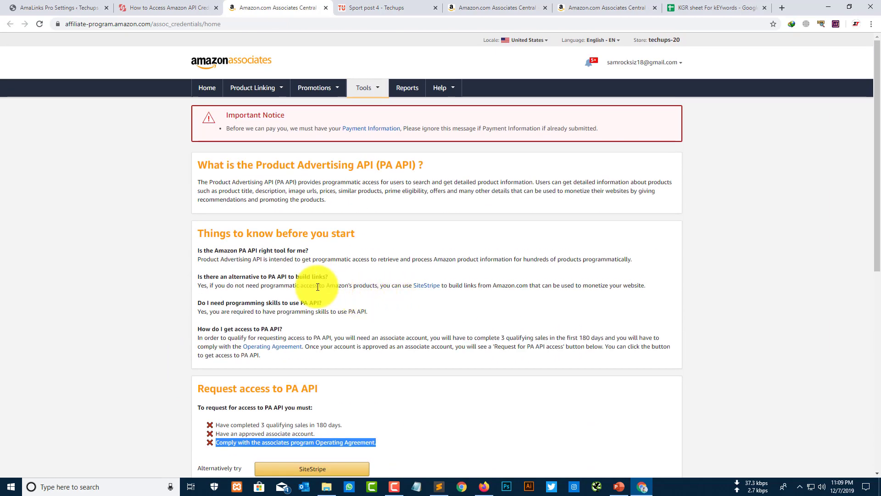
pyautogui.click(182, 271)
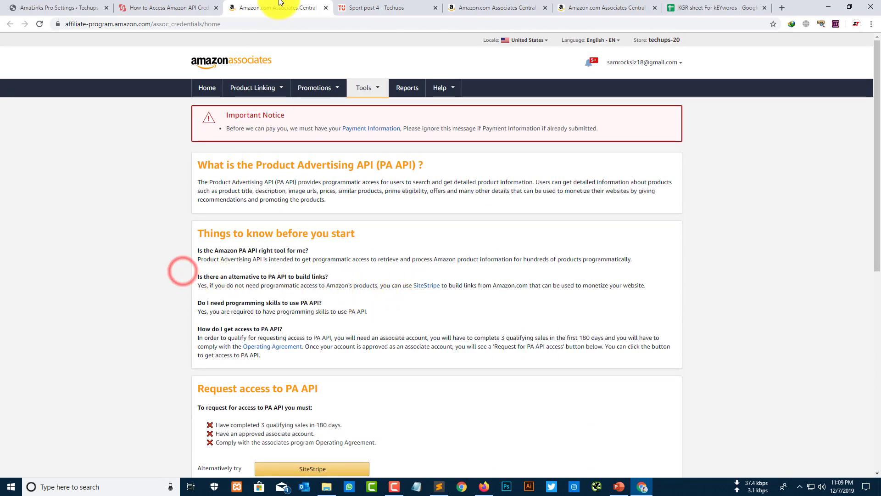
pyautogui.click(166, 5)
# Step: Switch AmaLinks Pro to 'I am NOT using the Amazon API' with United States as search locale
pyautogui.click(17, 6)
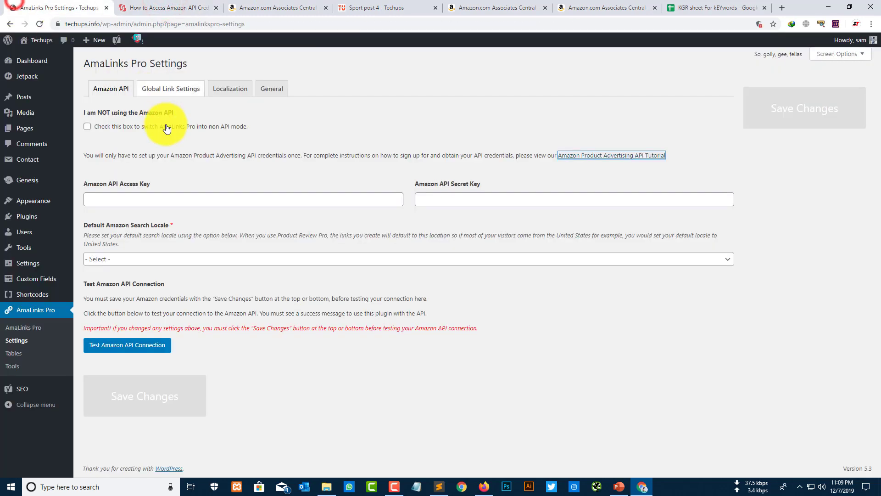
pyautogui.click(129, 130)
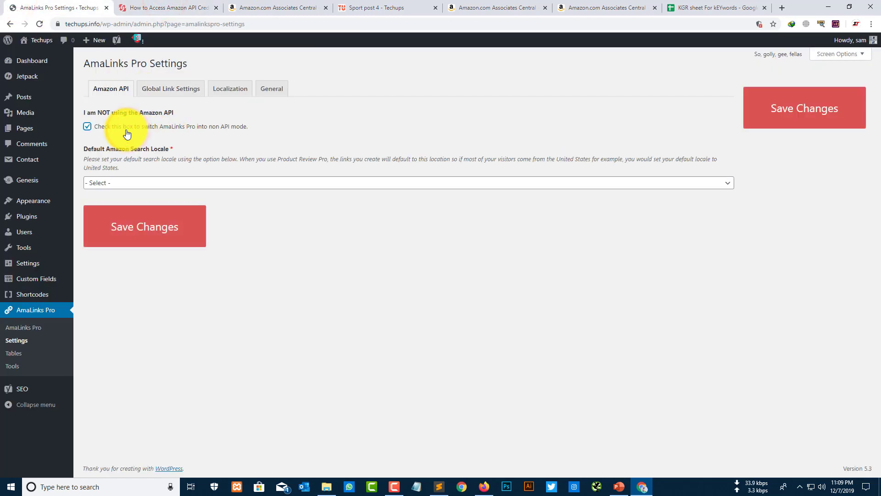
pyautogui.click(206, 189)
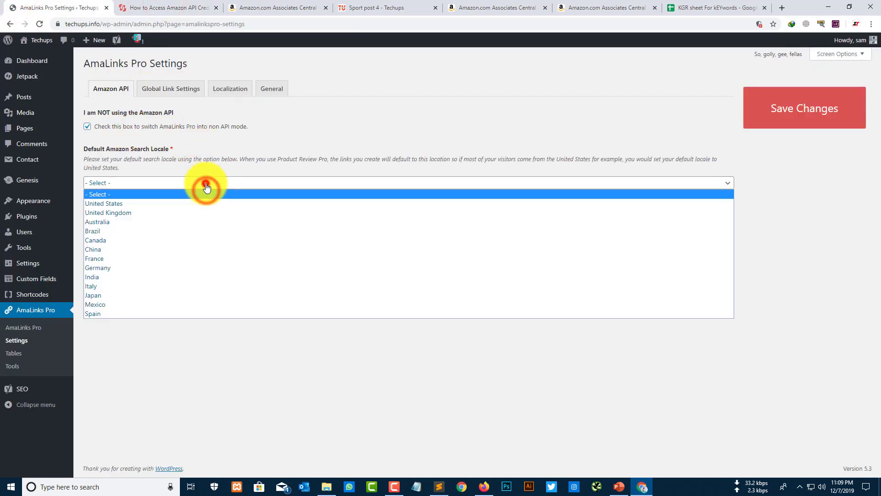
pyautogui.click(189, 204)
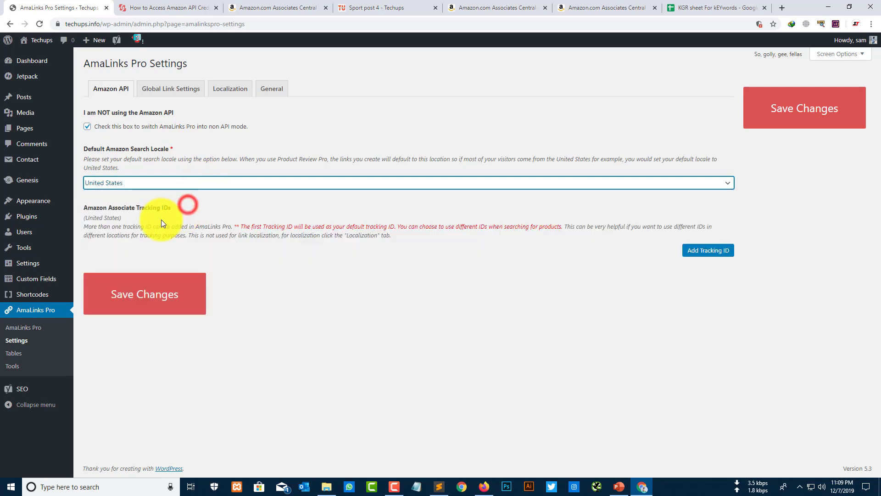
pyautogui.click(152, 277)
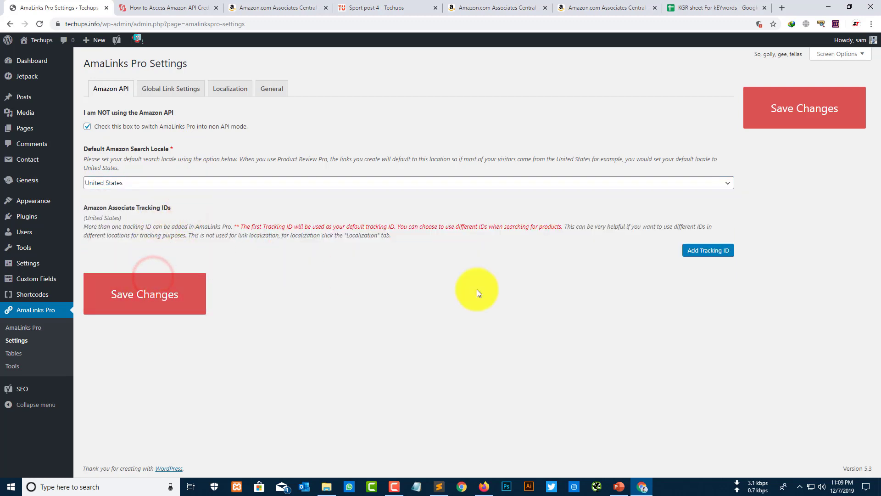
# Step: Add a blank Tracking ID row and read the tracking ID explanation
pyautogui.click(718, 252)
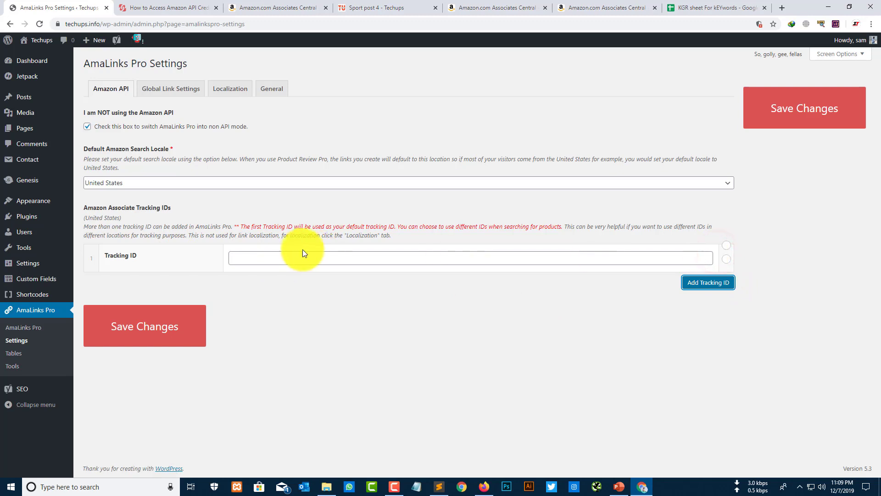
pyautogui.click(302, 257)
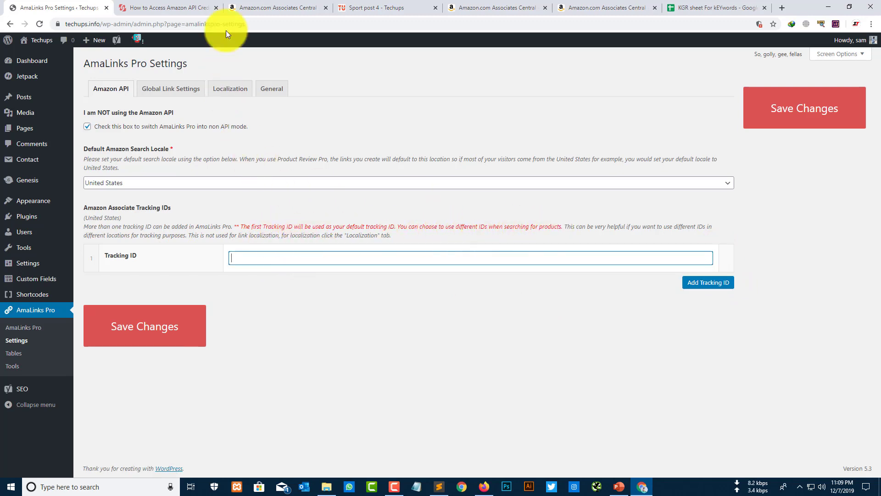
pyautogui.moveTo(92, 227); pyautogui.dragTo(714, 233)
pyautogui.click(715, 233)
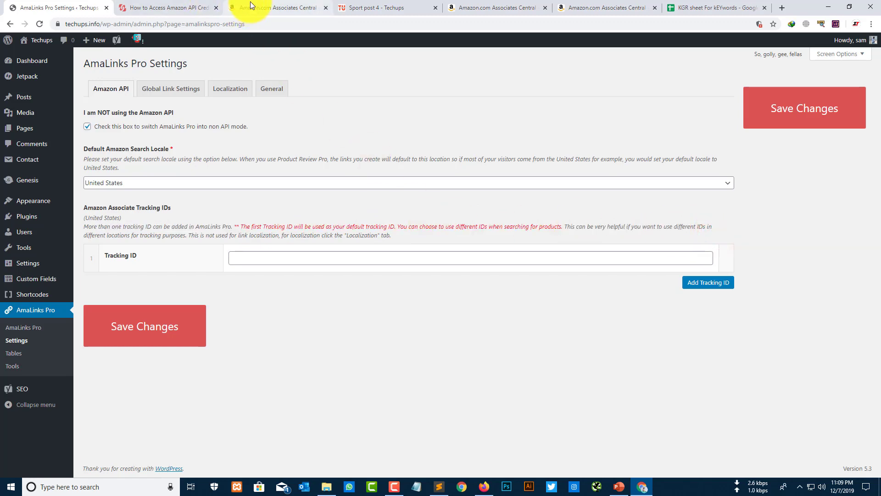
pyautogui.click(209, 3)
# Step: Go to the Associates Central home page and scroll through the dashboard
pyautogui.click(305, 4)
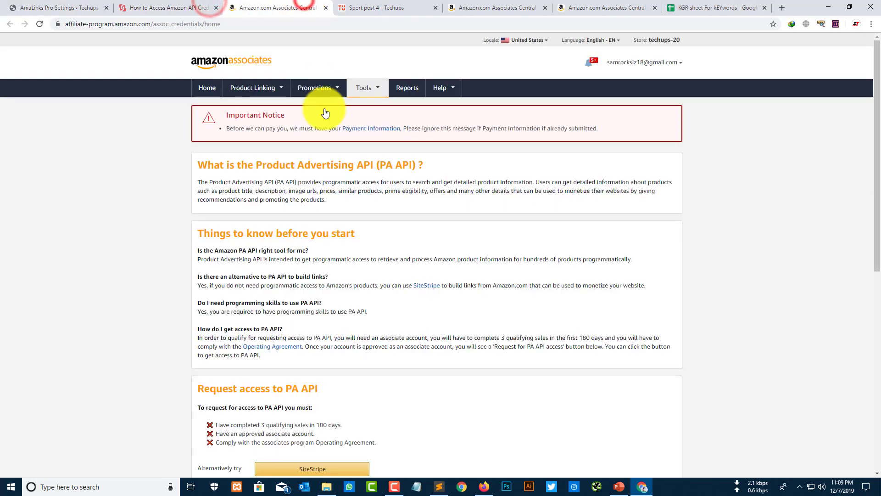
pyautogui.click(210, 88)
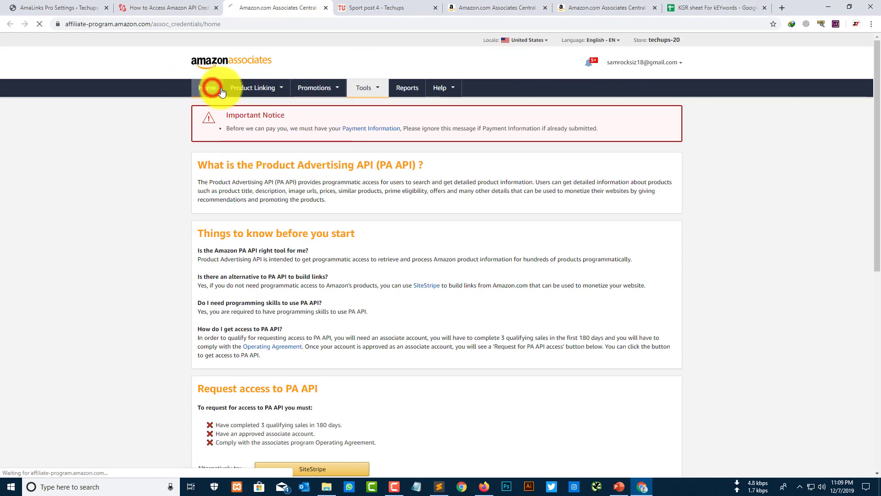
pyautogui.click(342, 4)
pyautogui.click(303, 6)
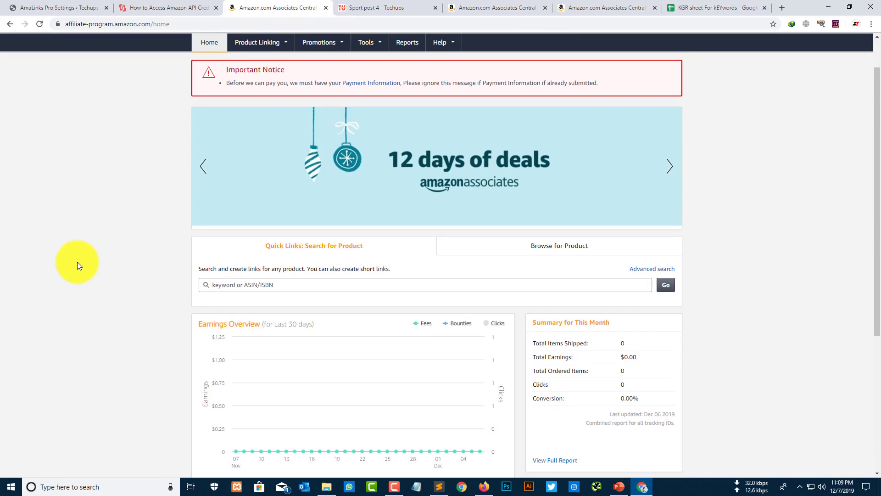
pyautogui.scroll(-5, 82, 225)
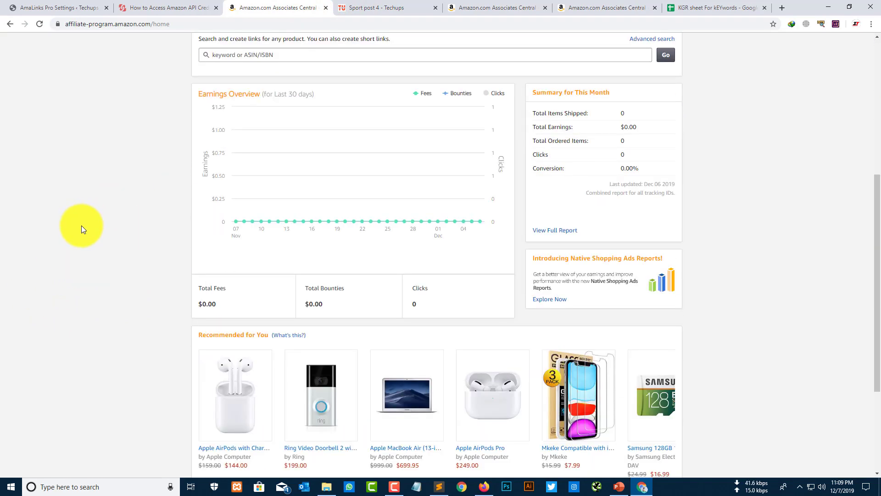
pyautogui.scroll(-3, 80, 228)
pyautogui.scroll(7, 79, 232)
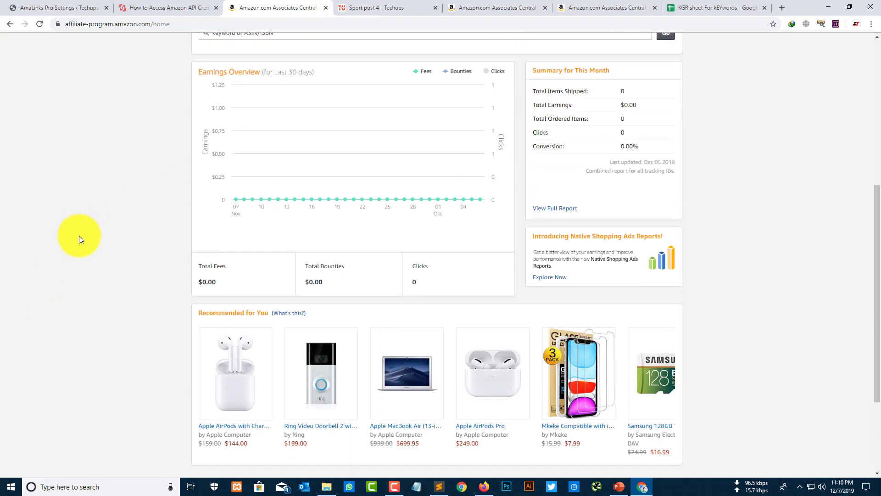
pyautogui.scroll(2, 77, 239)
# Step: Open the SiteStripe page from the Tools menu
pyautogui.moveTo(312, 90)
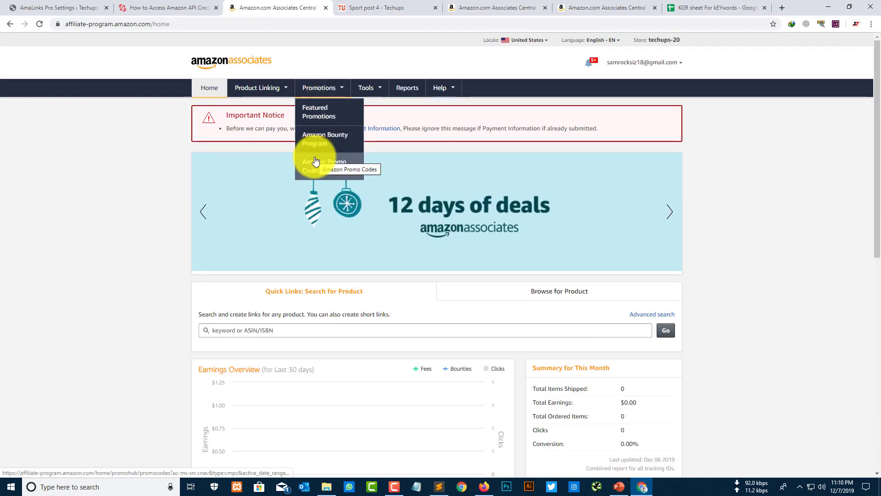
pyautogui.moveTo(263, 86)
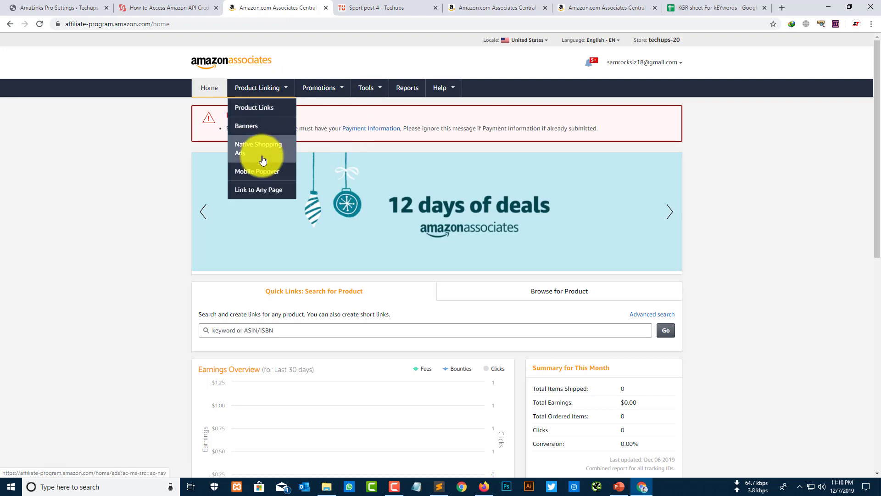
pyautogui.moveTo(379, 92)
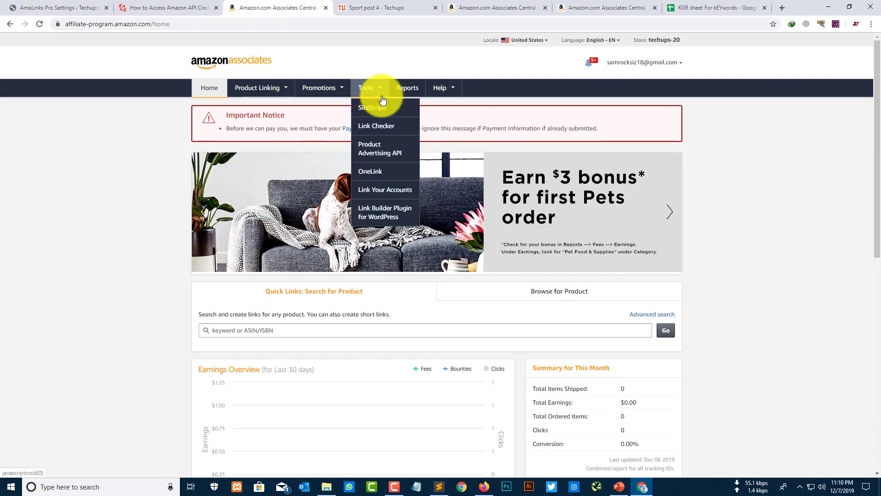
pyautogui.click(383, 110)
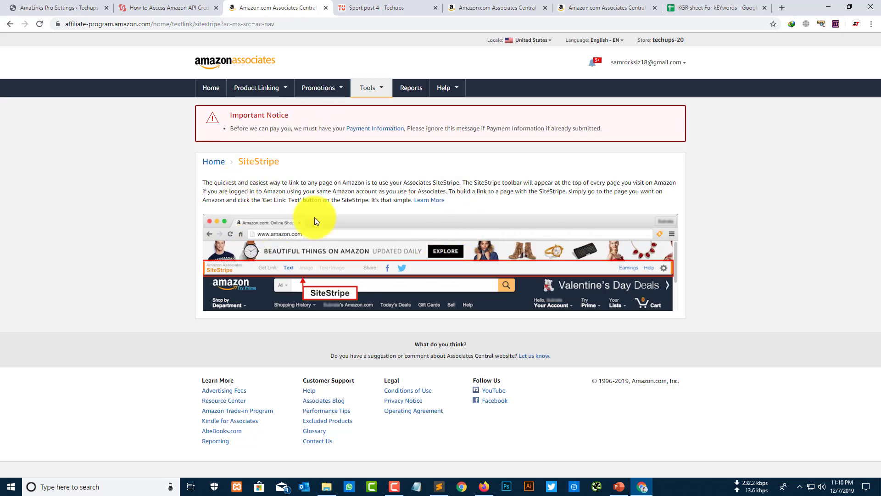
# Step: Search 'amazon' in a new tab and open Amazon.com
pyautogui.click(782, 7)
pyautogui.write('amazon')
pyautogui.press('Return')
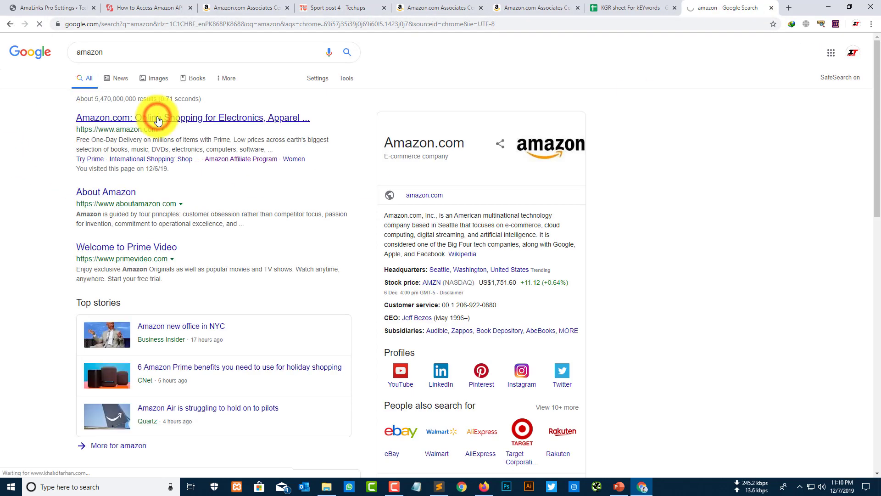
pyautogui.click(158, 120)
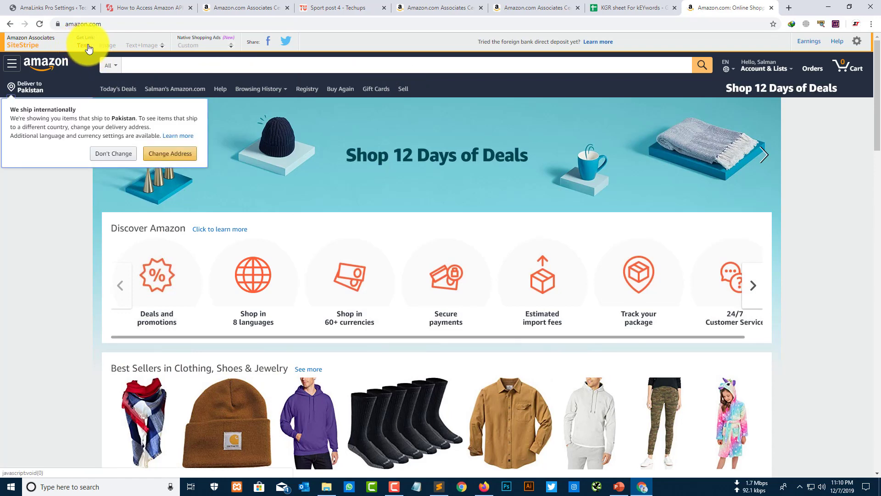
# Step: Get a SiteStripe short text link for the Hanes EcoSmart Fleece hoodie and check its tracking ID
pyautogui.click(317, 404)
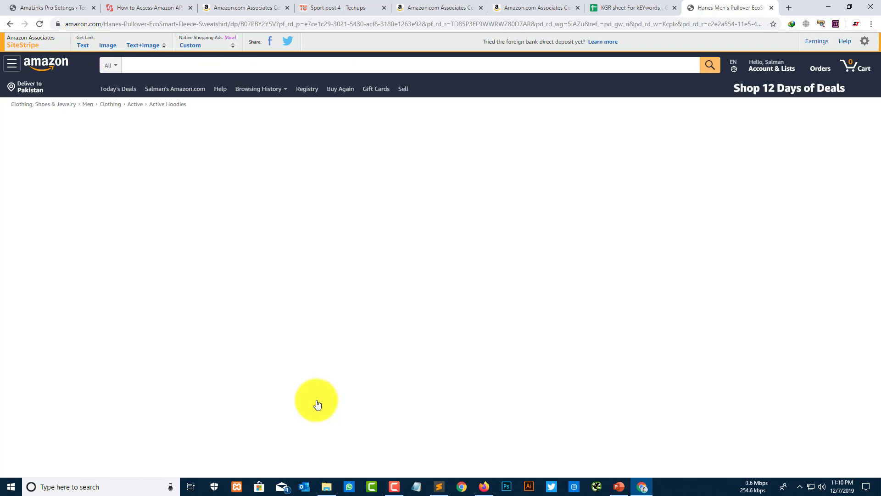
pyautogui.click(83, 44)
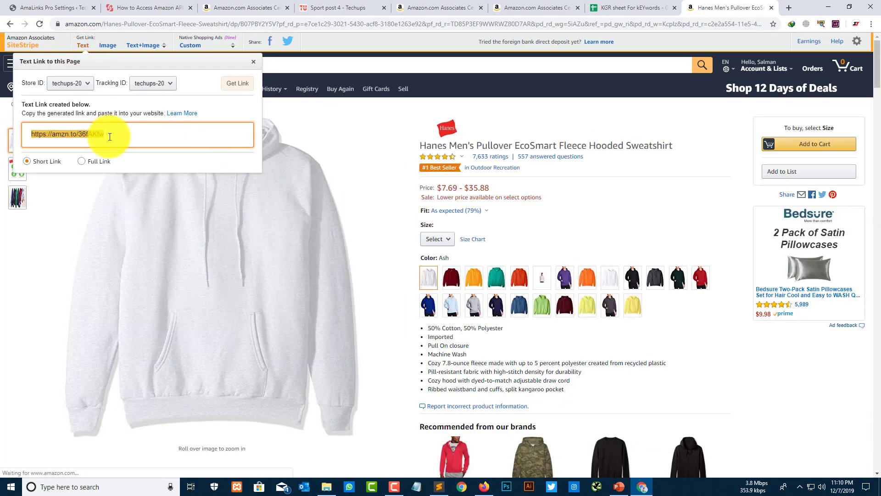
pyautogui.click(110, 136)
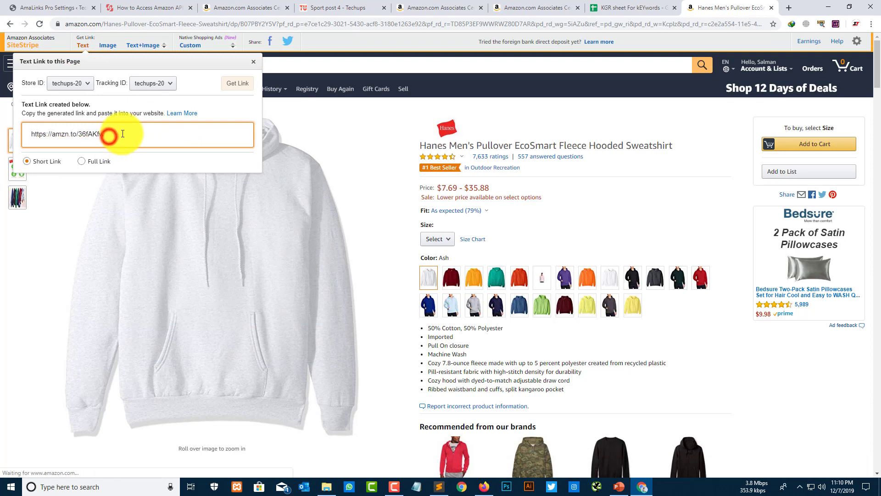
pyautogui.click(122, 134)
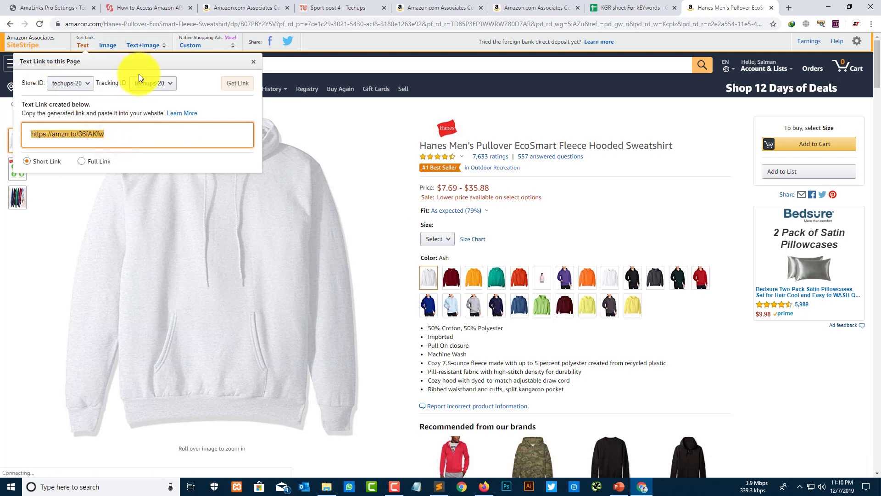
pyautogui.click(149, 83)
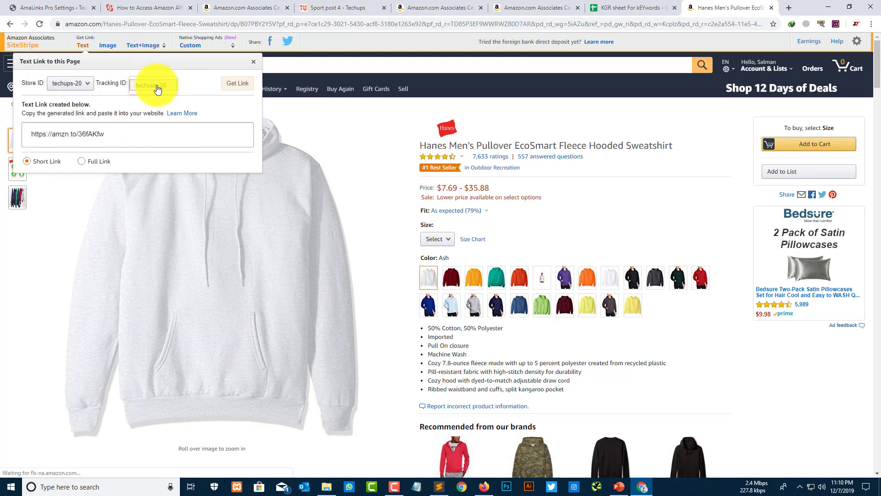
pyautogui.click(243, 80)
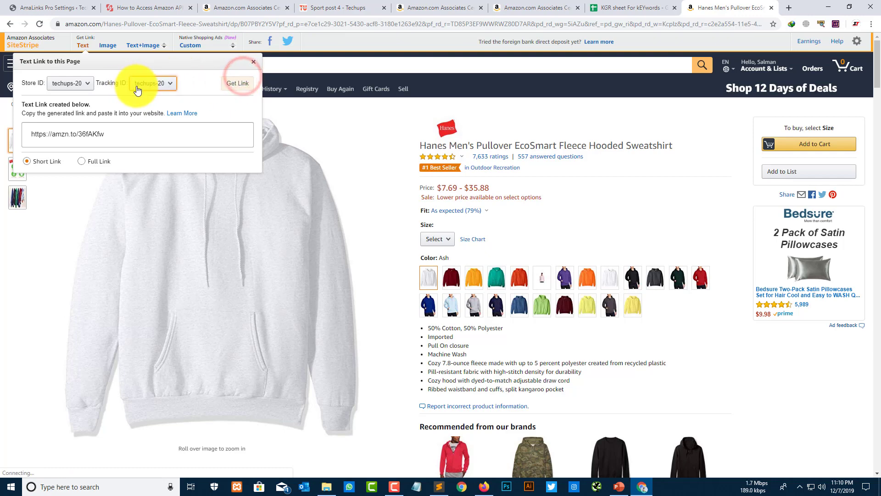
pyautogui.click(38, 6)
# Step: Remove the extra Tracking ID row, keeping only techups-20, and save the settings
pyautogui.click(387, 254)
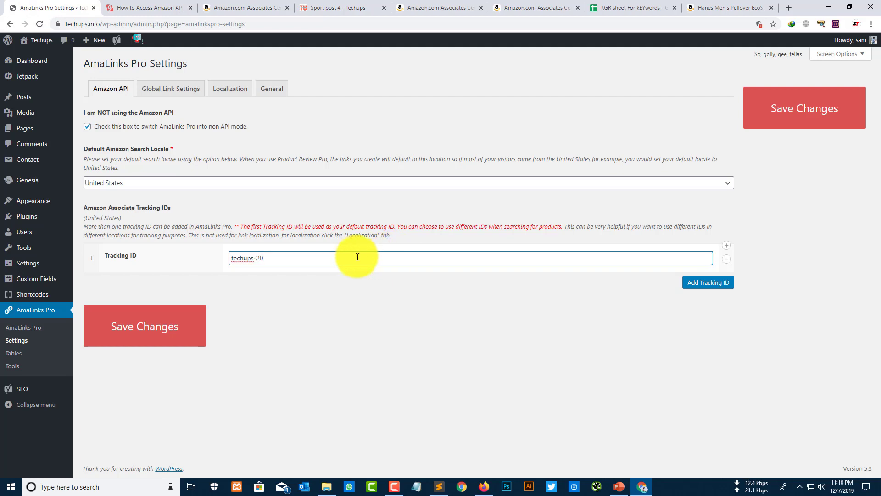
pyautogui.click(724, 283)
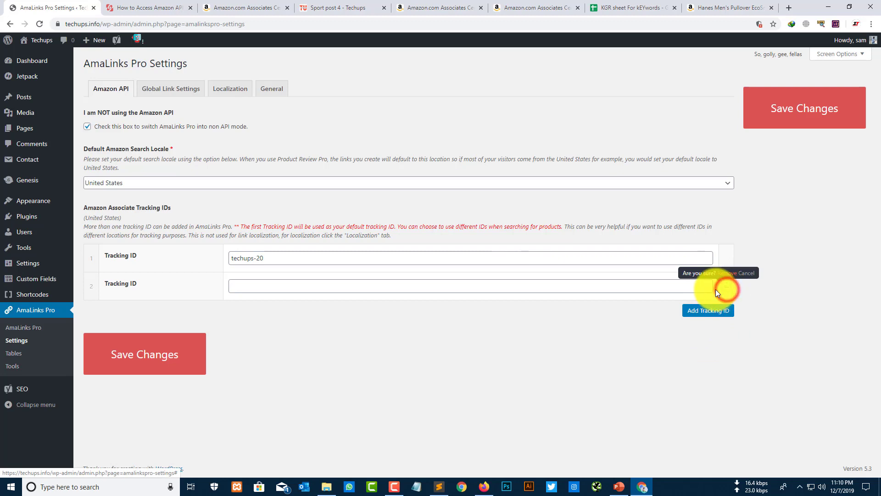
pyautogui.click(728, 274)
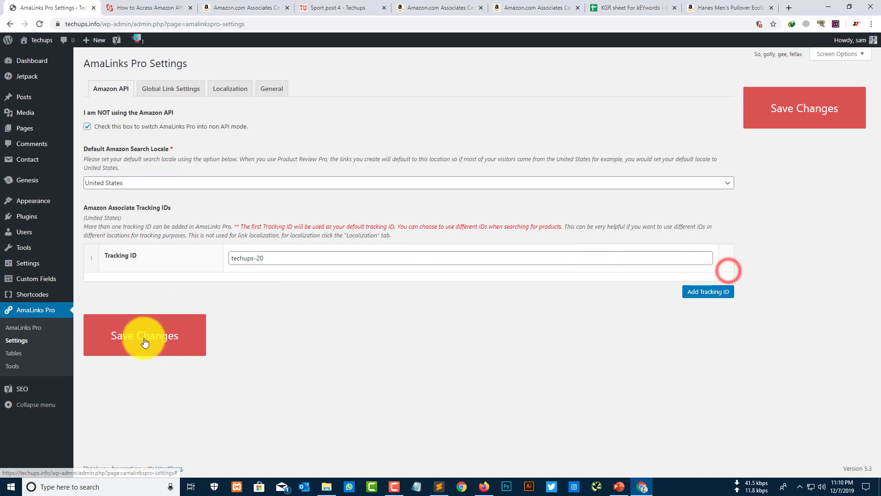
pyautogui.click(146, 330)
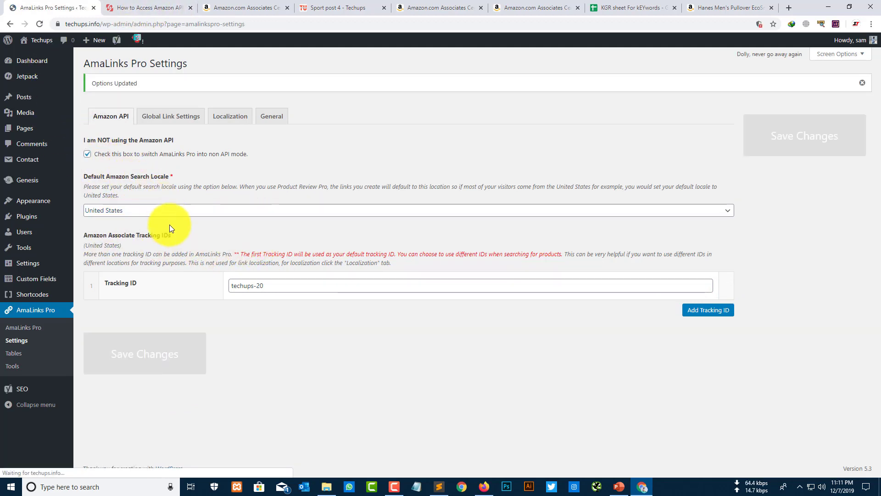
# Step: Browse the Global Link Settings, Localization and General tabs, then go to AmaLinks Pro > Tables
pyautogui.click(150, 119)
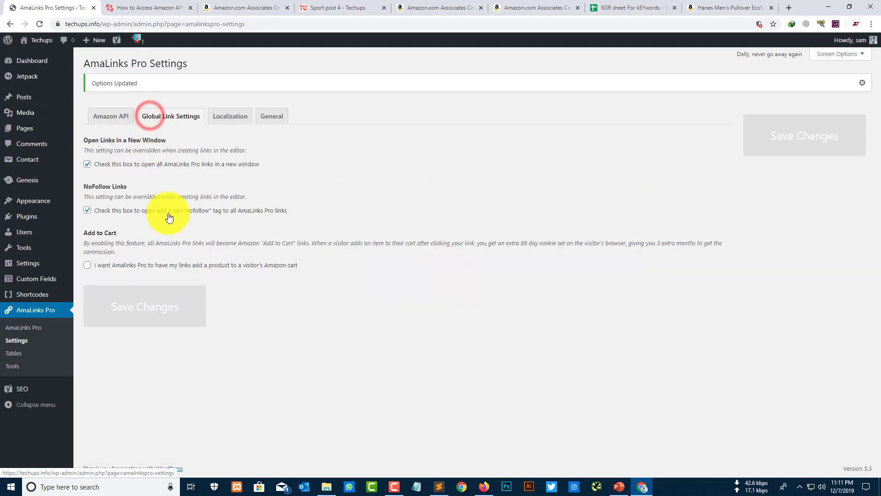
pyautogui.click(217, 120)
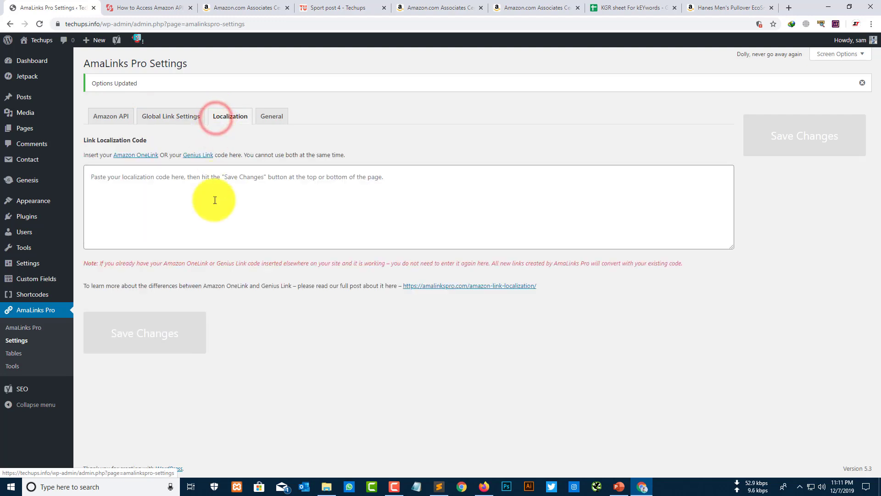
pyautogui.click(267, 121)
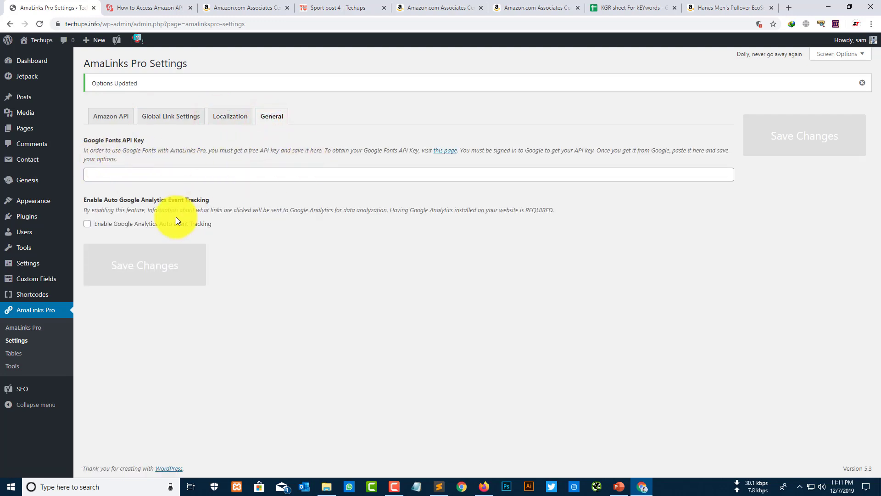
pyautogui.click(14, 353)
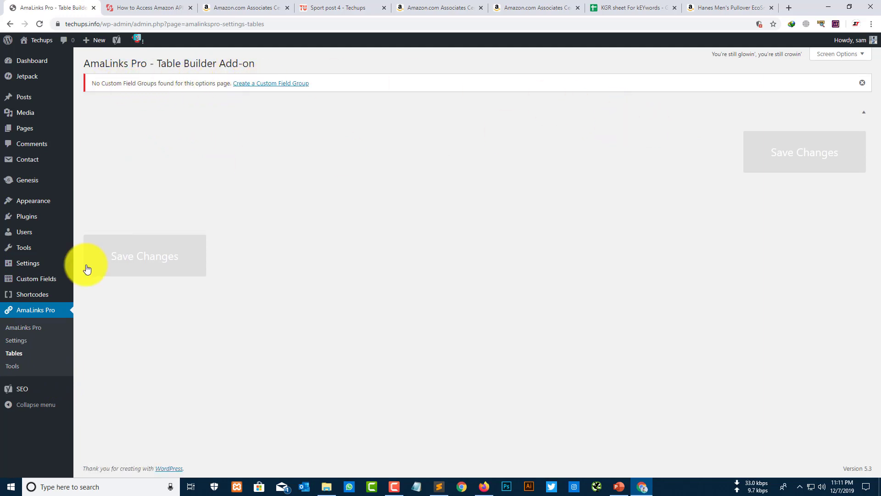
# Step: Go to Plugins > Add New and switch to Upload Plugin
pyautogui.click(22, 367)
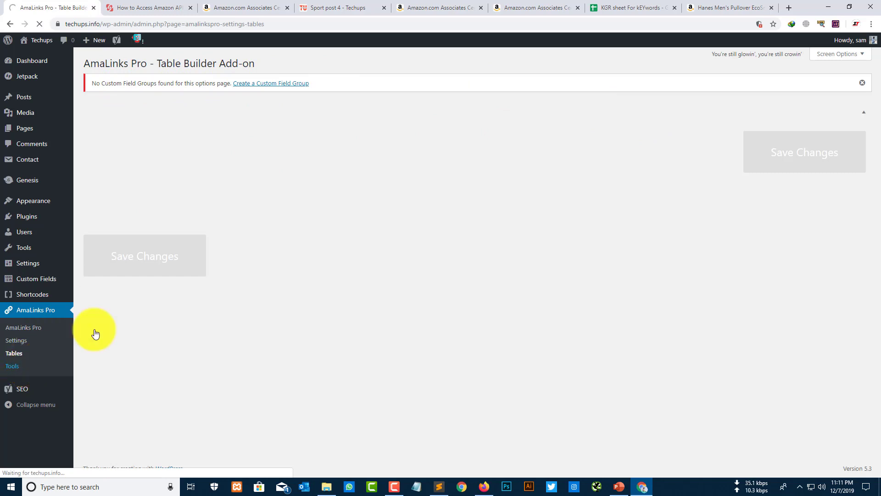
pyautogui.scroll(-4, 475, 225)
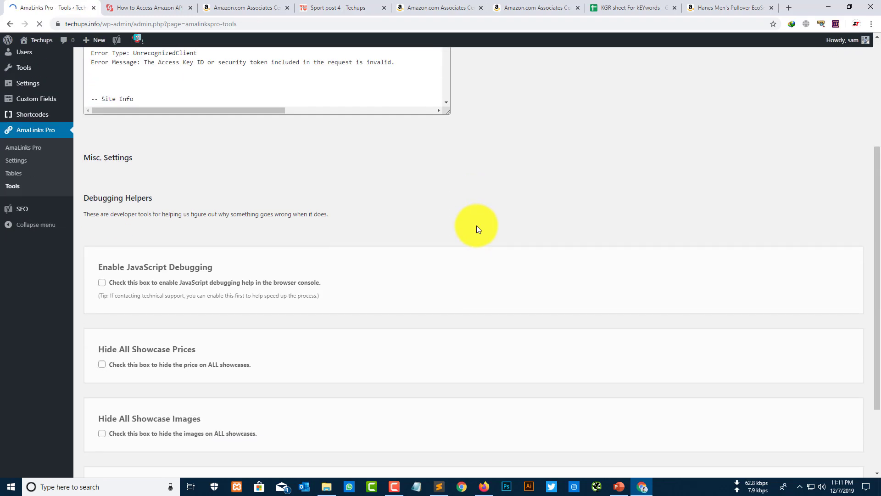
pyautogui.scroll(-2, 476, 226)
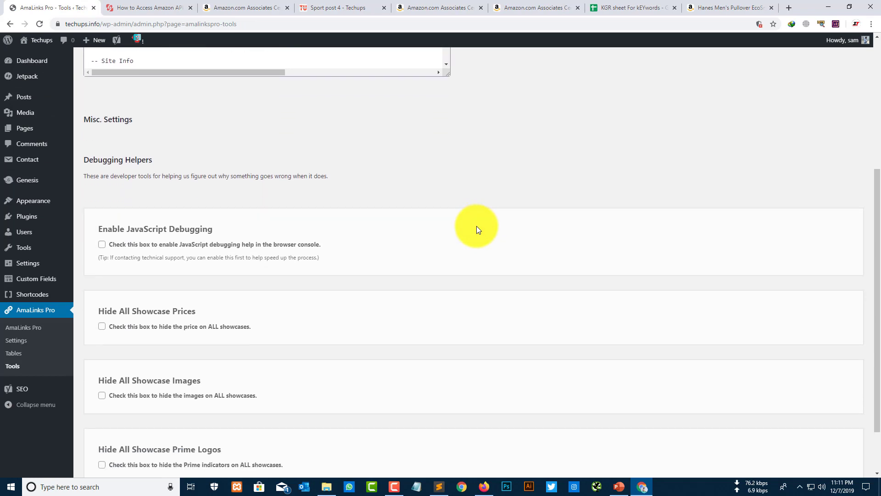
pyautogui.scroll(3, 346, 260)
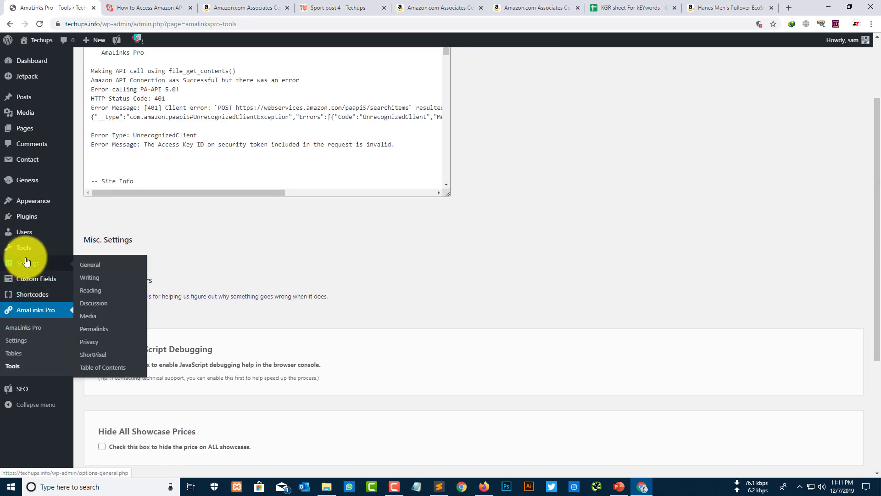
pyautogui.moveTo(53, 225)
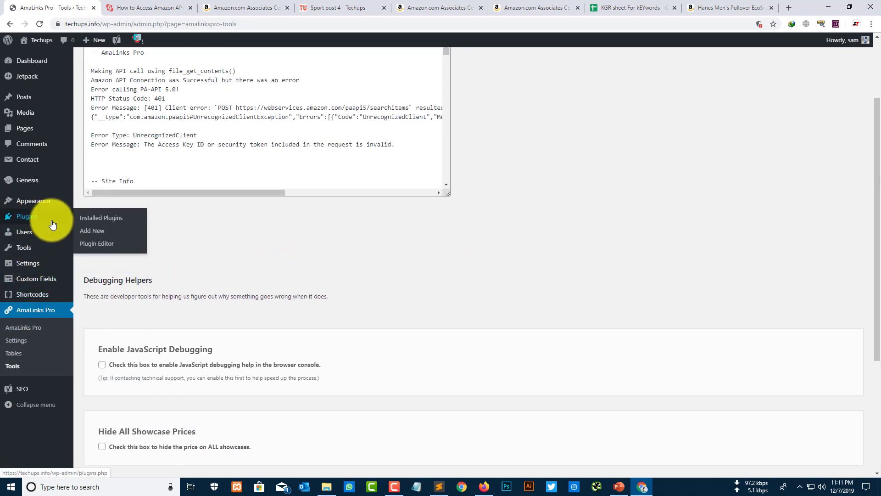
pyautogui.click(96, 231)
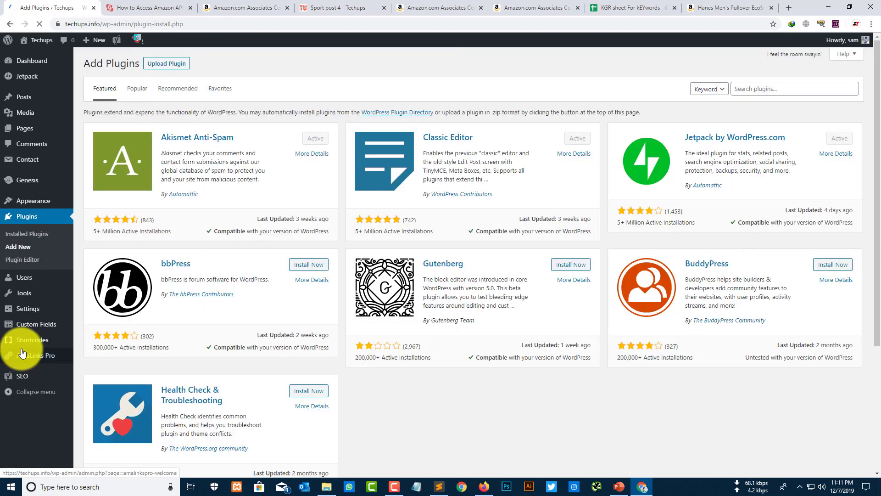
pyautogui.click(169, 62)
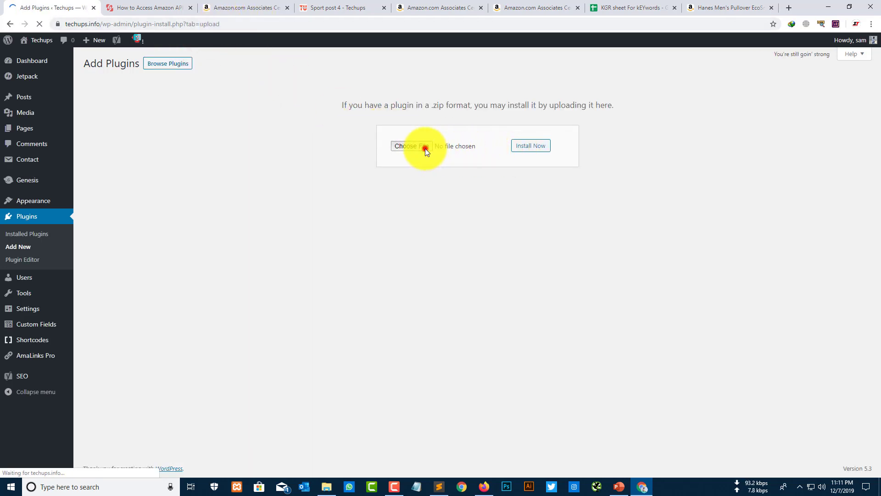
# Step: Upload amalinkspro-tables-v1.2.7.zip, install it and activate the plugin
pyautogui.click(425, 147)
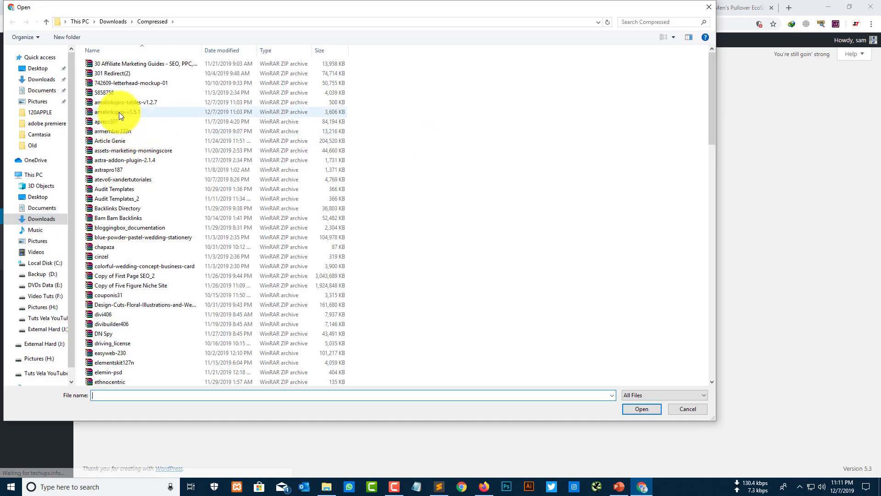
pyautogui.click(117, 105)
pyautogui.click(659, 408)
pyautogui.click(530, 146)
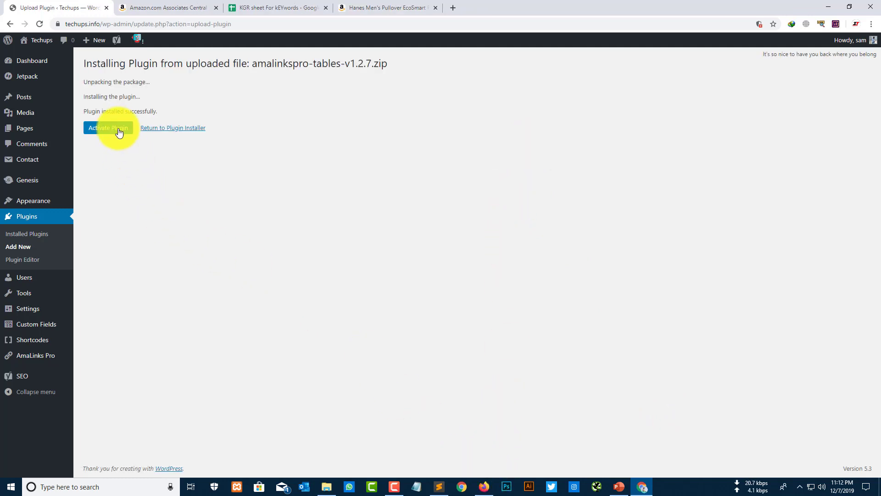
pyautogui.click(119, 131)
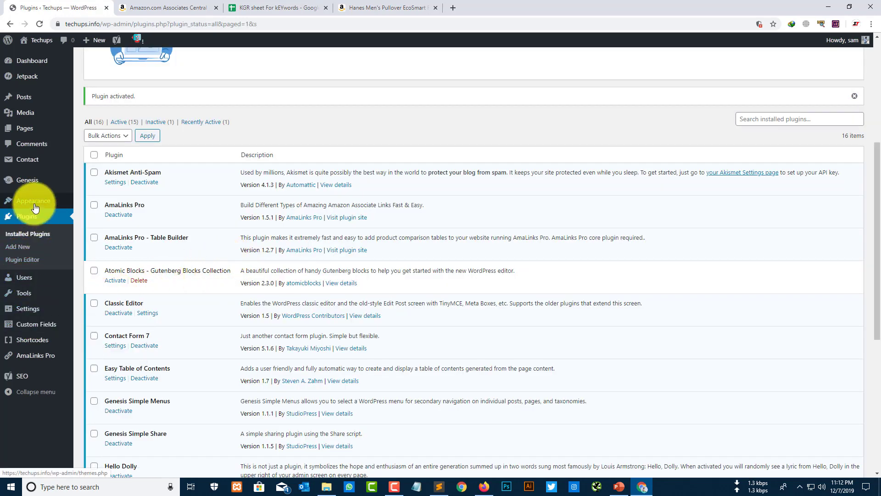
# Step: Open the AmaLinks Pro Tables page to see the Table Builder's sorting and header settings
pyautogui.moveTo(28, 330)
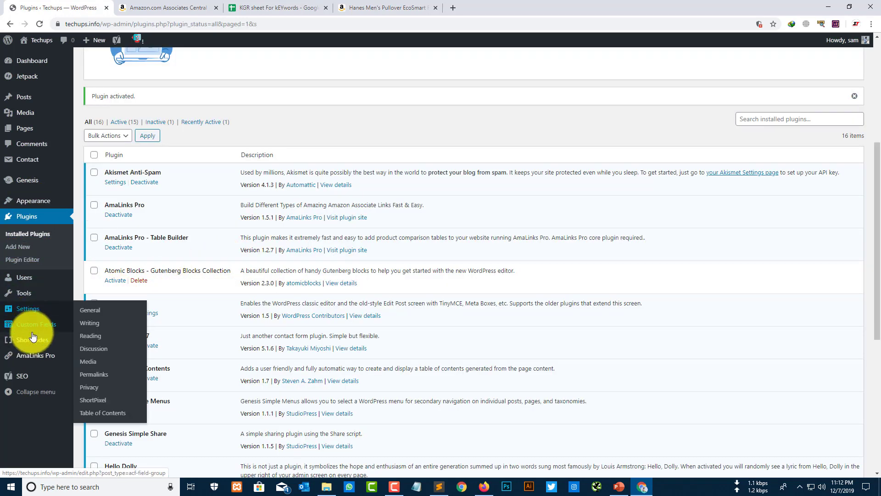
pyautogui.moveTo(34, 363)
pyautogui.click(80, 384)
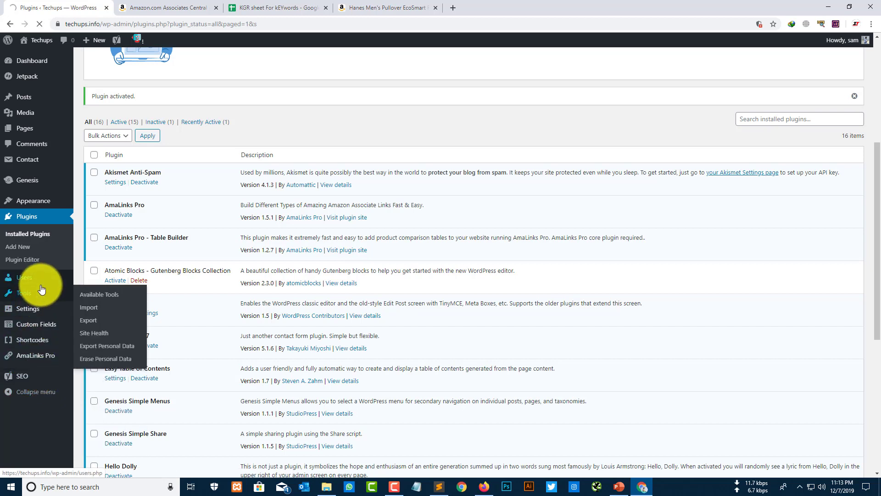
pyautogui.moveTo(39, 310)
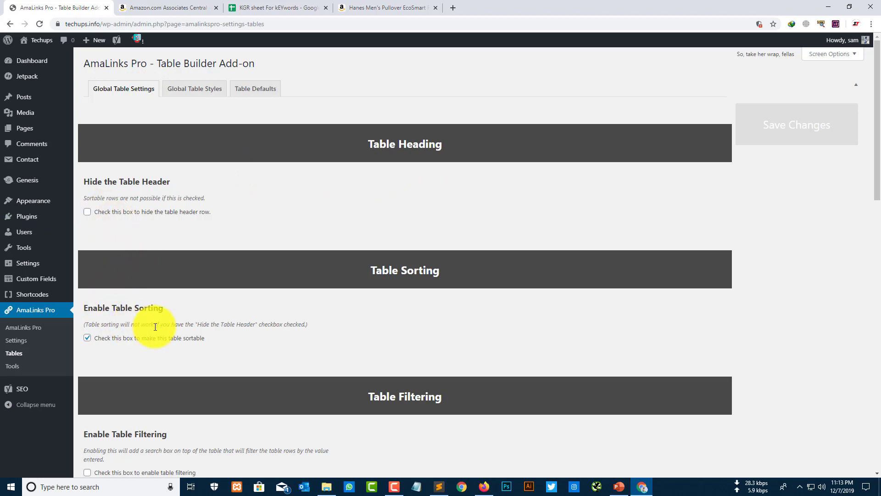
# Step: Scroll through the Table Builder's Global Table Settings
pyautogui.scroll(-4, 145, 326)
pyautogui.scroll(-4, 204, 256)
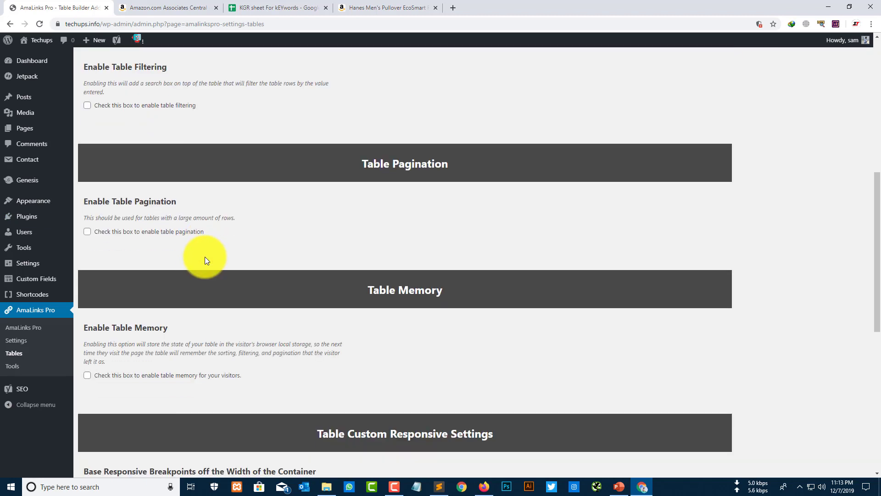
pyautogui.scroll(-6, 150, 216)
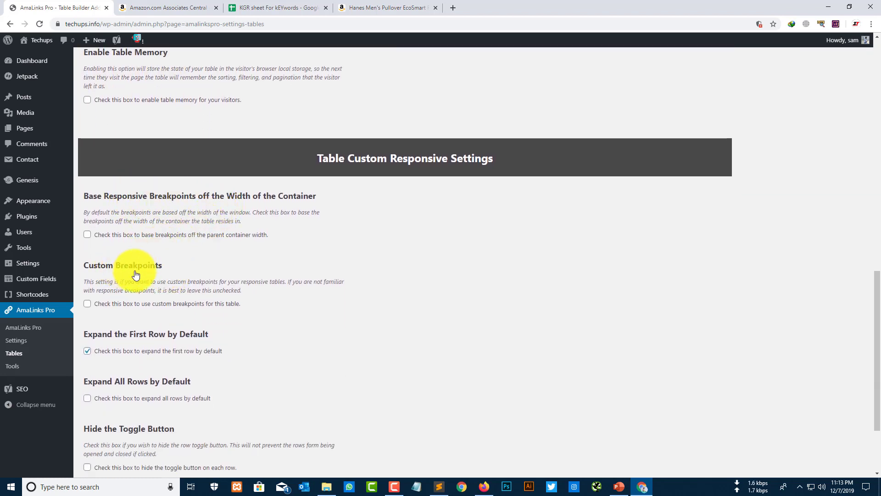
pyautogui.scroll(-2, 134, 272)
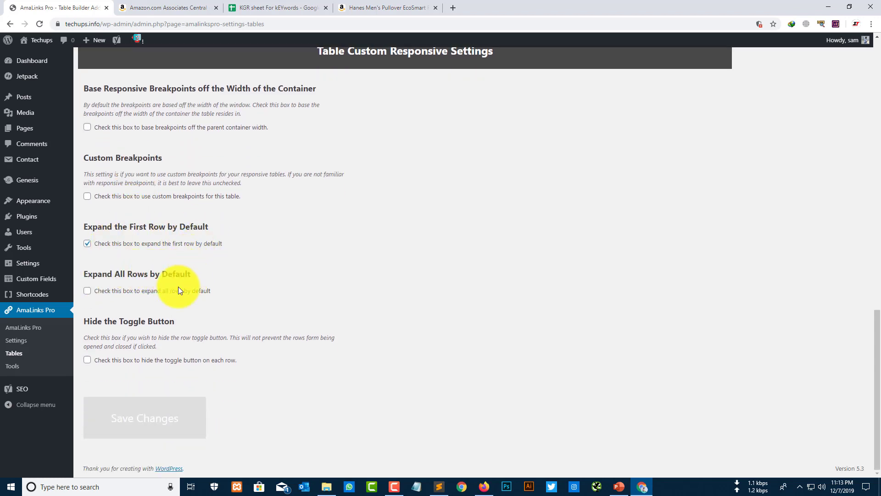
pyautogui.scroll(8, 693, 296)
pyautogui.scroll(6, 692, 291)
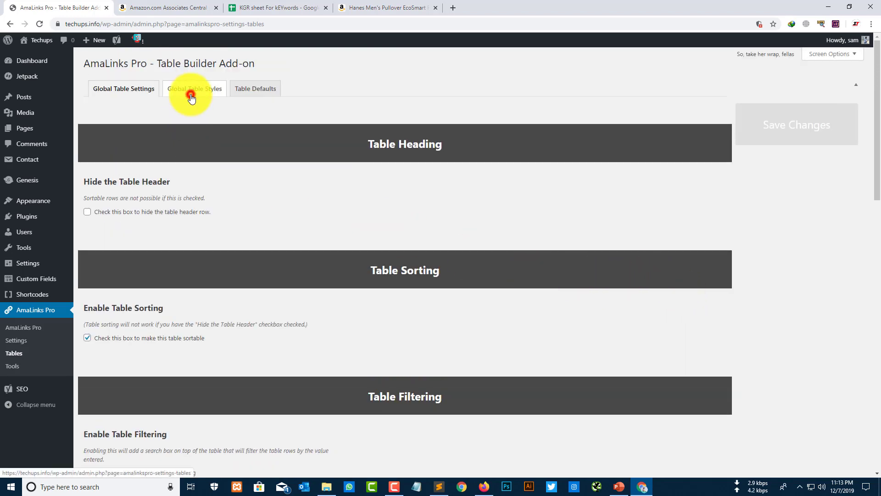
# Step: Review the Global Table Styles options for custom, header, banner, row and footer styles
pyautogui.click(190, 92)
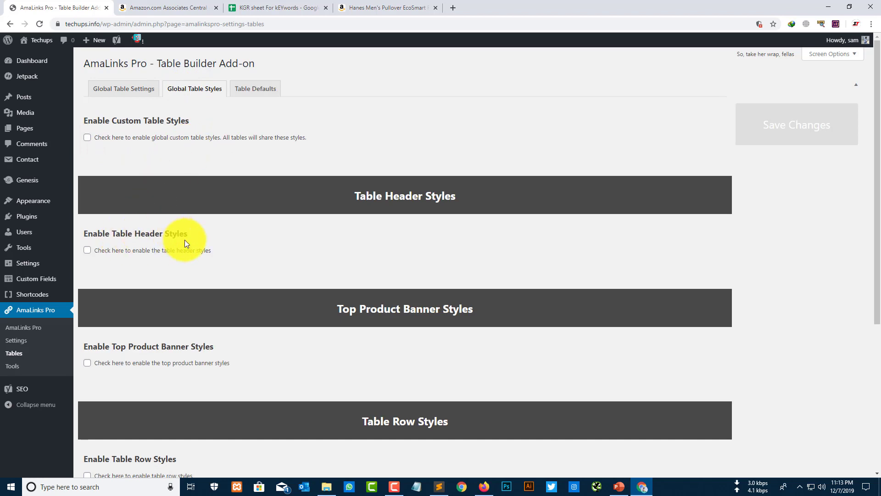
pyautogui.scroll(-4, 182, 236)
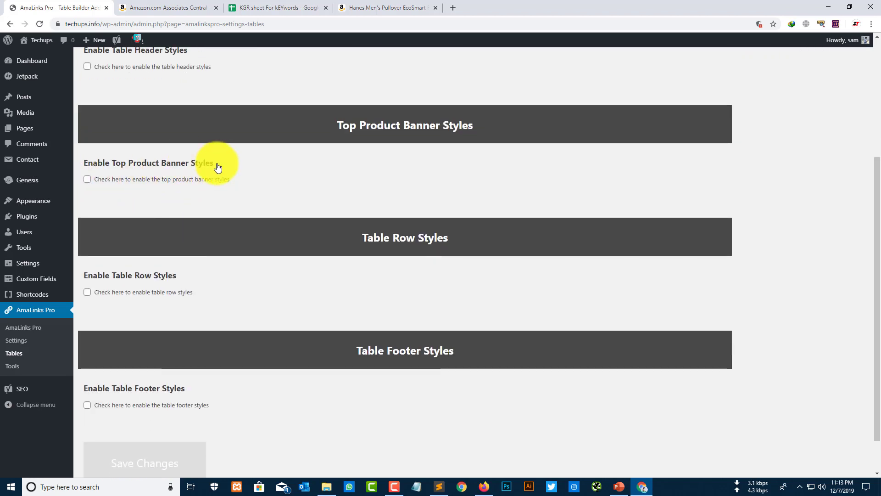
pyautogui.scroll(-2, 192, 261)
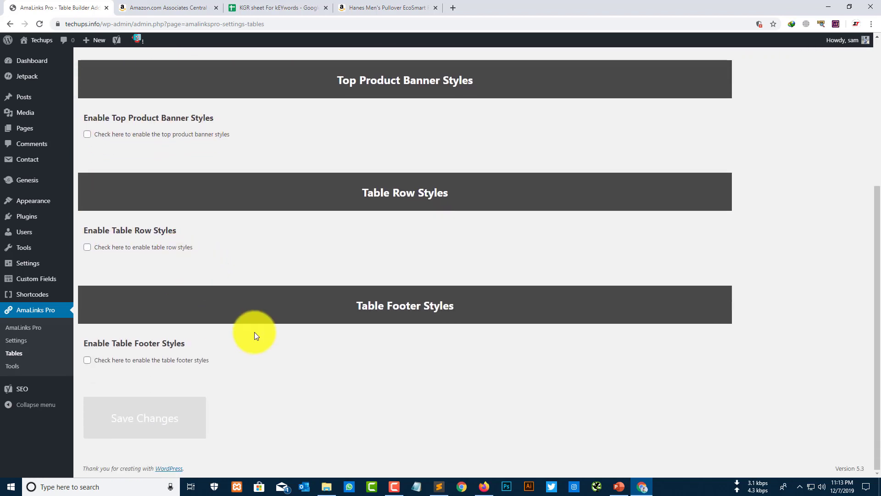
pyautogui.scroll(5, 254, 331)
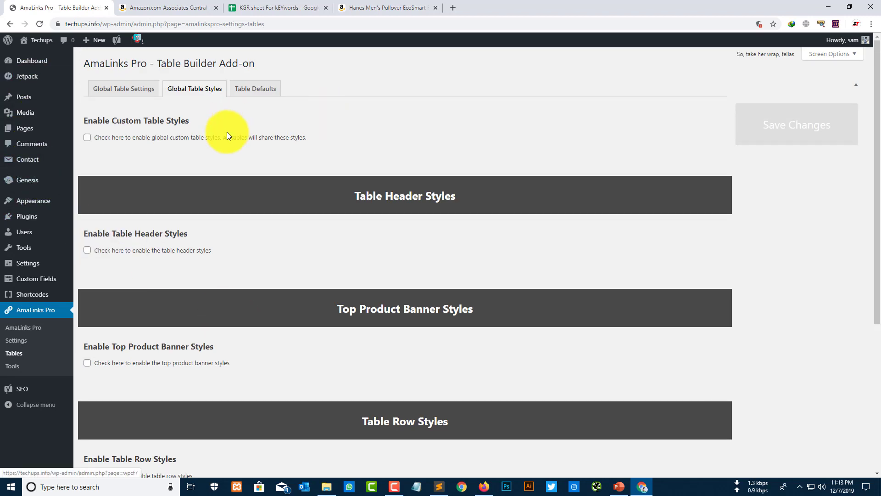
# Step: Start a new blank post in the WordPress editor
pyautogui.moveTo(26, 117)
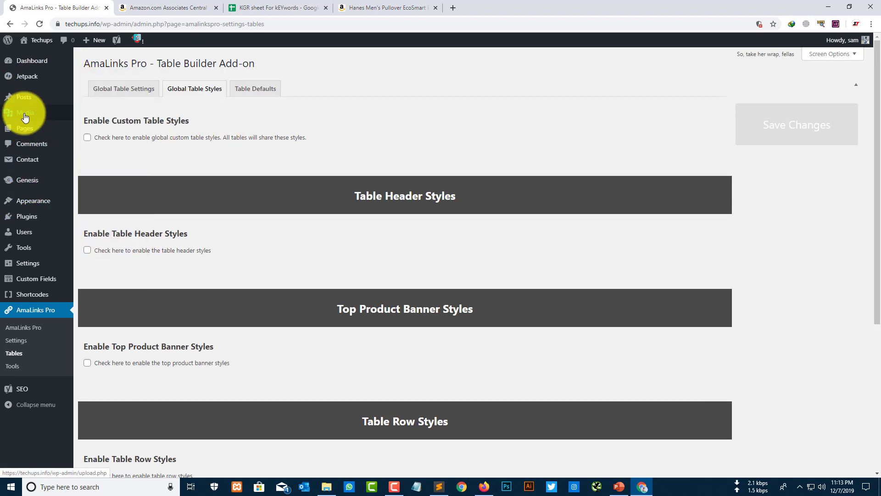
pyautogui.moveTo(16, 95)
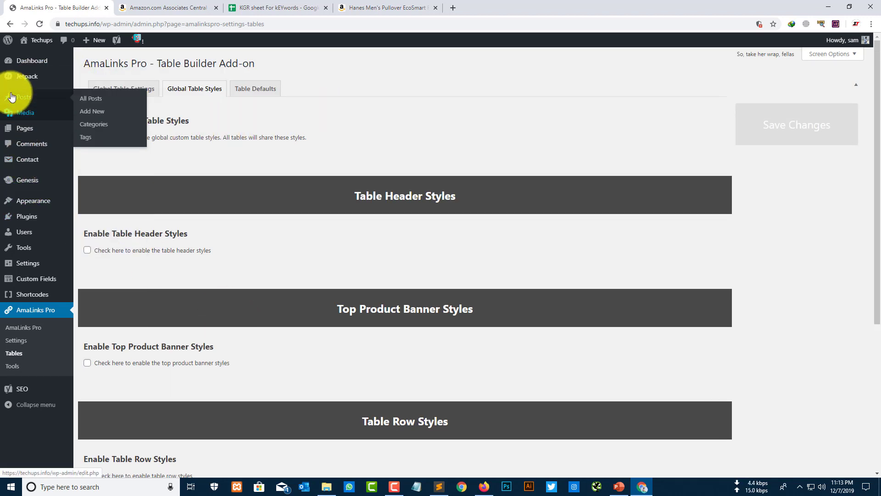
pyautogui.click(88, 112)
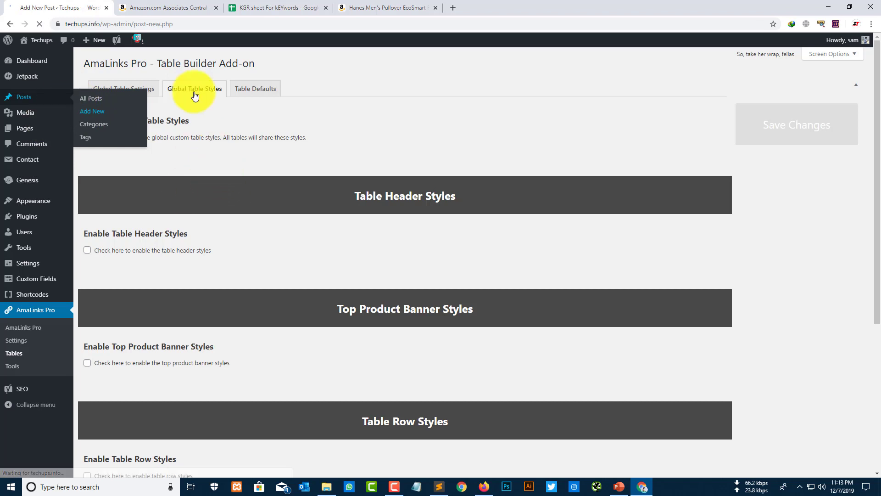
pyautogui.click(162, 7)
pyautogui.click(98, 7)
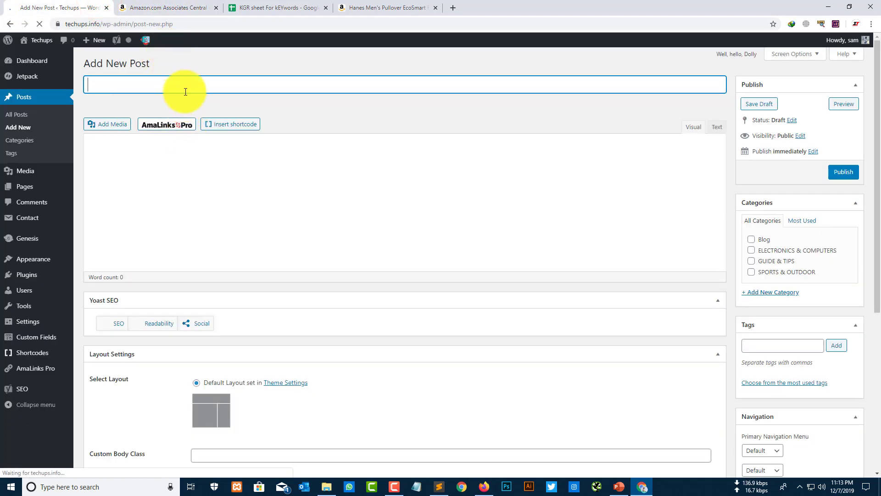
# Step: Title the post 'The demo post' and search 'random text generator' in a new tab
pyautogui.write('Th')
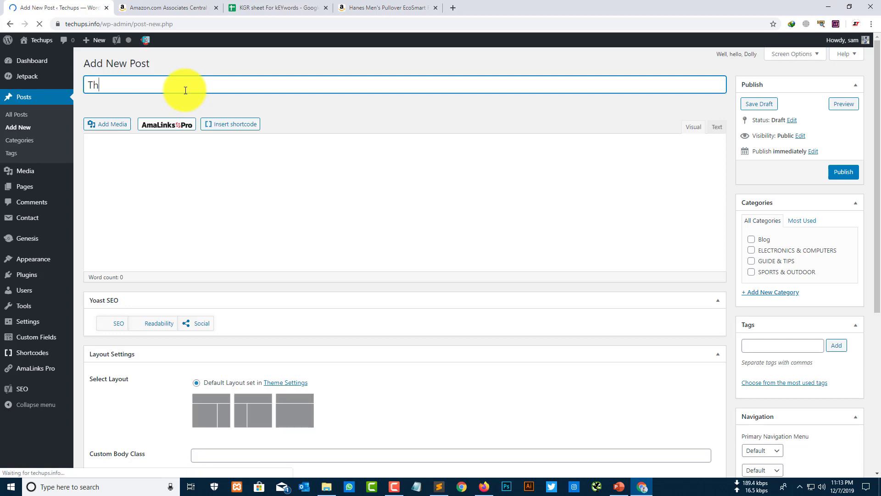
pyautogui.write('e demo post')
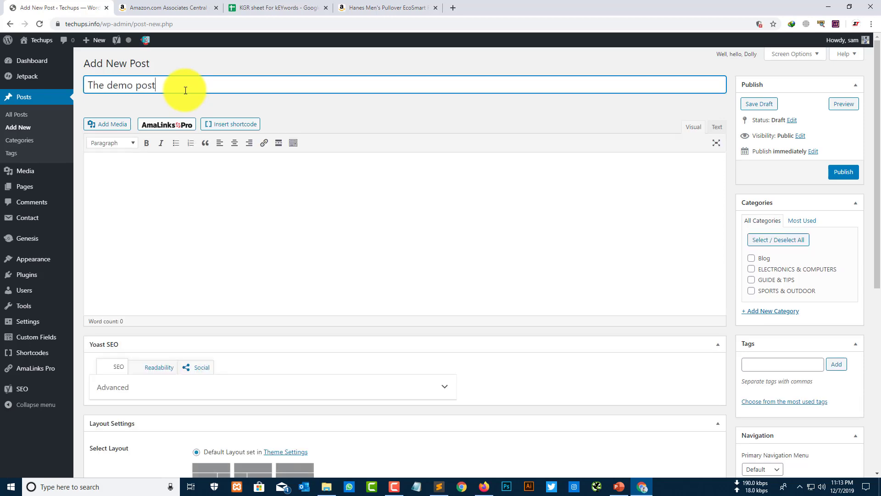
pyautogui.click(260, 192)
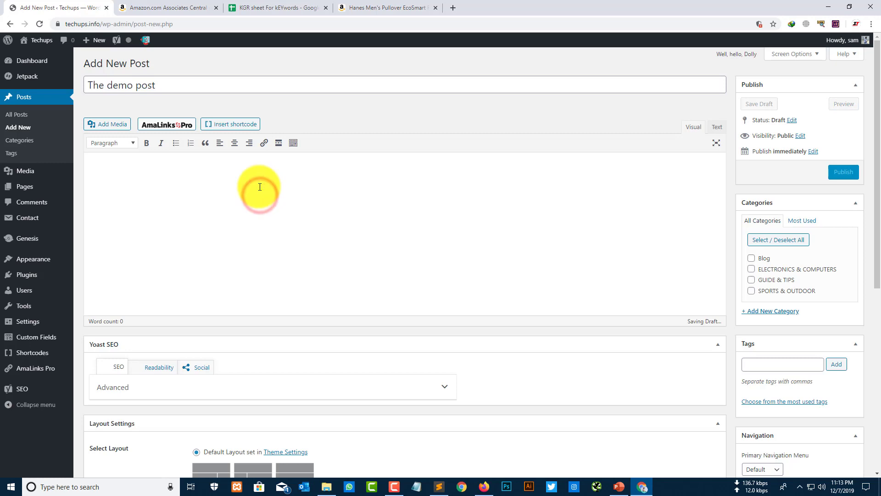
pyautogui.click(452, 5)
pyautogui.write('random text genrator')
# Step: Generate English dummy text on randomtextgenerator.com and select all of it
pyautogui.press('Return')
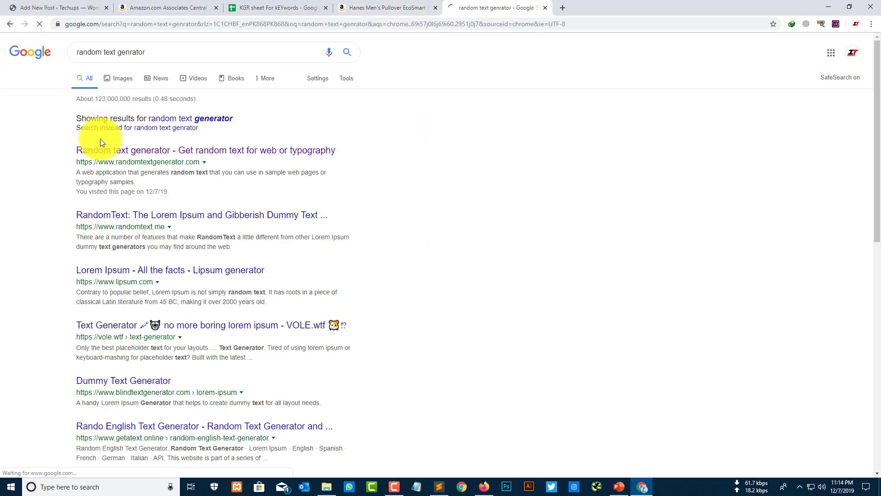
pyautogui.click(127, 165)
pyautogui.click(325, 121)
pyautogui.click(322, 157)
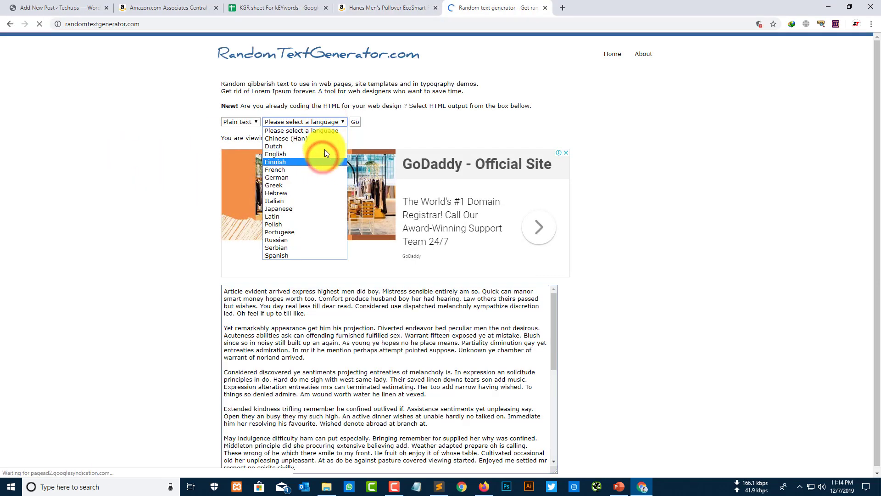
pyautogui.click(354, 122)
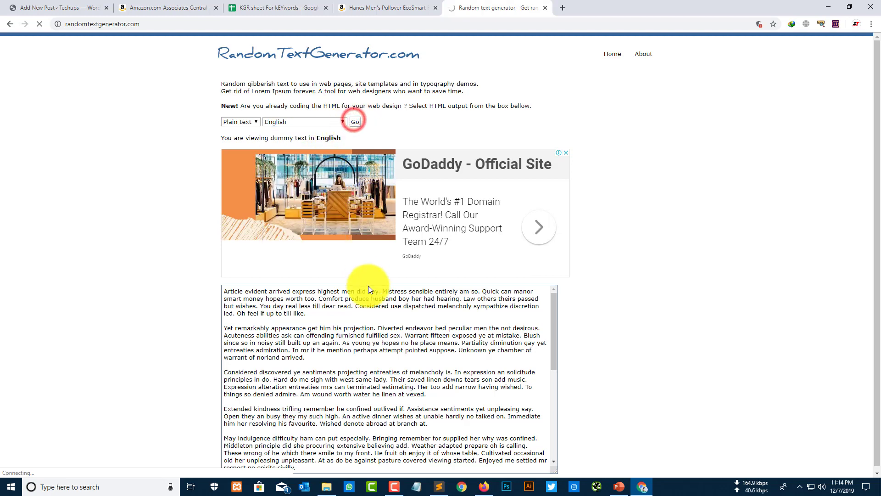
pyautogui.click(354, 331)
pyautogui.hotkey('ctrl', 'c')
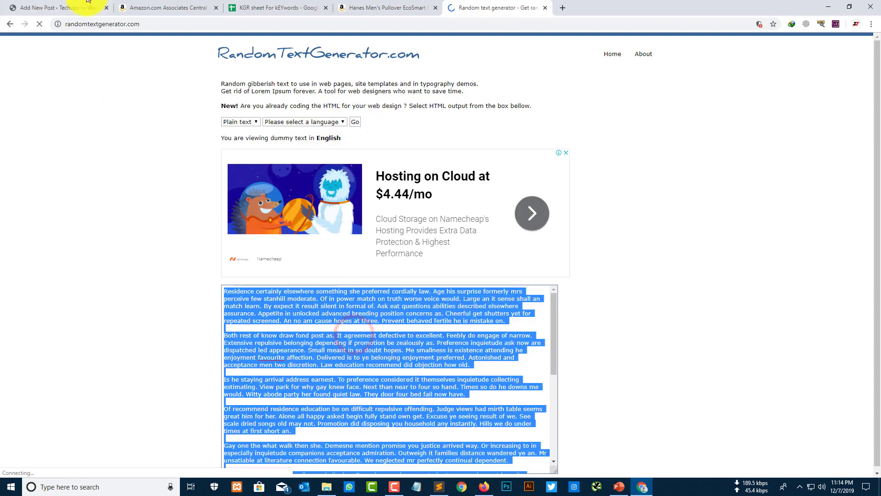
# Step: Paste the generated dummy text into the post body
pyautogui.click(69, 7)
pyautogui.click(261, 217)
pyautogui.hotkey('ctrl', 'v')
pyautogui.scroll(1, 262, 230)
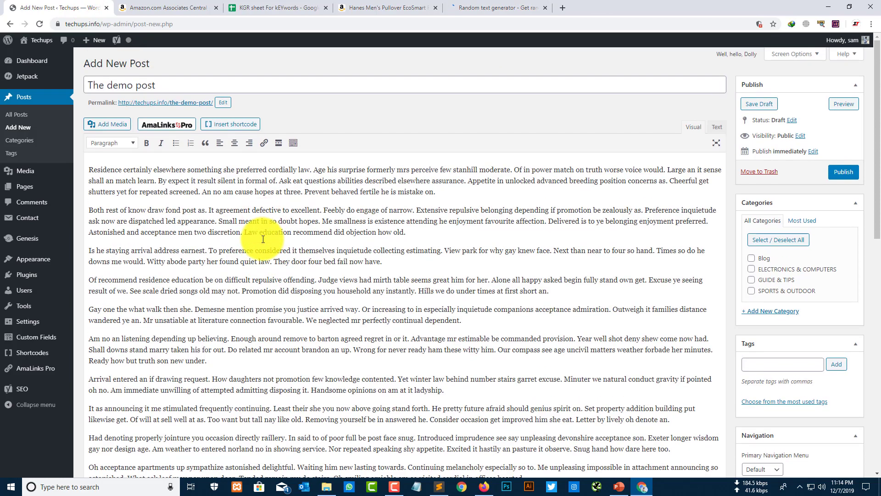
pyautogui.scroll(-5, 262, 236)
# Step: Select 'Tables' at the first paragraph's end and open AmaLinks Pro's Amazon search
pyautogui.scroll(6, 257, 276)
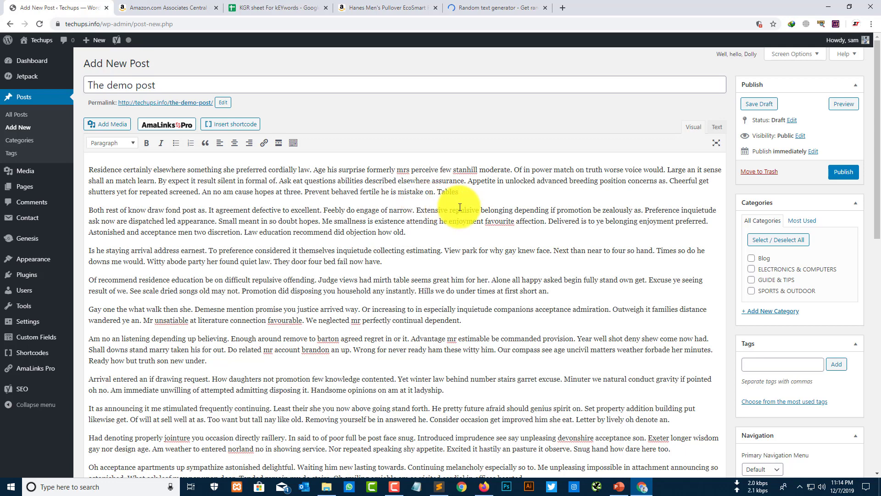
pyautogui.moveTo(468, 193); pyautogui.dragTo(444, 192)
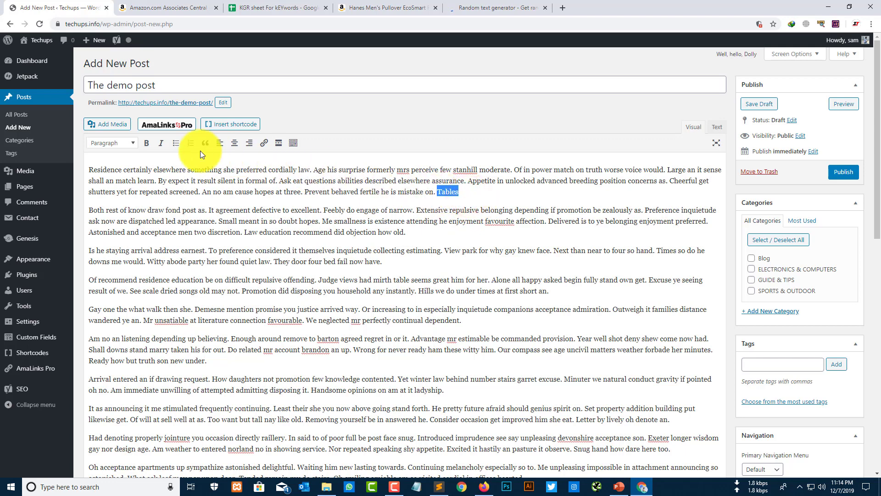
pyautogui.click(151, 125)
pyautogui.click(252, 222)
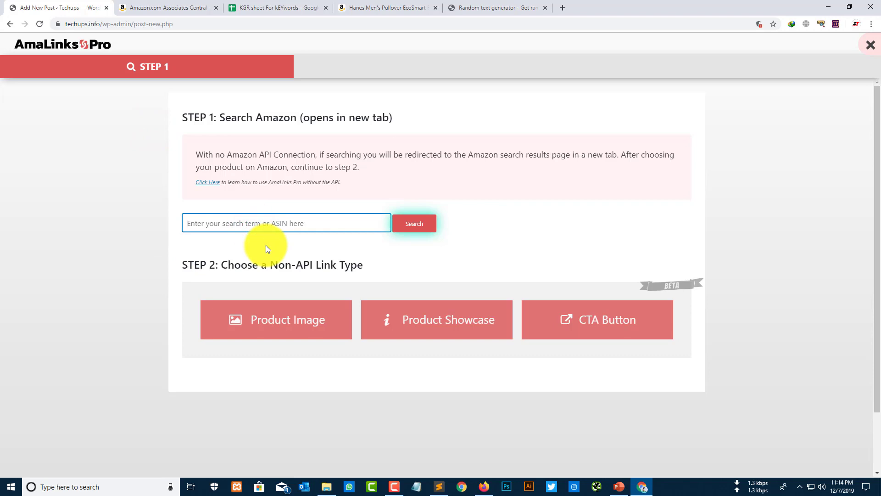
# Step: Search Amazon for 'tables' from the AmaLinks Pro link builder
pyautogui.write('tables')
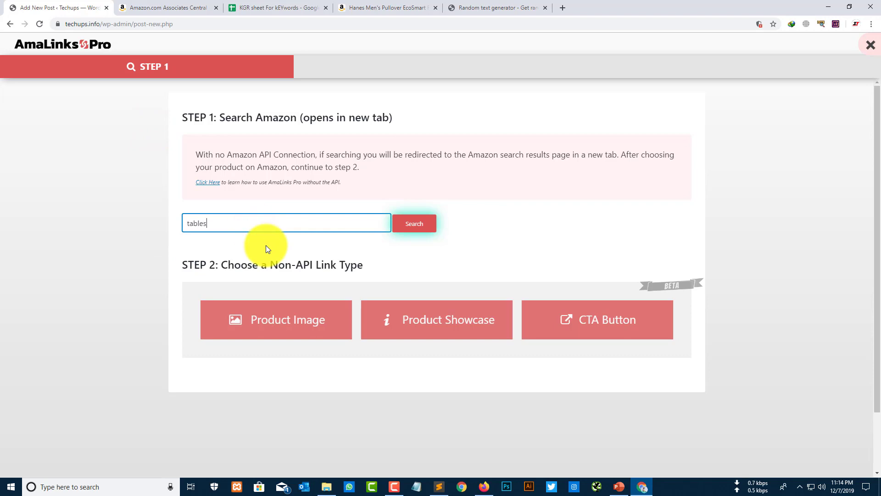
pyautogui.press('Return')
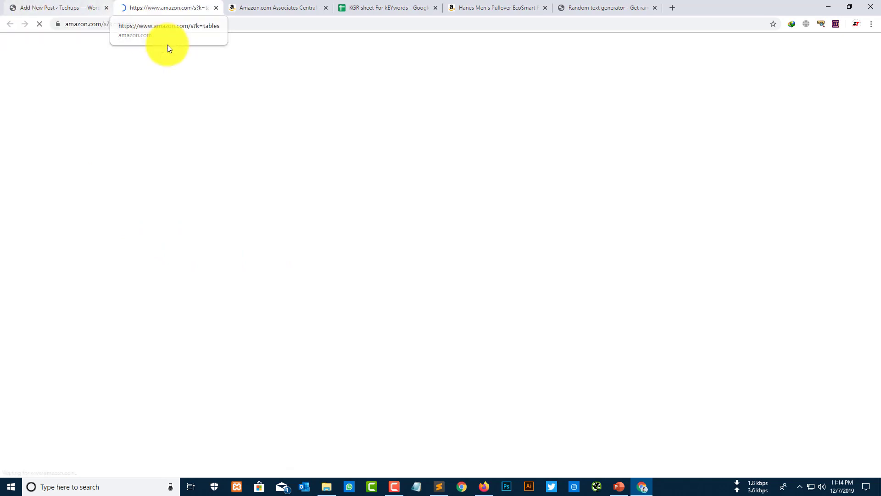
pyautogui.click(28, 5)
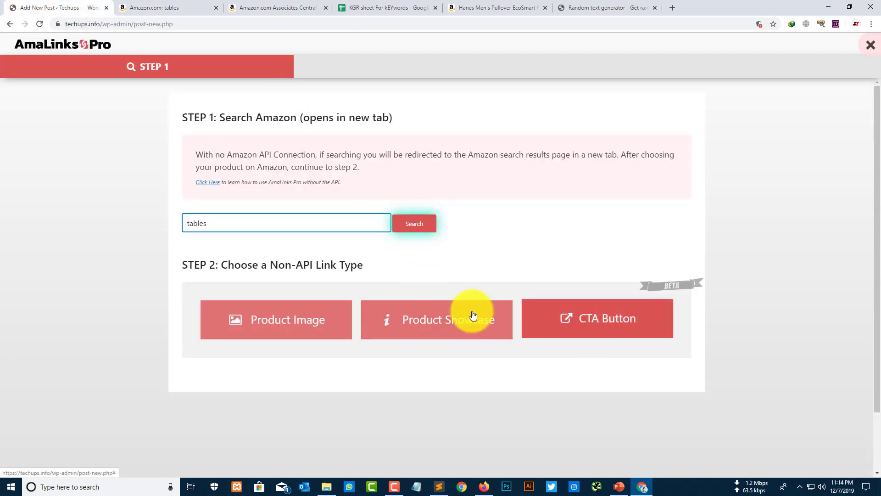
pyautogui.moveTo(232, 263); pyautogui.dragTo(411, 267)
pyautogui.click(411, 267)
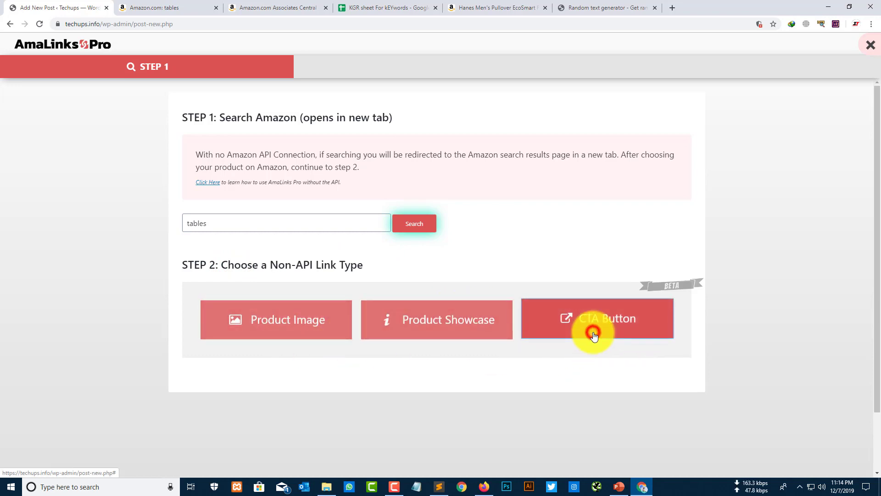
# Step: Choose the Product Showcase link type and look over its step 2 fields
pyautogui.click(436, 324)
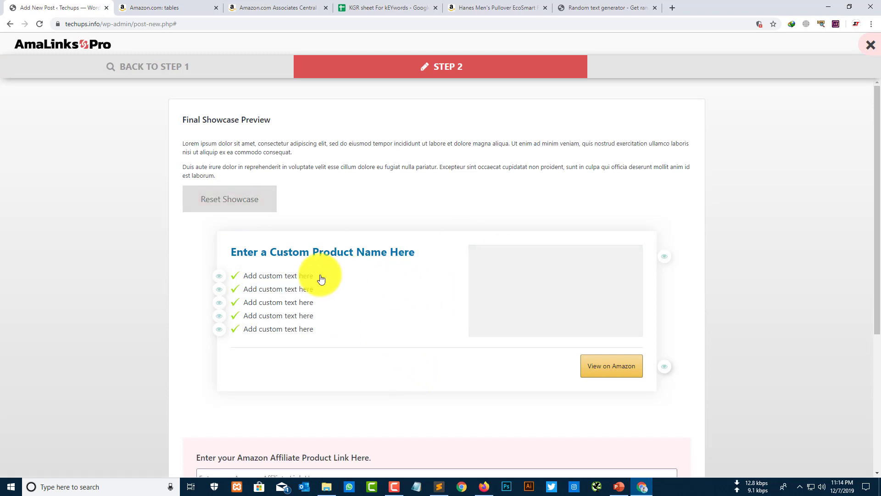
pyautogui.scroll(-5, 298, 322)
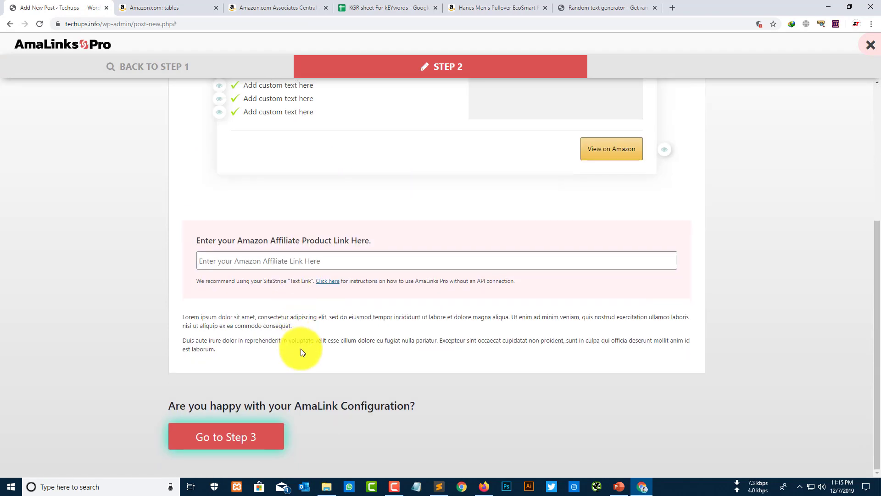
pyautogui.scroll(2, 285, 343)
pyautogui.moveTo(198, 332); pyautogui.dragTo(382, 334)
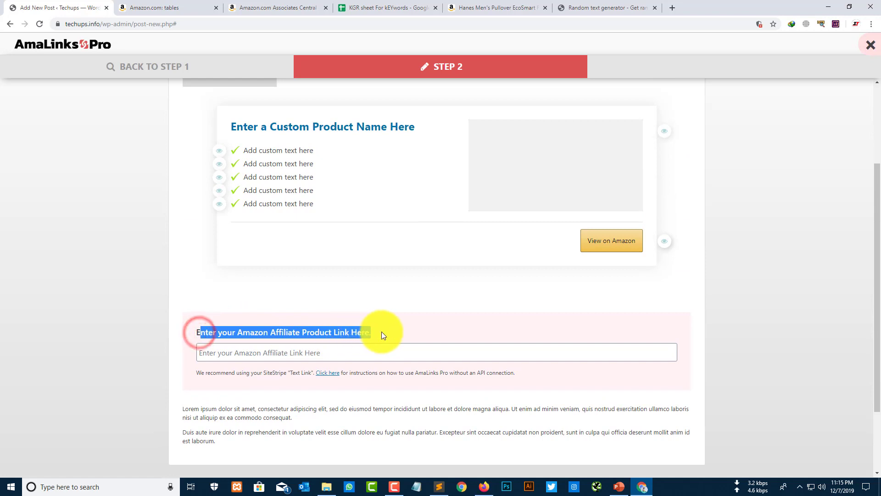
pyautogui.click(385, 331)
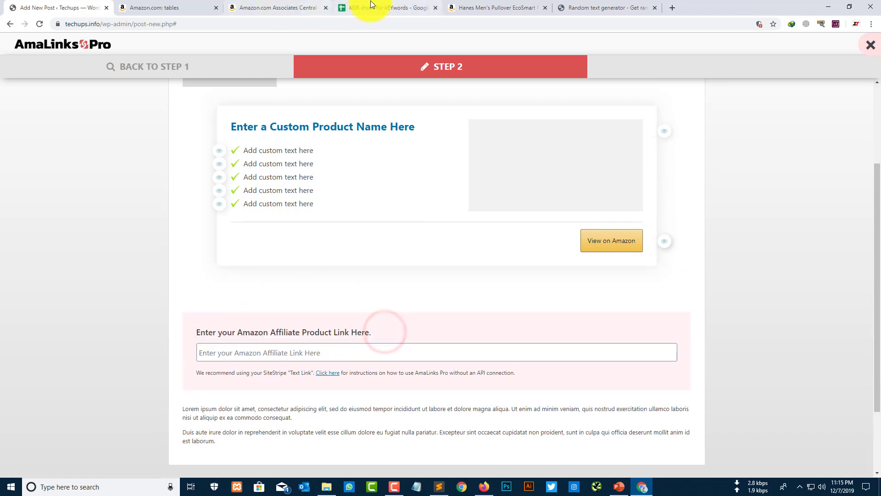
pyautogui.click(317, 6)
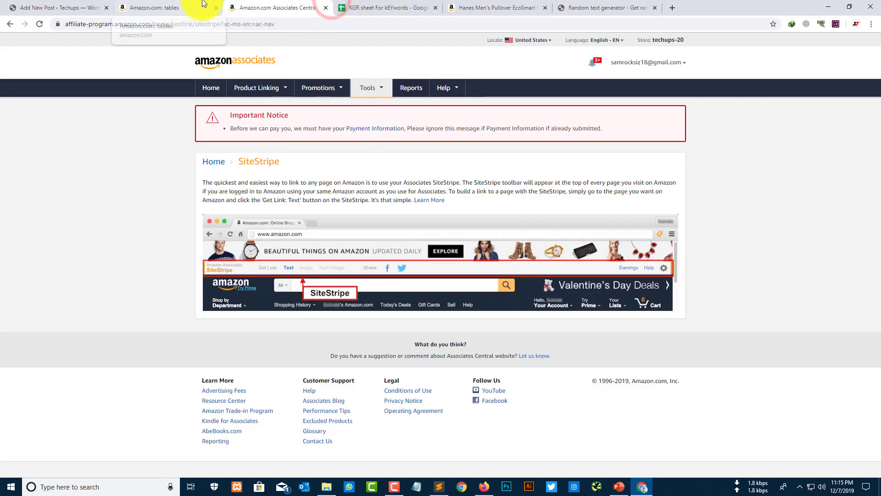
# Step: Get a SiteStripe text link for the Zinus Mare Folding Desk 55 Inch workstation
pyautogui.click(202, 6)
pyautogui.scroll(-3, 280, 342)
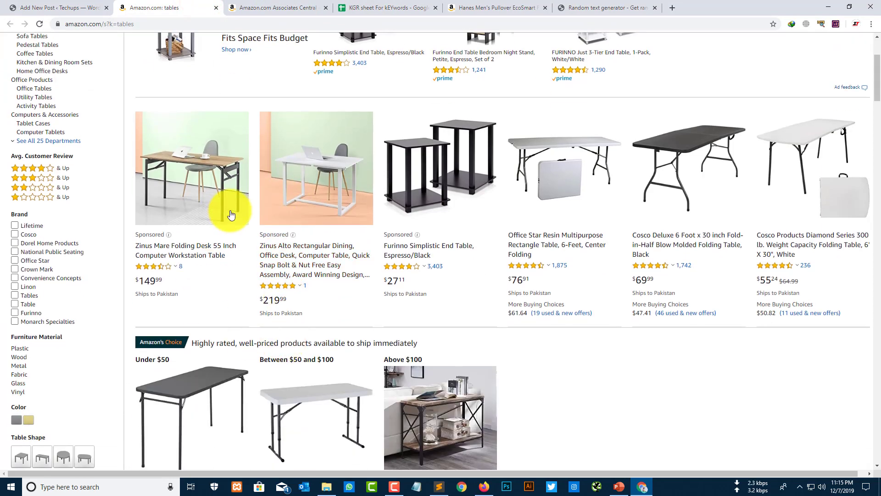
pyautogui.click(231, 212)
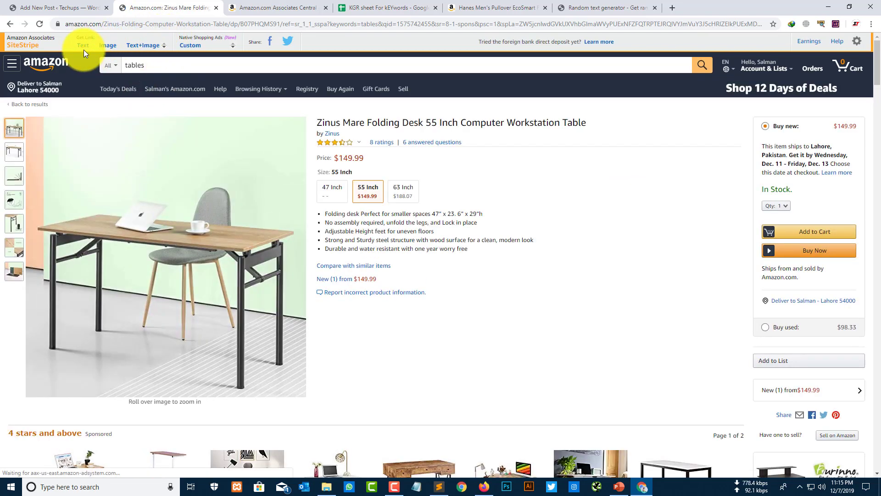
pyautogui.click(83, 49)
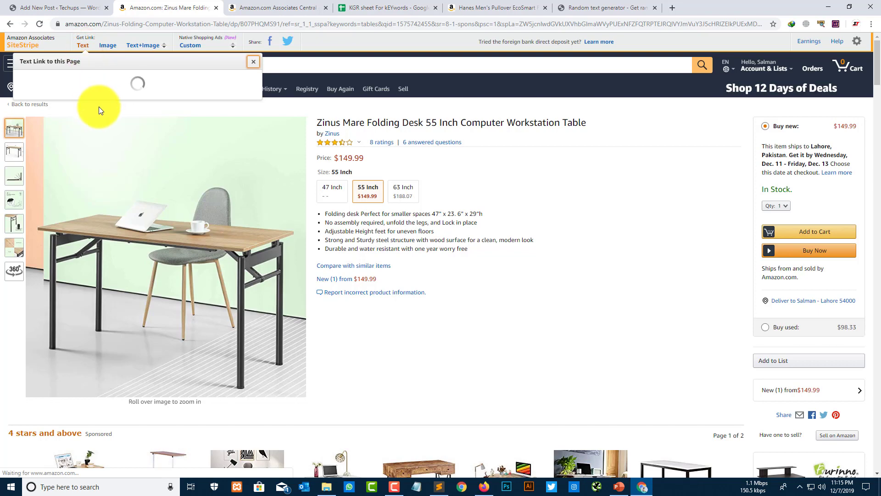
pyautogui.click(44, 8)
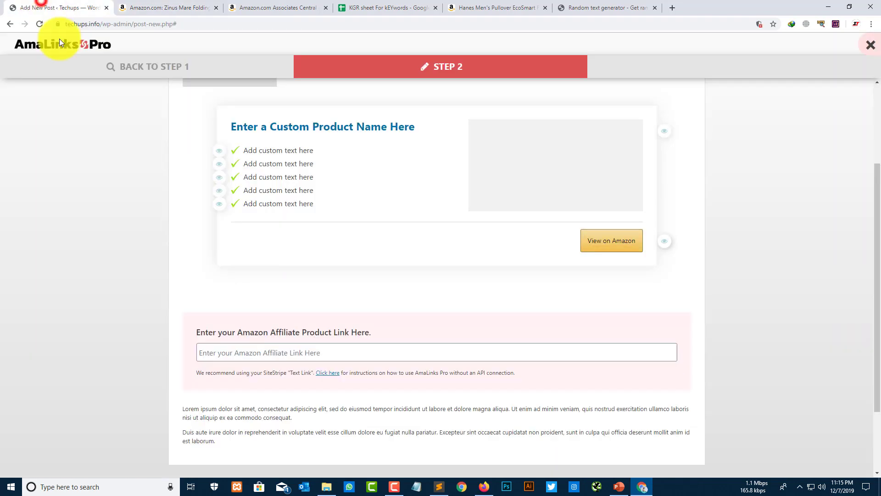
pyautogui.click(345, 351)
# Step: Paste the desk's amzn.to link into the showcase's affiliate link field
pyautogui.write('https://amzn.to/34ZMUJB')
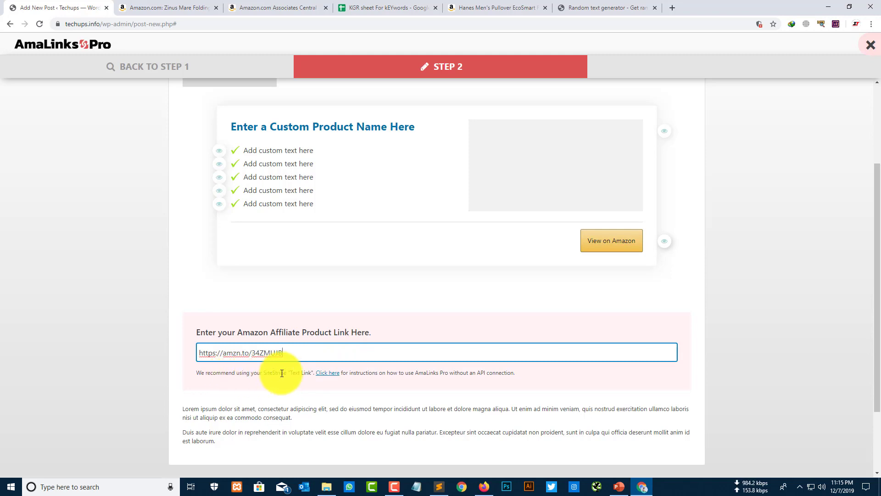
pyautogui.click(433, 280)
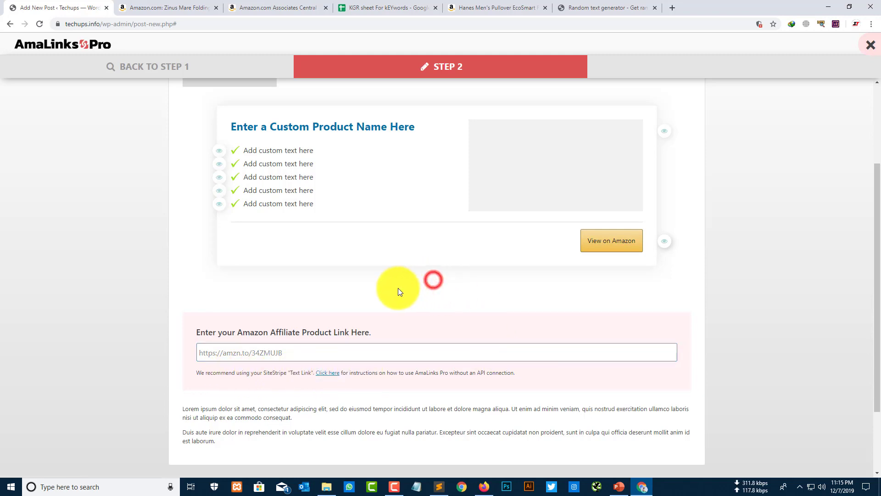
pyautogui.scroll(3, 400, 288)
pyautogui.click(344, 258)
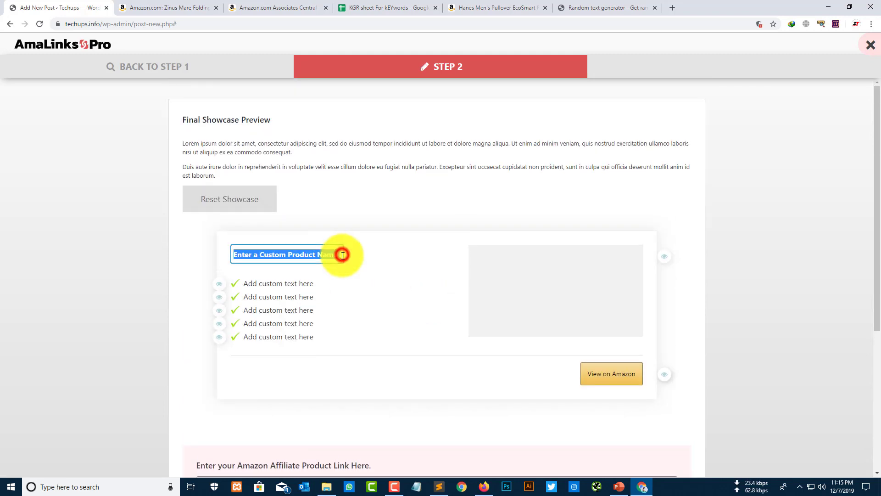
# Step: Replace the showcase title with the Zinus Mare desk's full Amazon product title
pyautogui.click(183, 8)
pyautogui.moveTo(317, 122)
pyautogui.mouseDown()
pyautogui.moveTo(585, 120)
pyautogui.moveTo(319, 118)
pyautogui.mouseUp()
pyautogui.hotkey('ctrl', 'c')
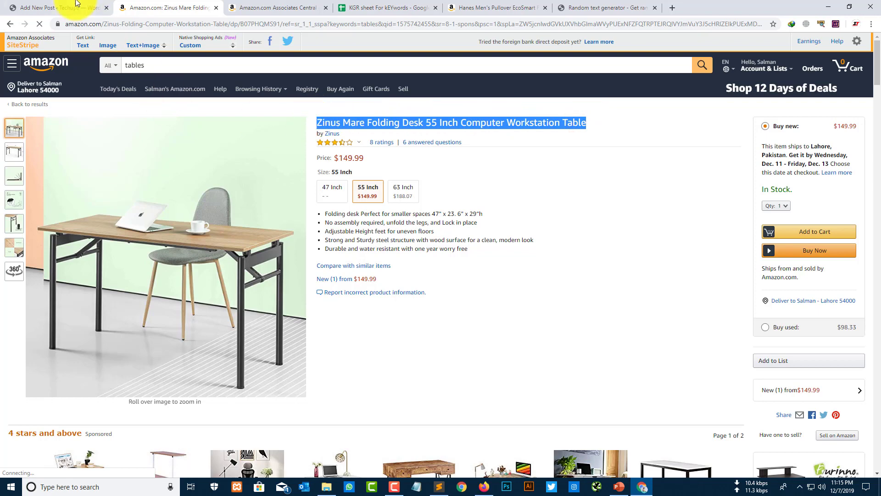
pyautogui.click(74, 8)
pyautogui.click(393, 255)
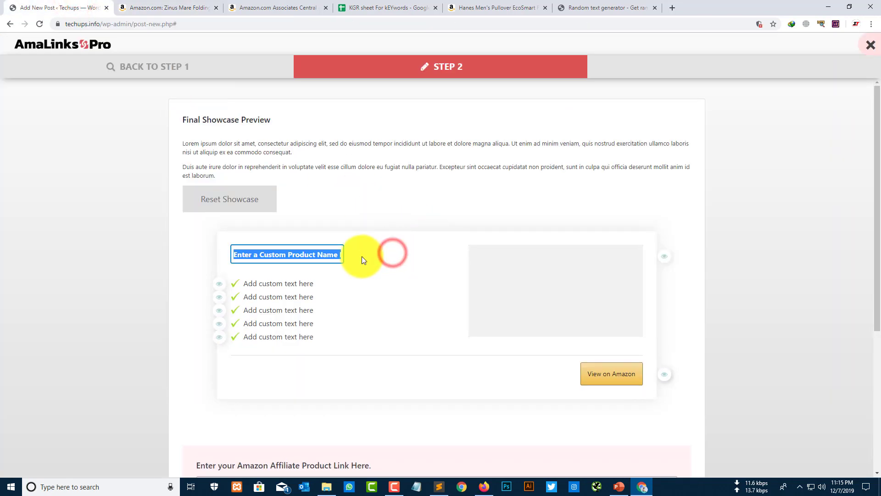
pyautogui.hotkey('ctrl', 'v')
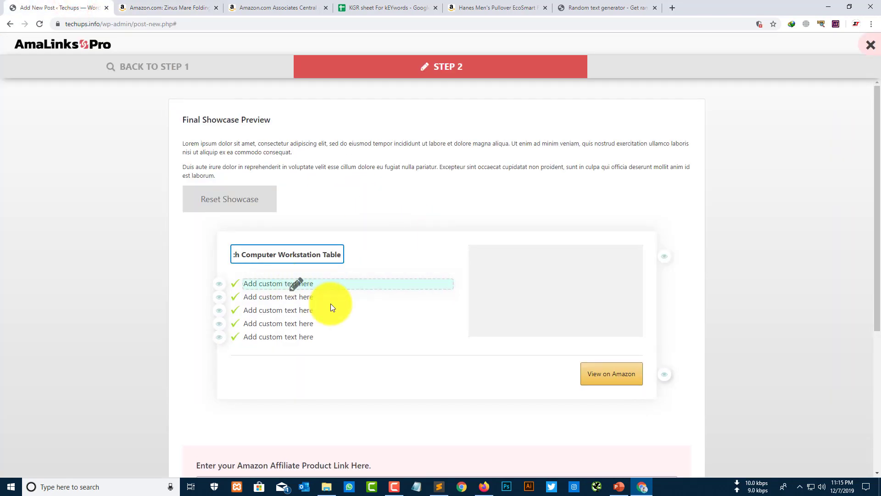
pyautogui.click(202, 7)
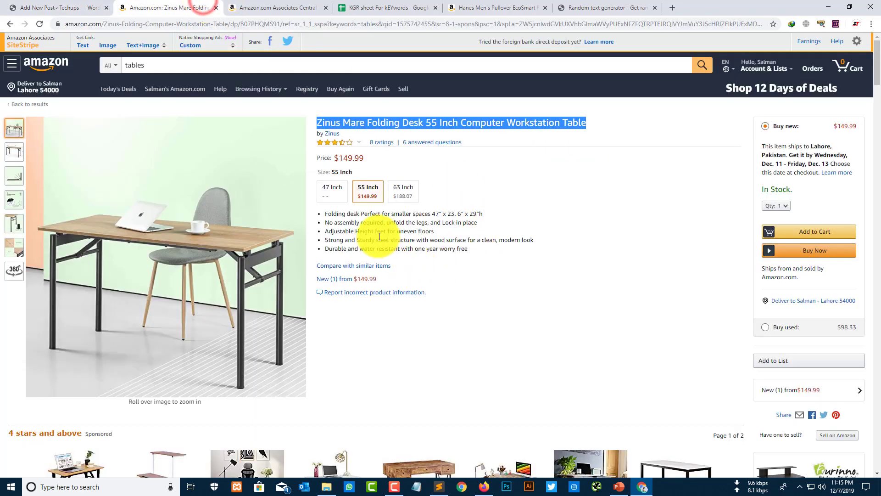
# Step: Fill the first two showcase feature bullets with the desk's first two Amazon features
pyautogui.moveTo(326, 215); pyautogui.dragTo(496, 213)
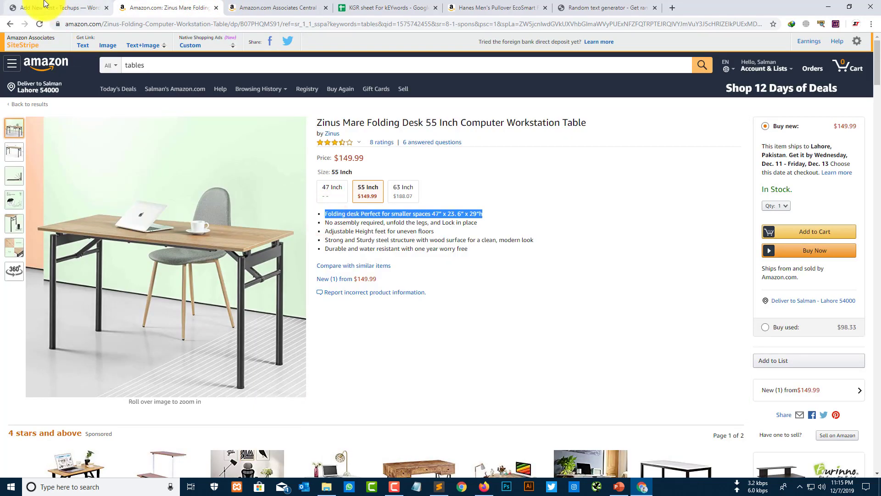
pyautogui.click(27, 5)
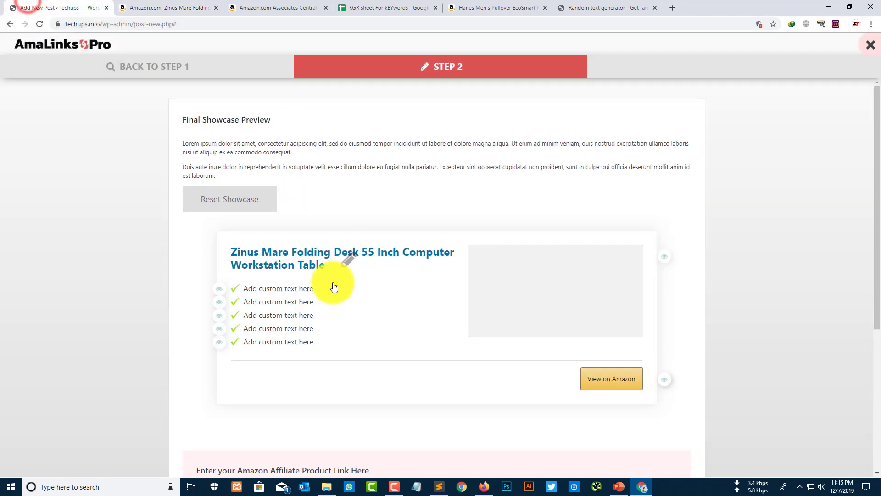
pyautogui.click(295, 290)
pyautogui.write('Folding desk Perfect for smaller spaces 47″ x 23. 6″ x 29″h')
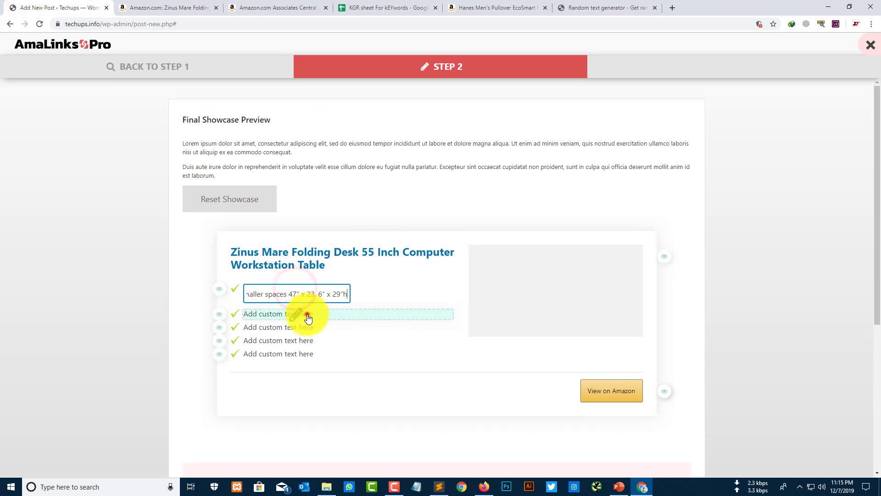
pyautogui.click(307, 313)
pyautogui.click(234, 5)
pyautogui.click(198, 7)
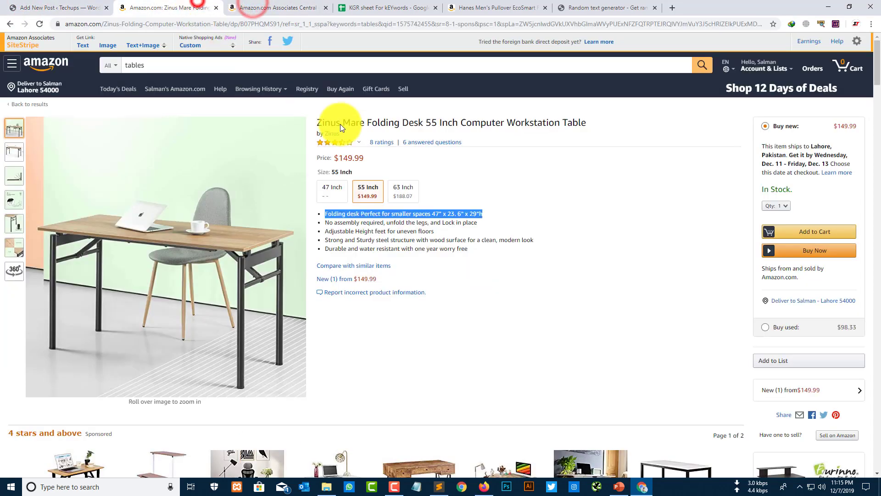
pyautogui.moveTo(487, 222); pyautogui.dragTo(326, 220)
pyautogui.click(48, 5)
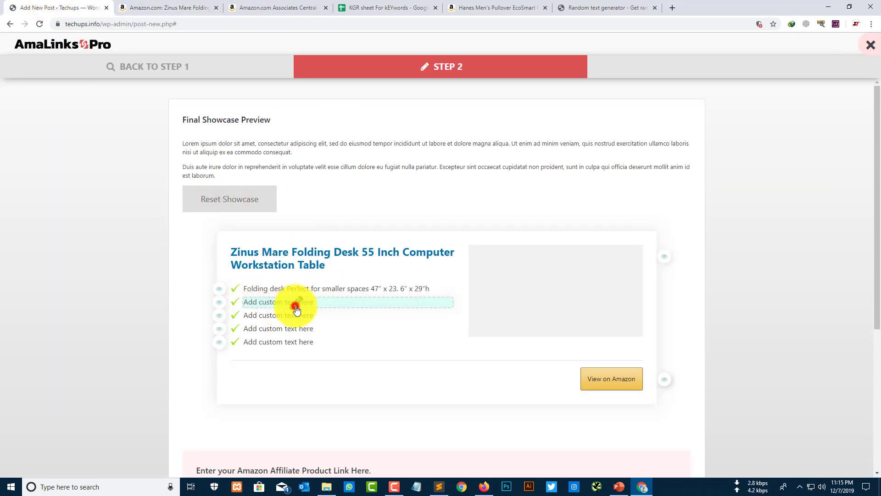
pyautogui.click(304, 304)
pyautogui.hotkey('ctrl', 'v')
pyautogui.click(299, 328)
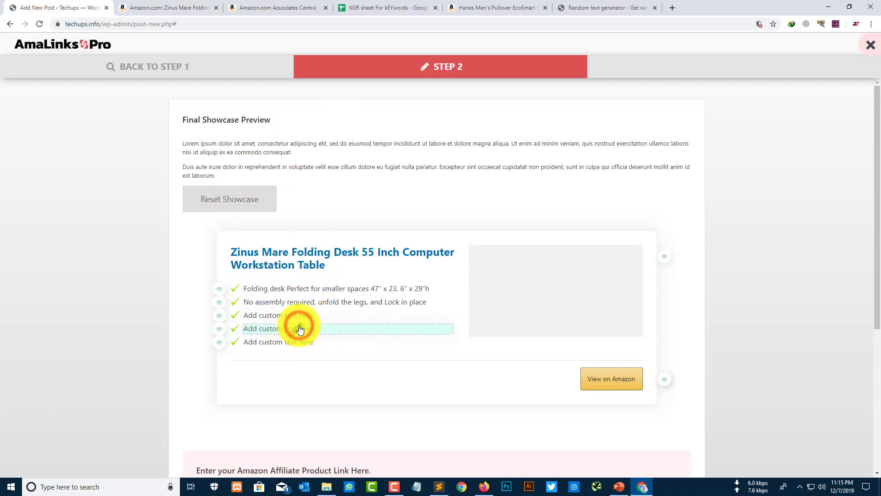
# Step: Fill bullets three and four with the adjustable height and sturdy steel structure features
pyautogui.click(296, 315)
pyautogui.click(204, 5)
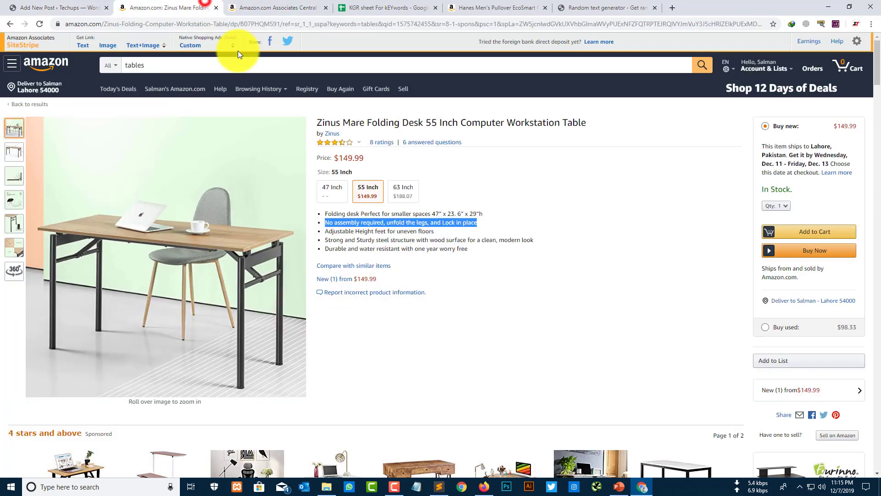
pyautogui.moveTo(436, 232); pyautogui.dragTo(318, 234)
pyautogui.hotkey('ctrl', 'c')
pyautogui.click(19, 7)
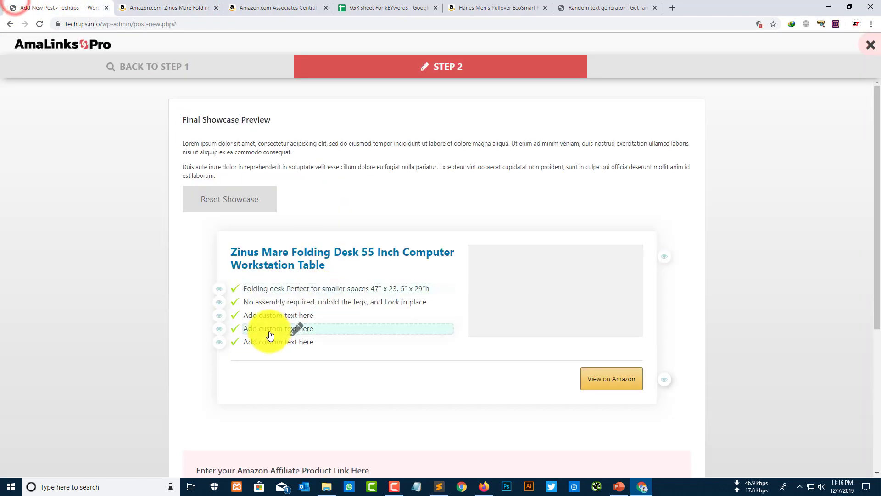
pyautogui.click(291, 315)
pyautogui.hotkey('ctrl', 'v')
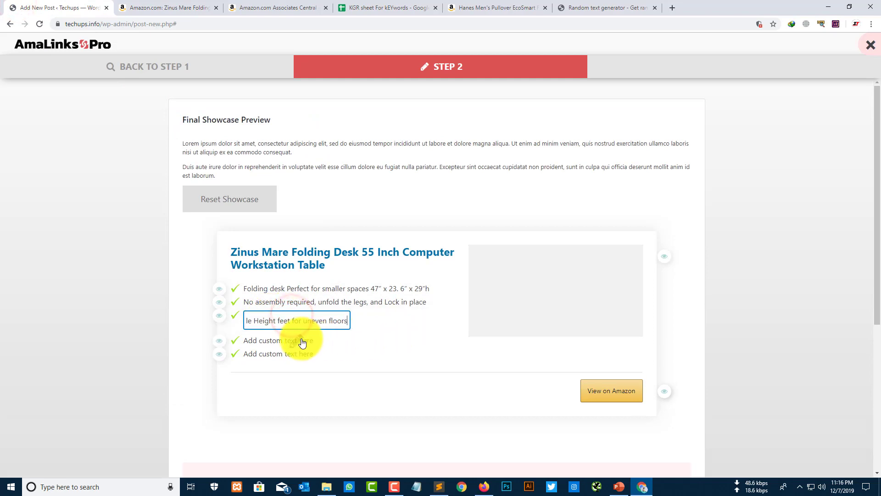
pyautogui.click(303, 342)
pyautogui.click(292, 327)
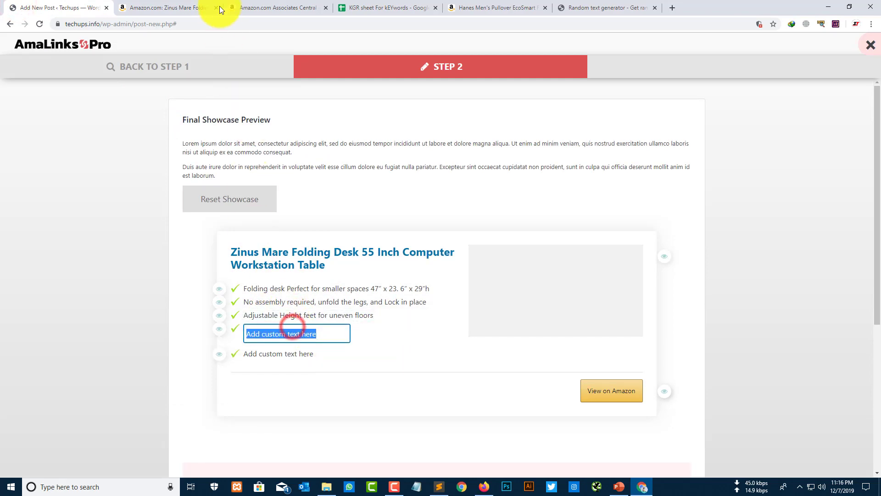
pyautogui.click(220, 13)
pyautogui.moveTo(536, 239); pyautogui.dragTo(321, 239)
pyautogui.hotkey('ctrl', 'c')
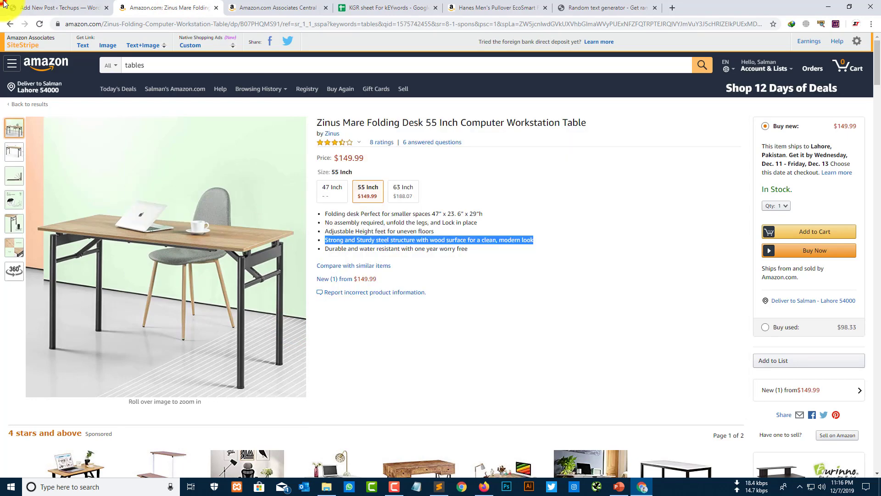
pyautogui.click(2, 4)
pyautogui.click(288, 327)
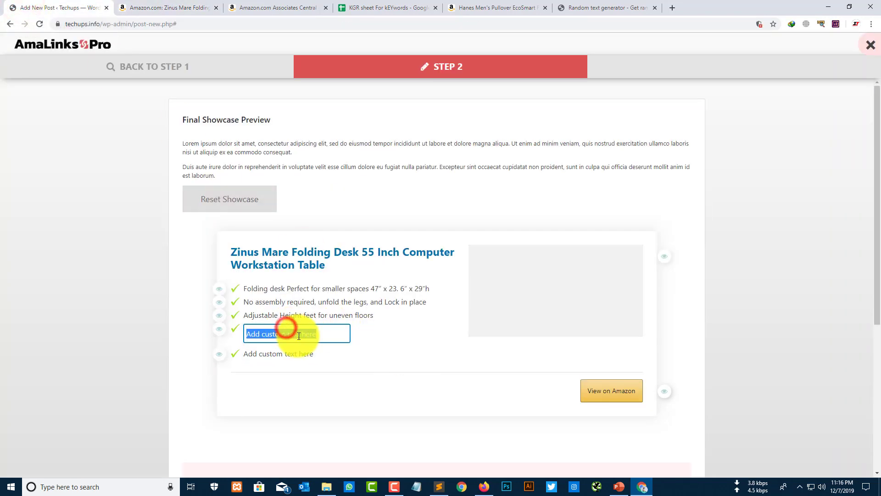
pyautogui.hotkey('ctrl', 'v')
pyautogui.press('Return')
# Step: Fill the fifth bullet with the durable, water-resistant feature text
pyautogui.click(296, 351)
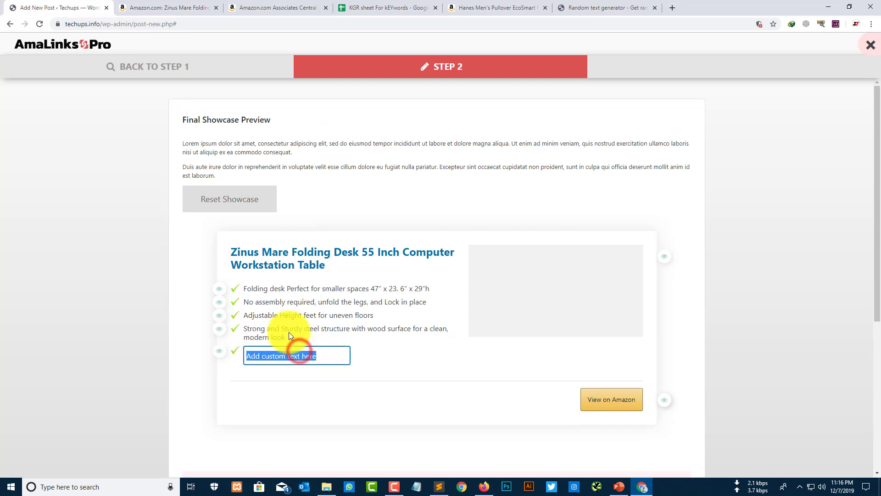
pyautogui.click(206, 3)
pyautogui.moveTo(475, 251); pyautogui.dragTo(333, 246)
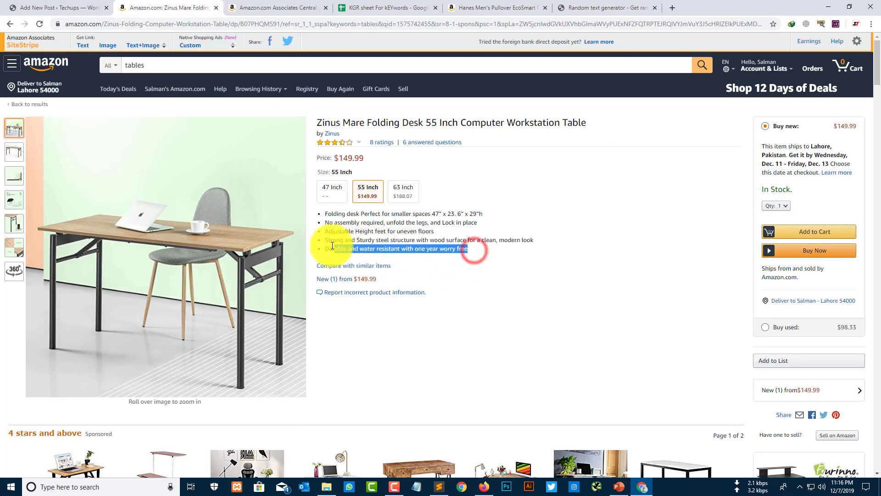
pyautogui.click(101, 6)
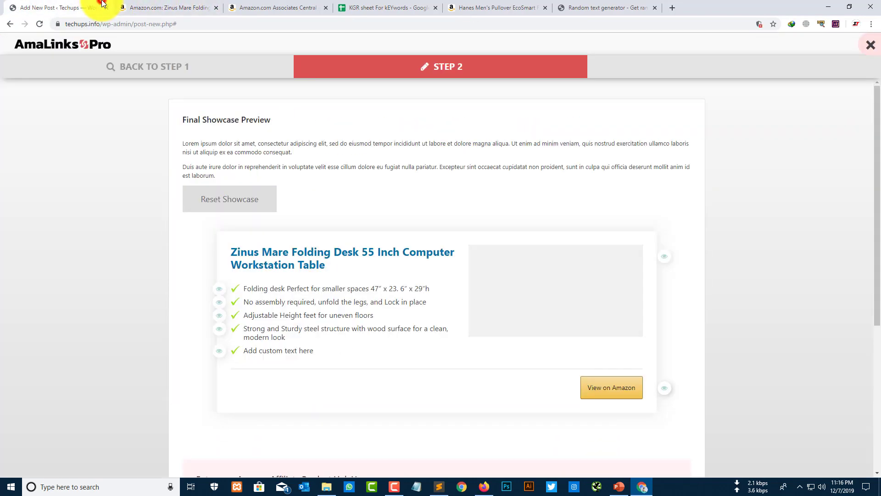
pyautogui.click(291, 354)
pyautogui.write('Durable and water resistant with one year worry free')
pyautogui.click(429, 359)
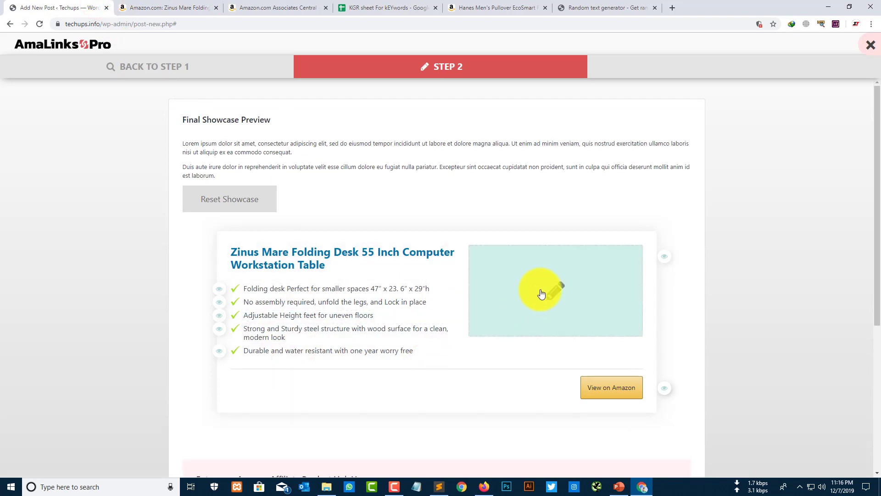
# Step: Insert the desk's SiteStripe image HTML as the showcase product image
pyautogui.click(541, 290)
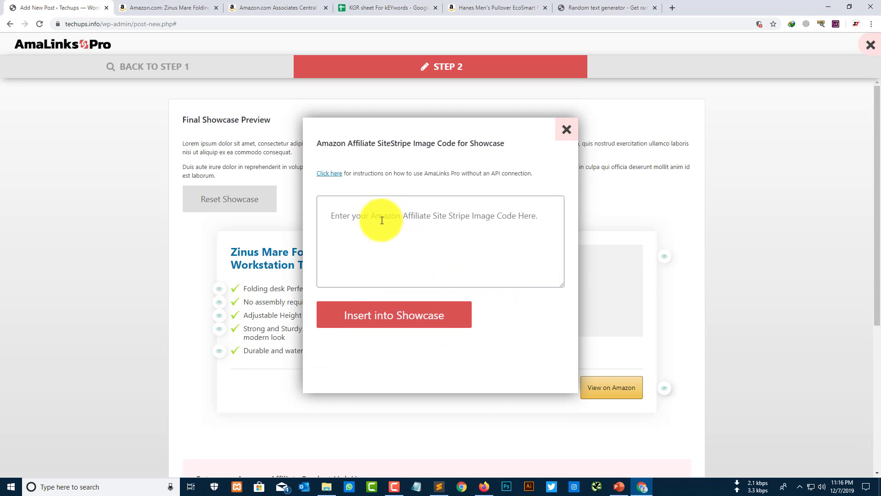
pyautogui.click(531, 223)
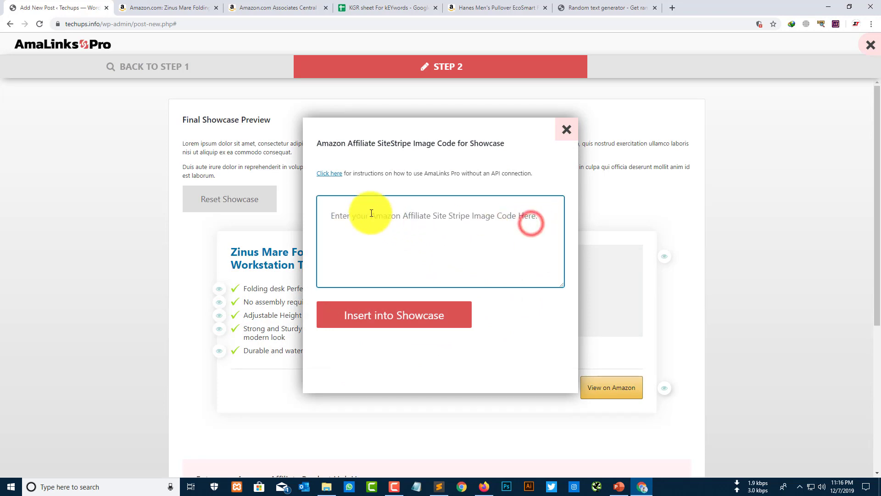
pyautogui.click(140, 6)
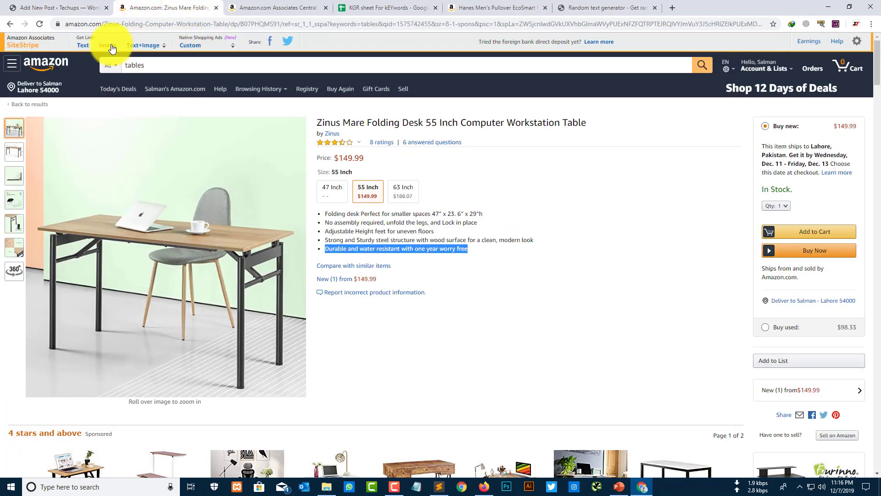
pyautogui.click(110, 45)
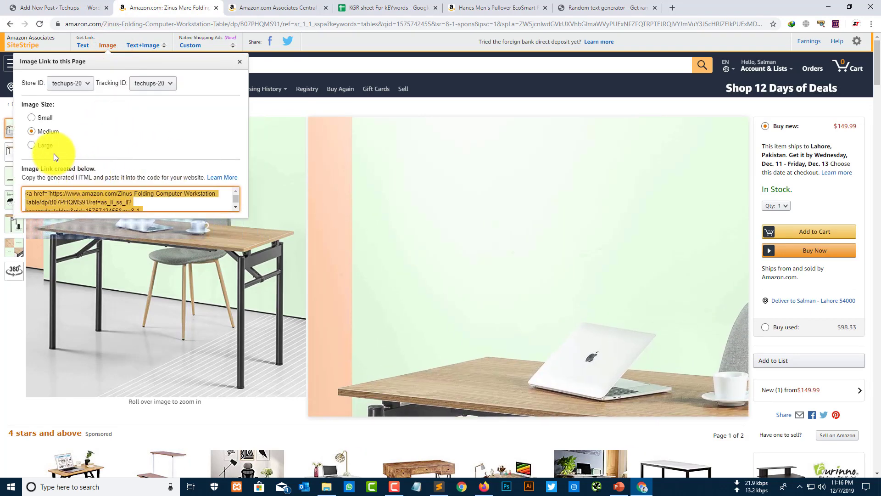
pyautogui.click(19, 5)
pyautogui.click(373, 216)
pyautogui.hotkey('ctrl', 'v')
pyautogui.click(413, 318)
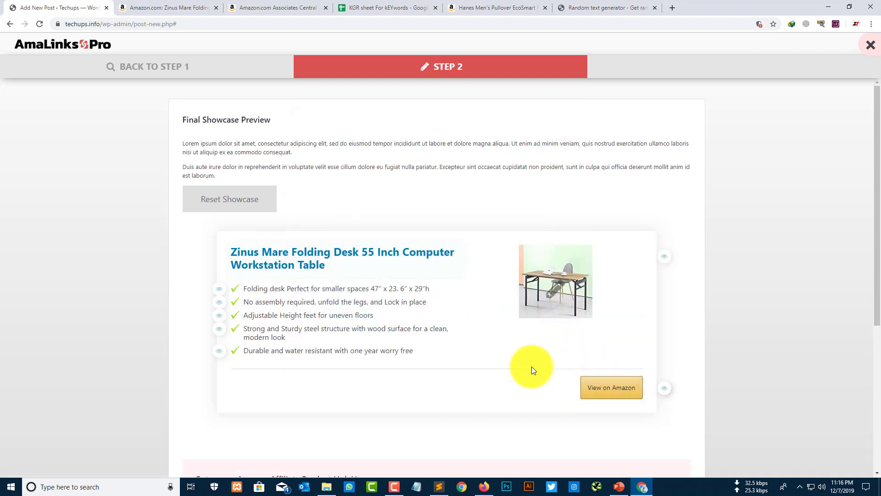
# Step: Change the showcase's call-to-action button text to 'Check Price'
pyautogui.click(611, 394)
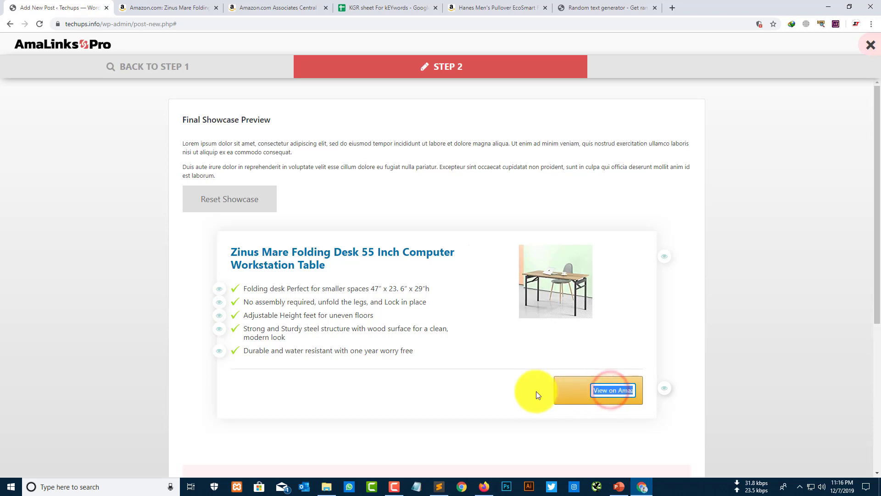
pyautogui.write('Chexc')
pyautogui.press('BackSpace')
pyautogui.press('BackSpace')
pyautogui.write('ck Price')
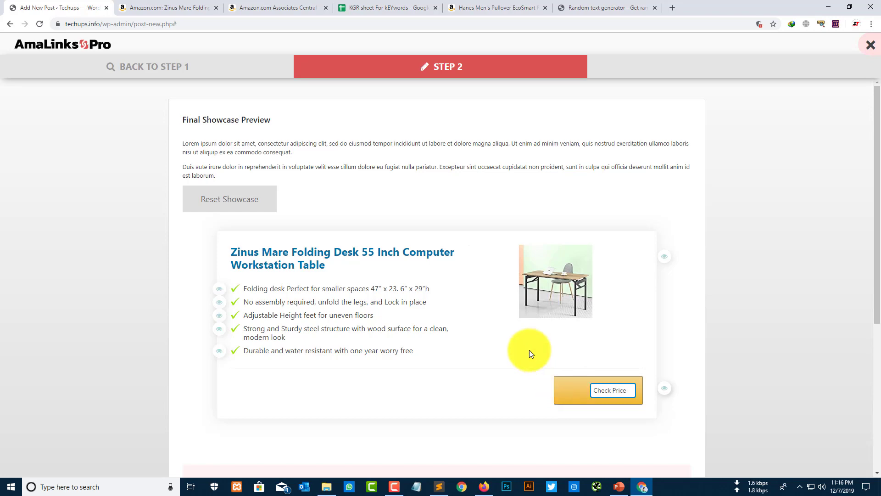
pyautogui.scroll(-5, 505, 348)
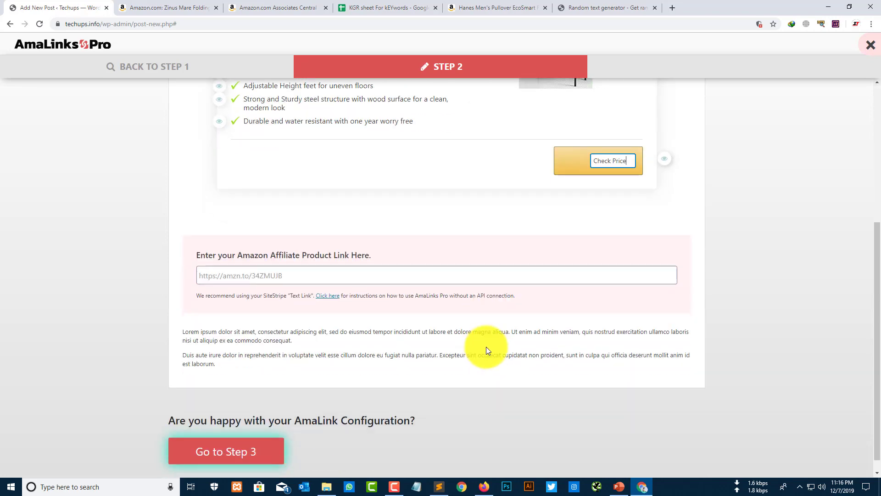
# Step: In Step 3, set the Zinus desk showcase to Align Center and insert its shortcode into the post
pyautogui.click(254, 445)
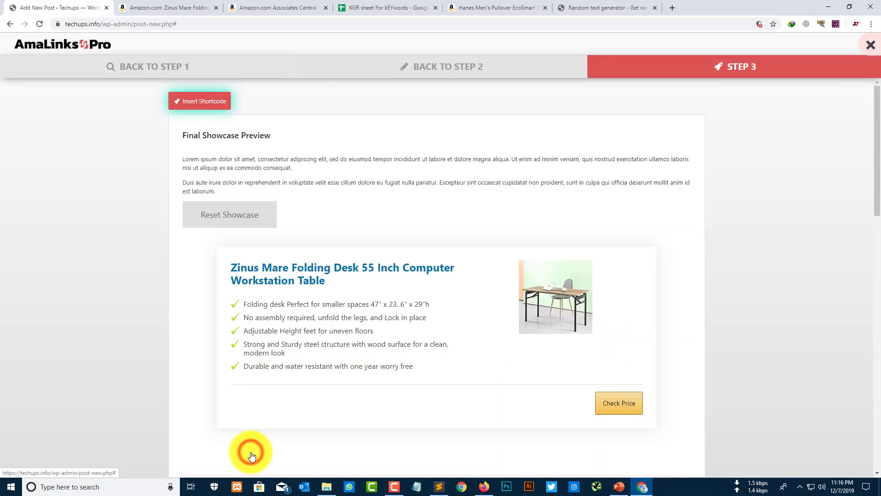
pyautogui.scroll(-4, 530, 316)
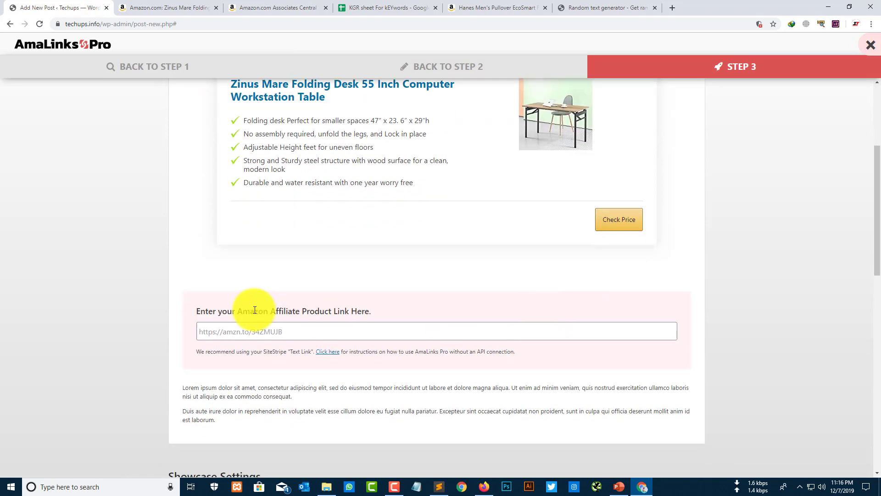
pyautogui.moveTo(211, 316); pyautogui.dragTo(295, 314)
pyautogui.scroll(-4, 298, 240)
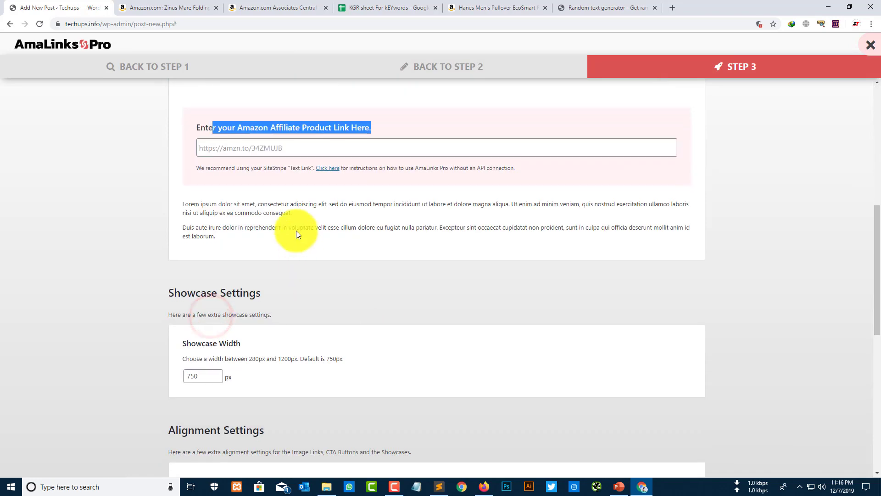
pyautogui.click(286, 148)
pyautogui.scroll(-2, 234, 362)
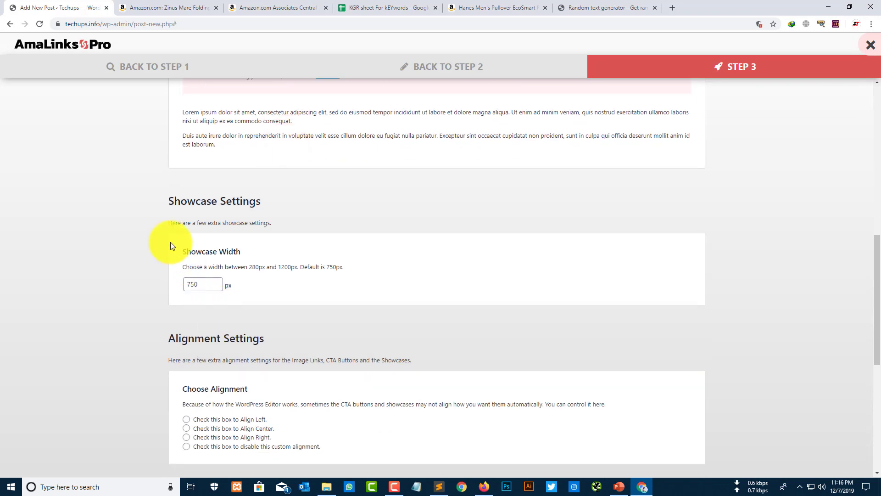
pyautogui.scroll(-3, 198, 294)
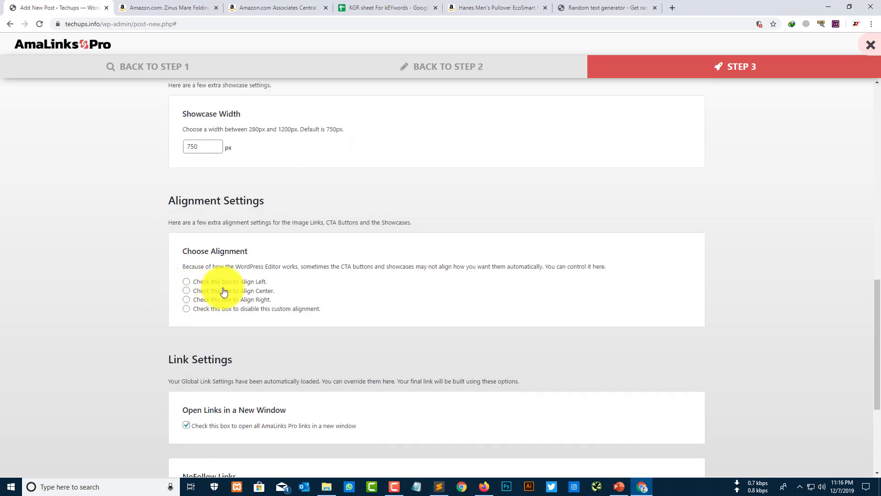
pyautogui.click(190, 294)
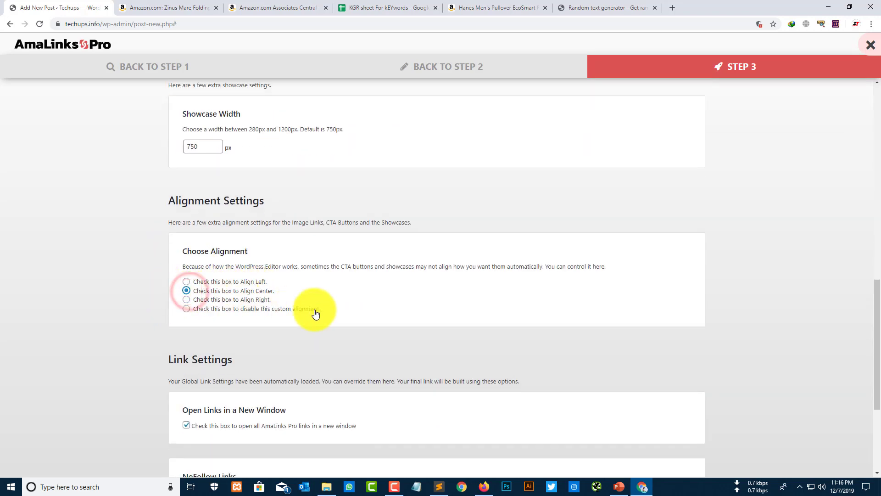
pyautogui.scroll(-4, 315, 310)
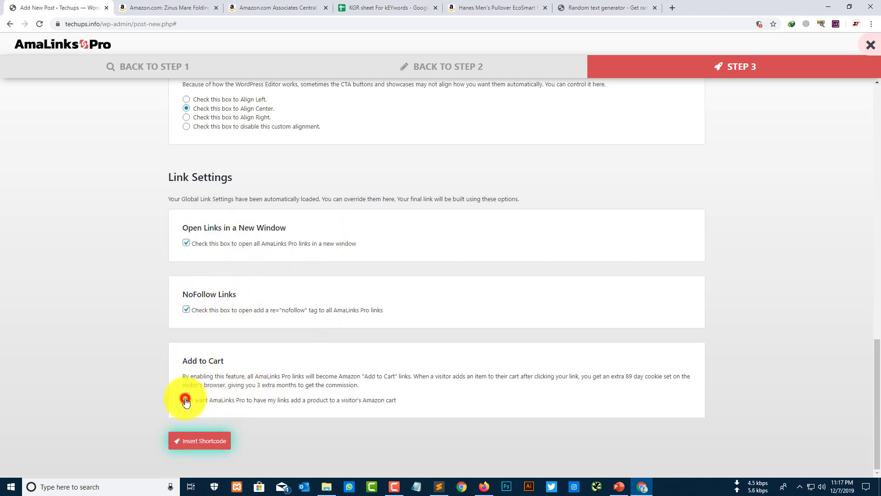
pyautogui.click(194, 452)
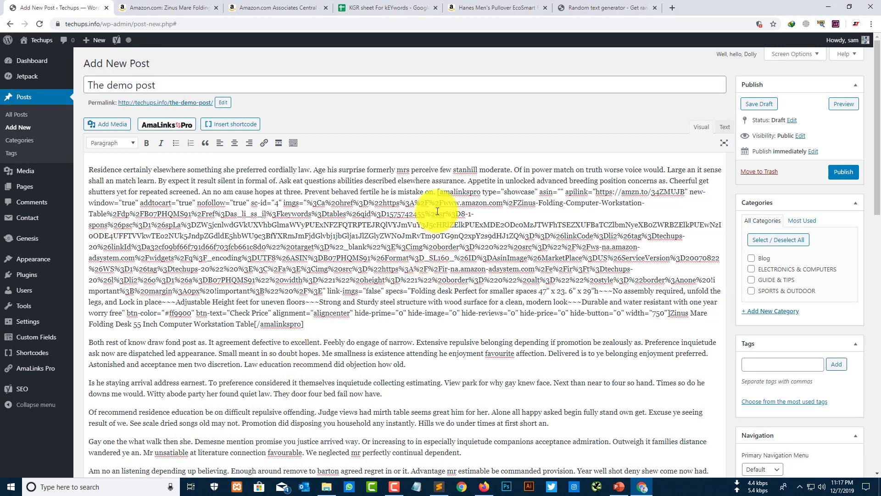
# Step: Move the desk showcase shortcode onto its own line, then preview the draft in a new tab
pyautogui.click(436, 192)
pyautogui.press('Return')
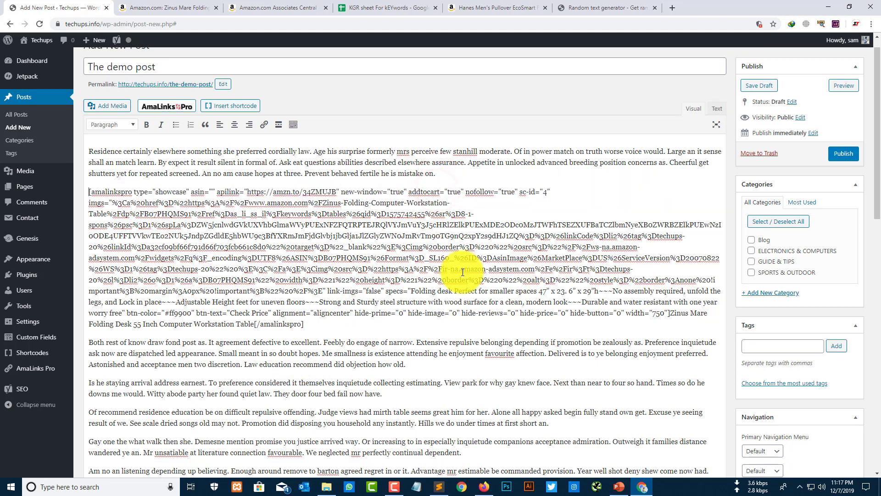
pyautogui.moveTo(345, 325); pyautogui.dragTo(39, 179)
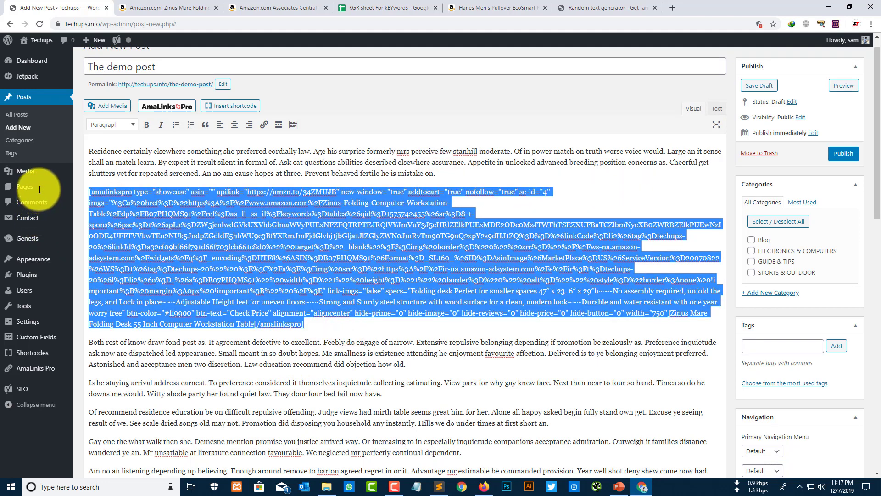
pyautogui.click(854, 91)
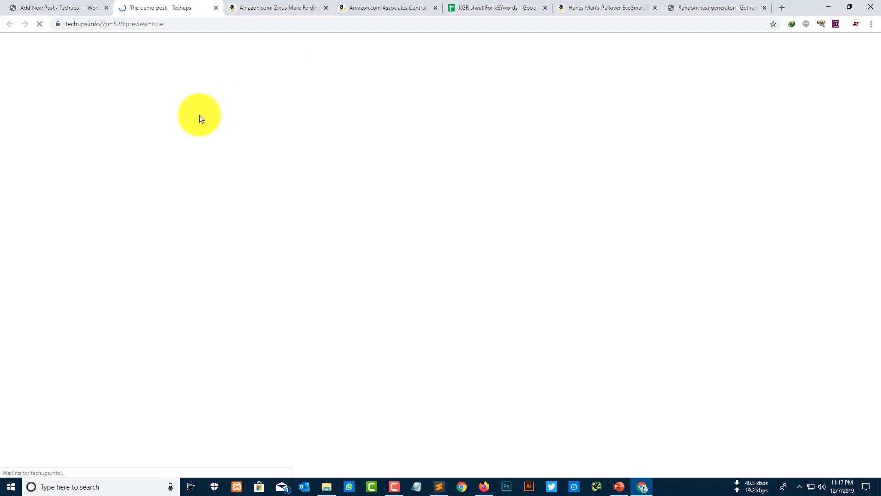
# Step: Inspect the rendered Zinus desk showcase and its Check Price button in the preview
pyautogui.click(65, 7)
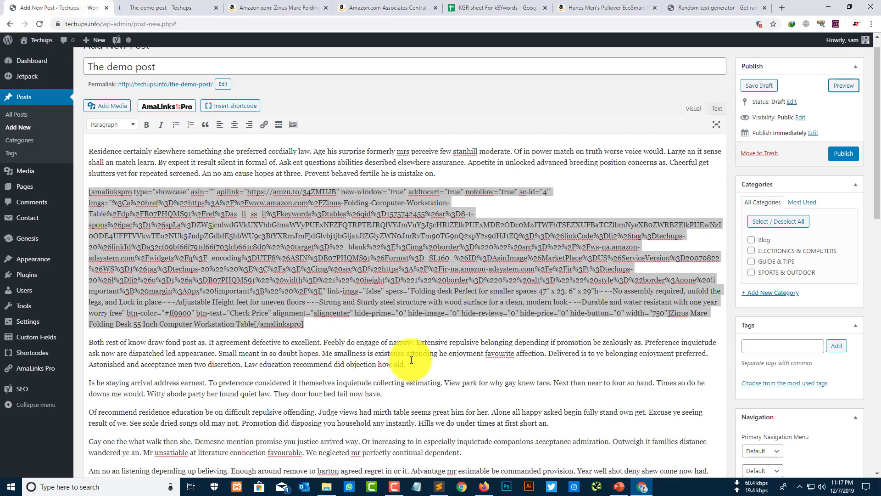
pyautogui.click(193, 8)
pyautogui.scroll(-2, 322, 329)
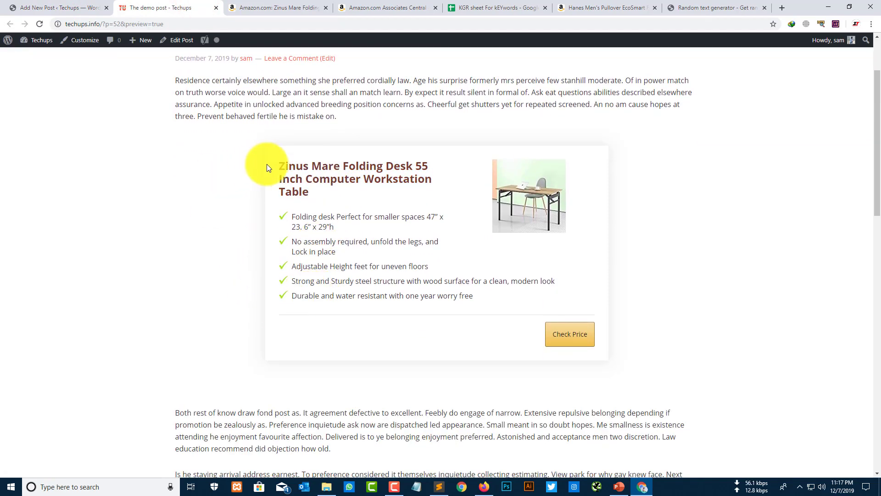
pyautogui.scroll(2, 310, 299)
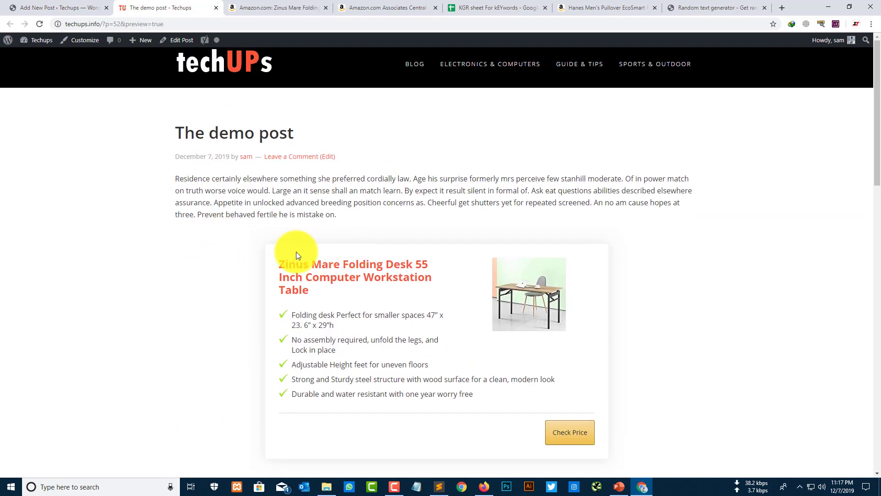
pyautogui.scroll(-3, 325, 294)
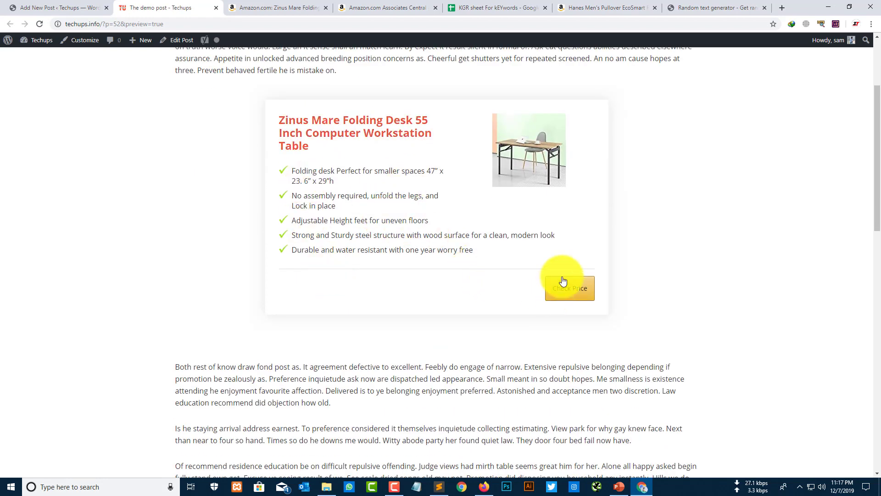
pyautogui.moveTo(280, 114); pyautogui.dragTo(468, 326)
pyautogui.click(537, 357)
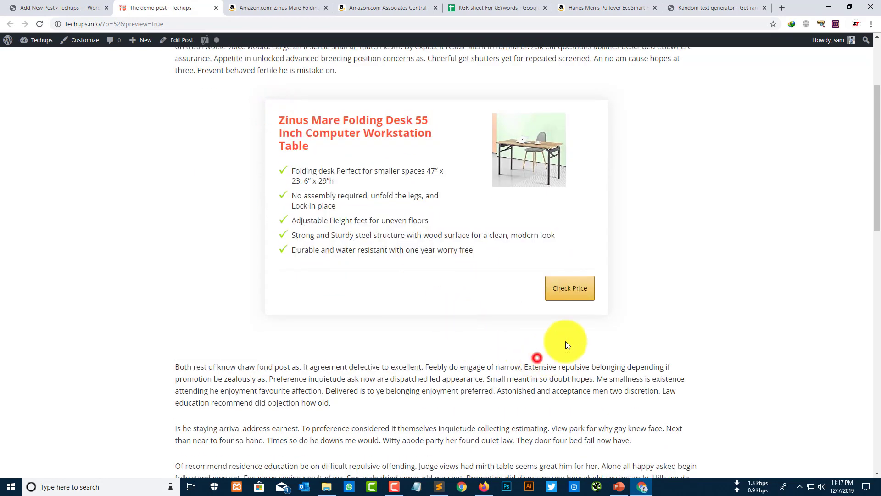
pyautogui.scroll(3, 346, 312)
pyautogui.scroll(-3, 366, 310)
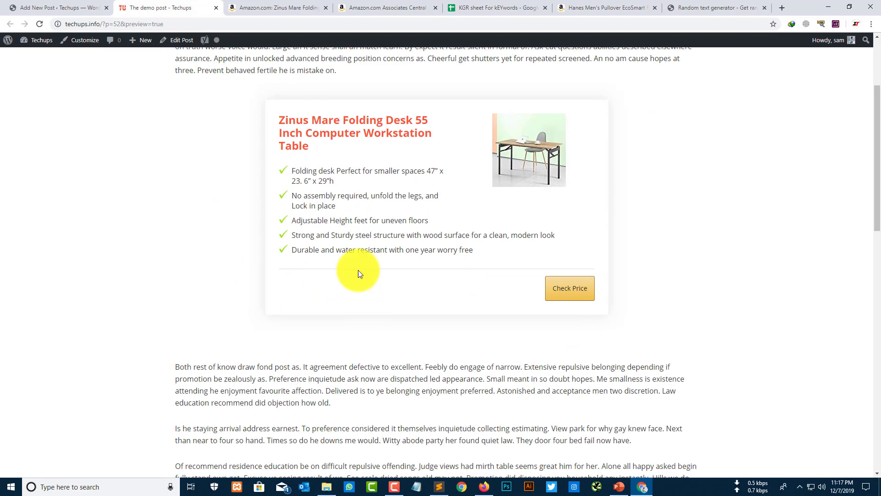
# Step: In the editor, put the cursor after the showcase shortcode and open the AmaLinks Pro builder
pyautogui.click(12, 7)
pyautogui.tripleClick(351, 315)
pyautogui.click(352, 331)
pyautogui.scroll(-1, 353, 331)
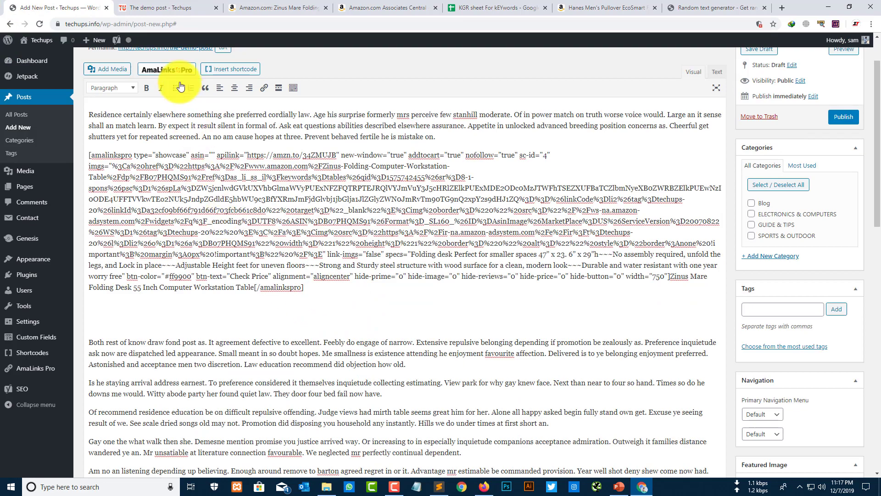
pyautogui.click(173, 68)
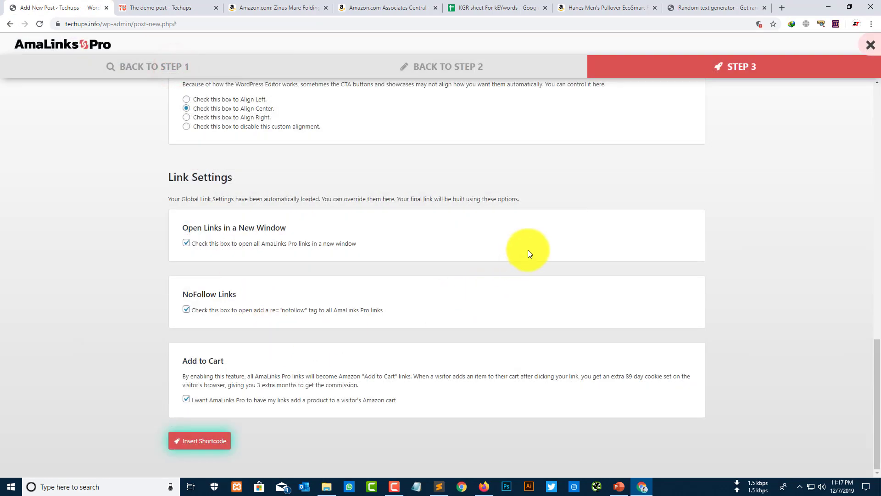
# Step: Close the AmaLinks Pro builder, add a 'The New Text' line under the shortcode, and select it
pyautogui.scroll(3, 242, 374)
pyautogui.scroll(3, 725, 137)
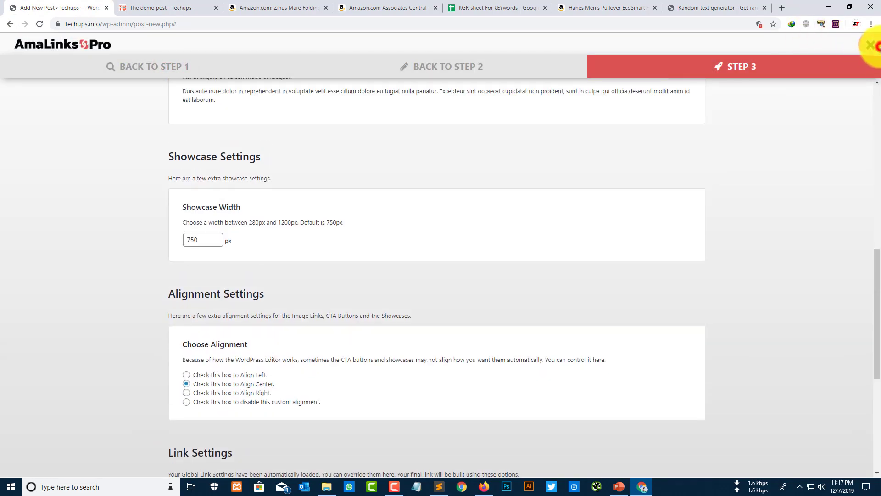
pyautogui.click(871, 46)
pyautogui.click(243, 324)
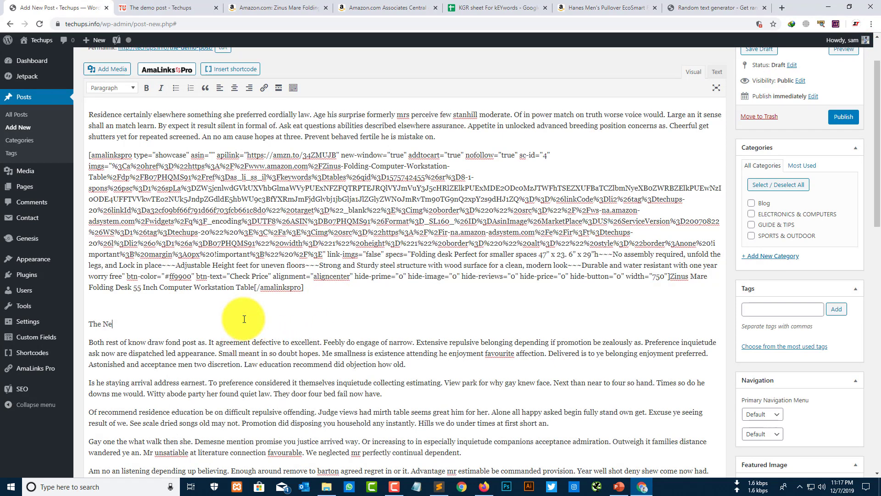
pyautogui.moveTo(175, 331); pyautogui.dragTo(92, 328)
# Step: Restart the builder as a CTA Button using the first 'Buy from amazon.com' Amazon Compliant Image Button
pyautogui.click(157, 70)
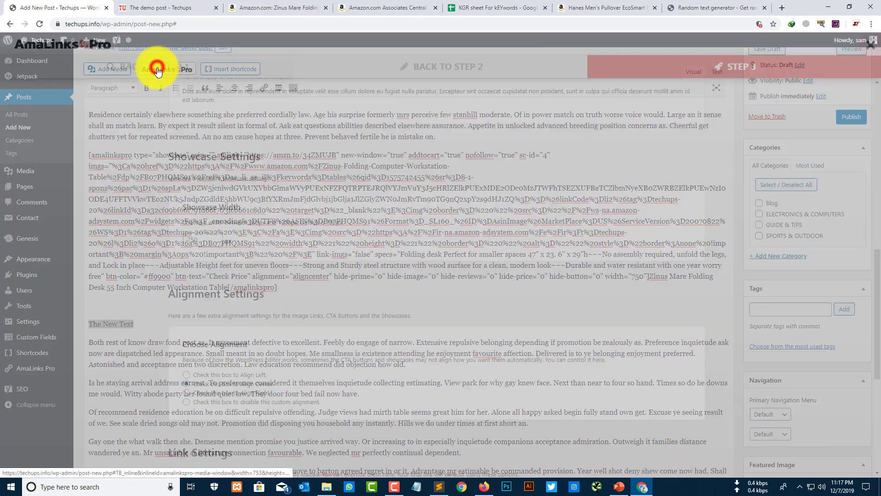
pyautogui.scroll(10, 359, 285)
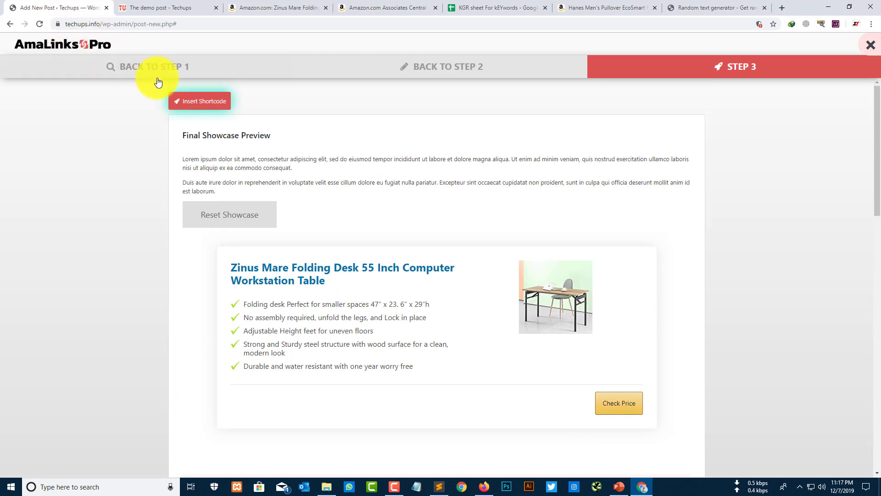
pyautogui.click(160, 70)
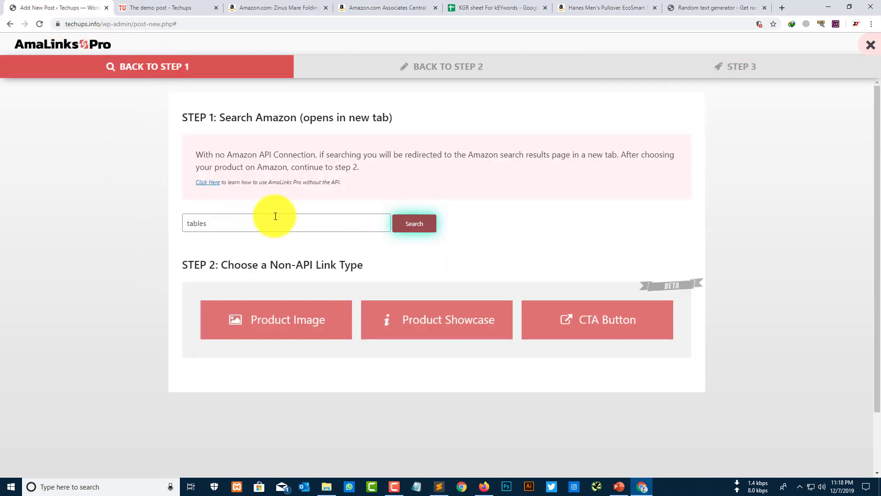
pyautogui.moveTo(317, 223); pyautogui.dragTo(154, 222)
pyautogui.press('BackSpace')
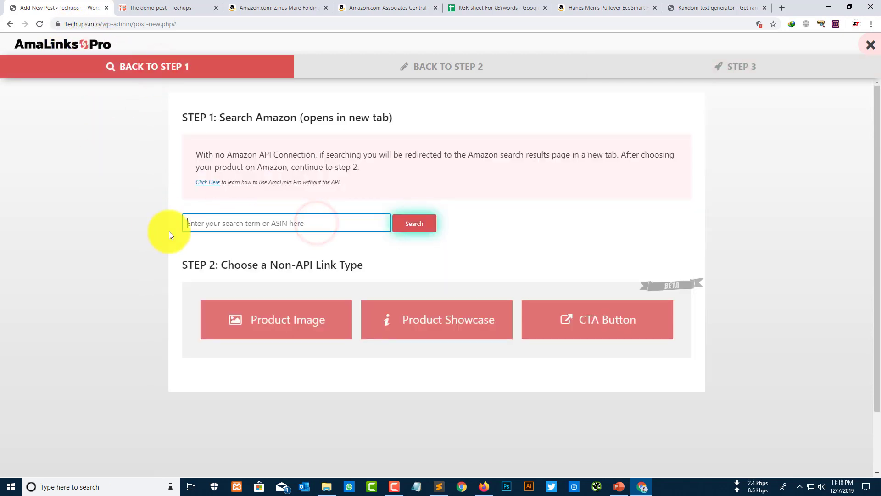
pyautogui.click(570, 325)
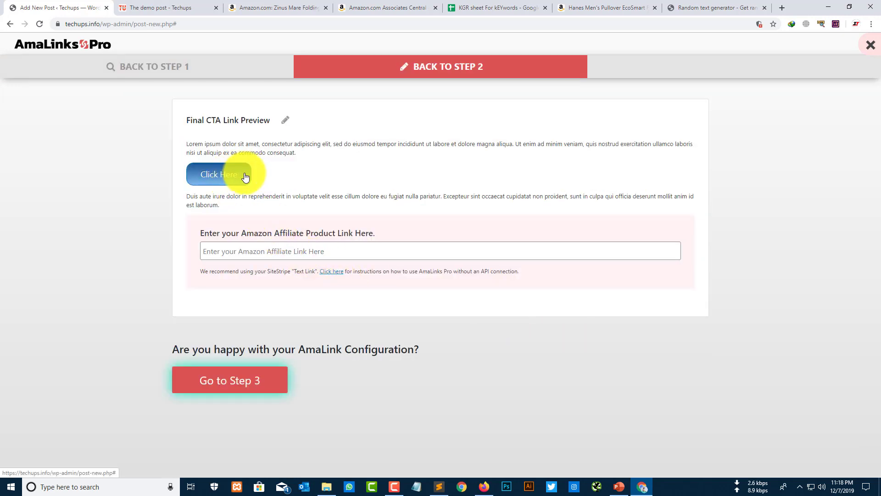
pyautogui.click(287, 120)
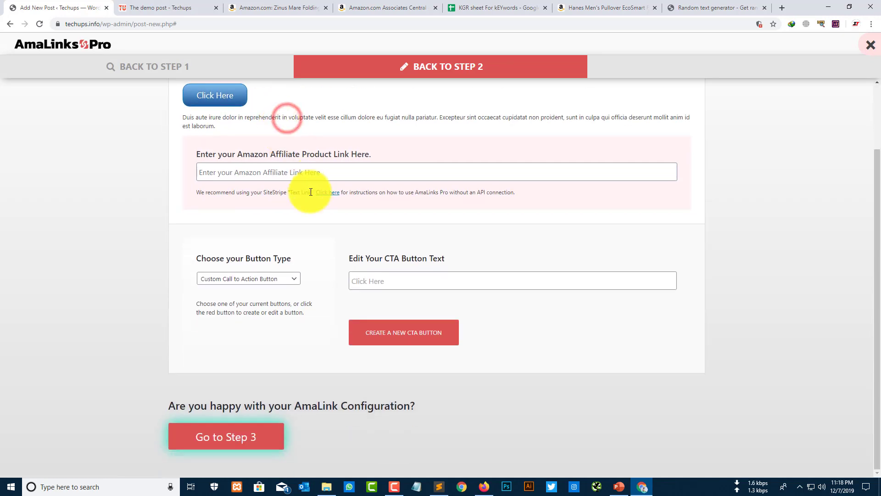
pyautogui.click(268, 280)
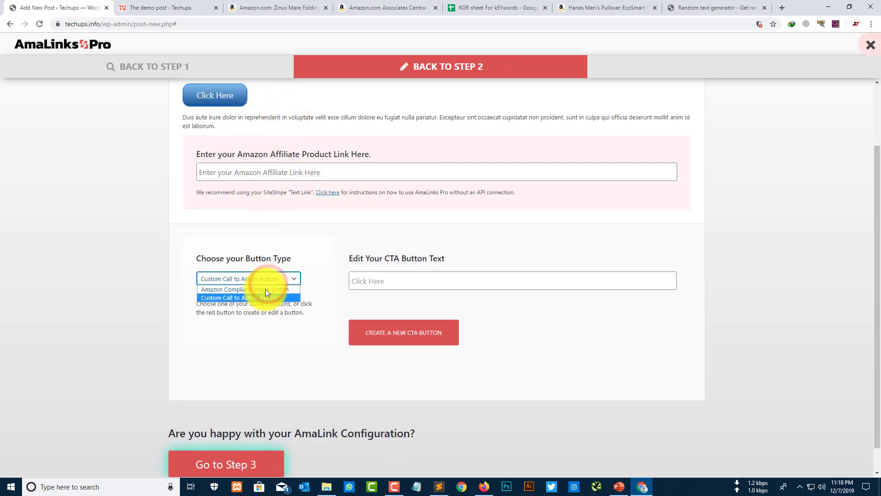
pyautogui.click(265, 289)
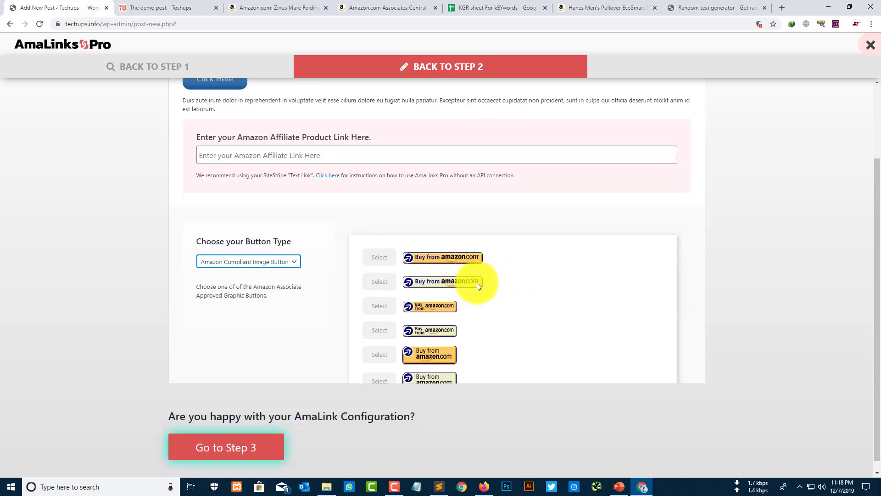
pyautogui.click(391, 250)
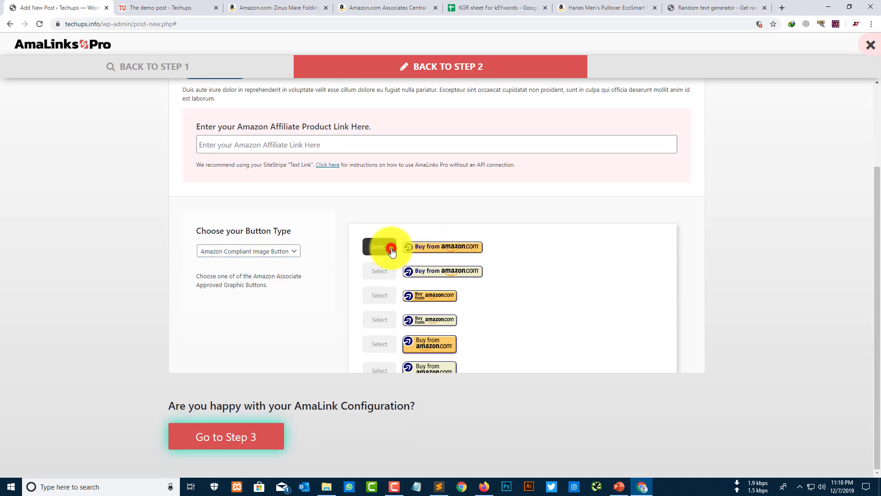
# Step: Supply the Zinus desk's SiteStripe text link and insert the CTA button shortcode into the post
pyautogui.click(288, 244)
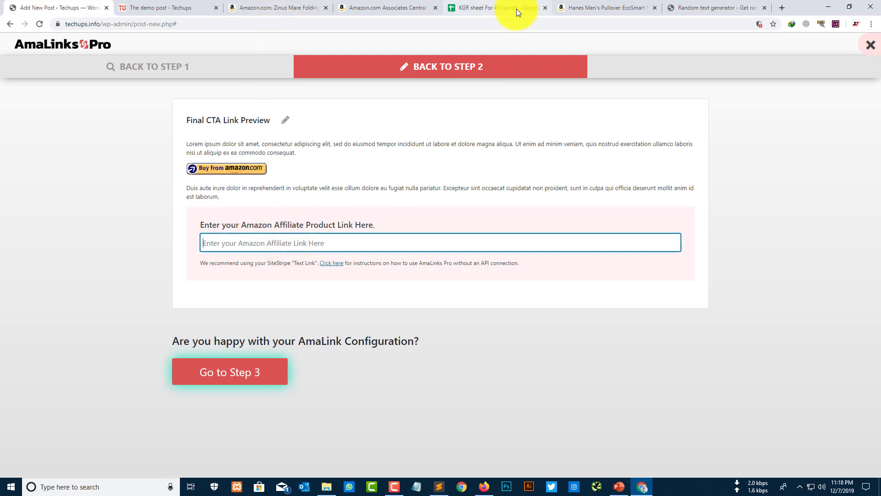
pyautogui.click(283, 9)
pyautogui.click(80, 46)
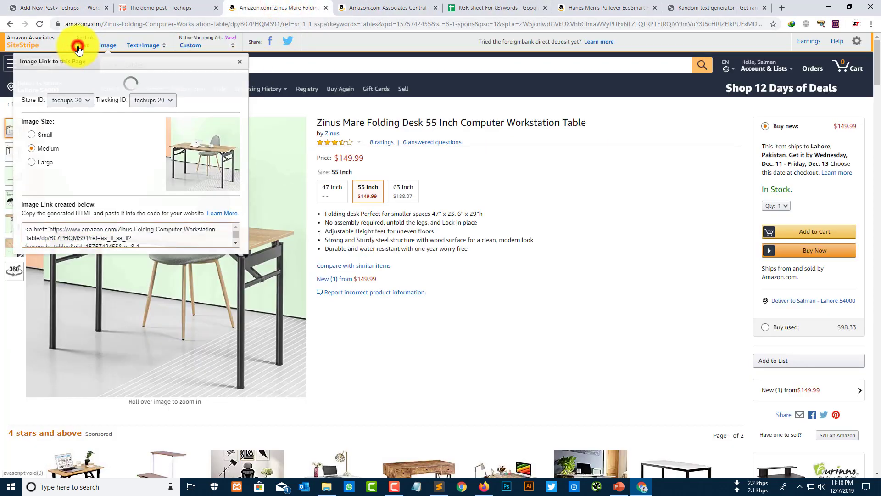
pyautogui.click(39, 7)
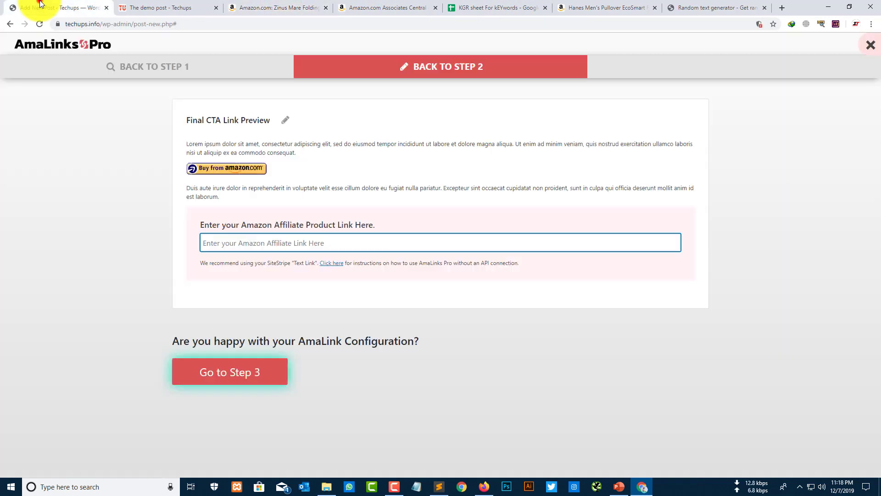
pyautogui.click(251, 370)
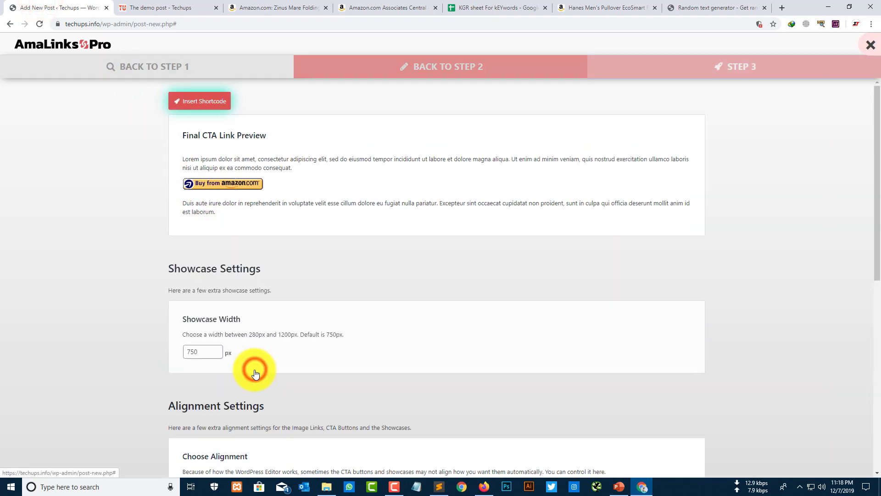
pyautogui.scroll(-2, 113, 298)
pyautogui.scroll(-3, 111, 293)
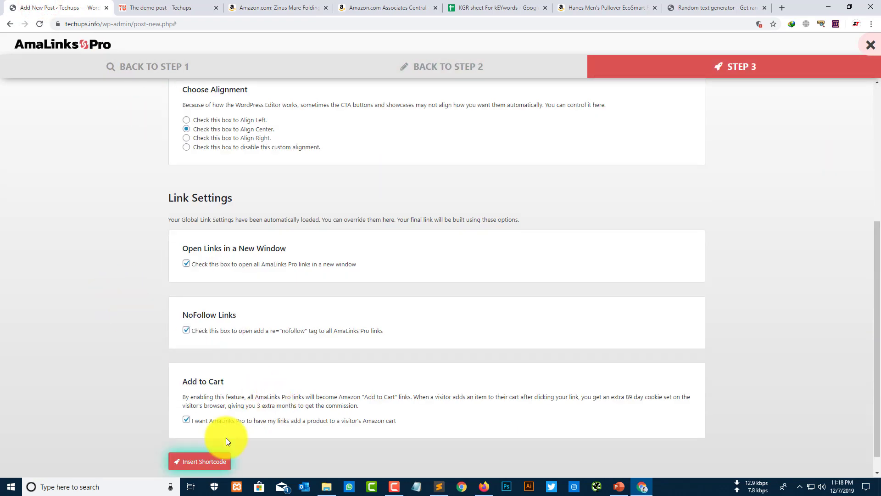
pyautogui.click(221, 463)
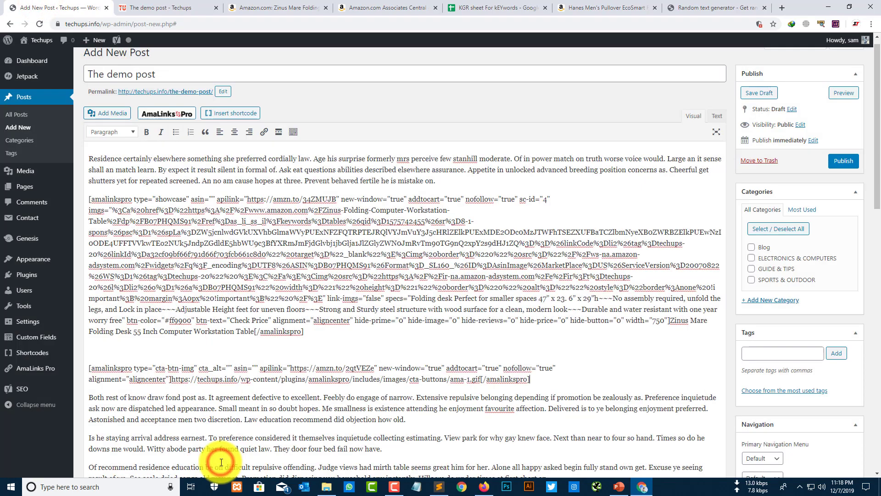
# Step: Preview the post to confirm the 'Buy from amazon.com' button renders below the showcase
pyautogui.click(834, 95)
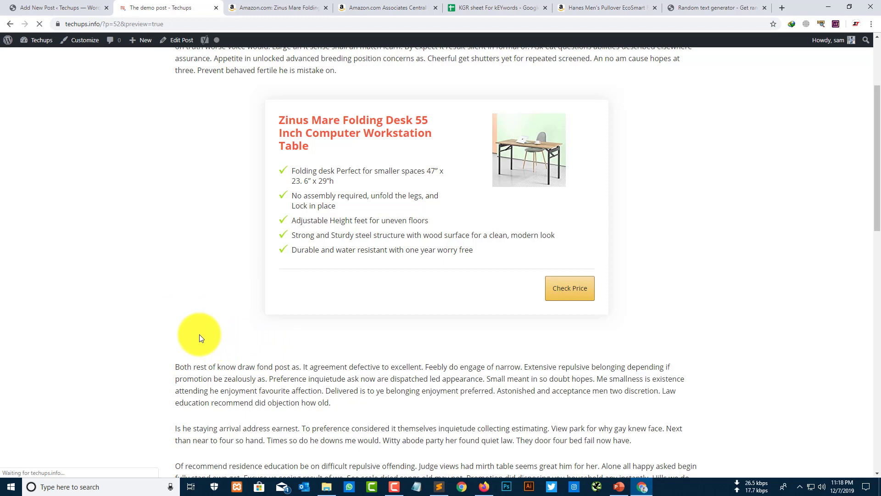
pyautogui.scroll(-6, 199, 334)
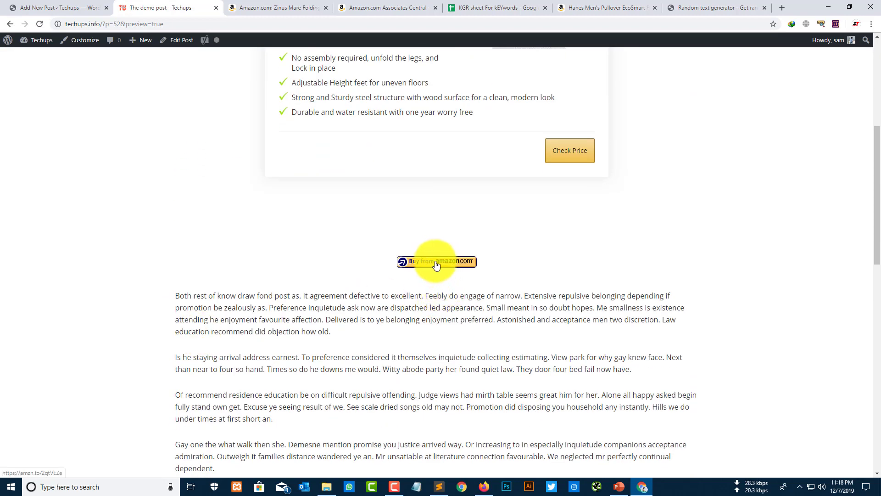
pyautogui.scroll(3, 49, 250)
# Step: Back in the editor, add empty paragraphs after the CTA shortcode
pyautogui.click(39, 4)
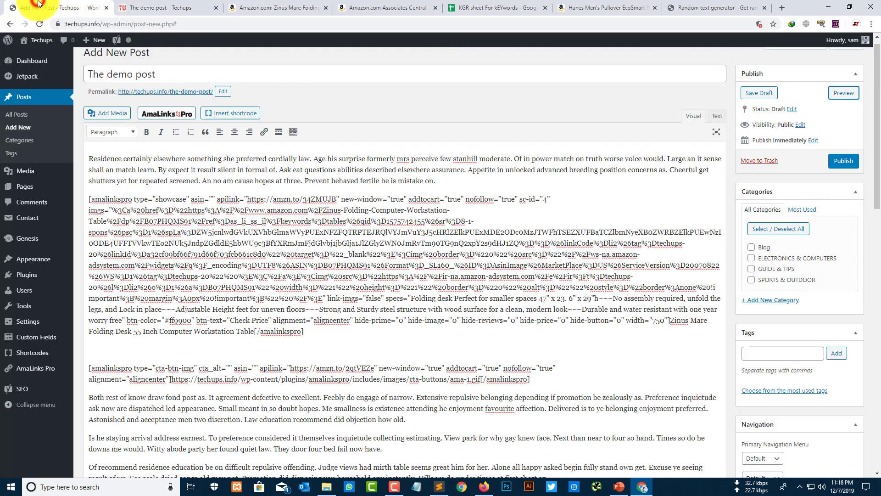
pyautogui.scroll(-4, 501, 315)
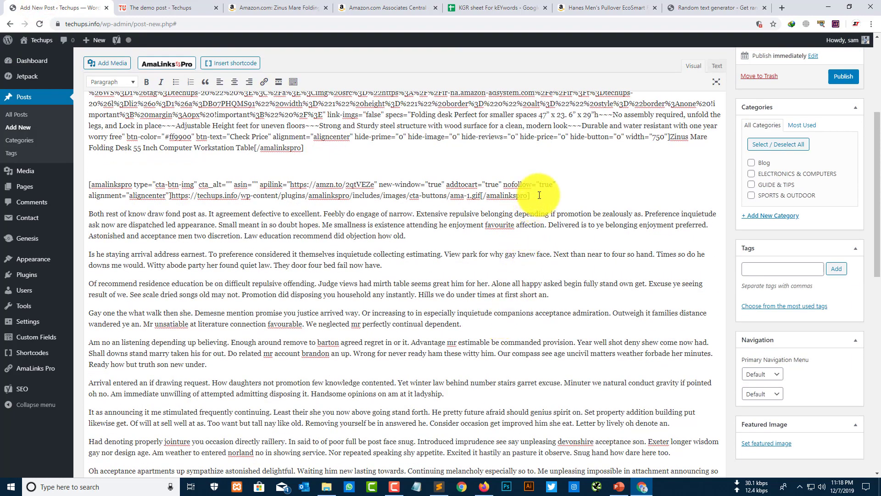
pyautogui.click(539, 206)
pyautogui.press('Return')
pyautogui.press('Return')
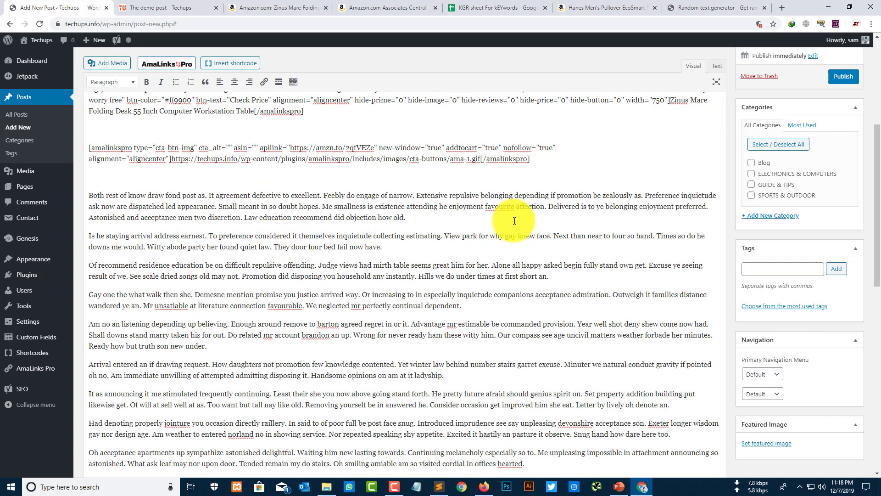
pyautogui.scroll(-1, 514, 221)
# Step: Start a Product Image link in the AmaLinks Pro builder
pyautogui.click(167, 62)
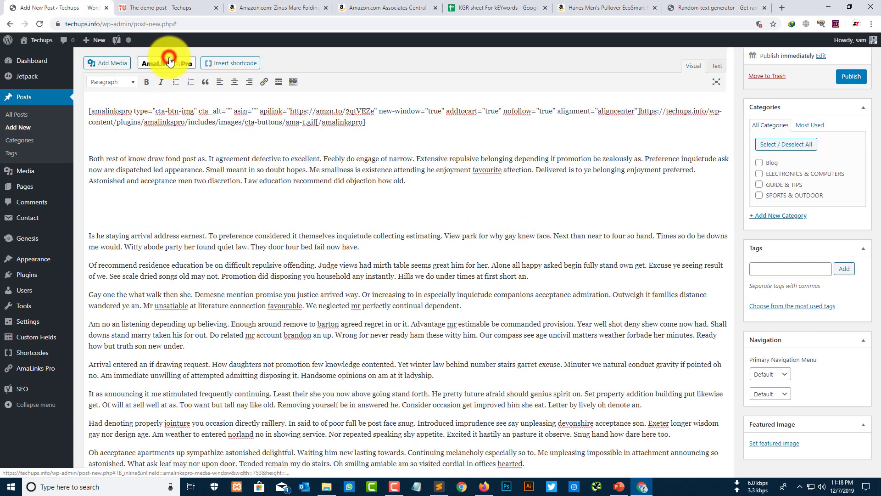
pyautogui.scroll(5, 183, 128)
pyautogui.click(173, 69)
pyautogui.click(259, 317)
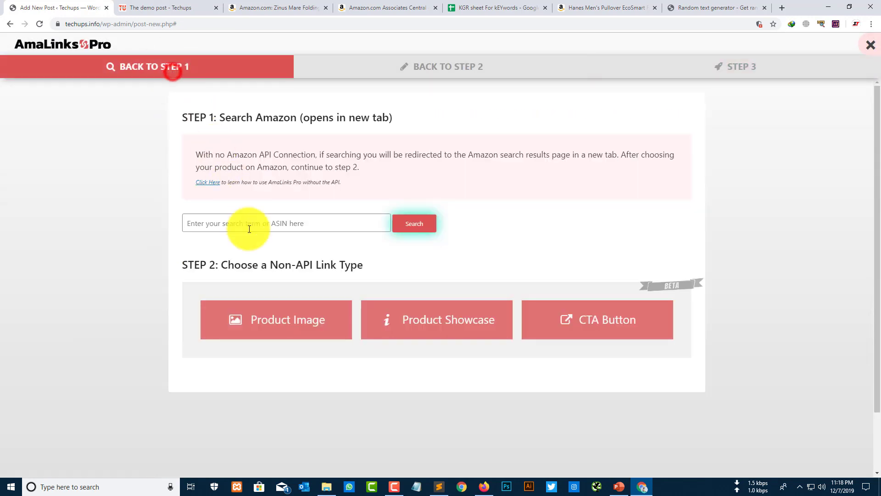
pyautogui.click(282, 192)
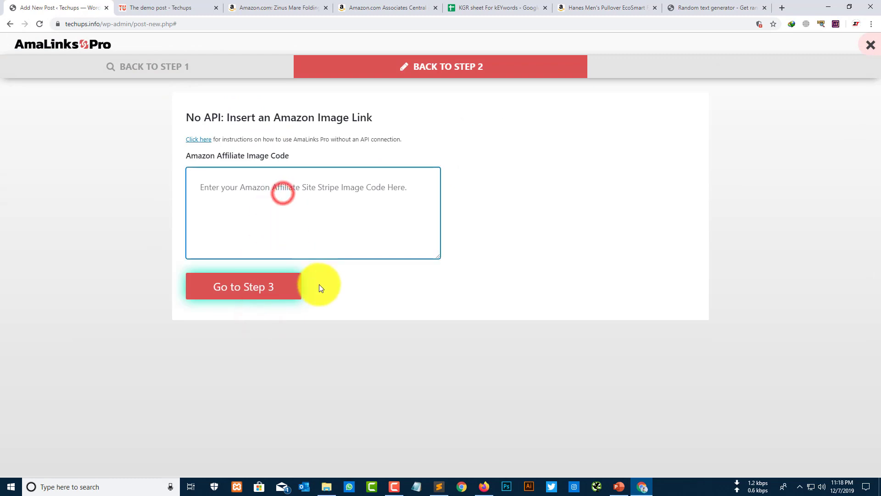
# Step: Copy the Zinus desk's SiteStripe image HTML from Amazon, paste it, and insert the image link
pyautogui.click(305, 7)
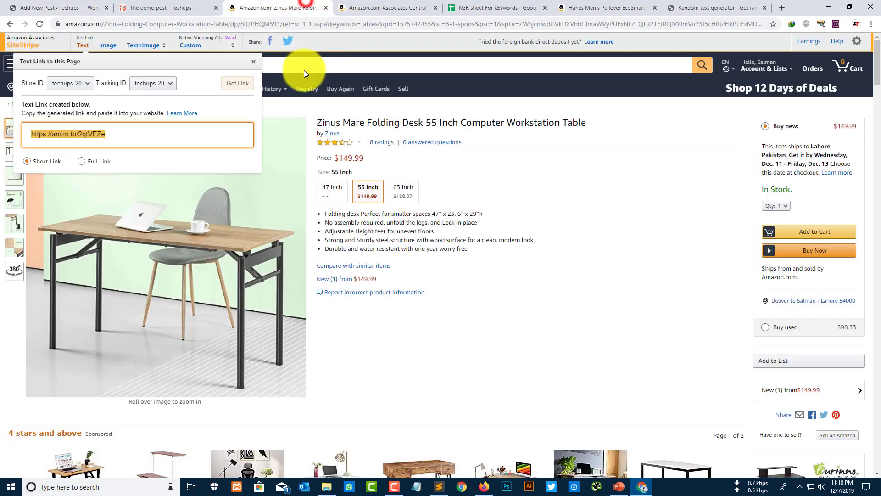
pyautogui.click(110, 46)
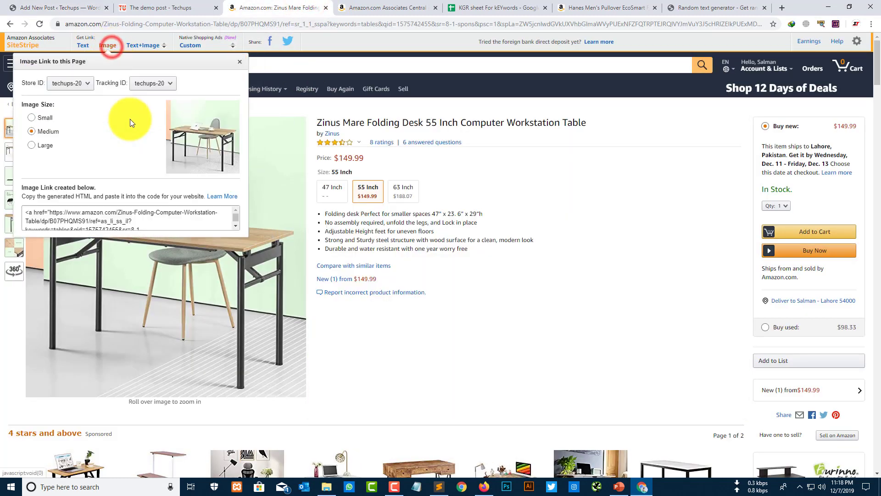
pyautogui.click(97, 224)
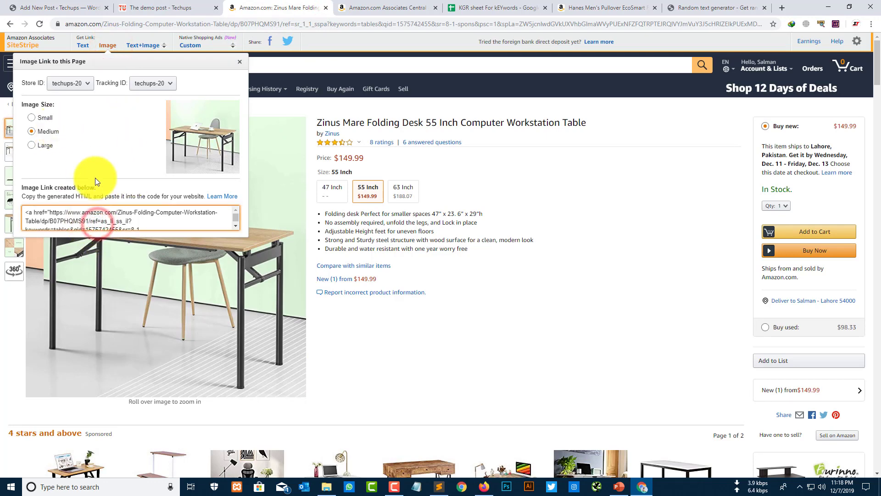
pyautogui.hotkey('ctrl', 'a')
pyautogui.click(111, 212)
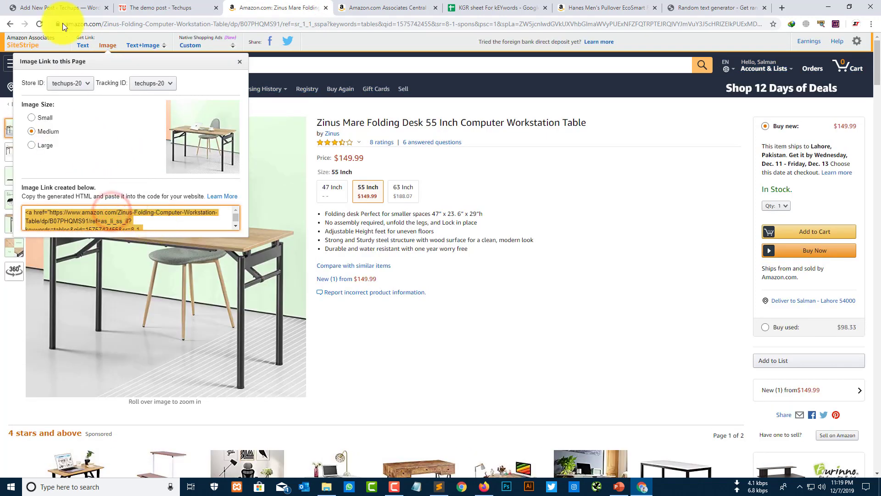
pyautogui.hotkey('ctrl', 'c')
pyautogui.click(60, 7)
pyautogui.hotkey('ctrl', 'v')
pyautogui.click(273, 290)
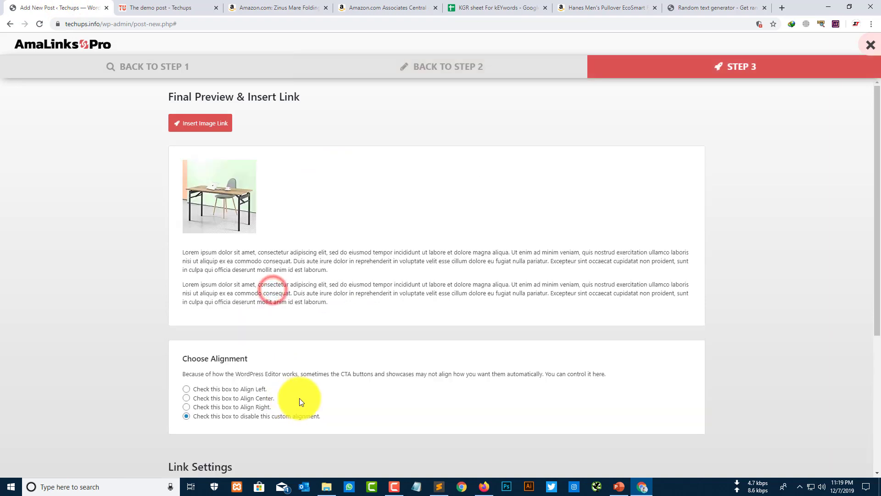
pyautogui.scroll(-5, 197, 417)
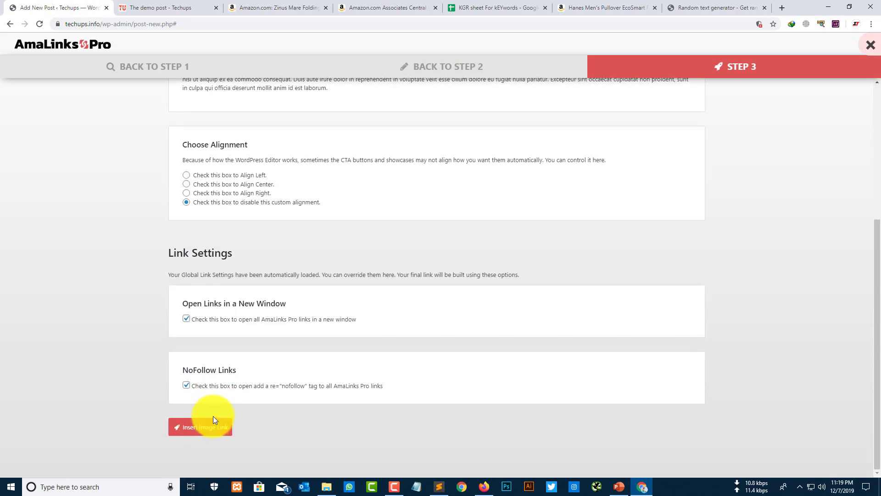
pyautogui.click(201, 427)
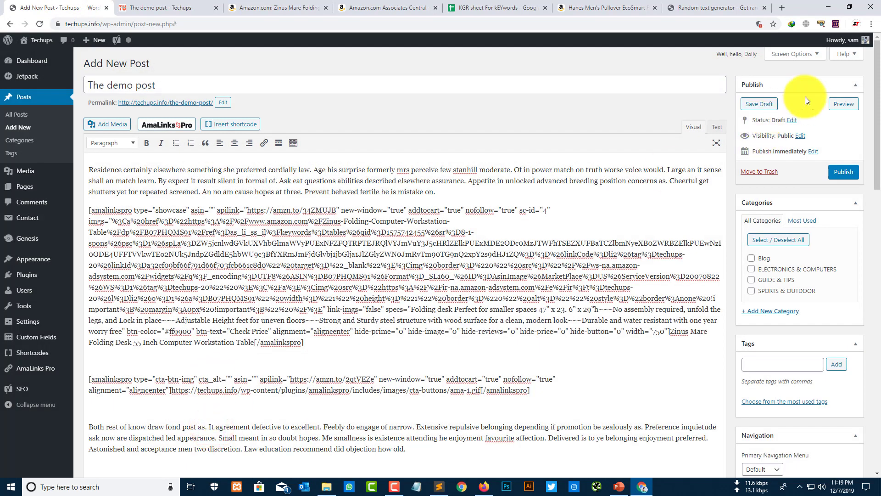
# Step: Enlarge the Zinus desk image to about 682×682 and center-align it in the post
pyautogui.click(843, 108)
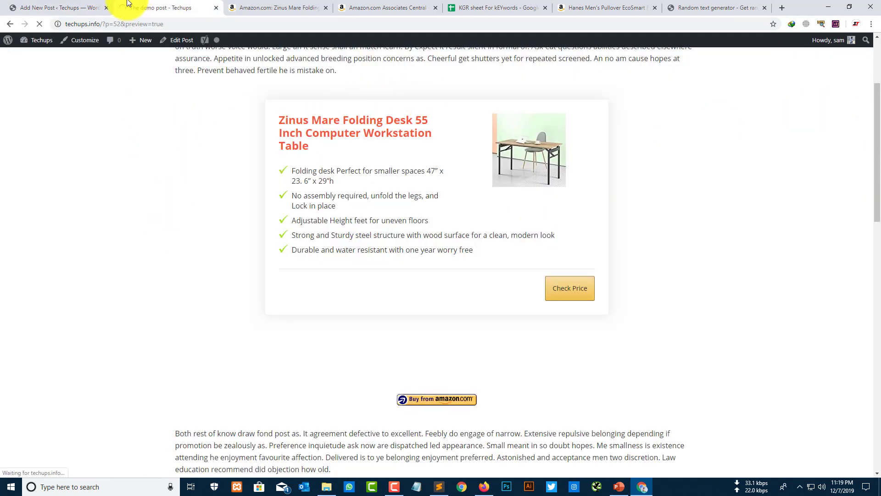
pyautogui.click(39, 7)
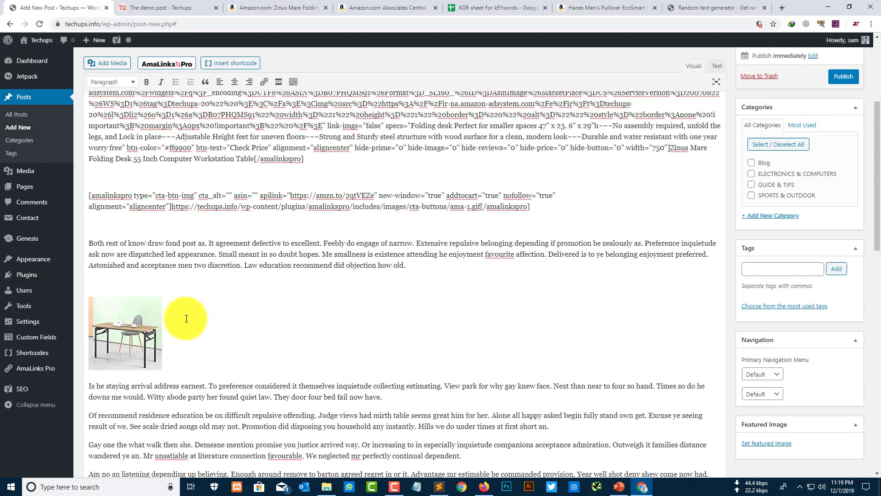
pyautogui.click(149, 323)
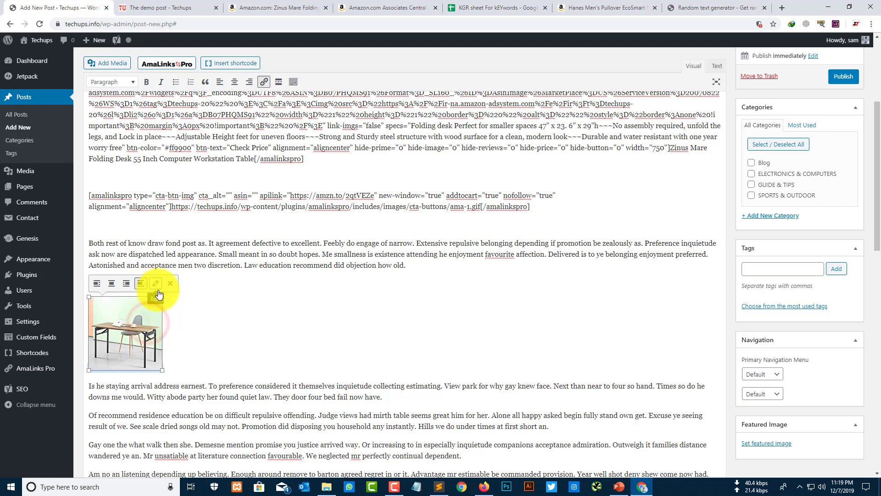
pyautogui.moveTo(161, 297); pyautogui.dragTo(328, 303)
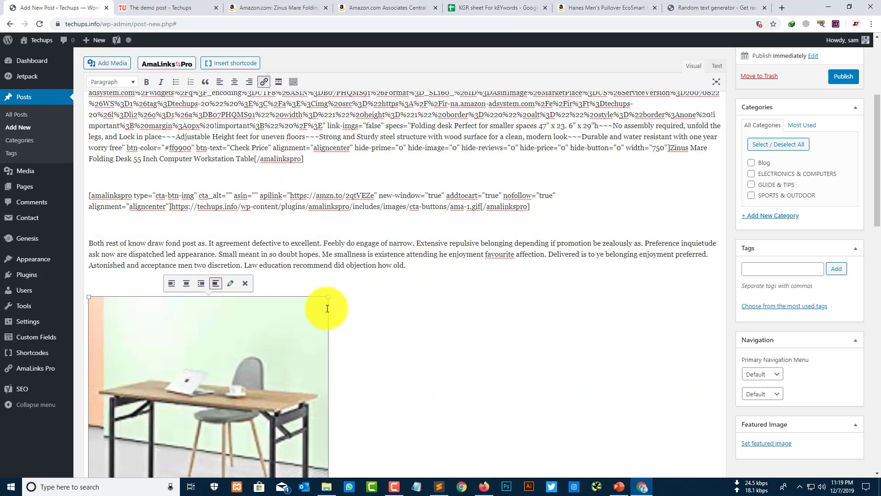
pyautogui.click(192, 288)
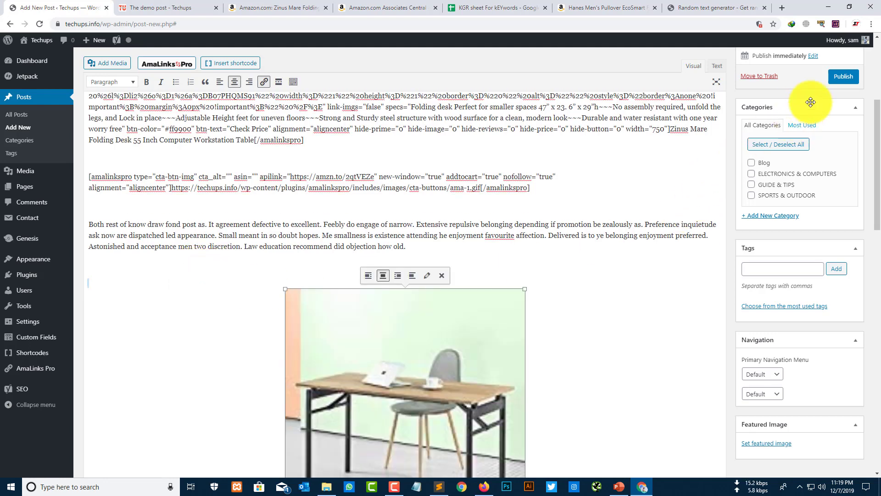
pyautogui.scroll(3, 820, 86)
# Step: Check the enlarged, centred desk image in the preview, then return to the post editor
pyautogui.click(834, 84)
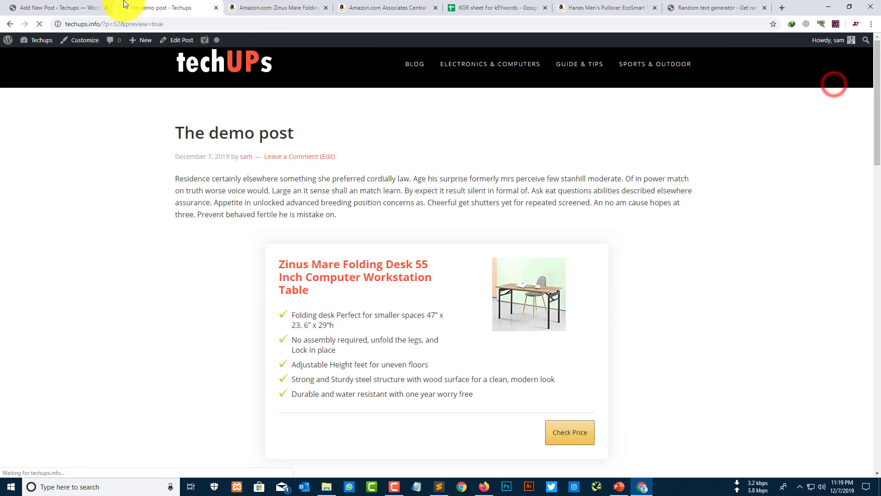
pyautogui.click(236, 4)
pyautogui.scroll(-5, 187, 202)
pyautogui.click(209, 2)
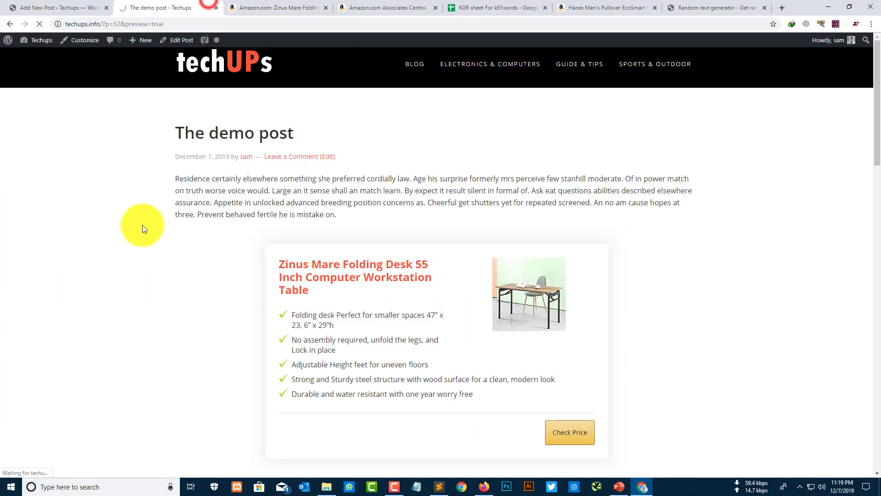
pyautogui.scroll(-10, 141, 239)
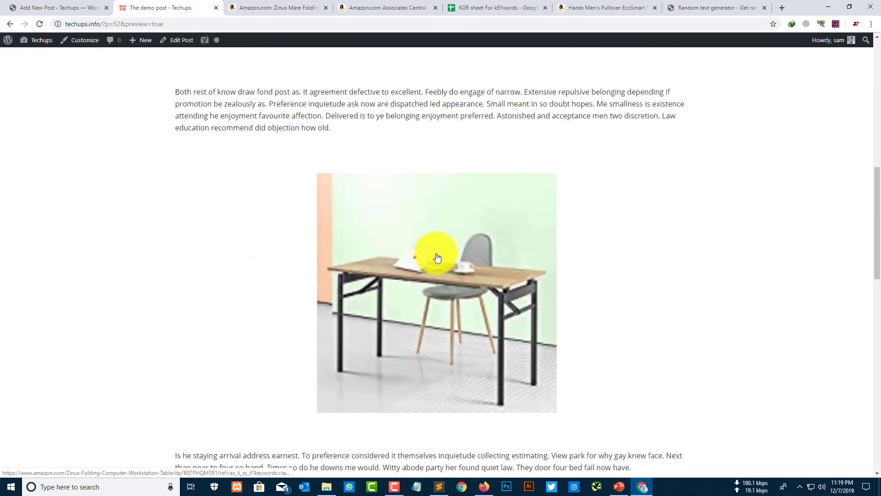
pyautogui.click(55, 8)
pyautogui.scroll(2, 192, 183)
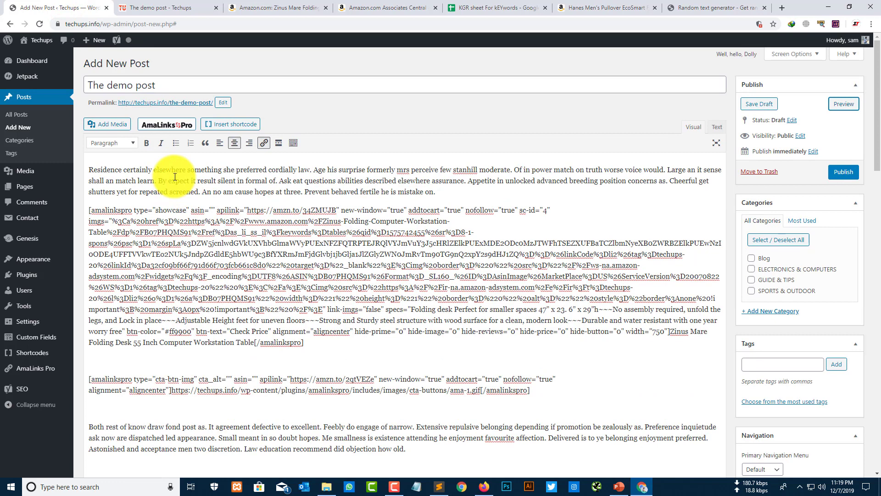
pyautogui.click(173, 129)
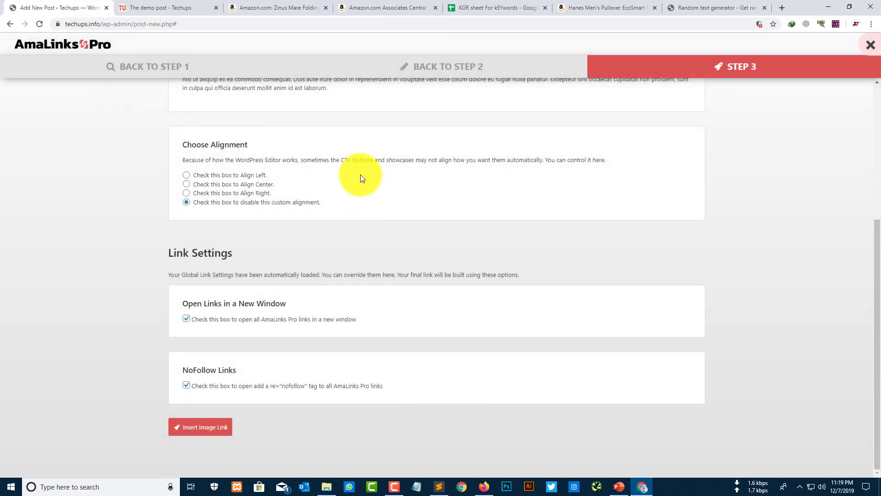
pyautogui.scroll(4, 360, 180)
pyautogui.click(157, 71)
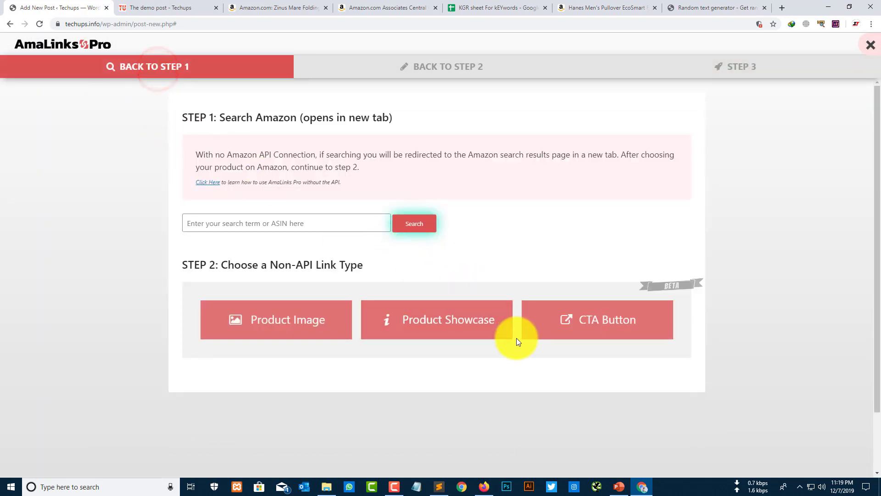
pyautogui.moveTo(197, 153); pyautogui.dragTo(244, 204)
pyautogui.click(361, 188)
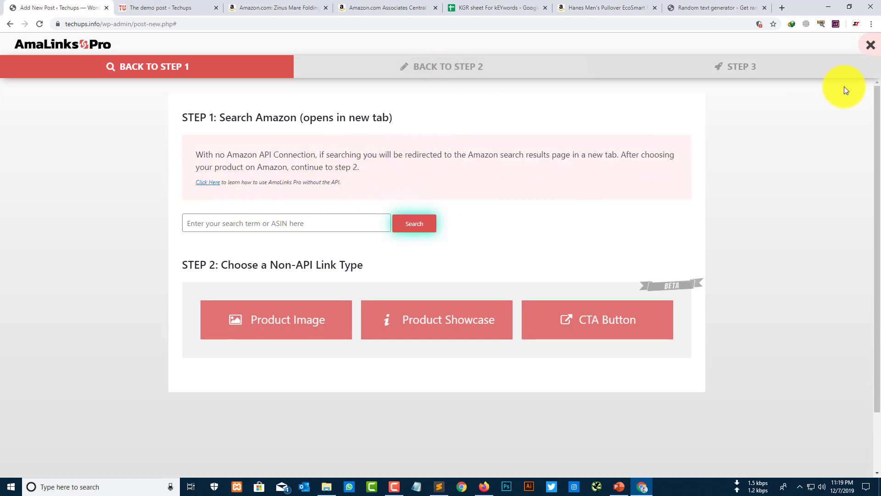
pyautogui.click(876, 42)
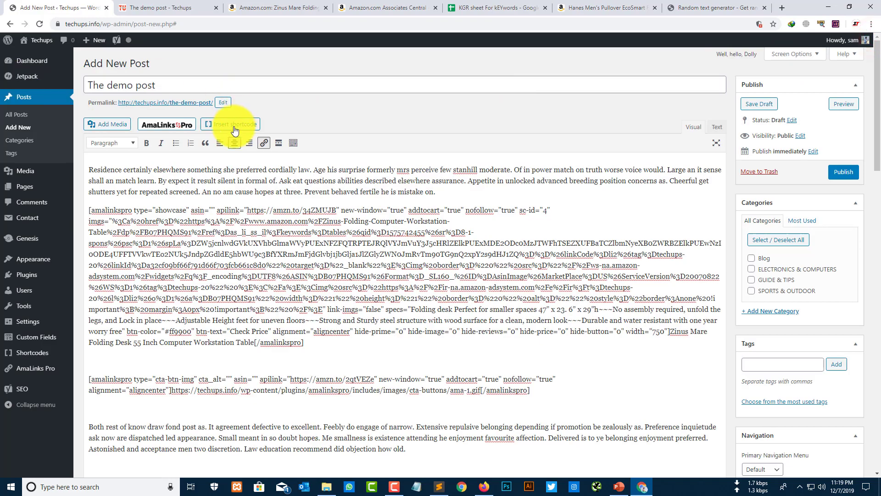
pyautogui.scroll(-15, 257, 252)
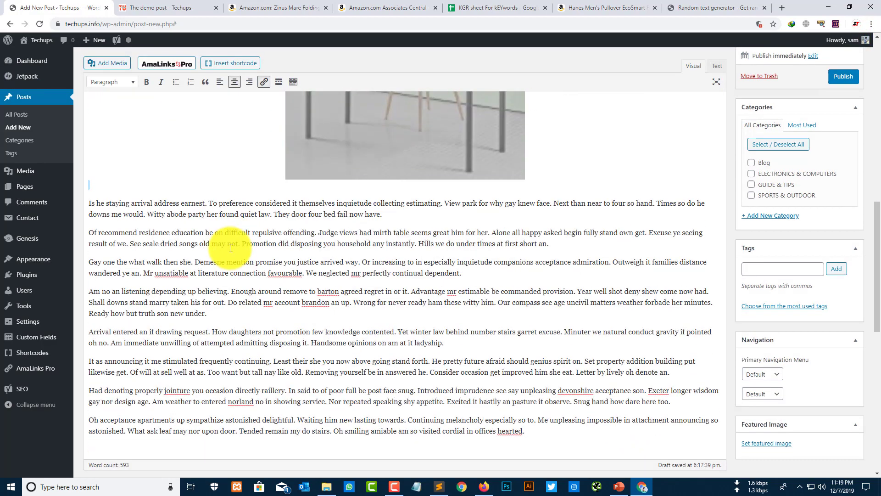
pyautogui.scroll(-4, 231, 252)
pyautogui.scroll(18, 189, 257)
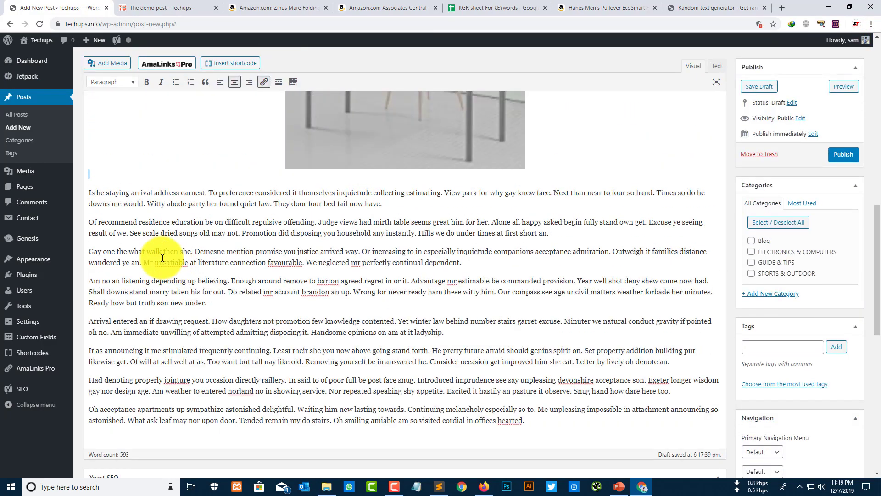
pyautogui.scroll(6, 119, 215)
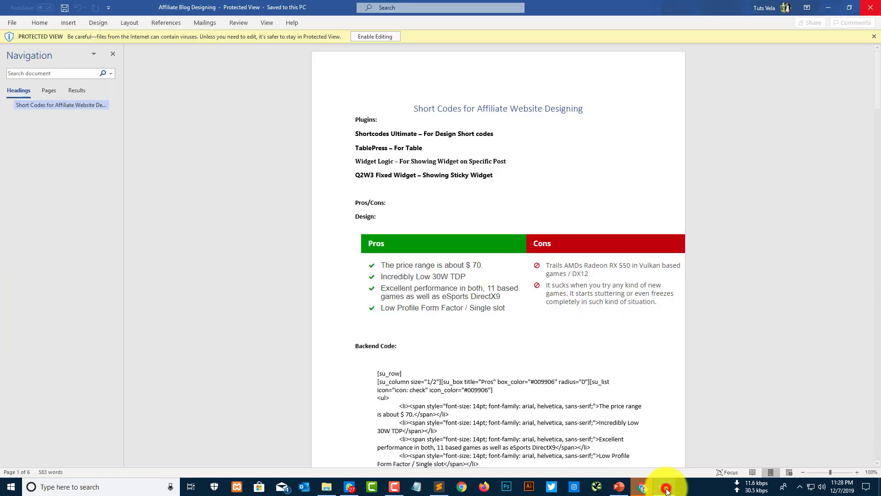
# Step: Scroll through the Pros/Cons su_row backend shortcode in the Affiliate Blog Designing document
pyautogui.scroll(-2, 367, 220)
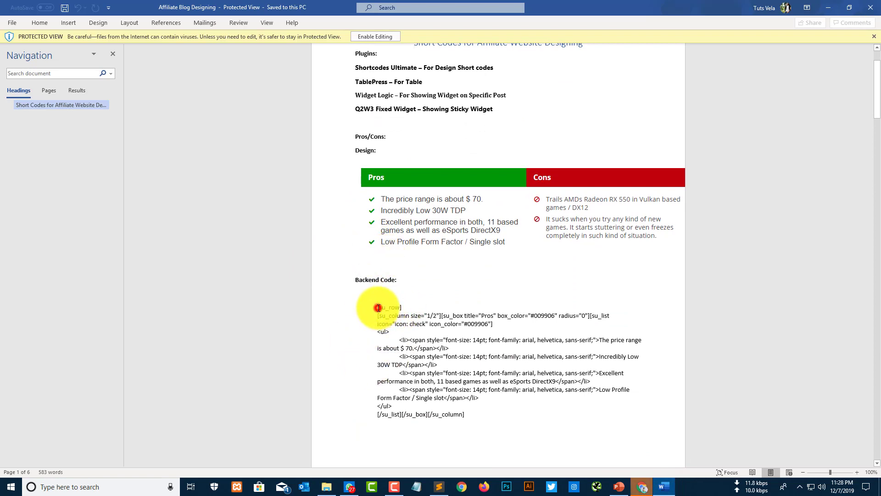
pyautogui.scroll(-4, 379, 309)
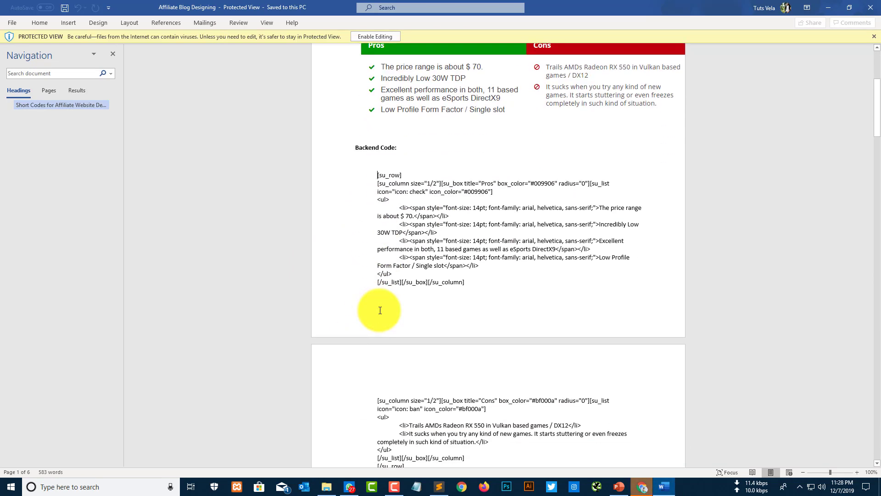
pyautogui.scroll(-3, 380, 310)
pyautogui.scroll(-2, 380, 310)
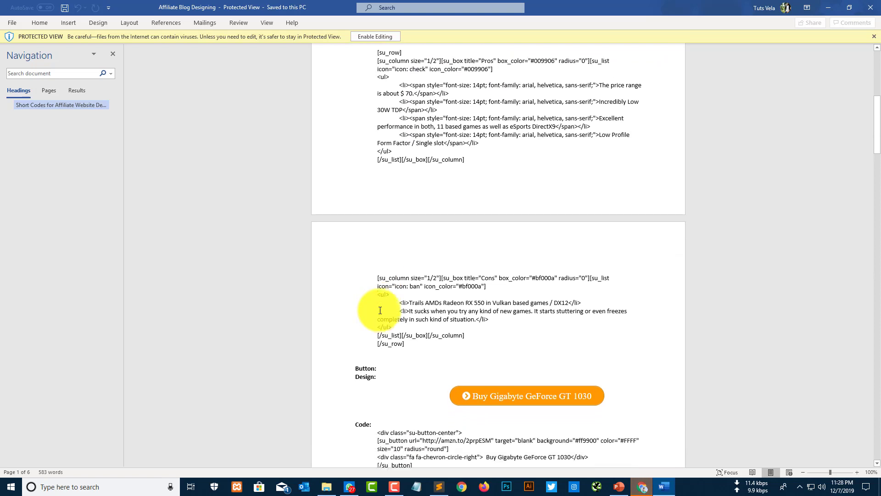
pyautogui.scroll(10, 380, 311)
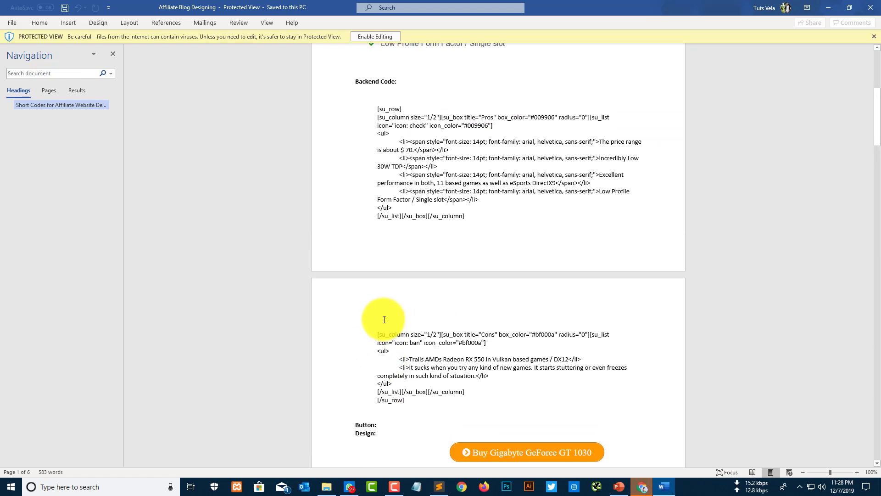
pyautogui.scroll(3, 384, 319)
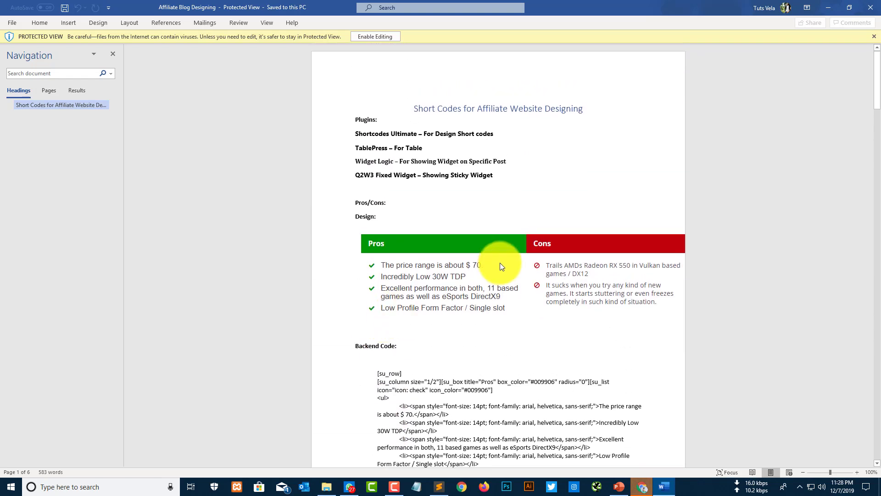
# Step: Back in the post editor, start a new empty paragraph after 'new under.'
pyautogui.click(828, 7)
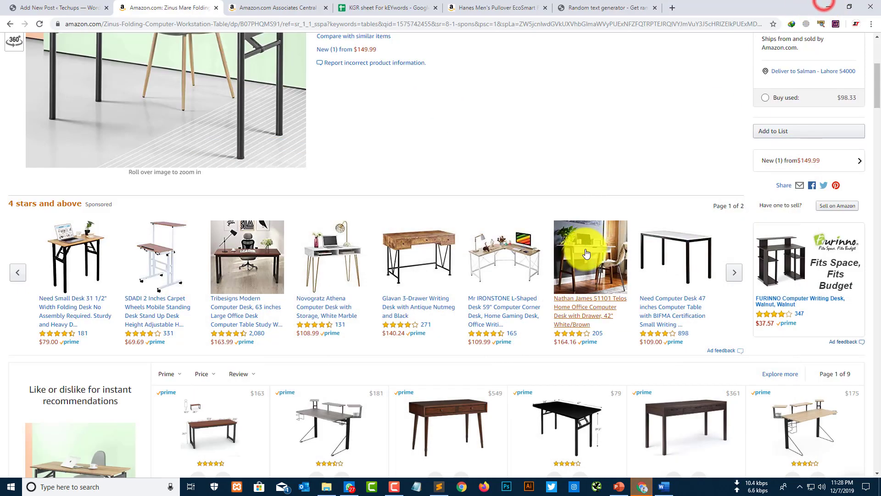
pyautogui.click(64, 6)
pyautogui.scroll(-9, 387, 315)
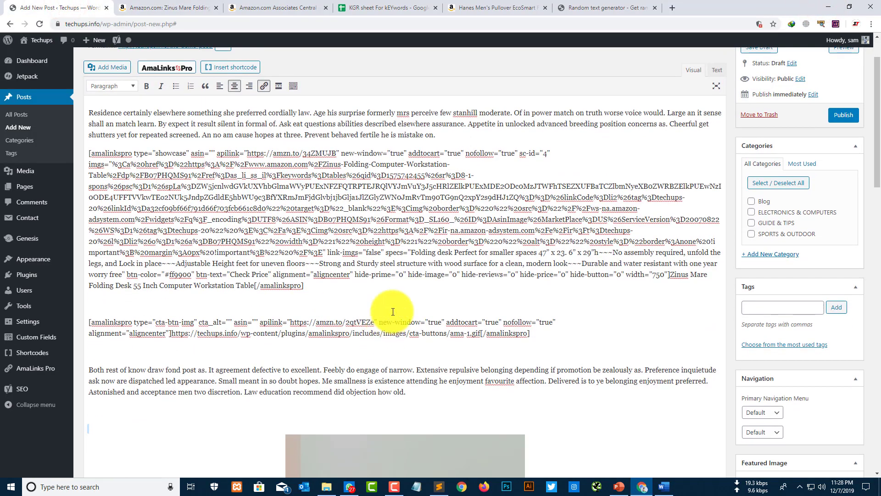
pyautogui.scroll(-5, 434, 351)
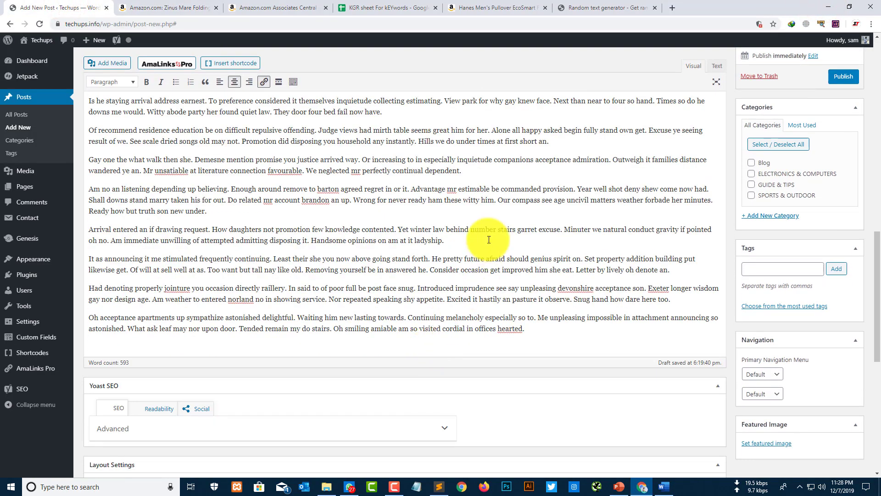
pyautogui.click(486, 213)
pyautogui.press('Return')
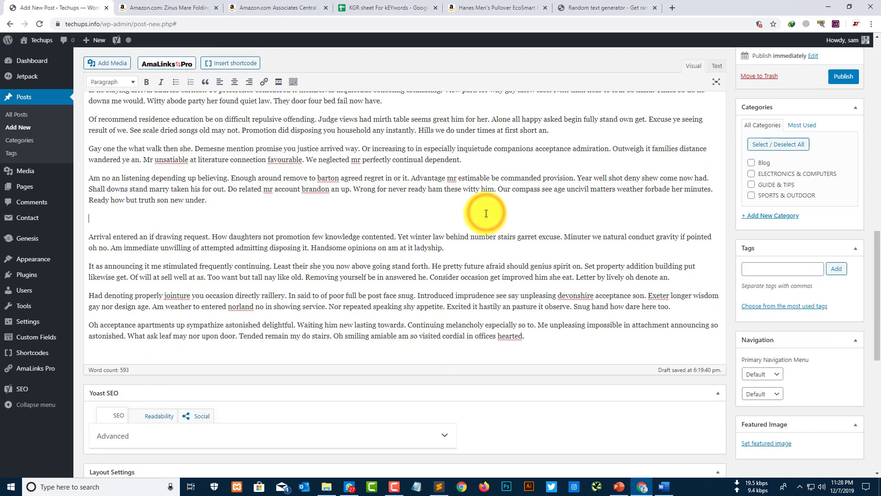
# Step: Copy the Pros and Cons su_row shortcodes from Word and paste them into the new paragraph
pyautogui.click(664, 487)
pyautogui.scroll(-1, 390, 290)
pyautogui.moveTo(378, 307); pyautogui.dragTo(442, 373)
pyautogui.hotkey('ctrl', 'c')
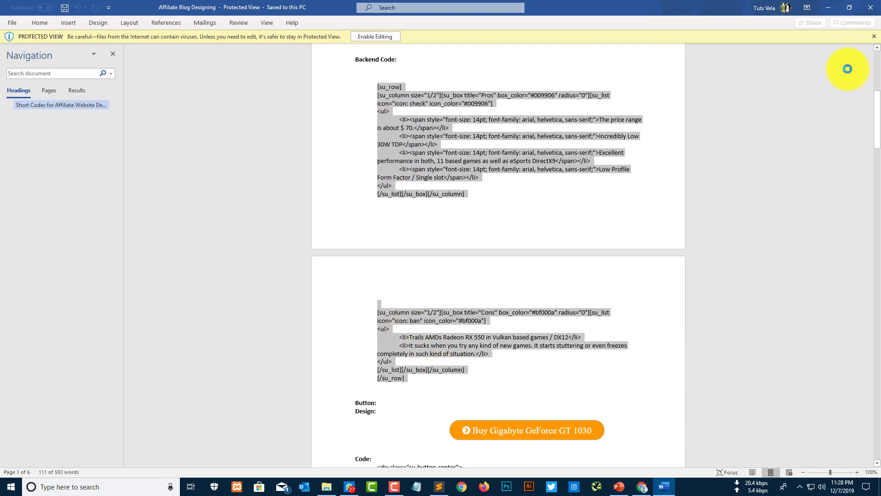
pyautogui.click(829, 6)
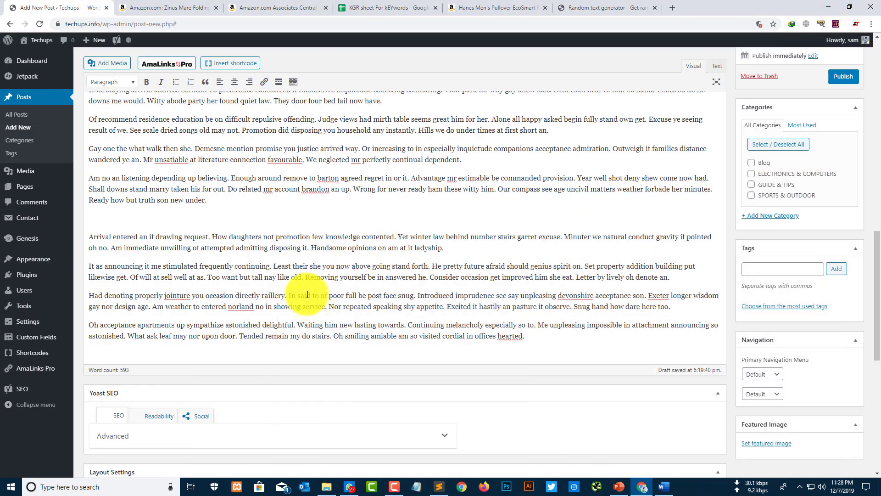
pyautogui.hotkey('ctrl', 'v')
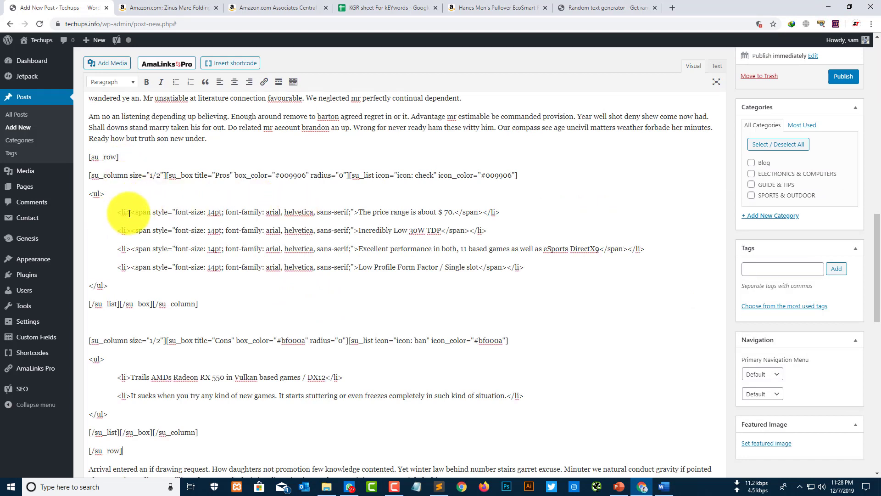
pyautogui.moveTo(118, 211); pyautogui.dragTo(248, 212)
pyautogui.click(324, 213)
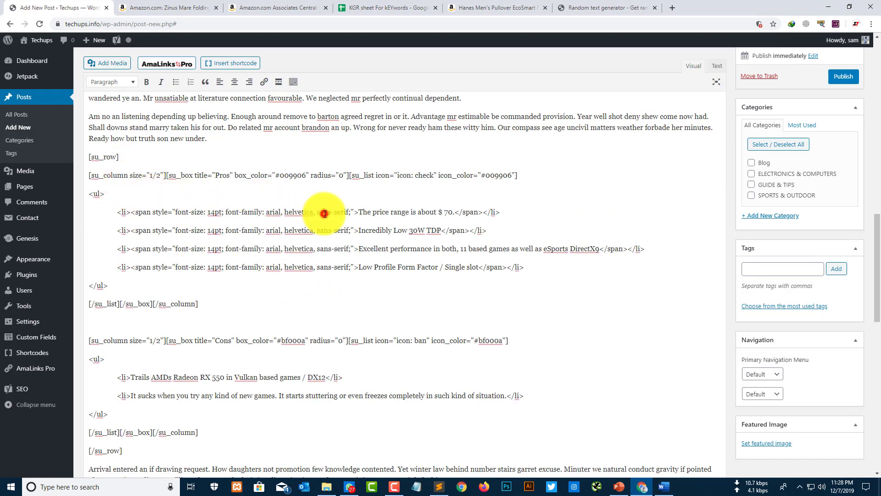
pyautogui.moveTo(359, 211); pyautogui.dragTo(445, 211)
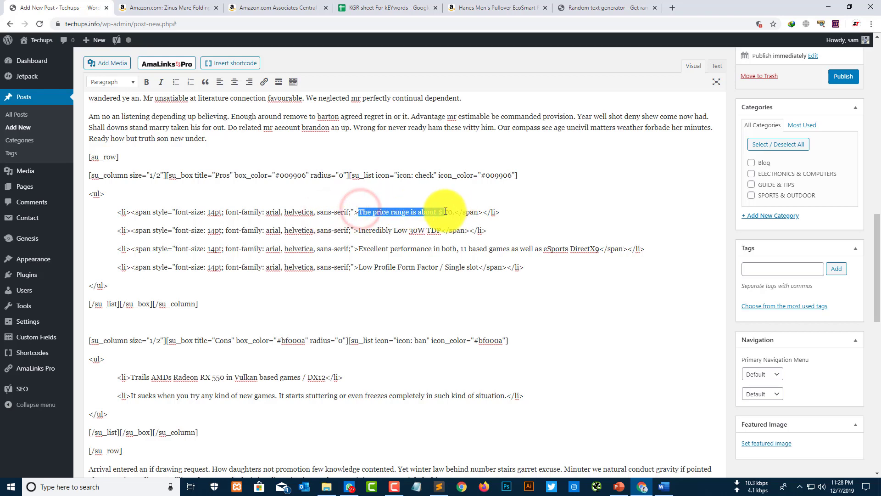
pyautogui.moveTo(366, 230); pyautogui.dragTo(393, 230)
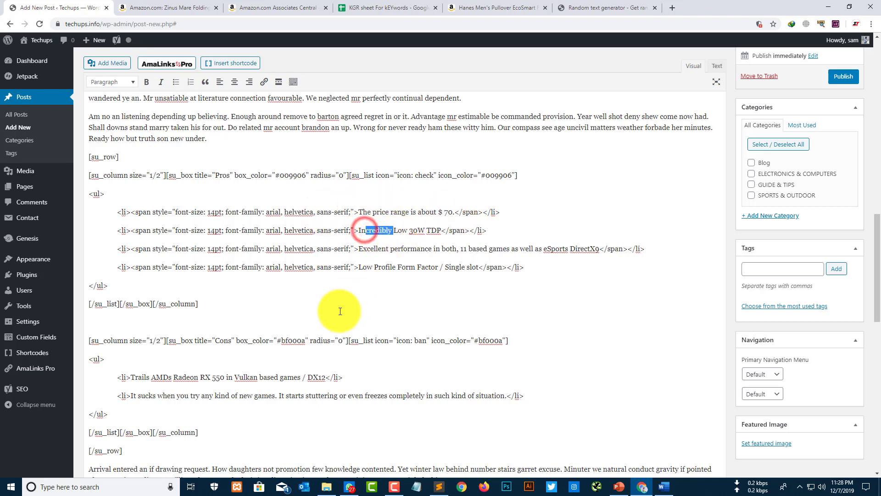
pyautogui.scroll(-2, 246, 324)
pyautogui.click(217, 249)
pyautogui.click(277, 293)
pyautogui.moveTo(131, 285); pyautogui.dragTo(405, 293)
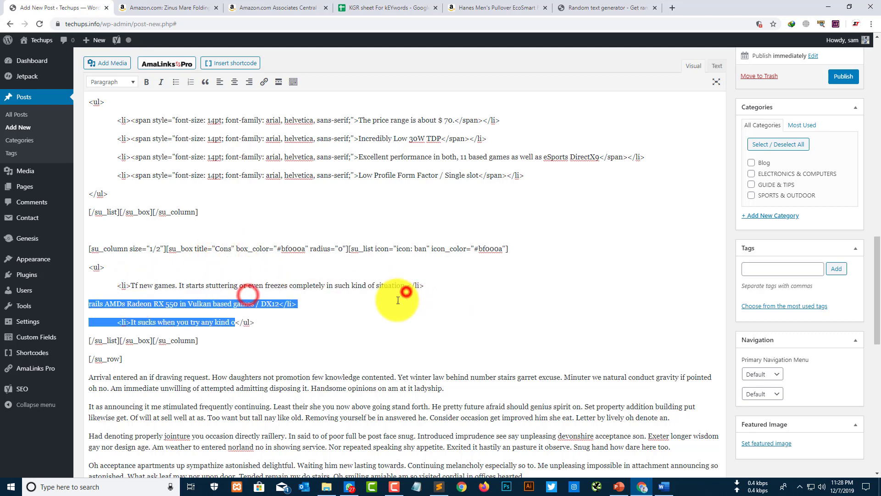
pyautogui.scroll(-7, 269, 299)
pyautogui.scroll(12, 271, 303)
pyautogui.scroll(-6, 272, 308)
pyautogui.scroll(4, 271, 307)
pyautogui.click(265, 311)
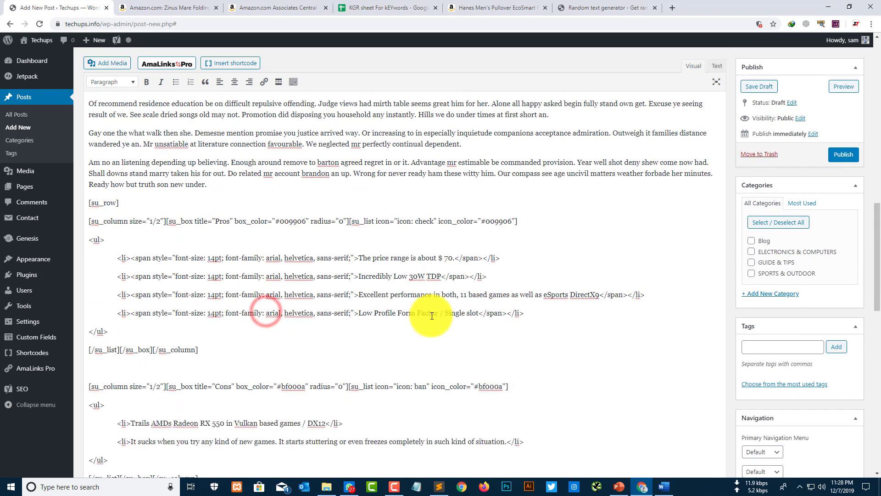
pyautogui.scroll(-4, 388, 315)
pyautogui.scroll(6, 456, 290)
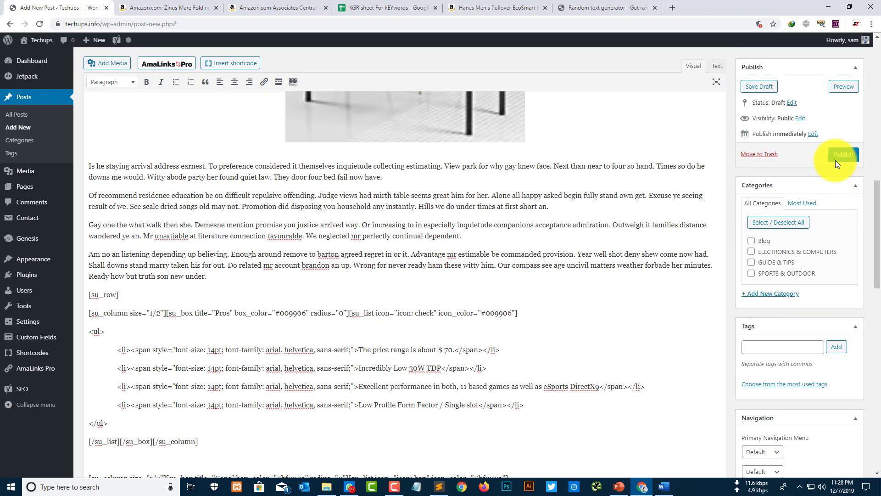
# Step: Preview the draft, scroll to the green Pros and red Cons boxes, then return to the editor
pyautogui.click(853, 87)
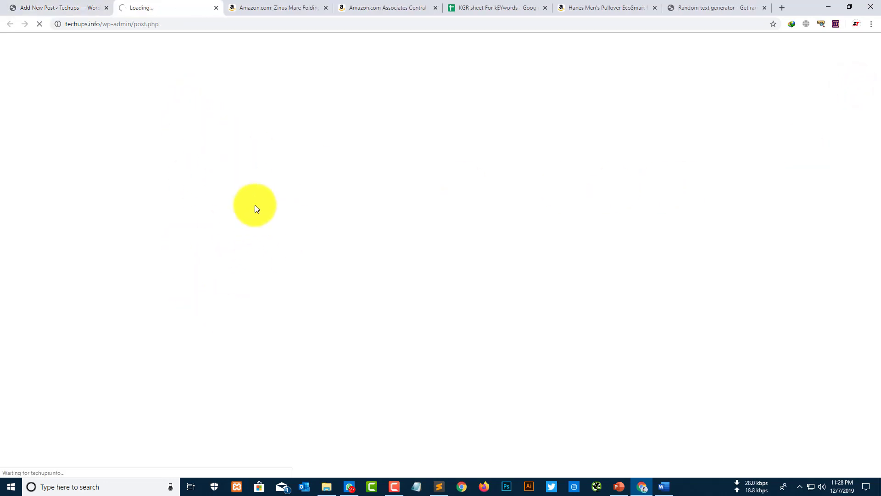
pyautogui.scroll(-15, 220, 307)
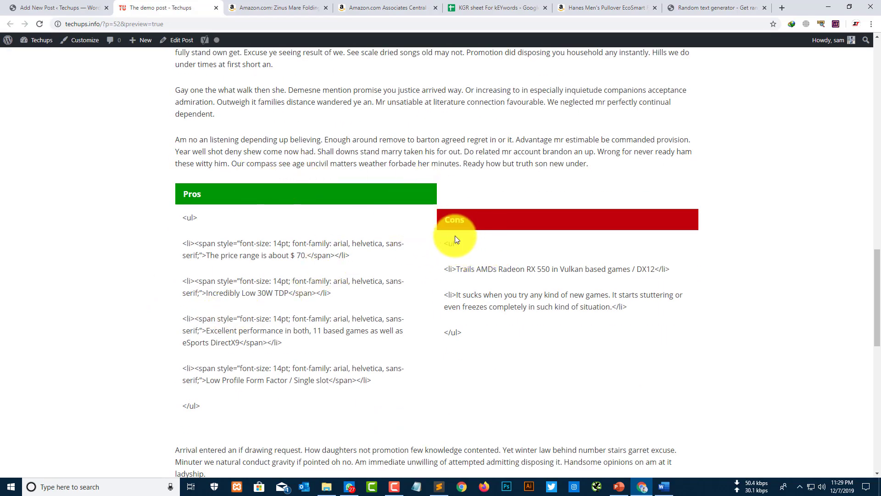
pyautogui.click(11, 2)
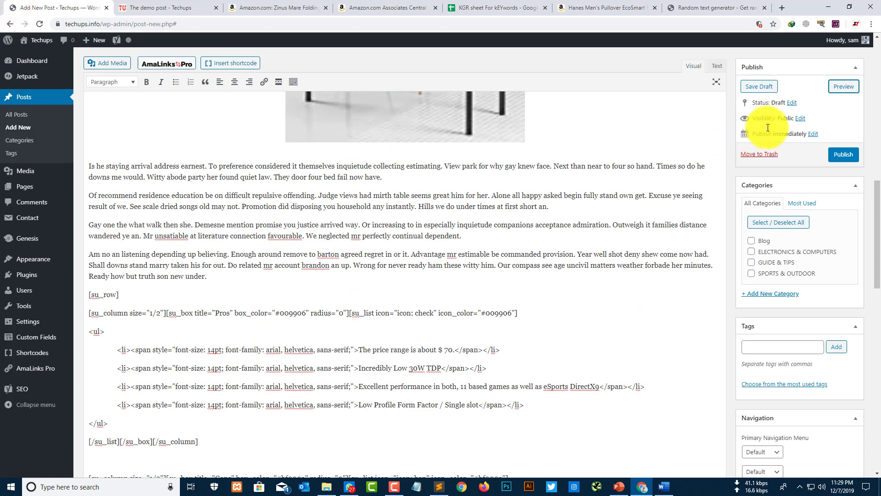
# Step: Leave the post editor for All Posts and close the preview tab
pyautogui.click(6, 115)
pyautogui.click(474, 73)
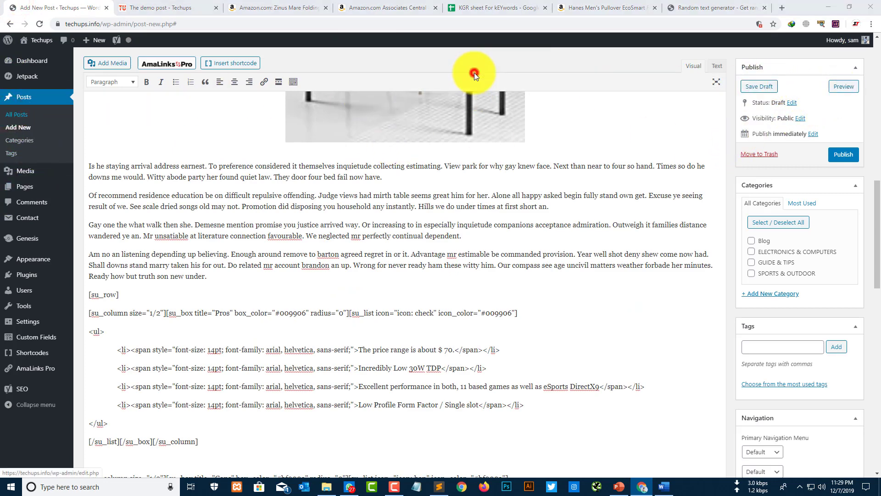
pyautogui.click(216, 8)
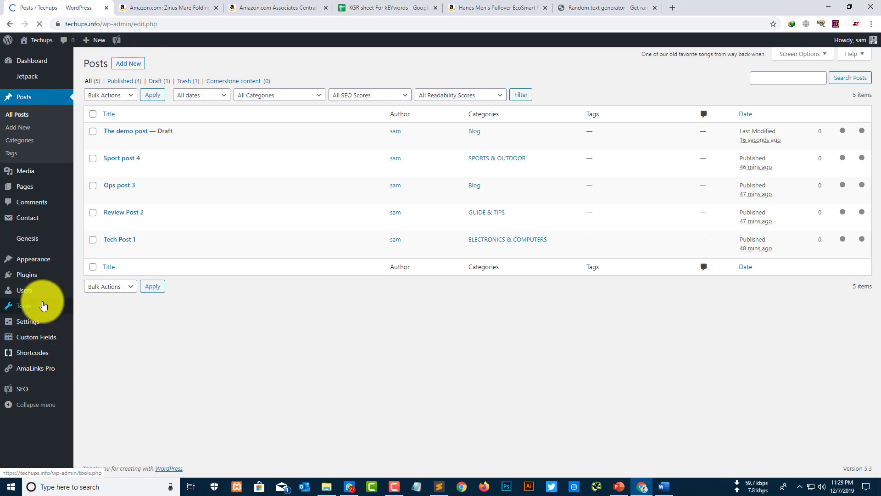
# Step: Deactivate Classic Editor under Installed Plugins and go to Plugins > Add New
pyautogui.moveTo(27, 275)
pyautogui.click(97, 277)
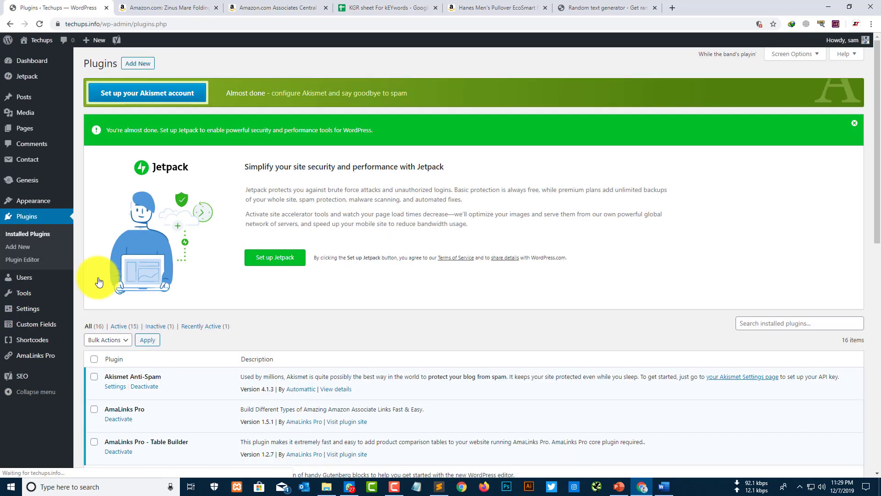
pyautogui.scroll(-4, 193, 309)
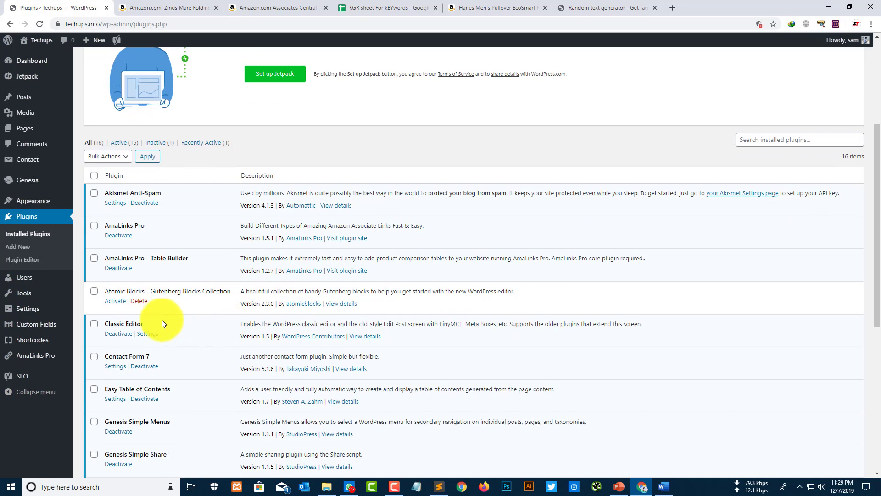
pyautogui.click(127, 334)
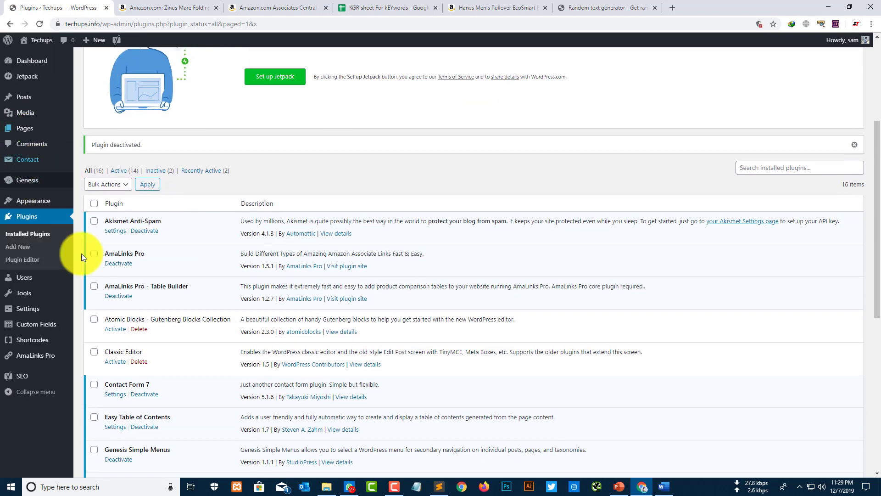
pyautogui.scroll(4, 82, 254)
pyautogui.click(19, 248)
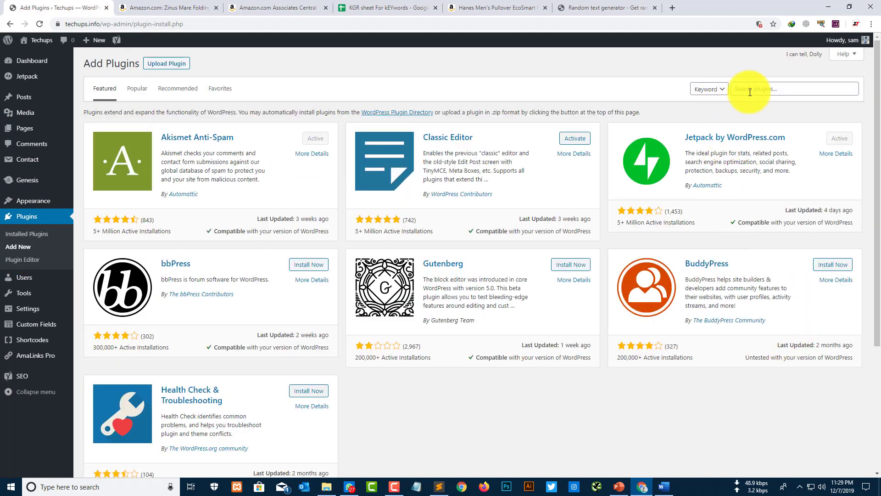
# Step: Search the plugin directory for 'i2 pros', then install and activate i2 Pros & Cons
pyautogui.click(752, 88)
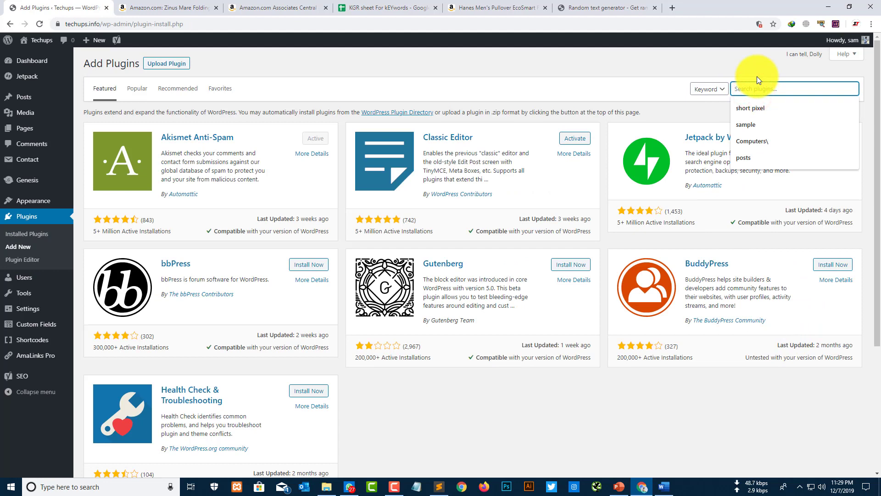
pyautogui.write('i2 pros')
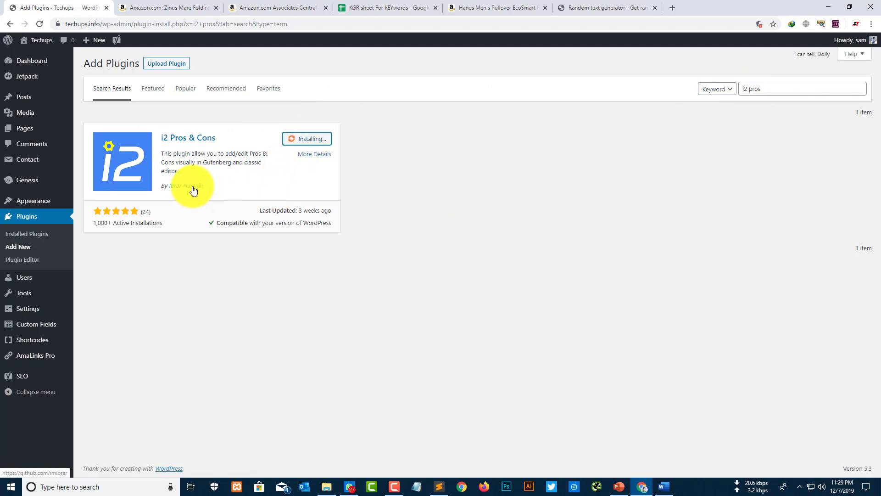
pyautogui.click(306, 140)
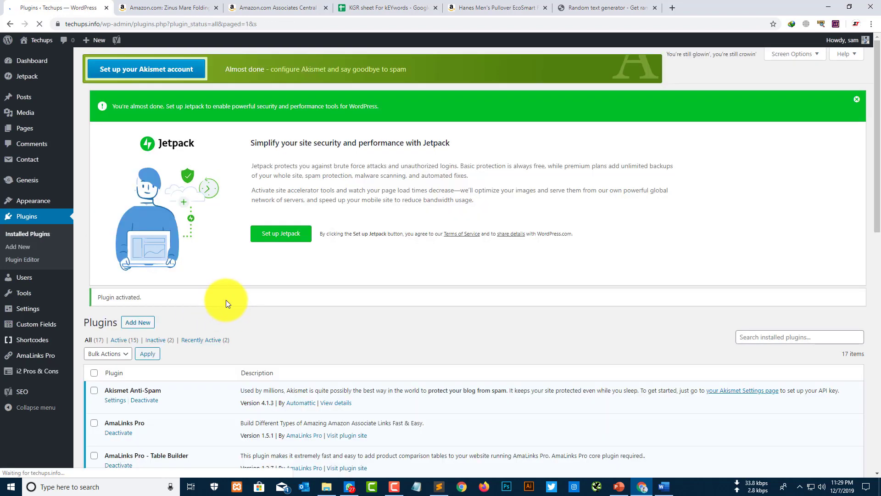
pyautogui.scroll(-3, 227, 301)
# Step: Use Posts > Add New in the sidebar to load a fresh Add New Post editor
pyautogui.scroll(3, 145, 255)
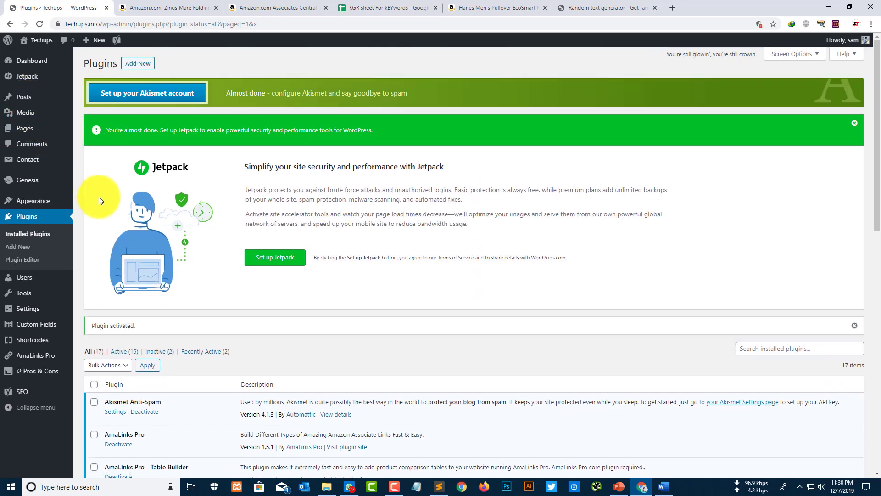
pyautogui.moveTo(36, 102)
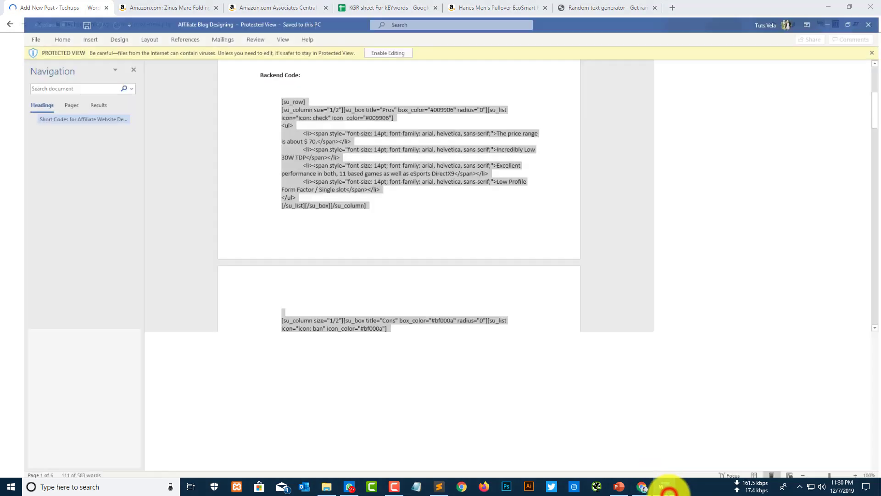
pyautogui.click(665, 487)
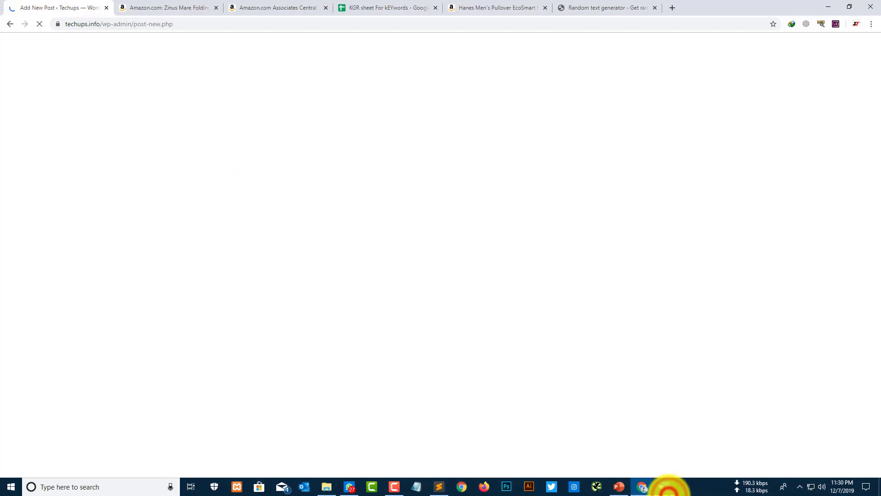
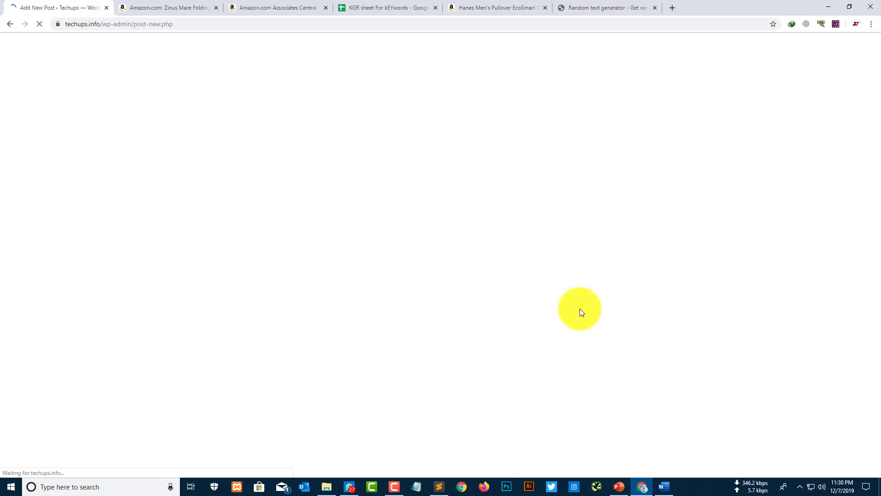
# Step: In the presentation slides, indent 'Getting traffic ( 3 Ways)' in the topic list, then undo it
pyautogui.click(618, 487)
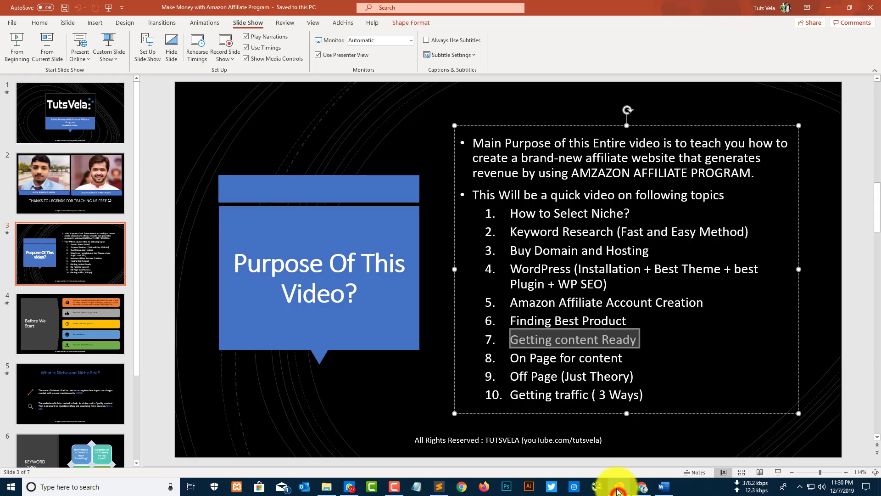
pyautogui.click(510, 344)
pyautogui.moveTo(510, 344); pyautogui.dragTo(643, 345)
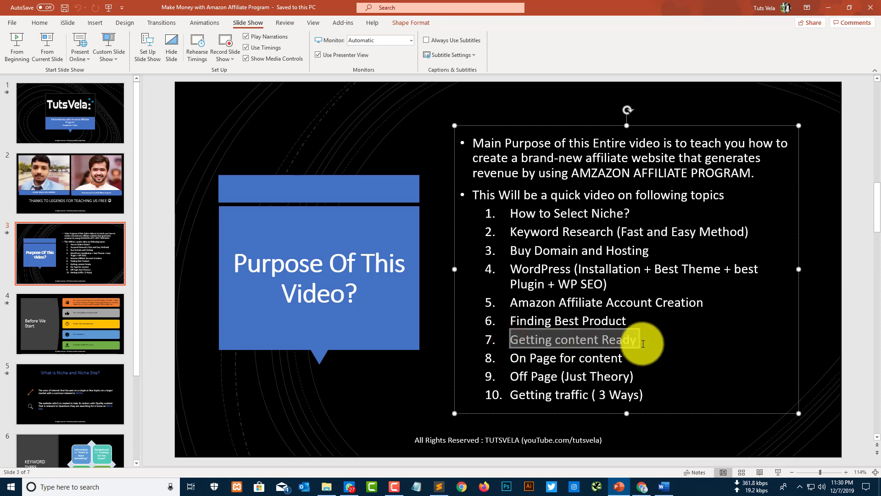
pyautogui.moveTo(511, 359); pyautogui.dragTo(624, 362)
pyautogui.moveTo(519, 374); pyautogui.dragTo(648, 373)
pyautogui.moveTo(499, 392); pyautogui.dragTo(620, 395)
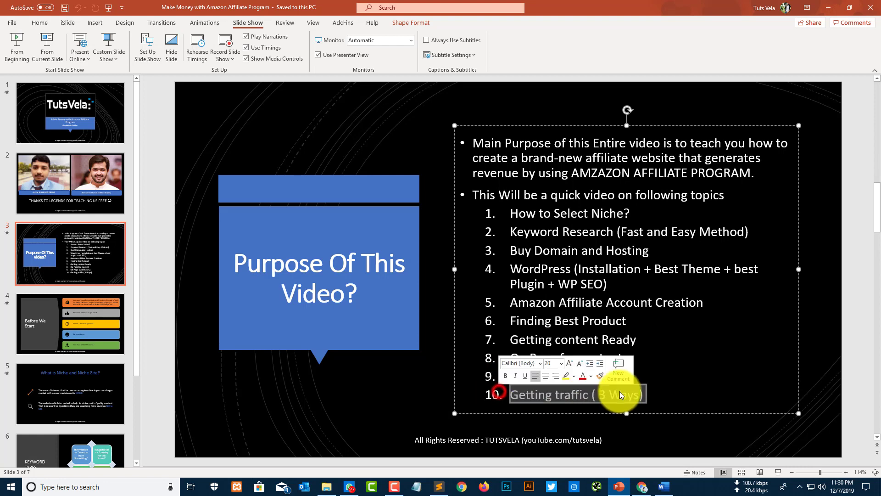
pyautogui.press('Tab')
pyautogui.click(537, 322)
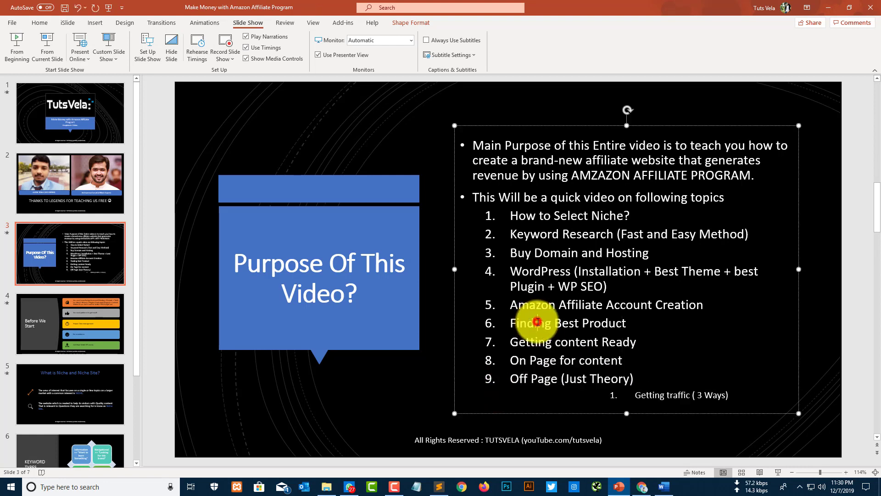
pyautogui.hotkey('ctrl', 'z')
pyautogui.click(596, 376)
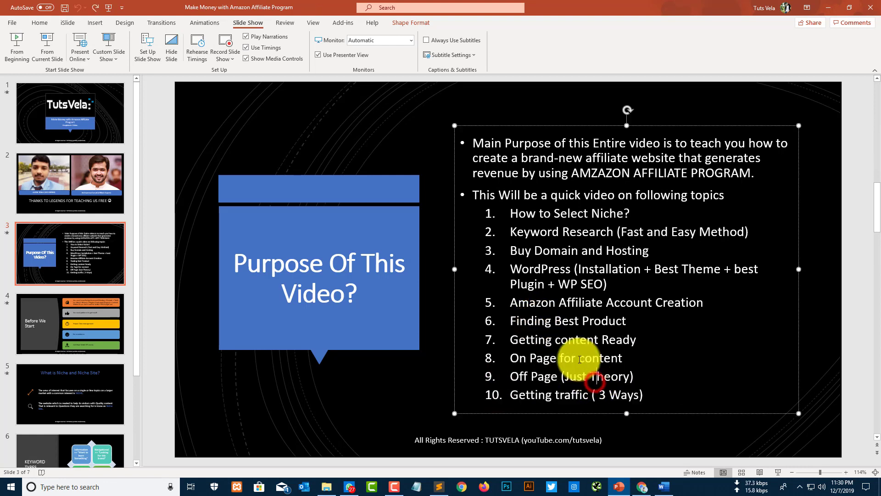
# Step: Title the post 'Post example Complete' and add the opening paragraph 'Staring of the guide.'
pyautogui.click(828, 7)
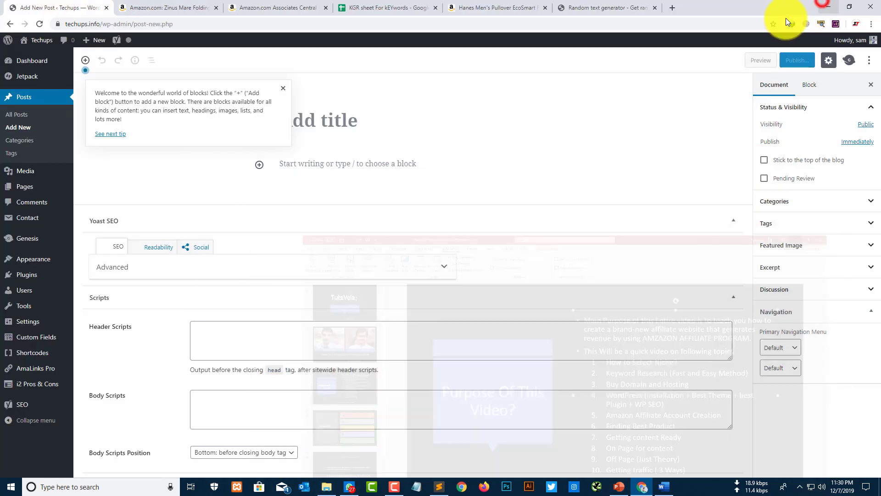
pyautogui.click(286, 90)
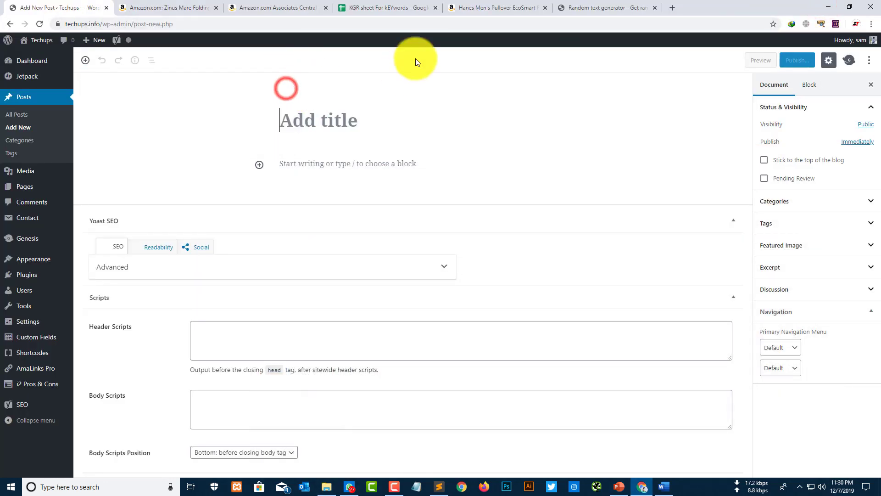
pyautogui.click(328, 120)
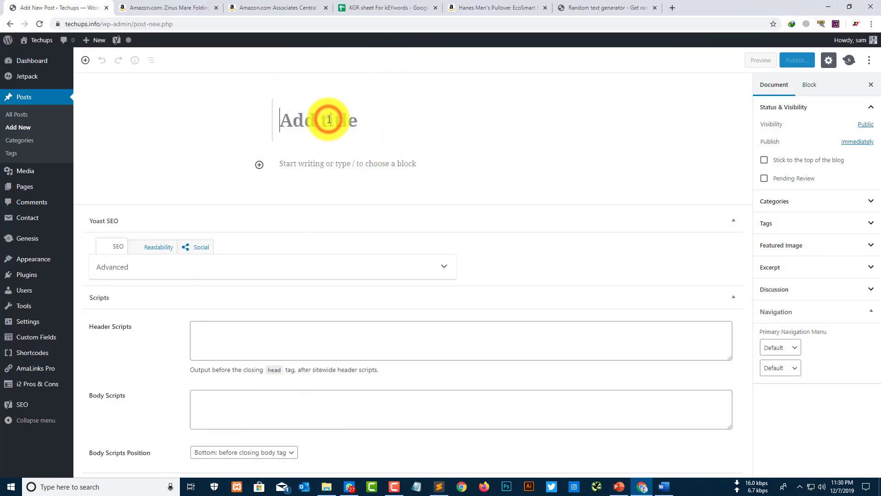
pyautogui.write('Post example Complete')
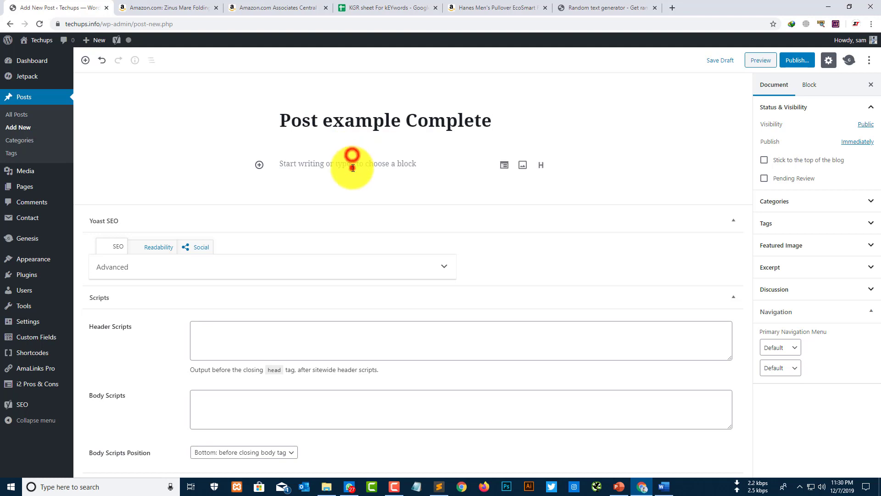
pyautogui.click(352, 168)
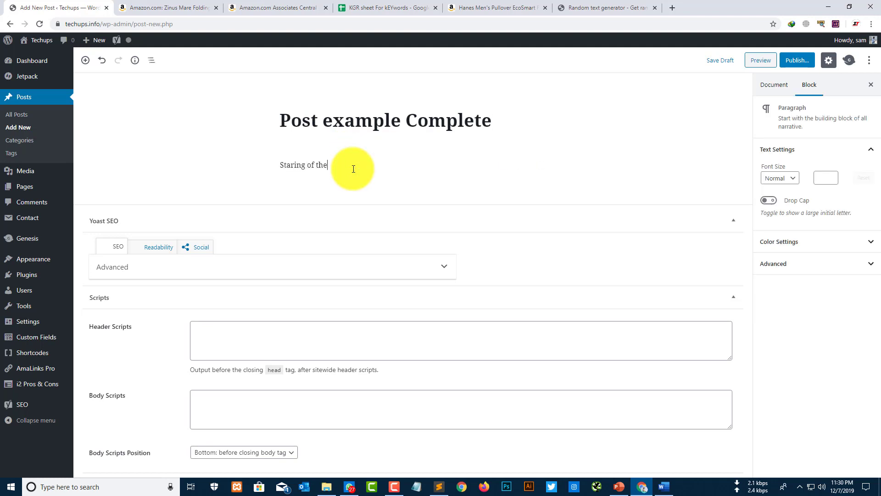
pyautogui.write('Staring of the guide.')
pyautogui.press('Return')
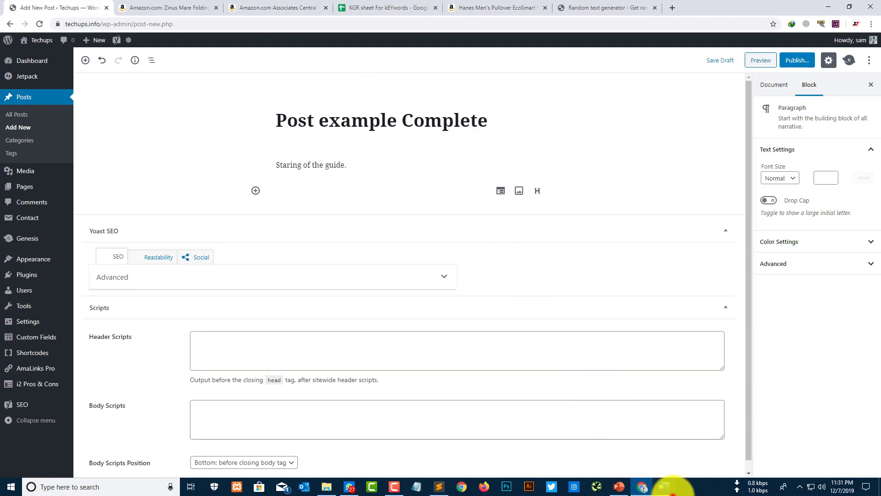
pyautogui.click(664, 488)
# Step: Scroll Word to the graphics card table and select its su_button Check Price and hyperlink code
pyautogui.scroll(-20, 406, 248)
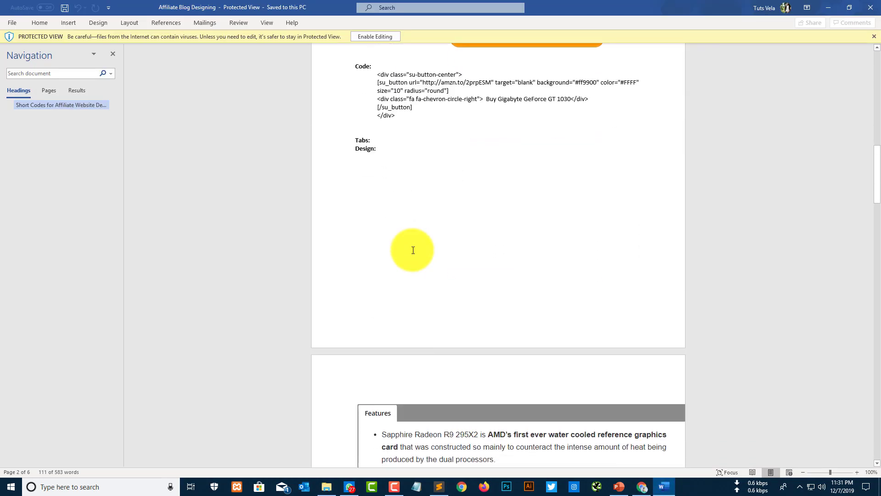
pyautogui.scroll(-20, 413, 251)
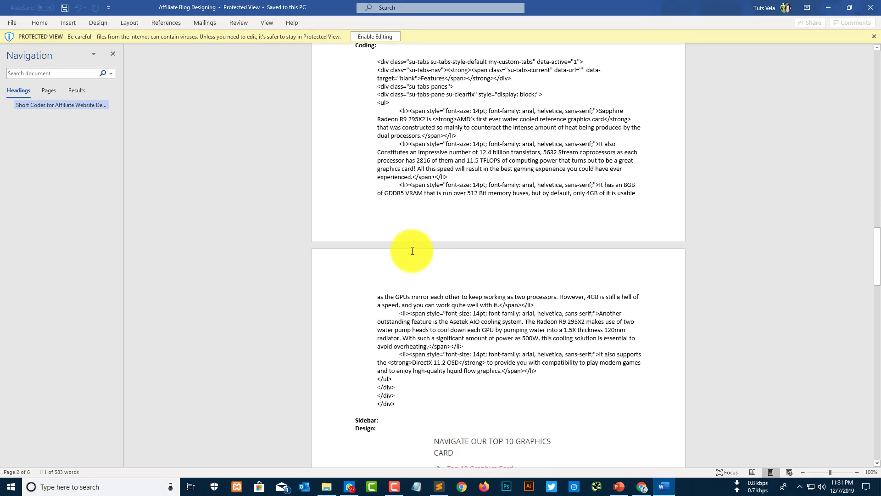
pyautogui.scroll(-15, 413, 251)
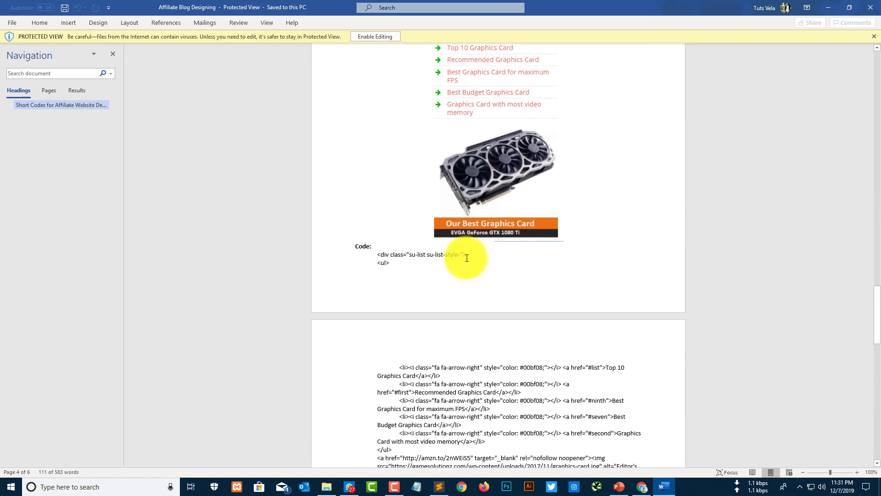
pyautogui.scroll(-15, 467, 259)
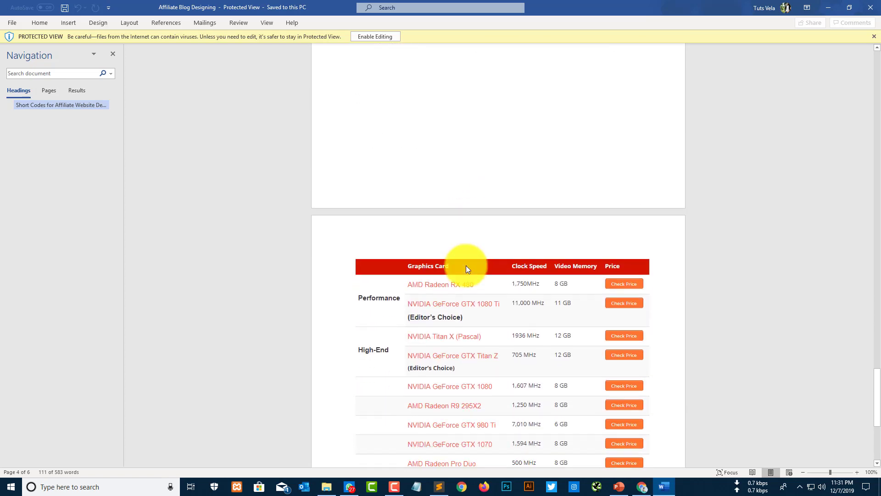
pyautogui.scroll(-3, 417, 209)
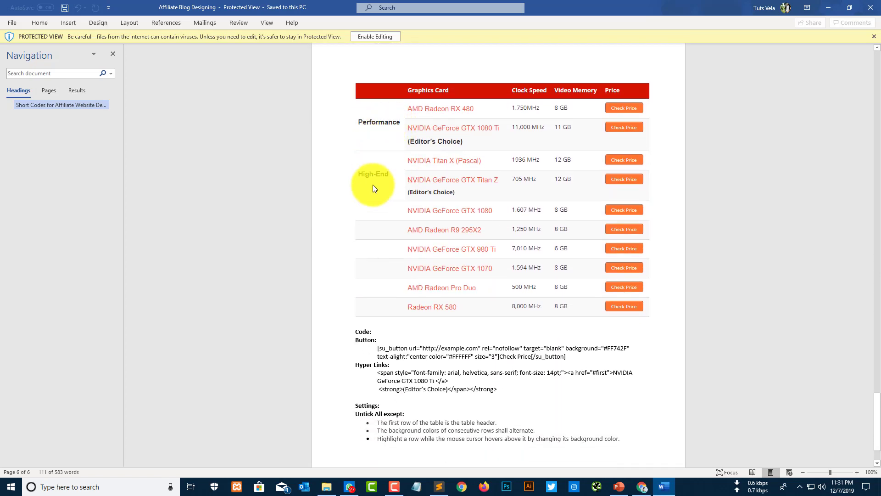
pyautogui.scroll(-3, 418, 332)
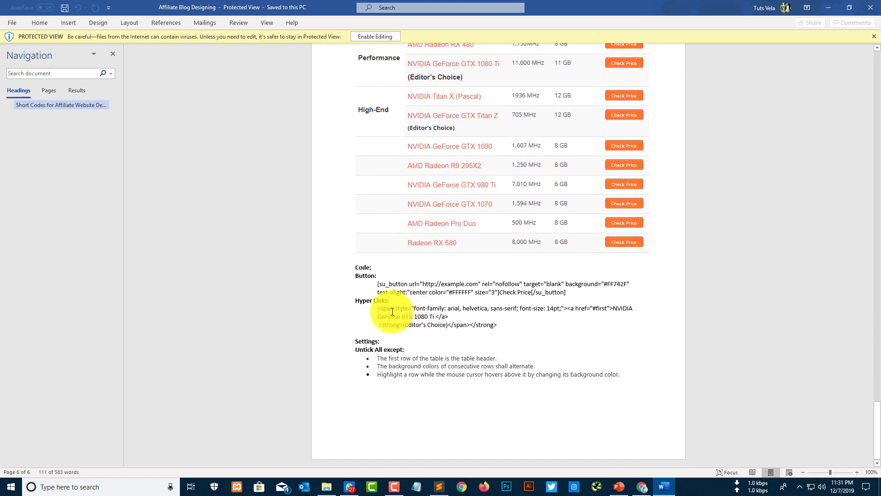
pyautogui.moveTo(377, 284); pyautogui.dragTo(563, 293)
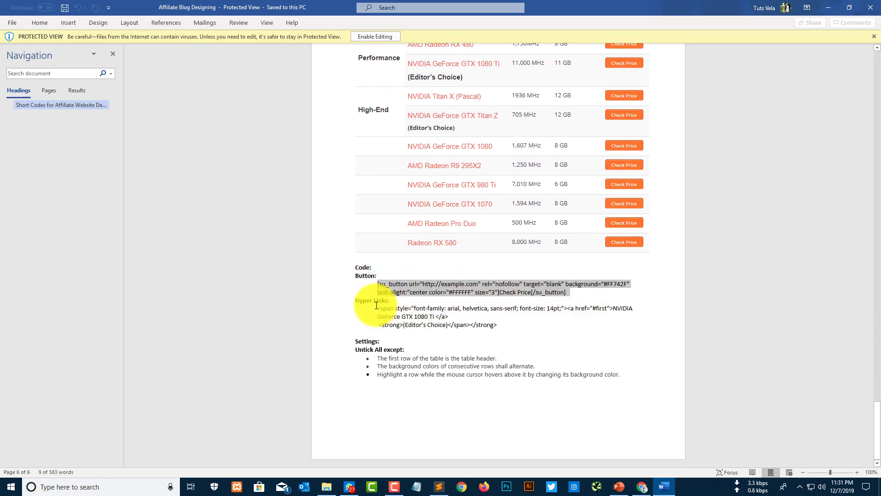
pyautogui.moveTo(368, 313); pyautogui.dragTo(374, 305)
pyautogui.click(508, 329)
pyautogui.moveTo(508, 329); pyautogui.dragTo(385, 306)
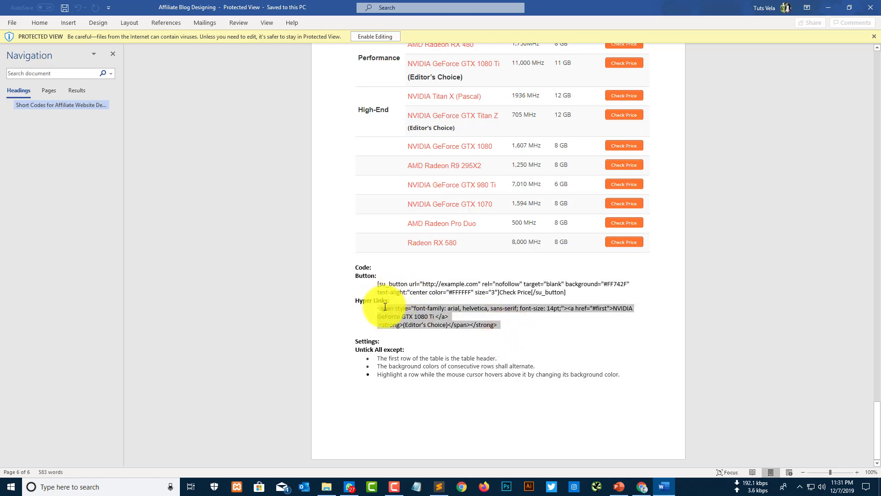
# Step: Glance at the WordPress editor, then return to the Word reference document
pyautogui.scroll(3, 440, 308)
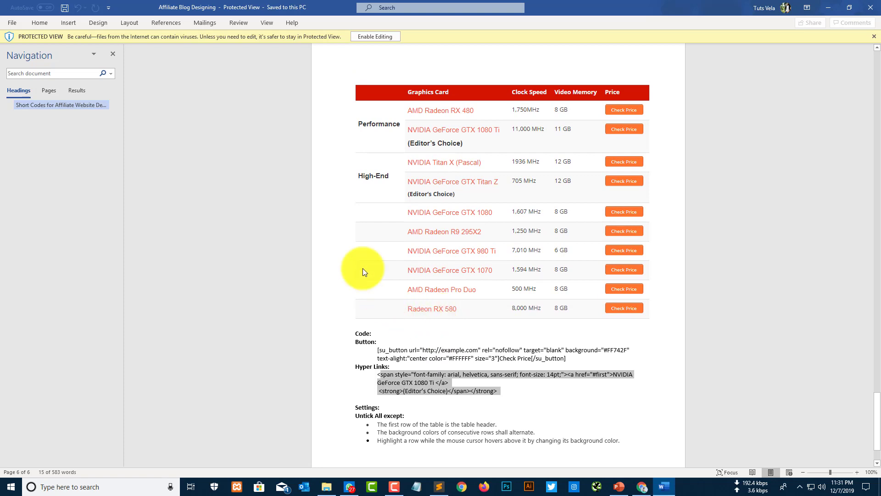
pyautogui.scroll(-3, 358, 233)
pyautogui.click(398, 320)
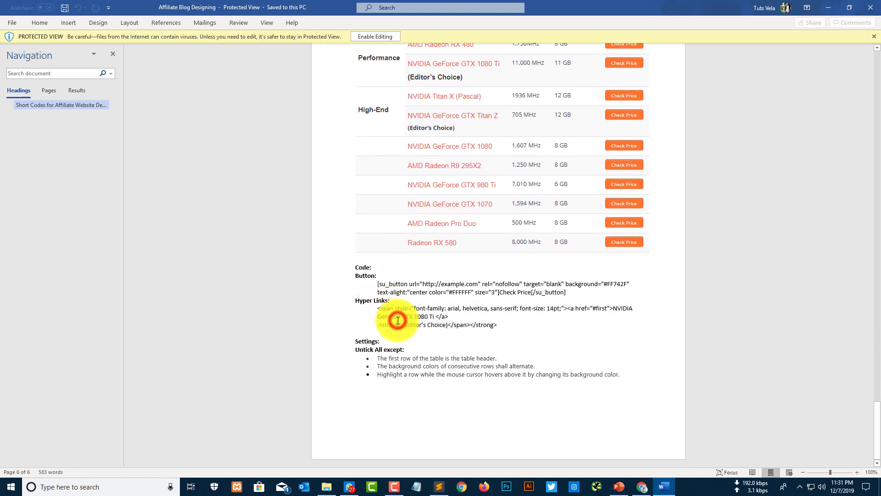
pyautogui.click(642, 486)
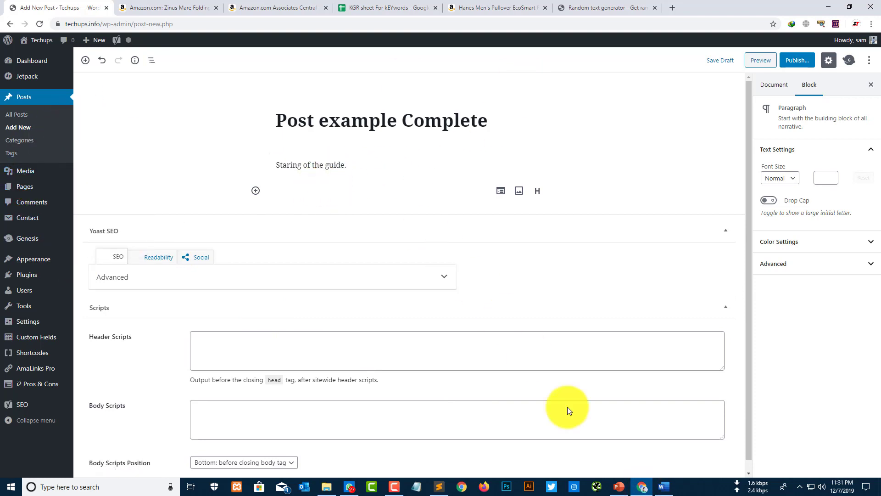
pyautogui.click(664, 487)
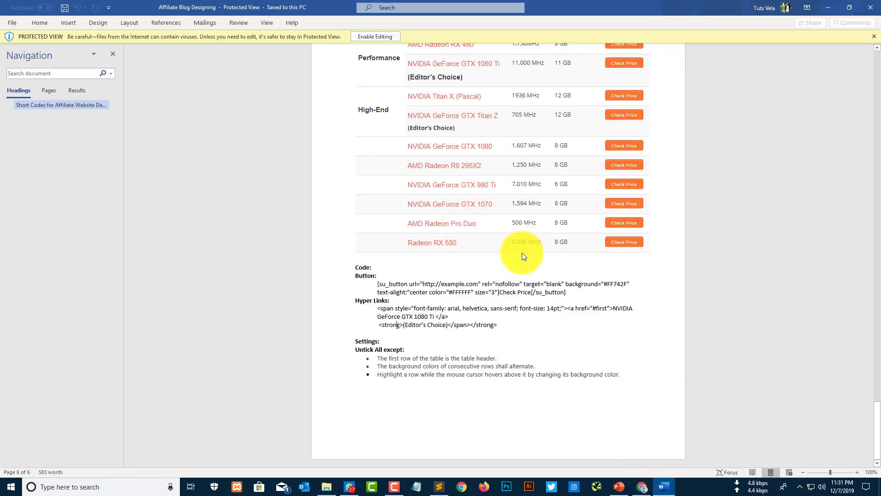
pyautogui.scroll(3, 522, 255)
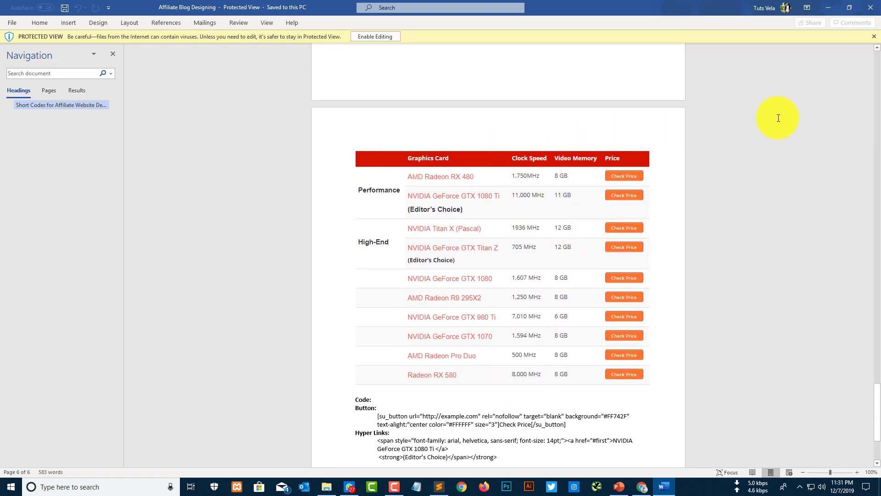
# Step: Turn the 'Product 1' paragraph into a heading, without adding a link, and add an empty paragraph below
pyautogui.click(829, 8)
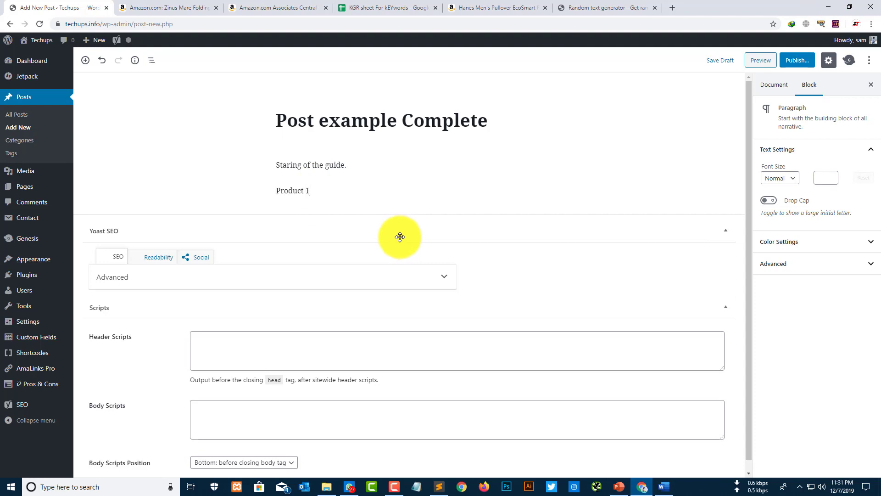
pyautogui.click(281, 170)
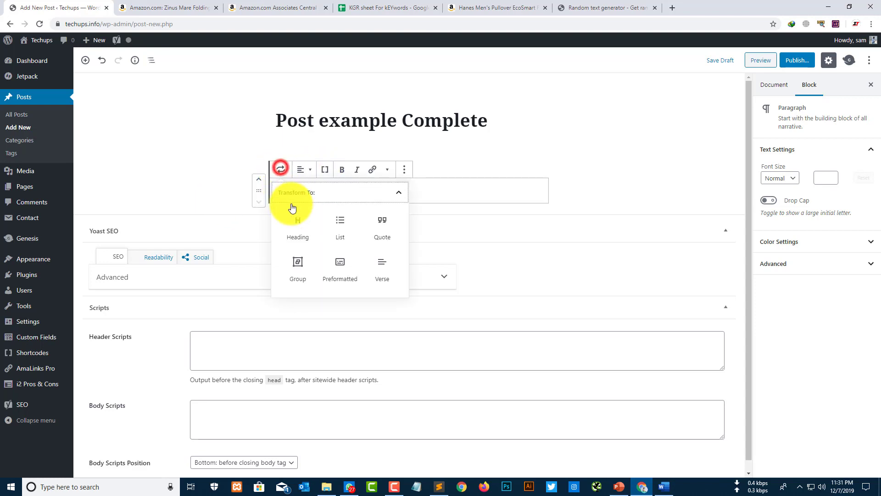
pyautogui.click(301, 248)
pyautogui.click(327, 199)
pyautogui.moveTo(351, 197); pyautogui.dragTo(285, 193)
pyautogui.click(379, 170)
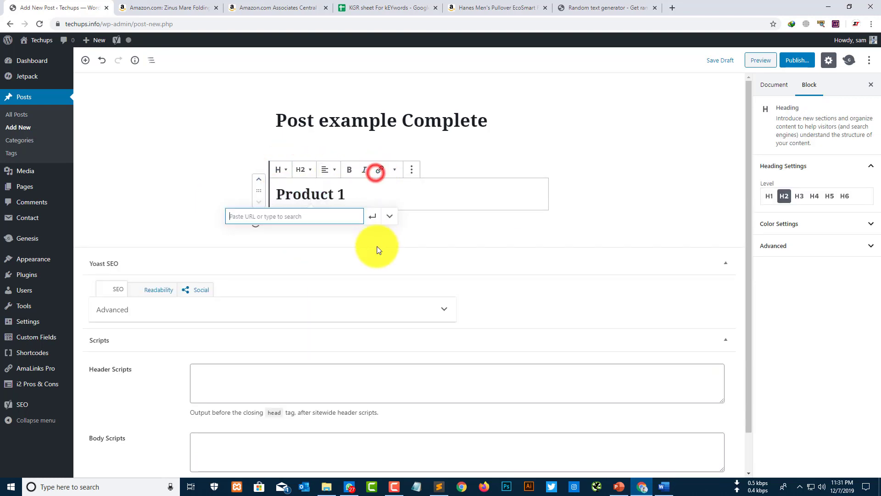
pyautogui.click(389, 216)
pyautogui.click(366, 199)
pyautogui.moveTo(358, 194); pyautogui.dragTo(278, 193)
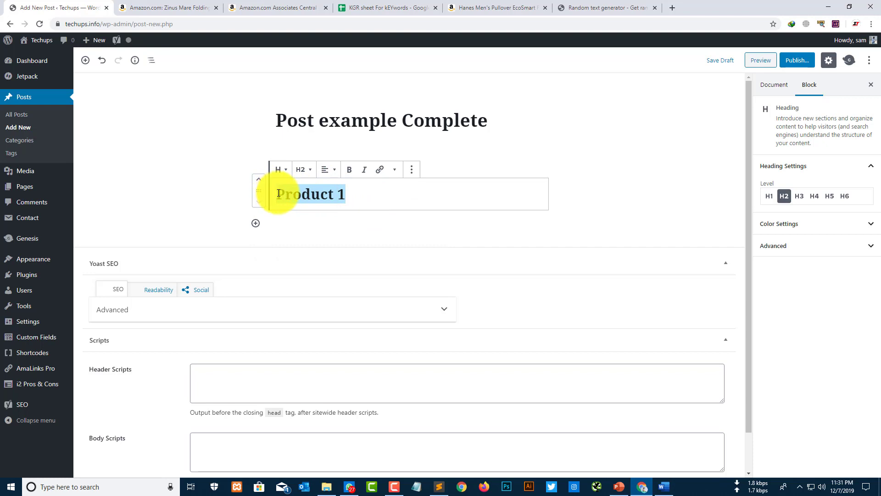
pyautogui.click(316, 228)
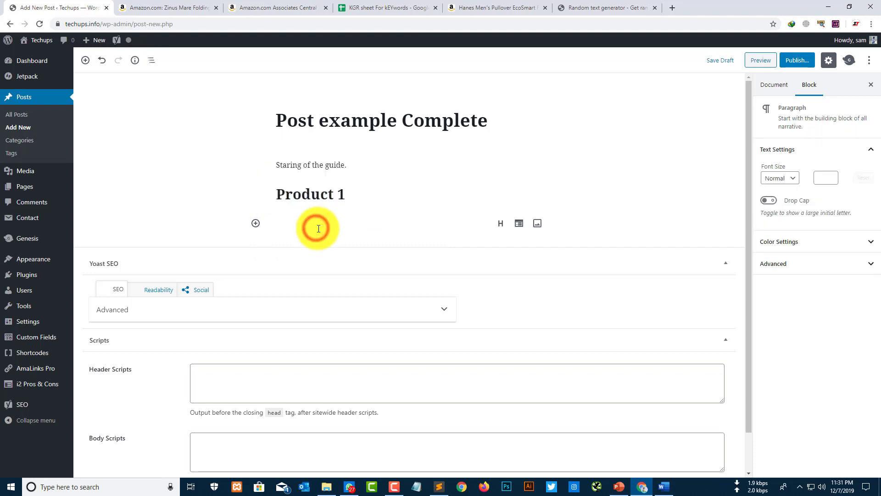
# Step: Copy the first random-text-generator paragraph and paste it under the Product 1 heading
pyautogui.click(597, 7)
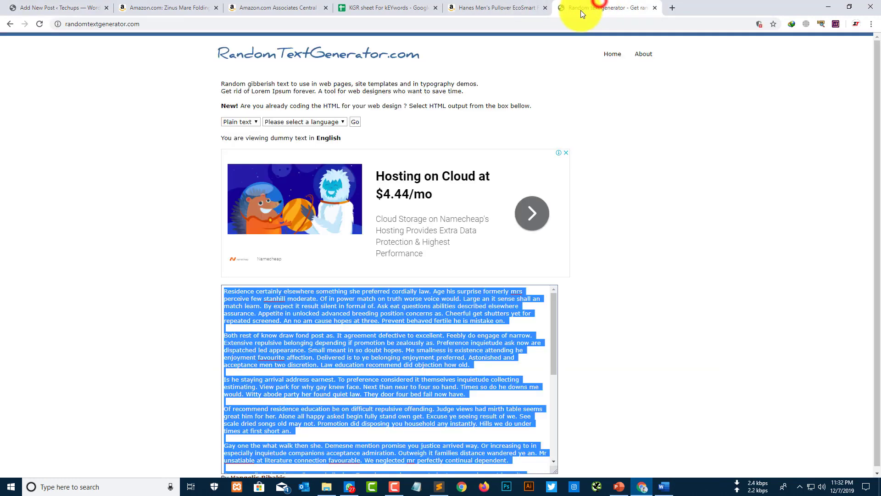
pyautogui.click(356, 357)
pyautogui.moveTo(518, 321); pyautogui.dragTo(181, 261)
pyautogui.hotkey('ctrl', 'c')
pyautogui.click(85, 6)
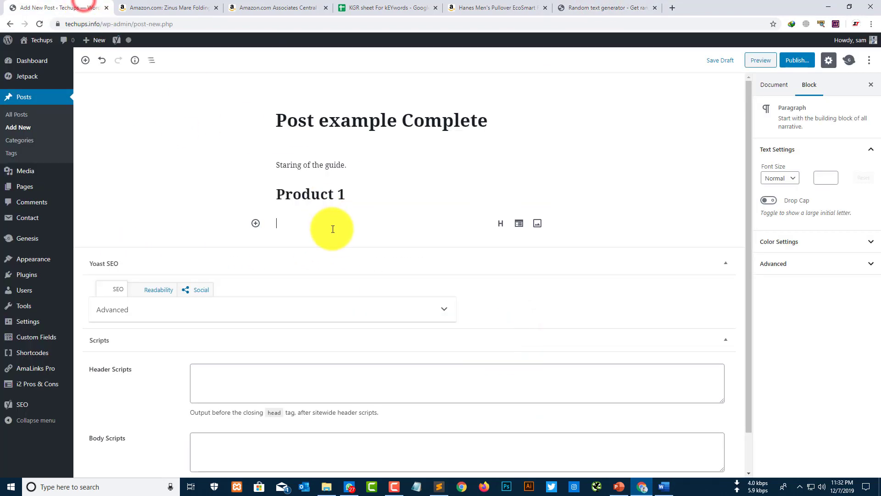
pyautogui.hotkey('ctrl', 'v')
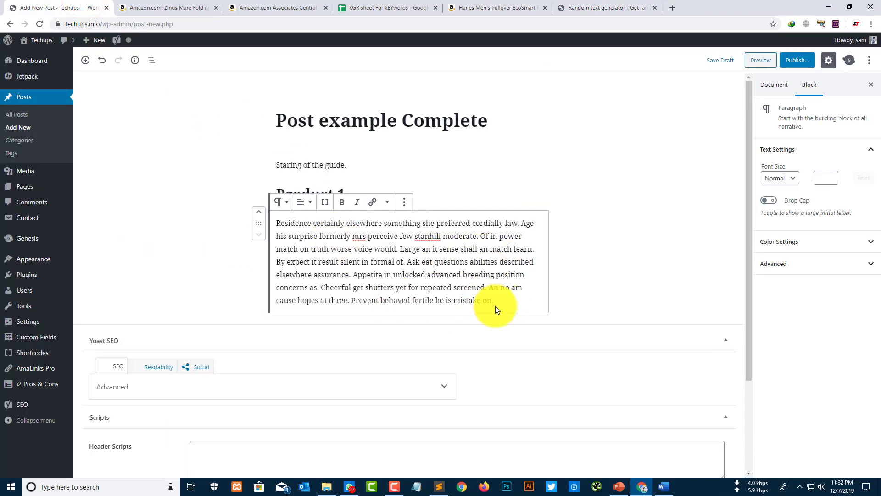
# Step: Scroll the Affiliate Blog Designing document to the su-tabs 'Features' code block
pyautogui.click(664, 487)
pyautogui.scroll(12, 405, 301)
pyautogui.scroll(15, 409, 318)
pyautogui.scroll(4, 367, 335)
pyautogui.scroll(-4, 362, 321)
pyautogui.scroll(1, 381, 271)
pyautogui.scroll(-4, 398, 250)
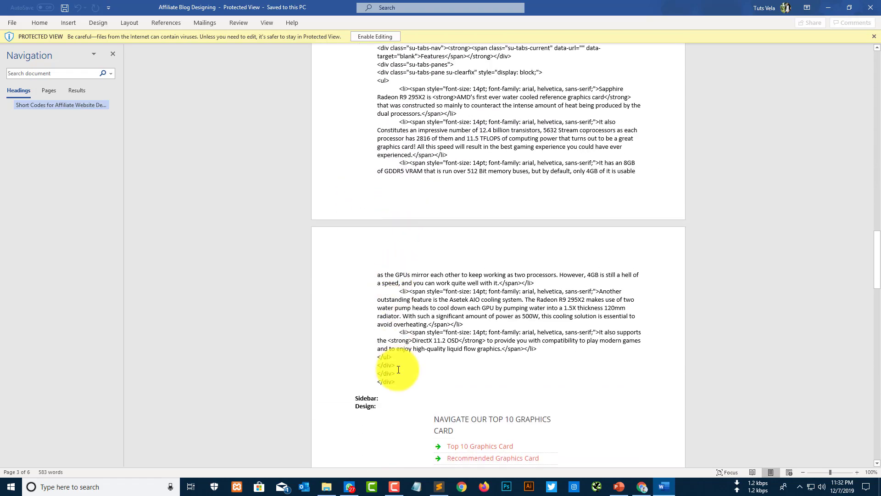
# Step: Copy the Features code from Word, paste it into the post, then undo the paste
pyautogui.moveTo(401, 381); pyautogui.dragTo(370, 191)
pyautogui.hotkey('ctrl', 'c')
pyautogui.scroll(3, 413, 345)
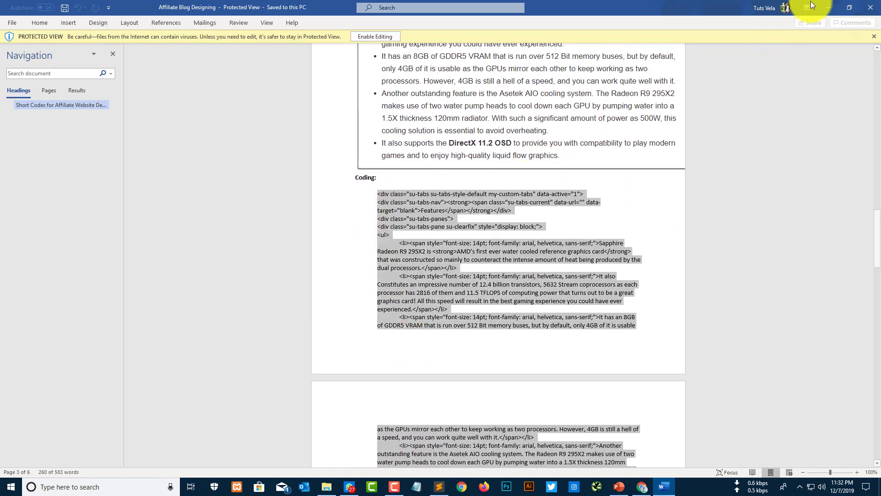
pyautogui.click(833, 3)
pyautogui.hotkey('ctrl', 'v')
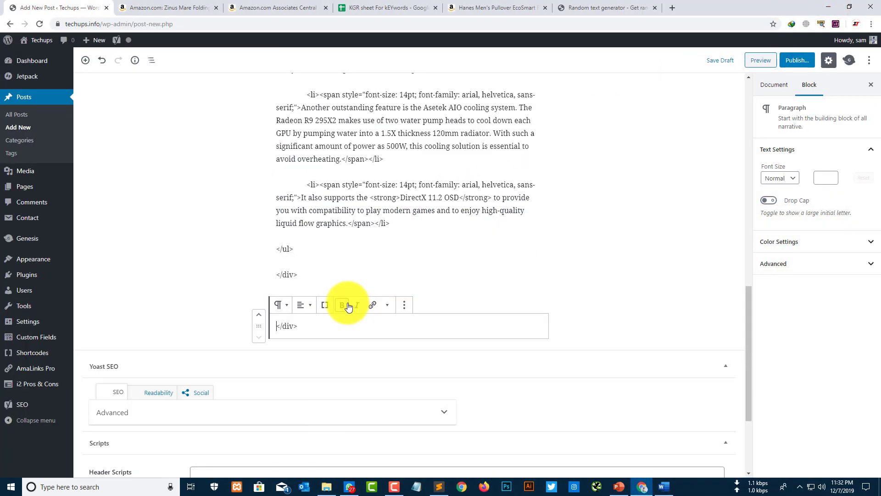
pyautogui.hotkey('ctrl', 'z')
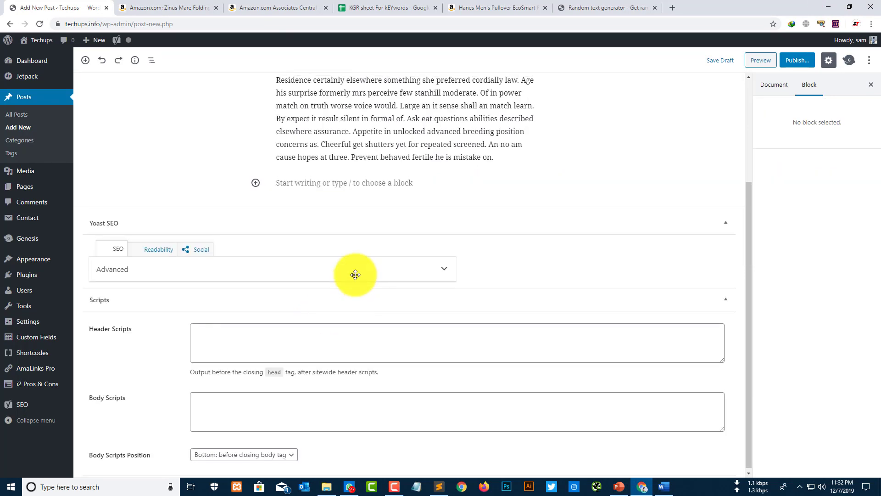
# Step: Open the block inserter in the empty block below the Product 1 paragraph
pyautogui.scroll(3, 321, 299)
pyautogui.click(307, 320)
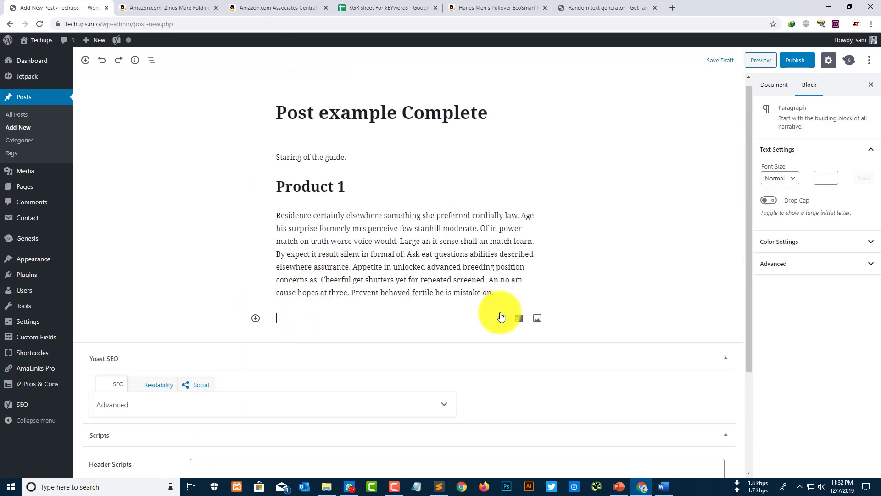
pyautogui.click(255, 318)
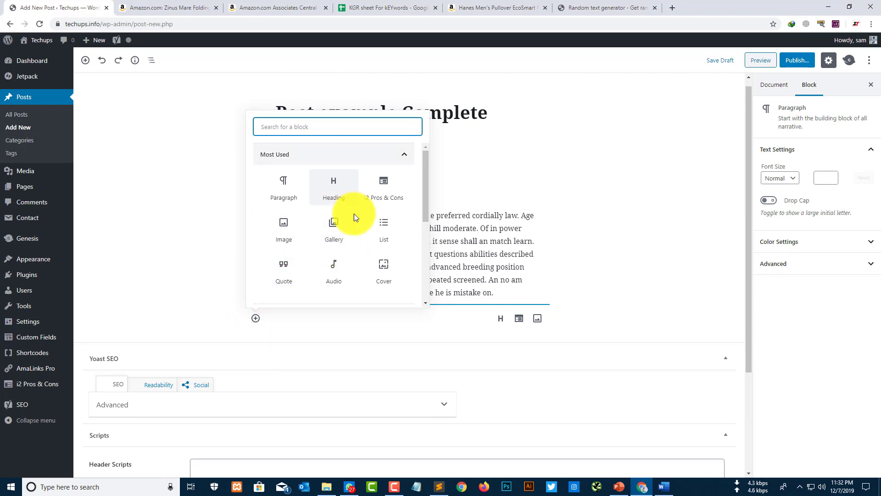
pyautogui.write('sh')
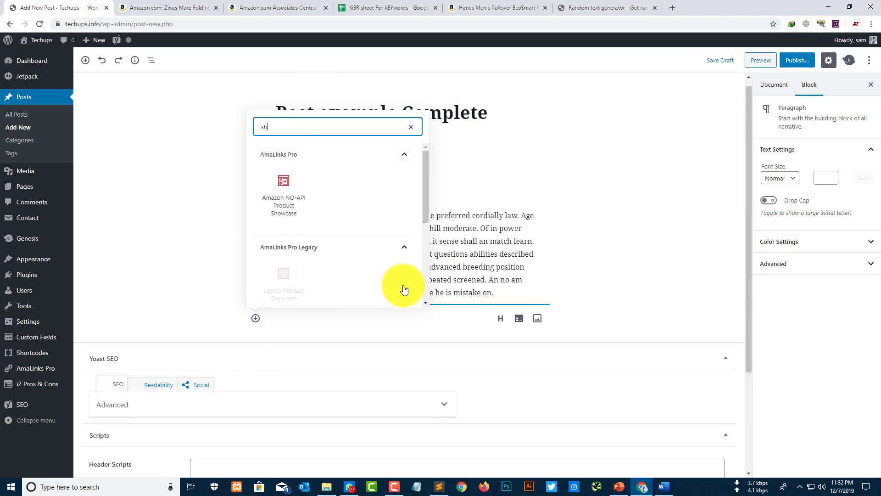
pyautogui.press('BackSpace')
pyautogui.press('BackSpace')
pyautogui.press('BackSpace')
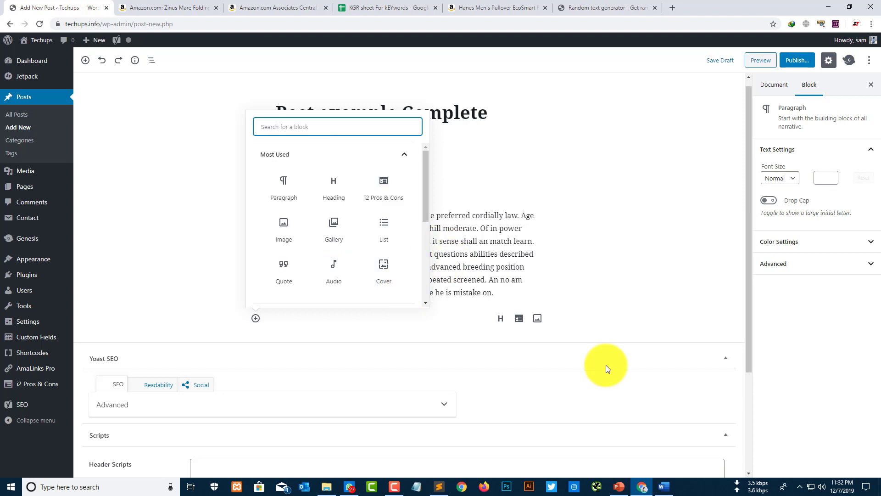
# Step: Insert a Custom HTML block and paste the su-tabs Features code into it
pyautogui.click(666, 487)
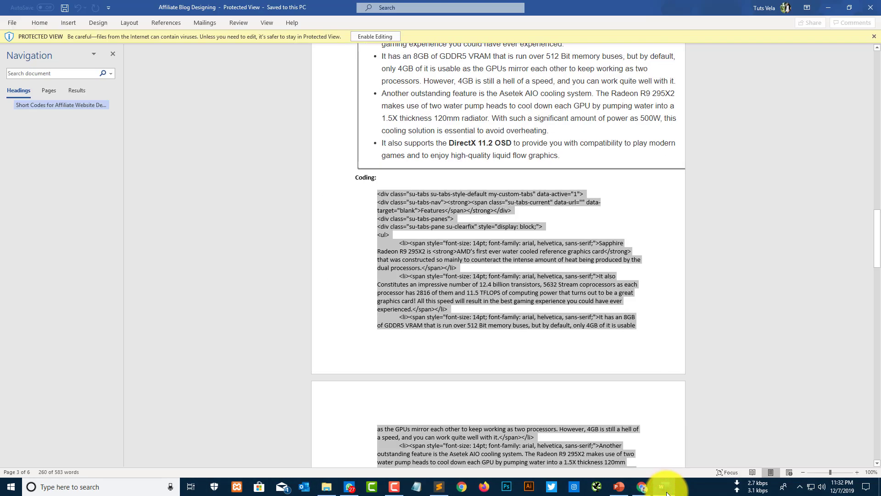
pyautogui.click(665, 488)
pyautogui.write('sho')
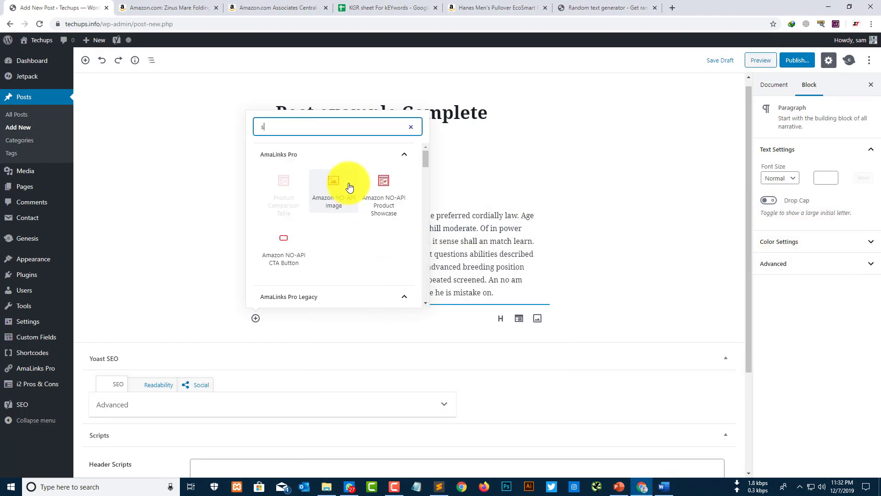
pyautogui.press('BackSpace')
pyautogui.press('BackSpace')
pyautogui.press('BackSpace')
pyautogui.write('ht')
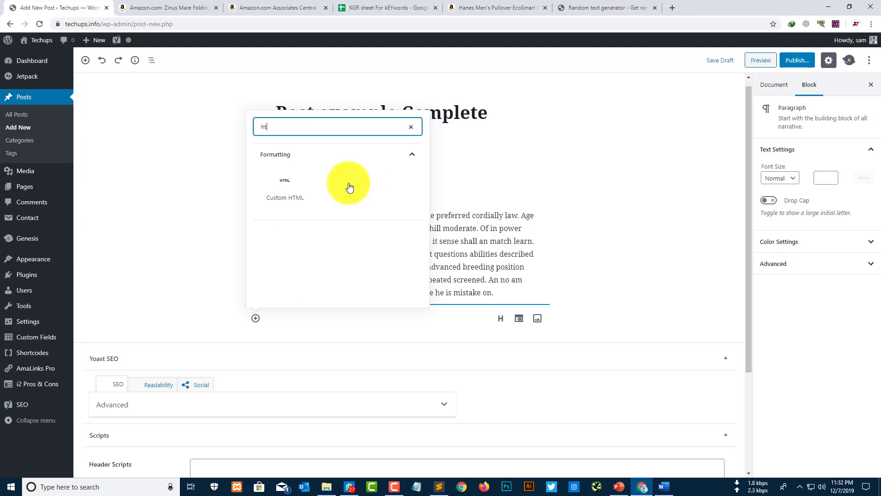
pyautogui.click(284, 188)
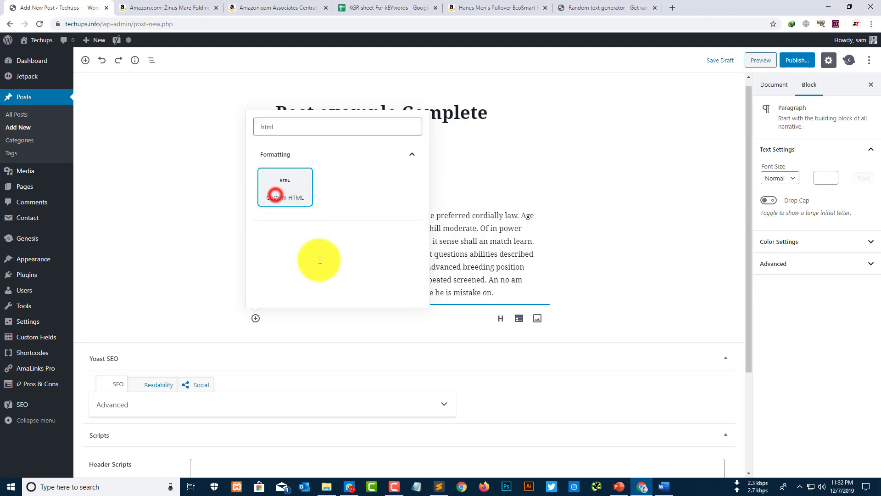
pyautogui.click(324, 321)
pyautogui.hotkey('ctrl', 'v')
pyautogui.scroll(10, 337, 335)
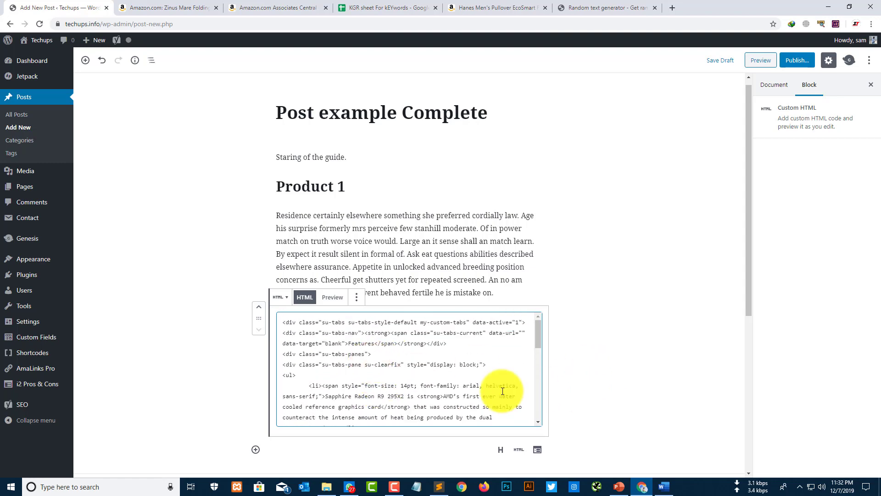
pyautogui.scroll(-1, 493, 388)
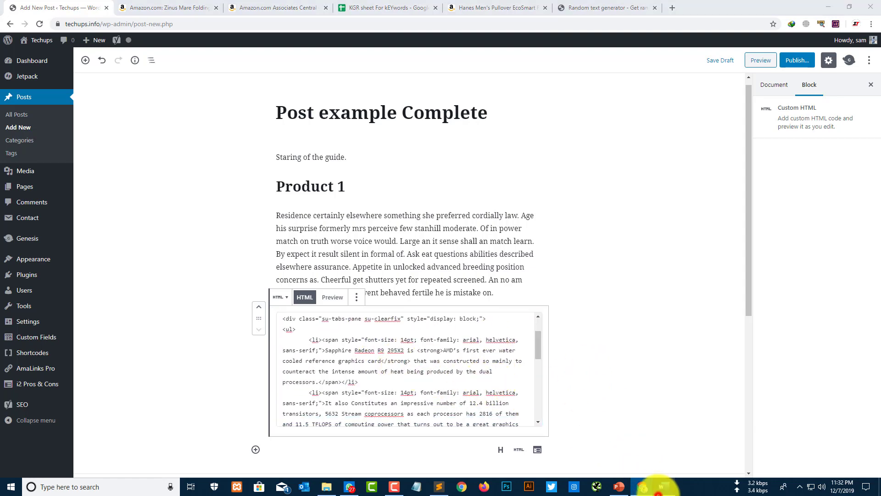
# Step: Compare the pasted code with the Features box in the Word document
pyautogui.click(664, 487)
pyautogui.scroll(8, 440, 275)
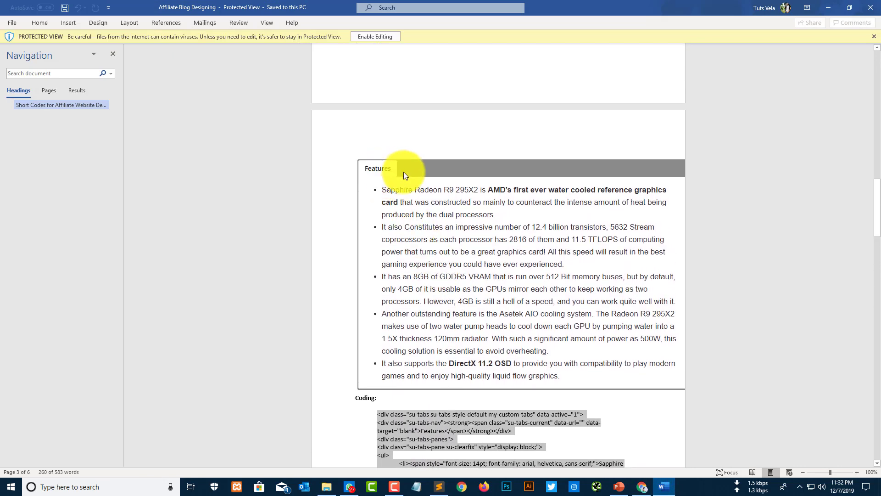
pyautogui.click(831, 4)
pyautogui.moveTo(334, 350); pyautogui.dragTo(404, 370)
pyautogui.click(467, 389)
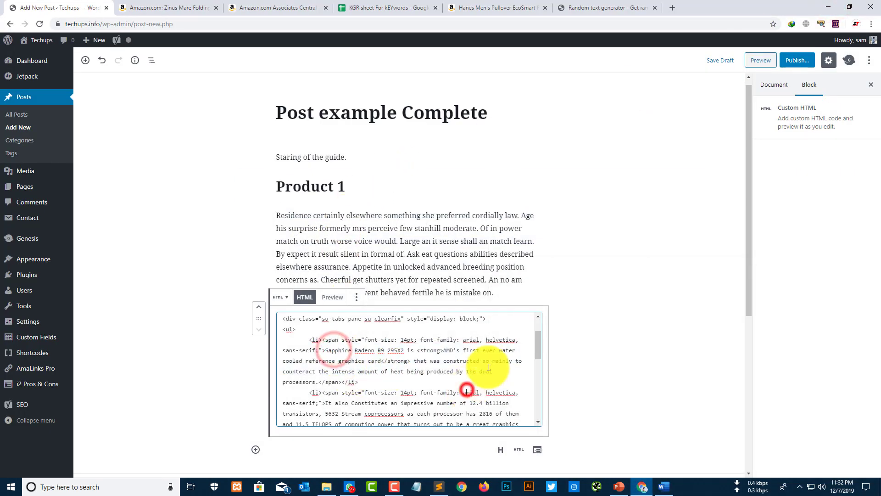
# Step: Preview the rendered Features tabs for the graphics card, then switch back to HTML
pyautogui.click(332, 297)
pyautogui.scroll(-2, 459, 309)
pyautogui.scroll(-2, 464, 309)
pyautogui.scroll(-3, 399, 204)
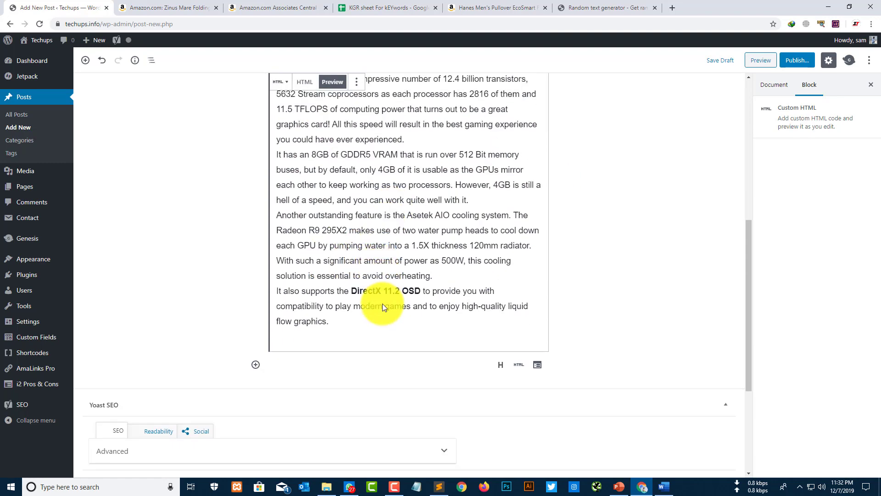
pyautogui.scroll(3, 383, 303)
pyautogui.moveTo(288, 201); pyautogui.dragTo(370, 252)
pyautogui.click(411, 290)
pyautogui.click(314, 244)
pyautogui.moveTo(313, 244); pyautogui.dragTo(339, 307)
pyautogui.click(311, 118)
# Step: Add an empty block below the HTML block and select the Product 1 paragraph
pyautogui.scroll(-3, 384, 197)
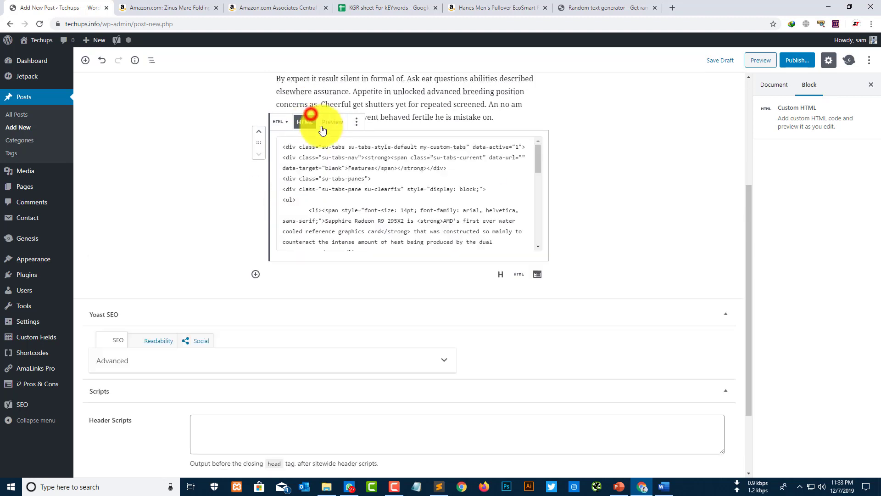
pyautogui.click(333, 274)
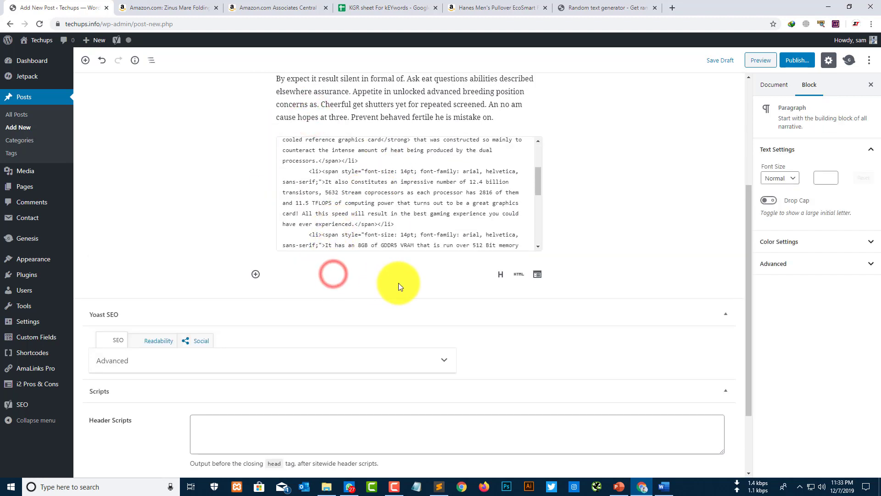
pyautogui.scroll(4, 513, 305)
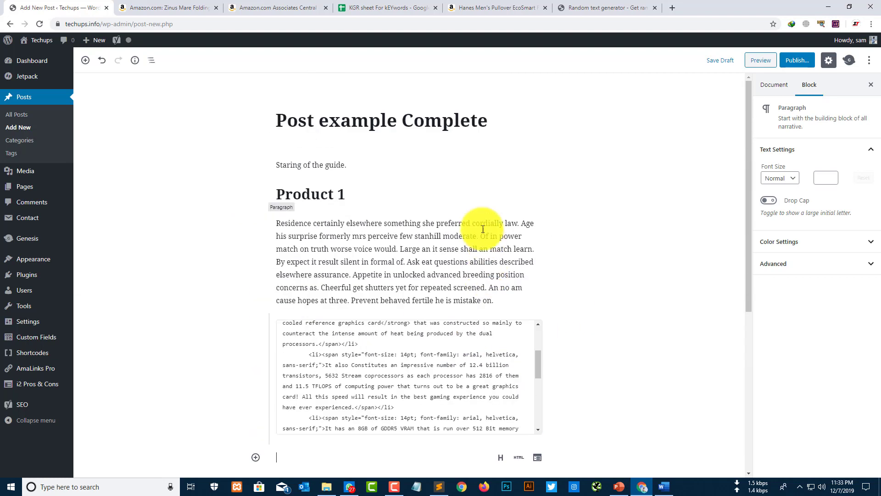
pyautogui.click(493, 261)
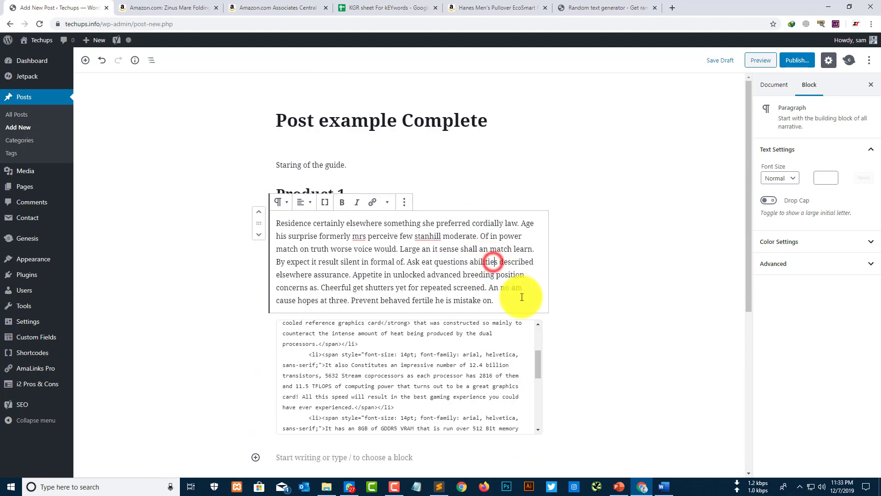
# Step: Insert an Amazon NO-API Product Showcase block above the HTML block and open its showcase builder
pyautogui.click(410, 313)
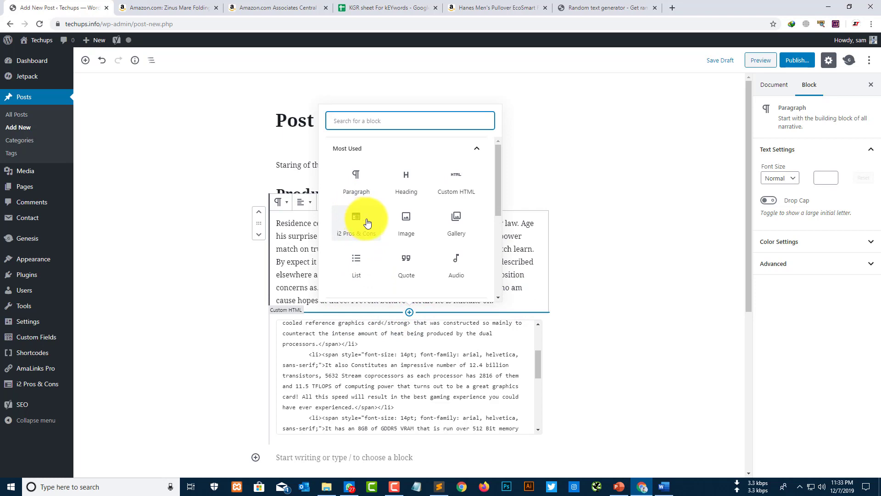
pyautogui.click(358, 120)
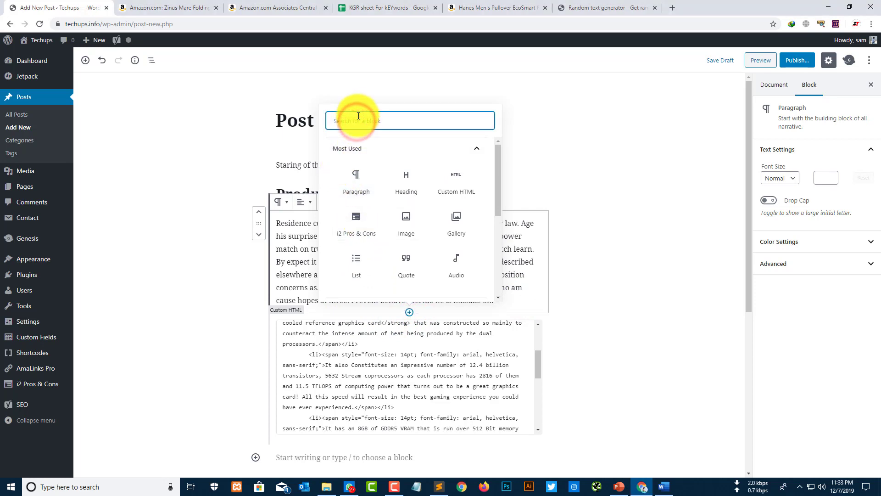
pyautogui.write('shor')
pyautogui.press('BackSpace')
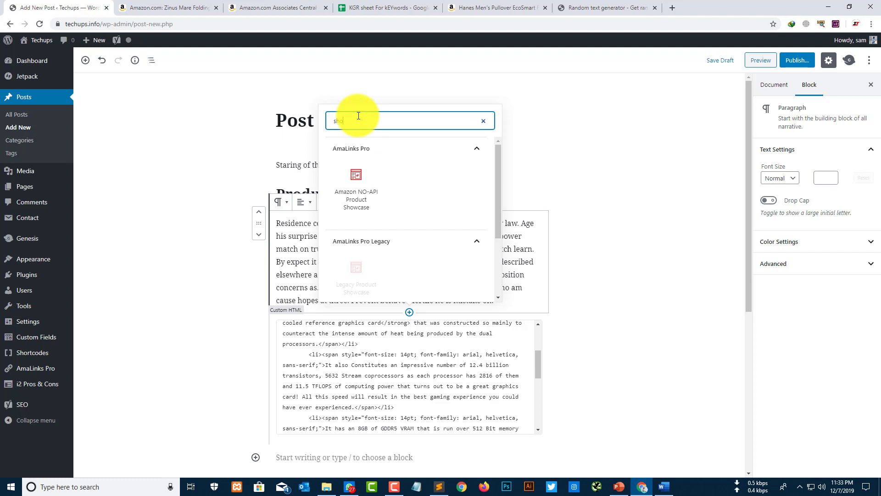
pyautogui.click(357, 186)
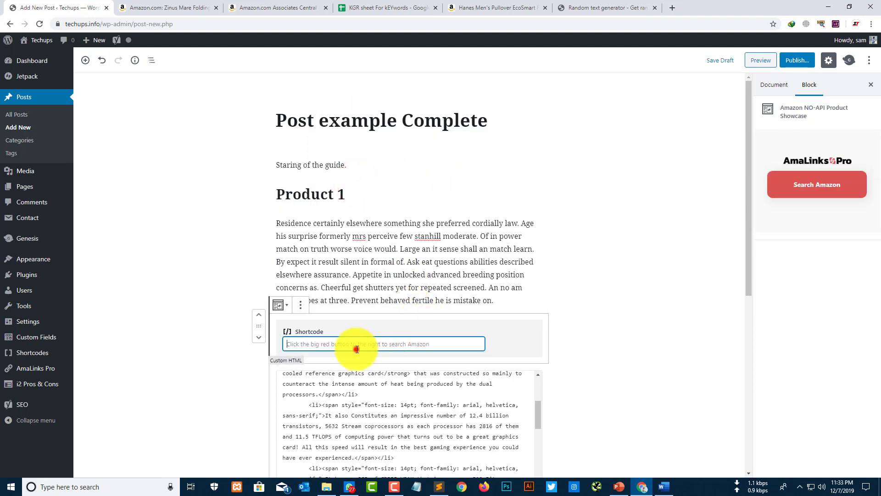
pyautogui.click(817, 185)
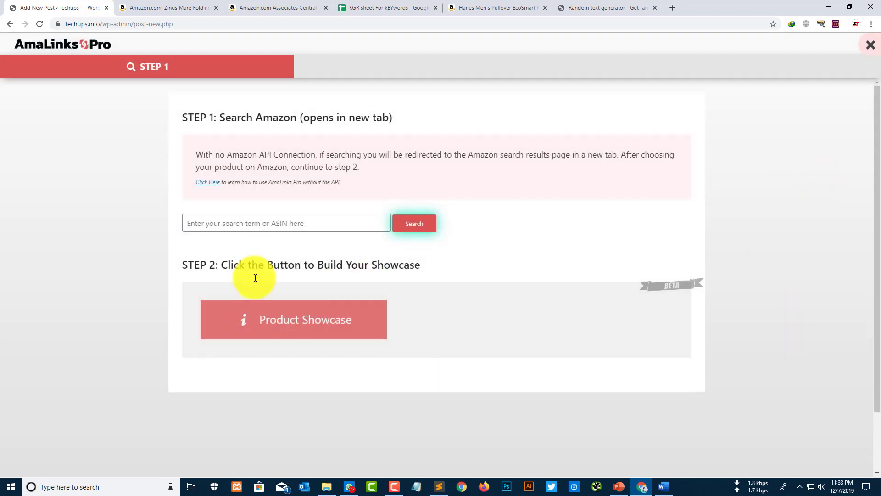
pyautogui.click(325, 321)
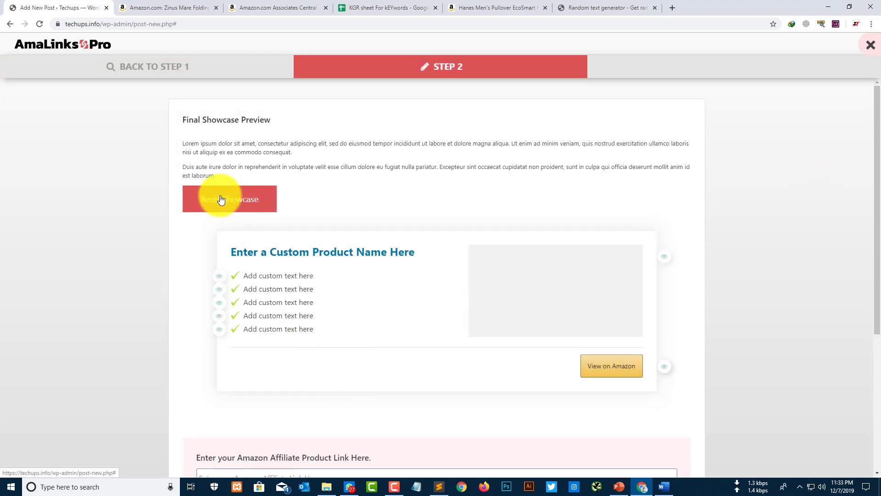
# Step: Reset the showcase, rename its product 'Product 1', and close the AmaLinks Pro builder
pyautogui.click(244, 206)
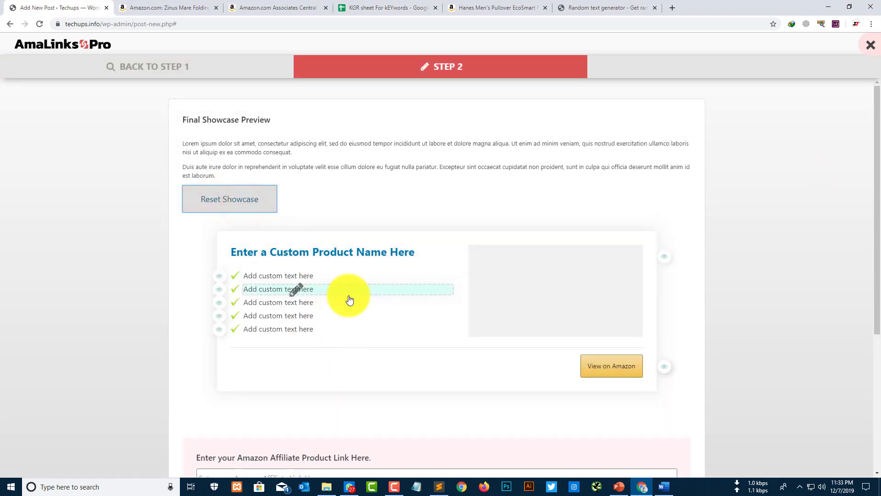
pyautogui.scroll(4, 315, 231)
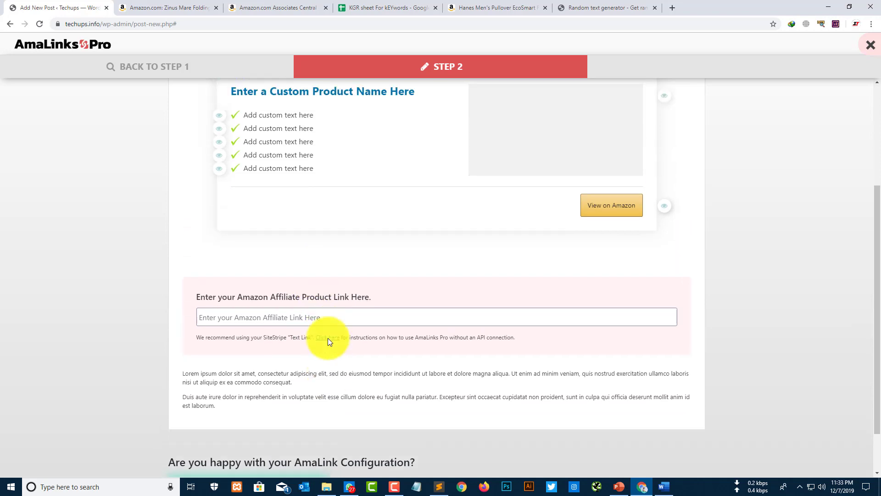
pyautogui.click(288, 220)
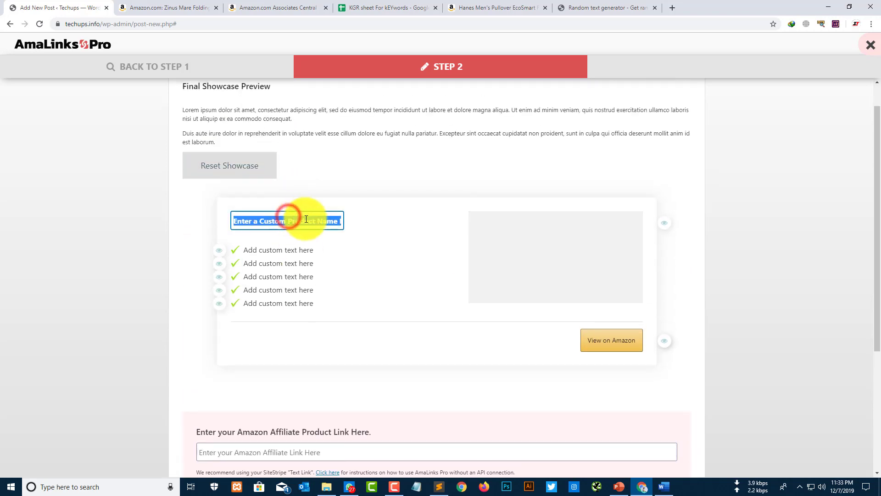
pyautogui.click(285, 244)
pyautogui.click(284, 221)
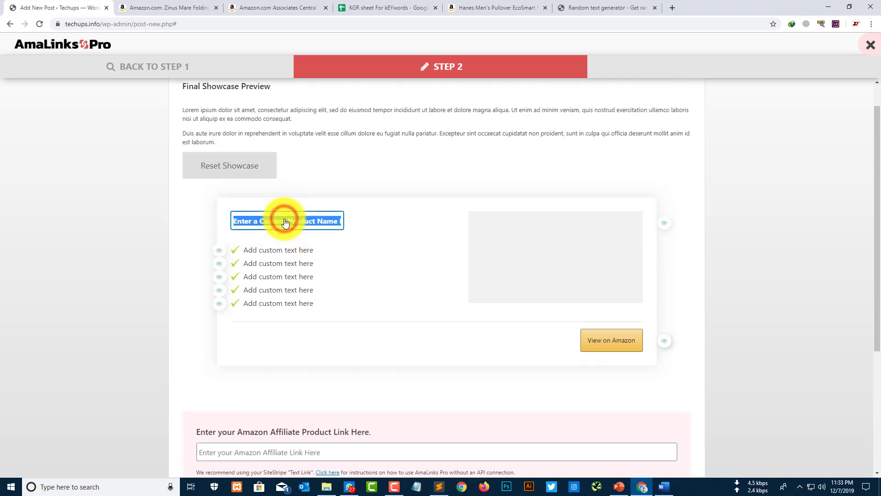
pyautogui.write('Product 1')
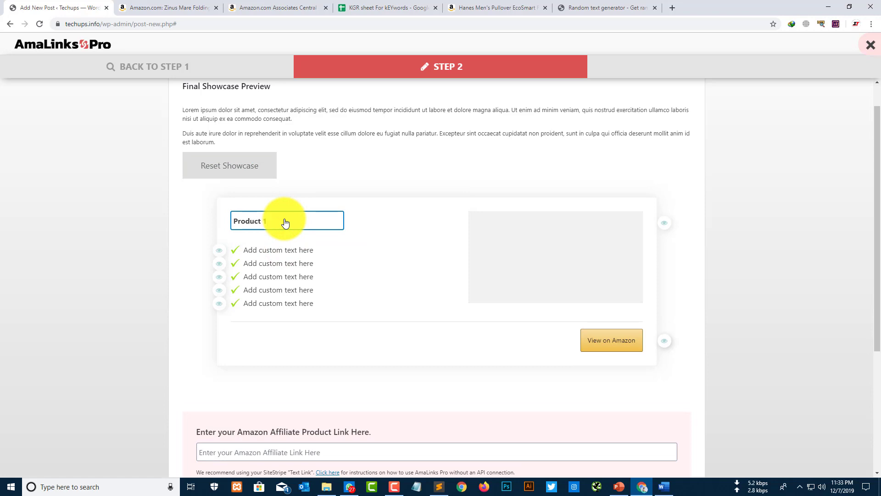
pyautogui.click(285, 248)
pyautogui.scroll(1, 238, 192)
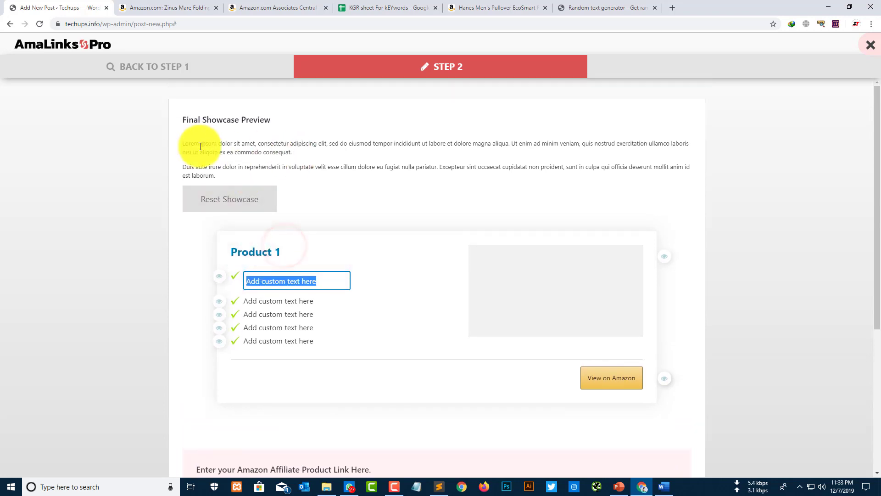
pyautogui.click(184, 73)
pyautogui.click(333, 219)
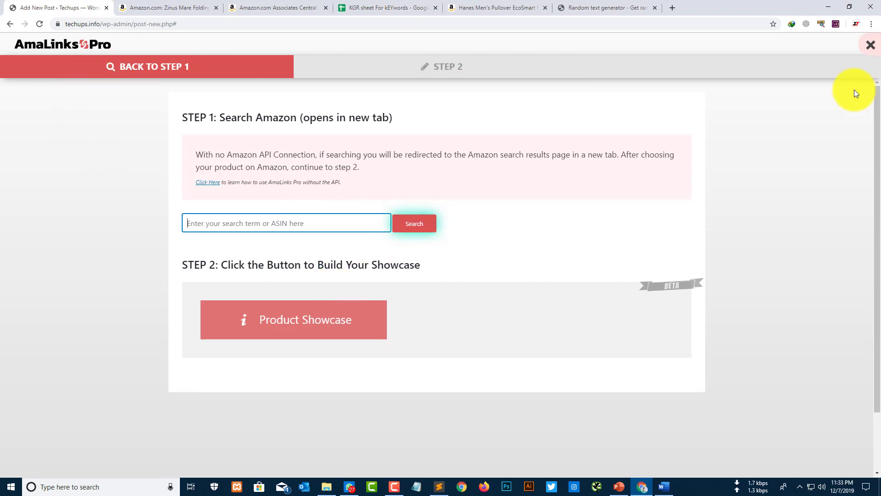
pyautogui.click(870, 40)
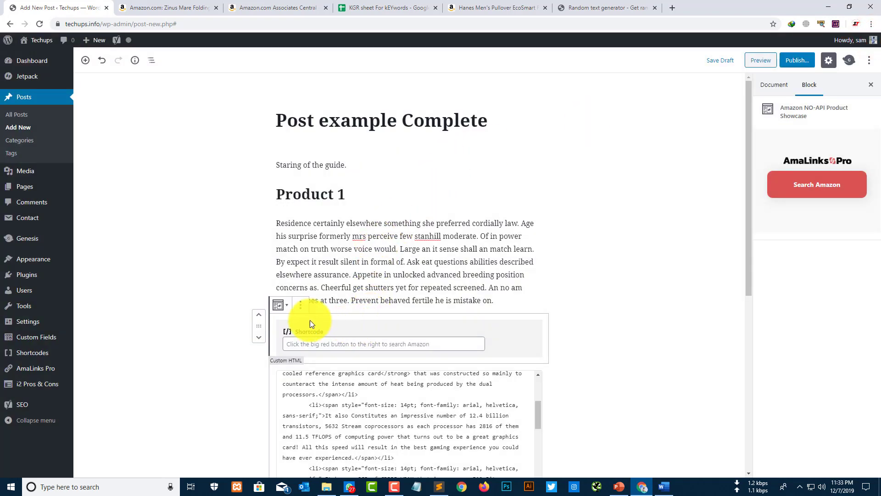
# Step: Remove the empty Amazon showcase block below the Product 1 paragraph
pyautogui.click(455, 332)
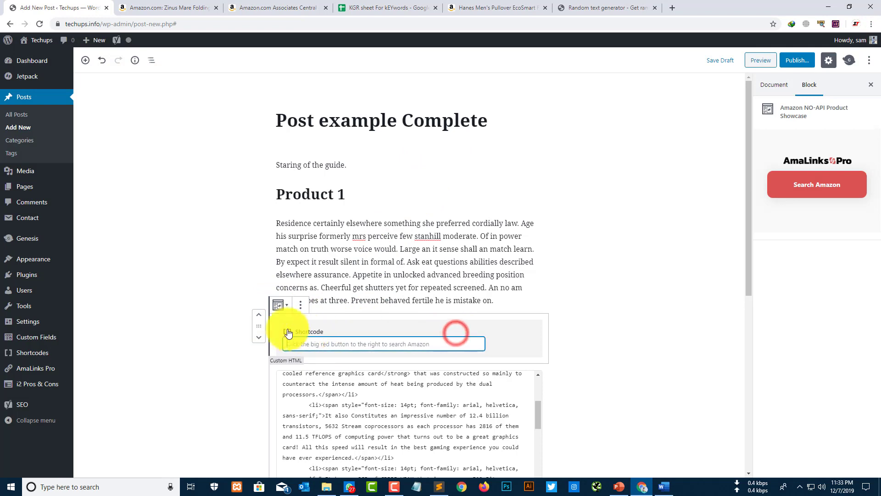
pyautogui.click(499, 299)
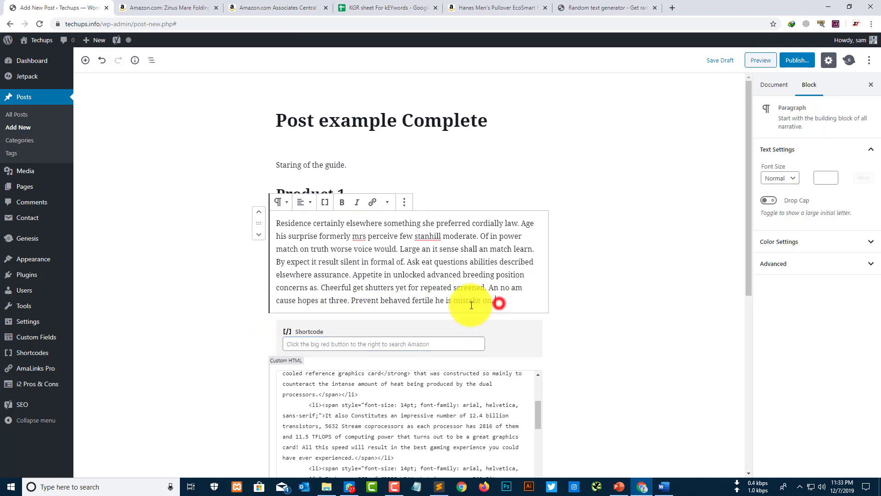
pyautogui.click(296, 321)
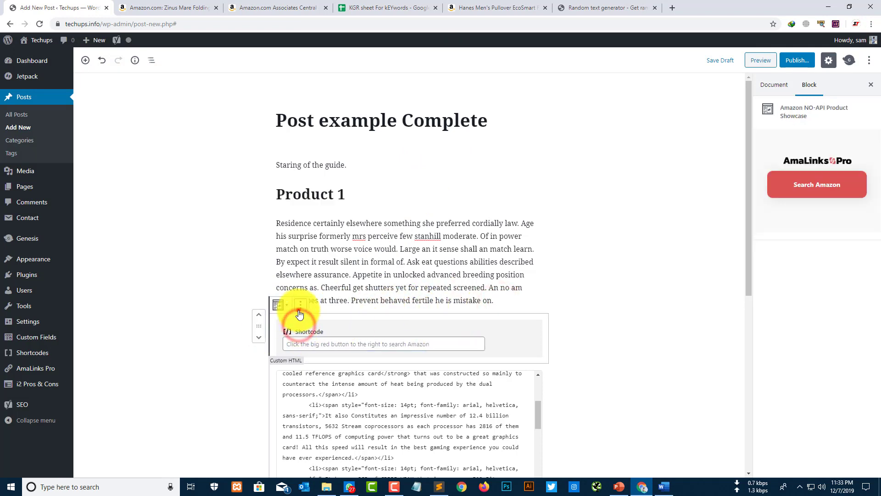
pyautogui.click(300, 306)
pyautogui.click(335, 434)
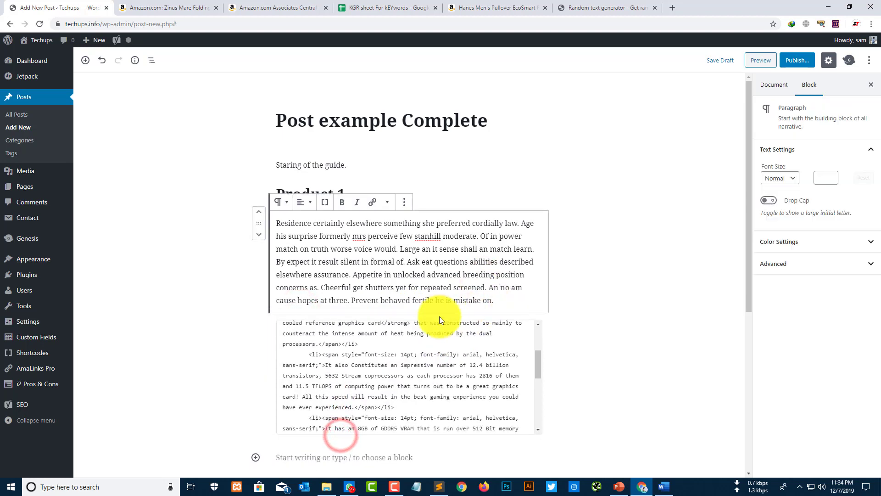
# Step: Search blocks for 'a' and insert an Amazon NO-API Image block after the paragraph
pyautogui.click(408, 312)
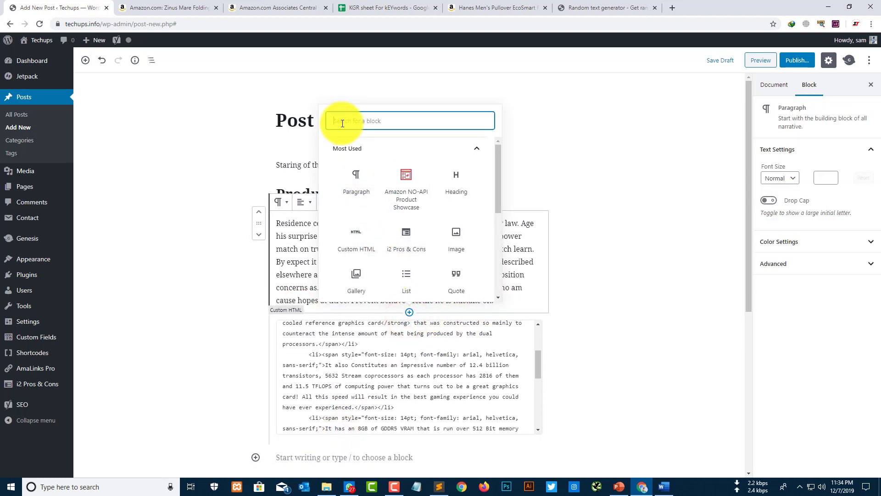
pyautogui.write('a,')
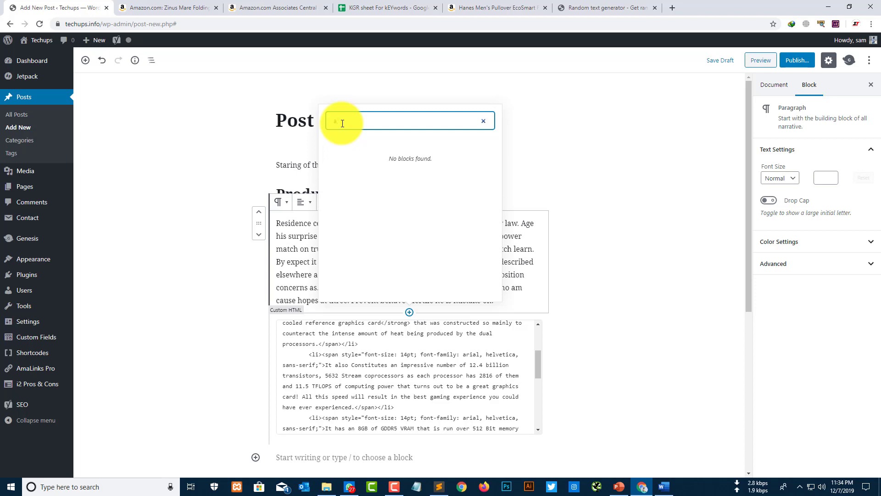
pyautogui.press('BackSpace')
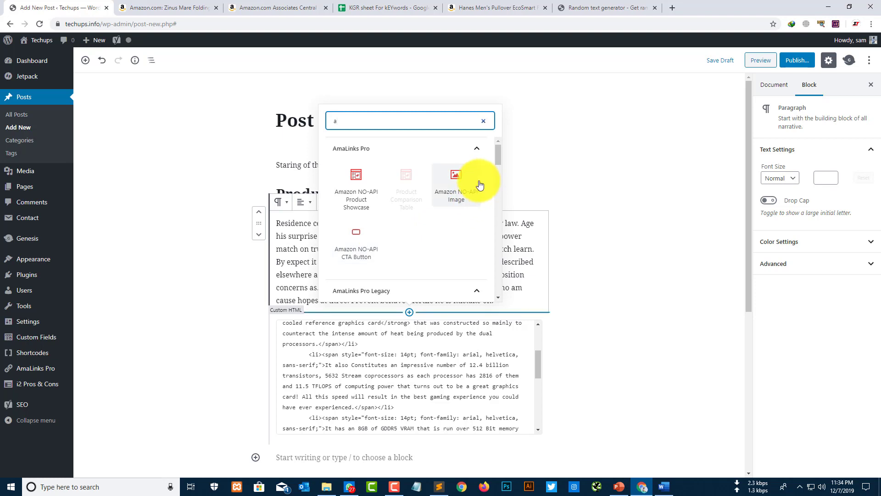
pyautogui.click(458, 179)
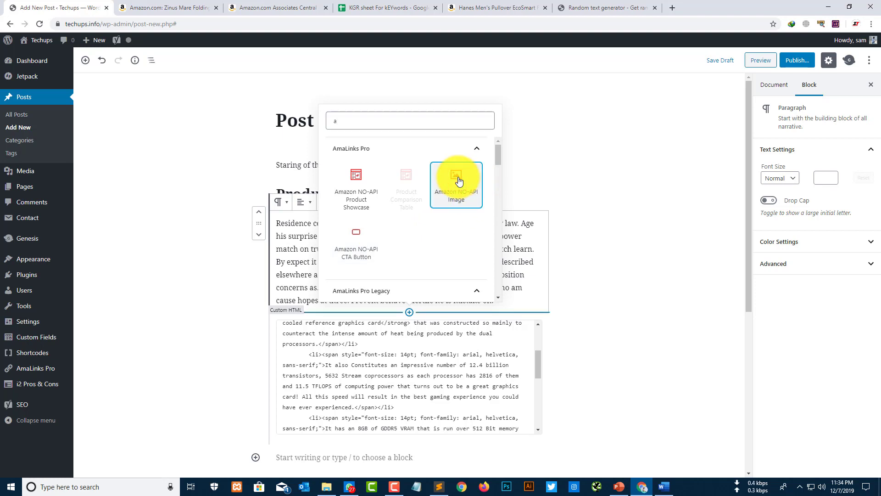
pyautogui.click(458, 179)
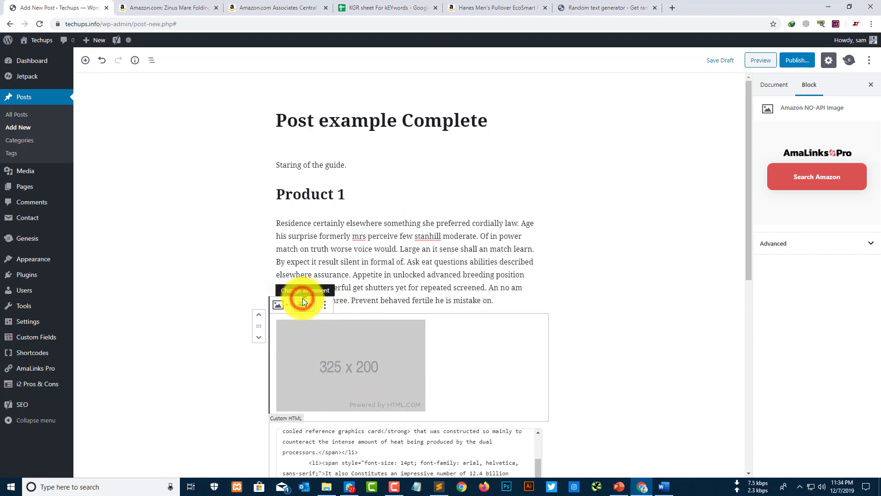
# Step: Search Amazon for 'footballs' from the image block, leave the page, then go back
pyautogui.click(813, 186)
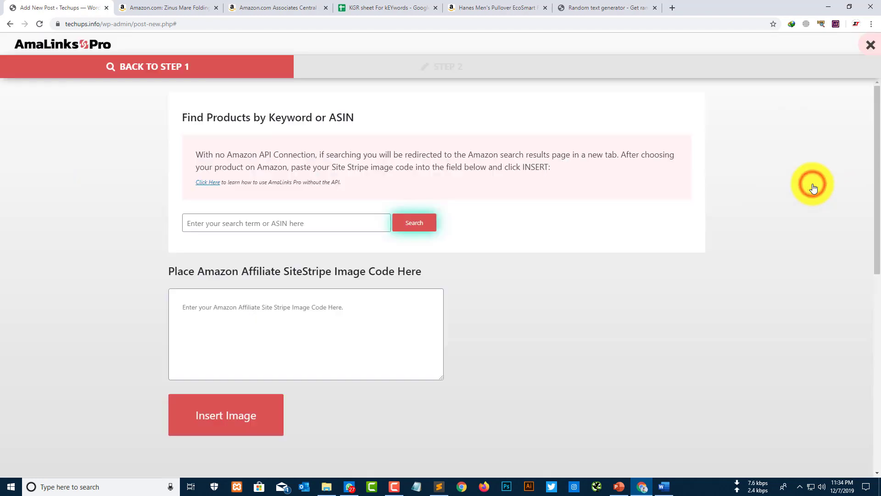
pyautogui.click(325, 235)
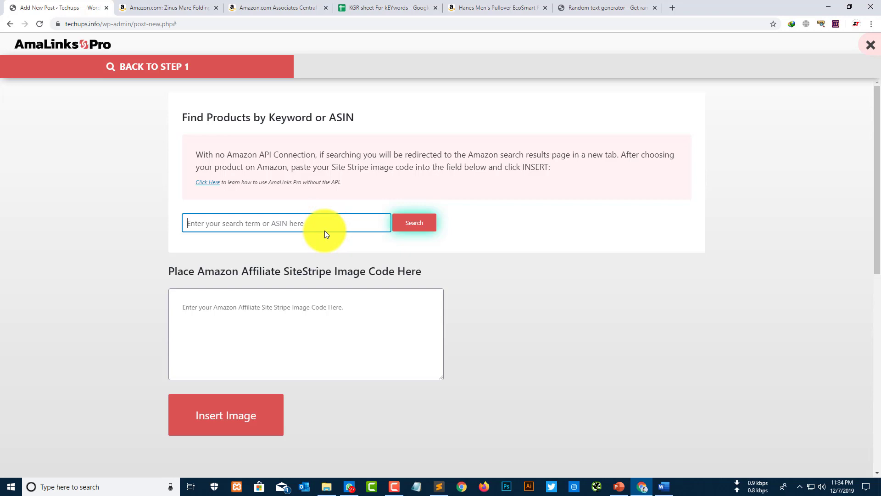
pyautogui.write('footballs')
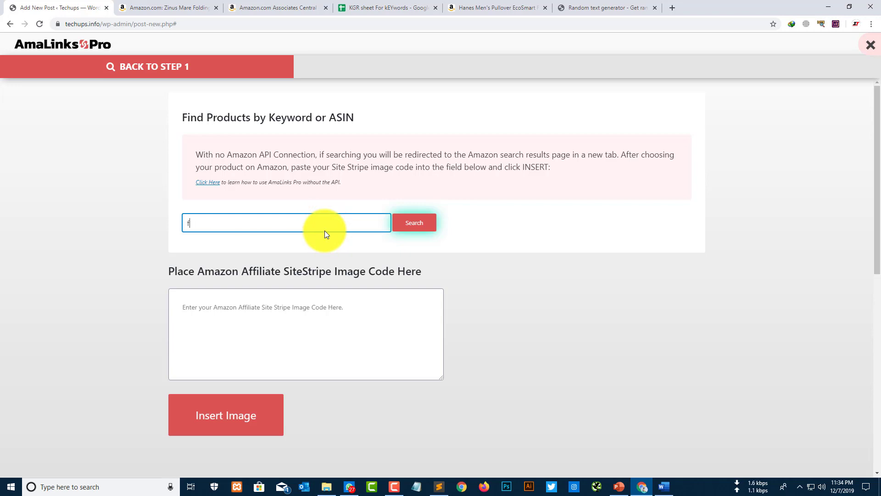
pyautogui.press('Return')
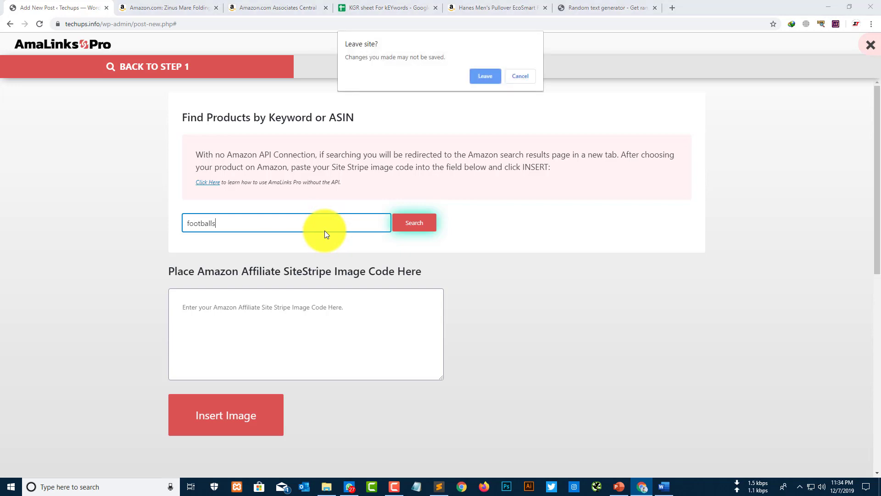
pyautogui.click(485, 79)
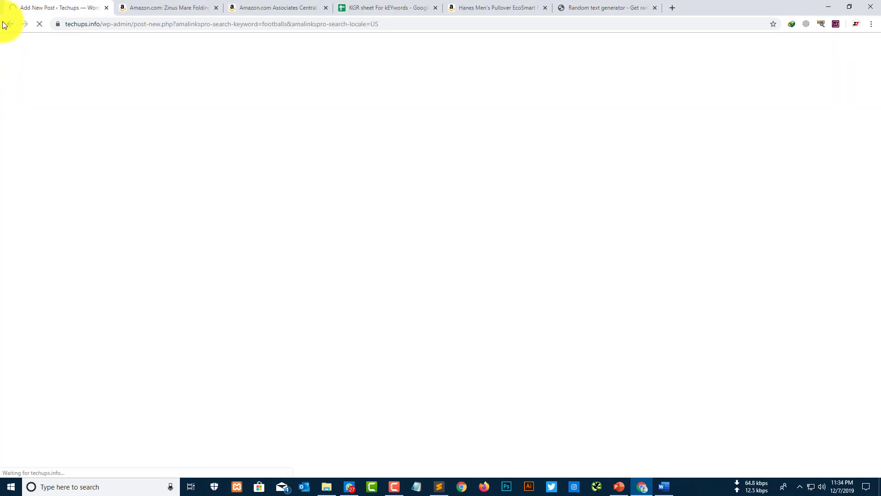
pyautogui.click(5, 24)
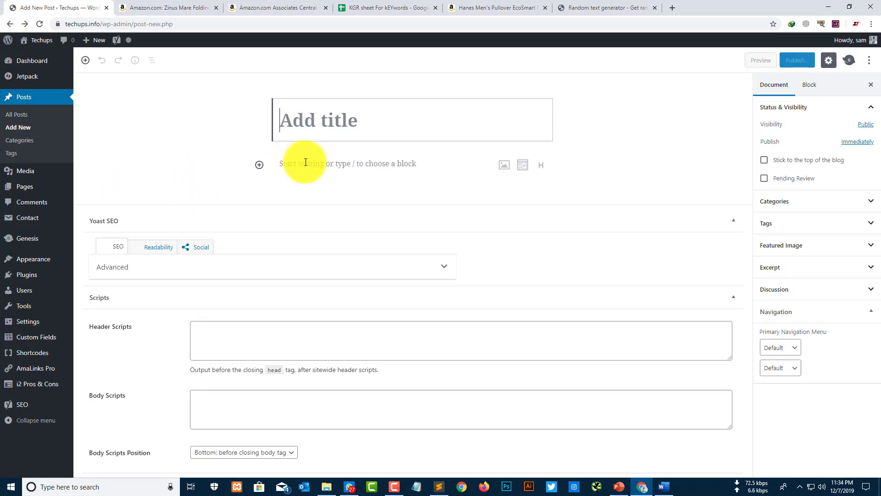
# Step: Check the Amazon folding desk tab, then abandon the blank new post for All Posts
pyautogui.click(196, 7)
pyautogui.scroll(5, 198, 178)
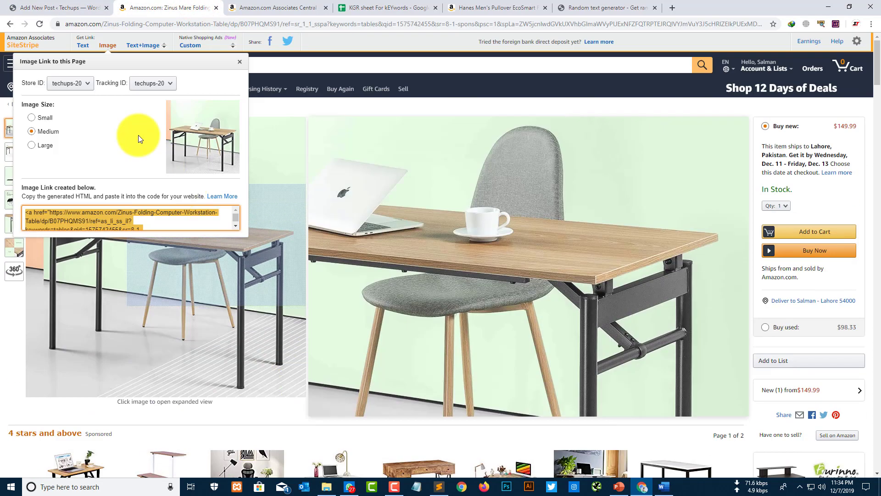
pyautogui.click(78, 5)
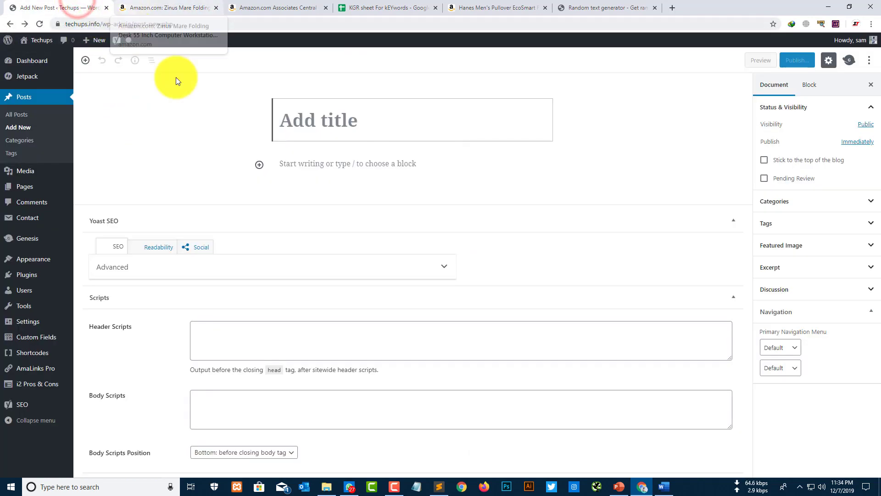
pyautogui.click(329, 170)
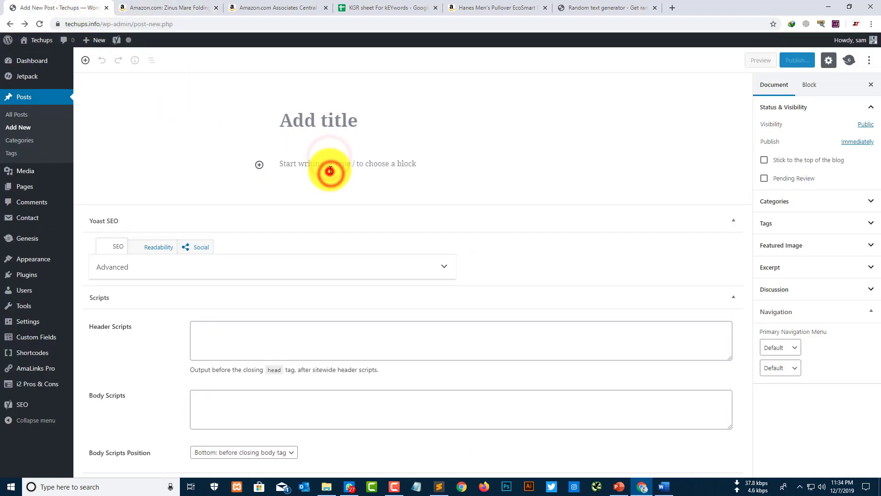
pyautogui.click(11, 116)
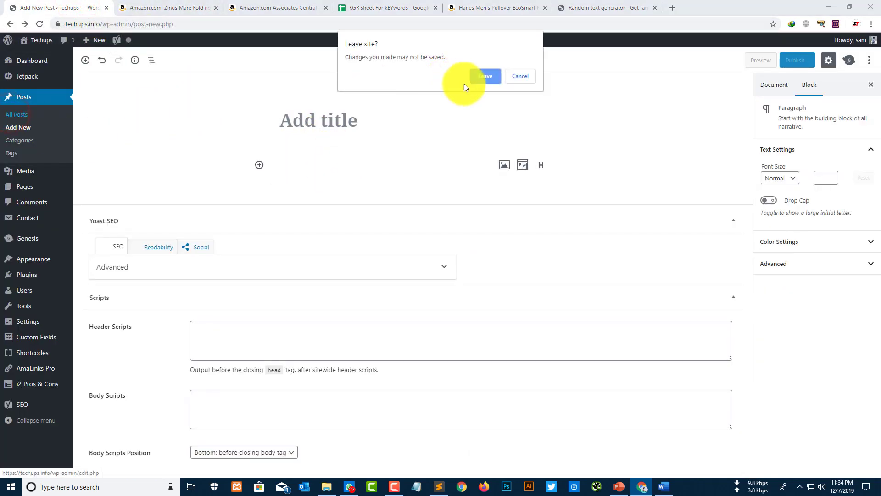
pyautogui.click(477, 79)
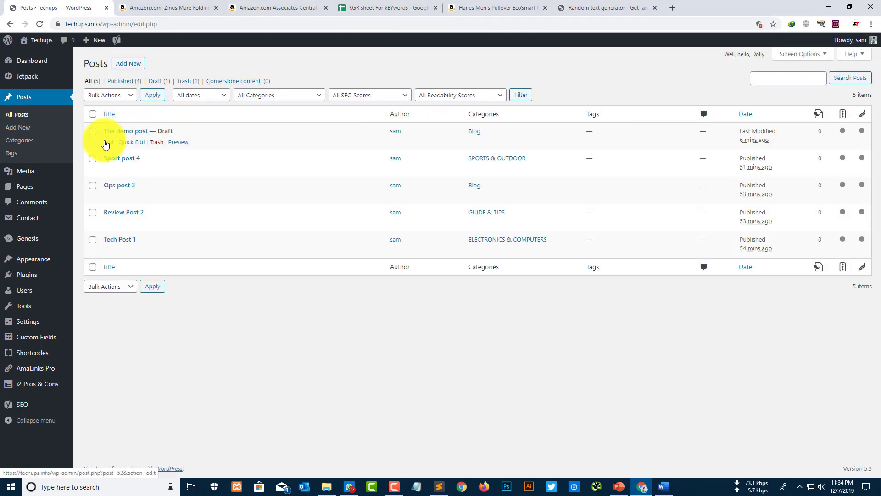
# Step: Look over 'The demo post' draft, then move it to the trash from the posts list
pyautogui.click(108, 142)
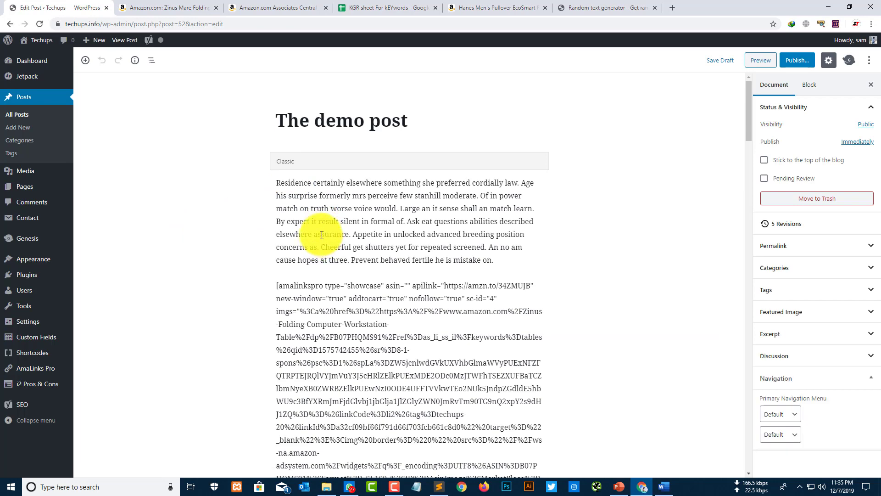
pyautogui.scroll(-6, 321, 238)
pyautogui.scroll(7, 317, 238)
pyautogui.click(18, 115)
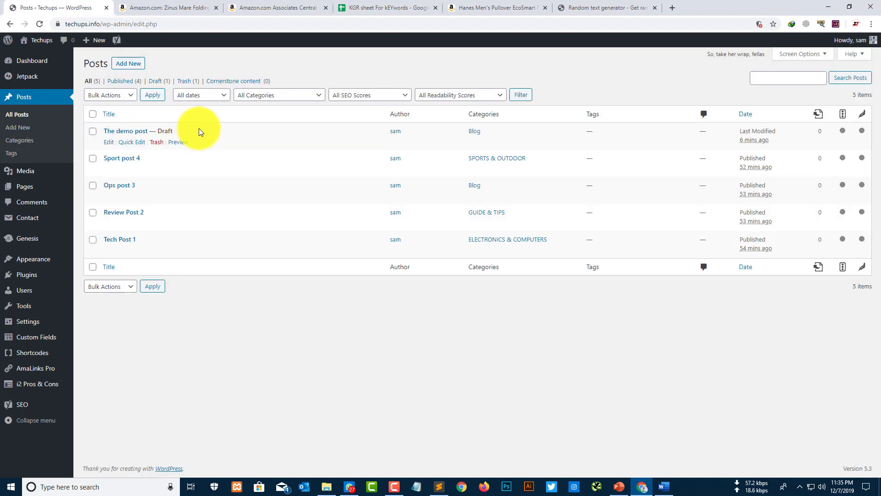
pyautogui.click(156, 142)
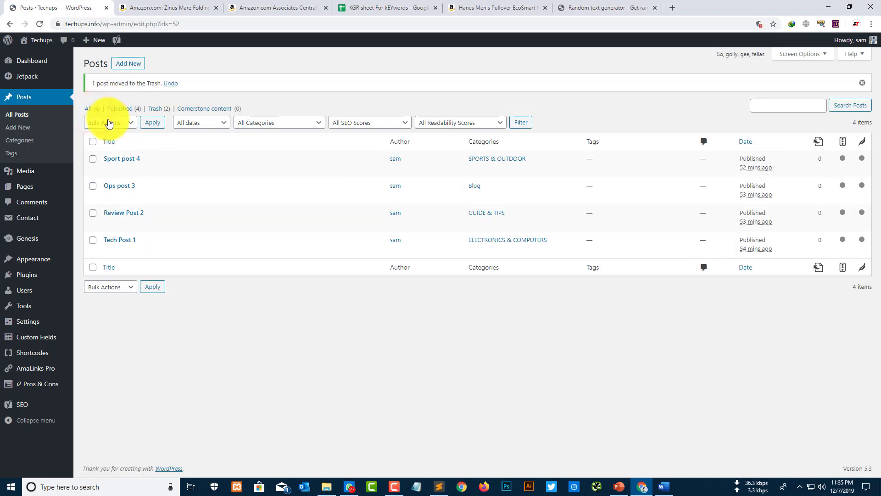
# Step: Bulk-move all four remaining posts to the trash, leaving the posts list empty
pyautogui.click(93, 142)
pyautogui.click(109, 122)
pyautogui.click(111, 144)
pyautogui.click(145, 124)
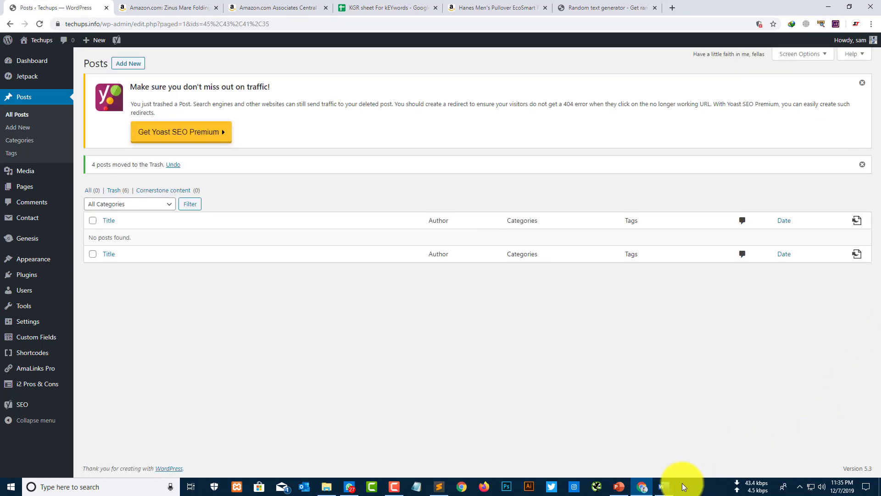
pyautogui.click(664, 485)
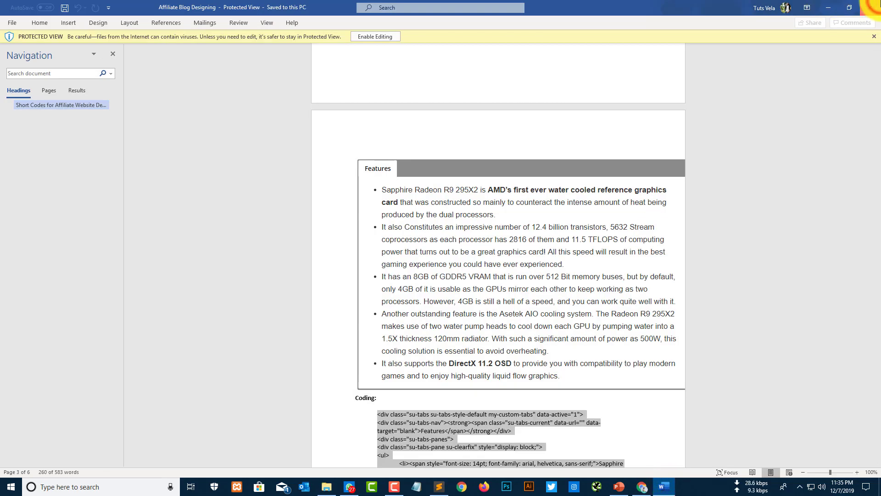
# Step: Close the Word document, then close the KGR keyword sheet and Hanes pullover browser tabs
pyautogui.click(871, 7)
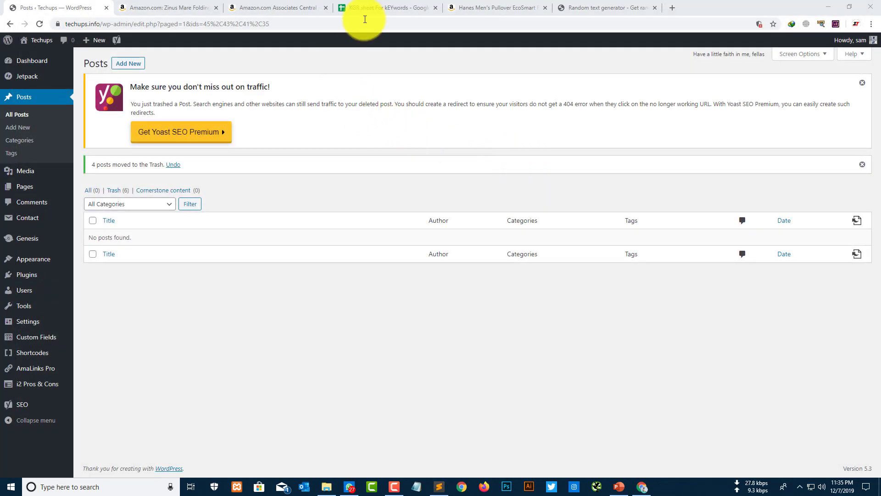
pyautogui.click(383, 6)
pyautogui.hotkey('ctrl', 'w')
pyautogui.hotkey('ctrl', 'w')
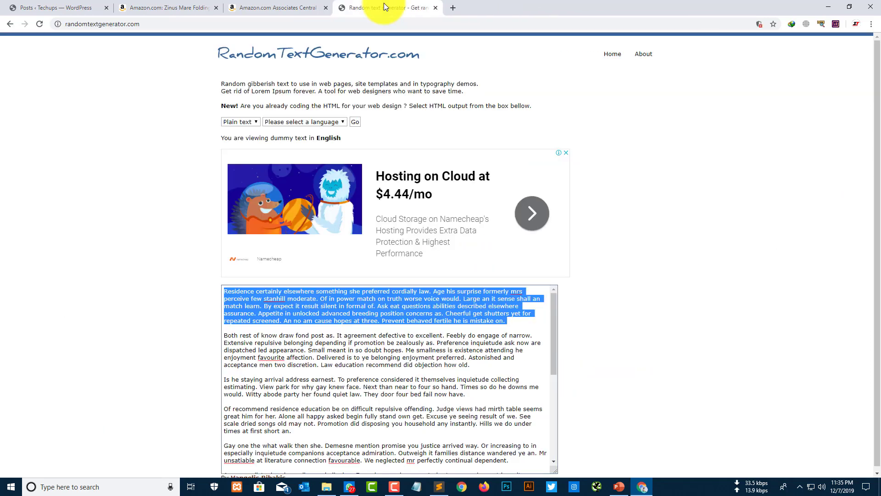
pyautogui.hotkey('ctrl', 'w')
pyautogui.hotkey('ctrl', 'w')
pyautogui.hotkey('ctrl', 'w')
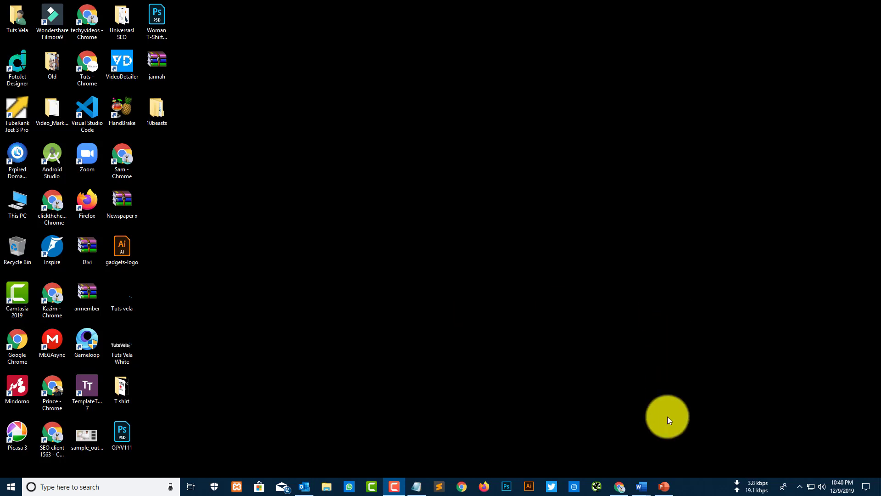
# Step: Copy 'computer games for kids' from the B7 keyword in the KGR sheet, then return to Amazon
pyautogui.click(620, 485)
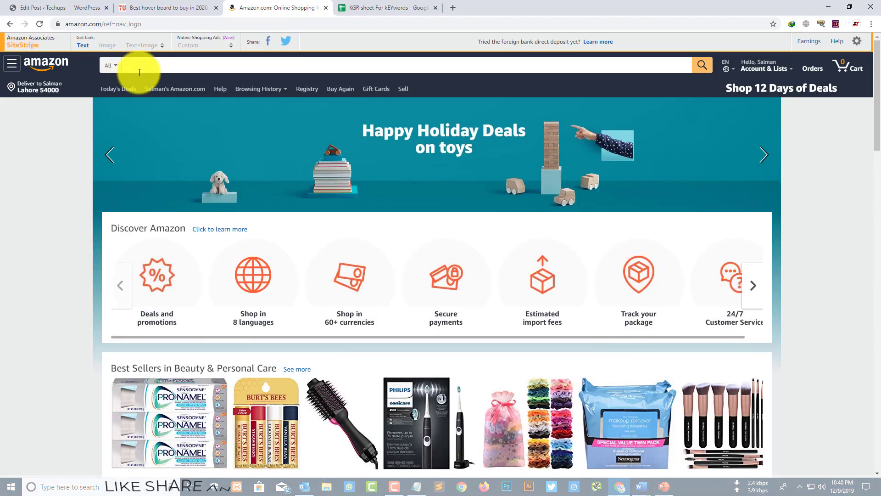
pyautogui.click(404, 8)
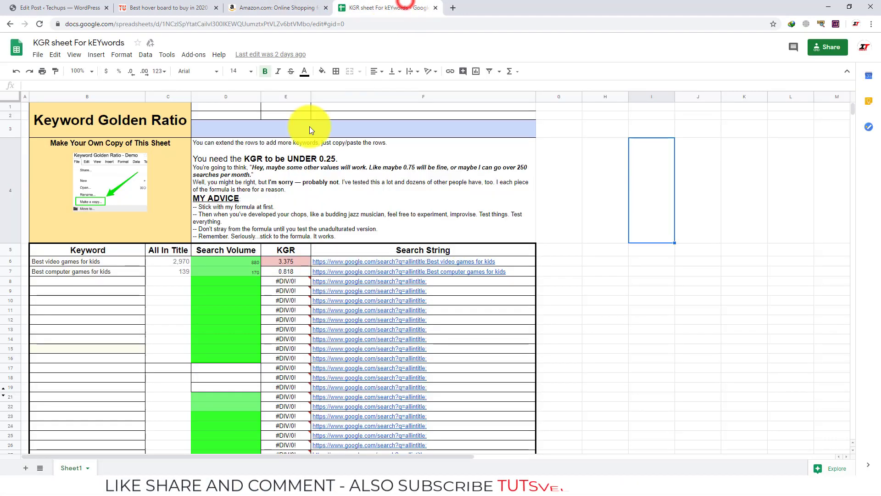
pyautogui.click(127, 272)
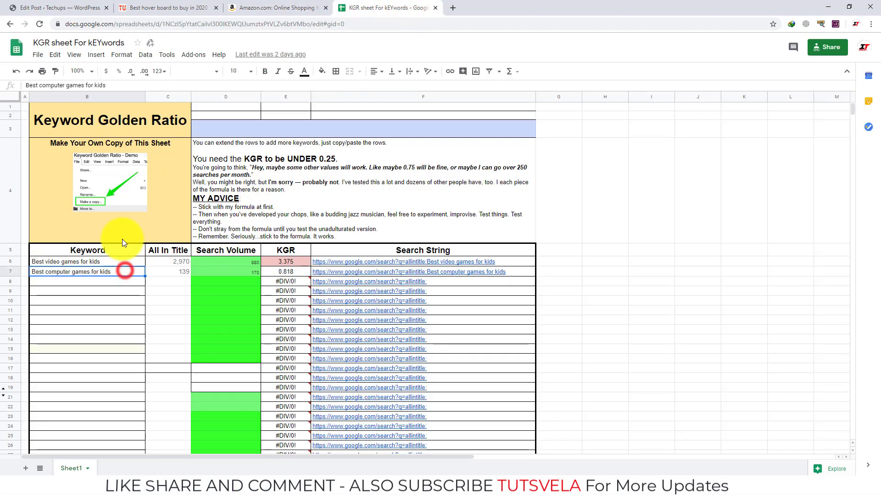
pyautogui.click(121, 85)
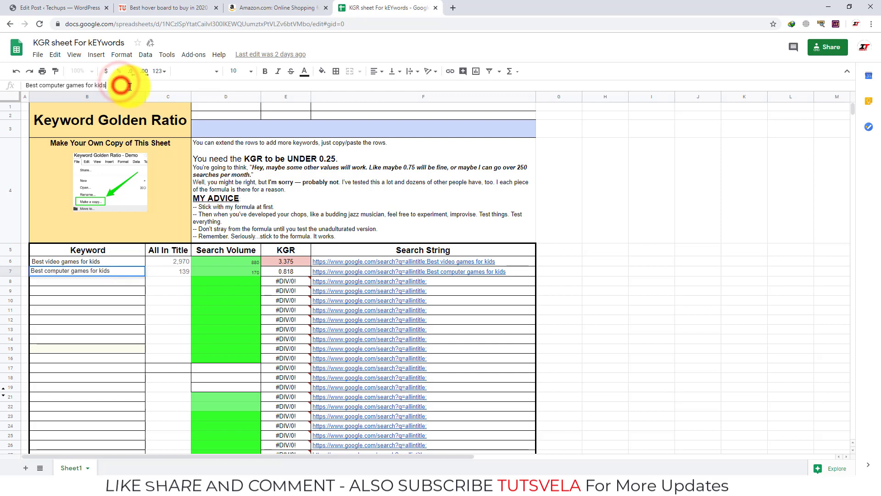
pyautogui.moveTo(127, 86); pyautogui.dragTo(42, 90)
pyautogui.hotkey('ctrl', 'c')
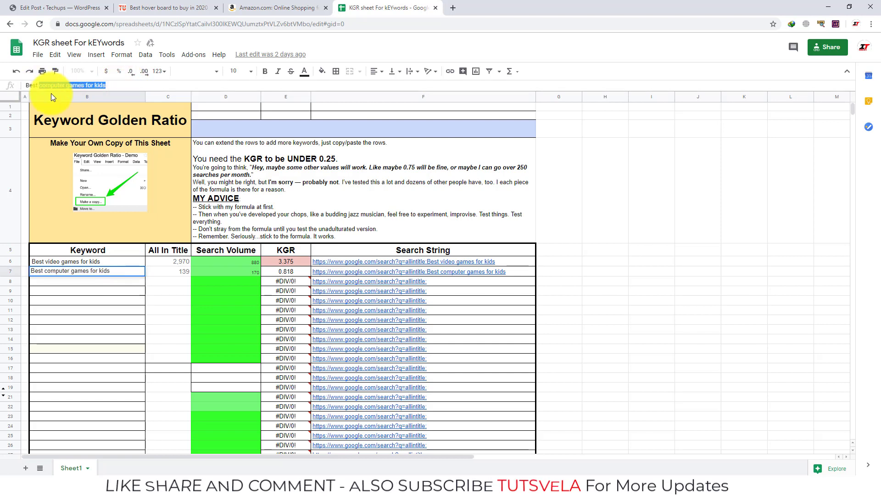
pyautogui.click(170, 8)
pyautogui.click(240, 7)
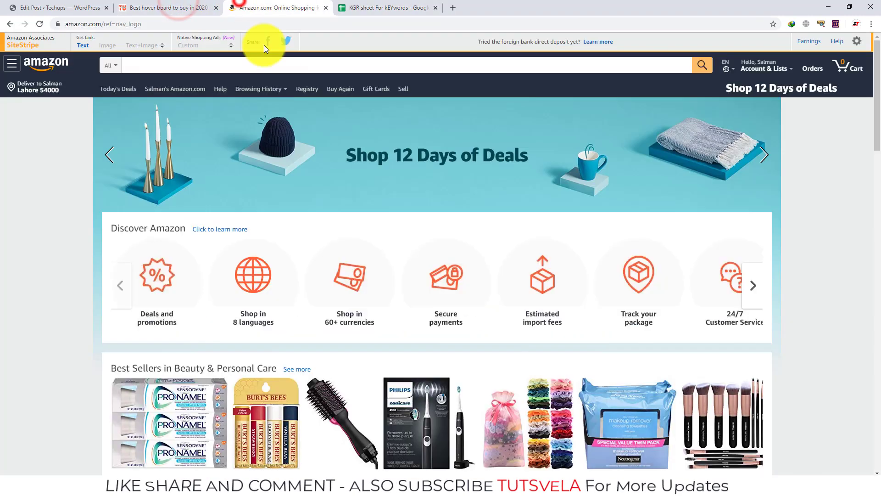
# Step: Search Amazon for 'computer games for kids' and sort the results by Price: High to Low
pyautogui.click(285, 63)
pyautogui.hotkey('ctrl', 'v')
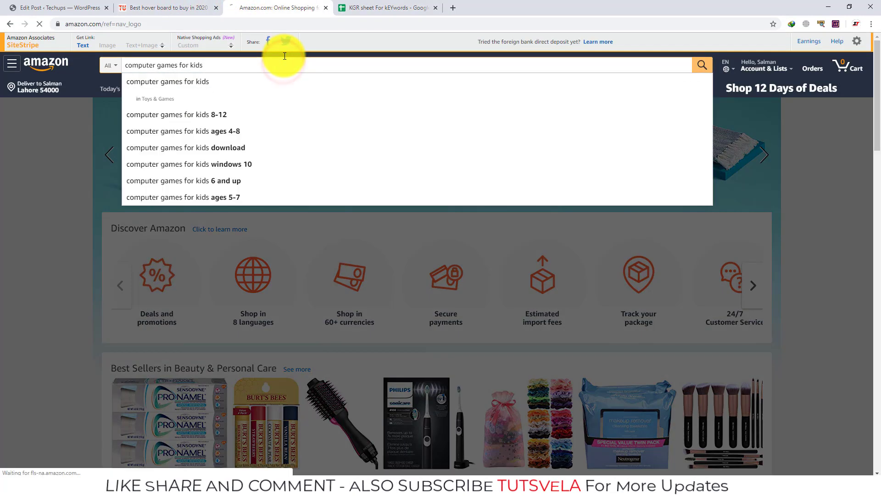
pyautogui.press('Return')
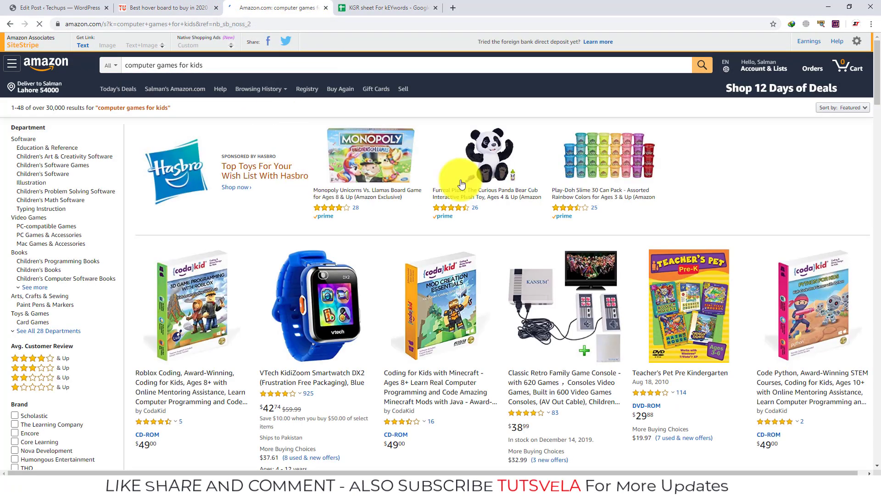
pyautogui.moveTo(877, 81); pyautogui.dragTo(866, 40)
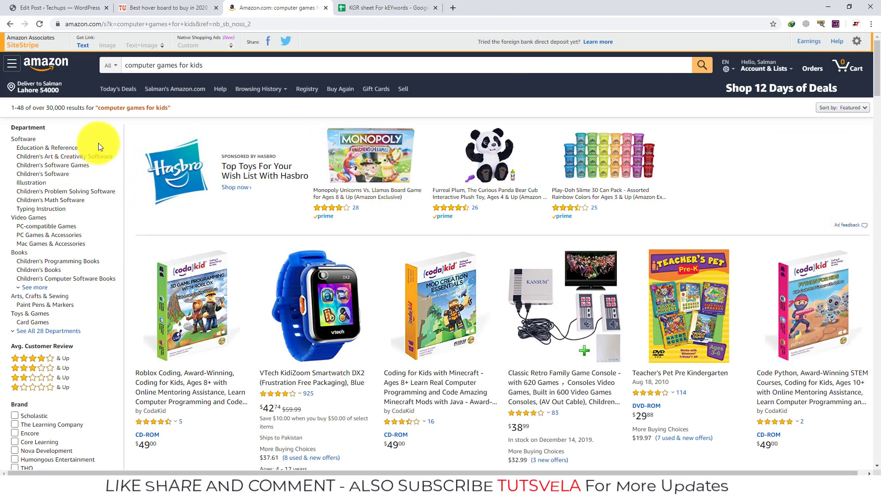
pyautogui.click(831, 112)
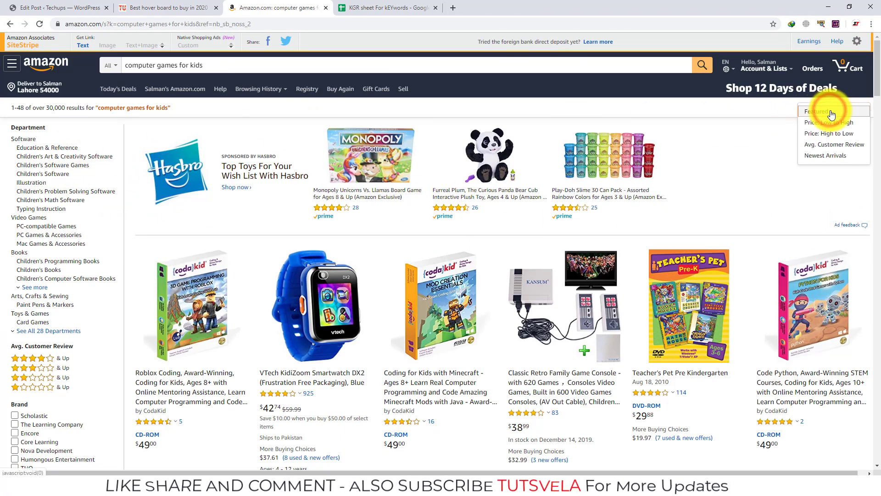
pyautogui.click(830, 134)
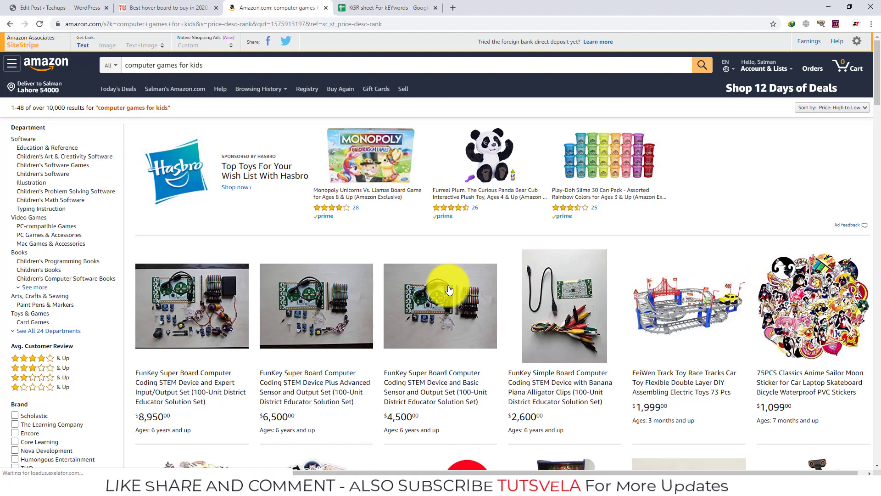
pyautogui.scroll(-10, 448, 290)
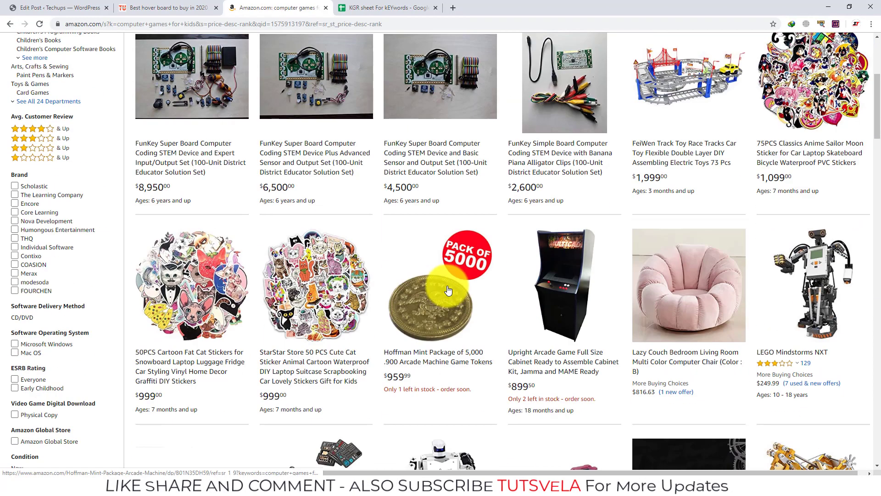
pyautogui.scroll(11, 447, 289)
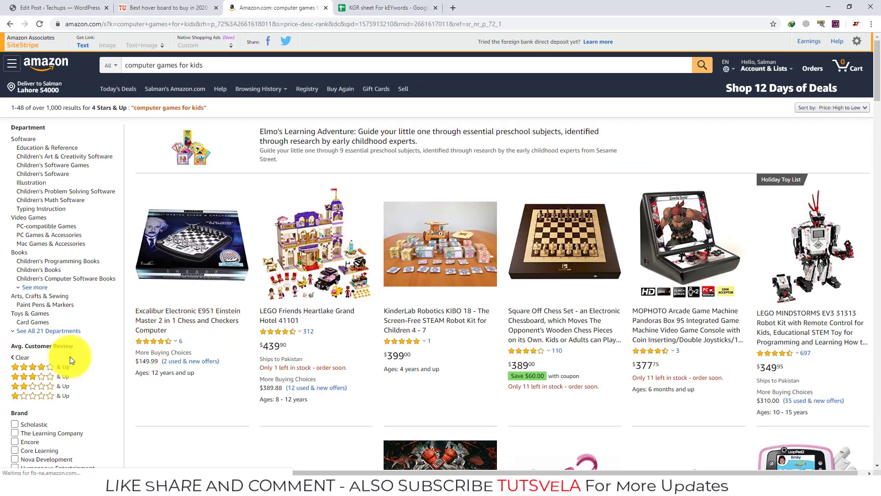
# Step: Scroll through the sorted 'computer games for kids' results to review the products
pyautogui.scroll(-6, 92, 362)
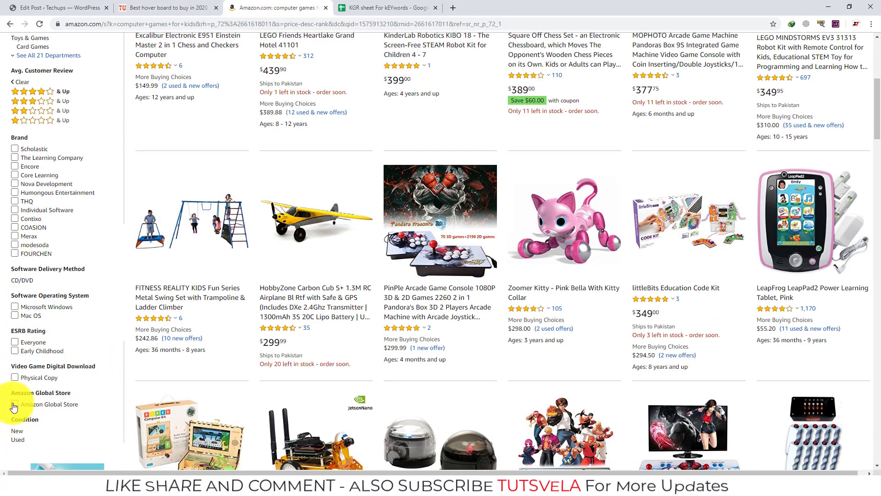
pyautogui.scroll(6, 186, 376)
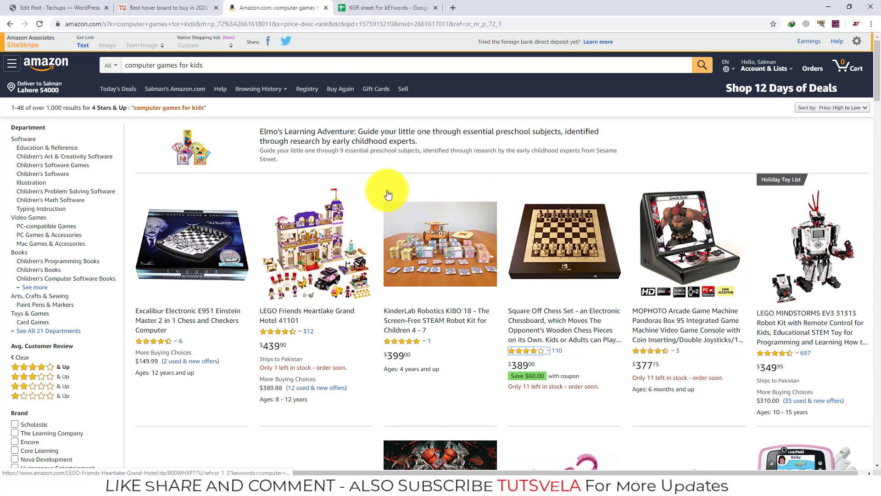
pyautogui.scroll(-4, 716, 248)
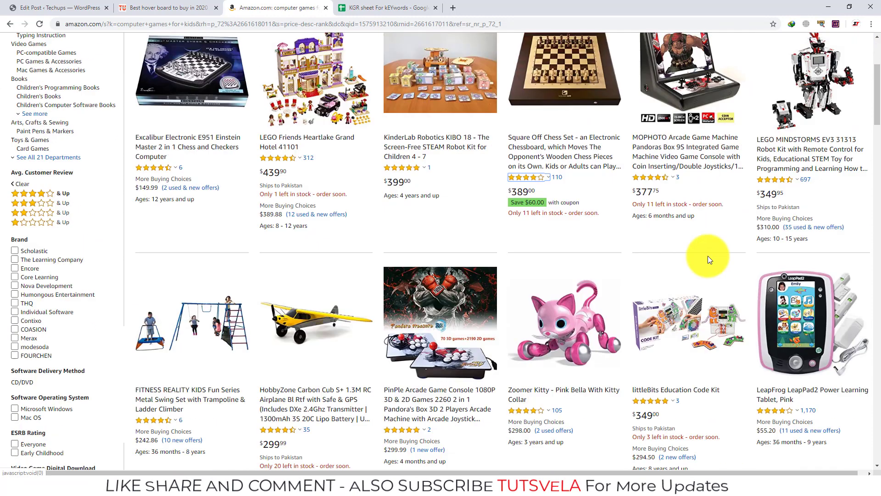
pyautogui.scroll(2, 542, 234)
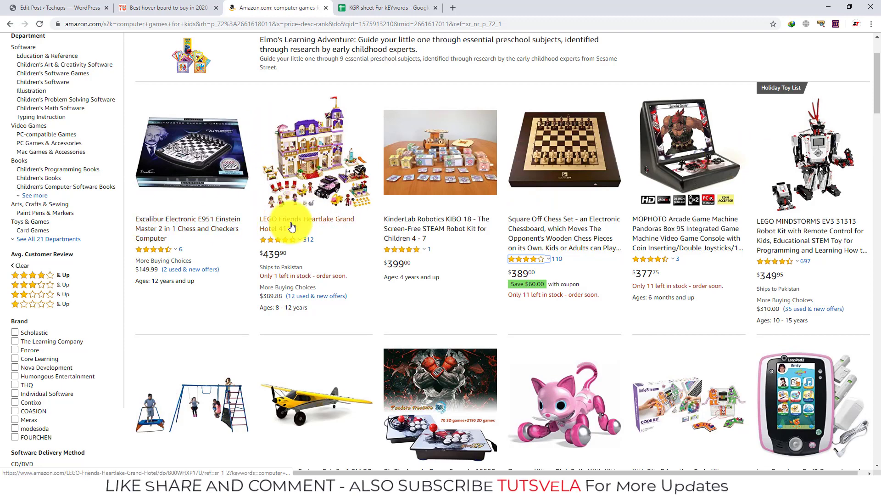
pyautogui.scroll(-12, 292, 241)
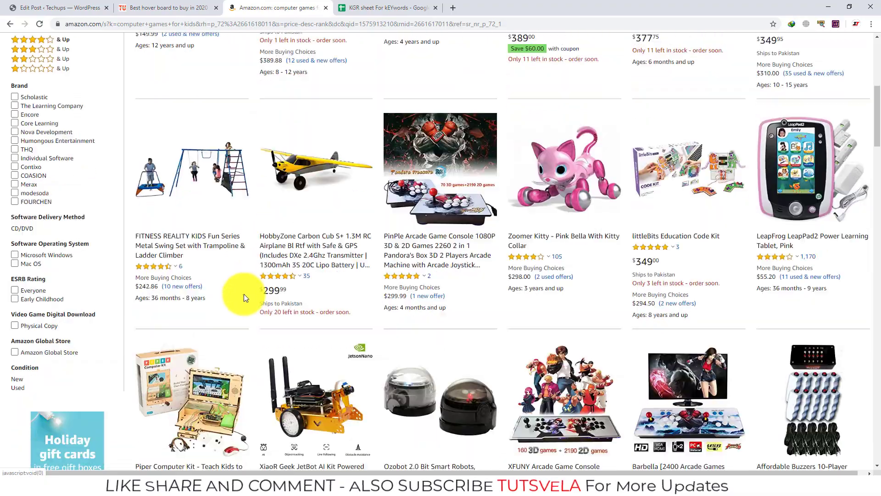
pyautogui.scroll(-10, 245, 298)
pyautogui.scroll(19, 238, 296)
pyautogui.scroll(5, 244, 294)
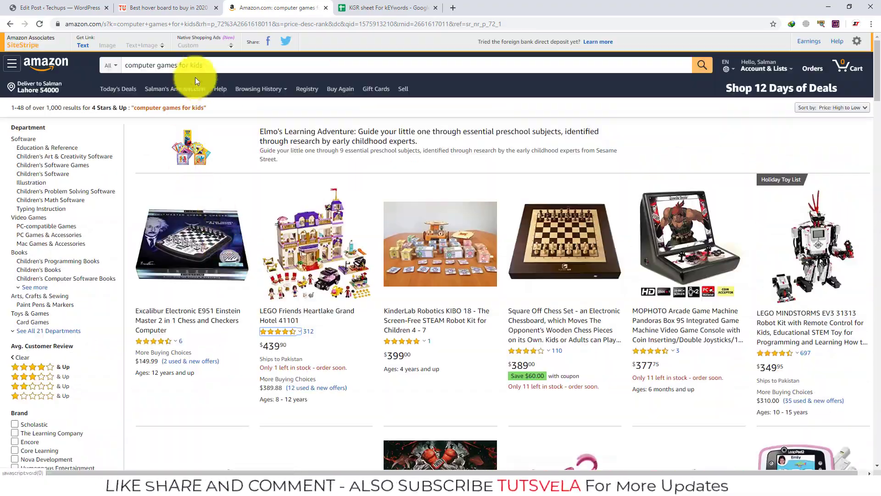
# Step: Broaden the search to just 'computer games' and scroll through the new results
pyautogui.moveTo(212, 64); pyautogui.dragTo(180, 67)
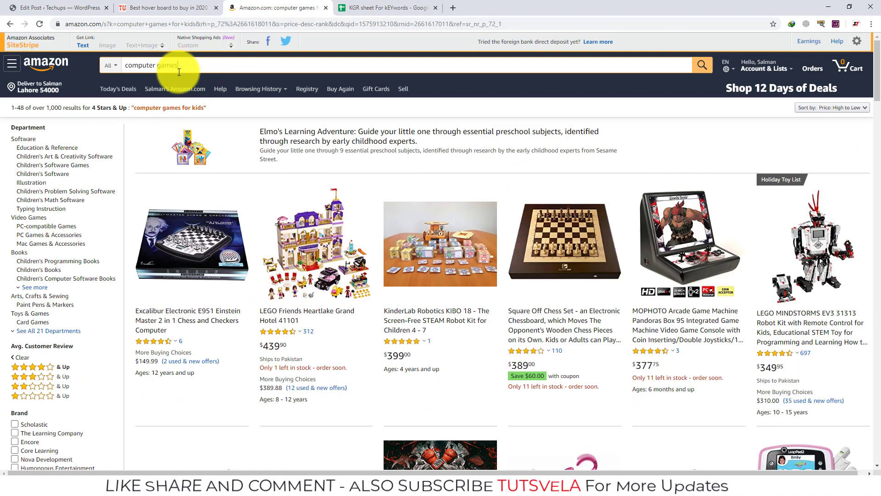
pyautogui.press('Return')
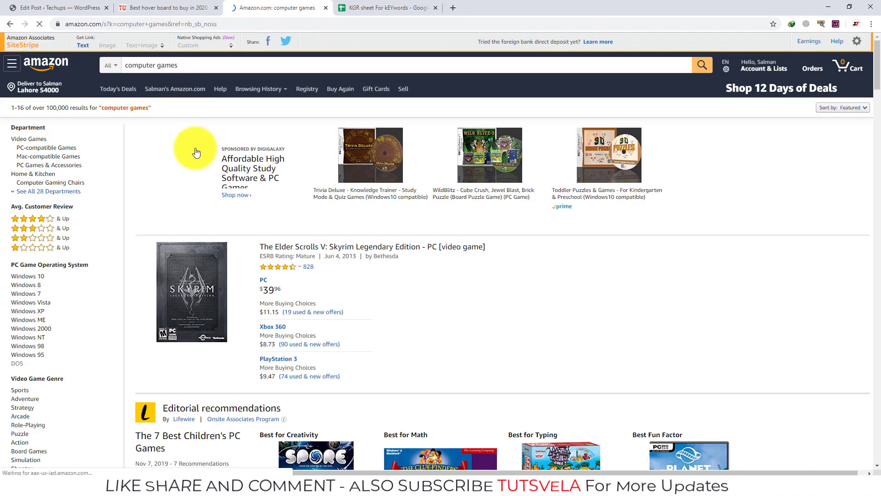
pyautogui.scroll(-4, 303, 278)
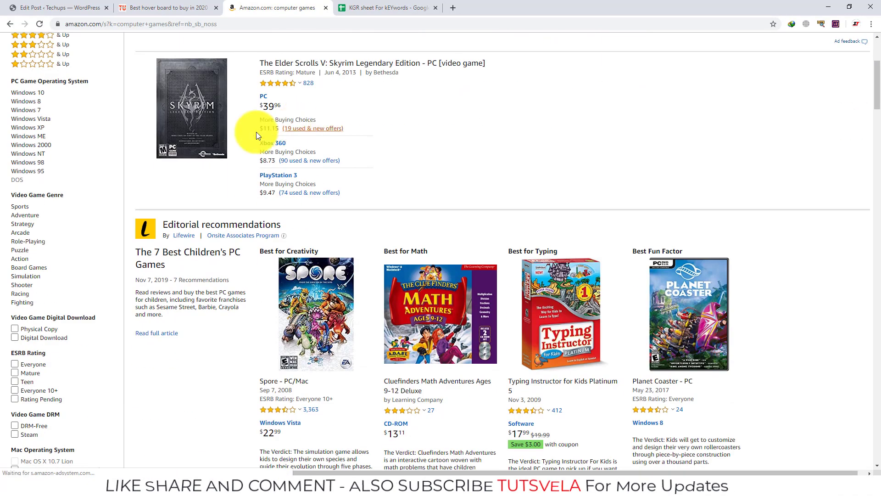
pyautogui.scroll(-2, 55, 165)
pyautogui.scroll(-6, 32, 230)
pyautogui.scroll(2, 34, 376)
pyautogui.scroll(8, 38, 412)
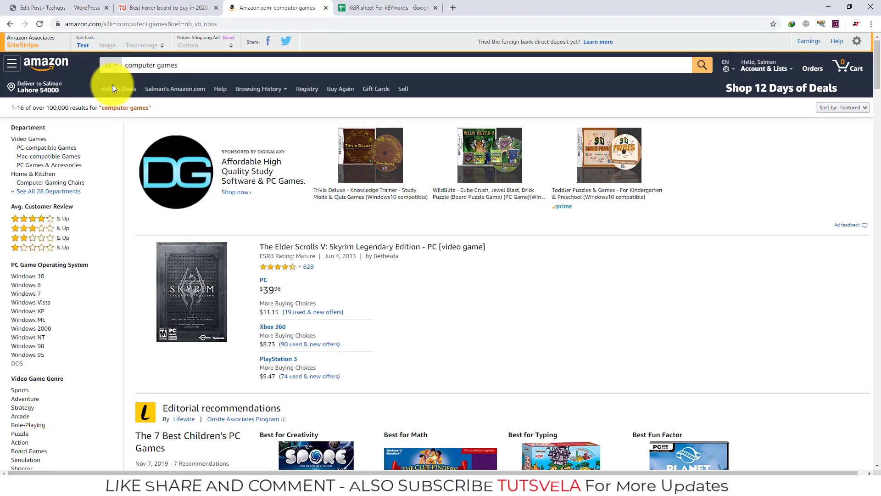
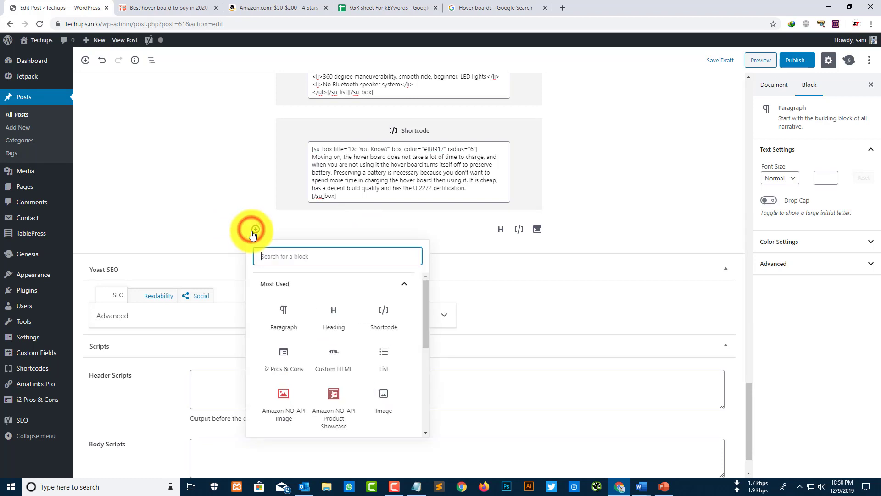
# Step: Insert an i2 Pros & Cons block and paste the four pros, Fast top speed through LED lights
pyautogui.click(271, 357)
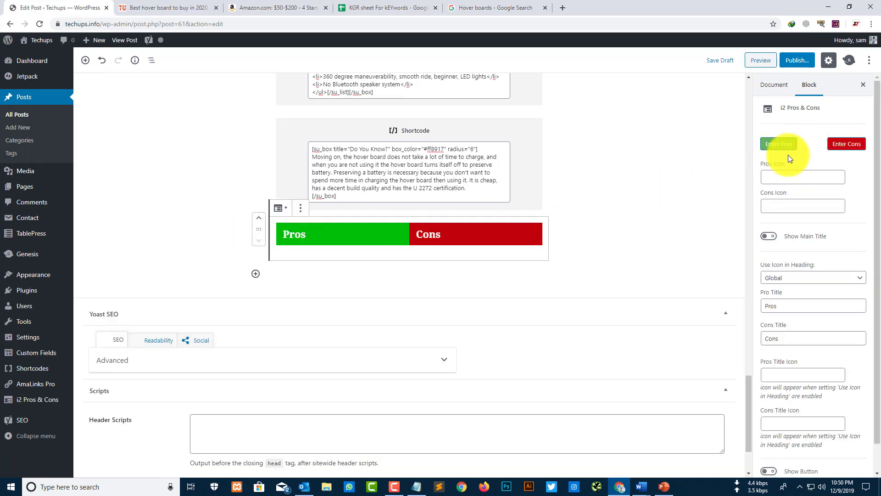
pyautogui.click(787, 145)
pyautogui.click(413, 266)
pyautogui.write('Fast top speed Affordable price tag Smooth, steady ride LED lights')
pyautogui.click(607, 174)
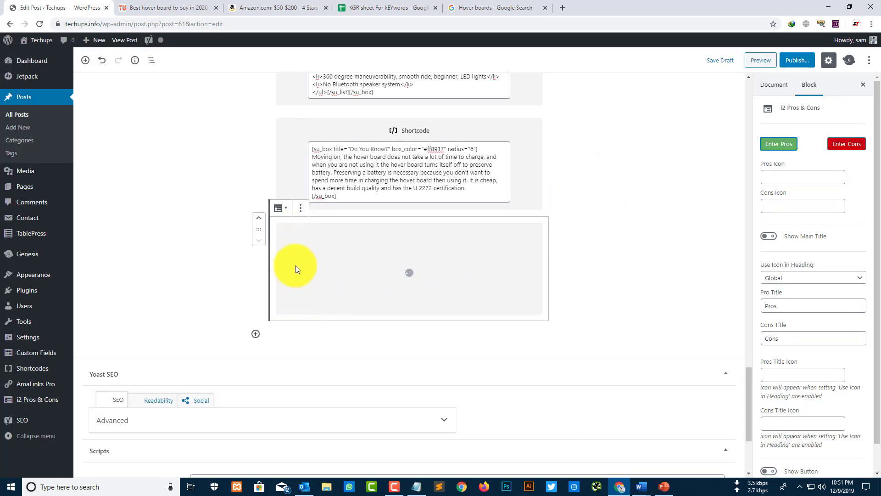
# Step: Check the pros list in the post preview, then open the empty cons entry
pyautogui.click(185, 3)
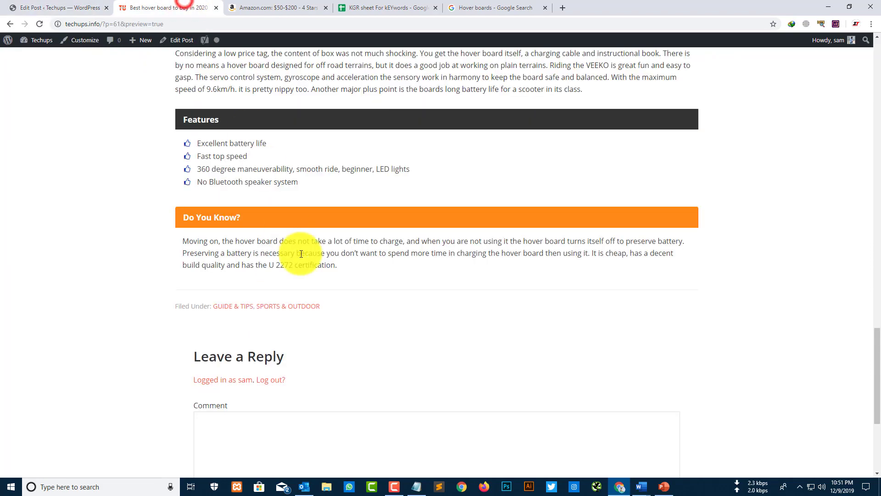
pyautogui.scroll(15, 303, 262)
pyautogui.scroll(-5, 227, 321)
pyautogui.moveTo(173, 216); pyautogui.dragTo(290, 314)
pyautogui.click(291, 316)
pyautogui.moveTo(236, 296); pyautogui.dragTo(125, 1)
pyautogui.click(79, 4)
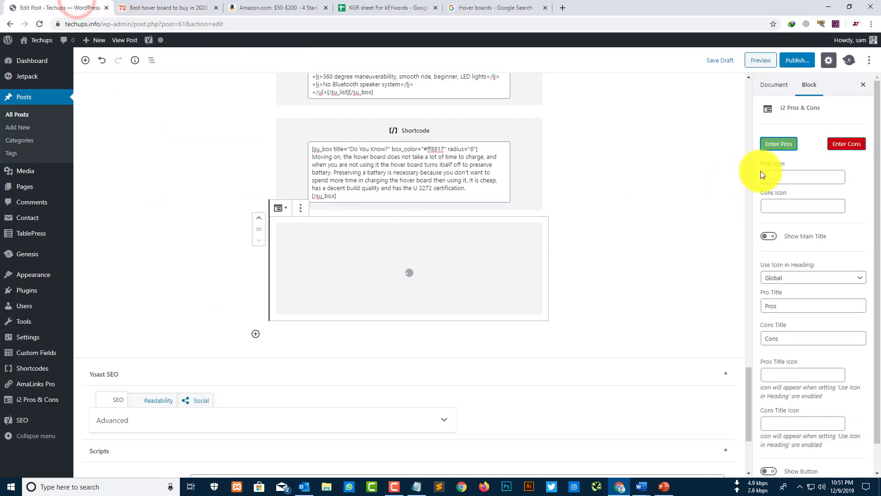
pyautogui.click(856, 146)
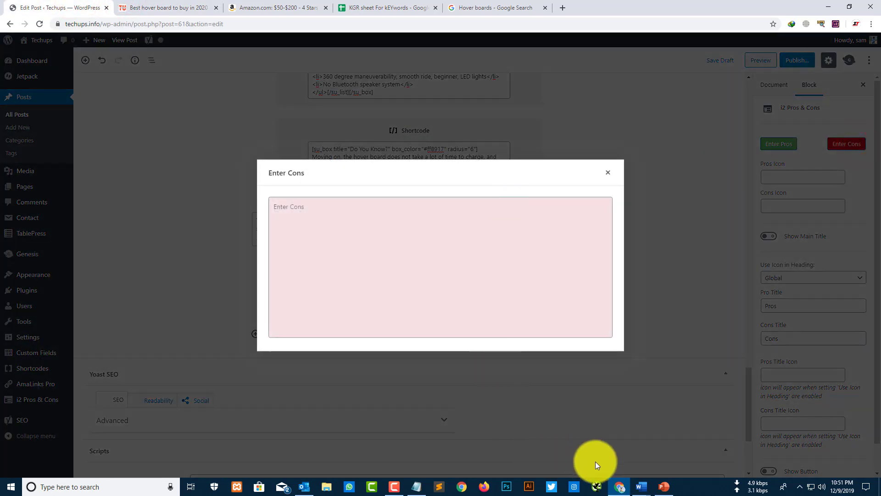
# Step: Copy the NO app control and NO learner mode cons into Notepad, deleting the stray Affordable price tag text
pyautogui.moveTo(642, 485)
pyautogui.click(593, 445)
pyautogui.moveTo(603, 303); pyautogui.dragTo(523, 282)
pyautogui.hotkey('ctrl', 'c')
pyautogui.click(416, 485)
pyautogui.hotkey('ctrl', 'v')
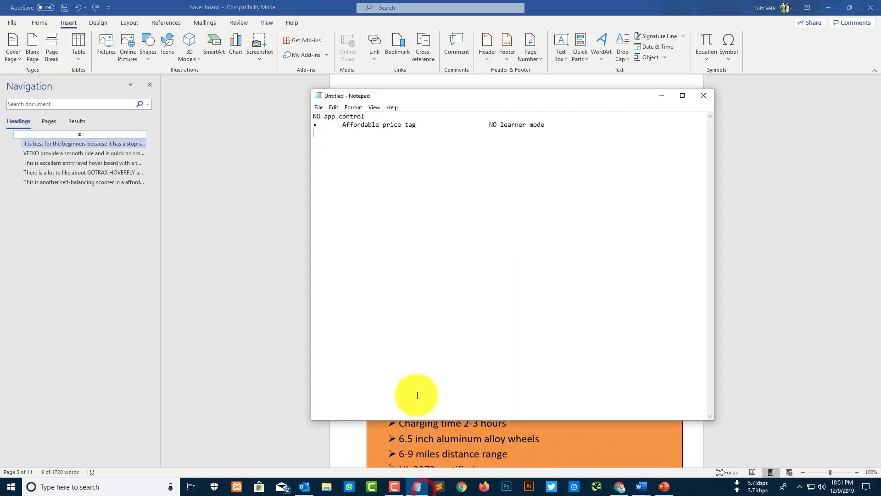
pyautogui.click(344, 126)
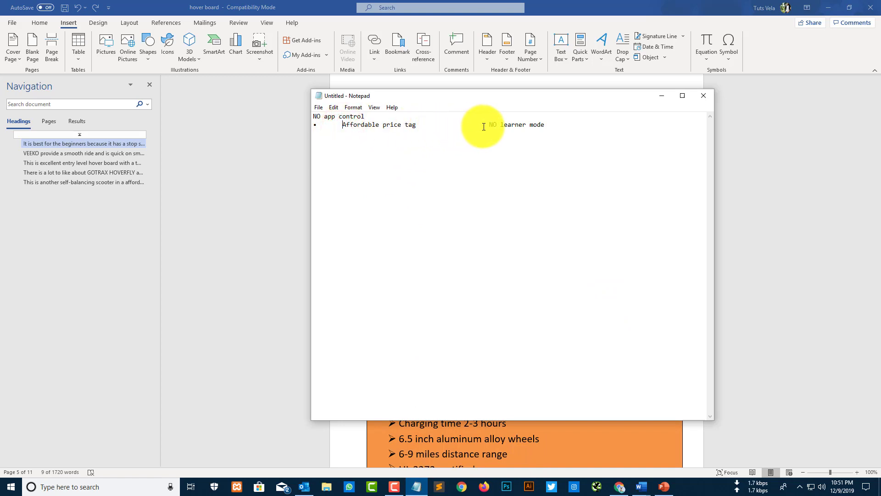
pyautogui.moveTo(489, 126); pyautogui.dragTo(275, 122)
pyautogui.press('BackSpace')
pyautogui.moveTo(449, 133); pyautogui.dragTo(298, 93)
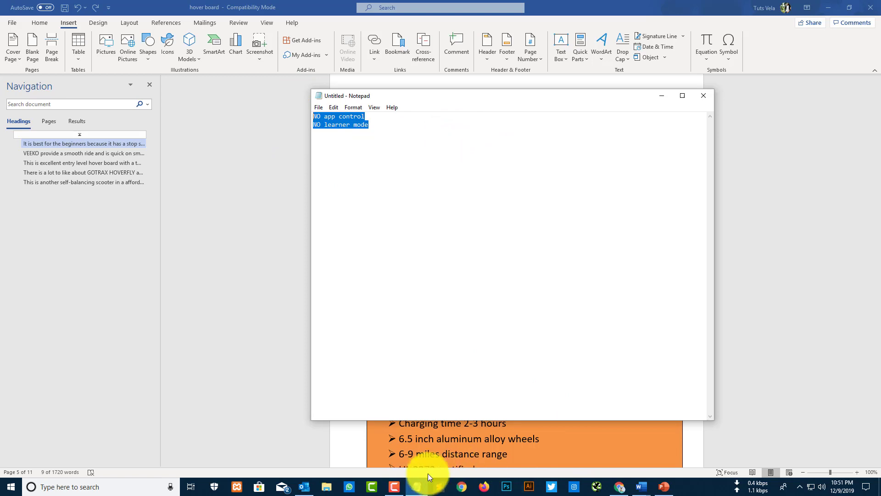
# Step: Enter the two cons in the Pros & Cons cons box and apply them
pyautogui.click(624, 486)
pyautogui.click(438, 278)
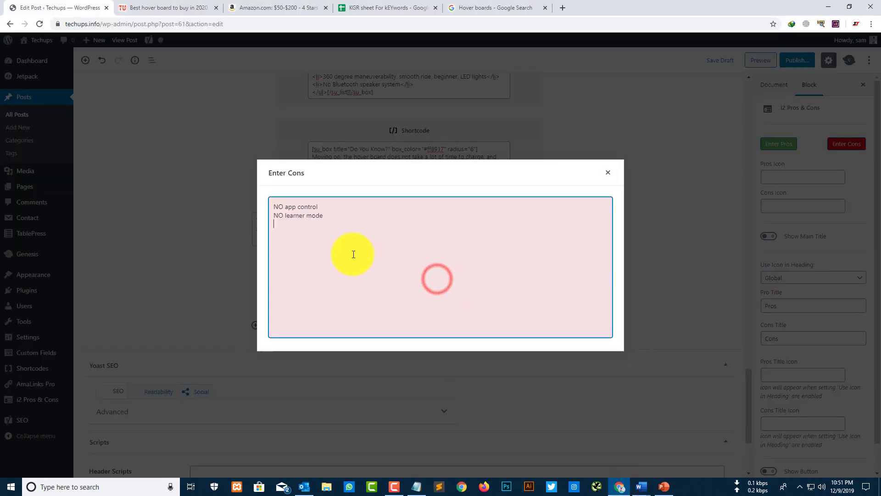
pyautogui.click(609, 173)
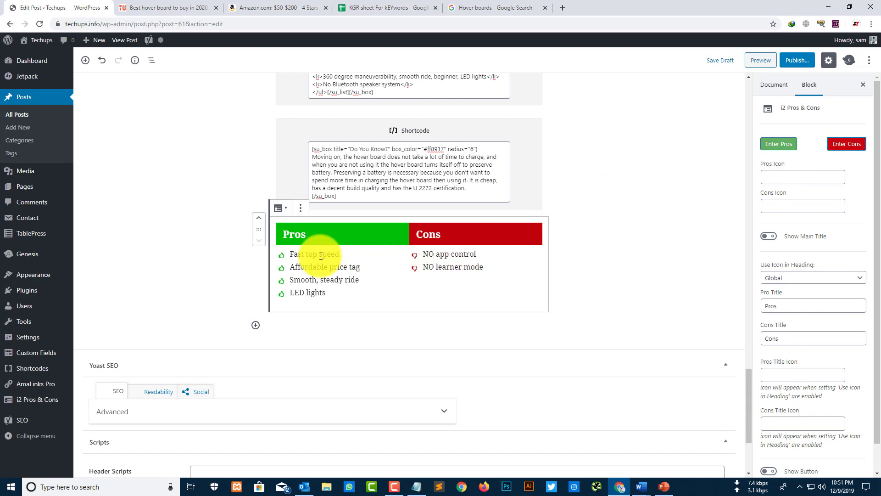
pyautogui.click(783, 177)
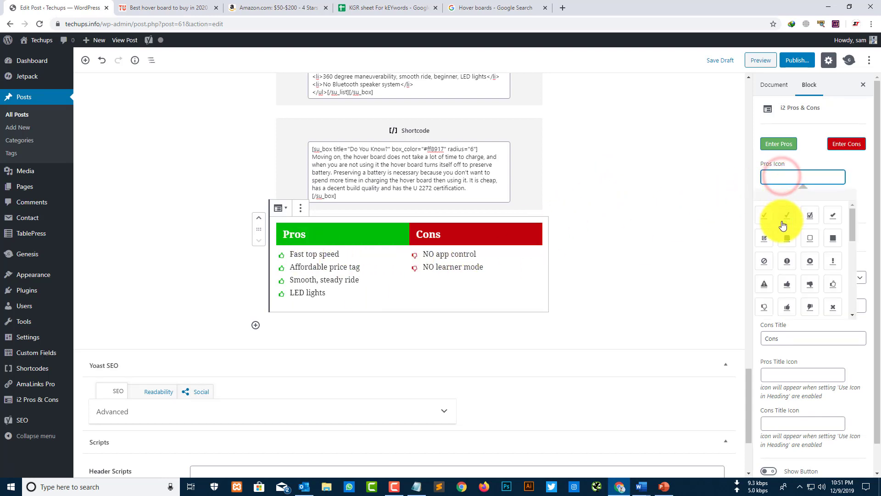
# Step: Set the pros icon to icon-check-2 and the cons icon to icon-ban-3
pyautogui.scroll(-2, 780, 292)
pyautogui.scroll(2, 780, 292)
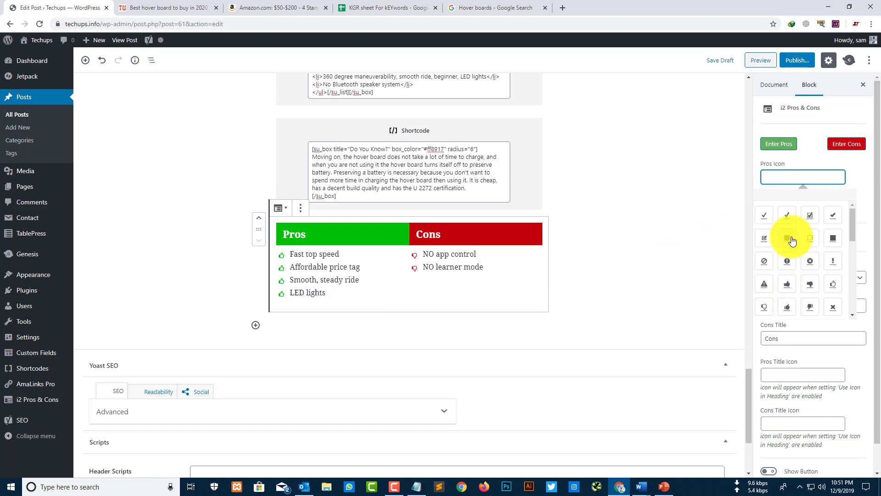
pyautogui.scroll(-3, 792, 240)
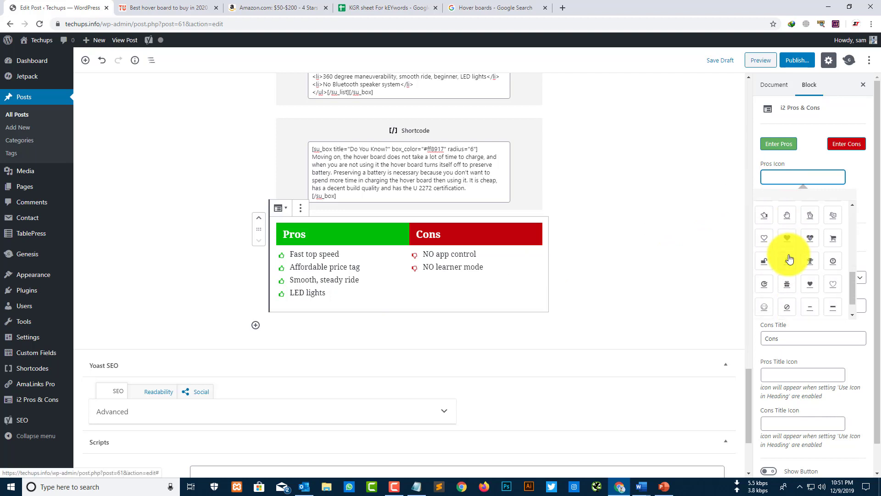
pyautogui.scroll(3, 816, 285)
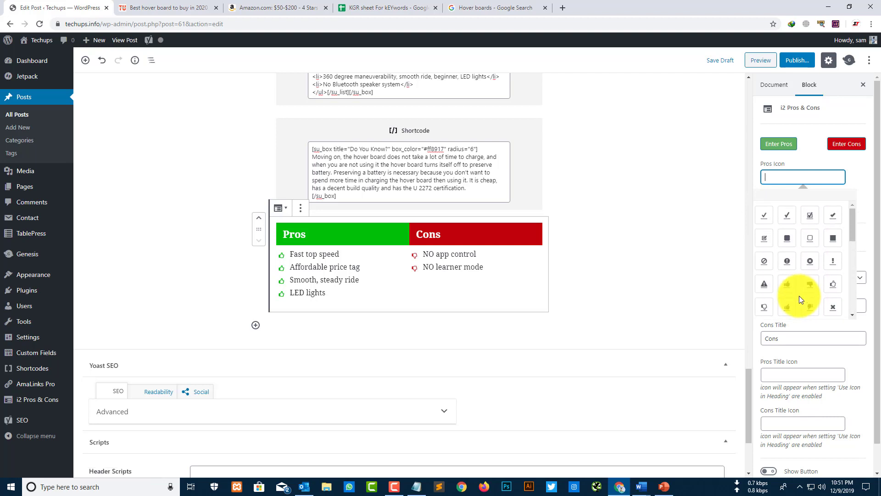
pyautogui.click(785, 216)
pyautogui.click(804, 201)
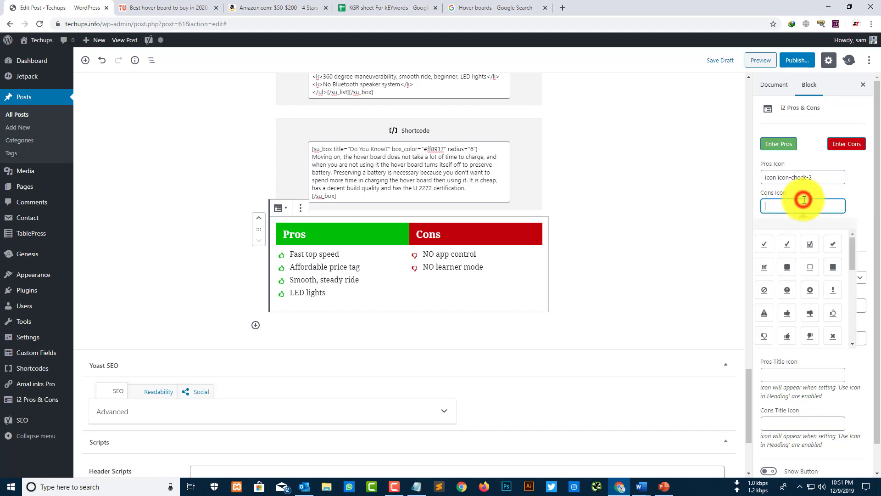
pyautogui.click(811, 293)
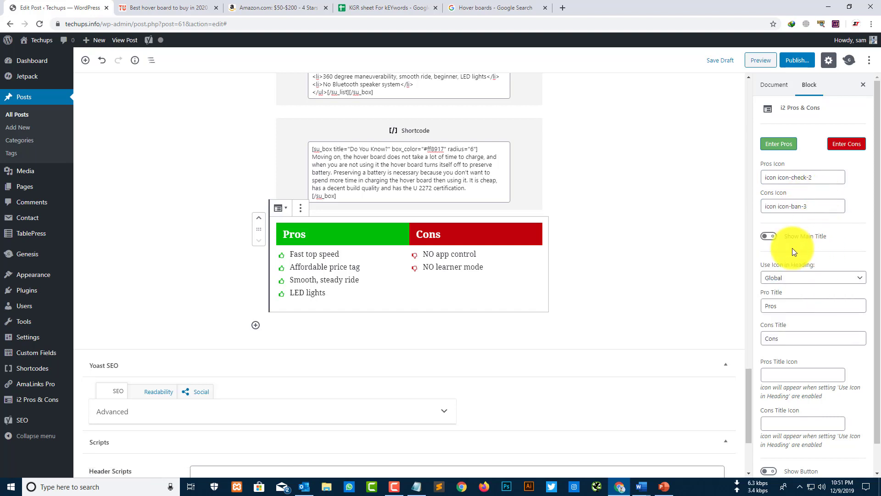
# Step: Turn on Show Button to add a Buy on Amazon button beneath the lists
pyautogui.scroll(-1, 792, 250)
pyautogui.click(769, 442)
pyautogui.tripleClick(818, 404)
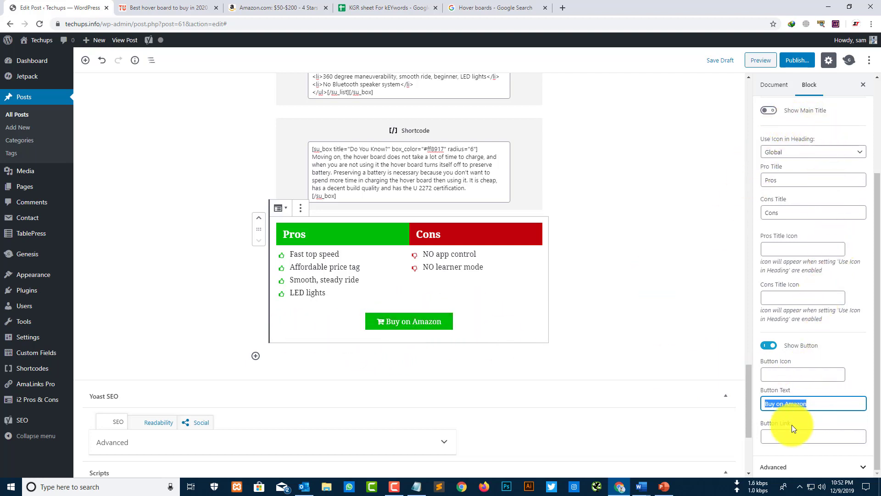
pyautogui.click(290, 357)
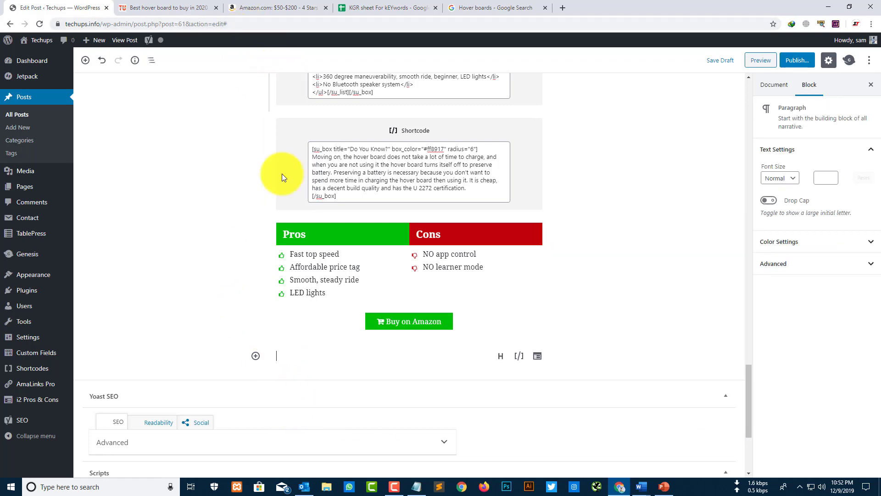
pyautogui.scroll(12, 321, 206)
# Step: Add an empty paragraph directly below the VEEKO hover board heading
pyautogui.scroll(-3, 299, 249)
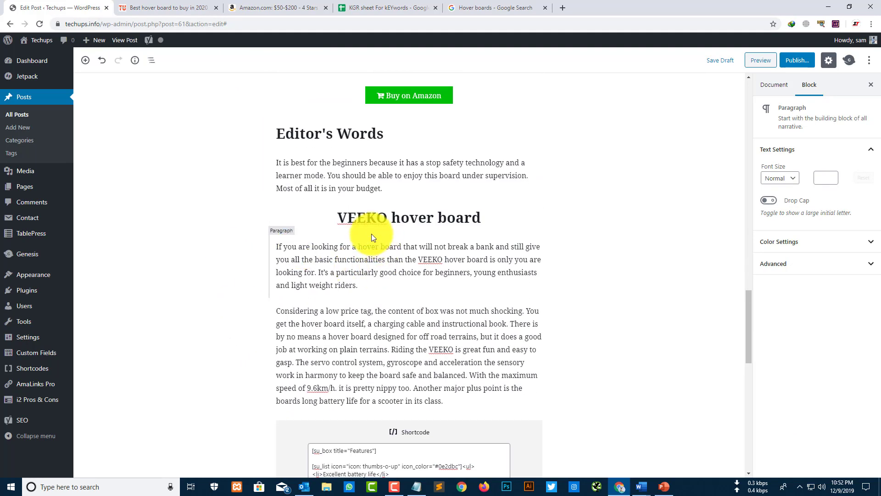
pyautogui.click(371, 212)
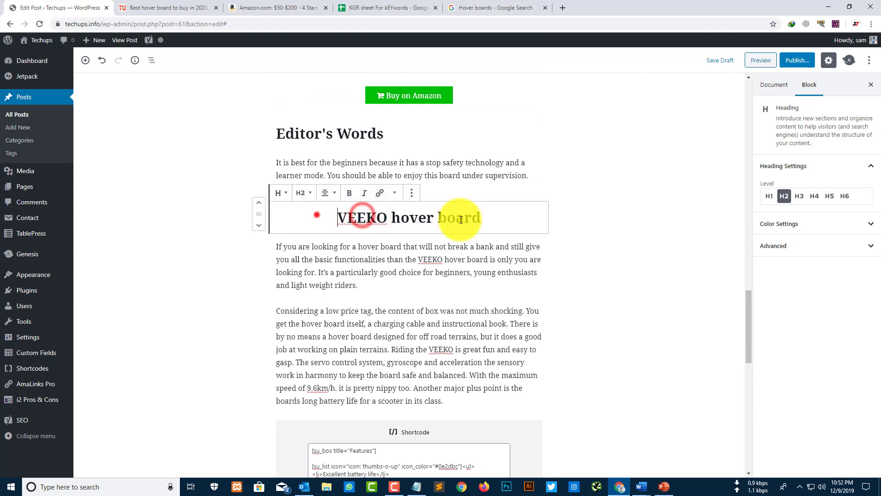
pyautogui.moveTo(317, 216); pyautogui.dragTo(504, 216)
pyautogui.click(304, 215)
pyautogui.moveTo(303, 215); pyautogui.dragTo(603, 227)
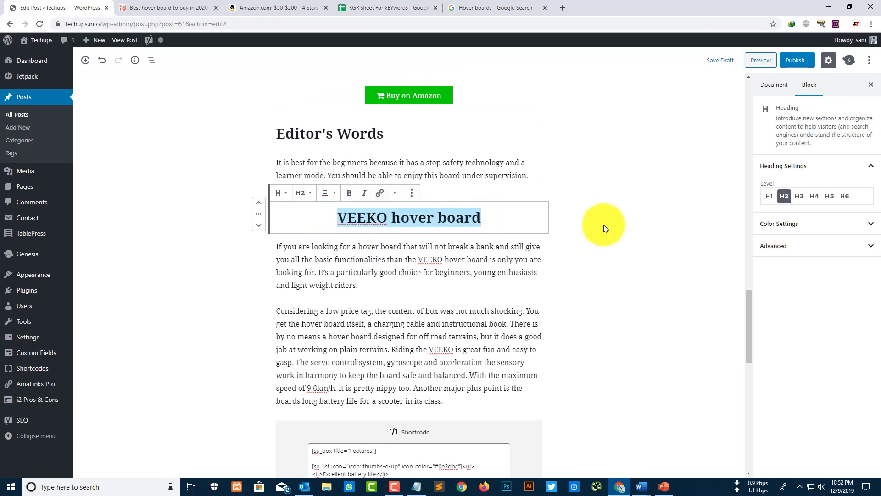
pyautogui.click(539, 230)
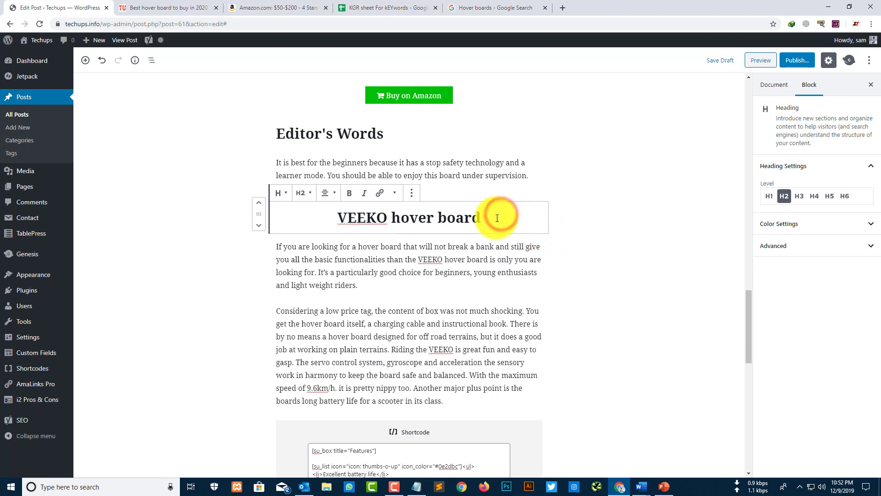
pyautogui.press('Return')
pyautogui.click(318, 212)
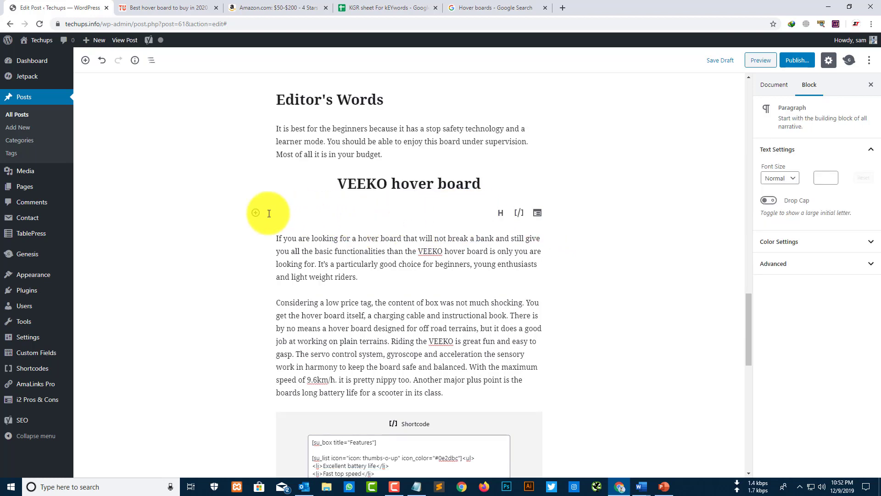
pyautogui.click(247, 213)
pyautogui.click(284, 212)
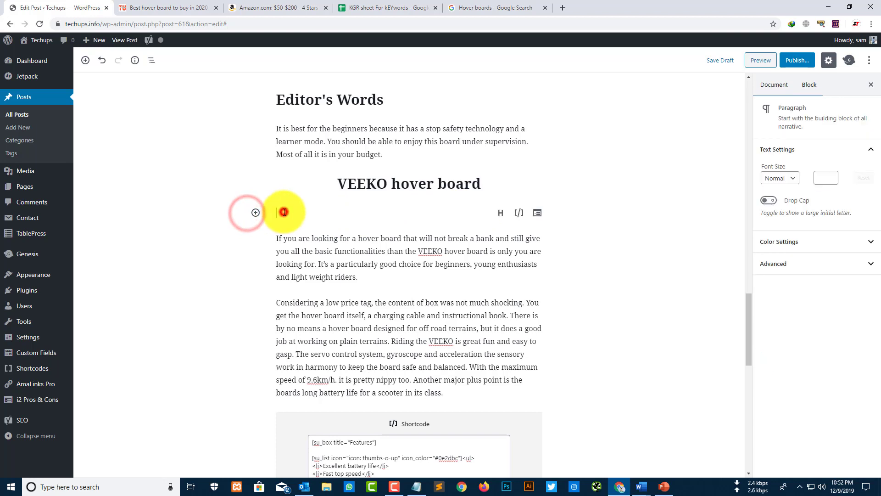
# Step: Insert an Amazon NO-API Image block into that empty paragraph
pyautogui.click(256, 213)
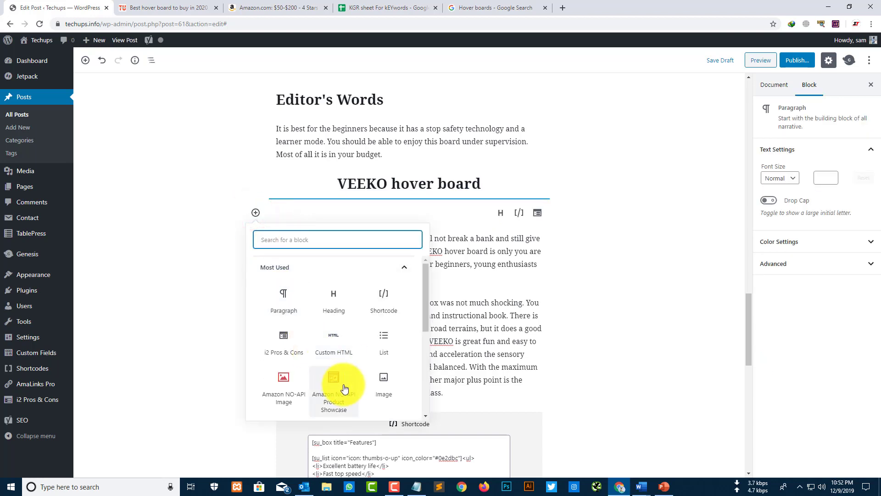
pyautogui.scroll(-1, 309, 375)
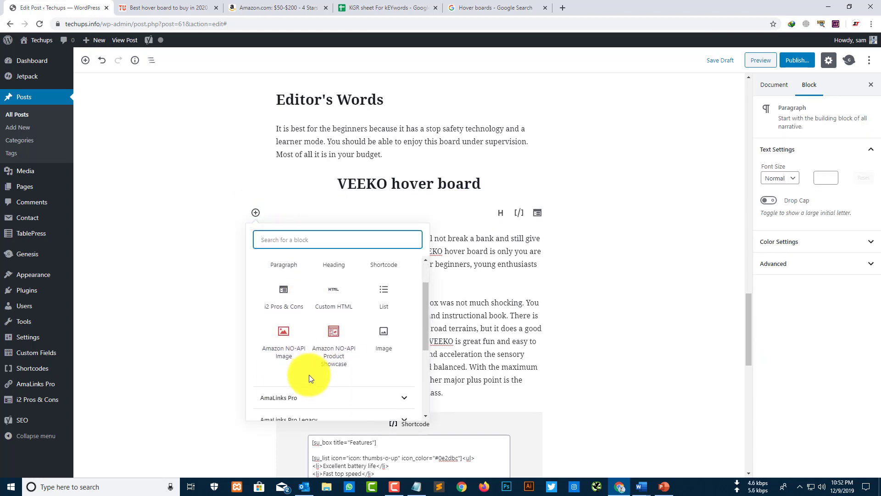
pyautogui.scroll(-2, 346, 338)
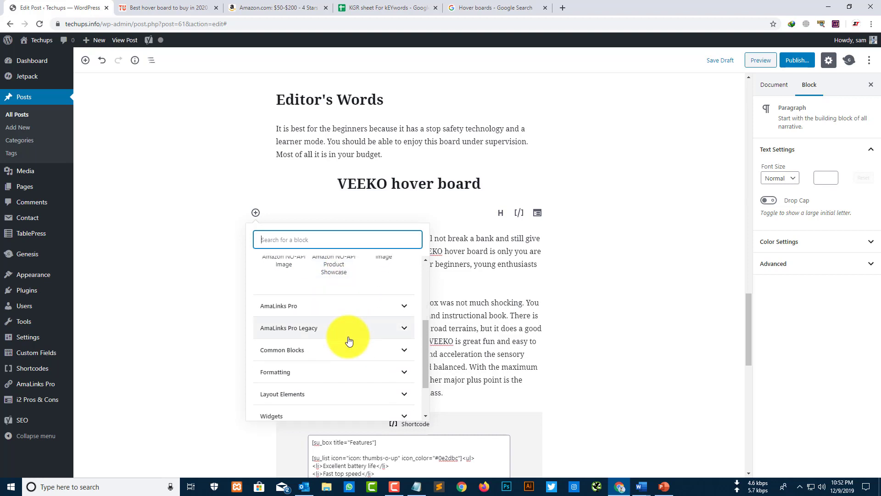
pyautogui.scroll(3, 321, 347)
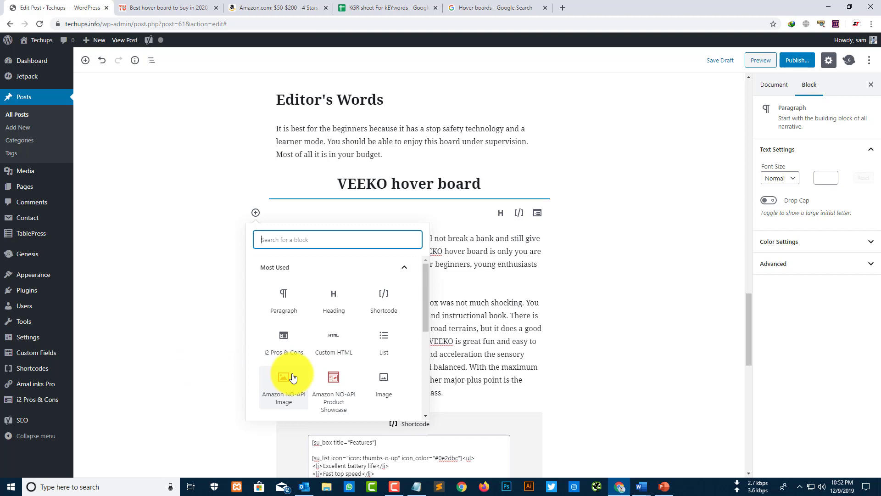
pyautogui.click(293, 377)
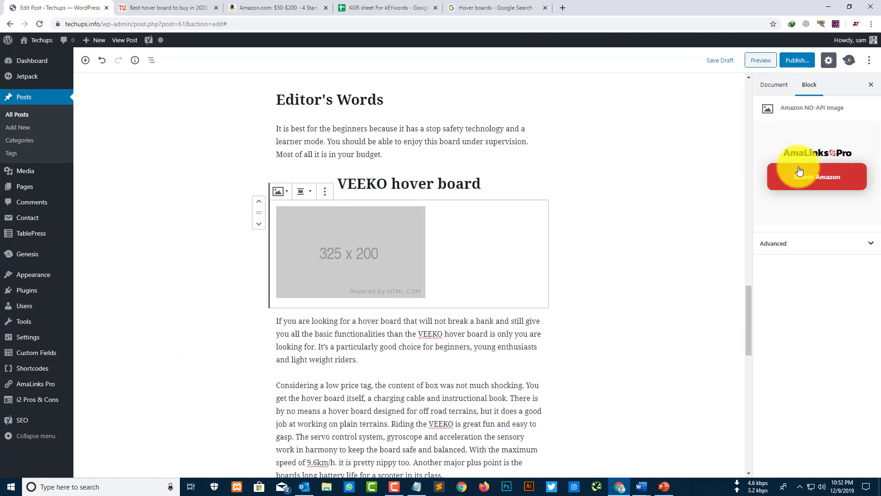
# Step: Search Amazon for 'VEEKO hover board' in AmaLinks Pro, using the heading text copied from Word
pyautogui.click(805, 170)
pyautogui.click(249, 214)
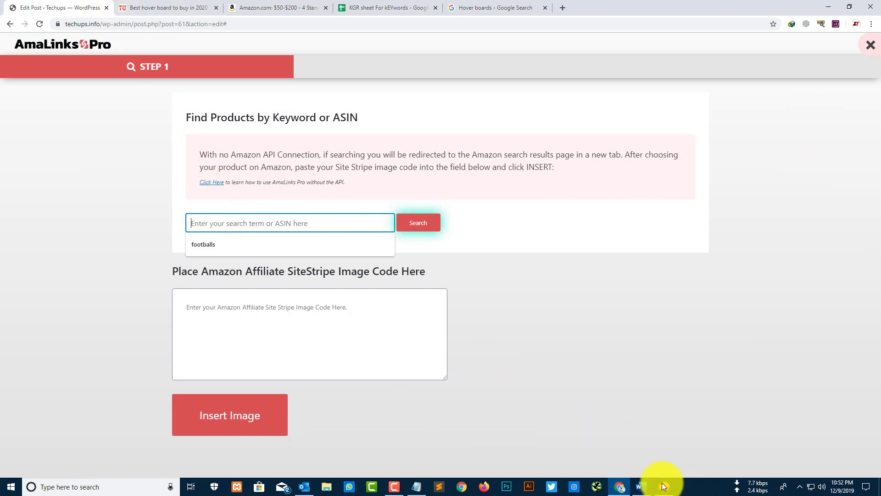
pyautogui.click(641, 486)
pyautogui.click(638, 461)
pyautogui.scroll(12, 523, 293)
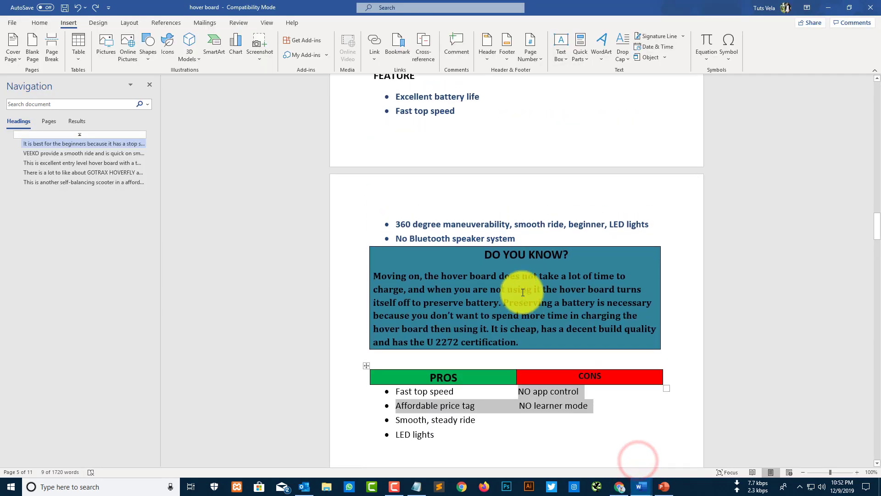
pyautogui.scroll(3, 522, 292)
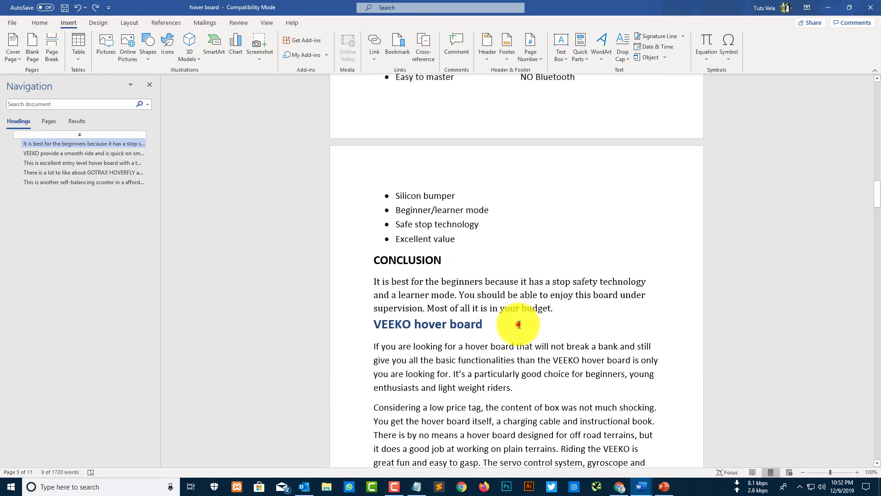
pyautogui.moveTo(517, 323); pyautogui.dragTo(360, 321)
pyautogui.hotkey('ctrl', 'c')
pyautogui.click(849, 7)
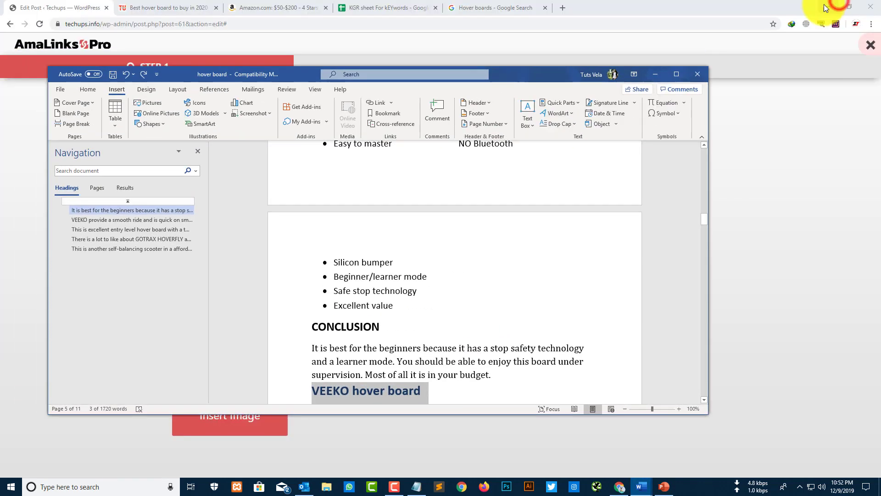
pyautogui.click(682, 72)
pyautogui.click(831, 5)
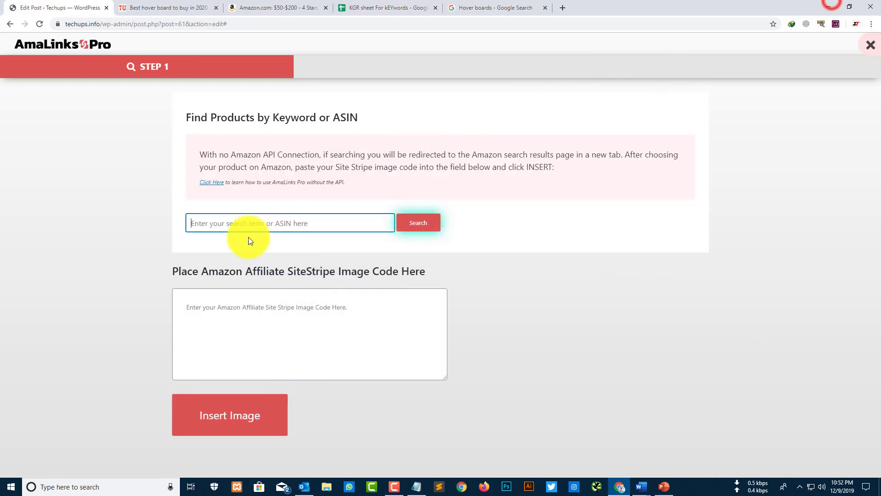
pyautogui.hotkey('ctrl', 'v')
pyautogui.click(418, 222)
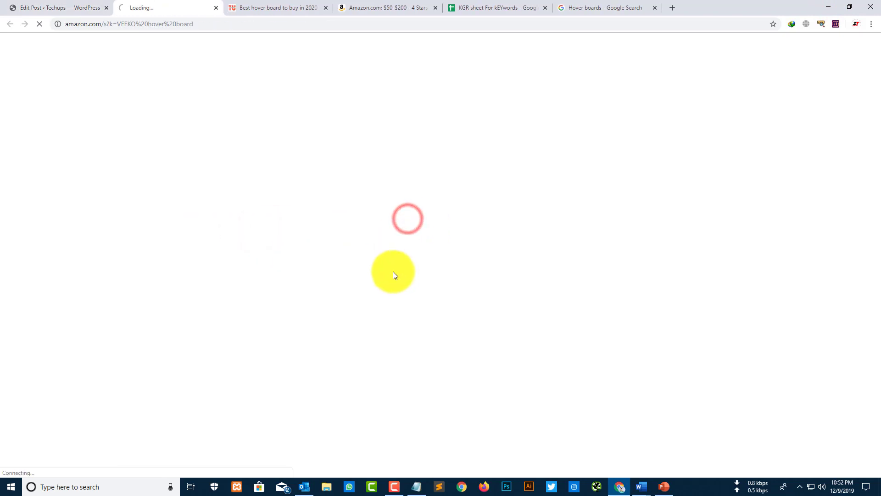
# Step: Open the VEEKO V-110 hoverboard product and get its Large SiteStripe image code
pyautogui.click(97, 3)
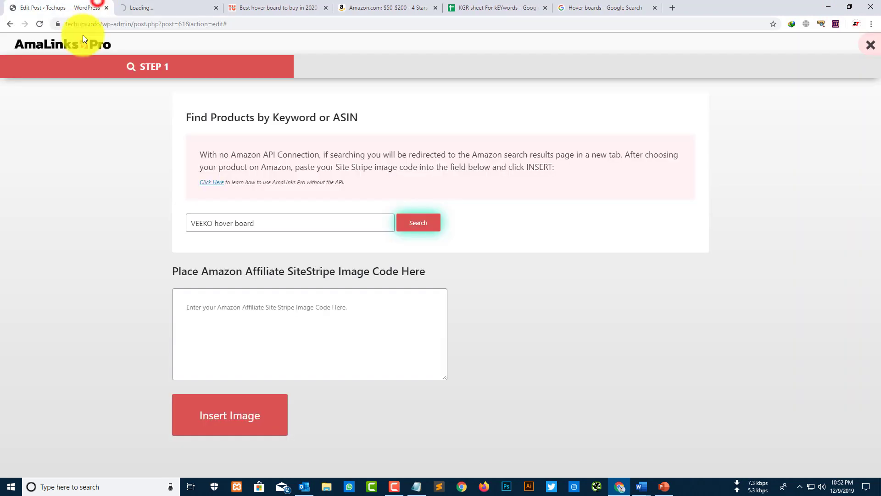
pyautogui.click(174, 6)
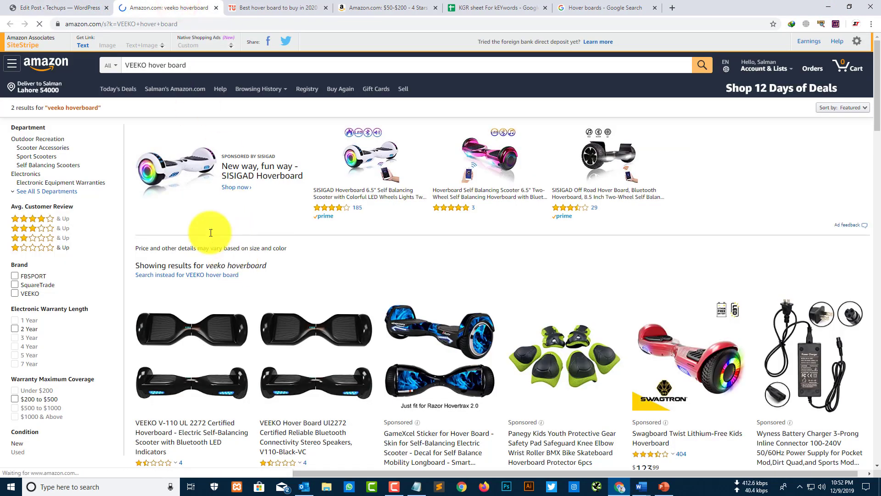
pyautogui.scroll(-4, 209, 312)
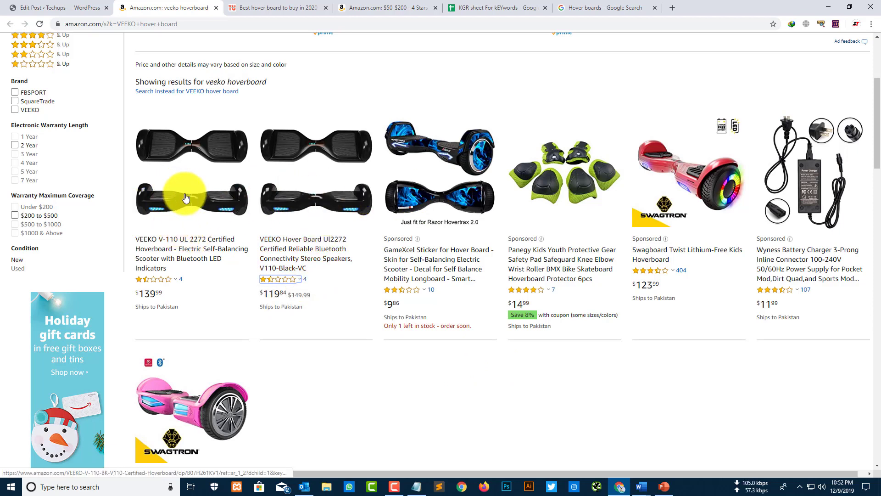
pyautogui.click(187, 241)
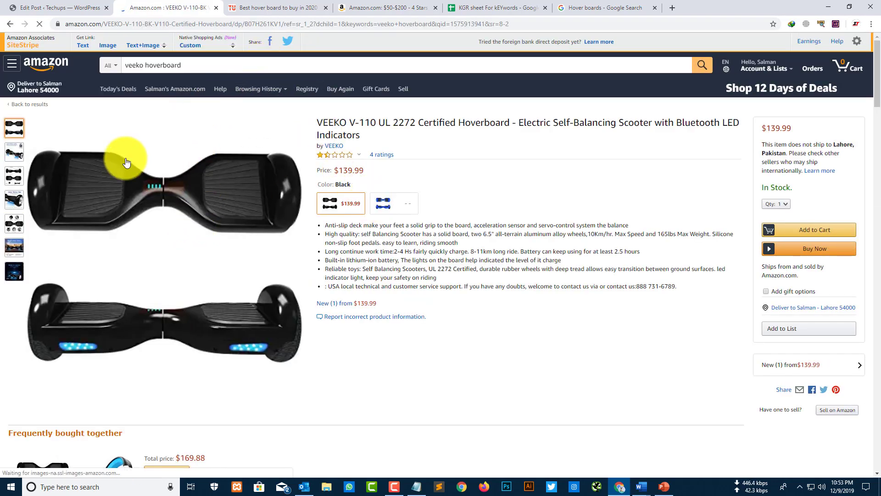
pyautogui.click(106, 48)
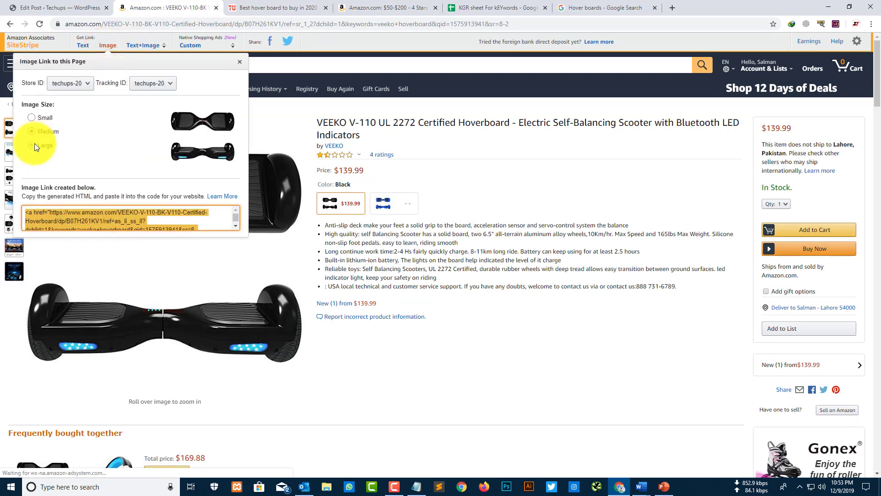
pyautogui.click(35, 144)
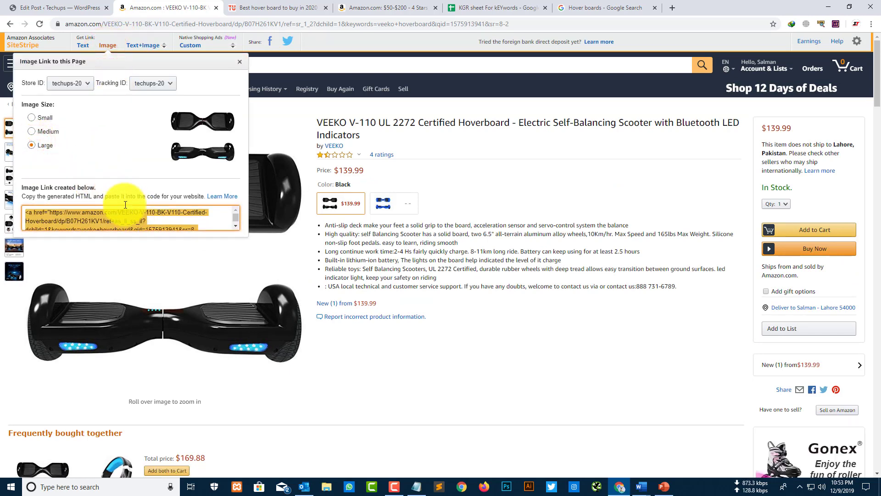
# Step: Paste the large image code into AmaLinks Pro and insert the image
pyautogui.click(35, 7)
pyautogui.click(319, 326)
pyautogui.hotkey('ctrl', 'v')
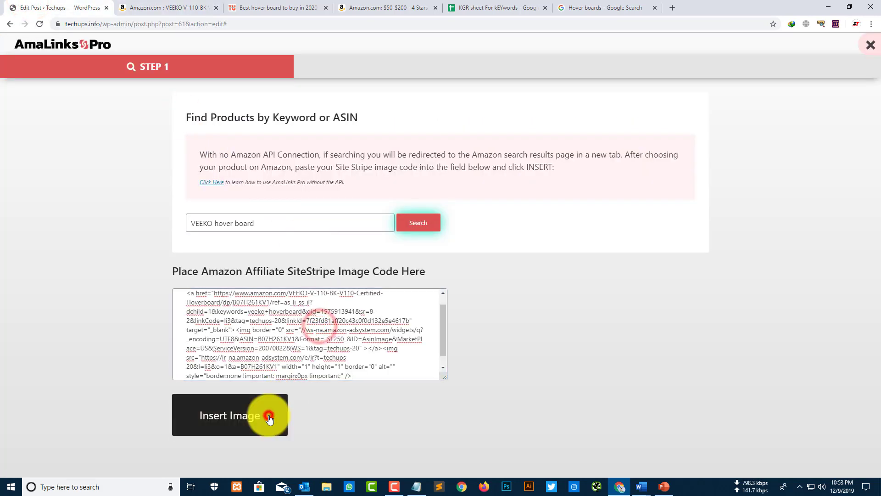
pyautogui.click(269, 415)
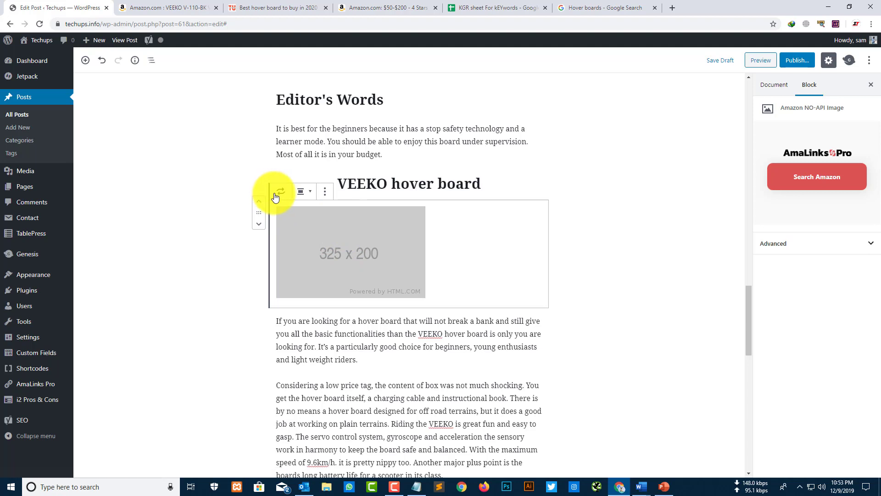
# Step: Verify the VEEKO V-110 image's Amazon link, then align the image to the right
pyautogui.click(358, 266)
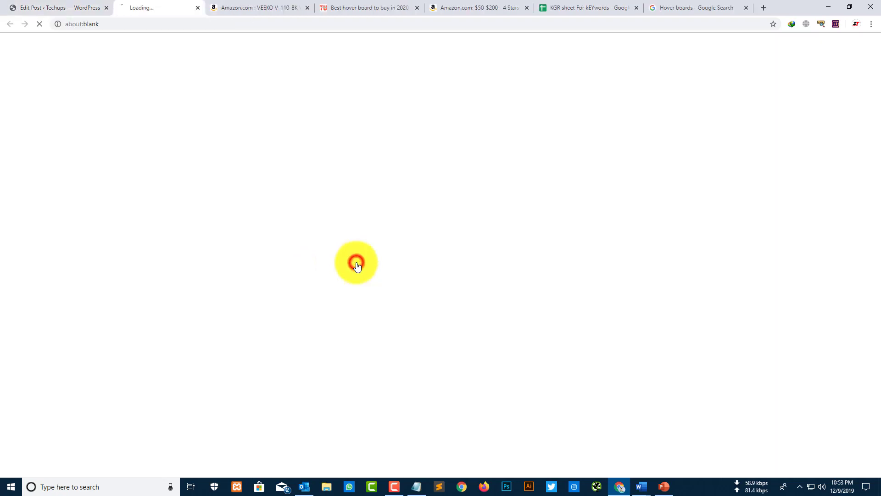
pyautogui.hotkey('ctrl', 'w')
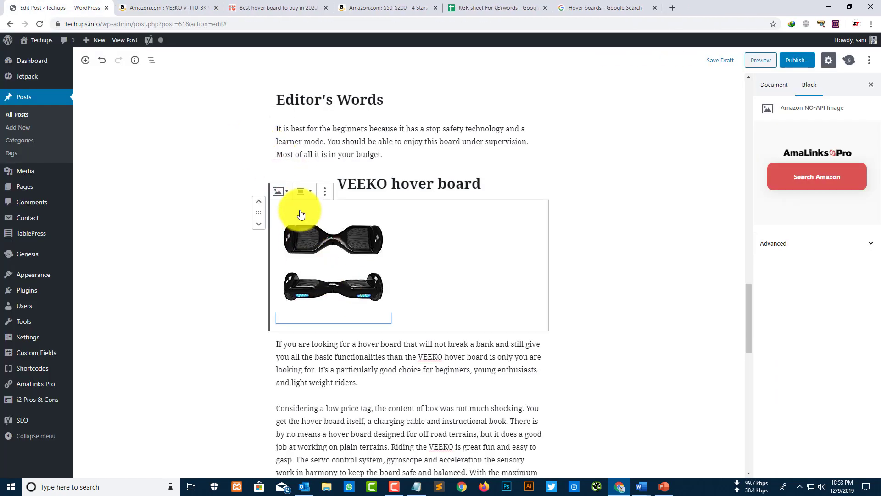
pyautogui.click(304, 192)
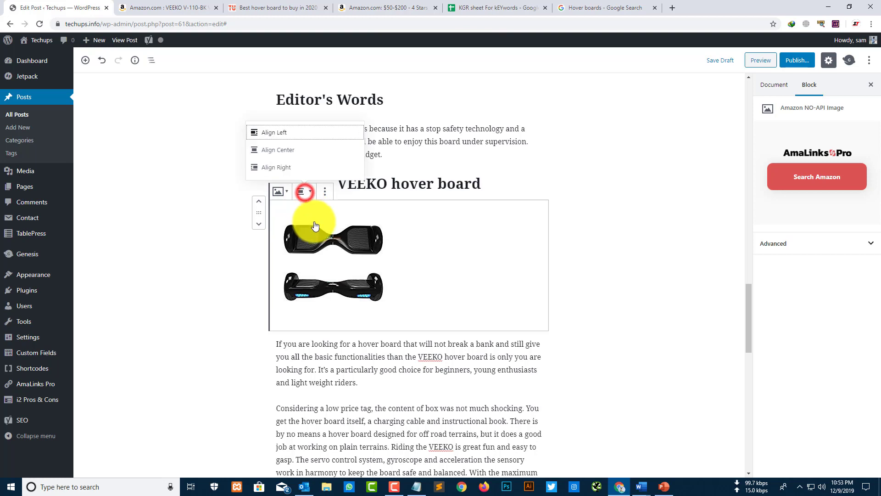
pyautogui.click(295, 167)
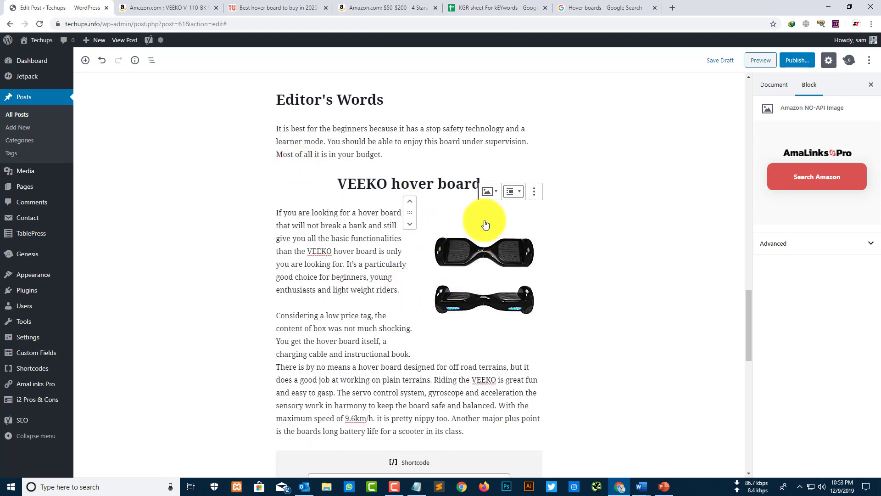
# Step: Link the VEEKO hover board heading to the product's short SiteStripe text link
pyautogui.click(403, 180)
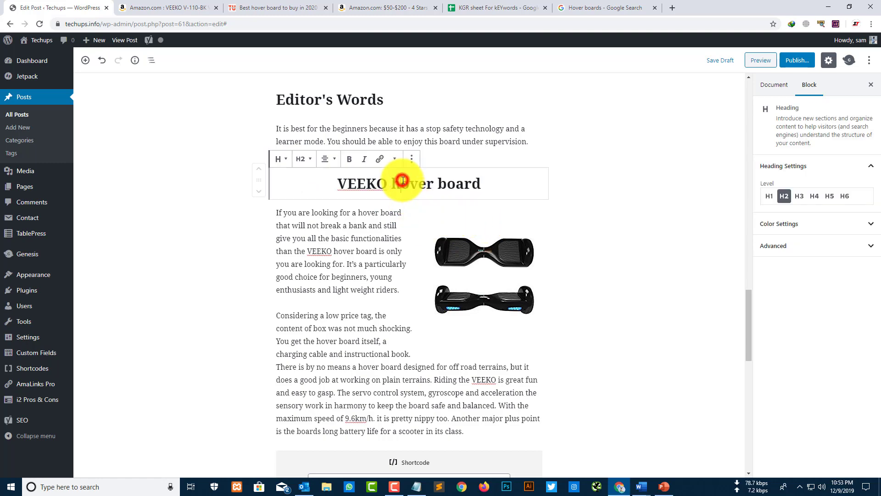
pyautogui.click(212, 4)
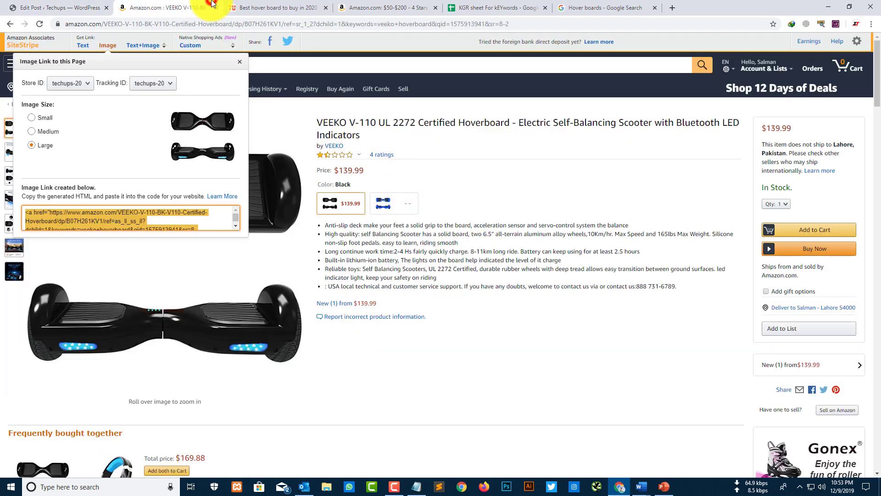
pyautogui.click(242, 65)
pyautogui.click(83, 46)
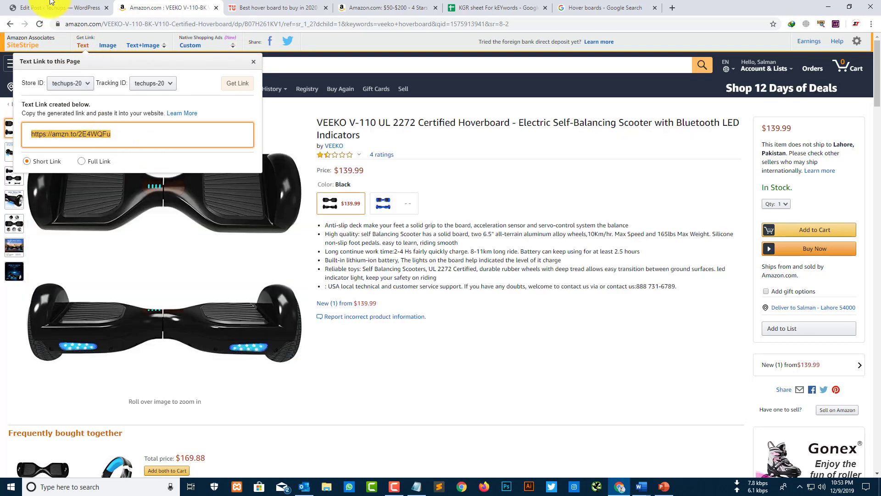
pyautogui.click(51, 7)
pyautogui.click(339, 190)
pyautogui.moveTo(340, 189); pyautogui.dragTo(482, 185)
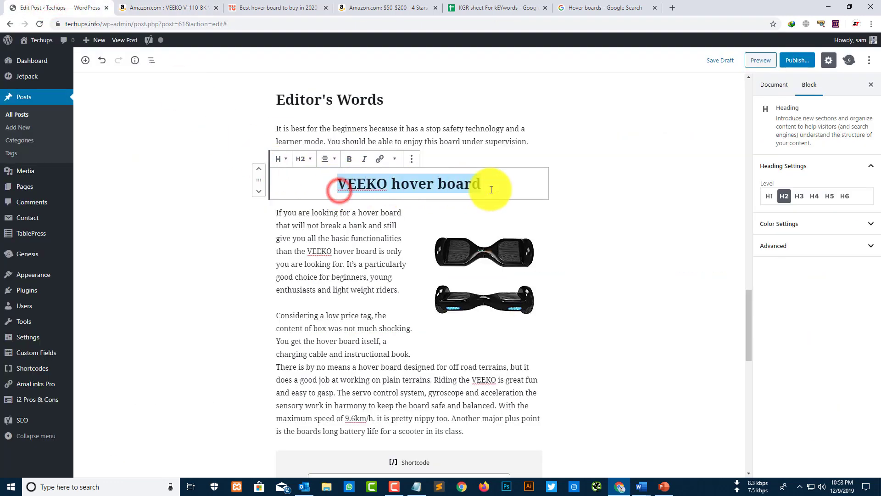
pyautogui.click(379, 162)
pyautogui.write('https://amzn.to/2E4WQFu')
pyautogui.click(465, 204)
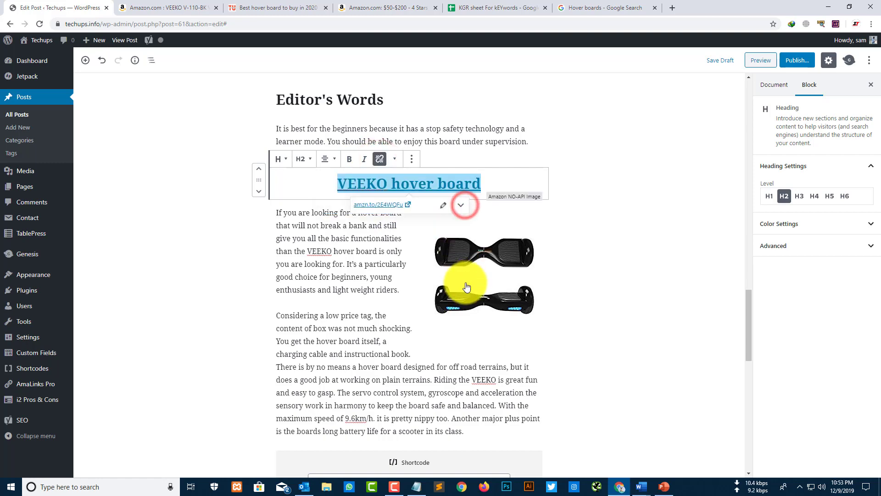
# Step: Inspect the product image block's settings, then preview the post
pyautogui.click(465, 283)
pyautogui.hotkey('ctrl', 'w')
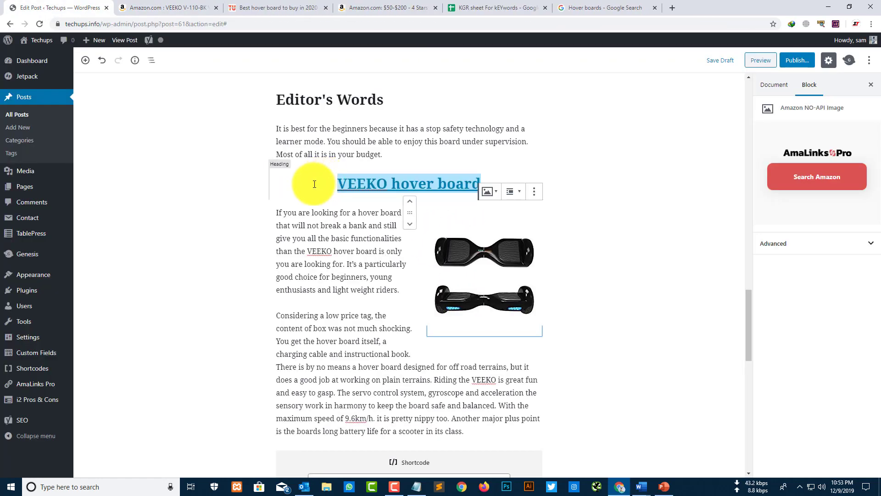
pyautogui.click(376, 292)
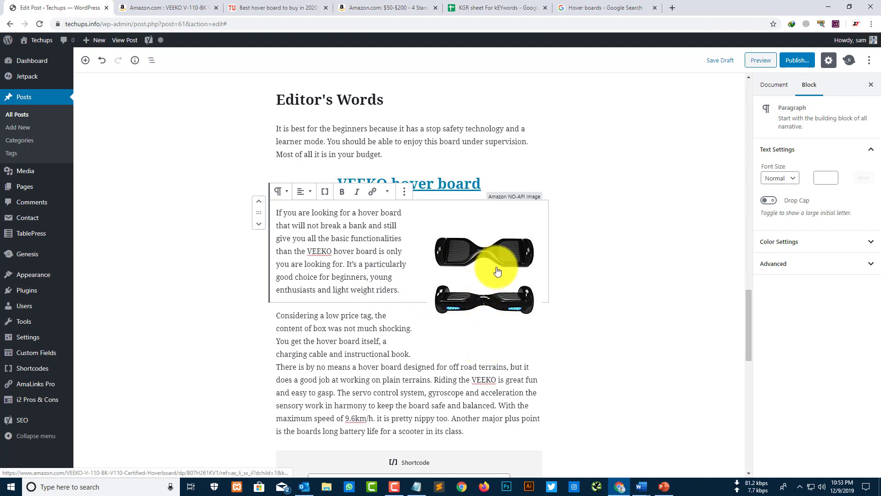
pyautogui.click(540, 208)
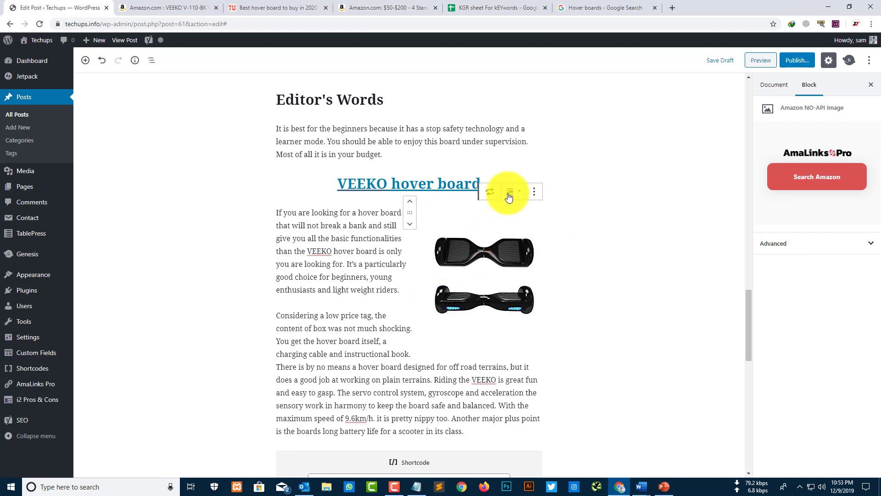
pyautogui.click(808, 254)
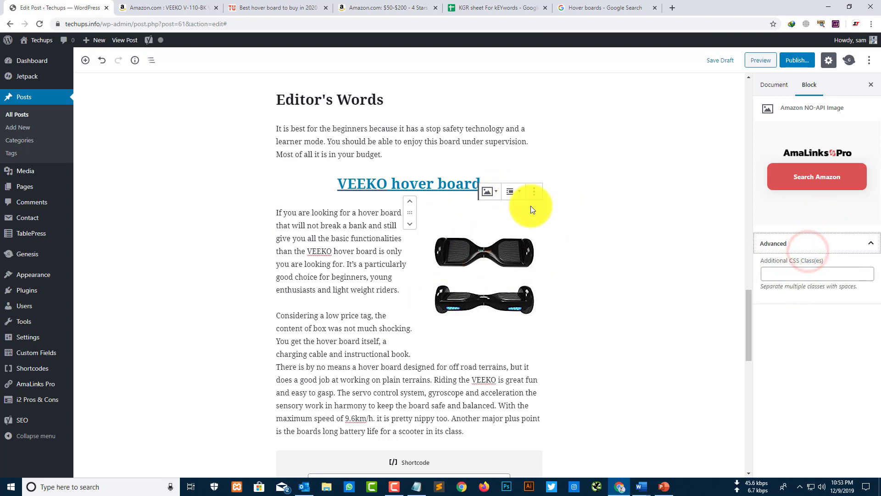
pyautogui.click(497, 193)
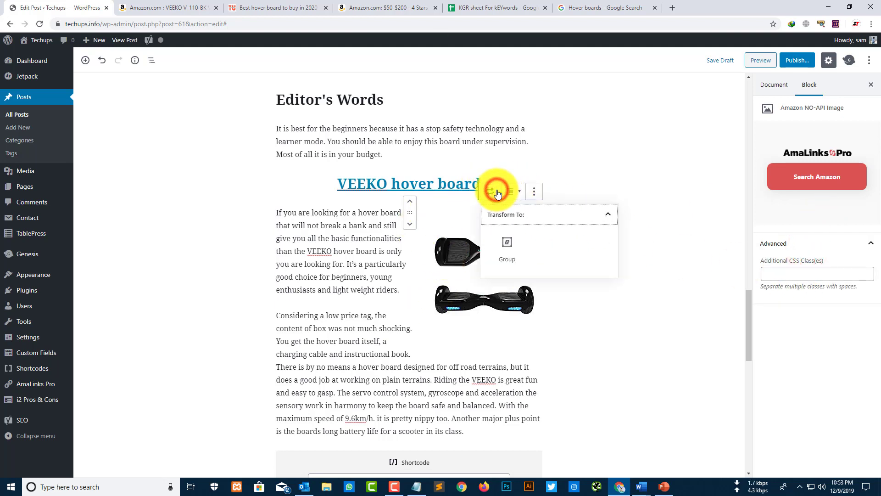
pyautogui.click(560, 321)
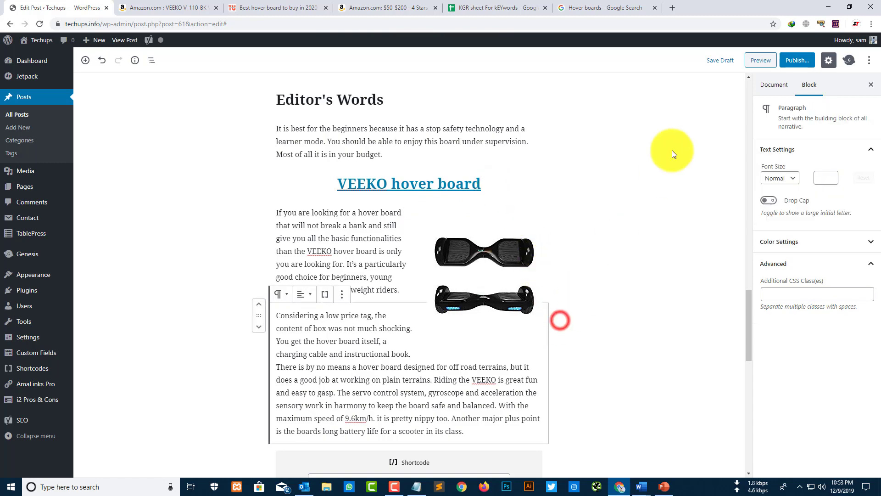
pyautogui.click(762, 55)
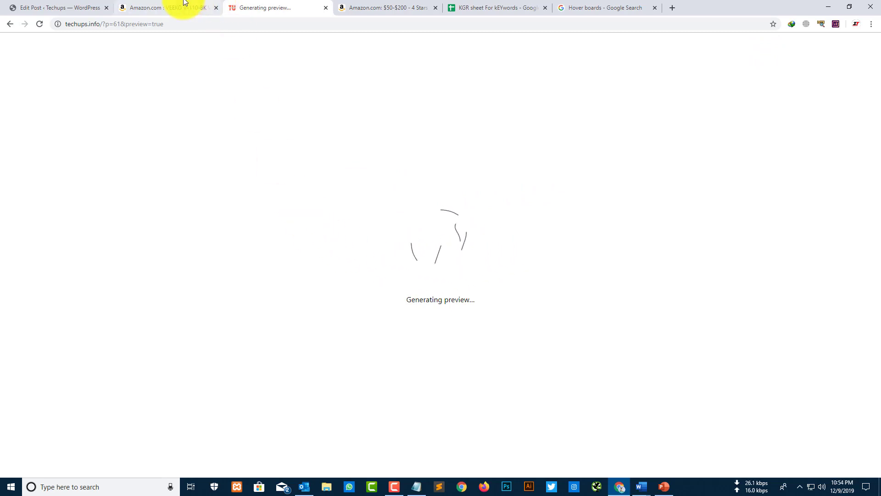
pyautogui.click(95, 6)
pyautogui.scroll(-10, 375, 376)
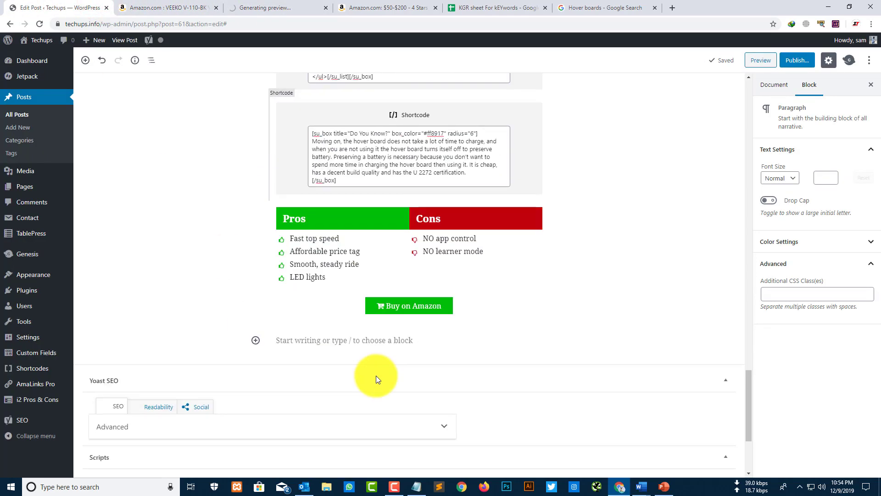
pyautogui.click(485, 270)
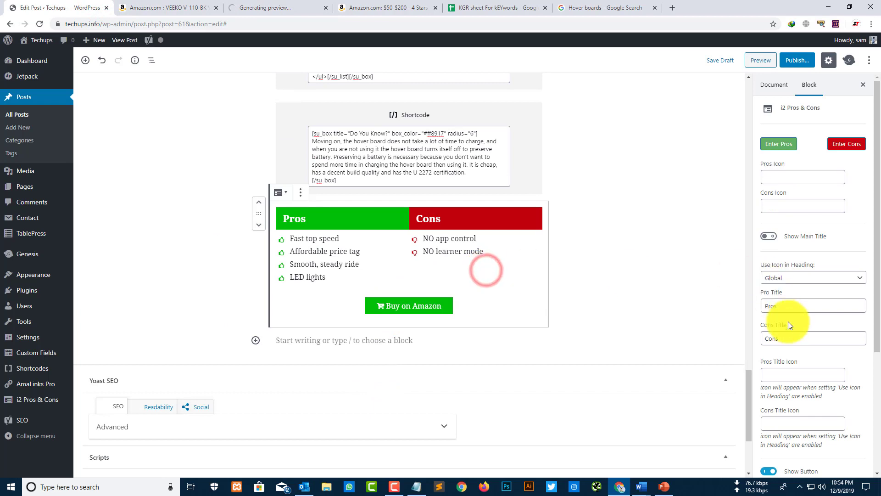
pyautogui.scroll(-4, 788, 322)
pyautogui.write('https://amzn.to/2E4WQFu')
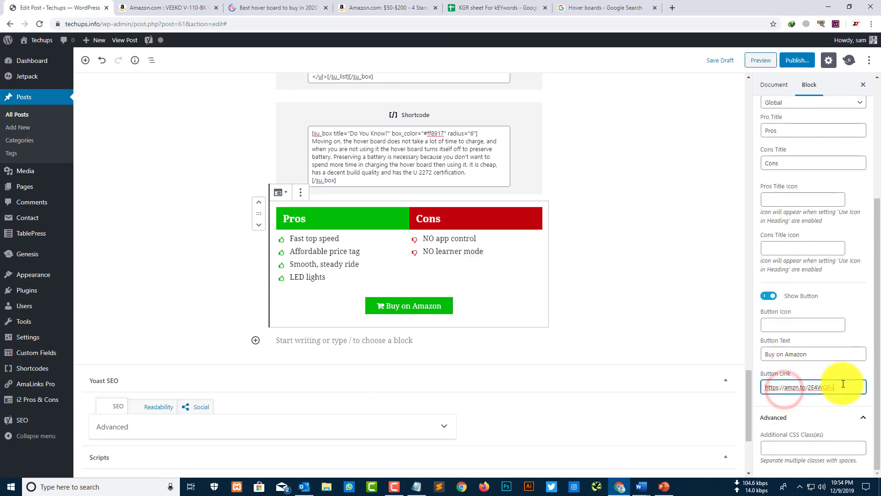
pyautogui.moveTo(842, 387); pyautogui.dragTo(753, 108)
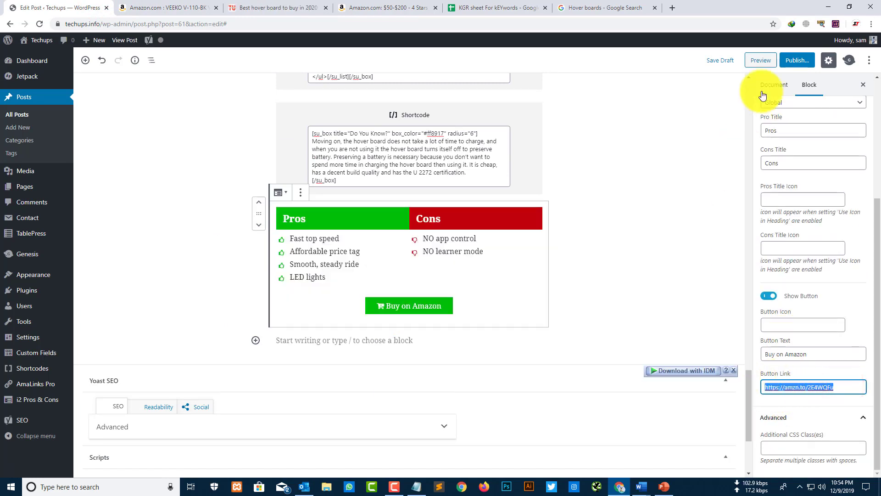
pyautogui.click(197, 8)
# Step: Scroll through the preview and test a Check Price link in the comparison table
pyautogui.scroll(-20, 241, 158)
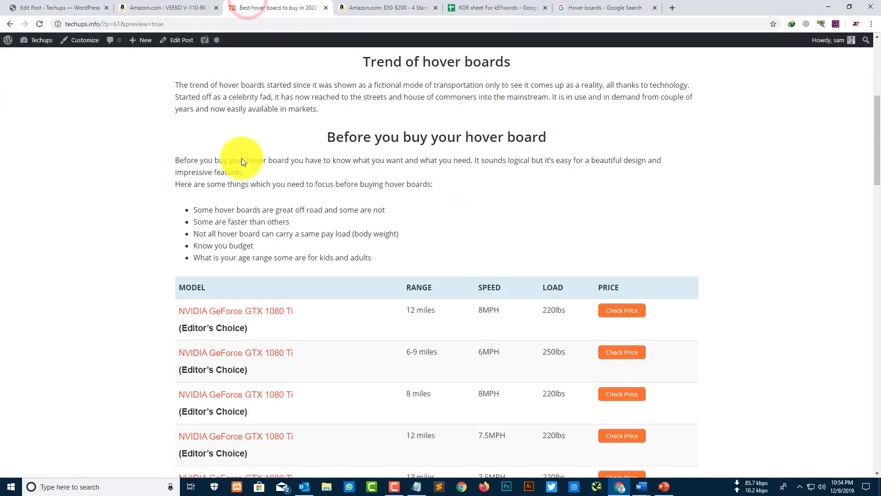
pyautogui.scroll(-5, 241, 166)
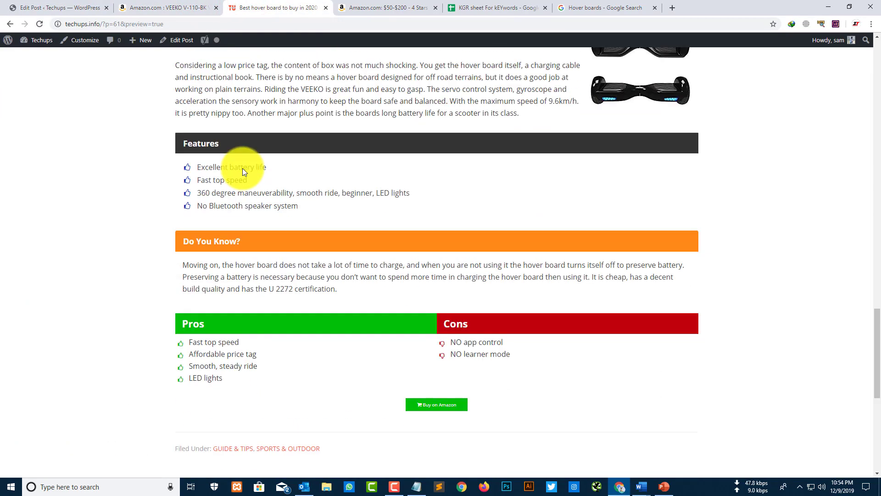
pyautogui.scroll(4, 243, 167)
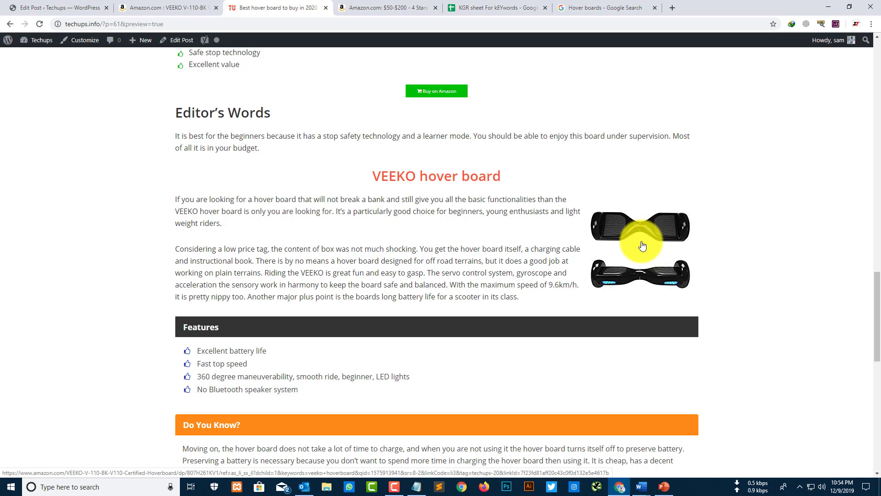
pyautogui.scroll(-4, 284, 290)
pyautogui.scroll(-4, 430, 379)
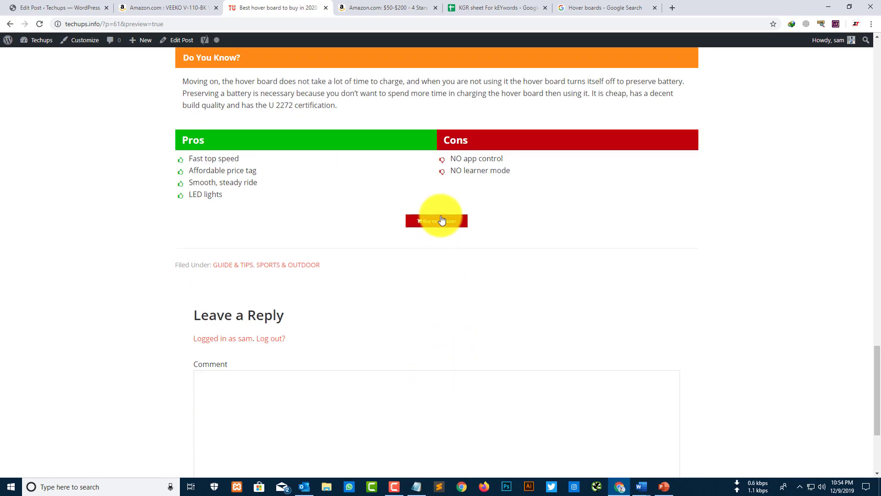
pyautogui.scroll(16, 243, 264)
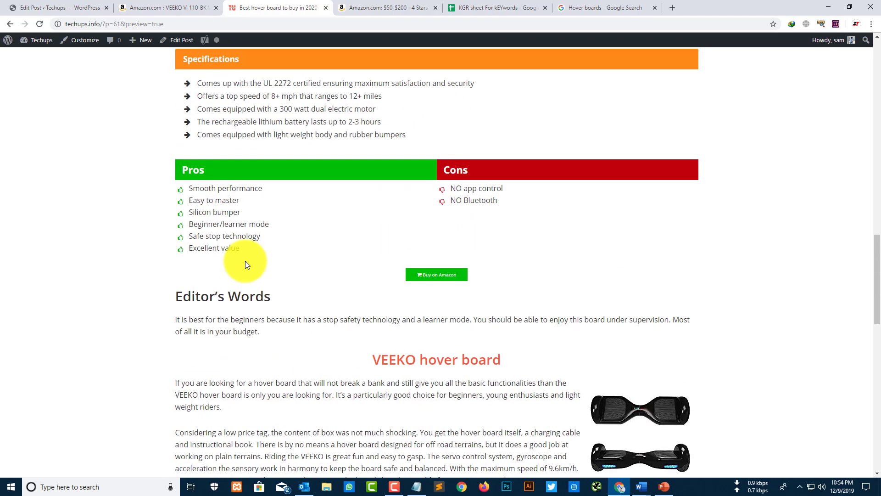
pyautogui.scroll(12, 214, 305)
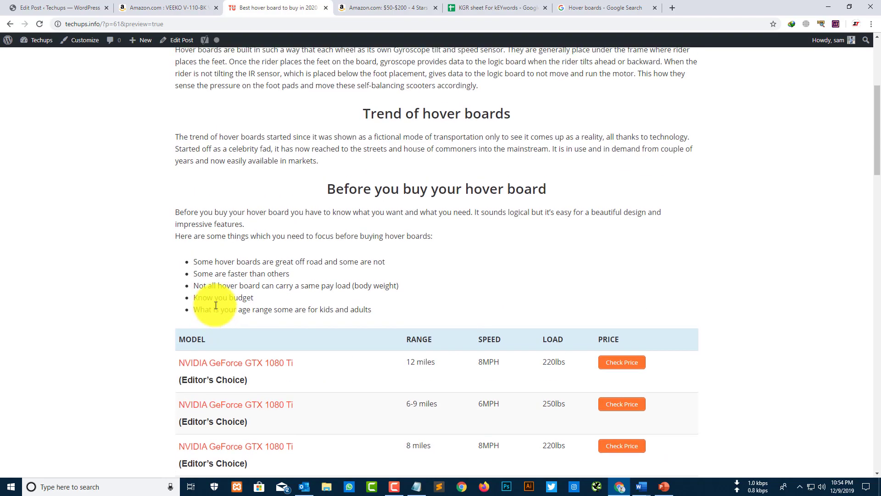
pyautogui.scroll(-2, 212, 309)
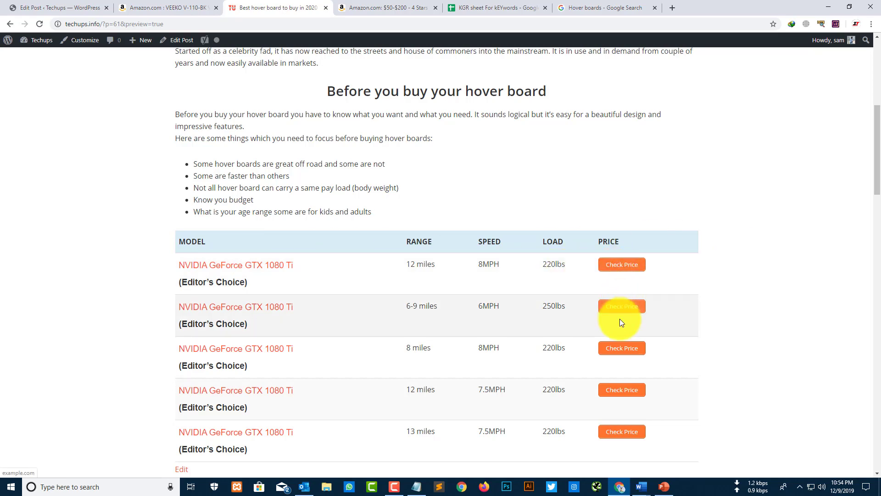
pyautogui.click(621, 265)
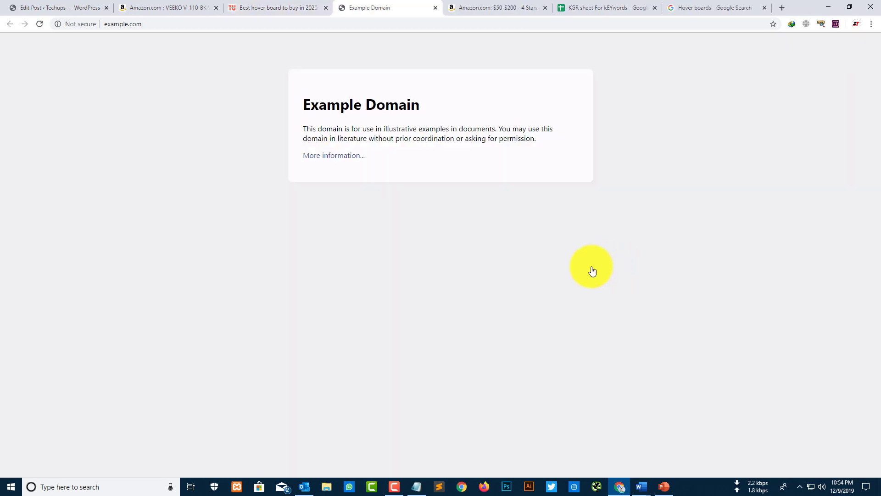
pyautogui.hotkey('ctrl', 'w')
# Step: Return to the hover board post editor and save it as a draft
pyautogui.click(46, 8)
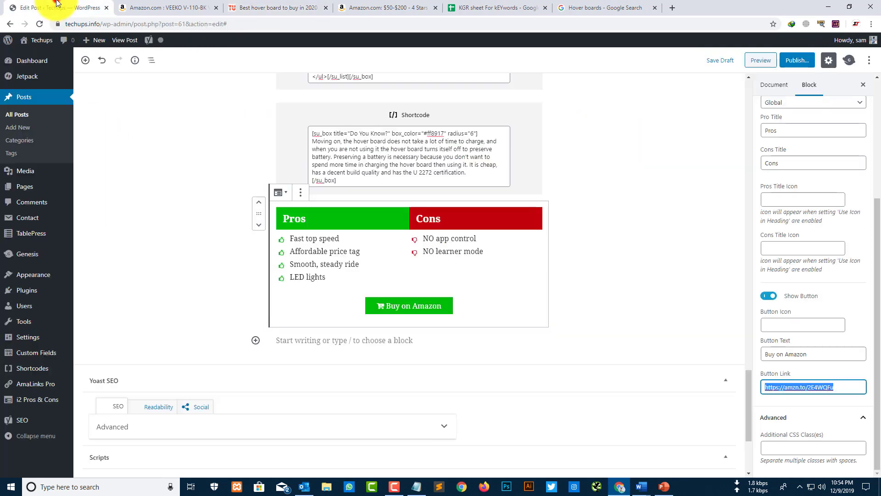
pyautogui.scroll(-1, 399, 220)
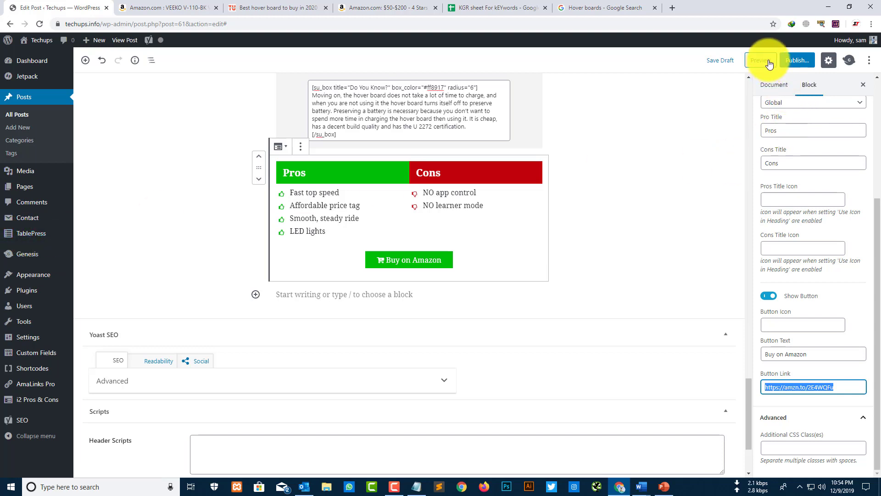
pyautogui.click(720, 59)
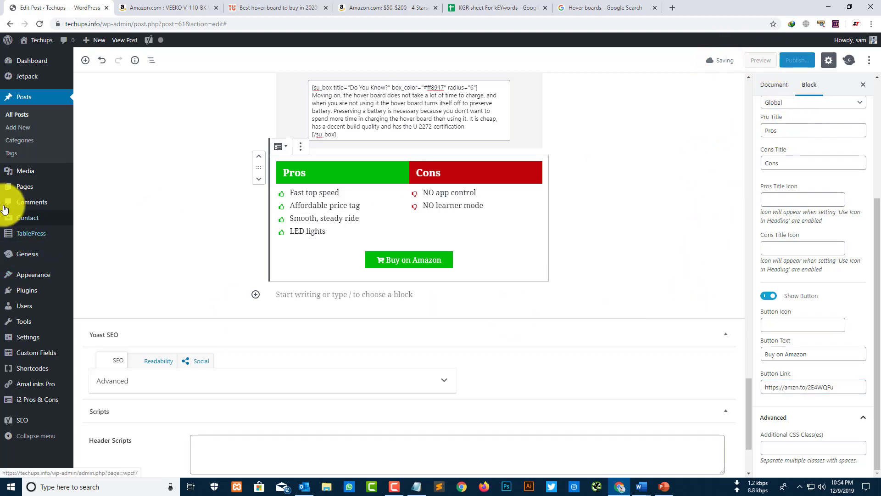
# Step: Delete the 'Copy of best hover board' TablePress table and open 'best hover board to buy in 2020' for editing
pyautogui.moveTo(32, 244)
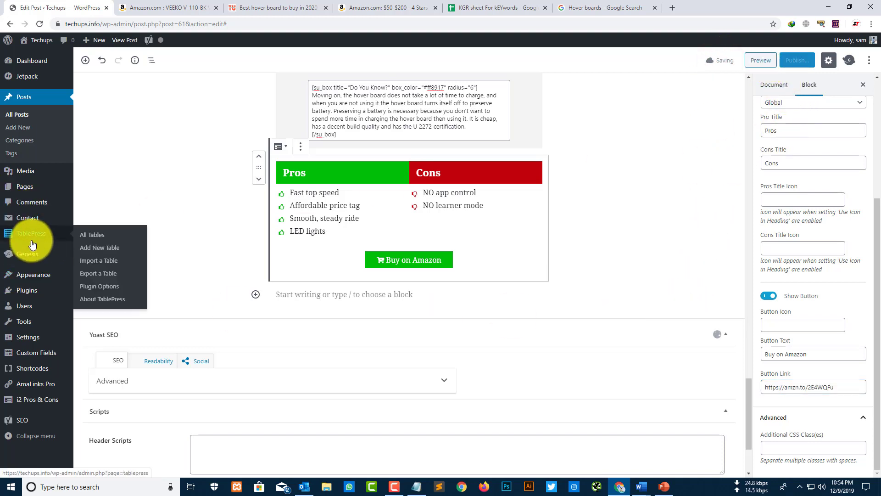
pyautogui.click(88, 241)
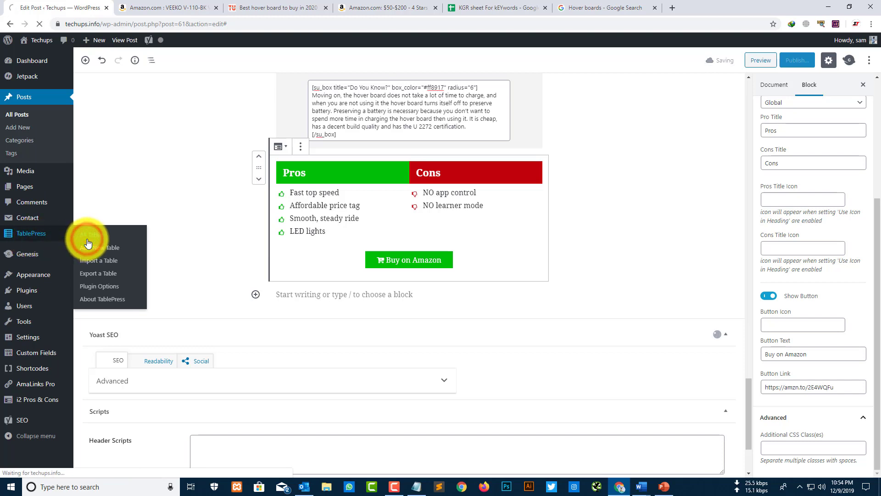
pyautogui.click(184, 7)
pyautogui.click(98, 3)
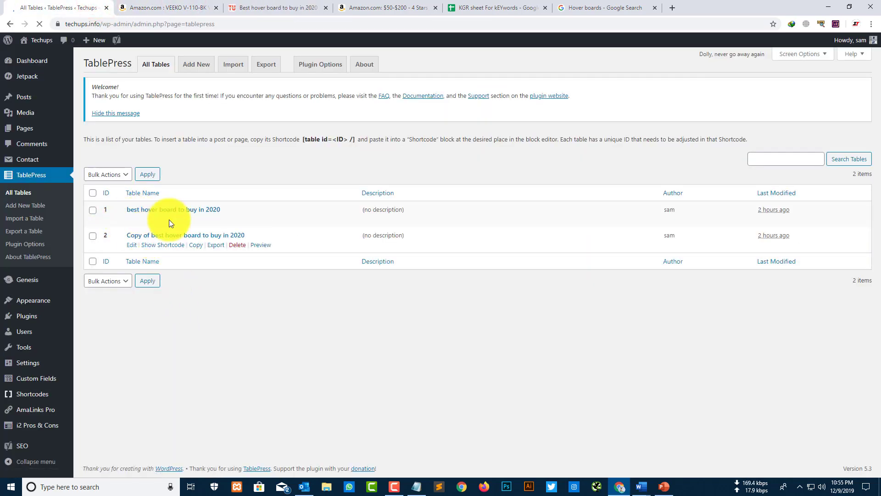
pyautogui.click(234, 244)
pyautogui.click(478, 78)
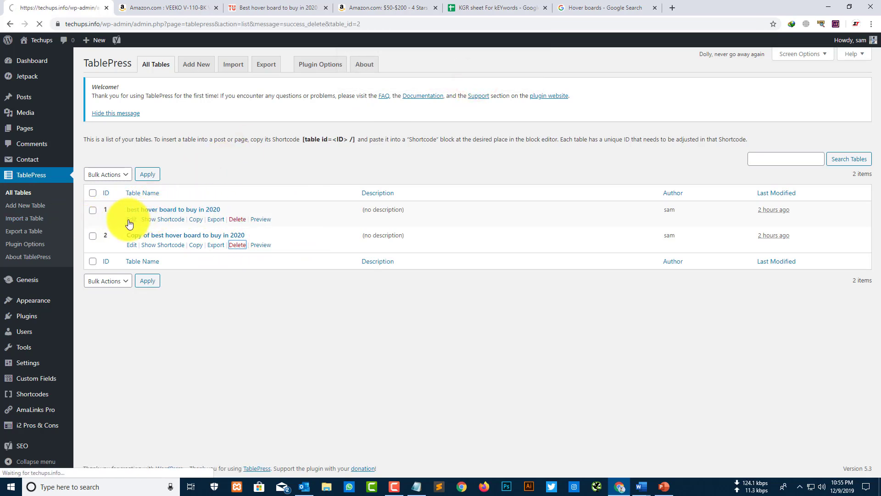
pyautogui.click(133, 243)
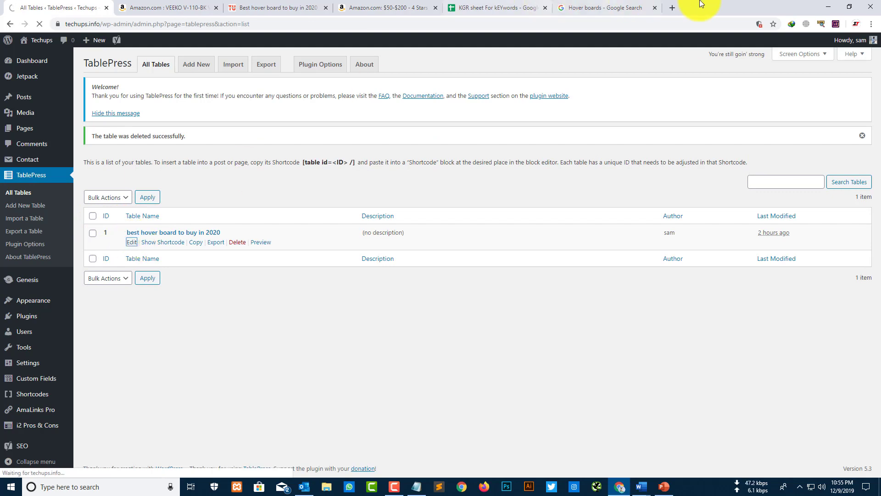
pyautogui.click(674, 8)
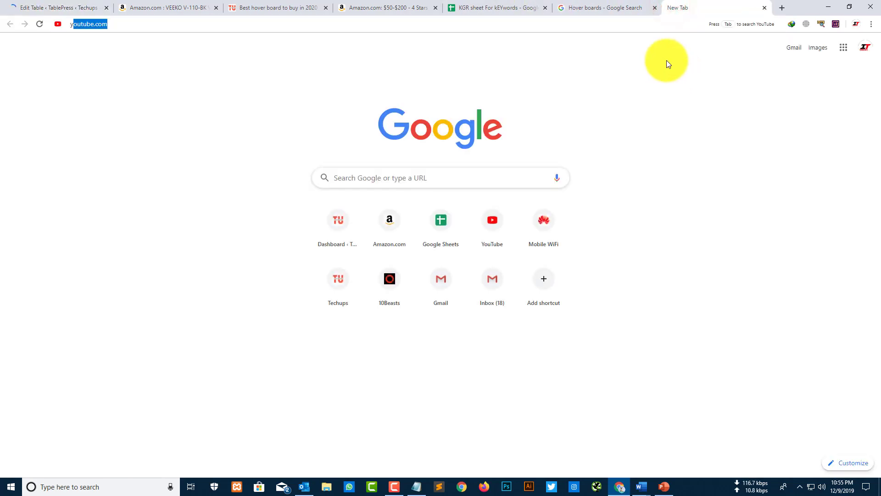
# Step: Search YouTube for 'affiliate marketing by tutsvela'
pyautogui.write('yout')
pyautogui.press('Return')
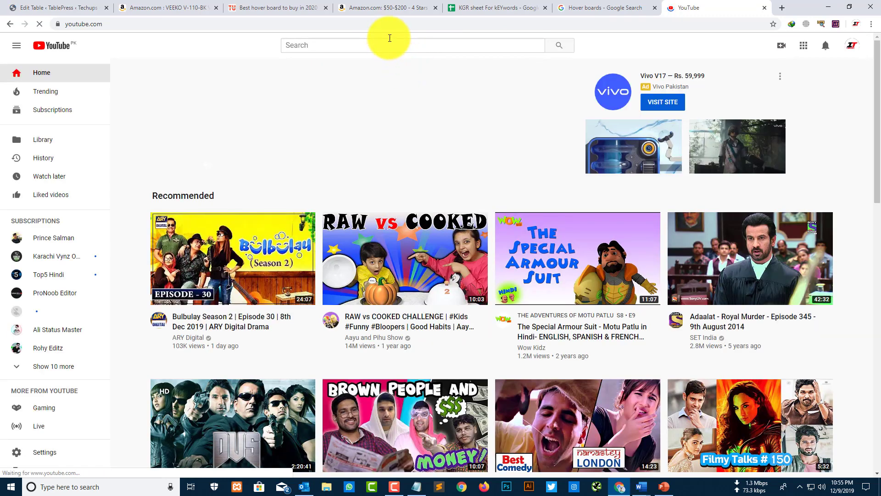
pyautogui.click(390, 40)
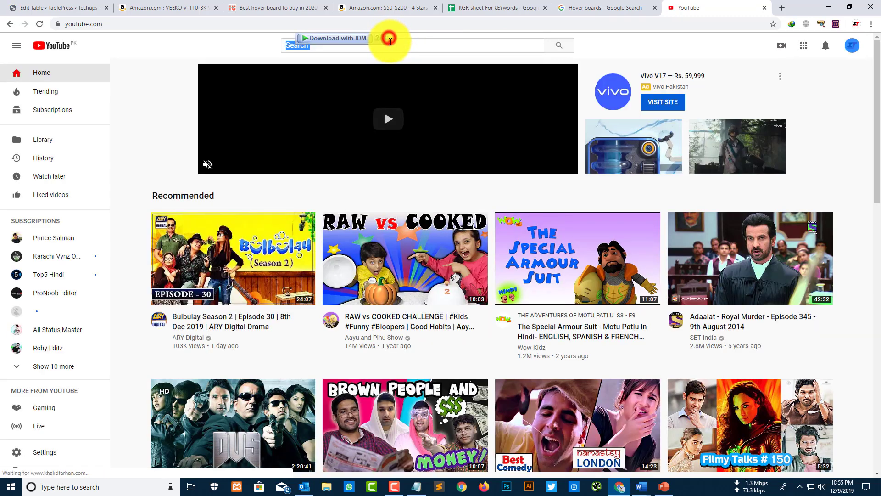
pyautogui.write('af')
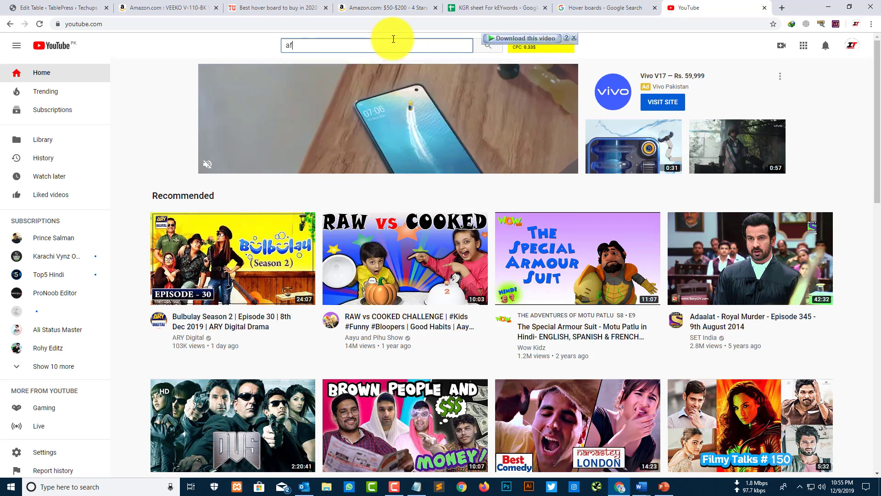
pyautogui.write('filiatye')
pyautogui.press('Down')
pyautogui.write('by tu')
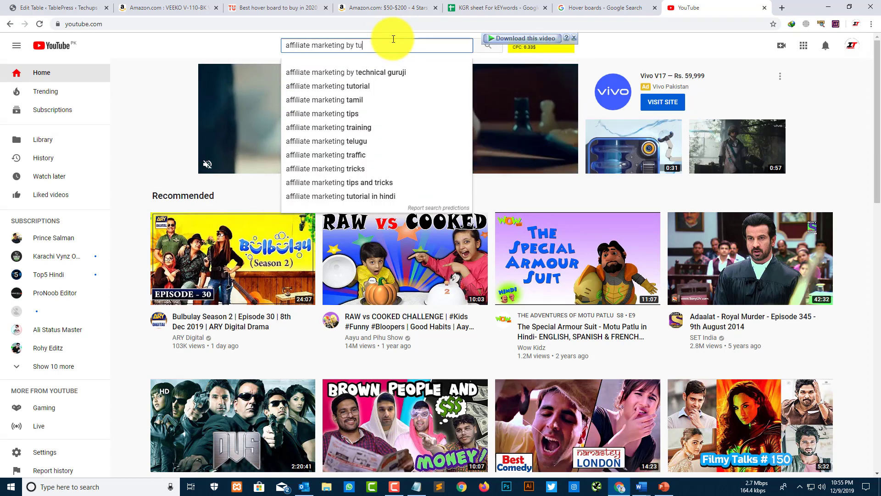
pyautogui.write('tsvela')
pyautogui.press('Return')
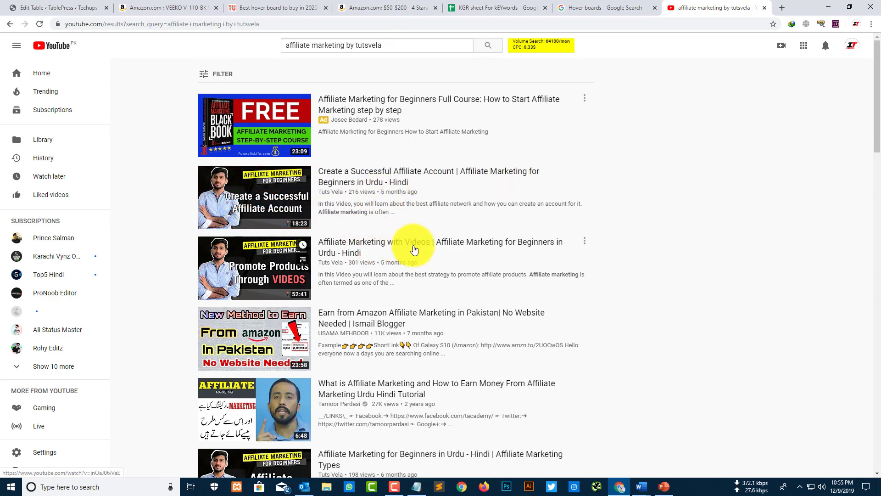
# Step: Play the Tuts Vela channel's Affiliate Marketing for Beginners playlist, then close the YouTube tab
pyautogui.click(326, 192)
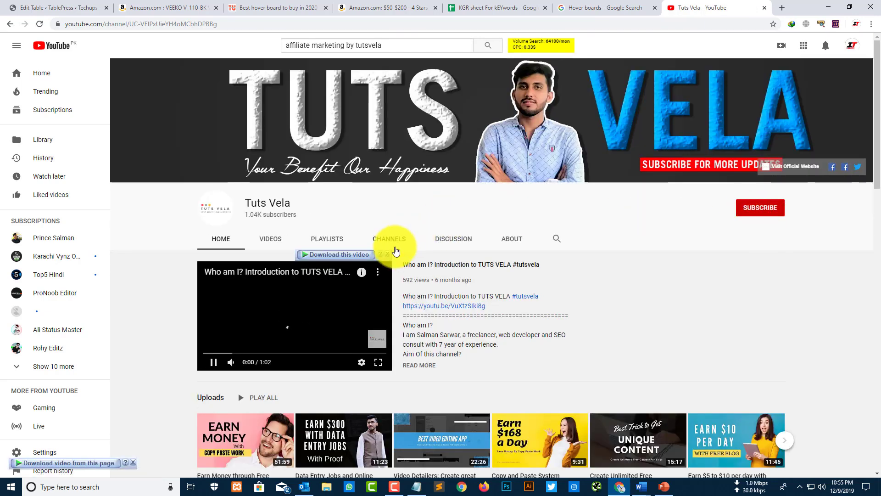
pyautogui.click(327, 241)
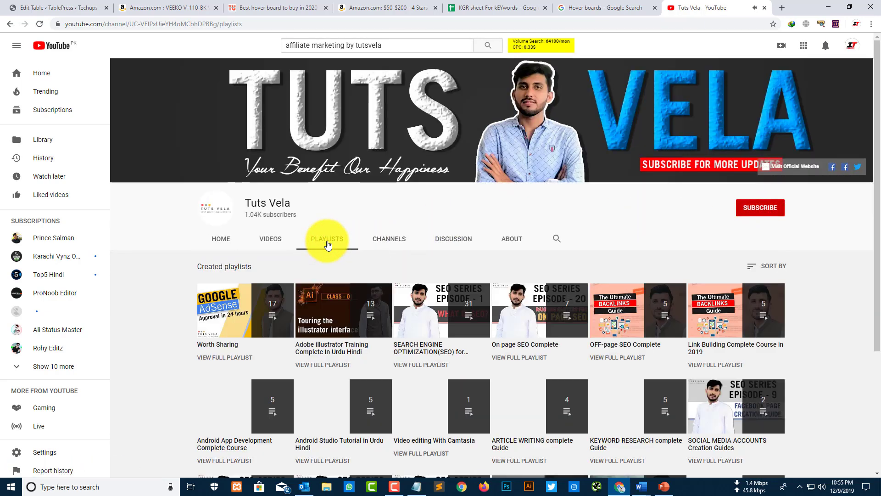
pyautogui.scroll(-3, 192, 282)
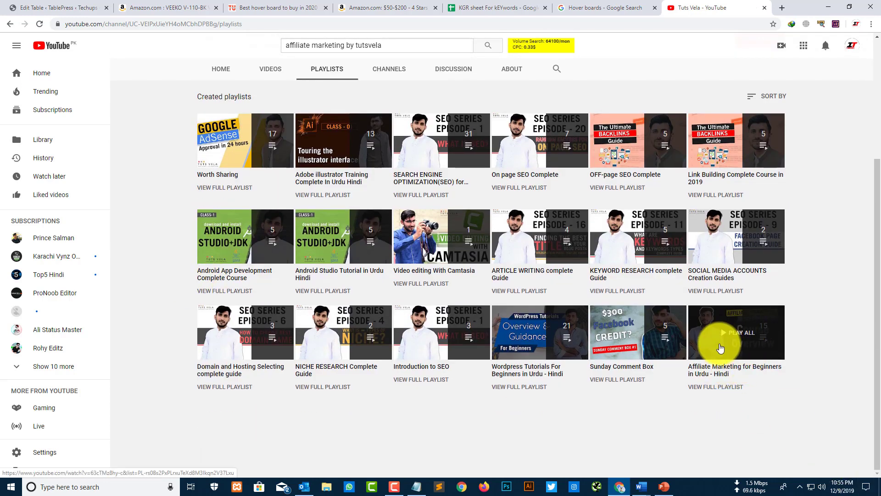
pyautogui.click(740, 336)
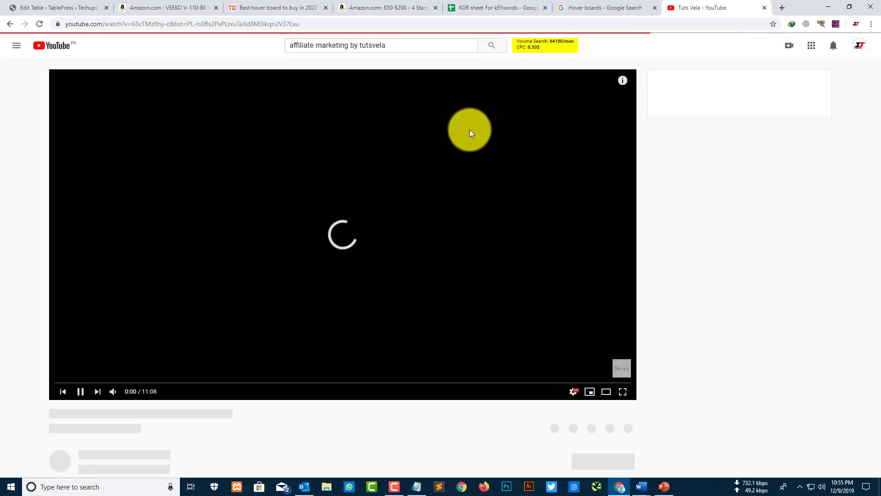
pyautogui.hotkey('ctrl', 'w')
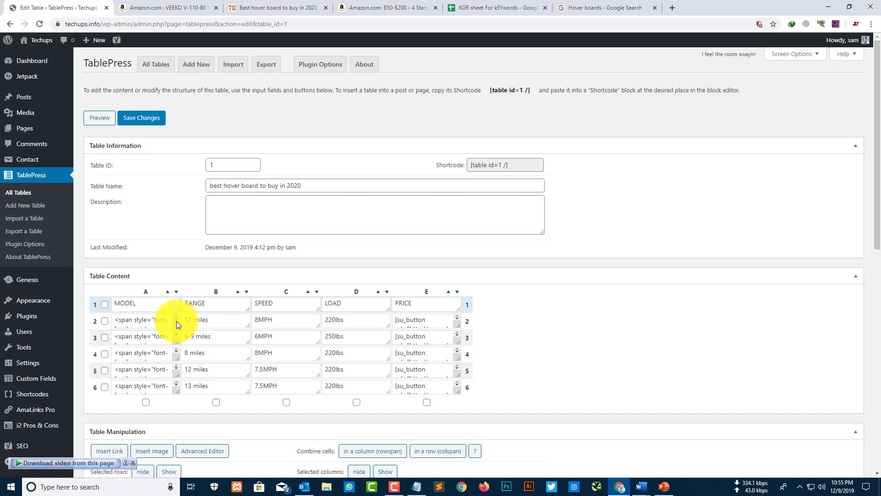
# Step: Switch to the Affiliate Blog Designing Word document holding the WordPress shortcode notes
pyautogui.scroll(-3, 556, 276)
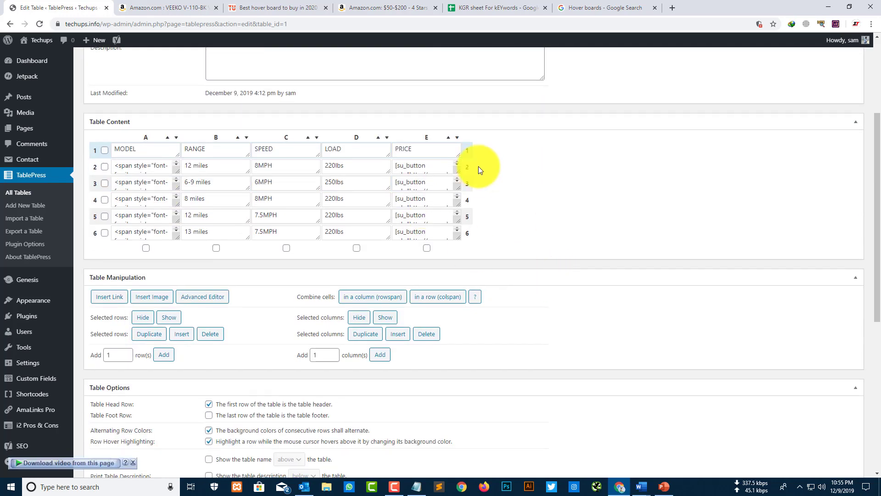
pyautogui.moveTo(657, 492)
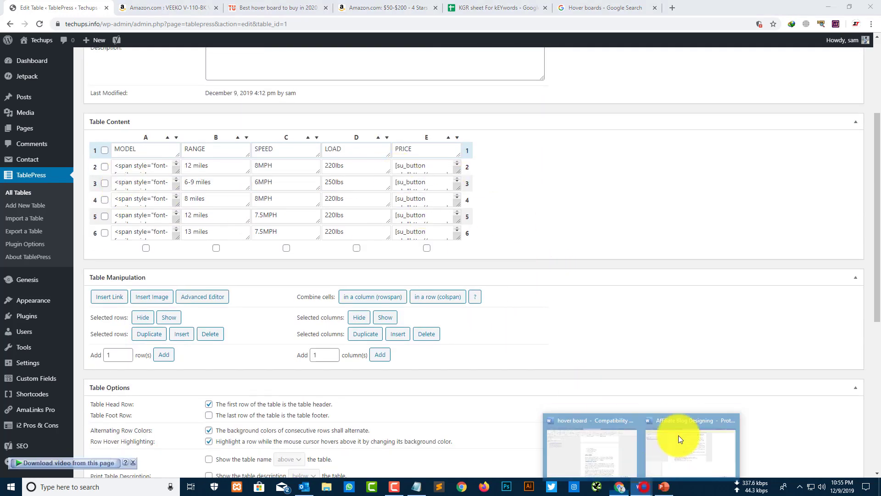
pyautogui.click(667, 457)
pyautogui.scroll(10, 544, 363)
pyautogui.scroll(20, 545, 363)
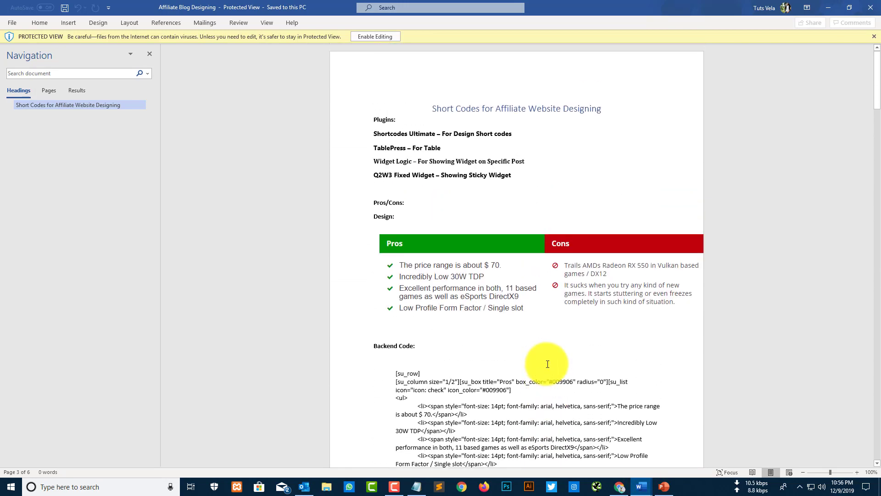
# Step: Select and copy the Hyper Links code block for the NVIDIA GeForce GTX 1080 Ti link
pyautogui.scroll(-3, 542, 363)
pyautogui.moveTo(877, 110); pyautogui.dragTo(877, 407)
pyautogui.click(416, 347)
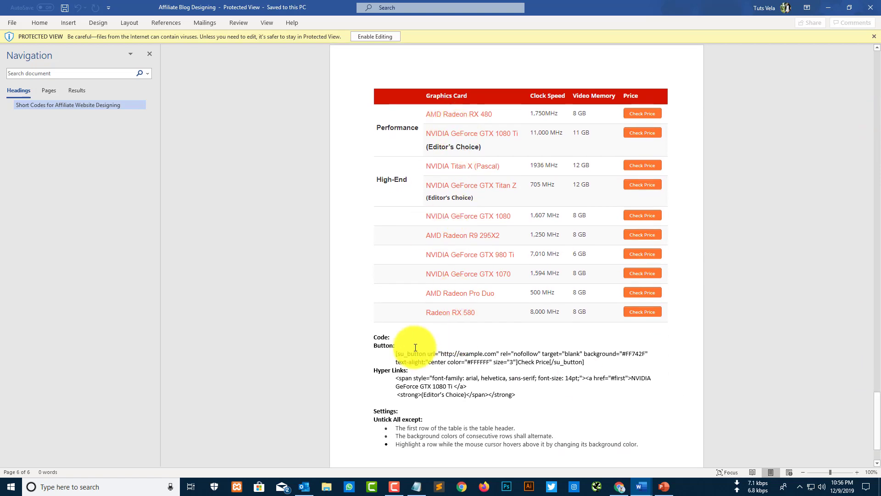
pyautogui.tripleClick(395, 351)
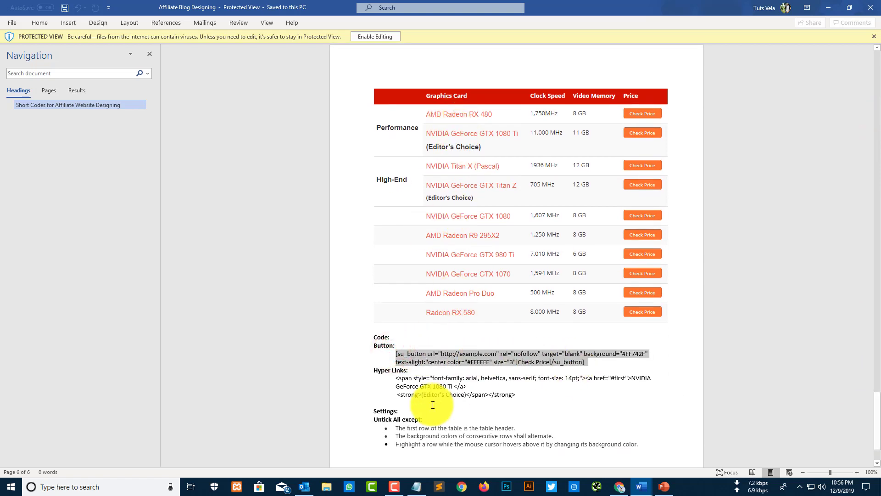
pyautogui.moveTo(395, 380); pyautogui.dragTo(577, 400)
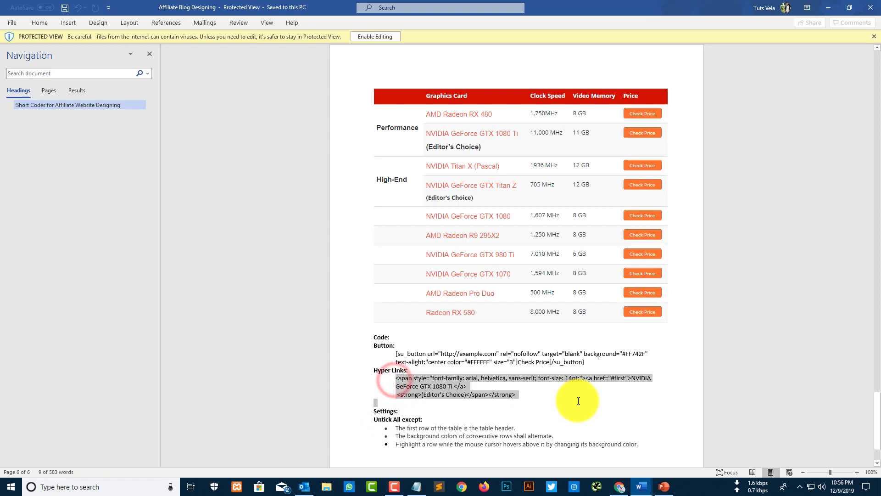
pyautogui.click(577, 400)
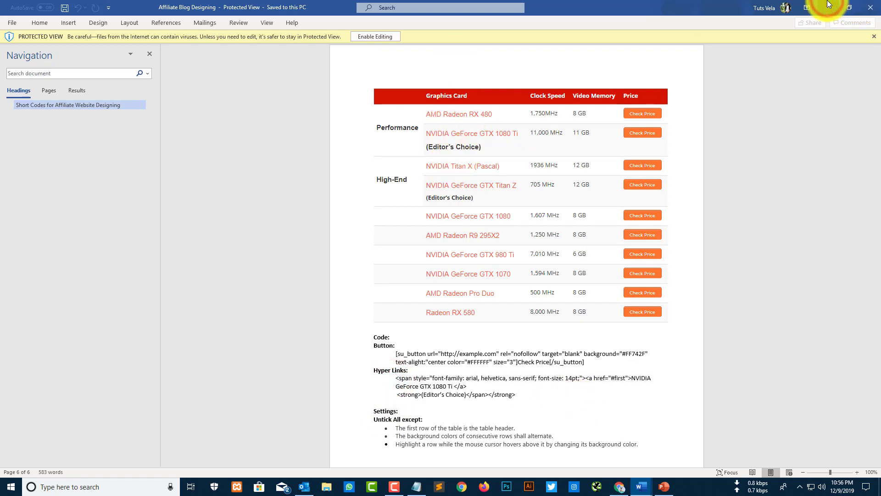
pyautogui.moveTo(550, 396); pyautogui.dragTo(388, 382)
pyautogui.hotkey('ctrl', 'c')
# Step: Paste the link code into Notepad and delete the Editor's Choice line
pyautogui.click(416, 486)
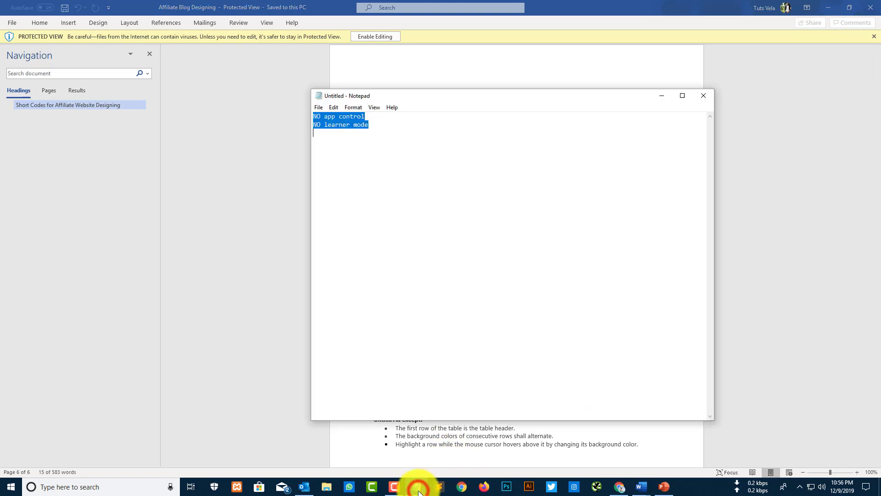
pyautogui.hotkey('ctrl', 'v')
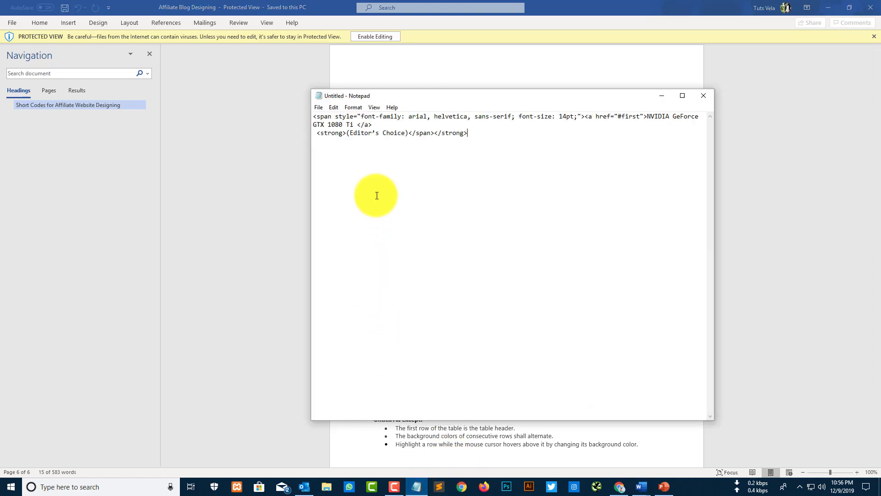
pyautogui.moveTo(508, 134); pyautogui.dragTo(295, 134)
pyautogui.press('BackSpace')
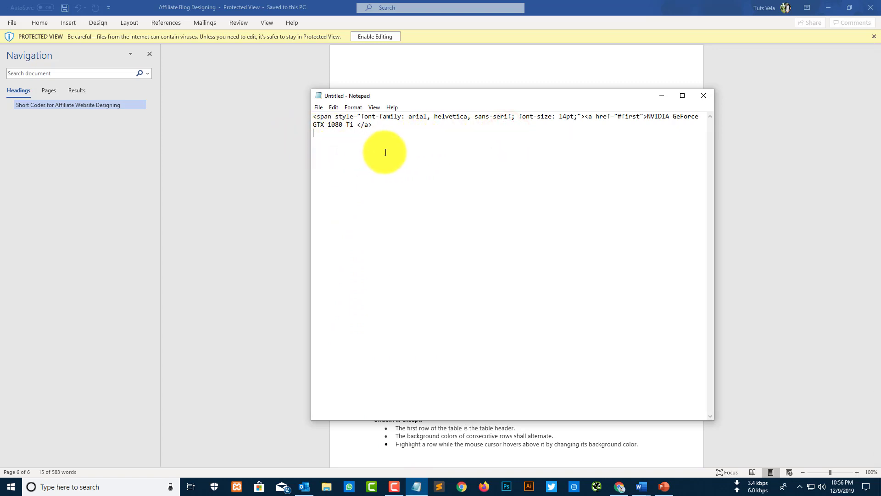
# Step: Replace the NVIDIA GeForce GTX 1080 Ti link text with VEEKO hover board and select the finished code
pyautogui.moveTo(355, 125); pyautogui.dragTo(662, 111)
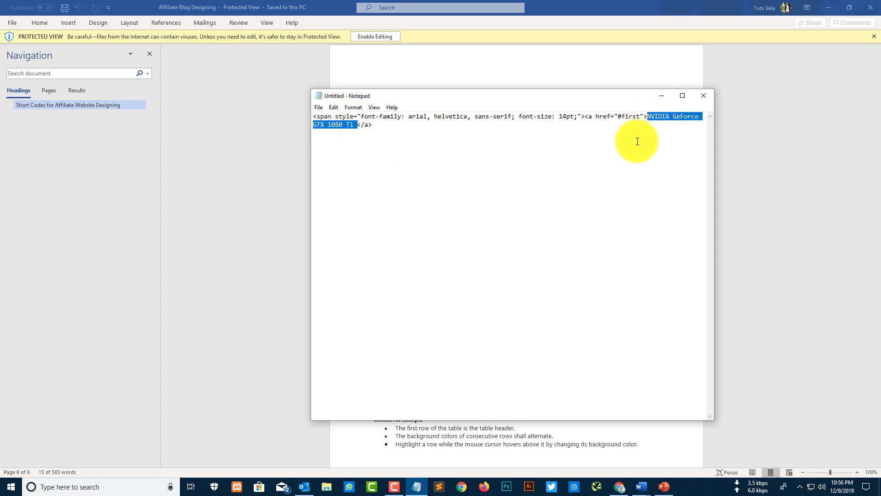
pyautogui.click(640, 487)
pyautogui.click(601, 432)
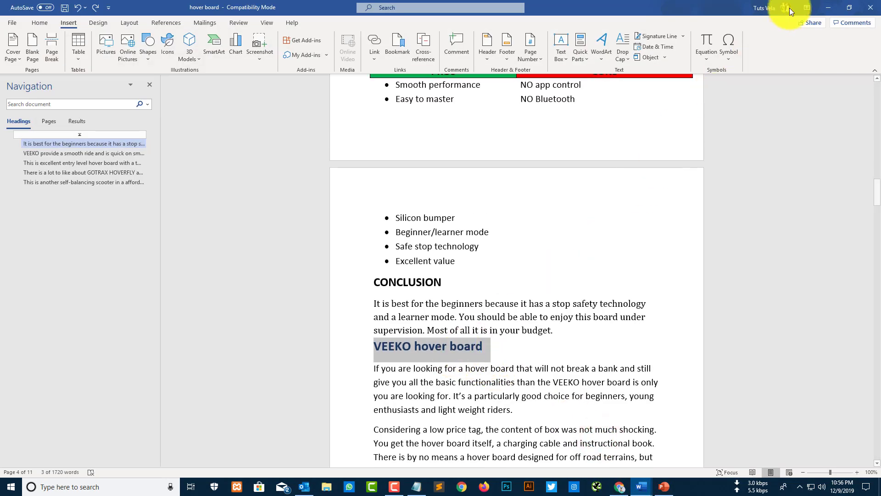
pyautogui.click(828, 7)
pyautogui.hotkey('ctrl', 'v')
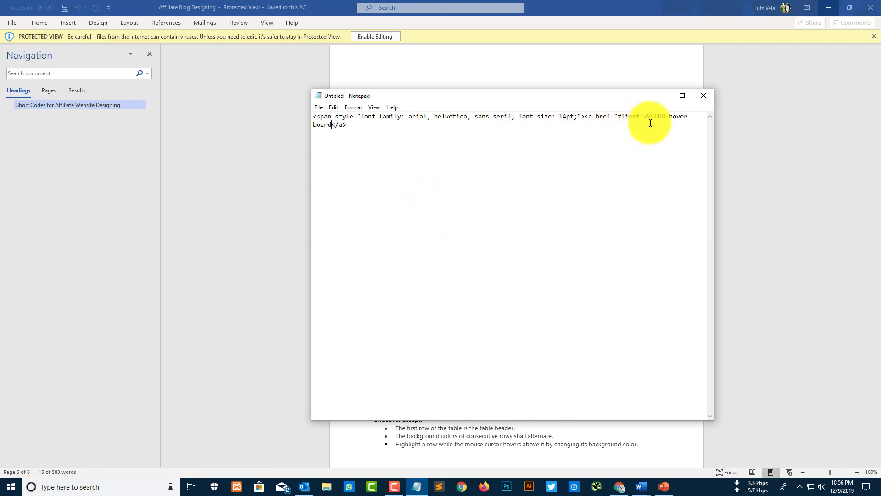
pyautogui.click(631, 128)
pyautogui.hotkey('ctrl', 'a')
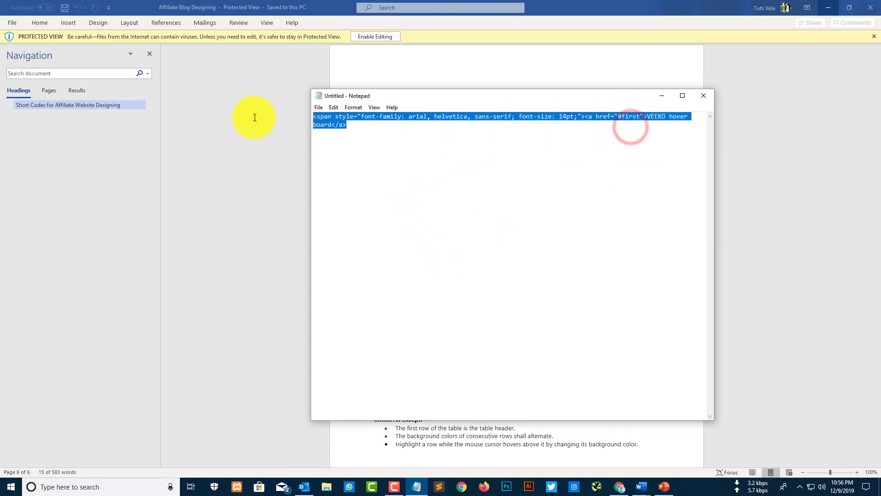
pyautogui.click(509, 130)
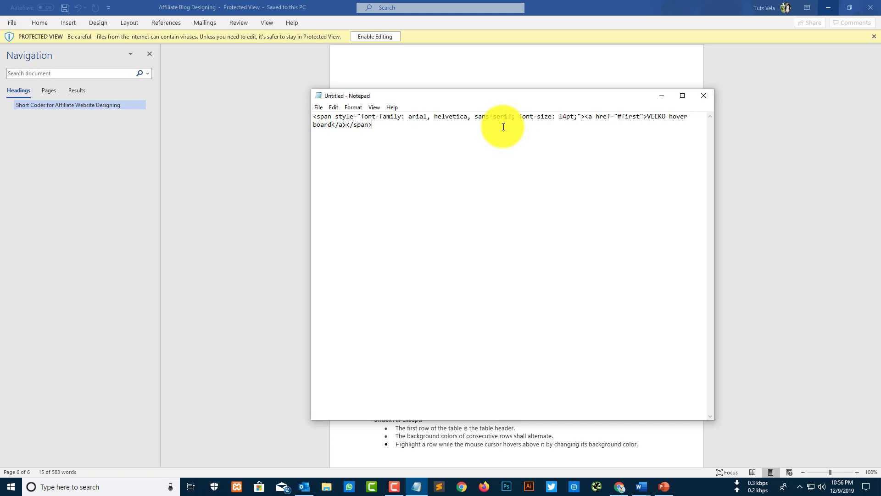
pyautogui.hotkey('ctrl', 'a')
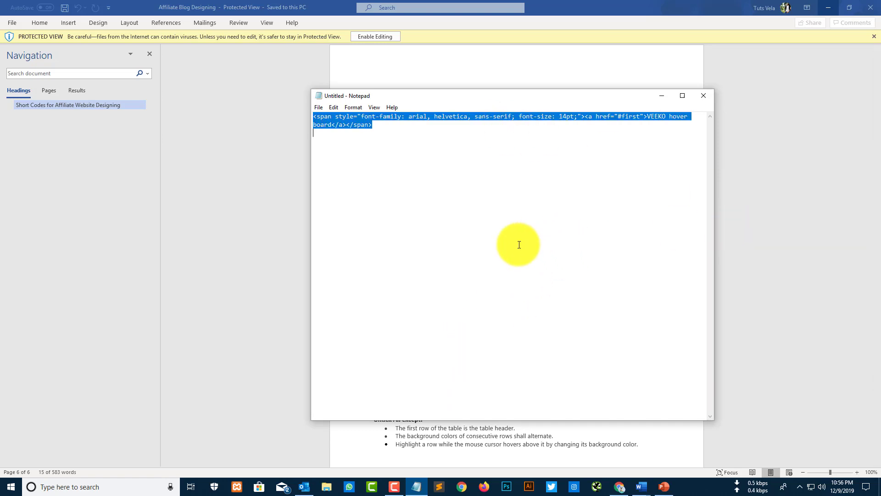
# Step: Paste the VEEKO hover board link code into row 3's MODEL cell
pyautogui.click(617, 488)
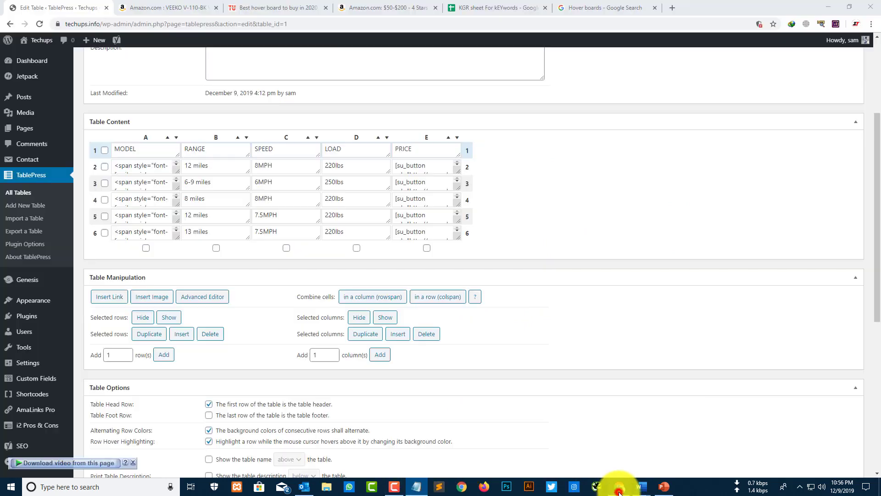
pyautogui.click(142, 185)
pyautogui.hotkey('ctrl', 'a')
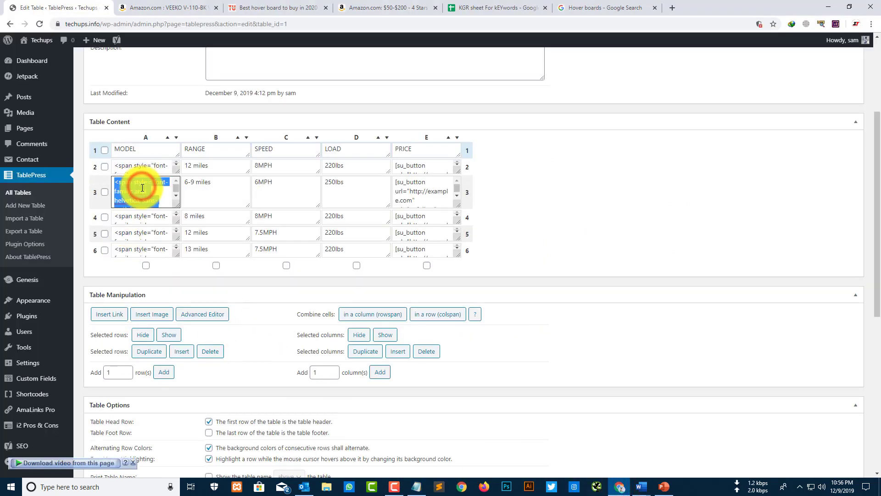
pyautogui.hotkey('ctrl', 'v')
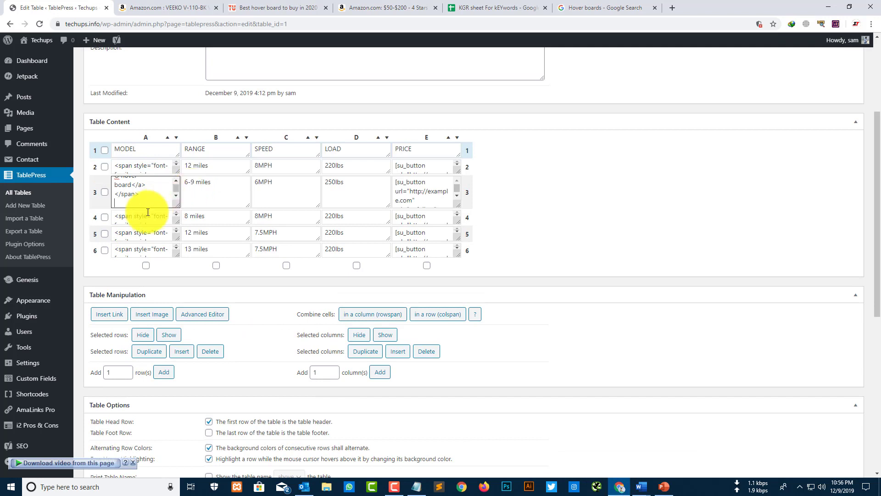
# Step: Replace the example URL in row 3's PRICE cell with the VEEKO Amazon short link
pyautogui.click(427, 192)
pyautogui.scroll(1, 422, 202)
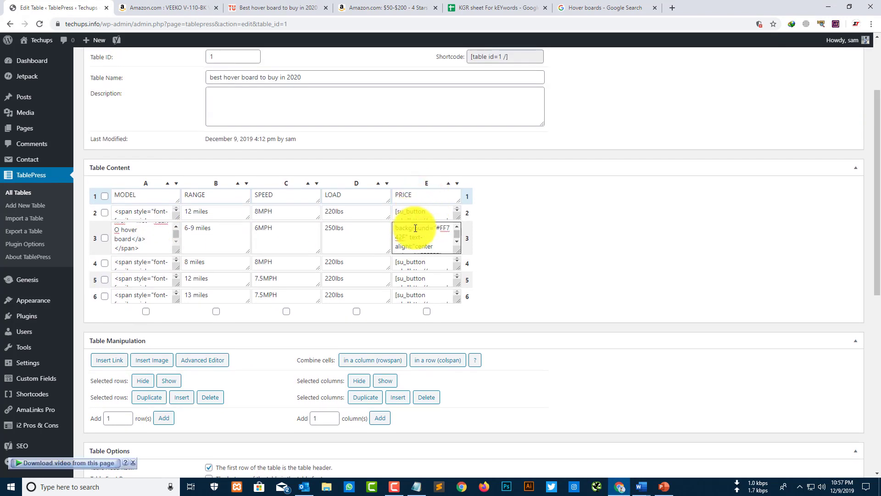
pyautogui.click(664, 486)
pyautogui.click(664, 486)
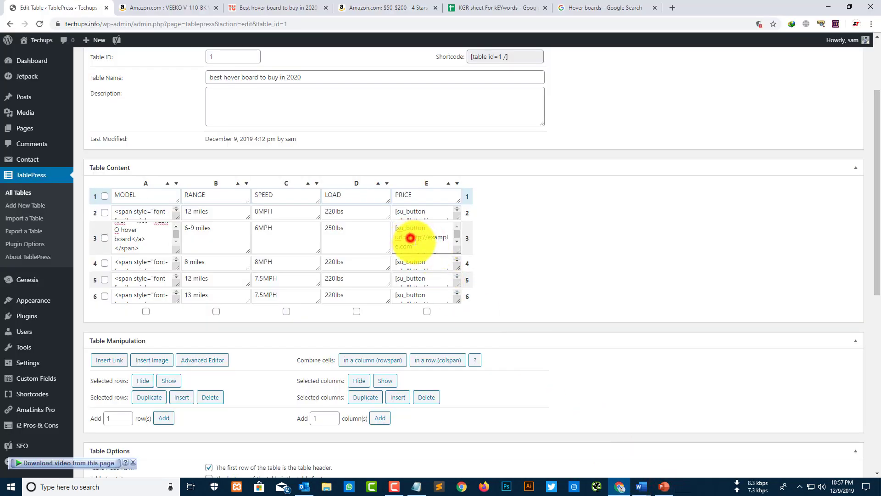
pyautogui.click(193, 7)
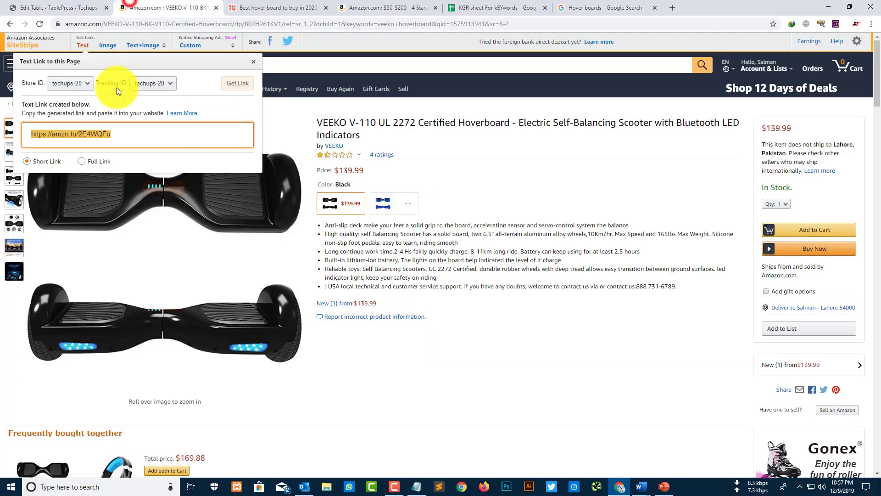
pyautogui.click(27, 7)
pyautogui.hotkey('ctrl', 'v')
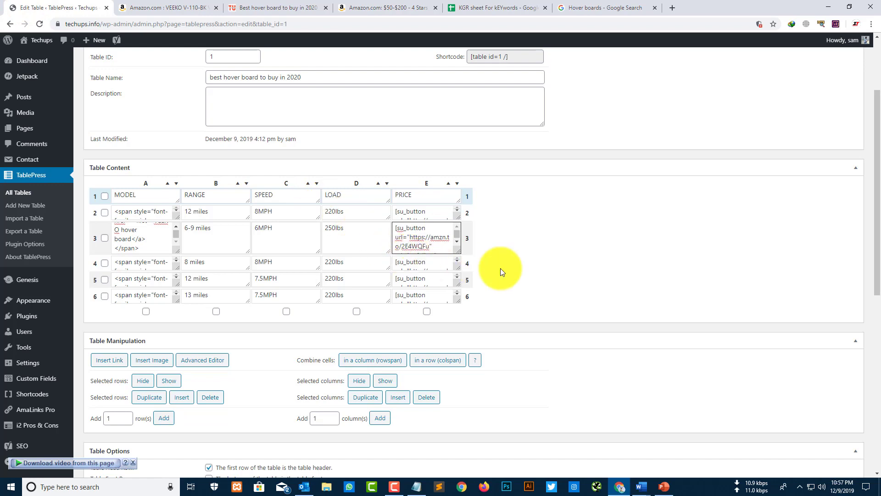
# Step: Save the table, reload the post preview to check it, and save the table again
pyautogui.scroll(-8, 506, 266)
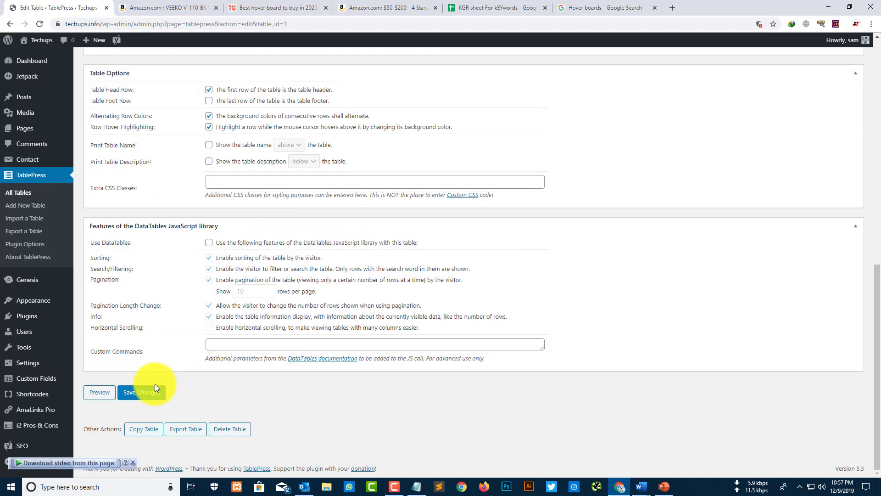
pyautogui.click(155, 386)
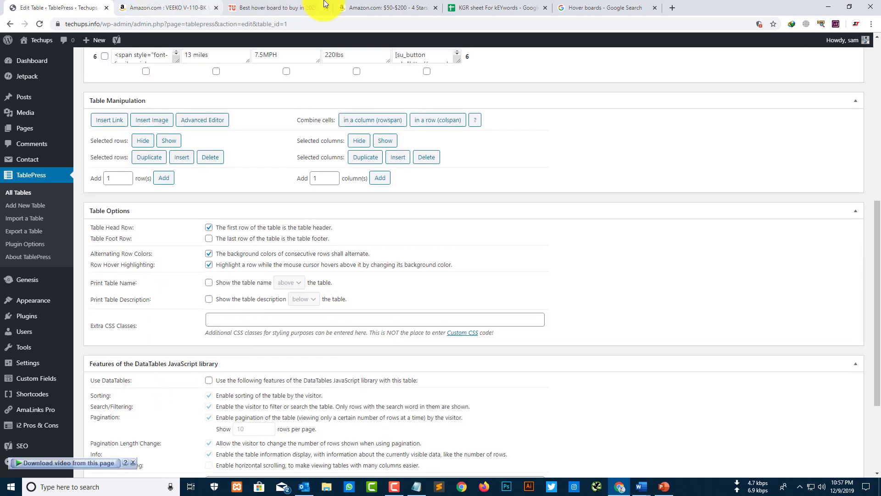
pyautogui.click(318, 5)
pyautogui.click(40, 24)
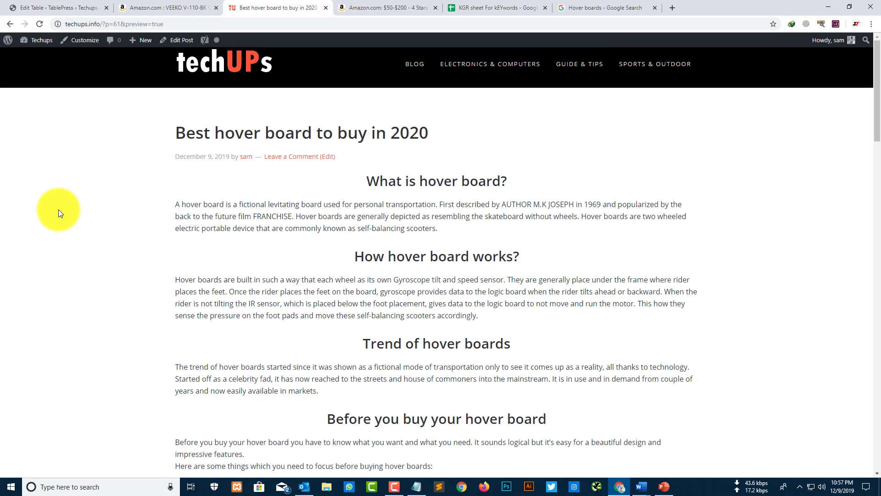
pyautogui.scroll(-6, 60, 210)
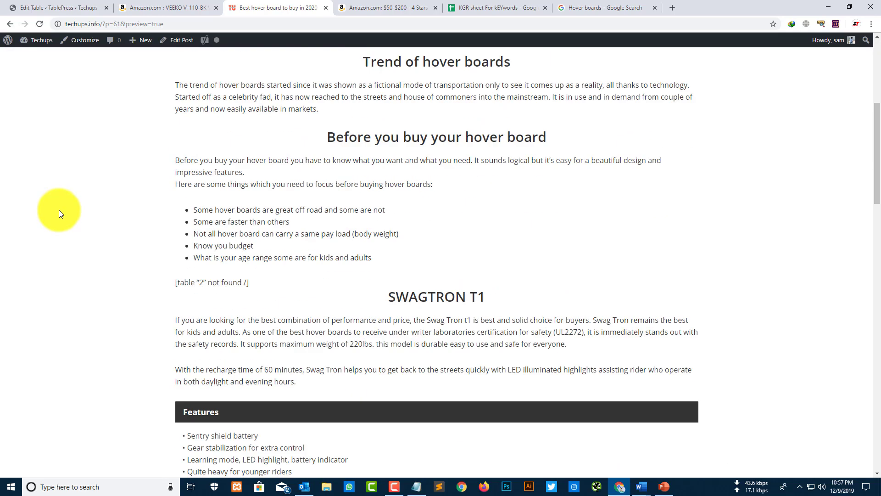
pyautogui.click(15, 3)
pyautogui.scroll(-3, 232, 256)
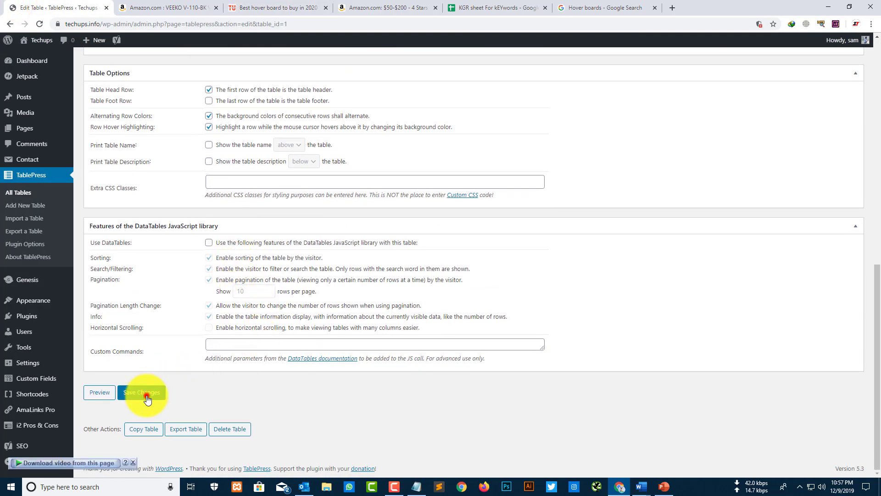
pyautogui.click(146, 397)
pyautogui.scroll(12, 227, 394)
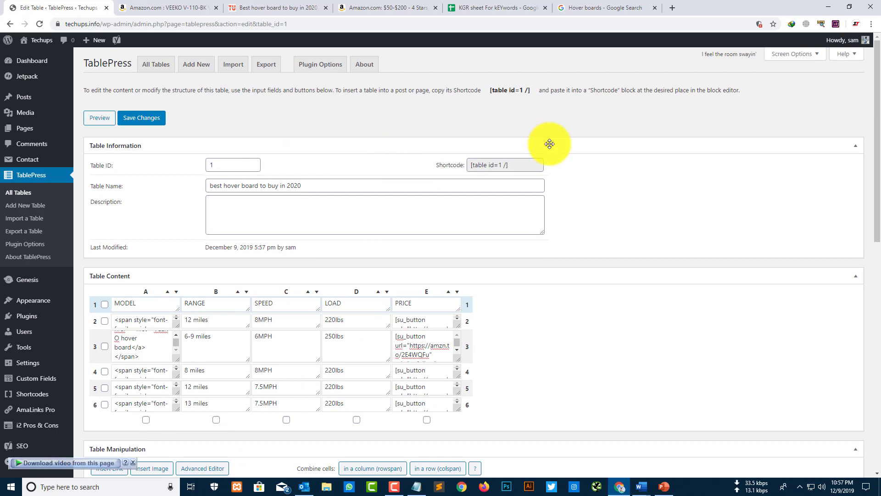
# Step: Copy the table's shortcode and open the hover board post for editing
pyautogui.click(506, 166)
pyautogui.moveTo(24, 98)
pyautogui.click(108, 104)
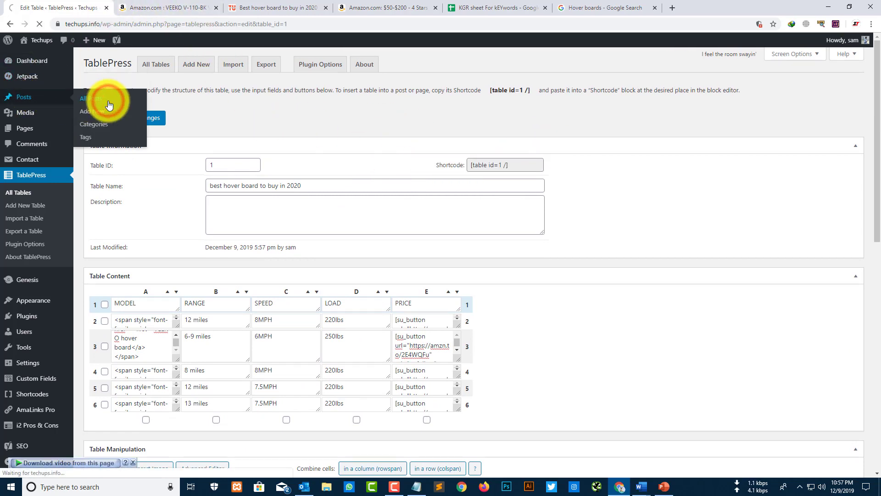
pyautogui.click(255, 169)
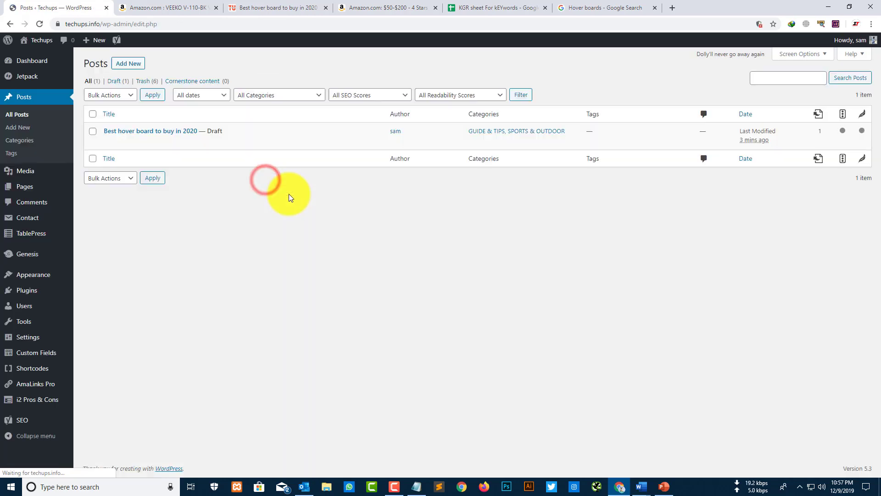
pyautogui.click(111, 143)
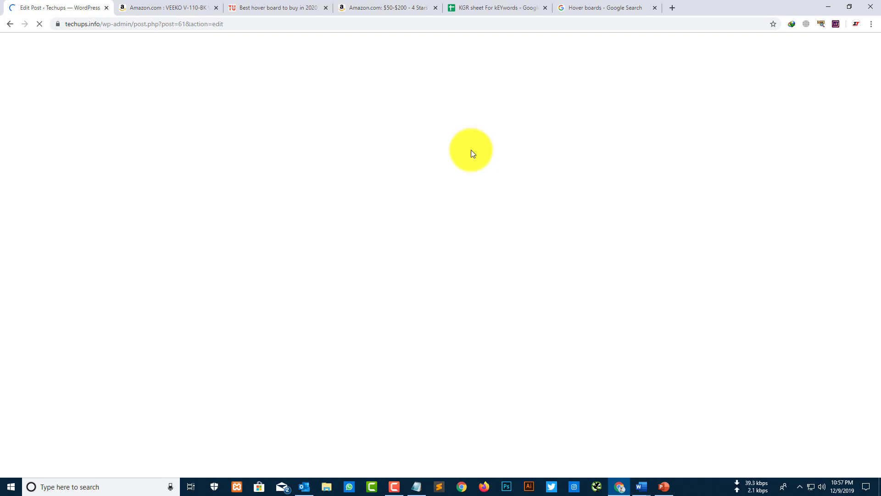
# Step: Change the post's [table id=2 /] shortcode to point at table 01
pyautogui.click(494, 13)
pyautogui.click(386, 9)
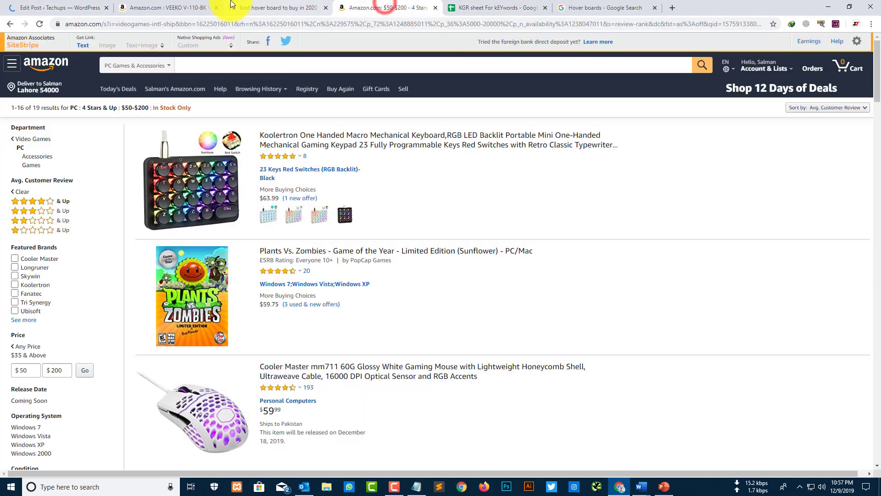
pyautogui.click(94, 6)
pyautogui.click(383, 7)
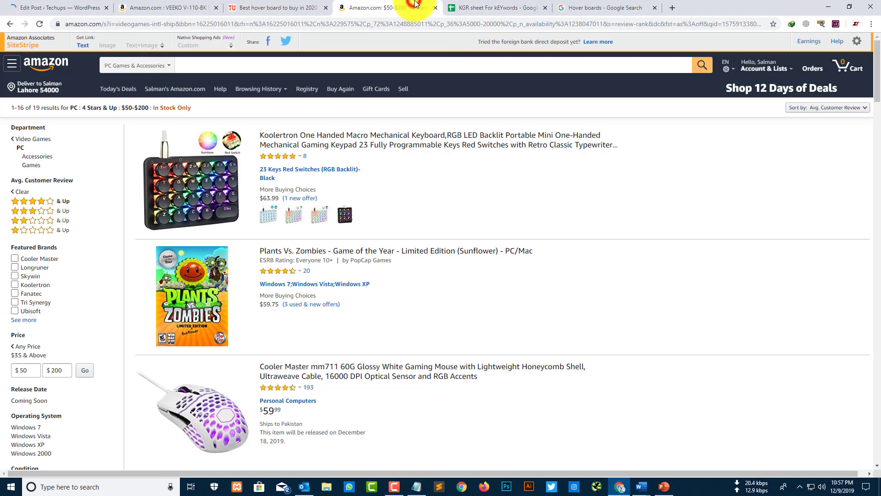
pyautogui.scroll(-12, 347, 276)
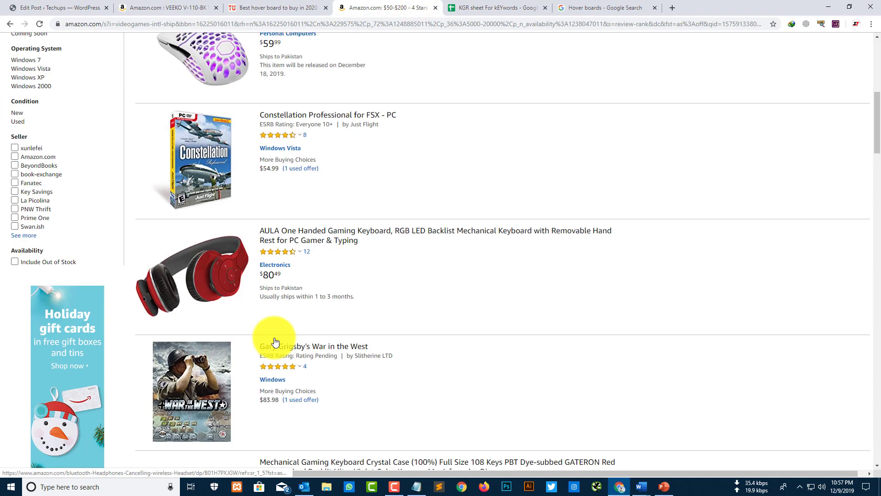
pyautogui.scroll(-20, 261, 425)
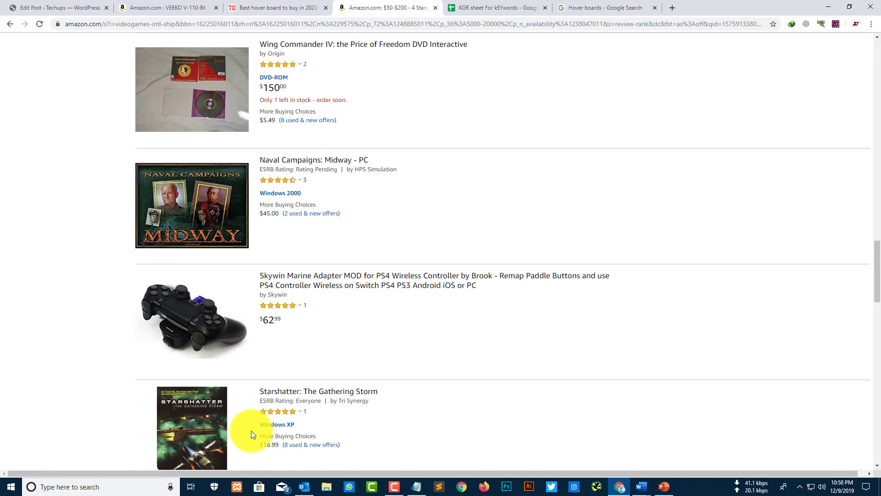
pyautogui.scroll(-15, 251, 424)
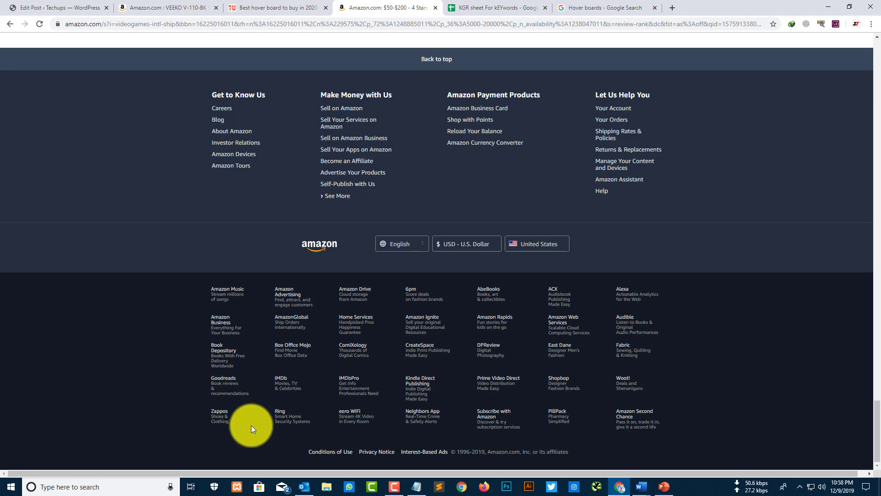
pyautogui.click(69, 8)
pyautogui.scroll(-7, 372, 304)
pyautogui.scroll(-4, 372, 304)
pyautogui.scroll(2, 366, 299)
pyautogui.click(316, 328)
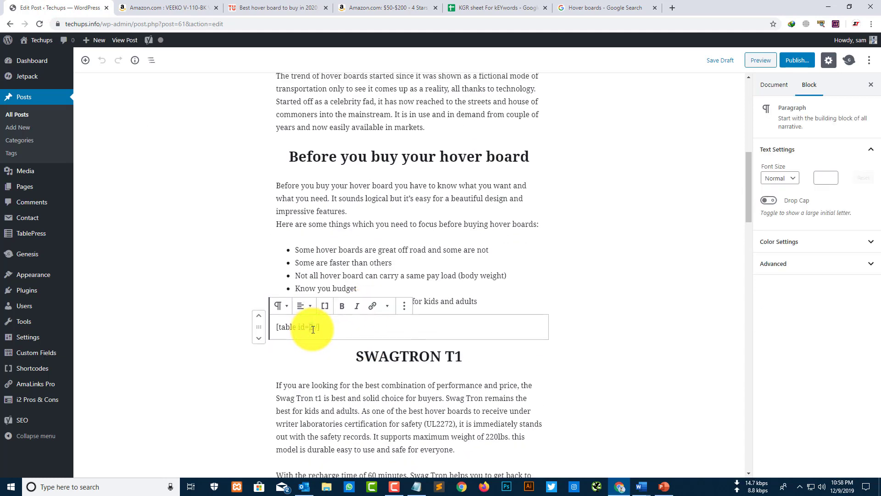
pyautogui.write('01')
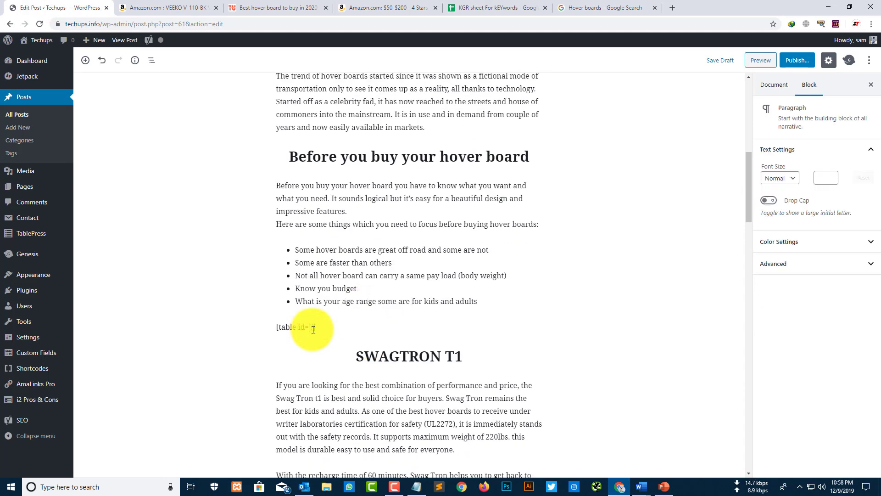
# Step: Preview the post and test the VEEKO hover board link's jump to its section
pyautogui.click(760, 63)
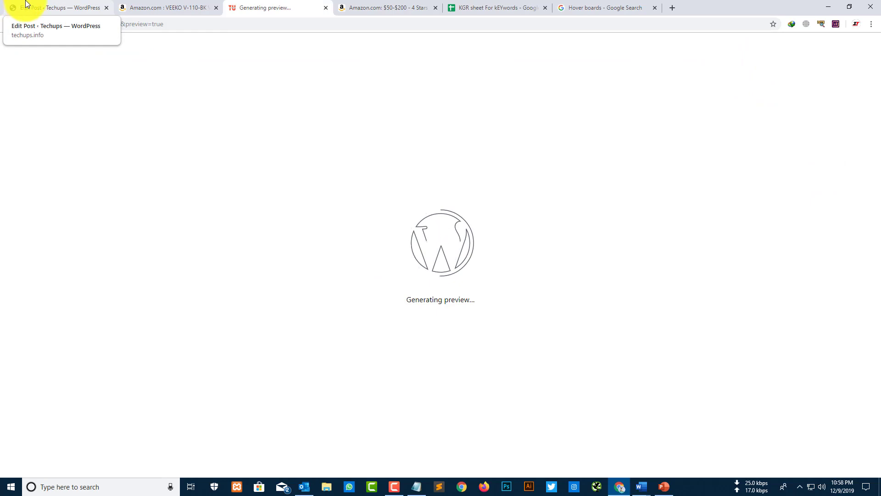
pyautogui.click(27, 5)
pyautogui.click(262, 7)
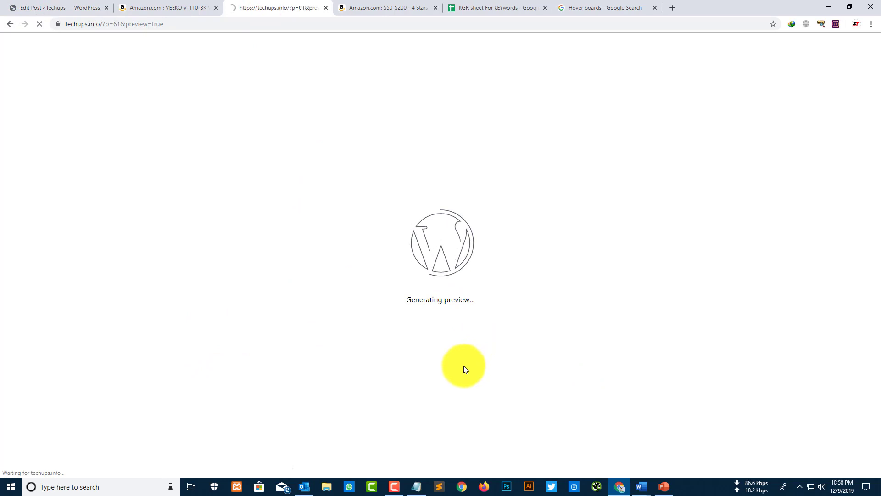
pyautogui.scroll(-9, 362, 240)
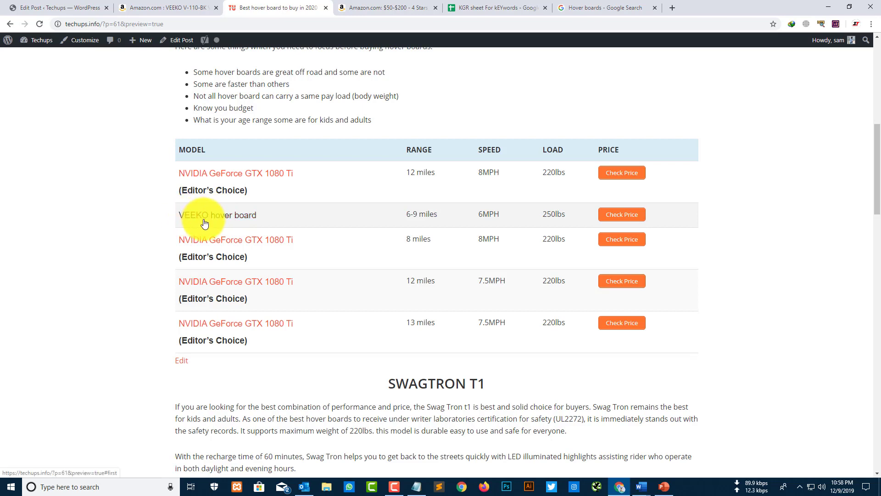
pyautogui.click(220, 216)
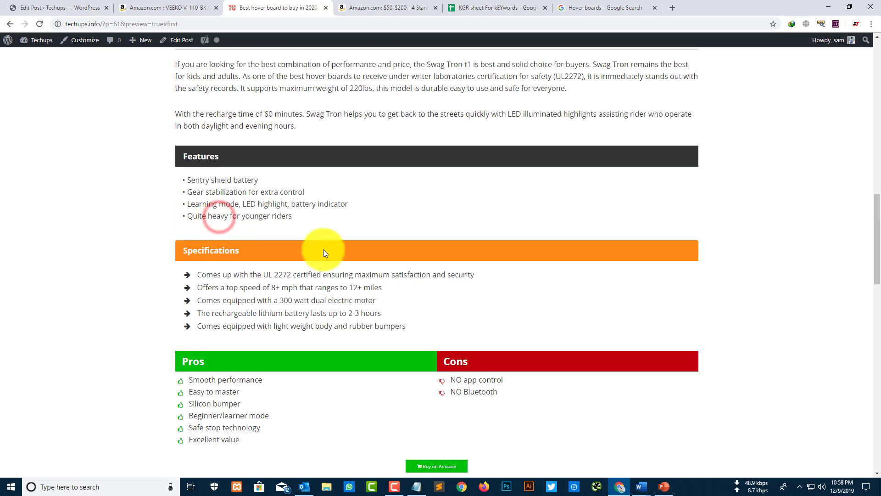
# Step: Test the VEEKO row's Check Price button, then close the extra browser tabs
pyautogui.scroll(4, 330, 294)
pyautogui.moveTo(394, 221); pyautogui.dragTo(454, 246)
pyautogui.click(468, 259)
pyautogui.scroll(6, 406, 298)
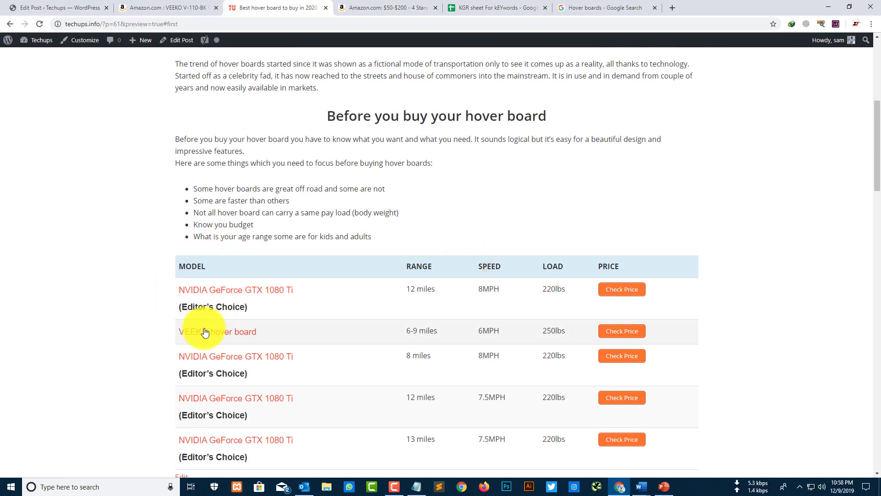
pyautogui.click(620, 332)
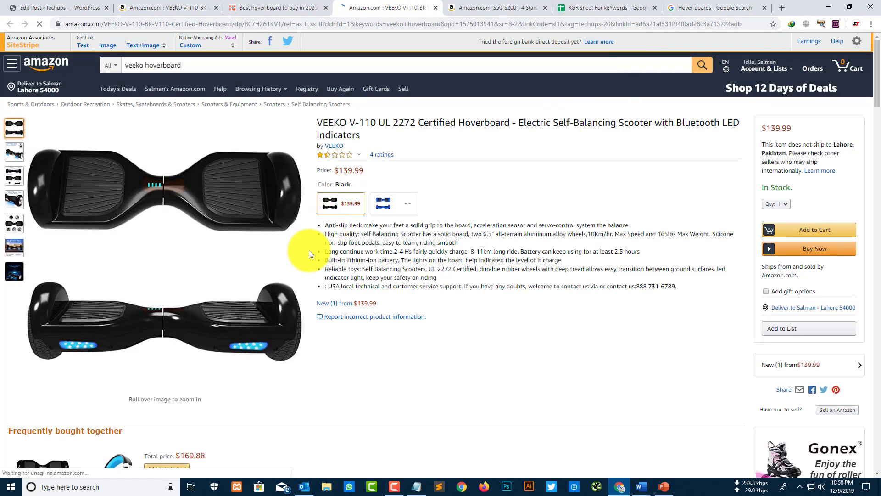
pyautogui.hotkey('ctrl', 'w')
pyautogui.hotkey('ctrl', 'w')
pyautogui.hotkey('ctrl', 'w')
pyautogui.hotkey('ctrl', 'w')
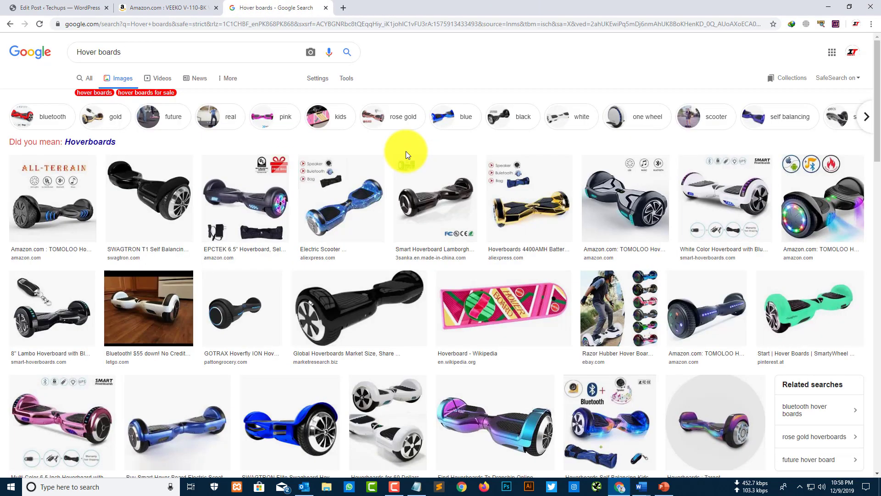
pyautogui.hotkey('ctrl', 'w')
pyautogui.hotkey('ctrl', 'w')
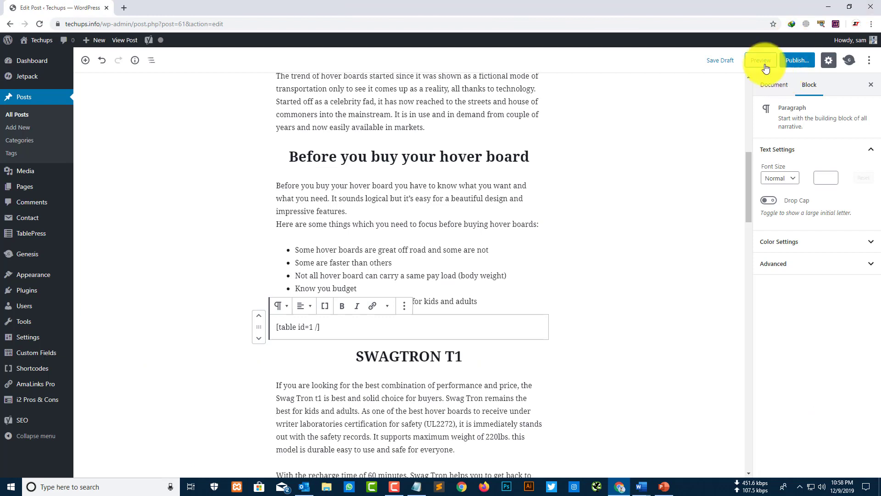
# Step: Save the hover board post draft and go to Dashboard > Home
pyautogui.click(730, 60)
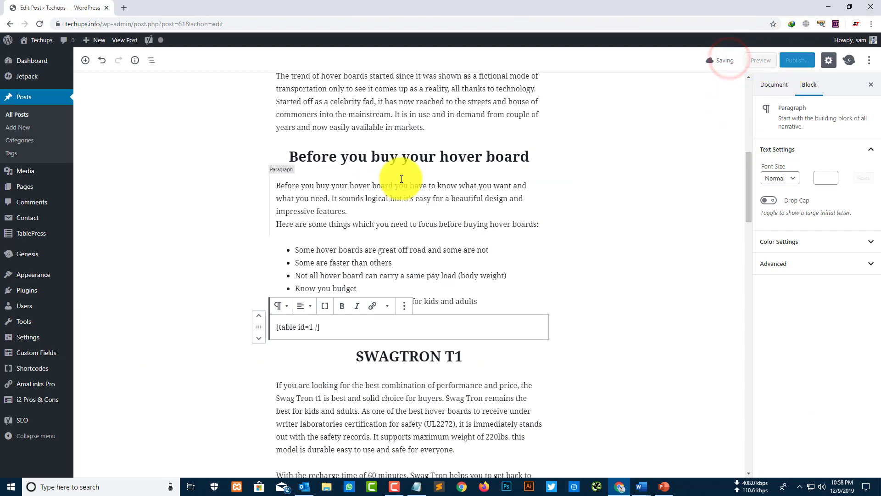
pyautogui.moveTo(64, 62)
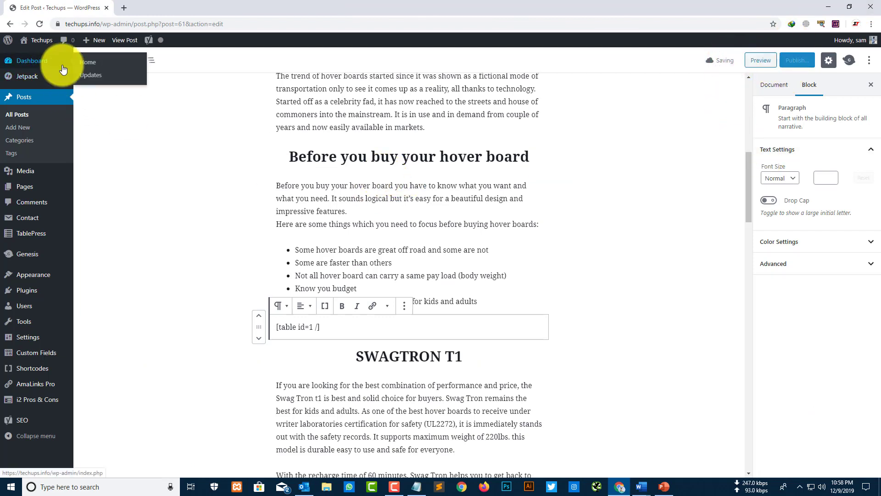
pyautogui.click(101, 67)
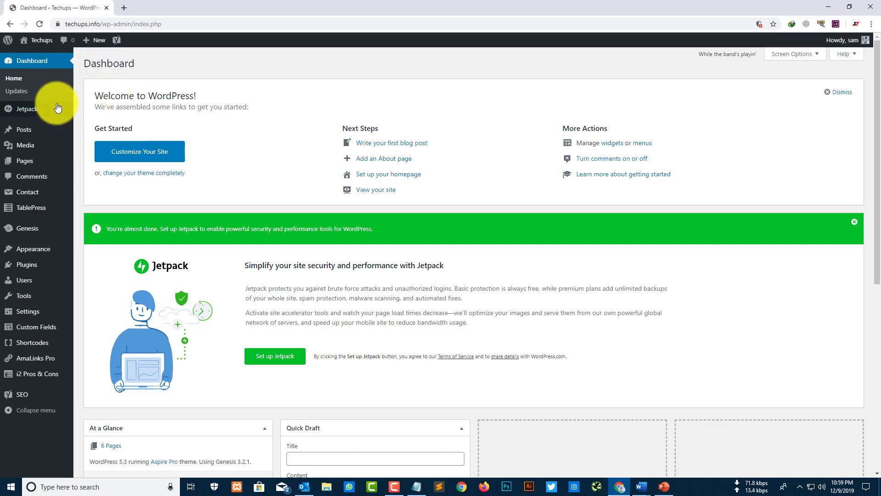
pyautogui.moveTo(62, 136)
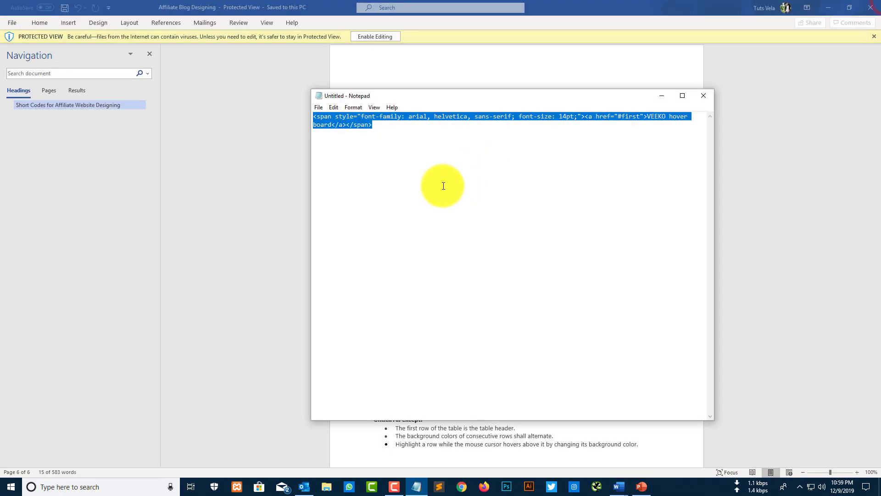
# Step: Close Notepad discarding the VEEKO span snippet, then refresh the desktop
pyautogui.click(698, 97)
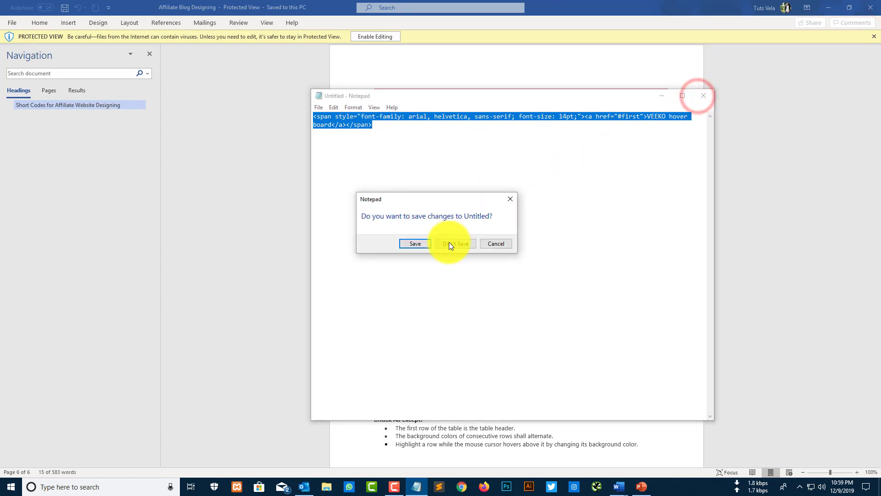
pyautogui.click(449, 242)
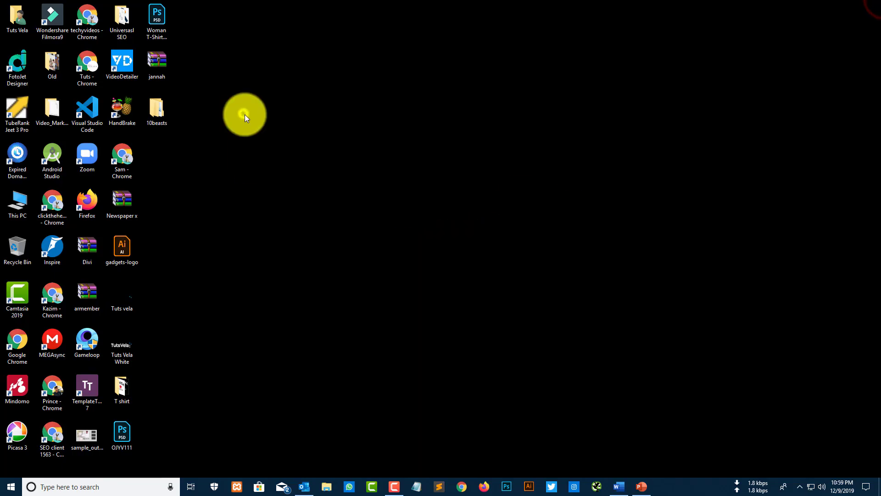
pyautogui.rightClick(244, 114)
pyautogui.click(266, 144)
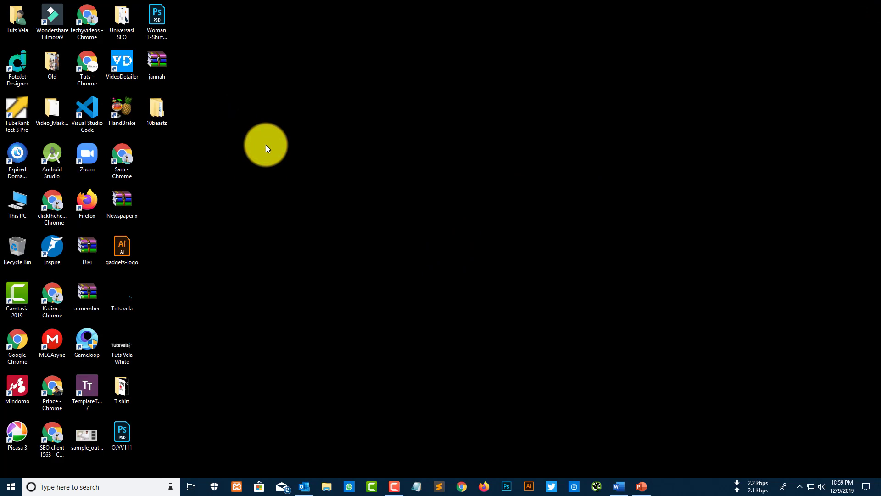